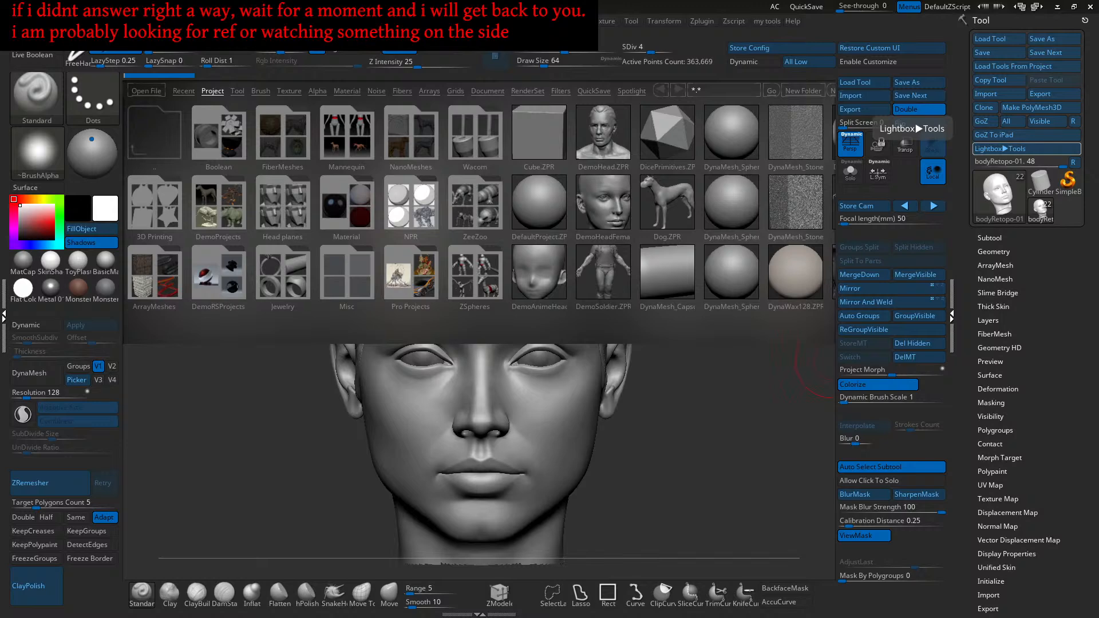
Step: Collapse the Tool tray, hide Lightbox and frame the whole head sculpt in the viewport
click(952, 314)
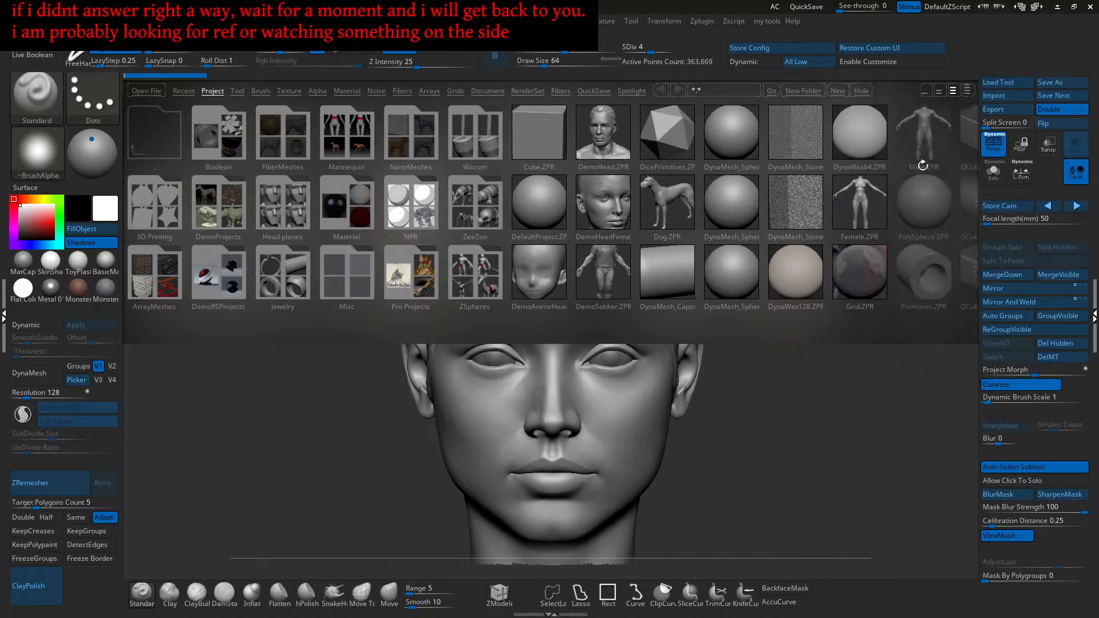
click(865, 91)
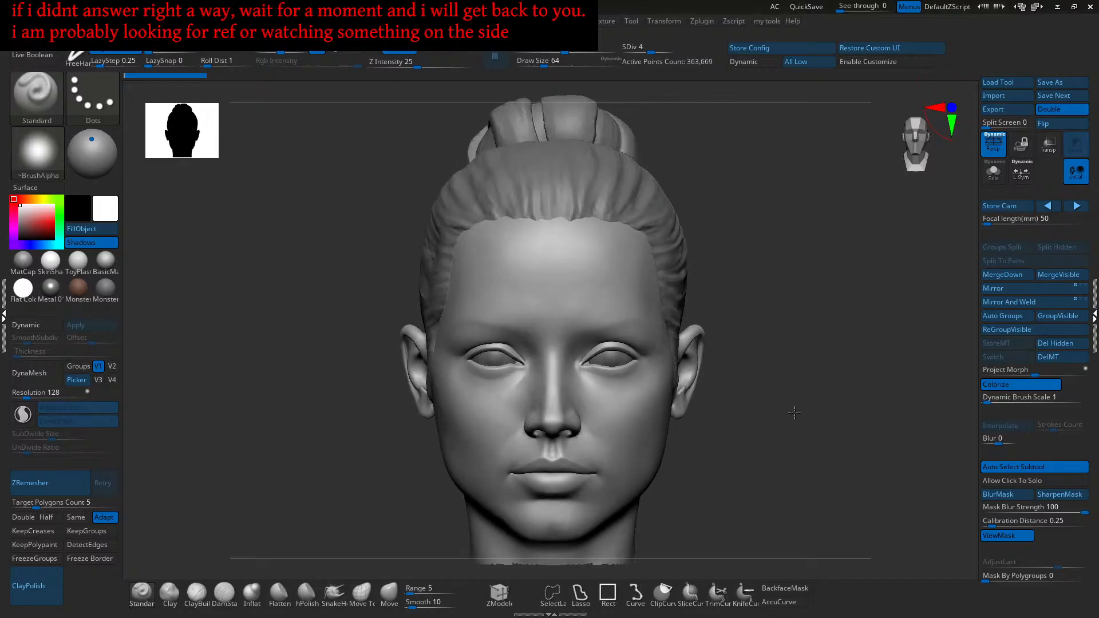
alt+drag(812, 450, 782, 412)
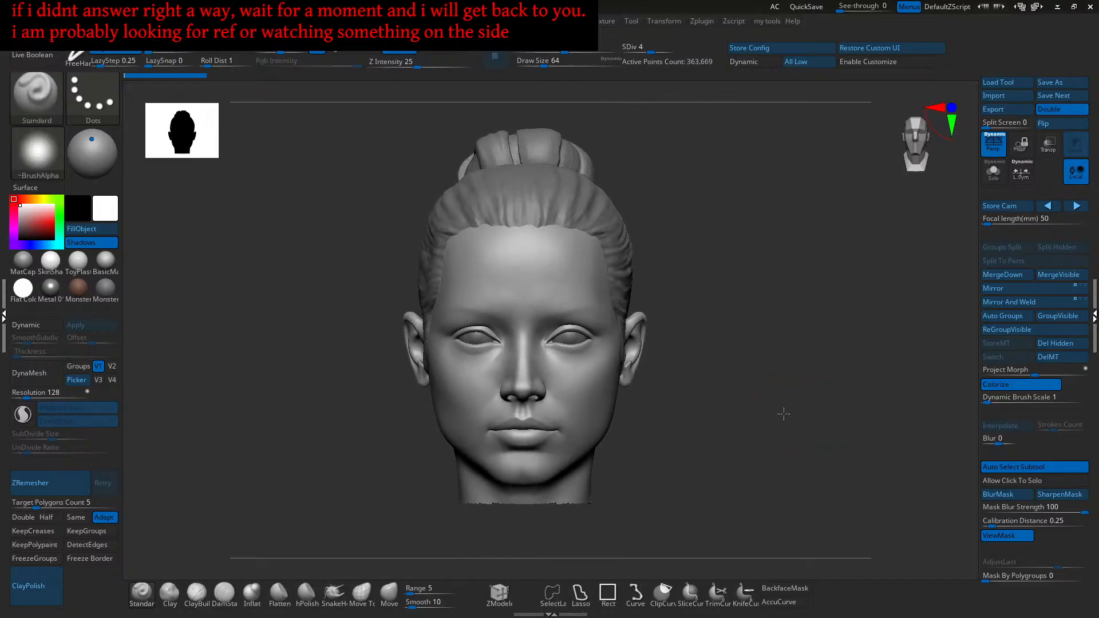
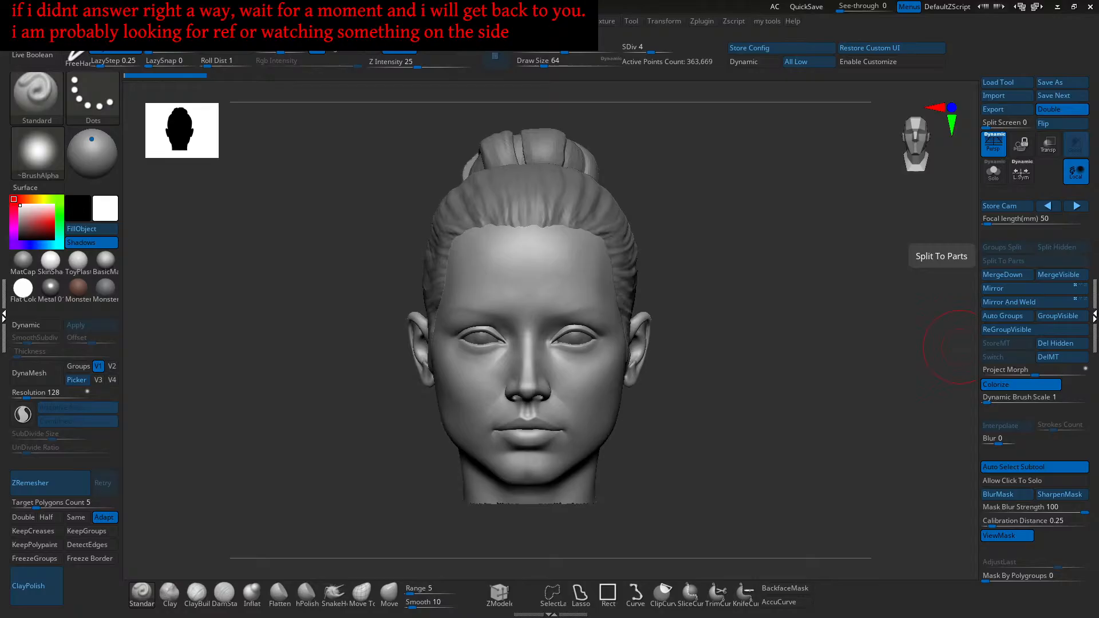
Step: Switch to Maya and save the head scene under its current file name
key(alt+Tab)
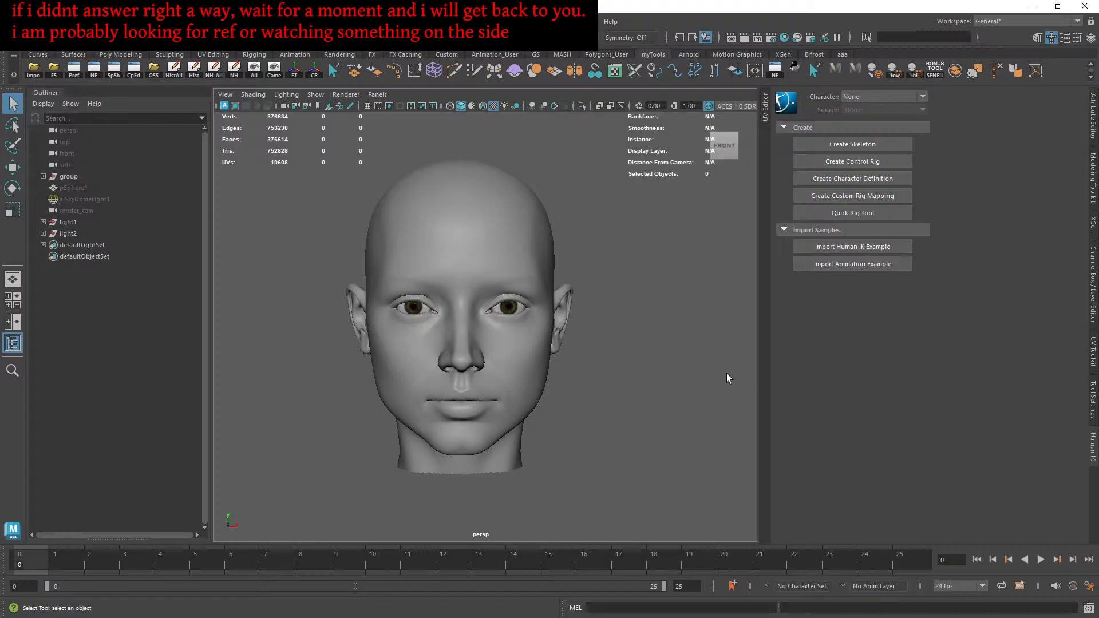
key(ctrl+s)
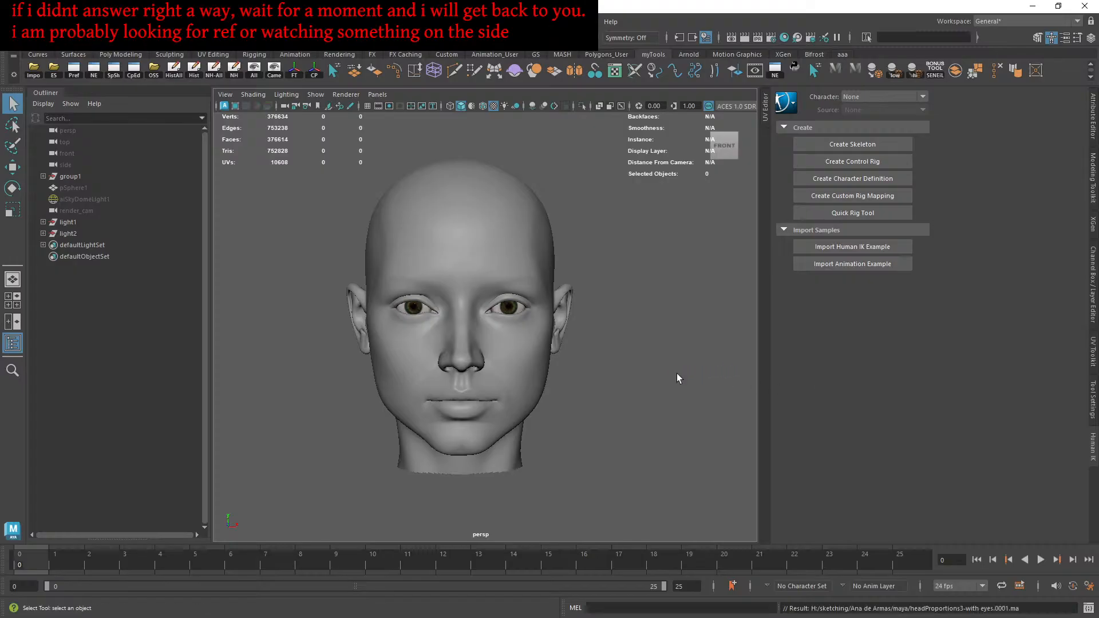
key(ctrl+shift+s)
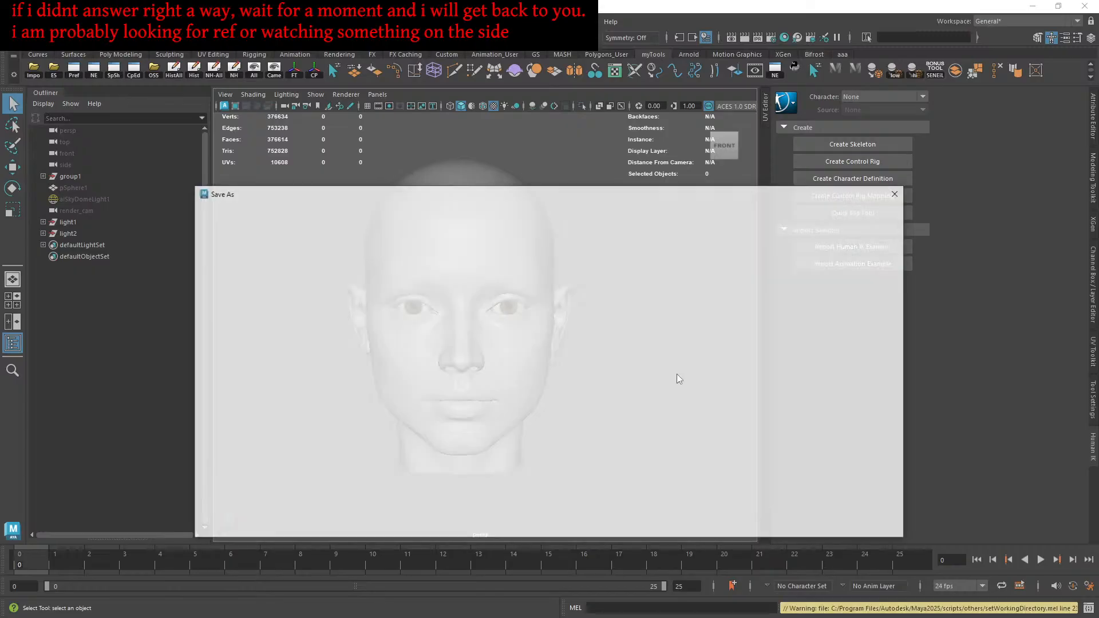
click(898, 194)
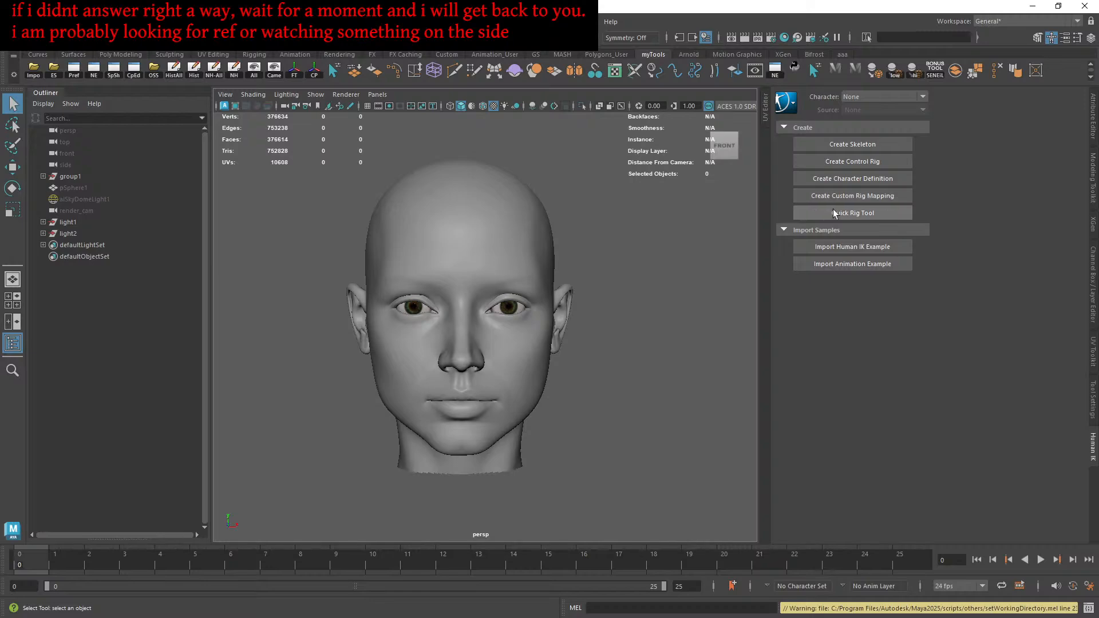
Step: Try to capture the Maya window with the Windows screen snip tool
key(shift+super+s)
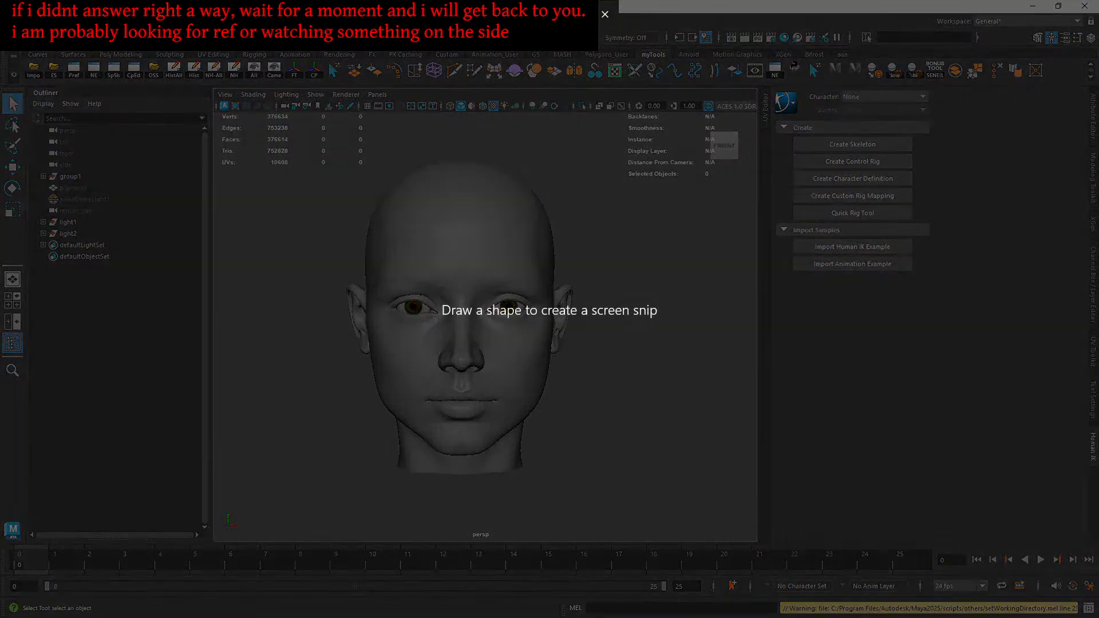
click(577, 14)
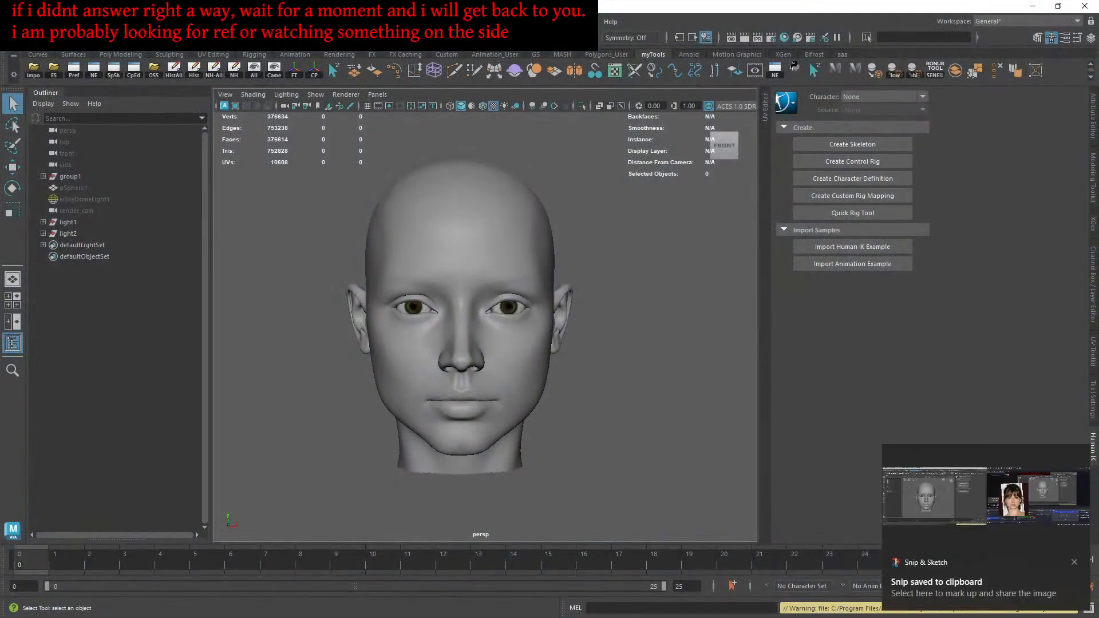
click(1074, 562)
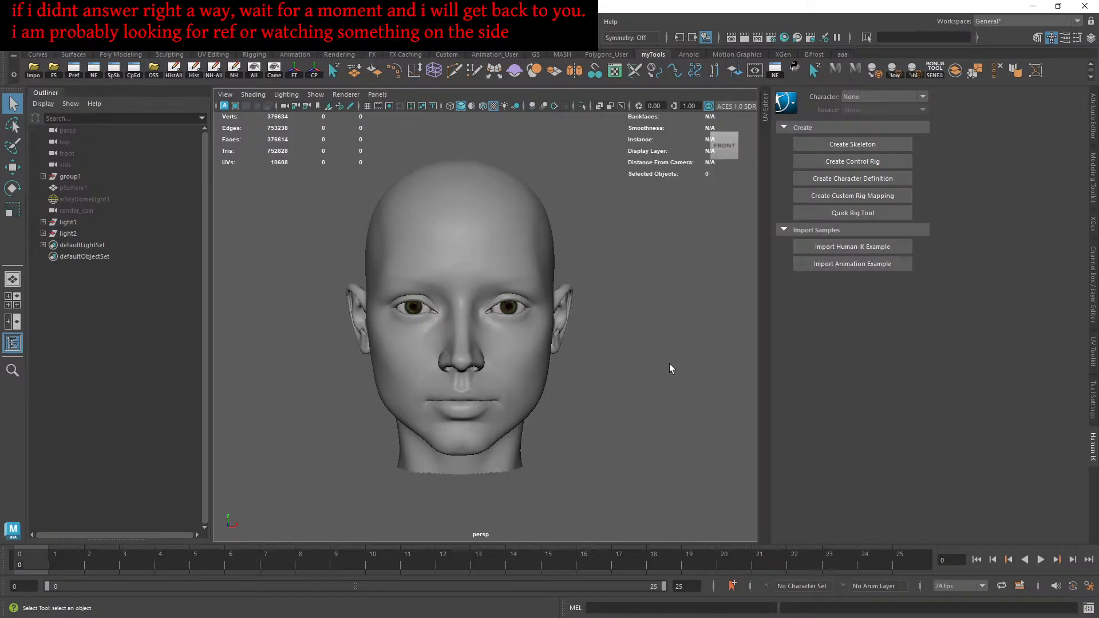
key(super+shift+s)
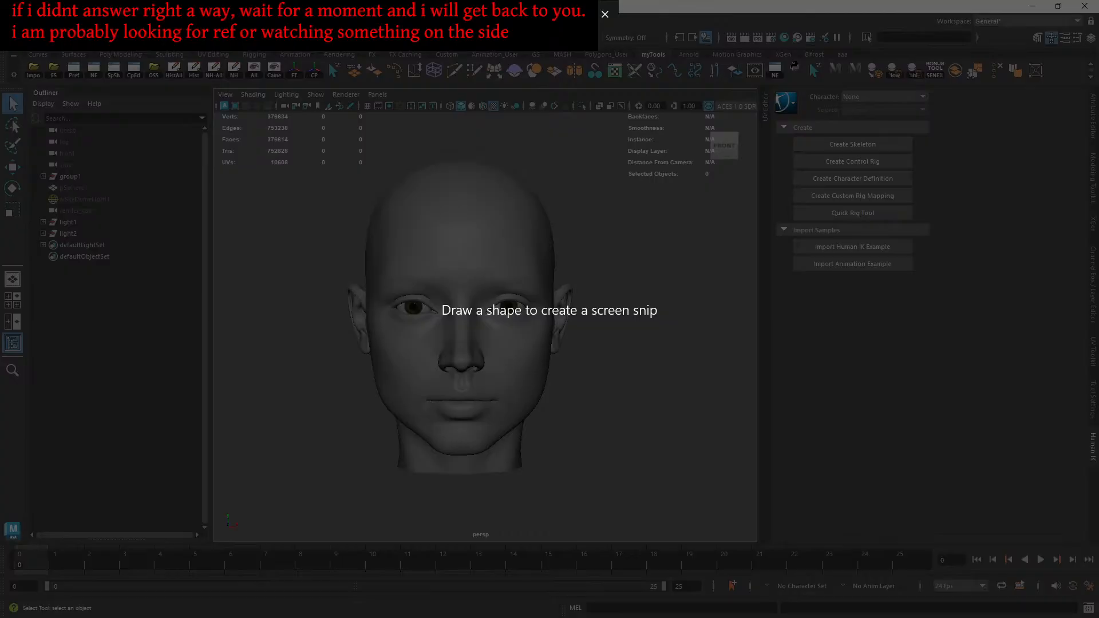
click(605, 14)
drag(1092, 617, 1049, 594)
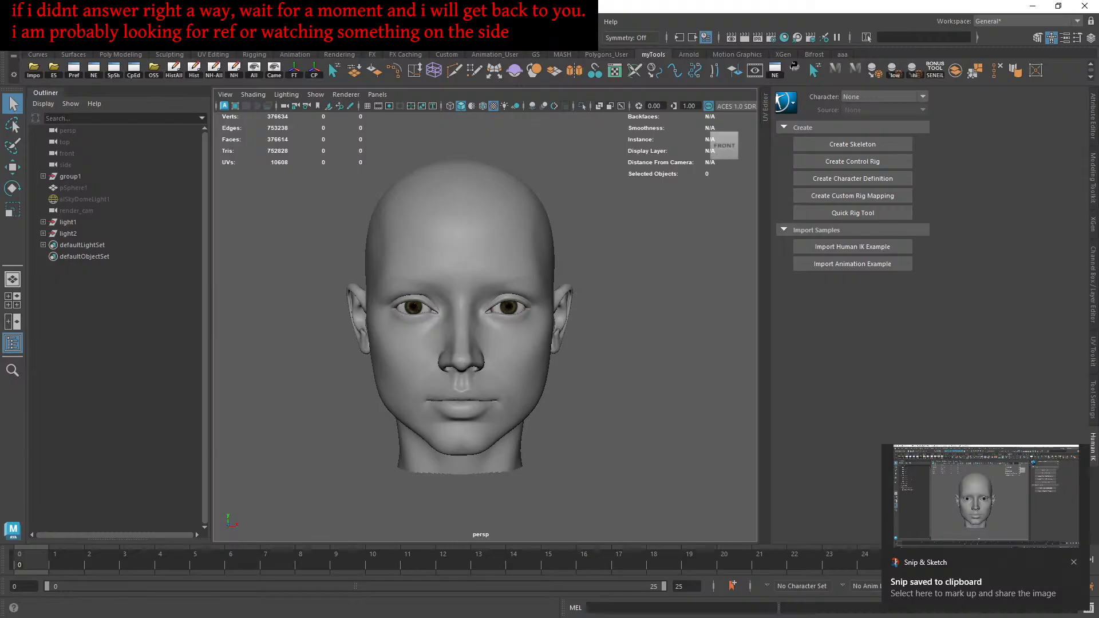
Step: Capture the full screen showing the head from the front and save the screenshot as an image file
key(super+shift+s)
drag(1, 0, 785, 535)
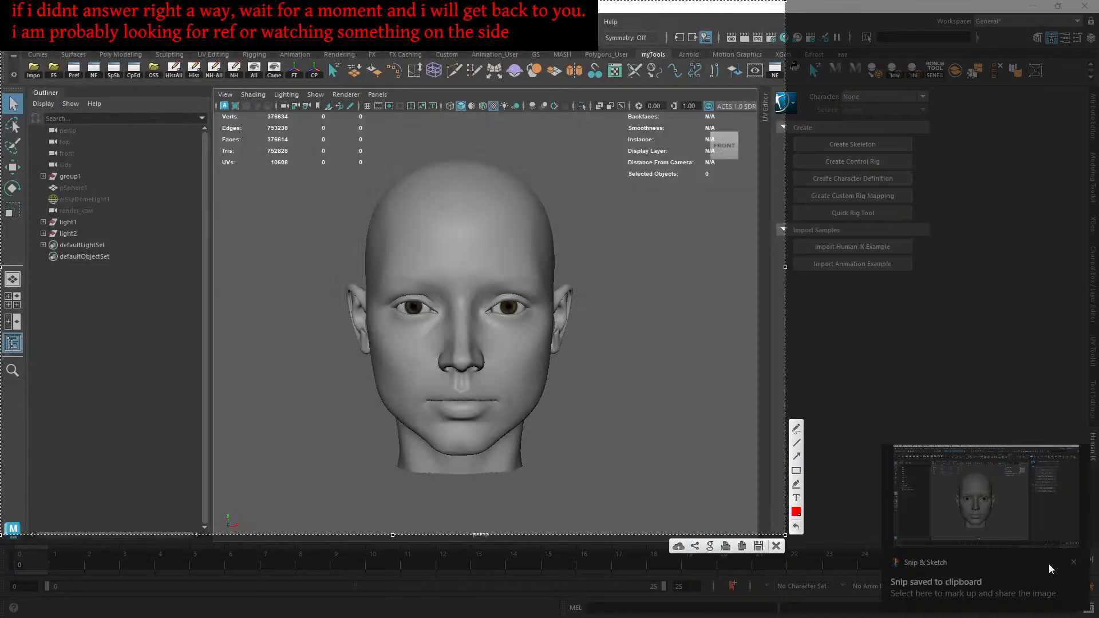
drag(785, 535, 1097, 616)
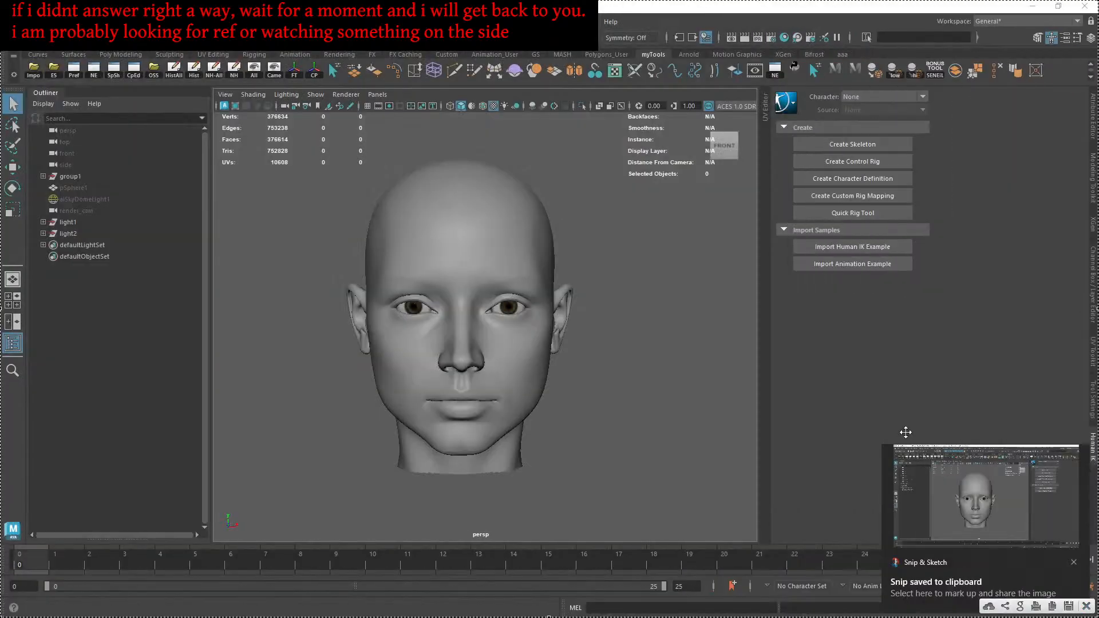
click(1069, 607)
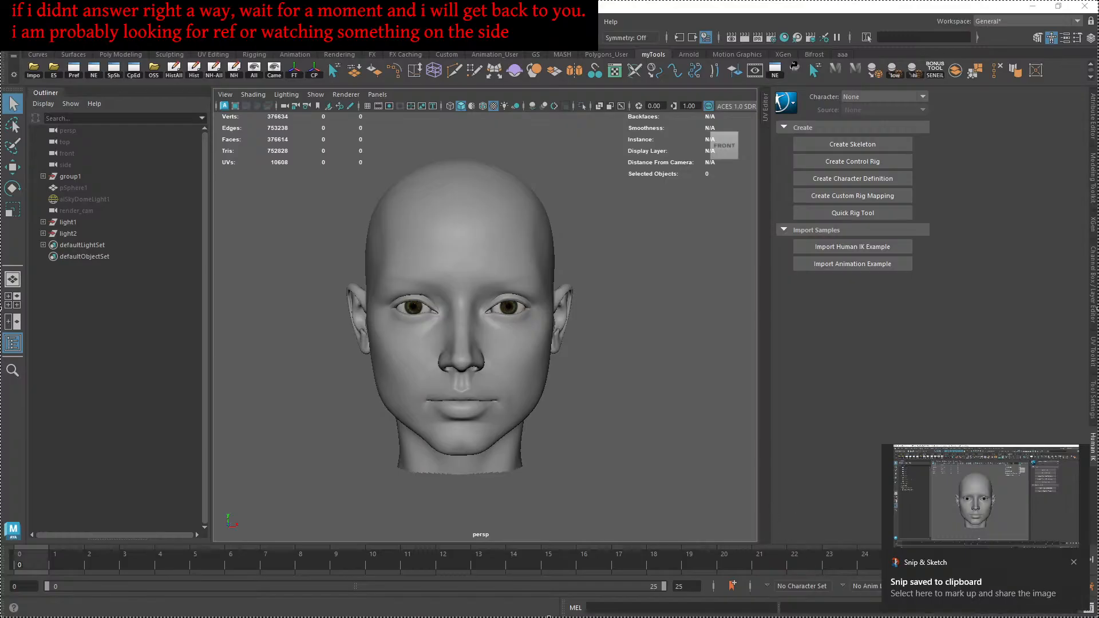
Step: Select the persp view's camera, show its attributes and set the focal length to 85
alt+right_drag(530, 355, 574, 363)
alt+middle_drag(575, 363, 588, 370)
alt+right_drag(587, 370, 545, 335)
alt+drag(577, 345, 540, 343)
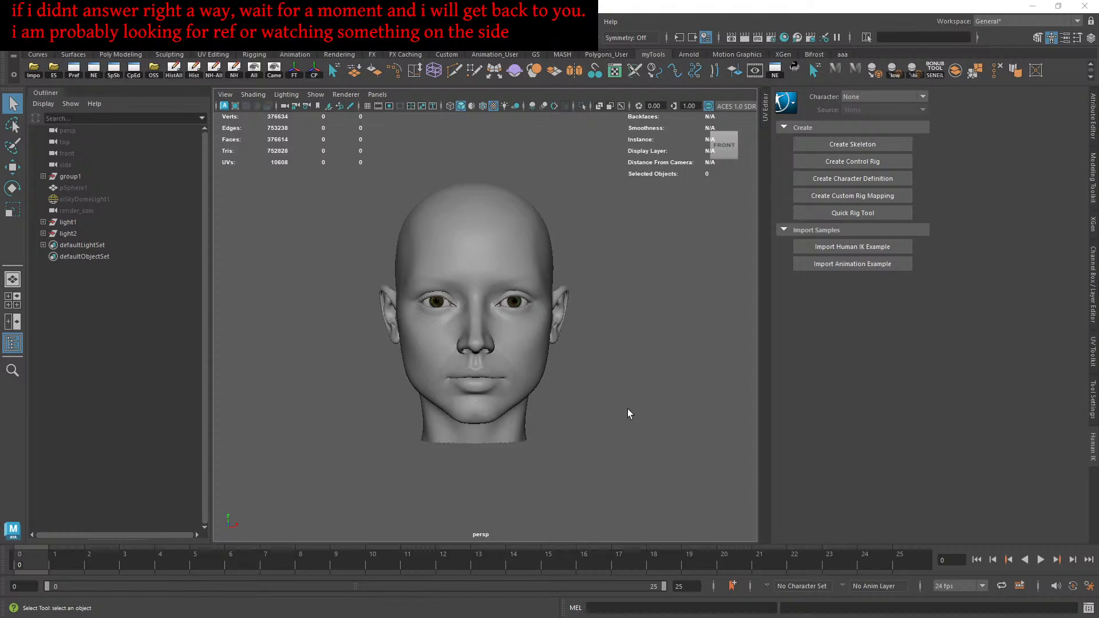
alt+right_drag(575, 387, 635, 410)
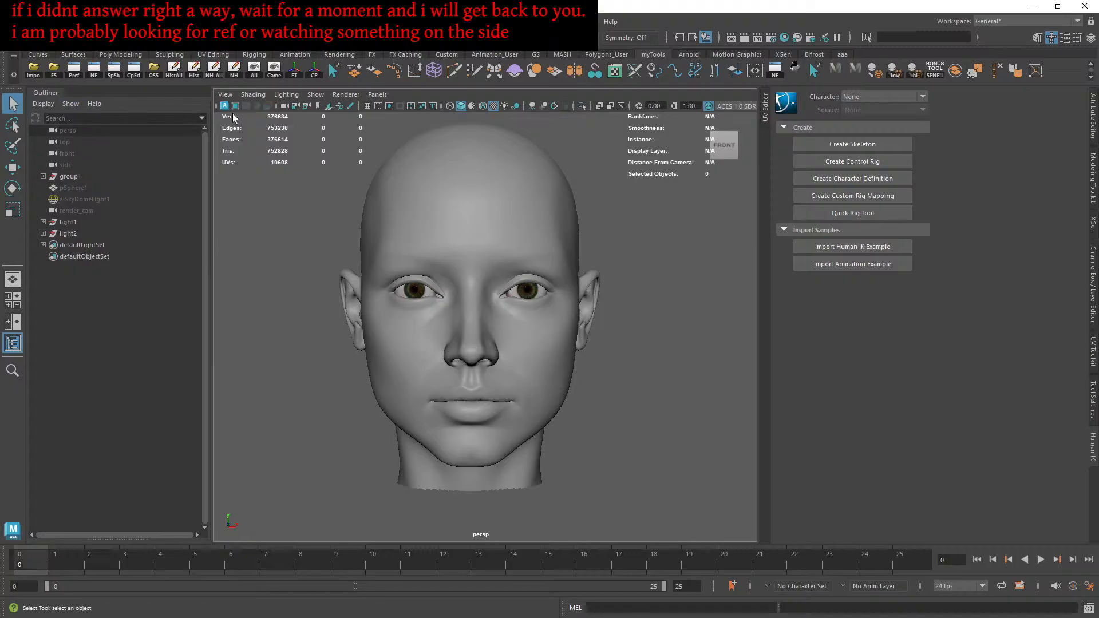
click(285, 106)
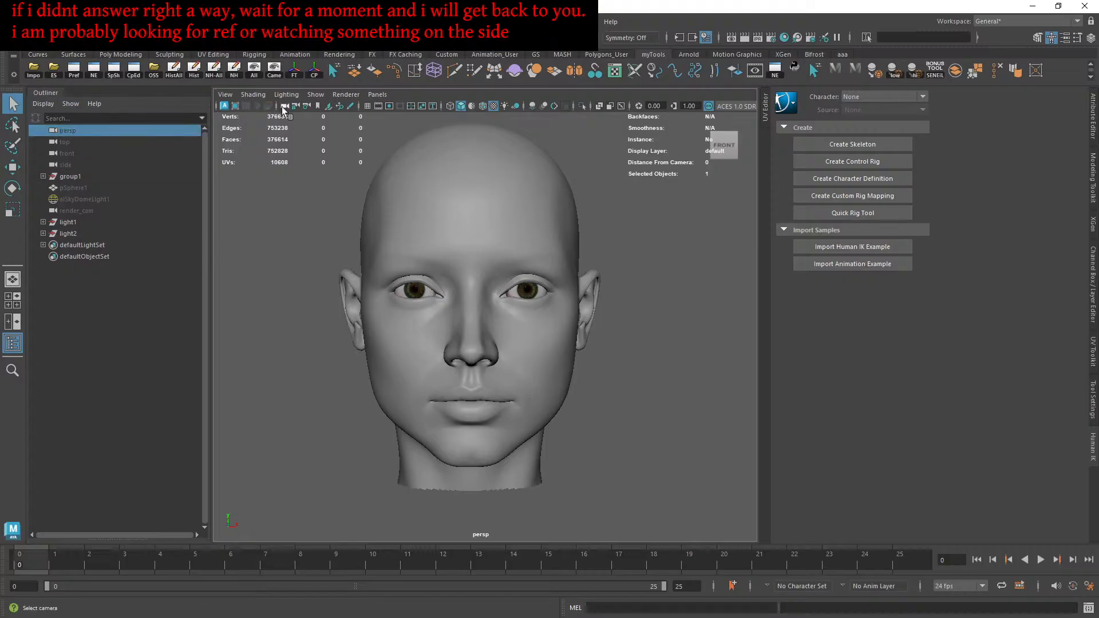
click(1076, 37)
click(1068, 38)
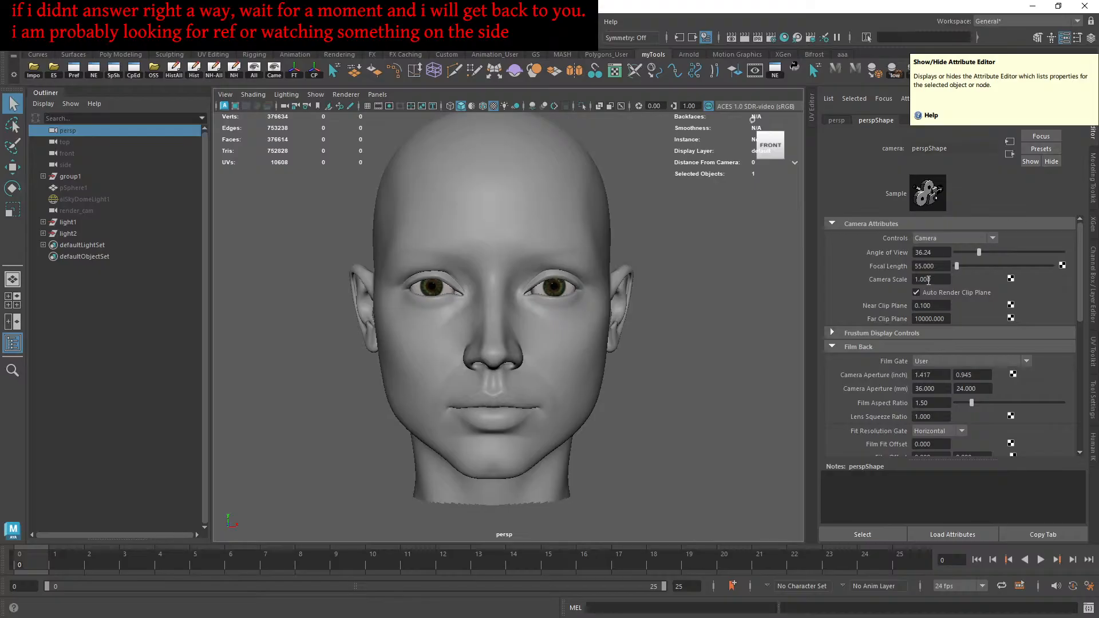
click(924, 266)
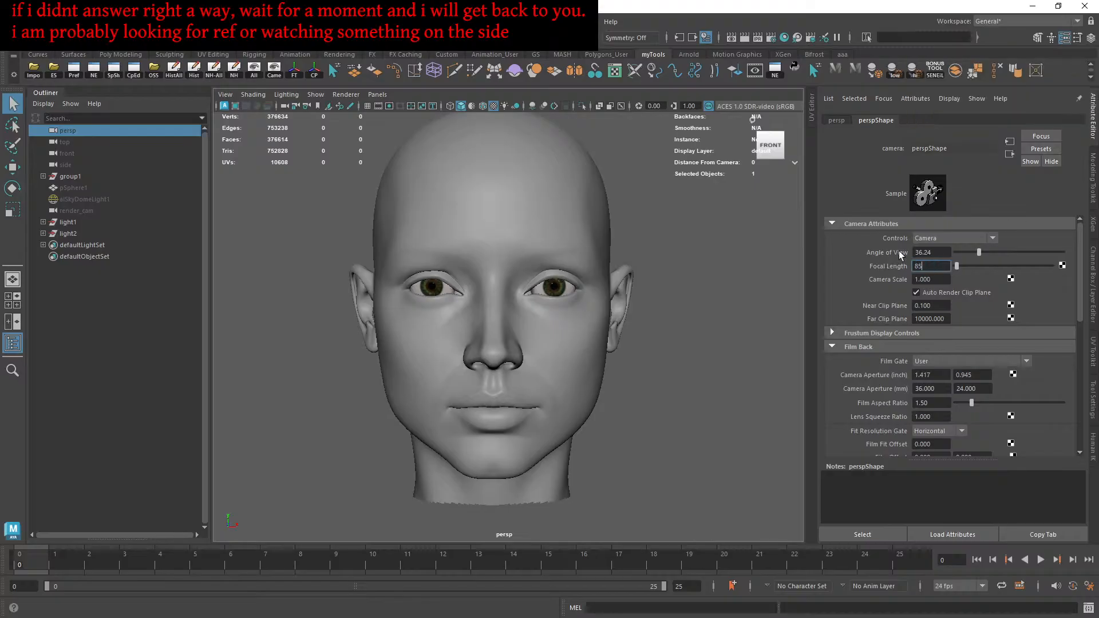
text(85)
key(Return)
scroll(635, 320, down, 6)
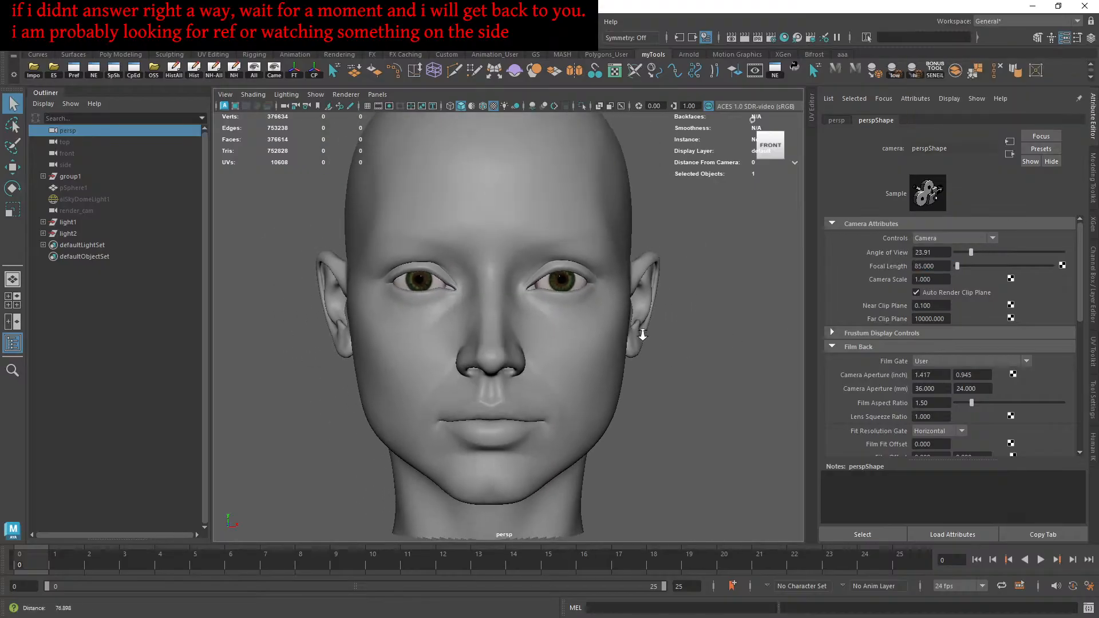
Step: Align the head straight to the camera and save a full-screen screenshot with the 85 focal length
alt+drag(625, 324, 572, 324)
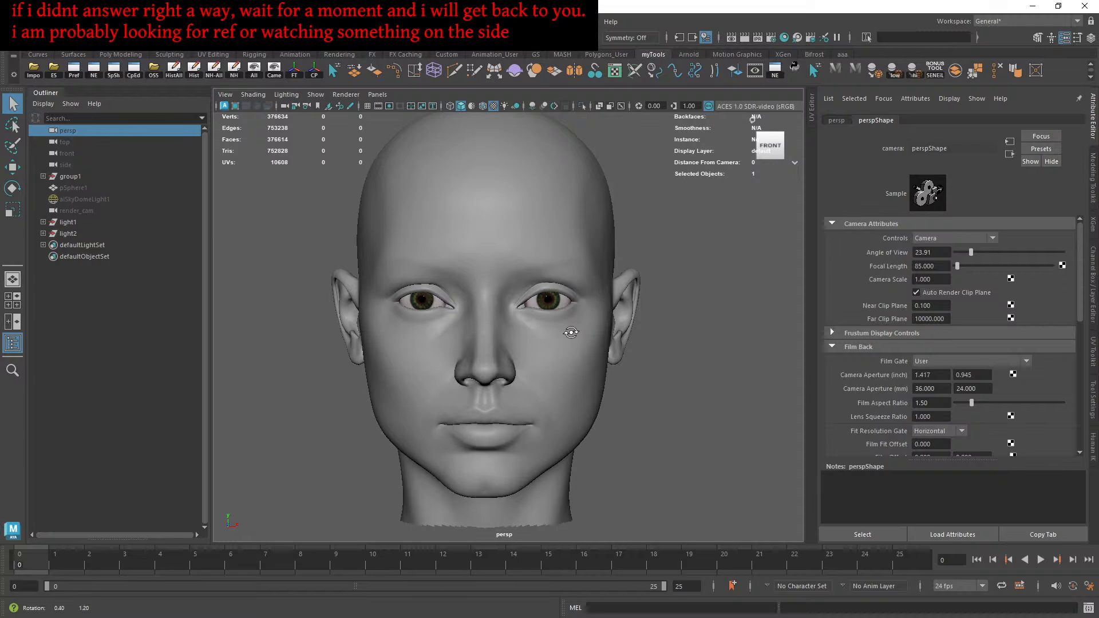
alt+drag(571, 332, 571, 332)
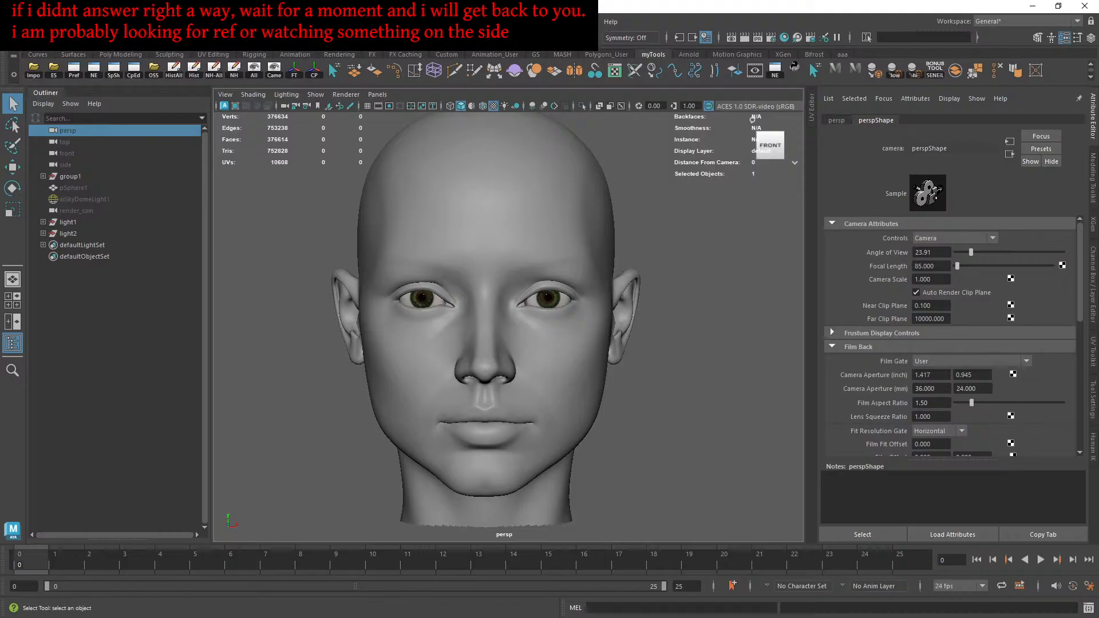
alt+drag(632, 424, 637, 425)
alt+drag(637, 345, 635, 346)
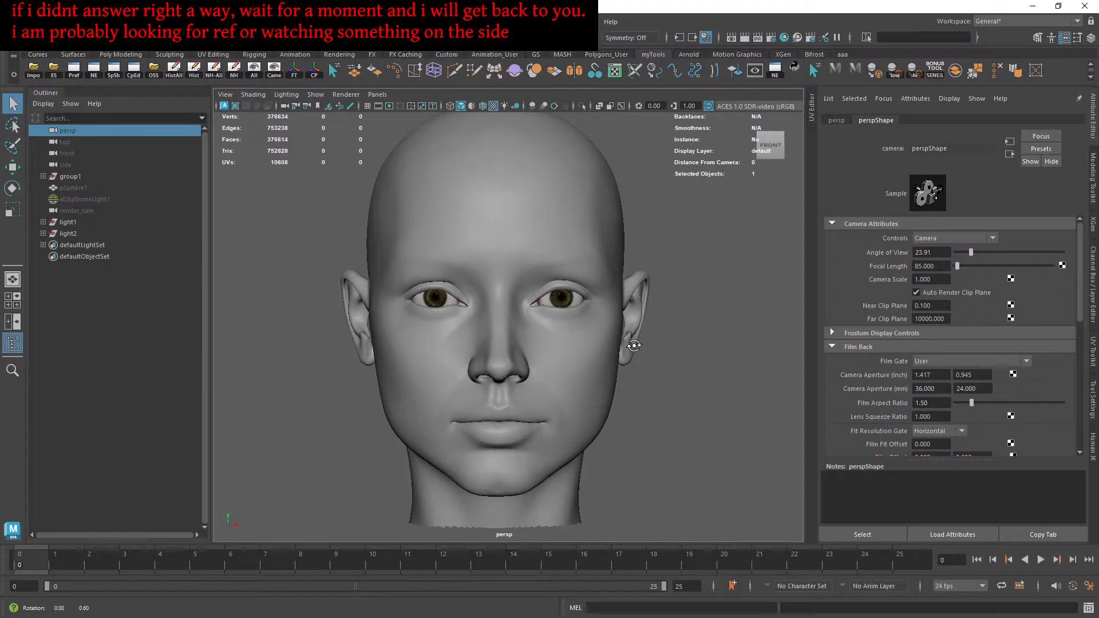
alt+drag(634, 346, 673, 339)
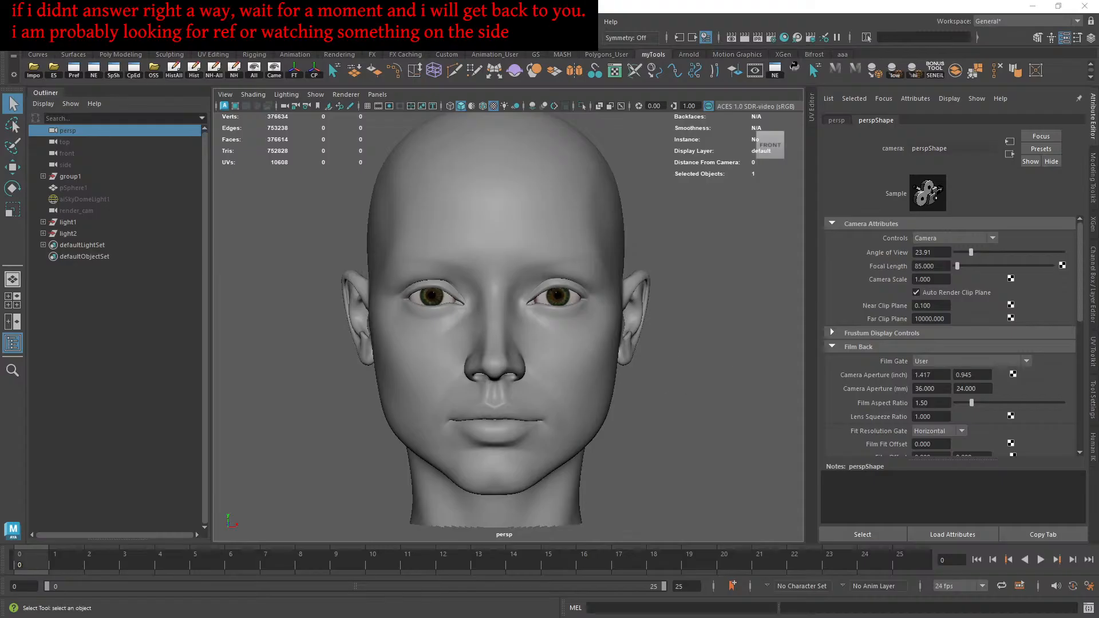
key(Print)
drag(0, 0, 1098, 617)
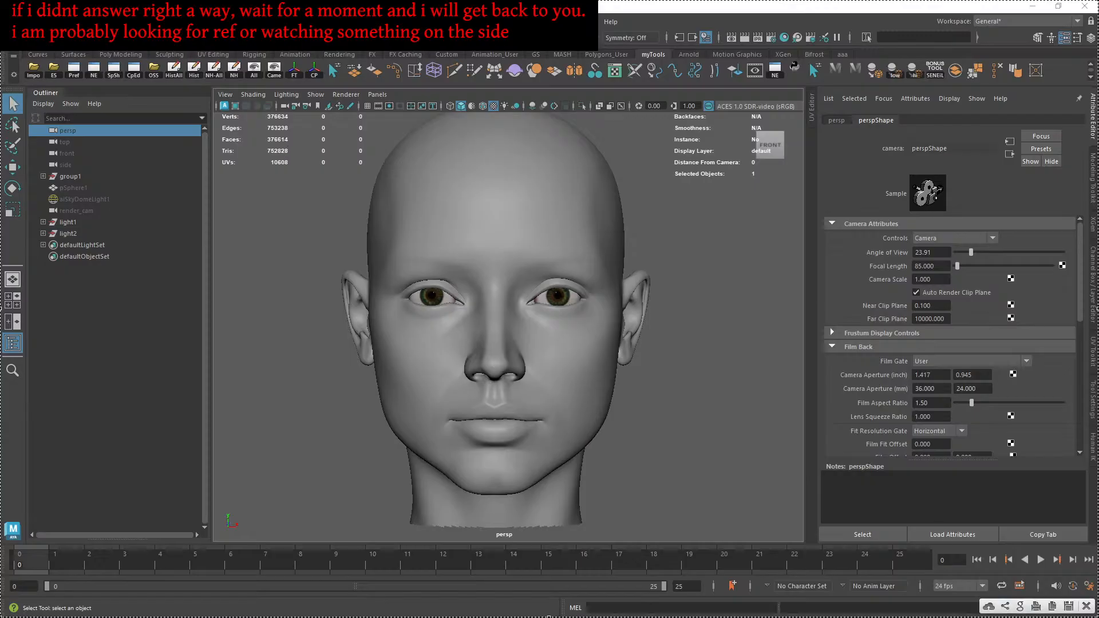
click(1068, 606)
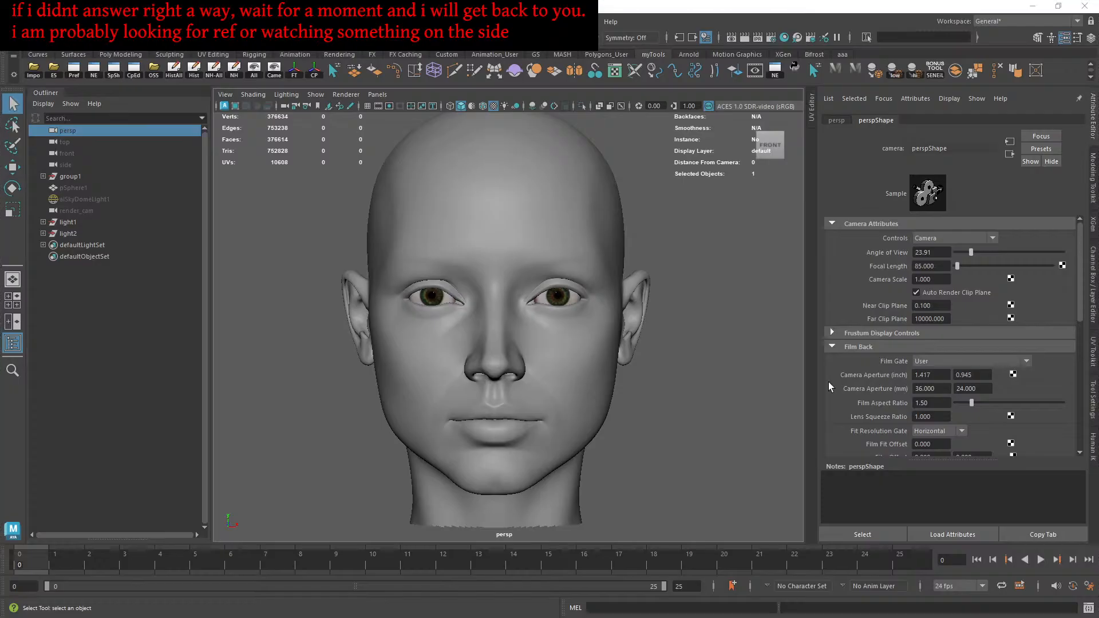
Step: Maximize the viewport by hiding the surrounding interface, with the entire head and neck framed from the front
alt+right_drag(716, 370, 720, 393)
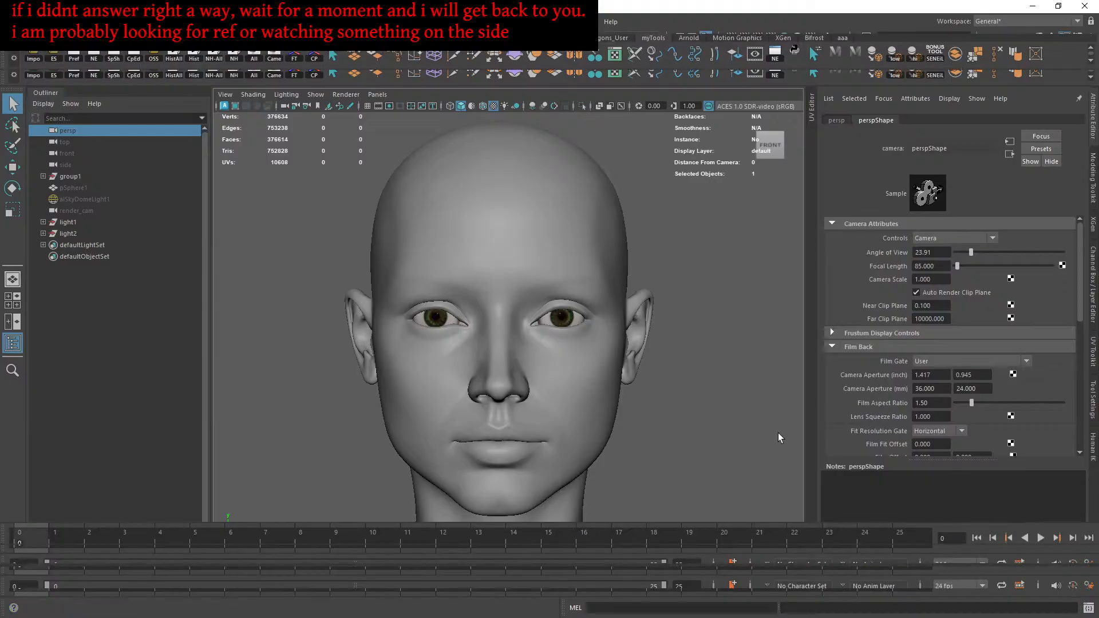
key(ctrl+space)
alt+right_drag(884, 495, 764, 428)
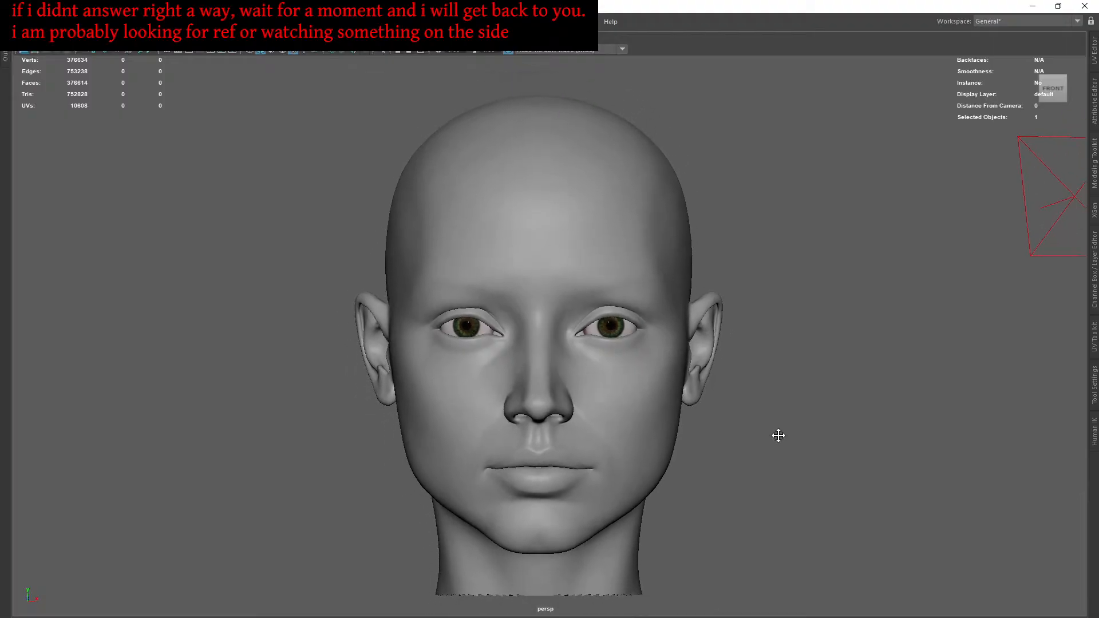
alt+middle_drag(779, 436, 779, 426)
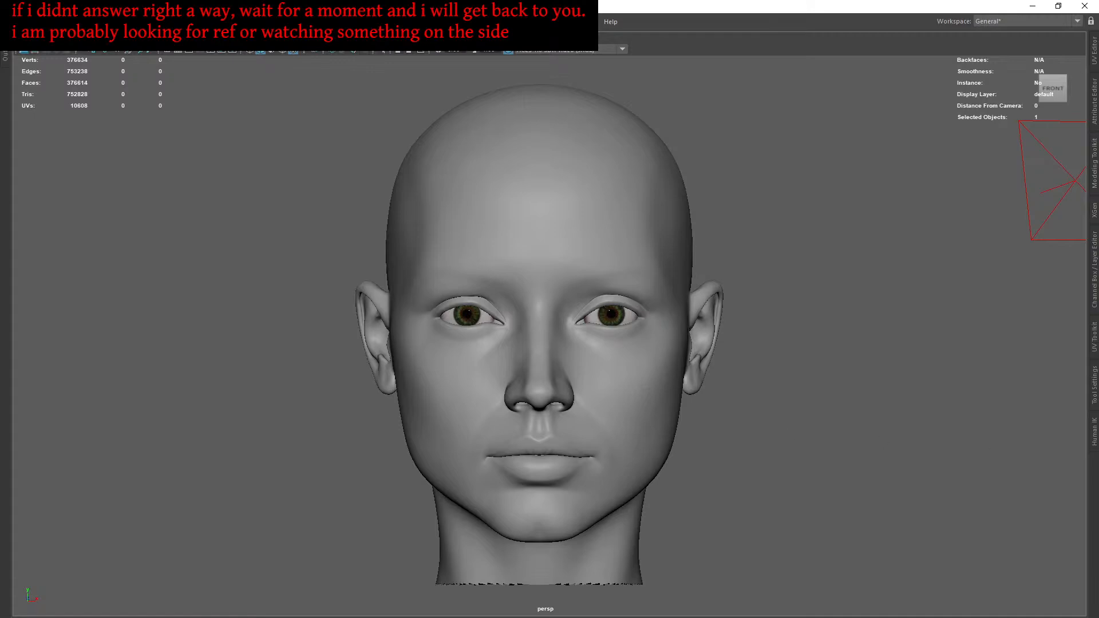
alt+right_drag(729, 432, 678, 410)
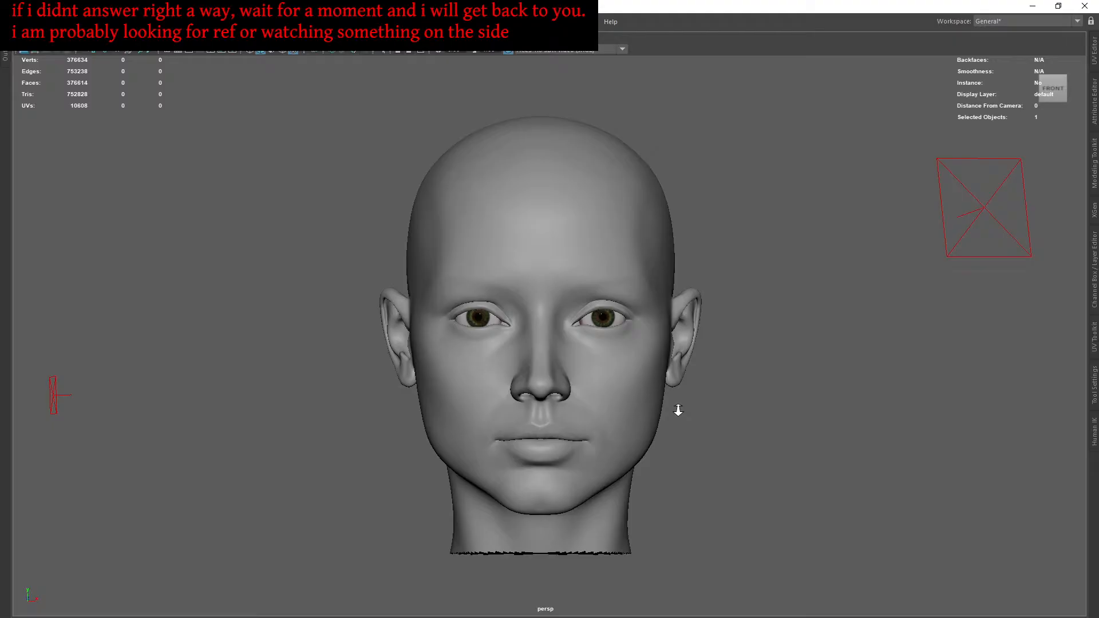
alt+middle_drag(731, 454, 730, 431)
alt+right_drag(730, 430, 734, 433)
mouse_move(728, 432)
alt+middle_down()
mouse_move(716, 434)
mouse_move(720, 425)
alt+middle_up()
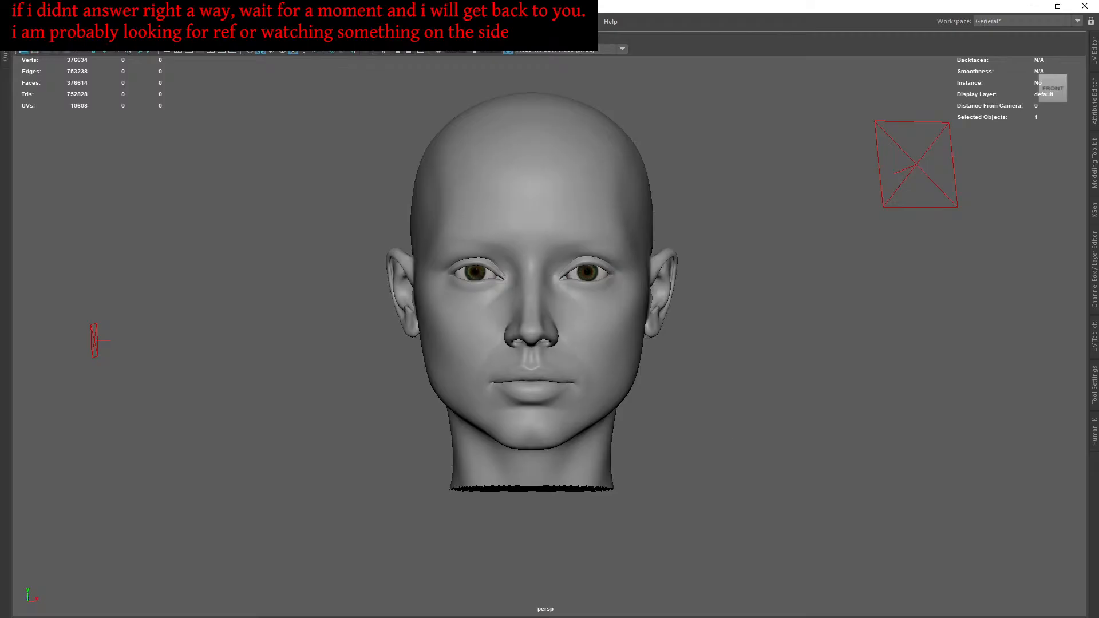
Step: Capture the maximized viewport as a full-screen screenshot and copy it to the clipboard
key(Print)
drag(0, 0, 1097, 616)
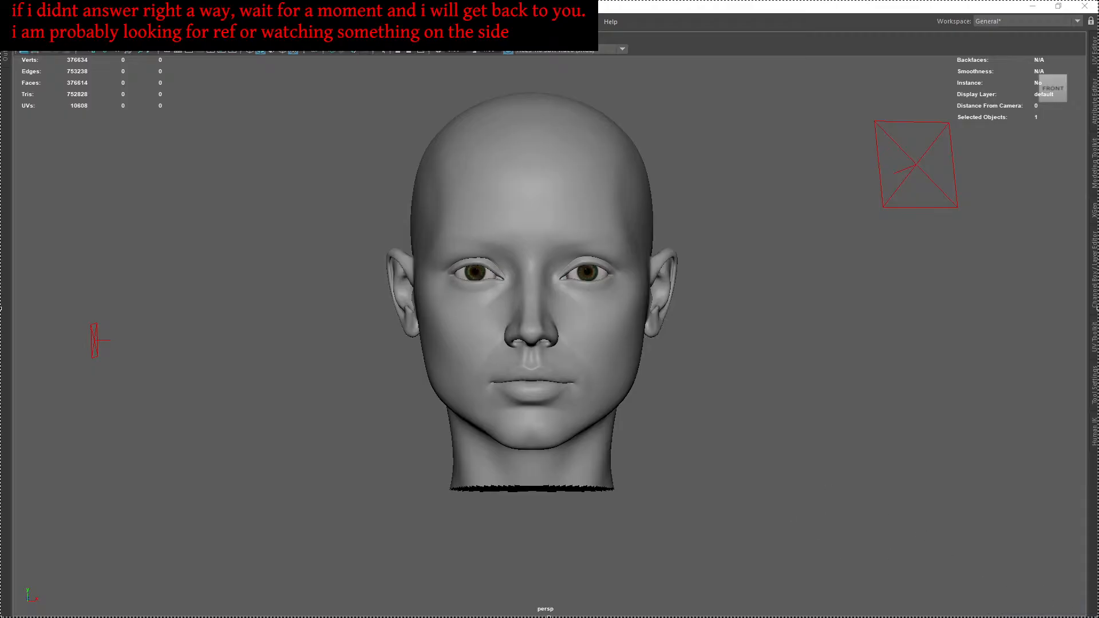
key(ctrl+c)
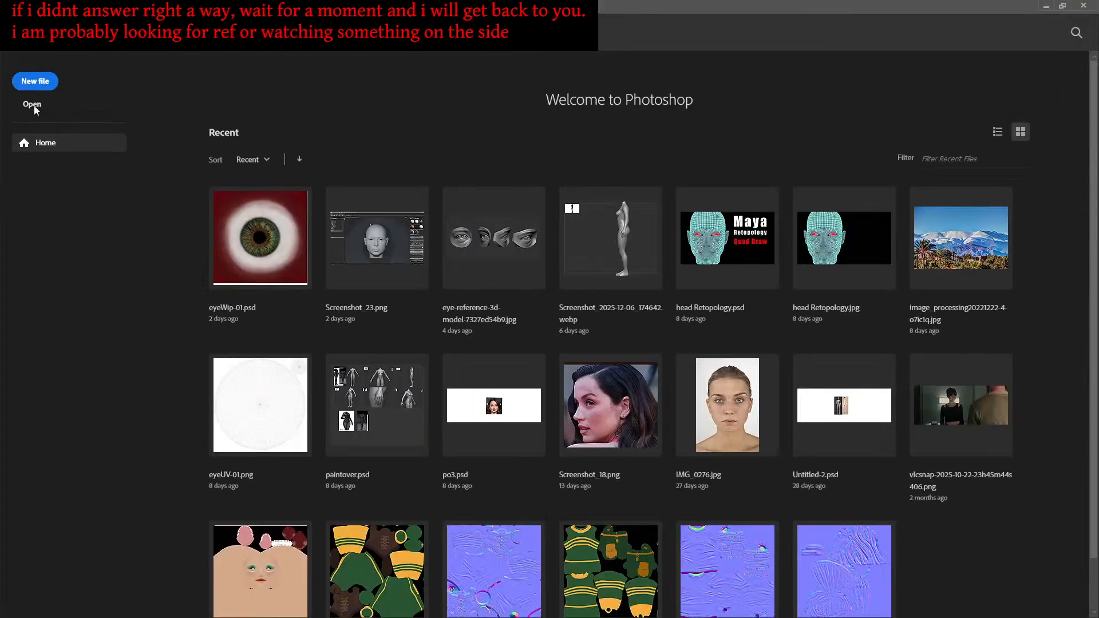
Step: Switch to Photoshop, re-sort the Desktop files and open the full-screen screenshot of the head model
click(33, 106)
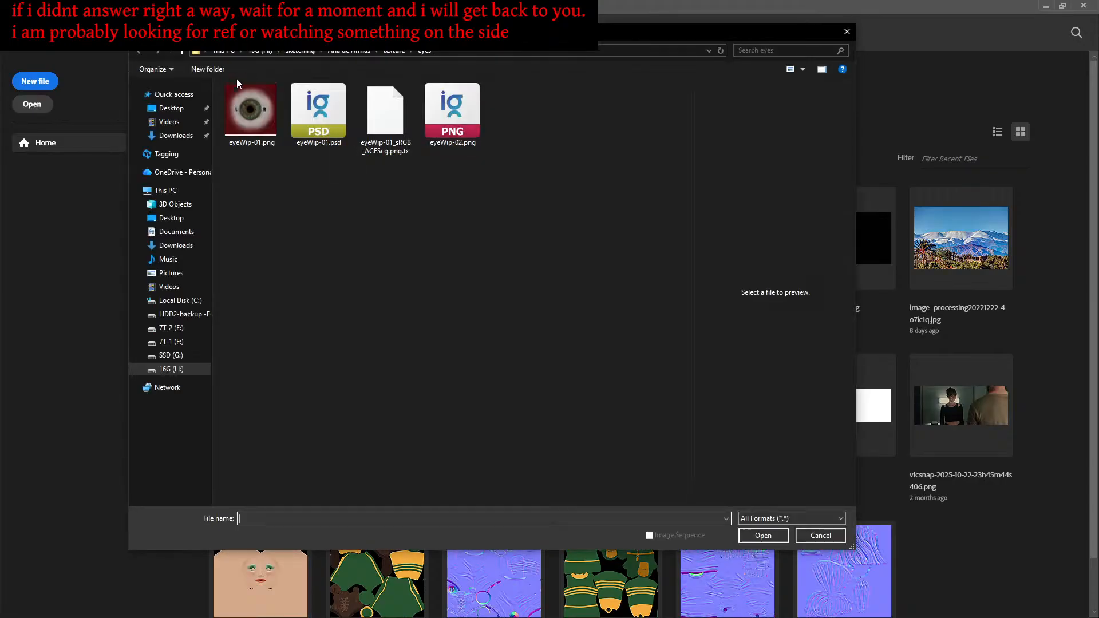
click(172, 108)
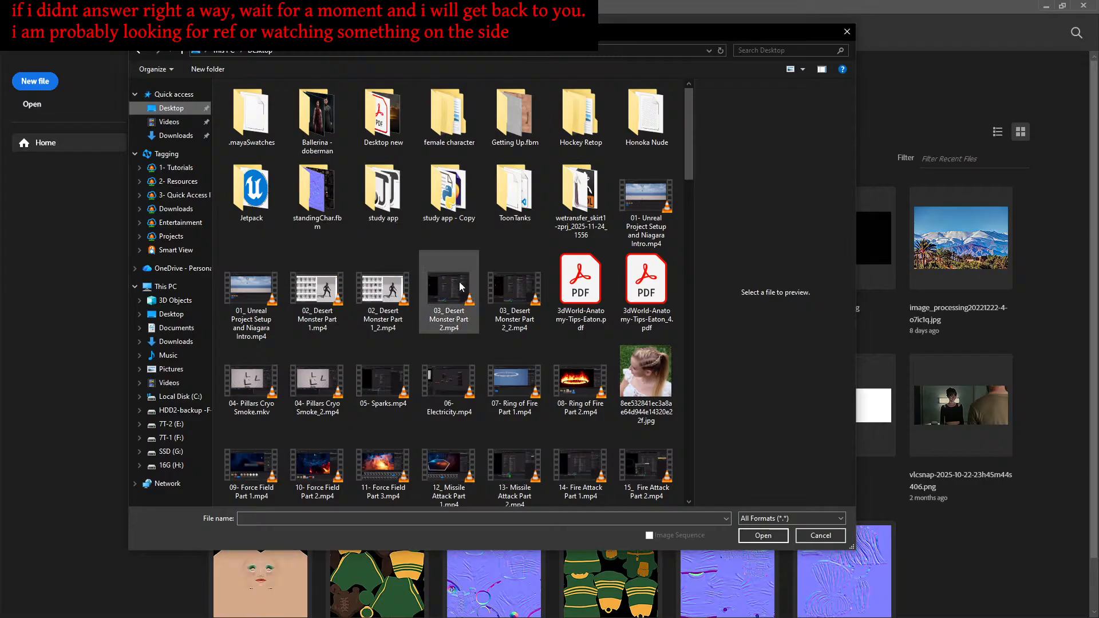
scroll(509, 361, down, 5)
scroll(510, 359, down, 3)
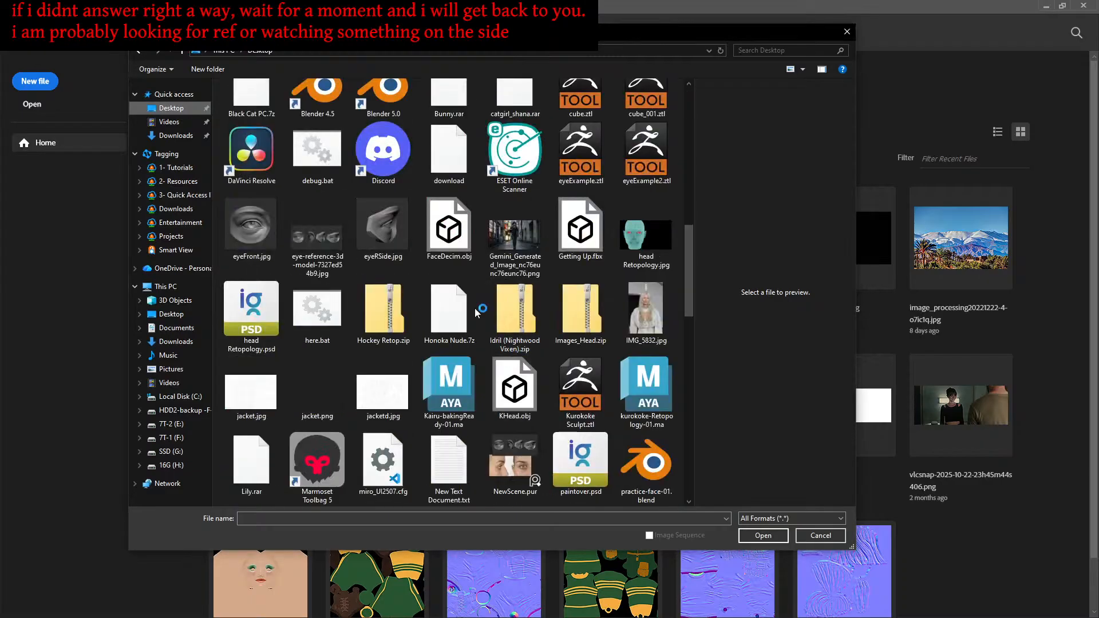
scroll(443, 286, up, 6)
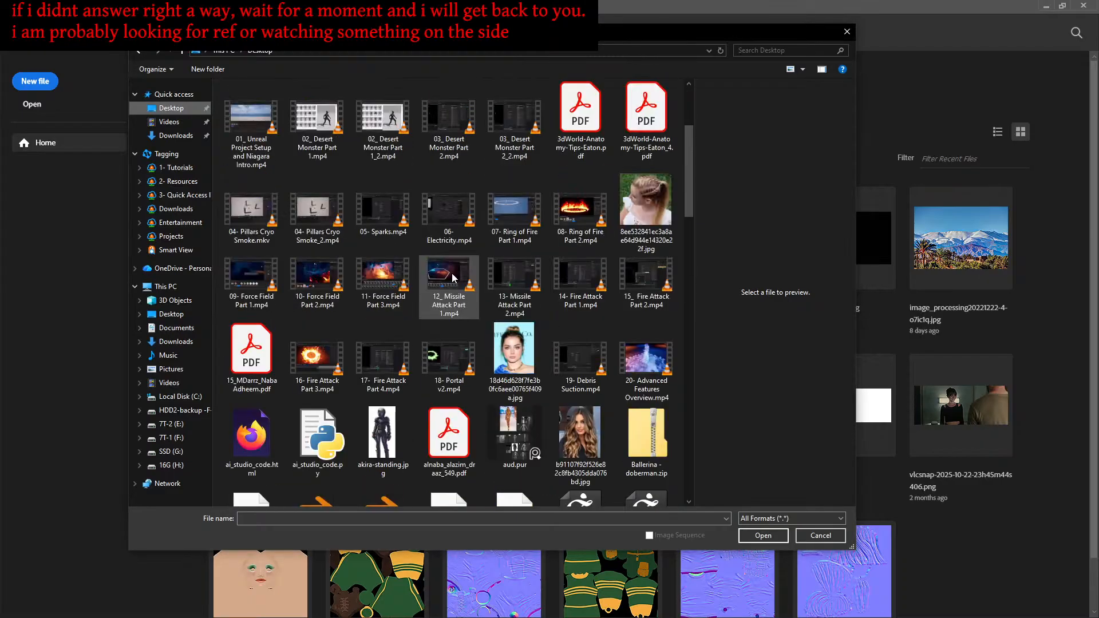
right_click(481, 181)
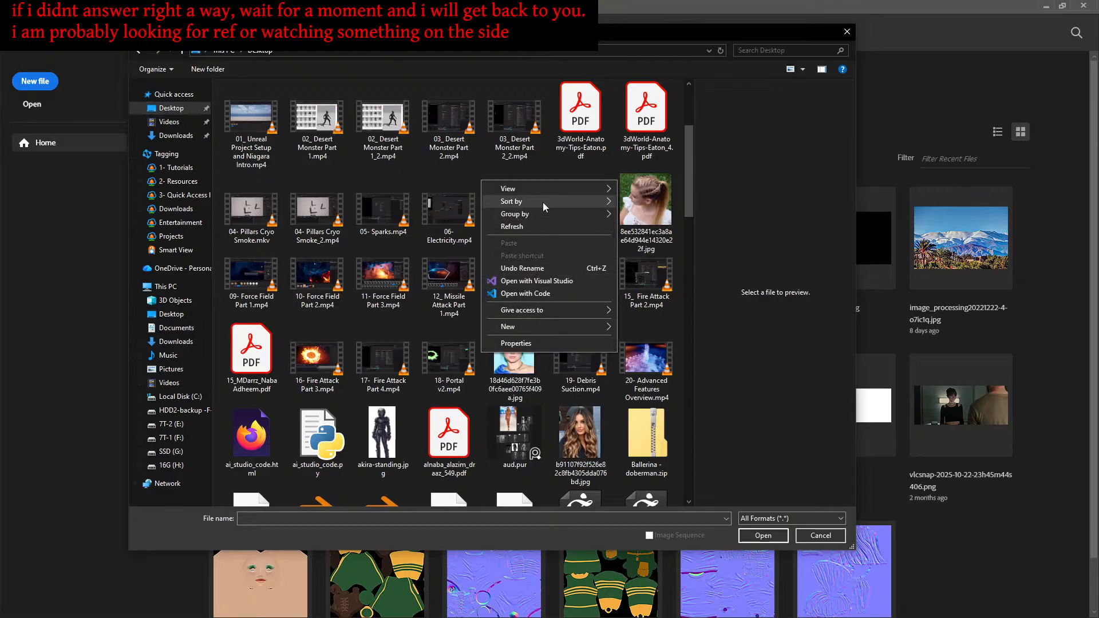
mouse_move(544, 201)
click(641, 215)
double_click(647, 203)
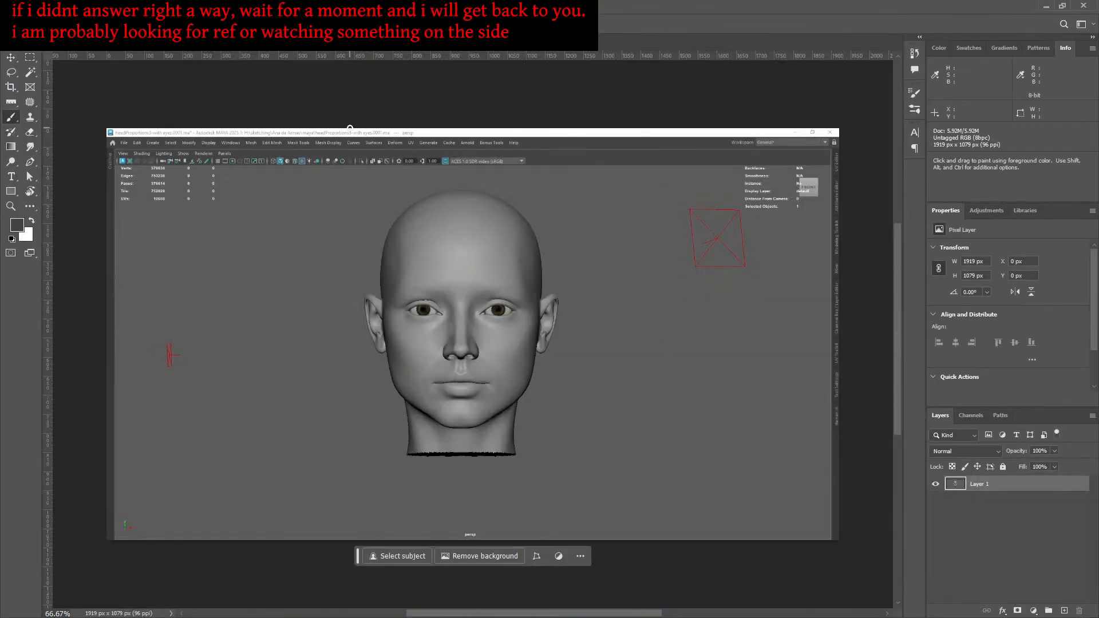
Step: Add a new layer above the screenshot, paste the reference portrait into it and reposition it over the head
click(1064, 611)
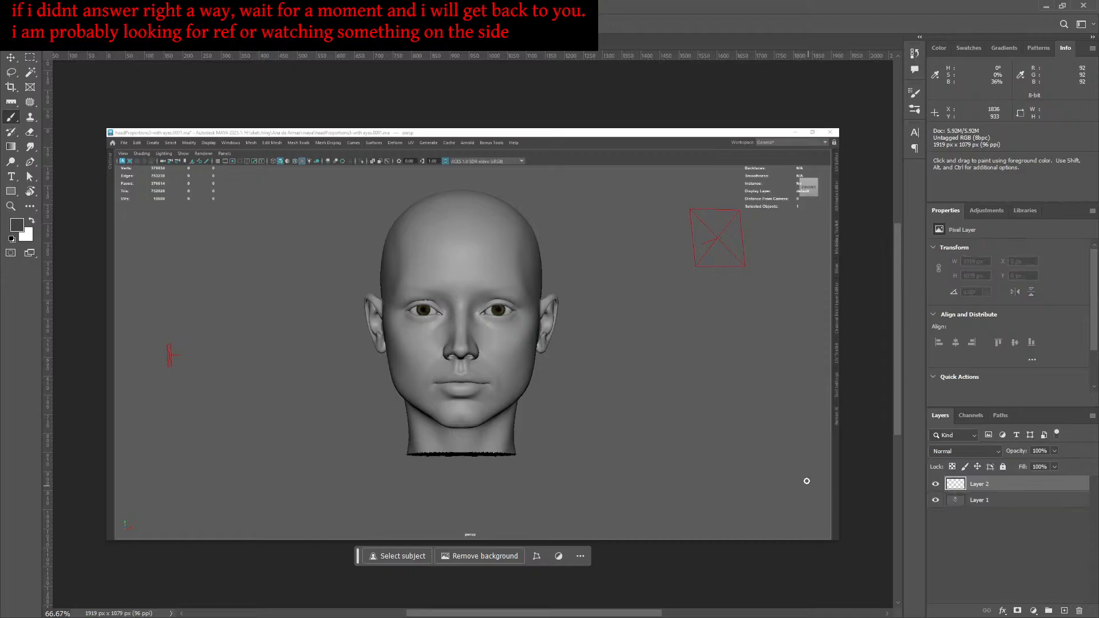
click(40, 6)
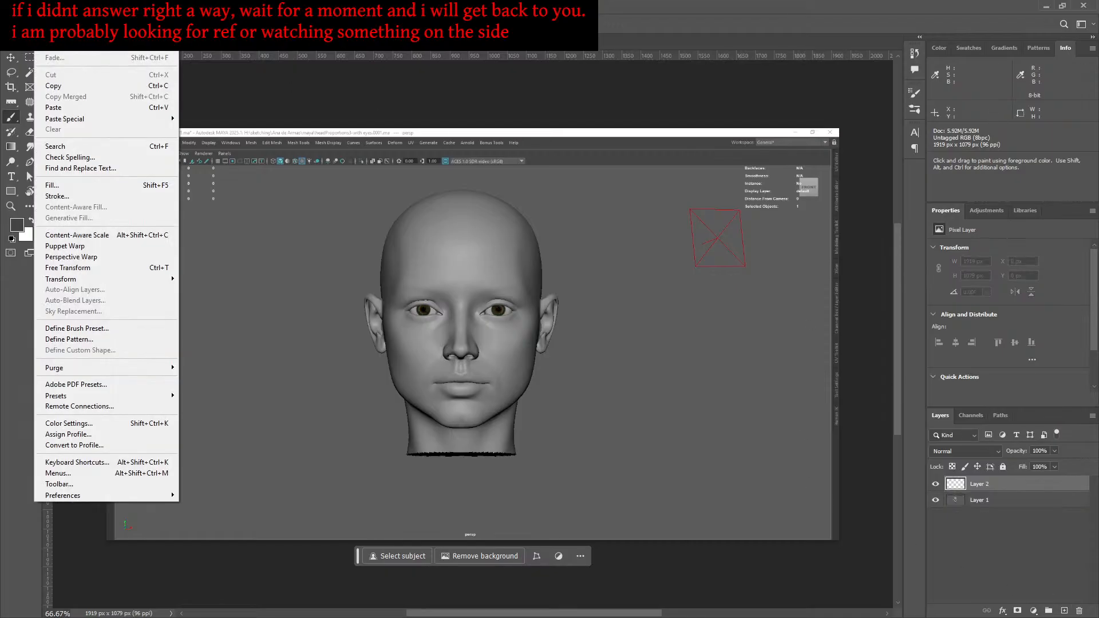
click(89, 109)
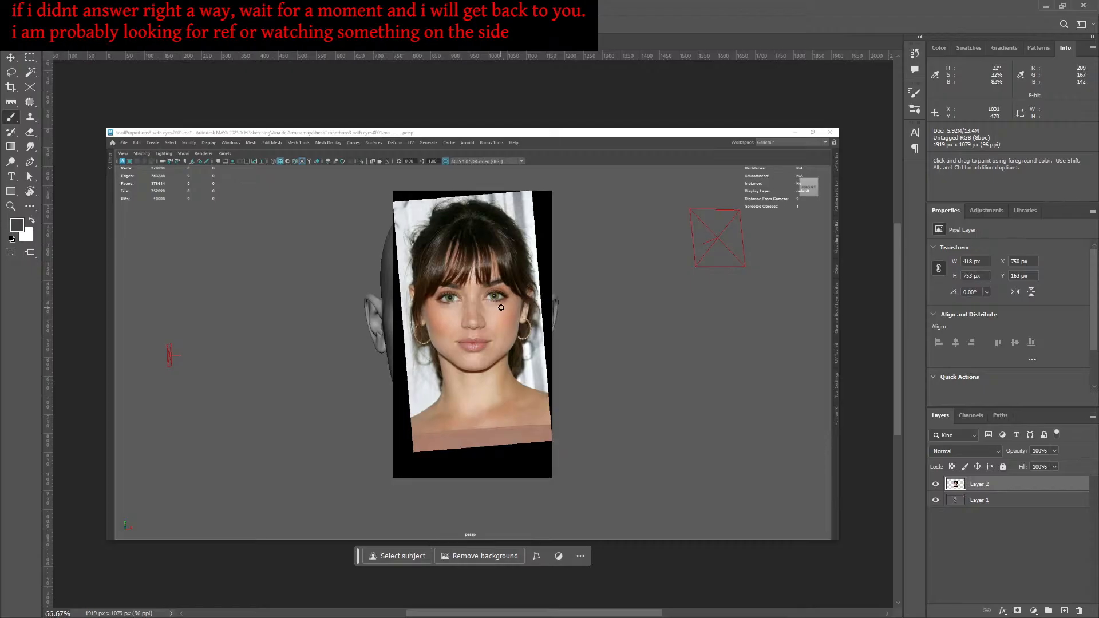
key(v)
mouse_move(558, 339)
mouse_down()
mouse_move(646, 338)
mouse_move(600, 338)
mouse_up()
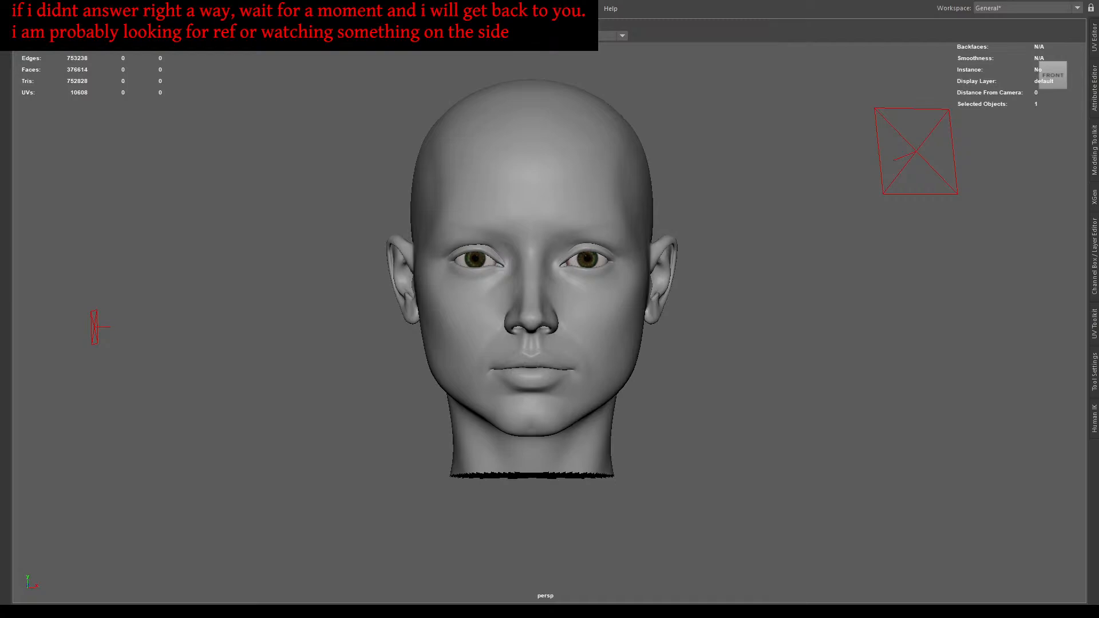
Step: Rotate the portrait by 0.4° about the chin and lower its layer opacity to 58%
key(alt+Tab)
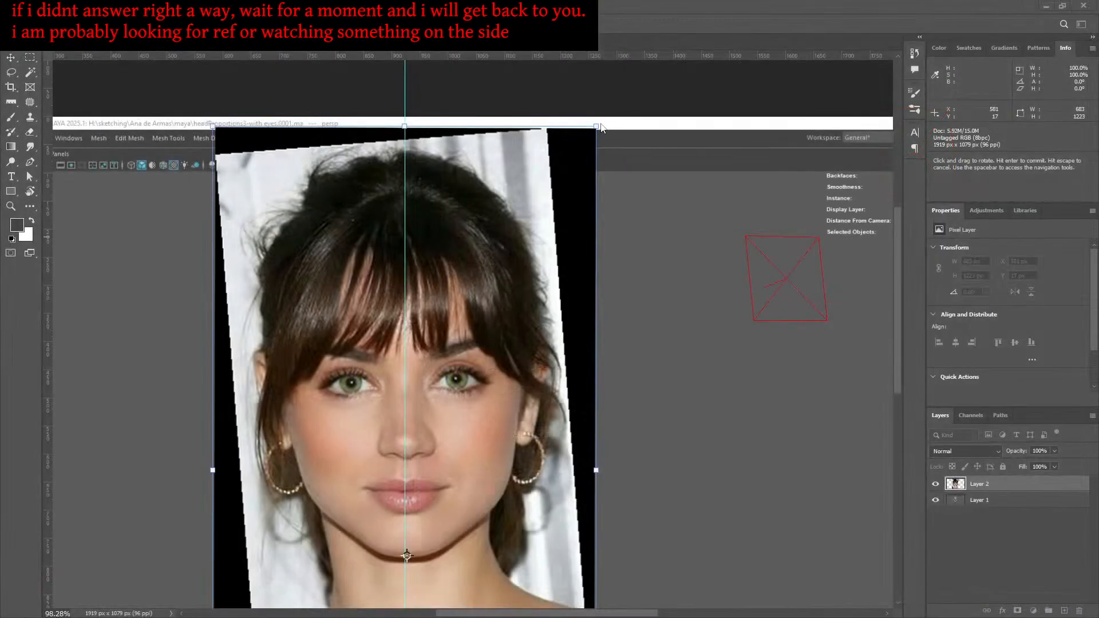
drag(605, 119, 608, 121)
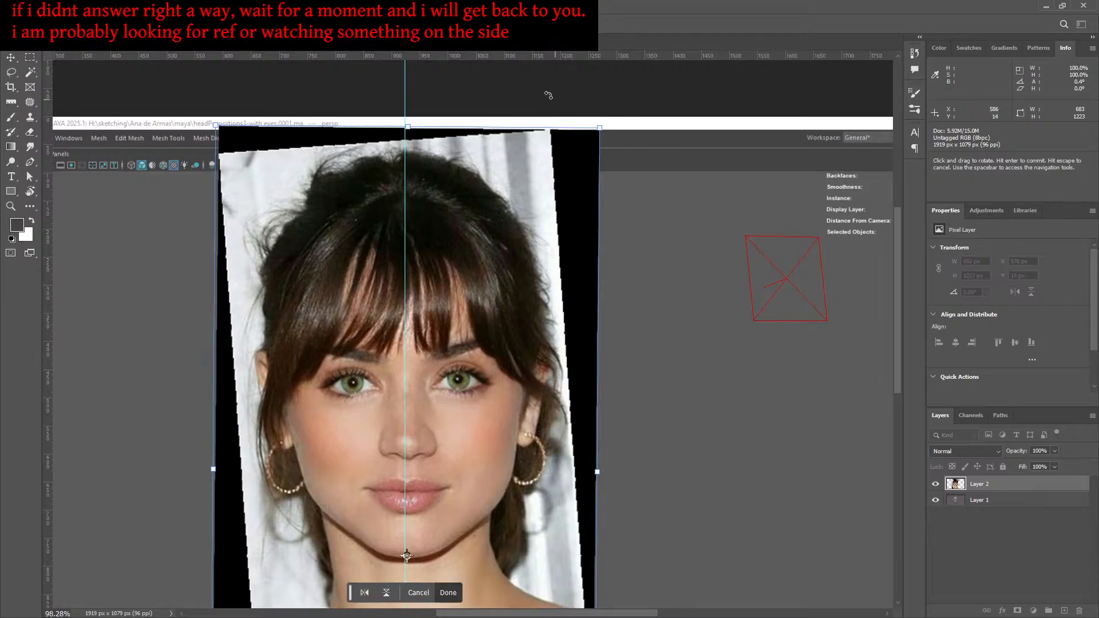
key(Return)
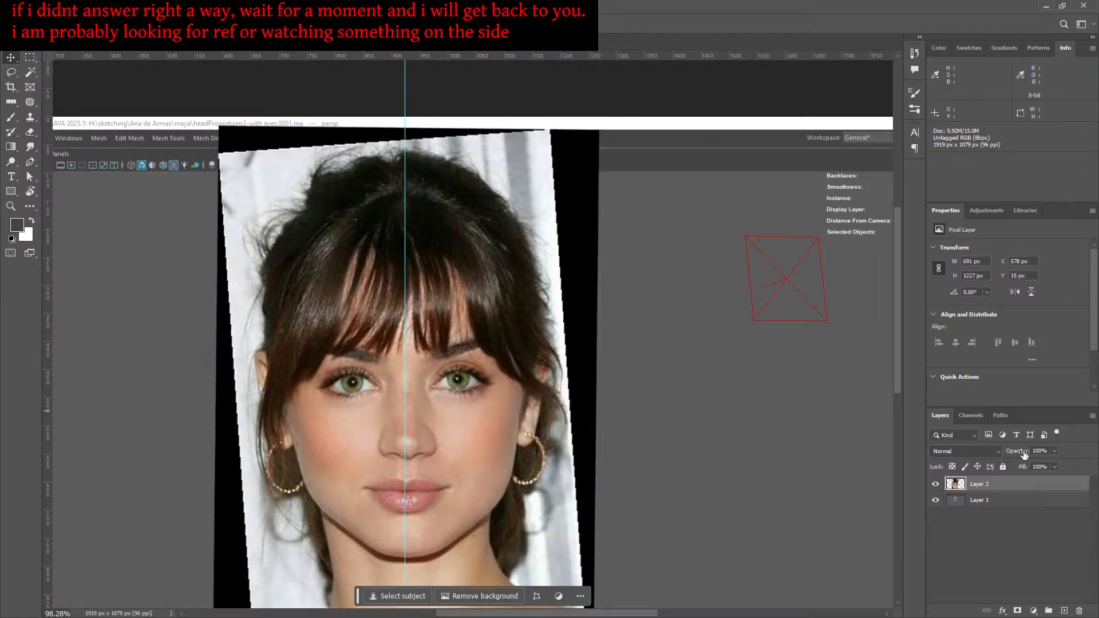
click(1054, 451)
click(1037, 465)
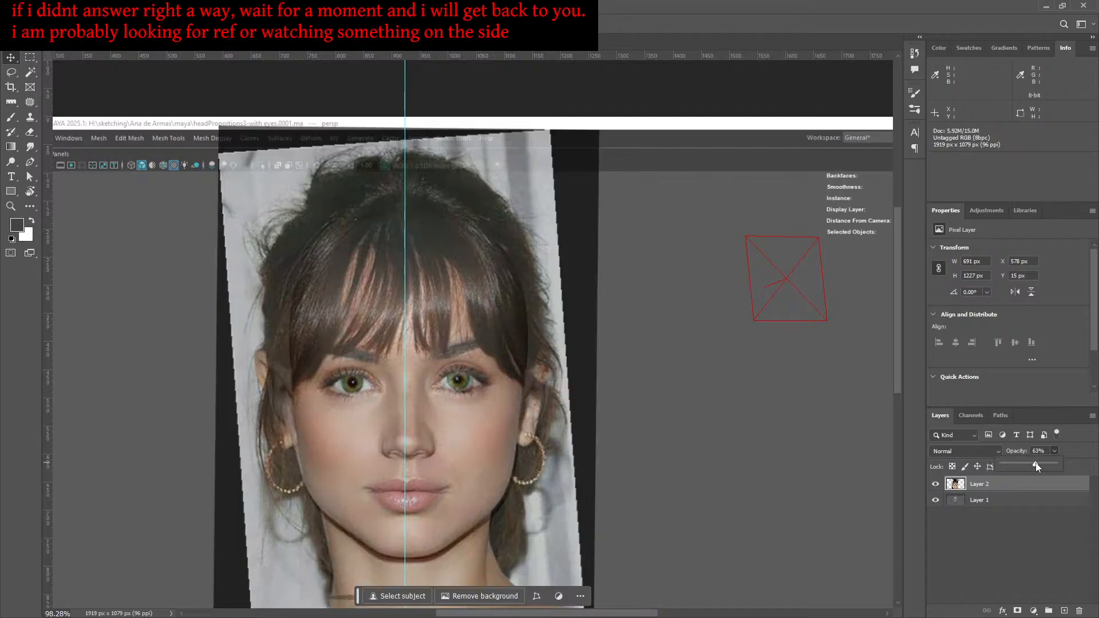
drag(1037, 465, 1033, 467)
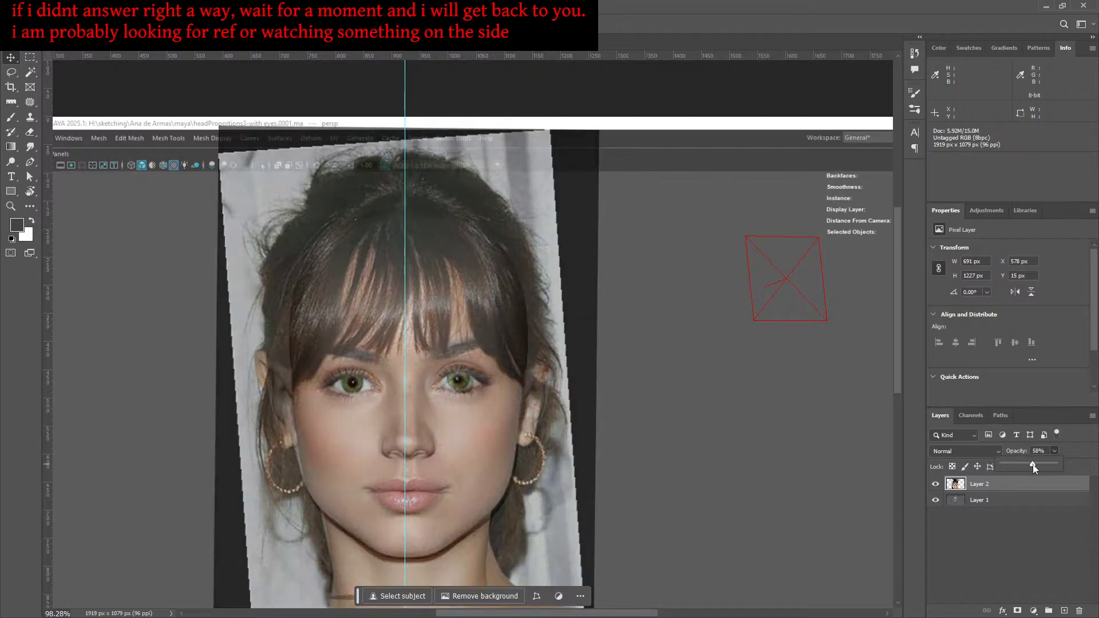
Step: Rotate the portrait another 0.3° about the chin and add a horizontal guide at the base of the nose
click(990, 484)
key(ctrl+t)
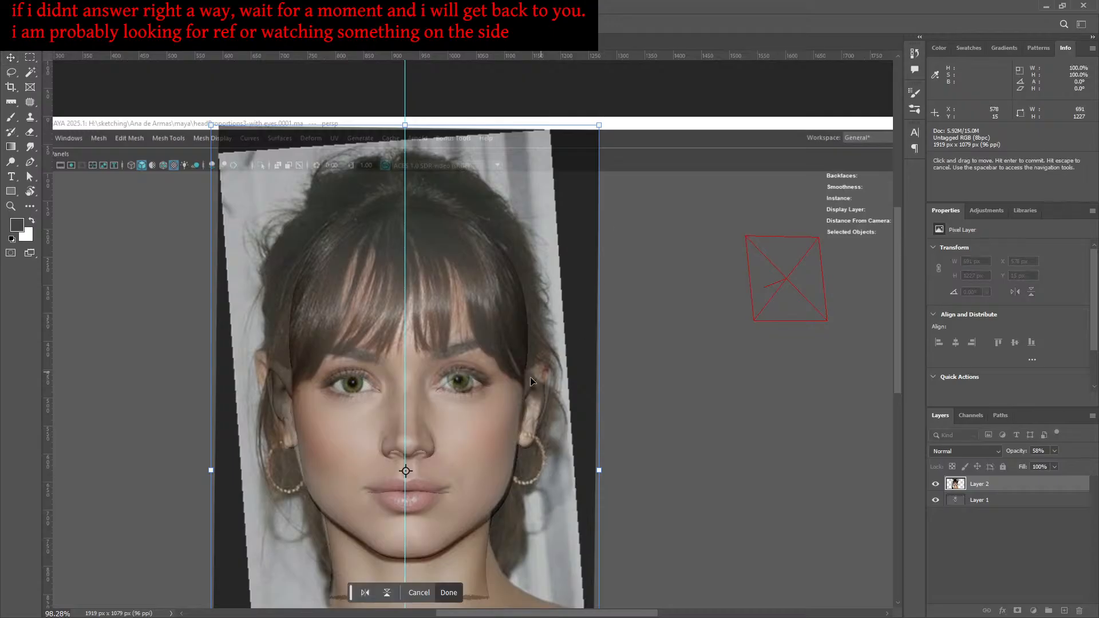
drag(413, 473, 407, 559)
drag(606, 120, 609, 123)
drag(504, 56, 575, 449)
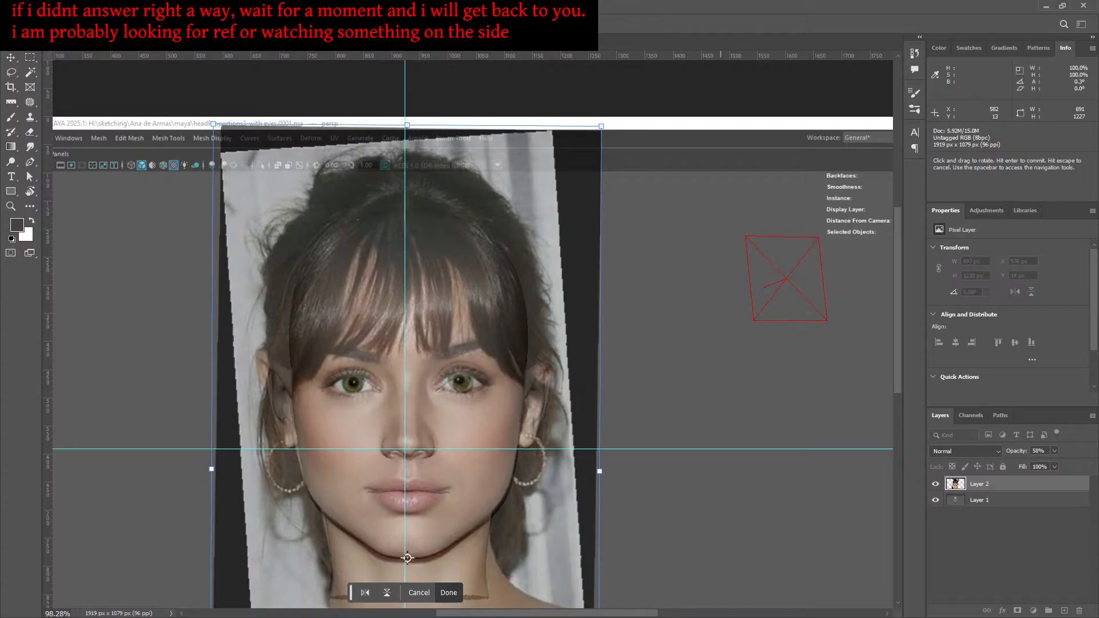
key(Return)
Step: Restore the portrait layer to 100% opacity and toggle its visibility repeatedly to compare its proportions with the head model
drag(1055, 464, 1078, 463)
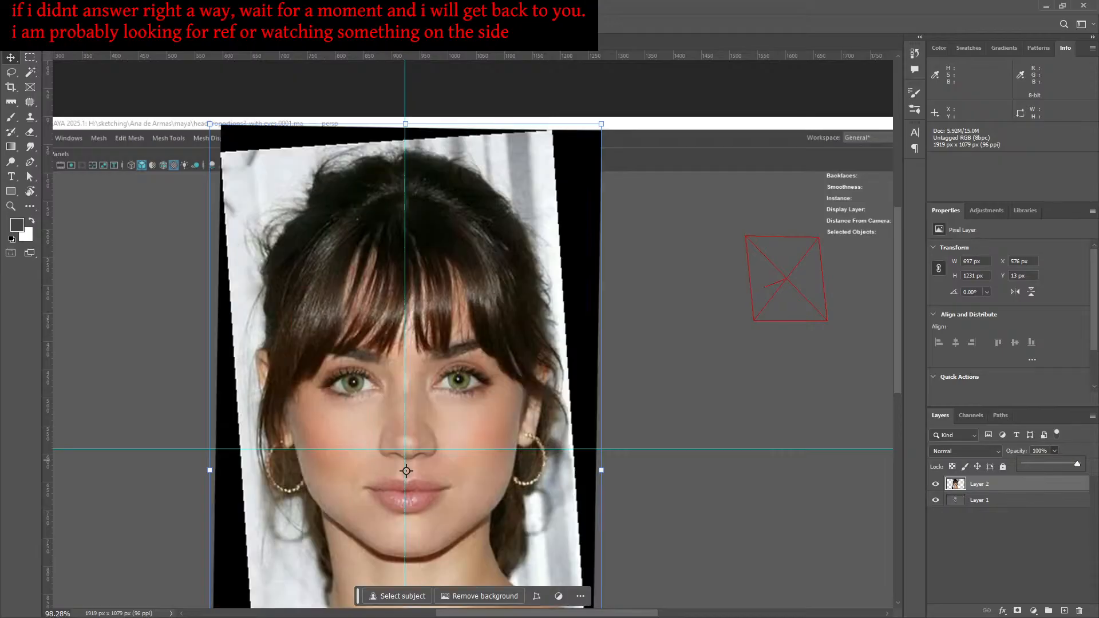
click(935, 485)
click(937, 485)
click(936, 485)
click(936, 485)
click(936, 485)
click(936, 486)
click(936, 485)
click(936, 486)
click(936, 486)
click(937, 486)
click(936, 485)
click(937, 486)
click(936, 485)
click(936, 485)
click(936, 485)
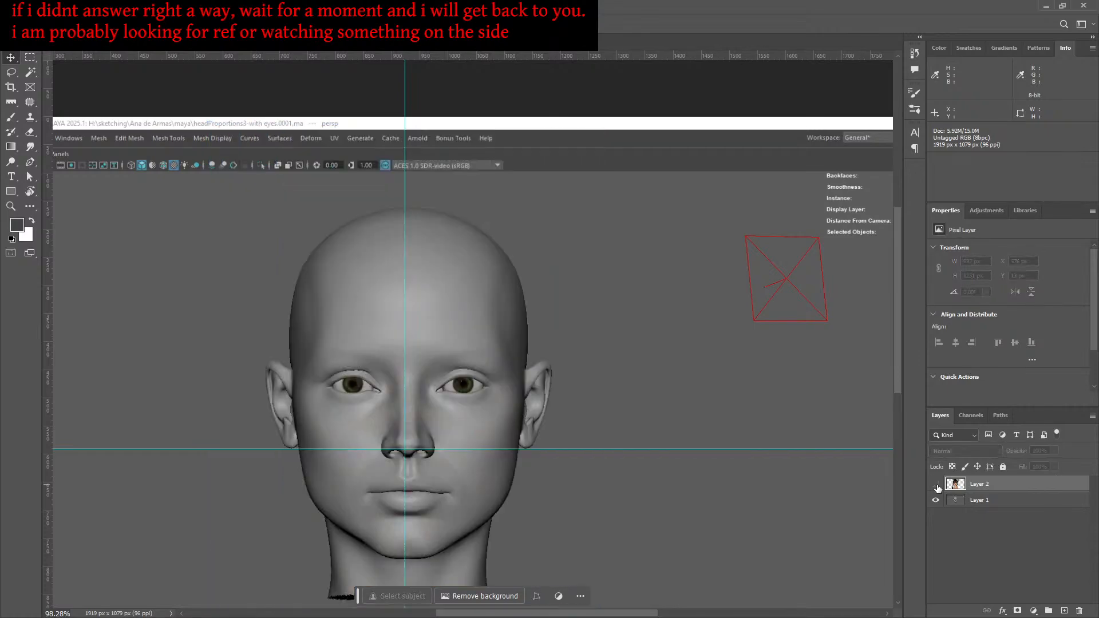
click(937, 485)
click(937, 486)
click(937, 486)
click(936, 485)
click(936, 486)
click(937, 486)
click(937, 485)
click(937, 486)
click(937, 485)
click(937, 485)
click(936, 486)
click(936, 486)
click(936, 485)
click(937, 485)
click(936, 486)
click(937, 486)
click(936, 486)
click(936, 485)
click(936, 485)
click(937, 485)
click(937, 485)
click(937, 485)
click(937, 486)
click(937, 485)
click(936, 486)
click(936, 485)
click(937, 485)
click(937, 485)
Step: Switch to ZBrush, show the whole body mesh and set it to subdivision level 6
click(1045, 6)
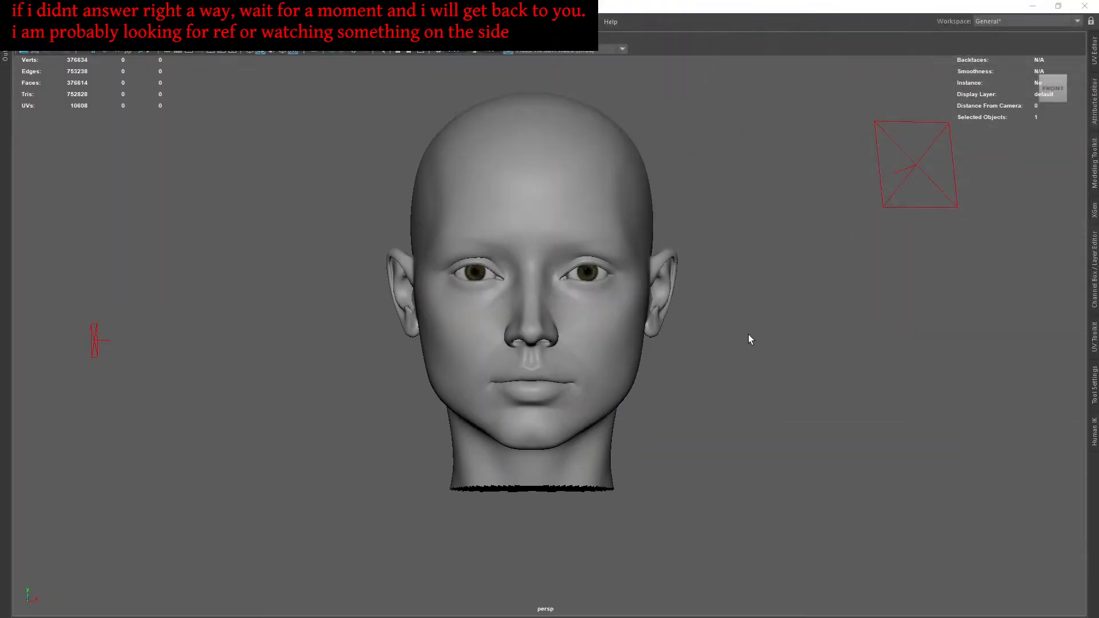
click(1033, 6)
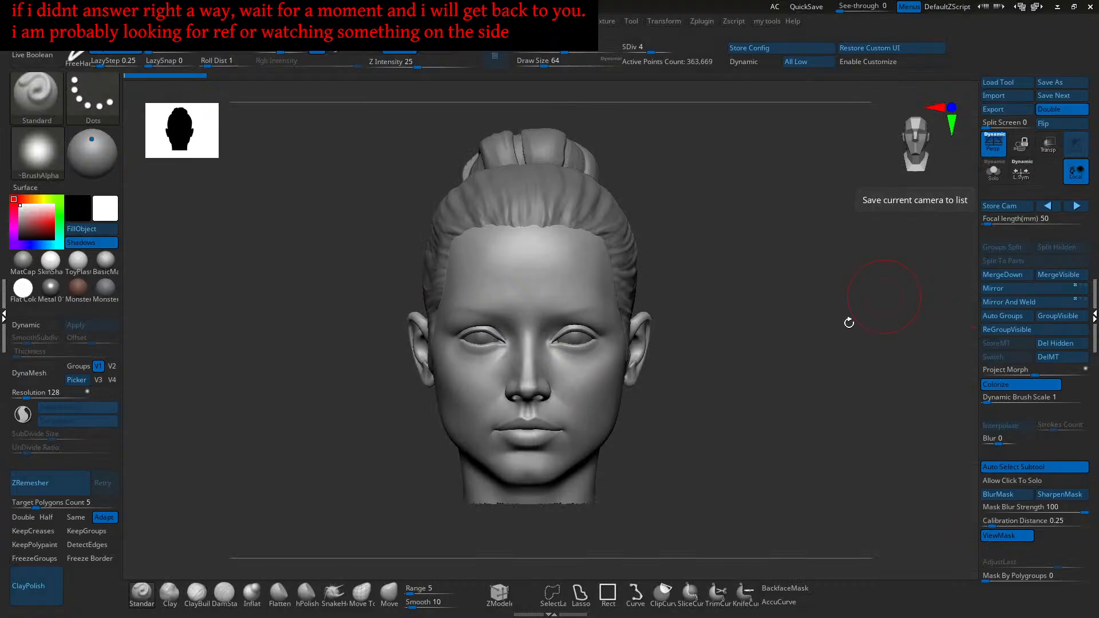
alt+drag(759, 425, 814, 403)
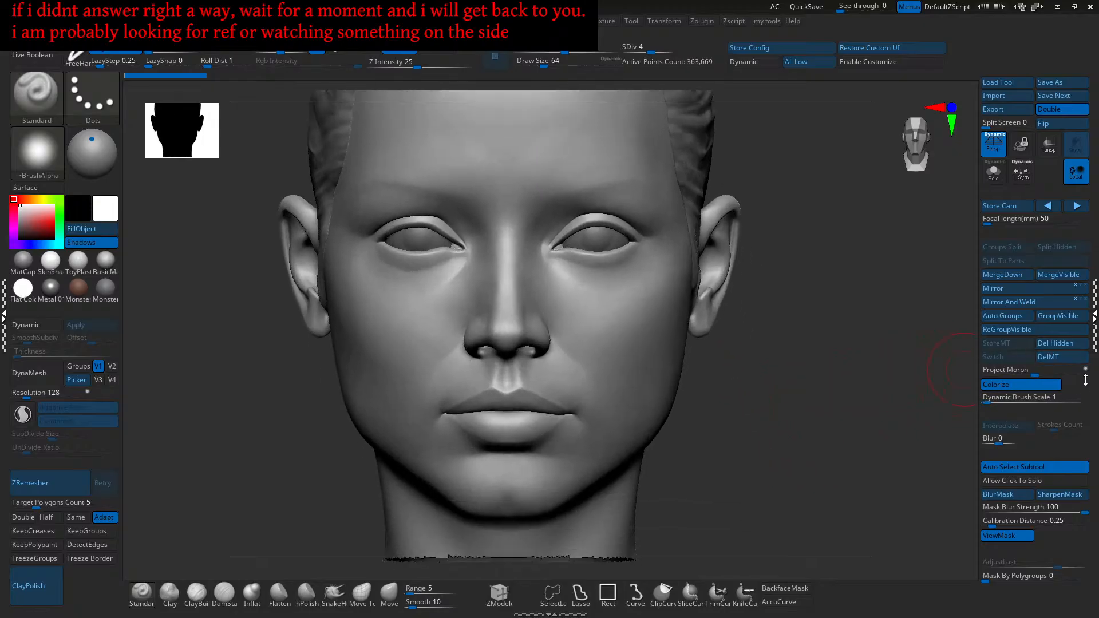
click(1094, 331)
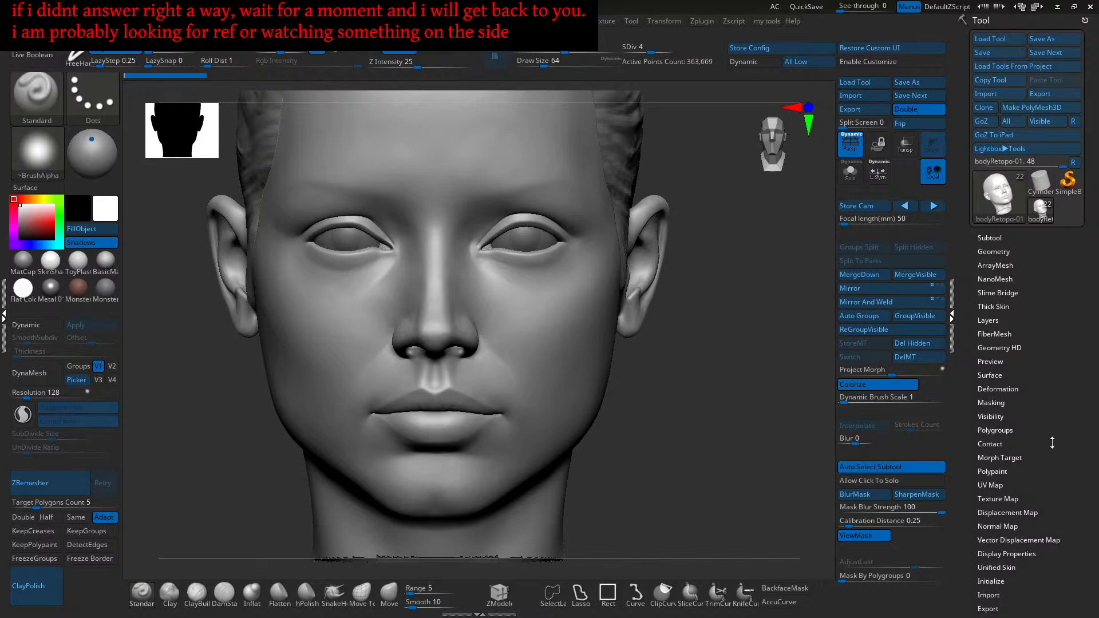
click(995, 321)
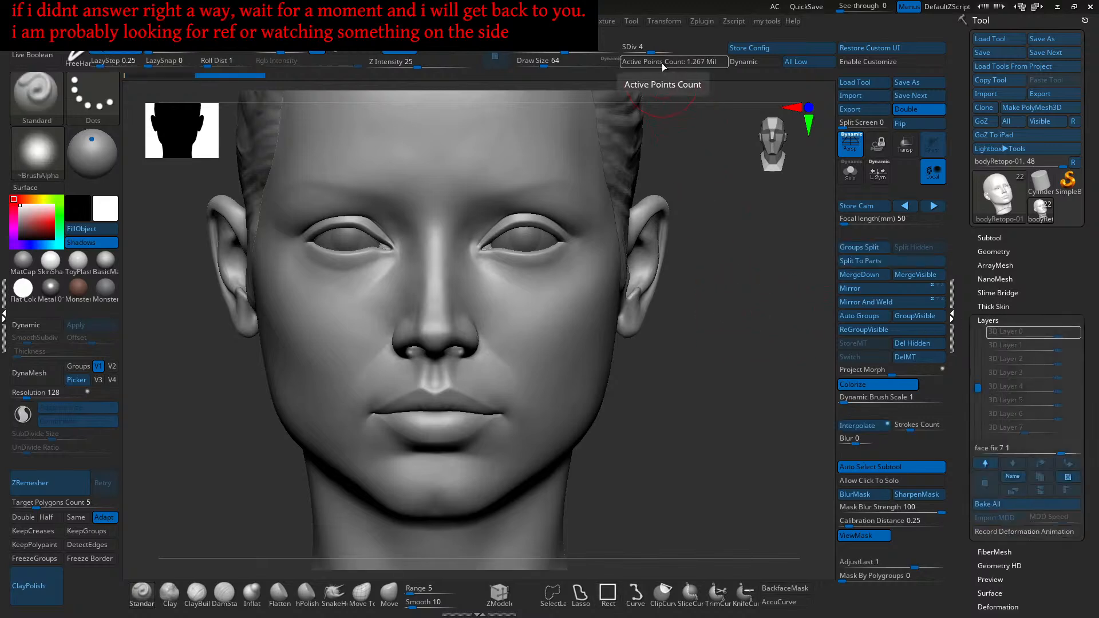
drag(654, 48, 682, 51)
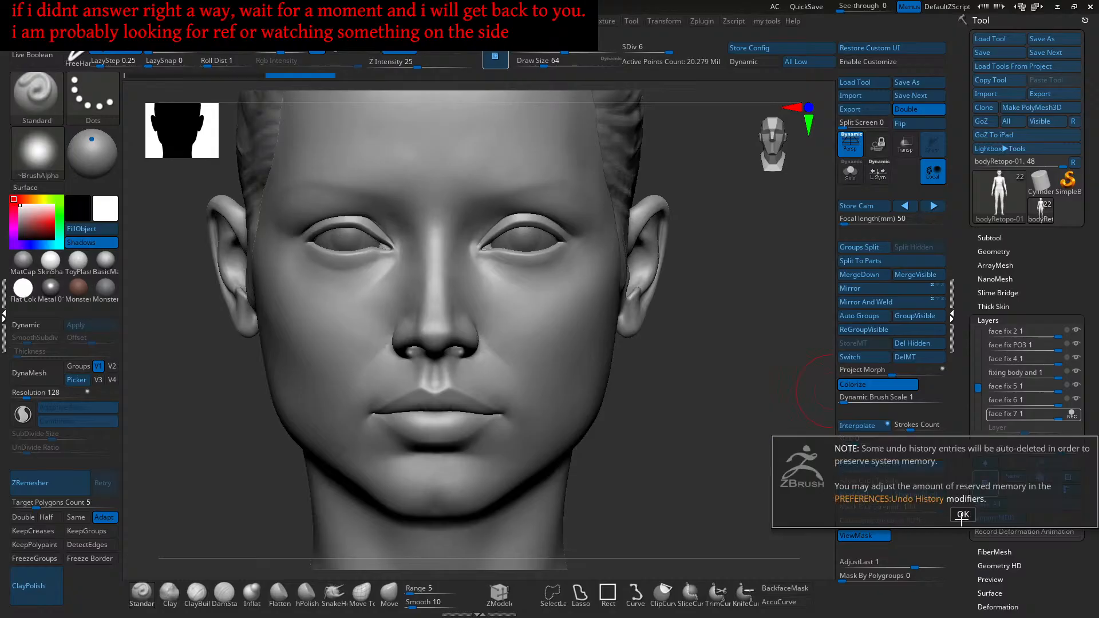
click(962, 515)
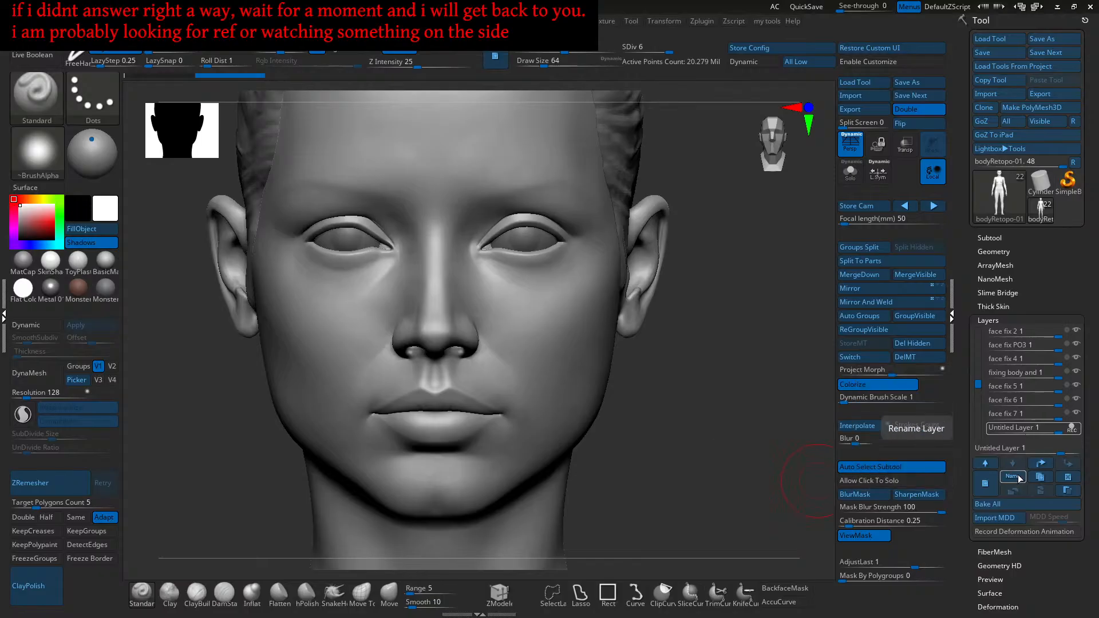
Step: Add a new sculpt layer and name it face fix 8
click(1025, 429)
text(face)
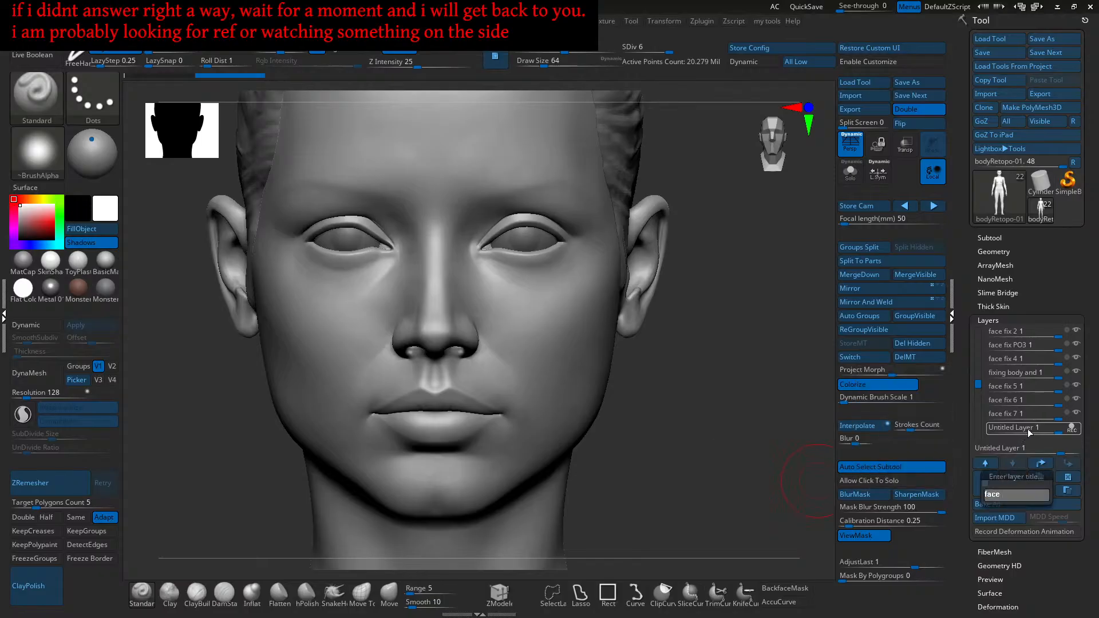
text( fix 8)
key(Return)
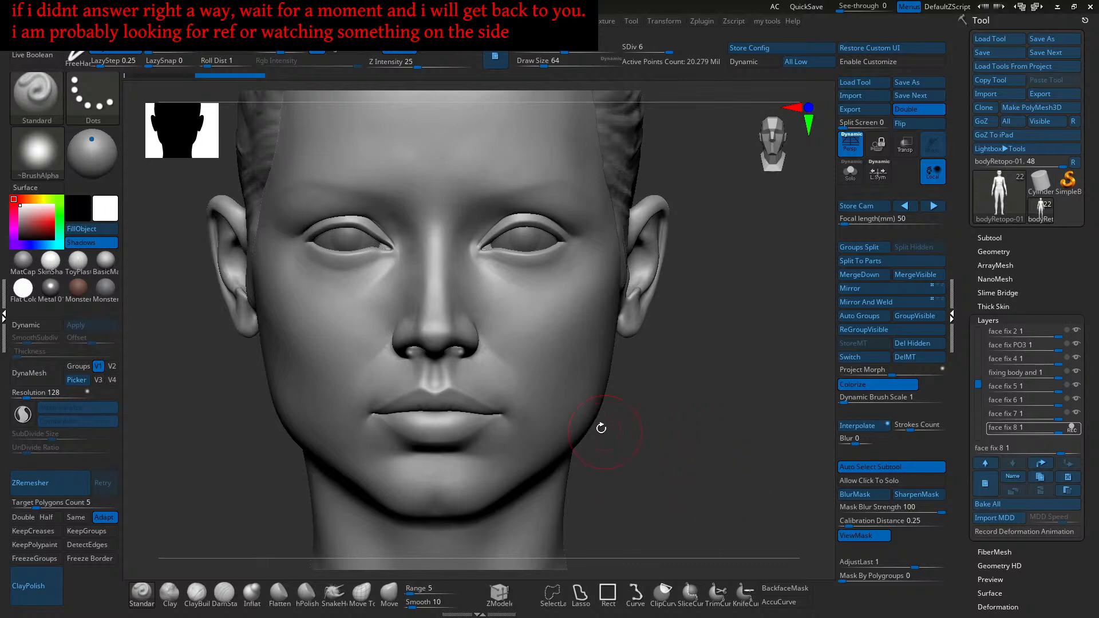
Step: Try a Standard brush stroke along the lower cheek and jaw, and undo it
drag(582, 402, 557, 472)
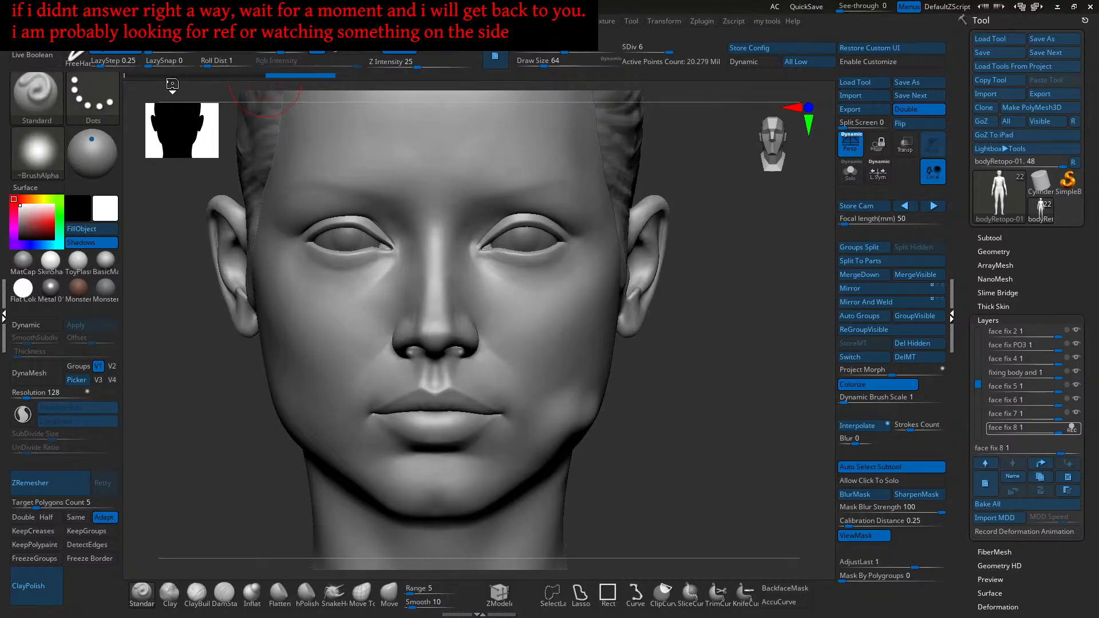
click(219, 75)
key(ctrl+z)
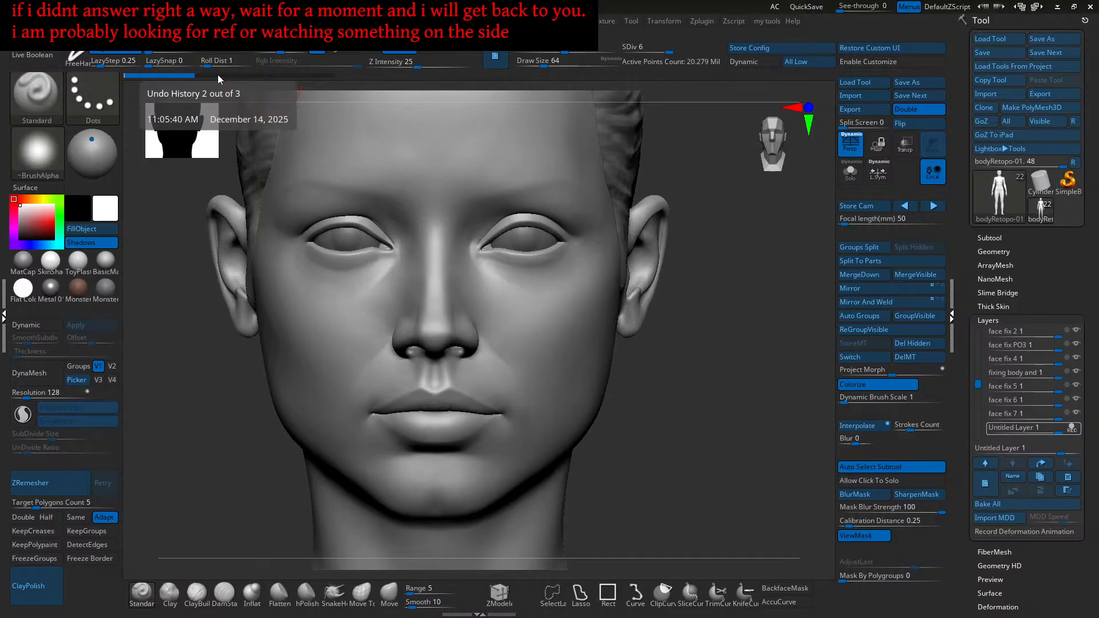
click(220, 75)
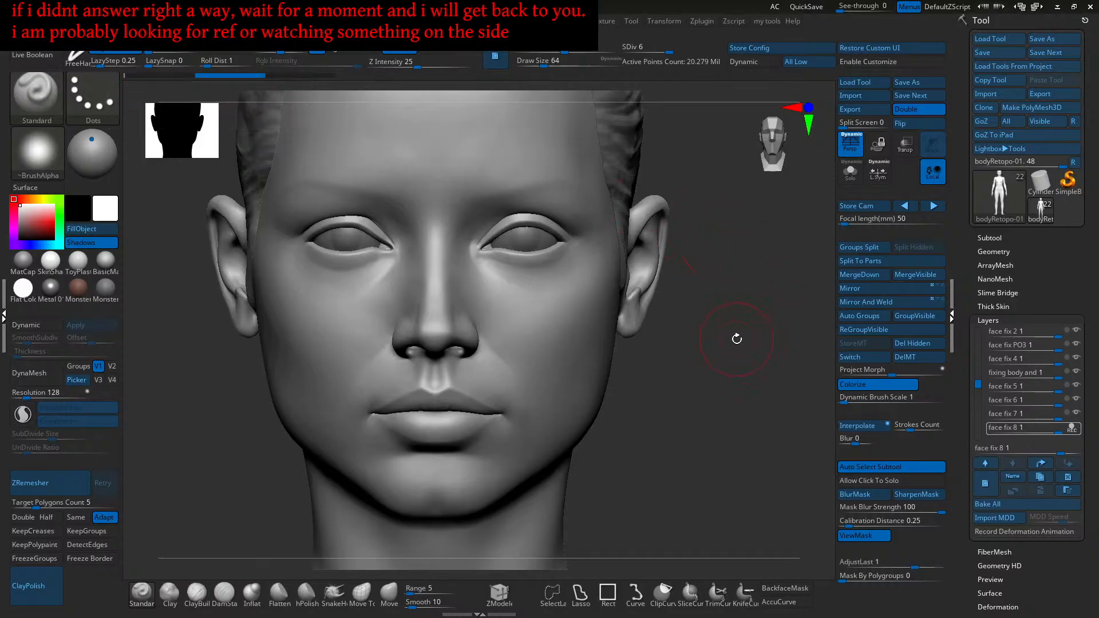
Step: Select the Move brush and isolate the head by hiding the body below the neck
click(933, 331)
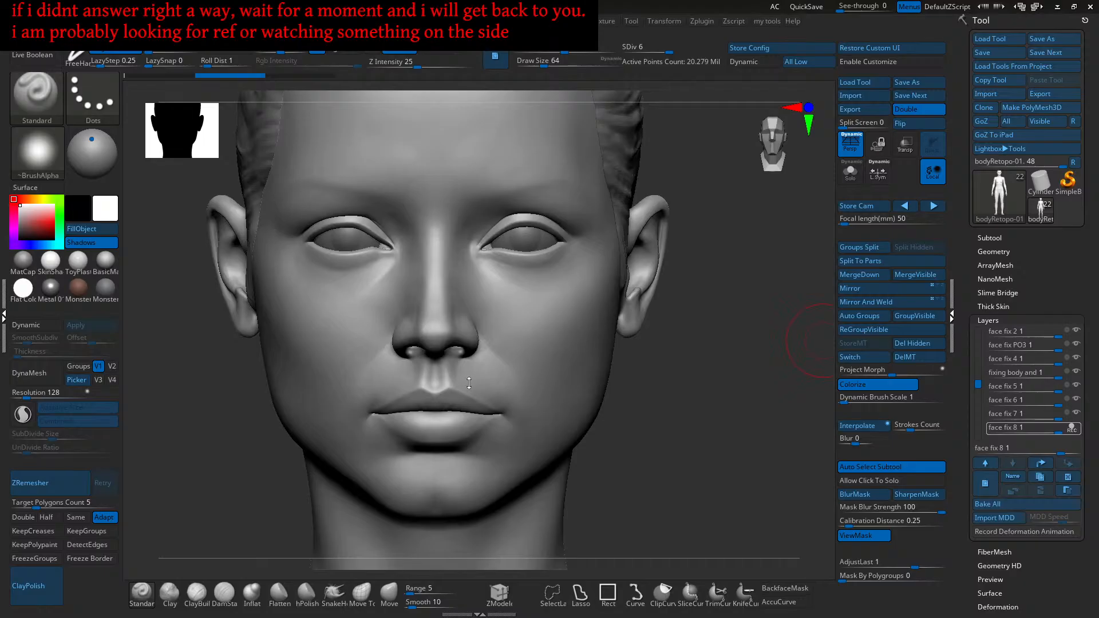
click(389, 594)
key(f)
ctrl+shift+drag(694, 186, 381, 473)
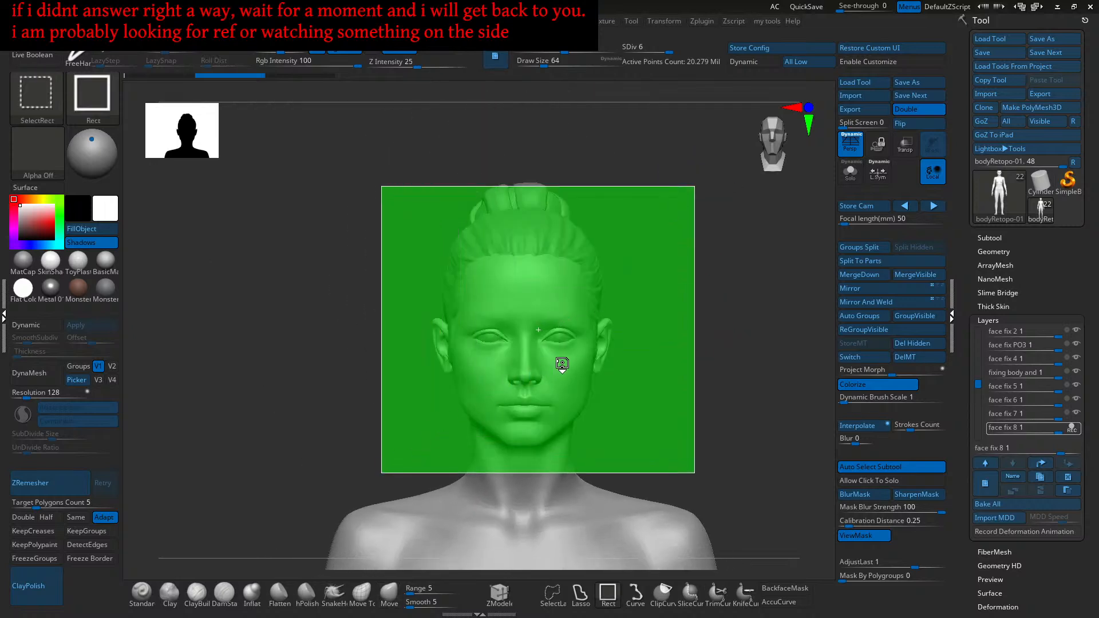
mouse_move(559, 343)
ctrl+right_down()
mouse_move(601, 388)
mouse_move(583, 350)
mouse_move(596, 339)
mouse_move(566, 352)
mouse_move(575, 375)
ctrl+right_up()
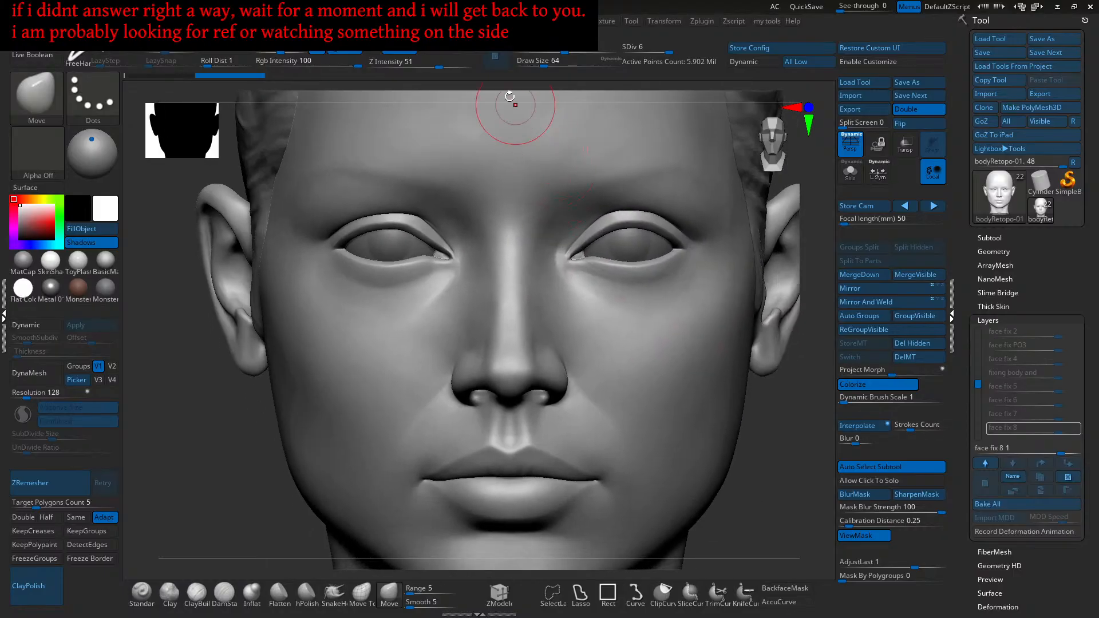
Step: Set the Move brush's Z Intensity to 24 and lower the head to subdivision level 4
drag(432, 66, 418, 68)
drag(663, 45, 647, 81)
mouse_move(538, 271)
ctrl+right_down()
mouse_move(572, 277)
mouse_move(546, 243)
ctrl+right_up()
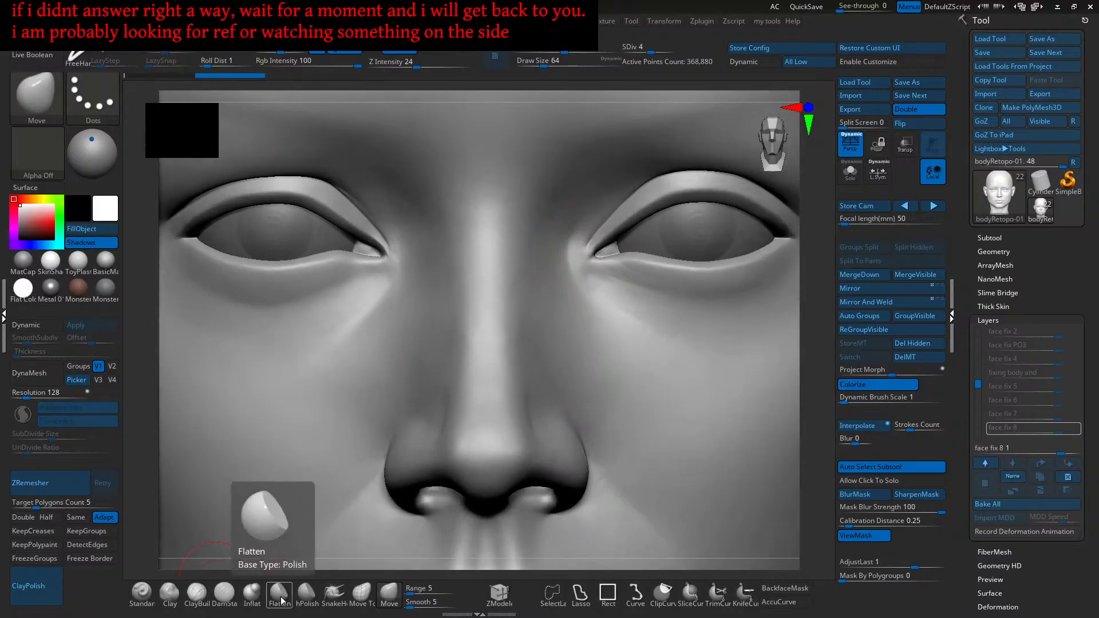
Step: Nudge the inner eye corners and upper sides of the nose with the Move brush at draw sizes of about 128 and 108
alt+right_drag(549, 209, 573, 91)
drag(573, 48, 585, 48)
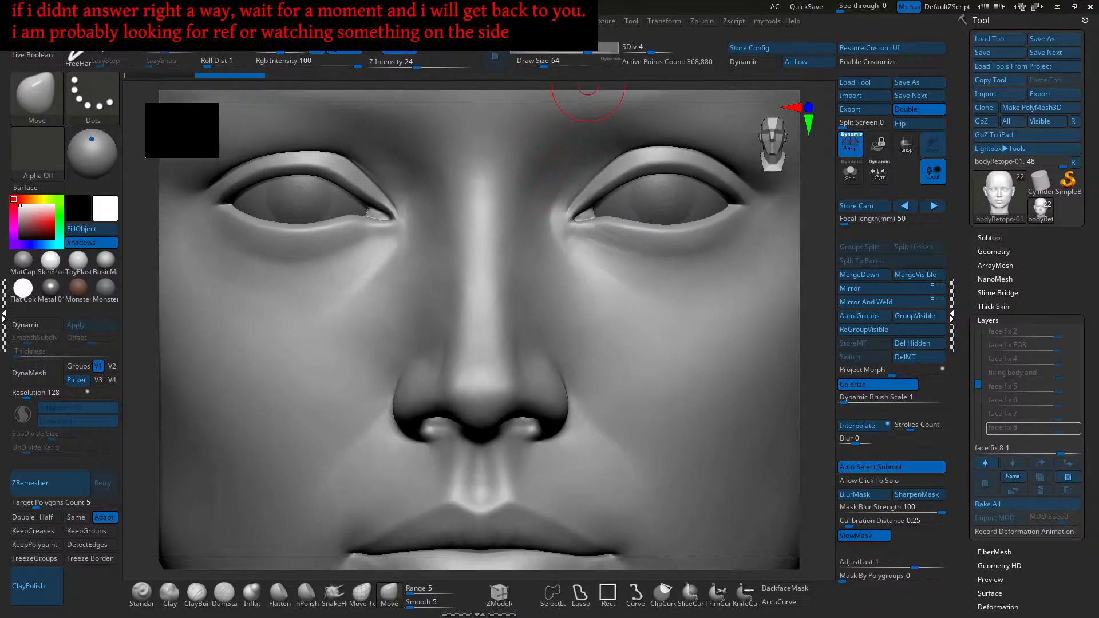
key(s)
drag(529, 252, 540, 219)
key(s)
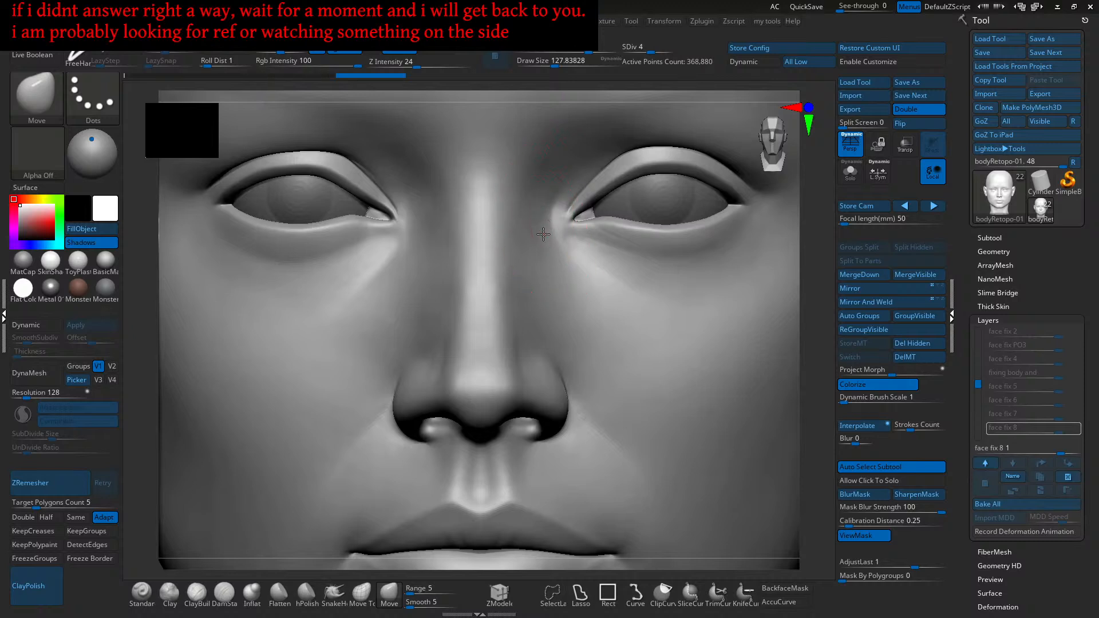
ctrl+right_drag(553, 225, 559, 240)
key(s)
drag(560, 240, 557, 240)
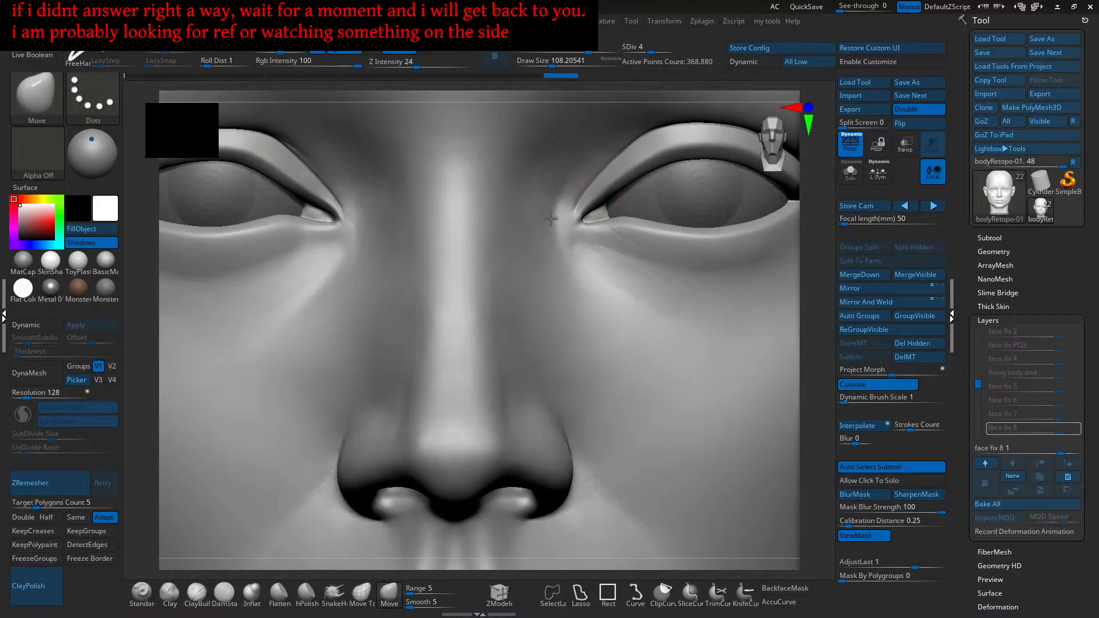
mouse_move(548, 232)
ctrl+right_down()
mouse_move(561, 206)
mouse_move(554, 267)
ctrl+right_up()
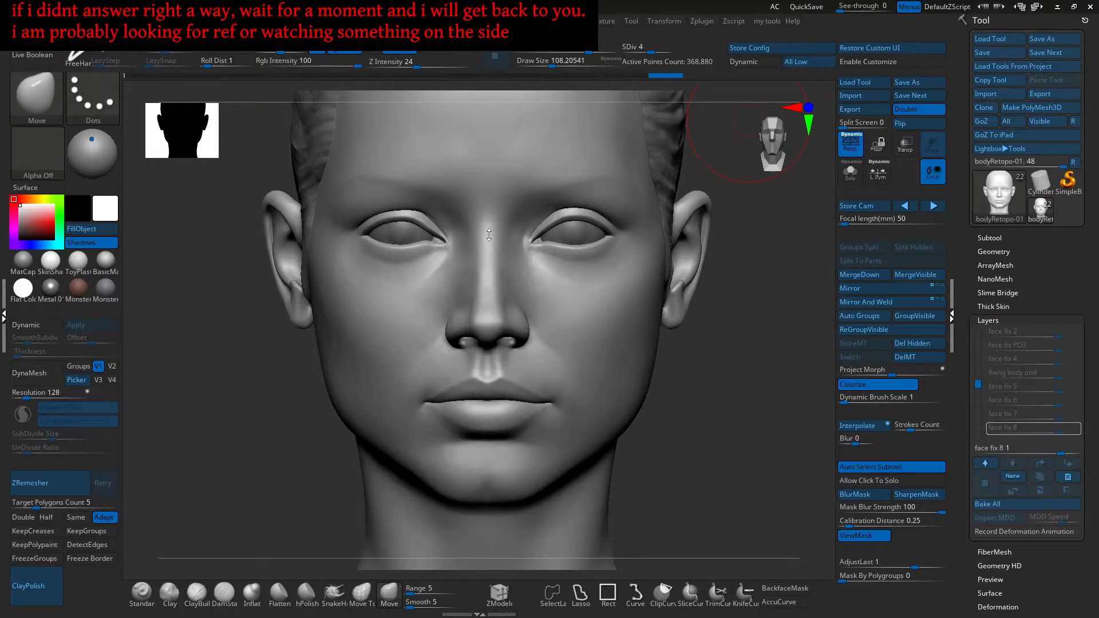
Step: Adjust the inner eye corner with the Move brush at a draw size of about 154, and undo a trial pull on the lower lid
scroll(528, 252, up, 5)
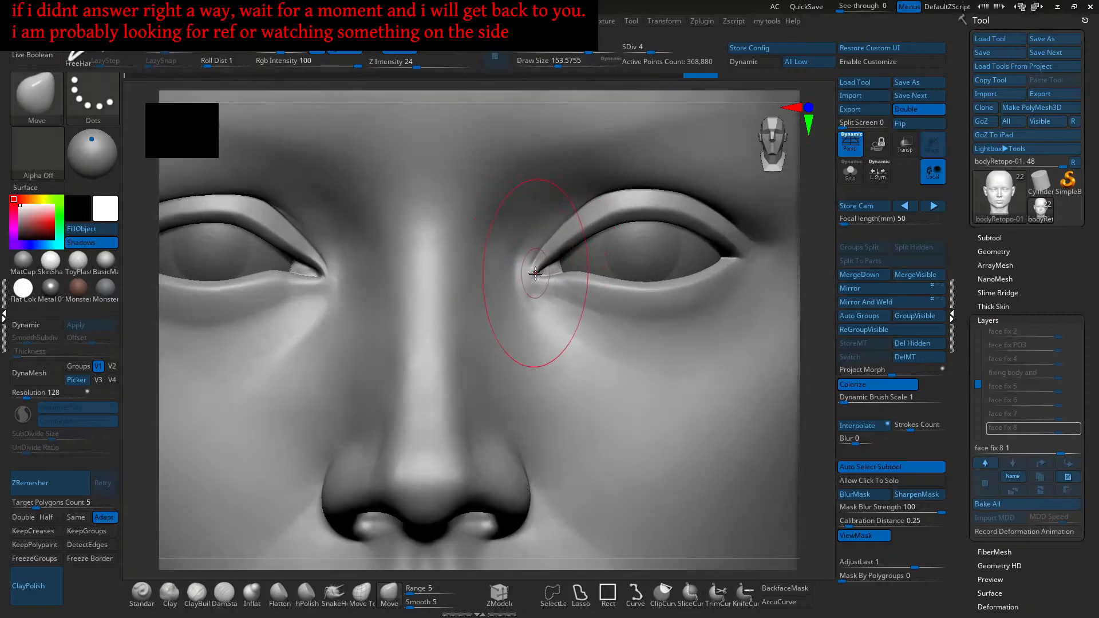
drag(536, 278, 534, 270)
key(s)
mouse_move(631, 288)
mouse_down()
mouse_move(663, 285)
mouse_move(616, 282)
mouse_move(664, 281)
mouse_up()
key(ctrl+z)
Step: Reshape the eye opening and the upper lid's outer part with the Move brush at a draw size of about 182
mouse_move(638, 229)
mouse_down()
mouse_move(636, 219)
mouse_move(650, 231)
mouse_up()
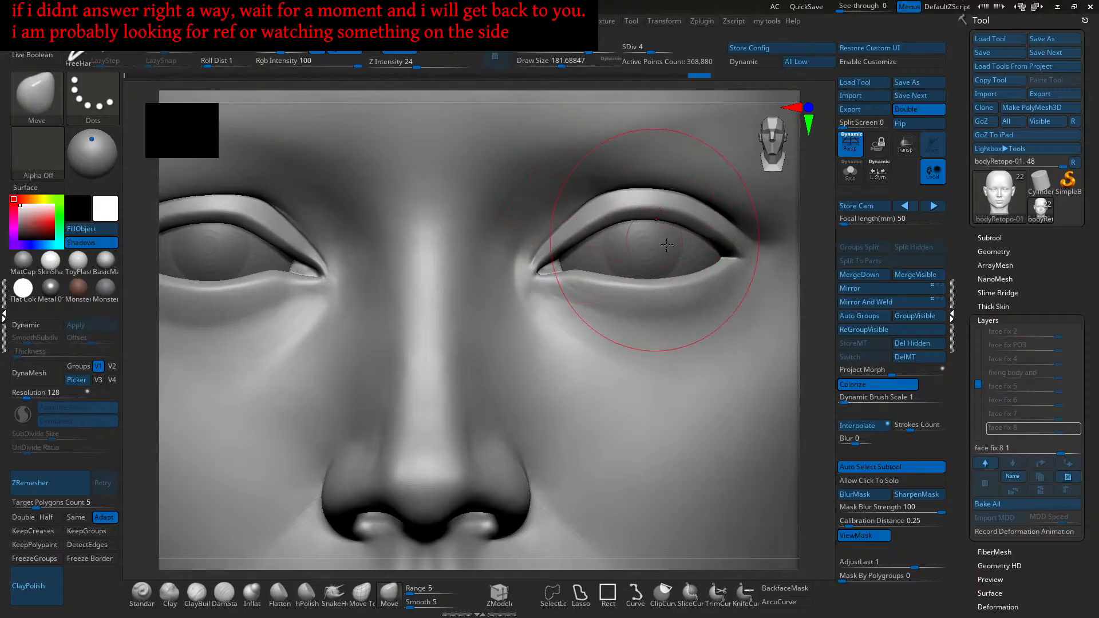
alt+right_drag(742, 281, 687, 267)
drag(690, 250, 661, 247)
alt+right_drag(512, 298, 853, 329)
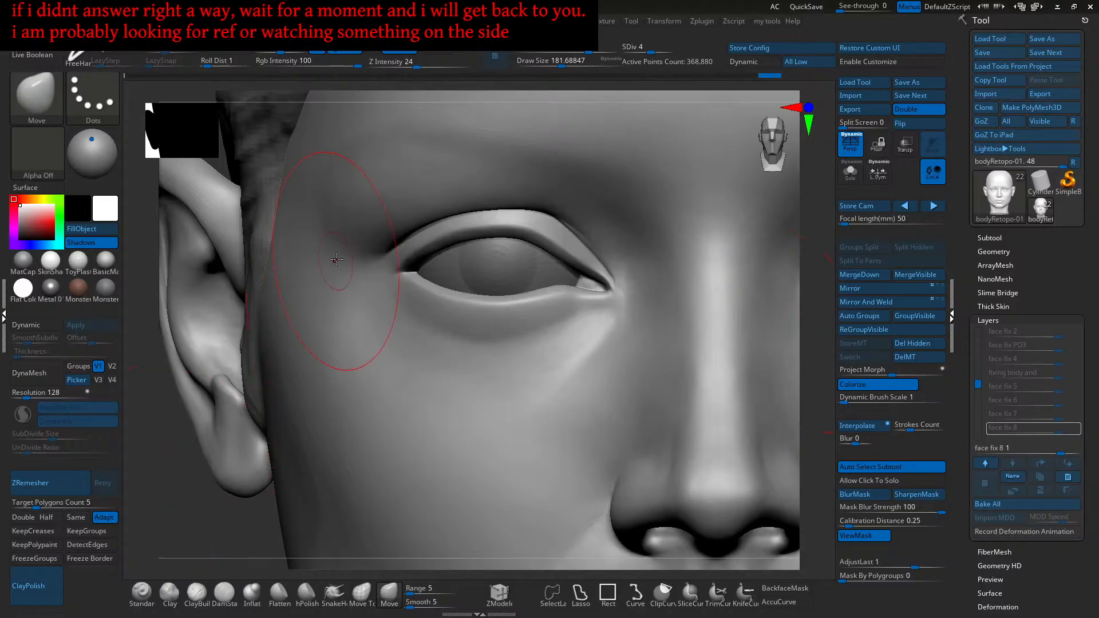
alt+right_drag(489, 255, 468, 277)
drag(444, 244, 443, 242)
ctrl+right_drag(443, 242, 470, 246)
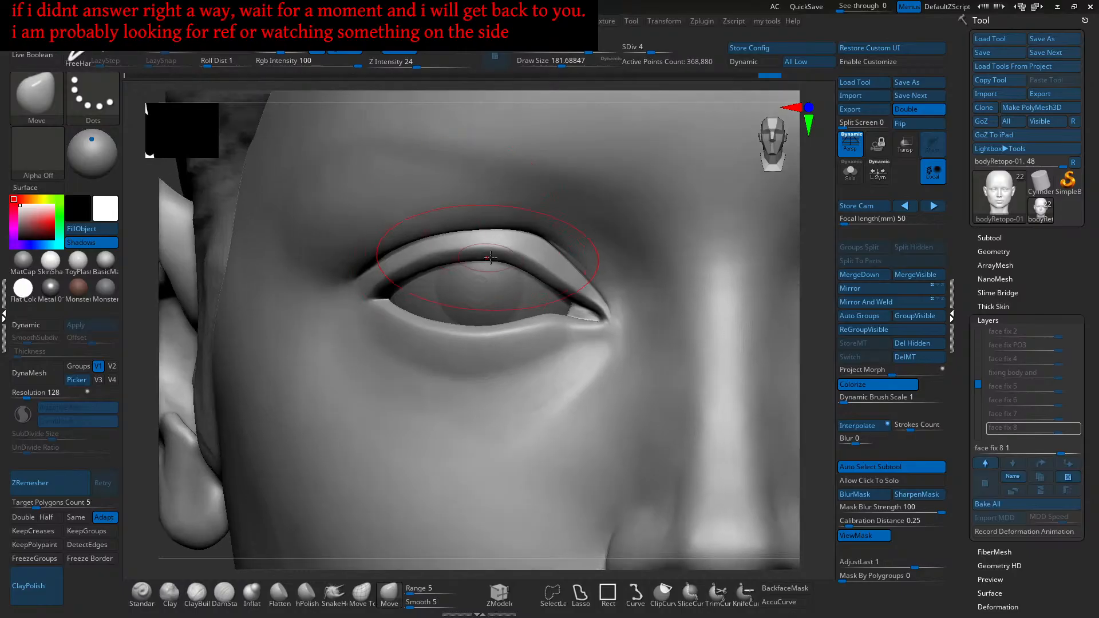
Step: Refine the middle and inner part of the upper lid's edge with the Move brush at draw sizes of about 140 and 97
key(s)
drag(481, 247, 478, 260)
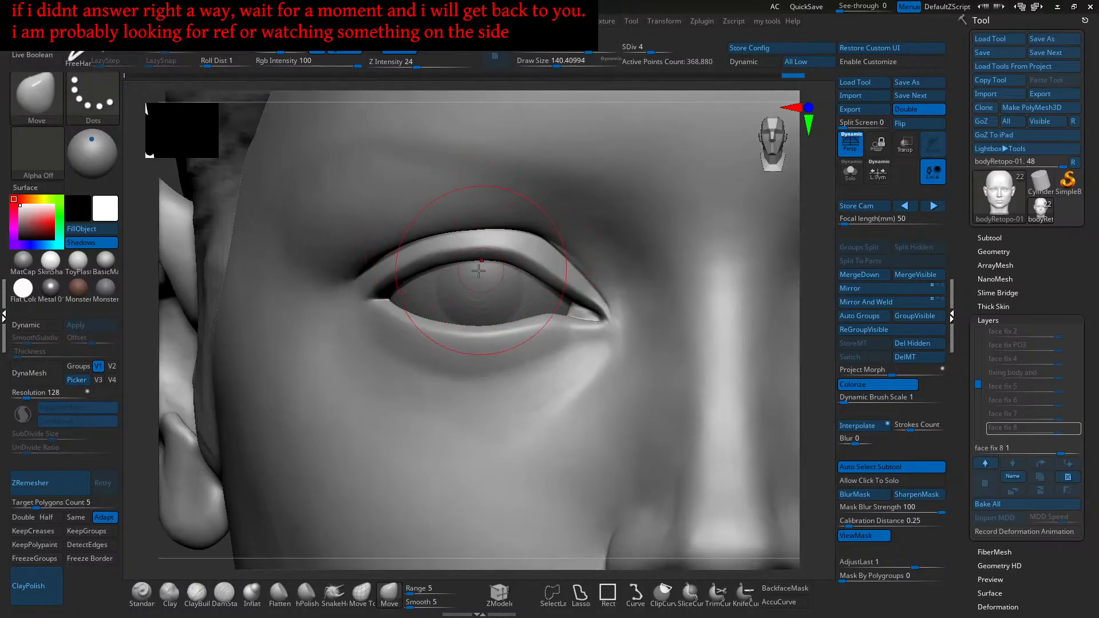
ctrl+right_drag(428, 285, 550, 300)
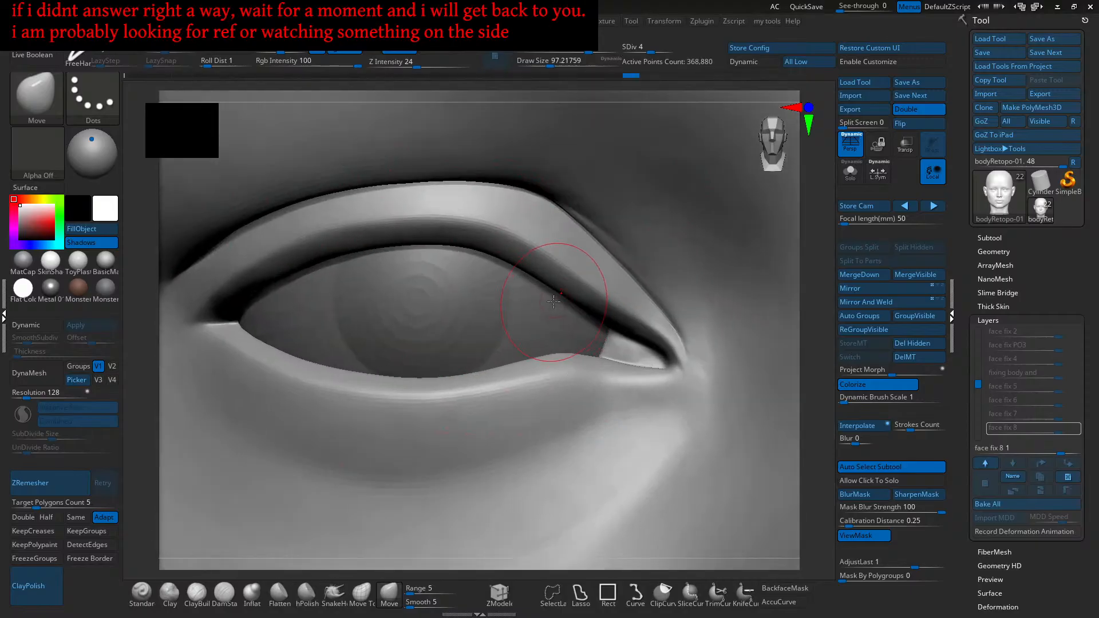
drag(541, 291, 542, 292)
drag(569, 300, 569, 297)
right_drag(607, 347, 588, 293)
drag(584, 293, 584, 296)
right_drag(584, 296, 590, 318)
drag(590, 318, 590, 316)
mouse_move(590, 315)
right_down()
mouse_move(578, 285)
mouse_move(560, 285)
right_up()
Step: Shape the upper lid's rim against the eyeball from an oblique view, using a Move brush draw size of about 136
key(s)
drag(561, 285, 536, 280)
right_drag(536, 280, 564, 297)
mouse_move(566, 296)
mouse_down()
mouse_move(551, 286)
mouse_move(582, 307)
mouse_move(503, 269)
mouse_up()
mouse_move(481, 265)
right_down()
mouse_move(466, 249)
mouse_move(473, 259)
mouse_move(455, 265)
right_up()
drag(453, 269, 450, 263)
mouse_move(483, 266)
right_down()
mouse_move(496, 334)
mouse_move(517, 290)
mouse_move(547, 295)
right_up()
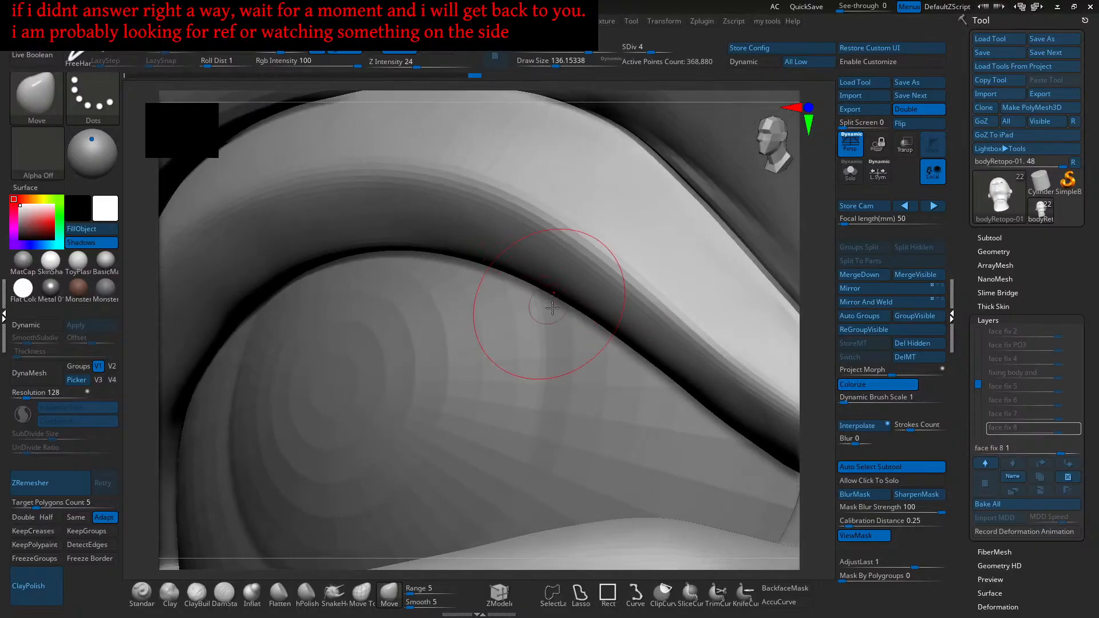
Step: Touch up the inner half of the upper lid's edge with the Move brush at a draw size of about 124
key(bracketleft)
key(bracketleft)
drag(623, 327, 613, 321)
ctrl+right_drag(603, 316, 583, 297)
drag(565, 267, 564, 263)
ctrl+right_drag(564, 263, 558, 240)
mouse_move(572, 320)
ctrl+right_down()
mouse_move(564, 286)
mouse_move(533, 283)
mouse_move(520, 307)
mouse_move(462, 319)
ctrl+right_up()
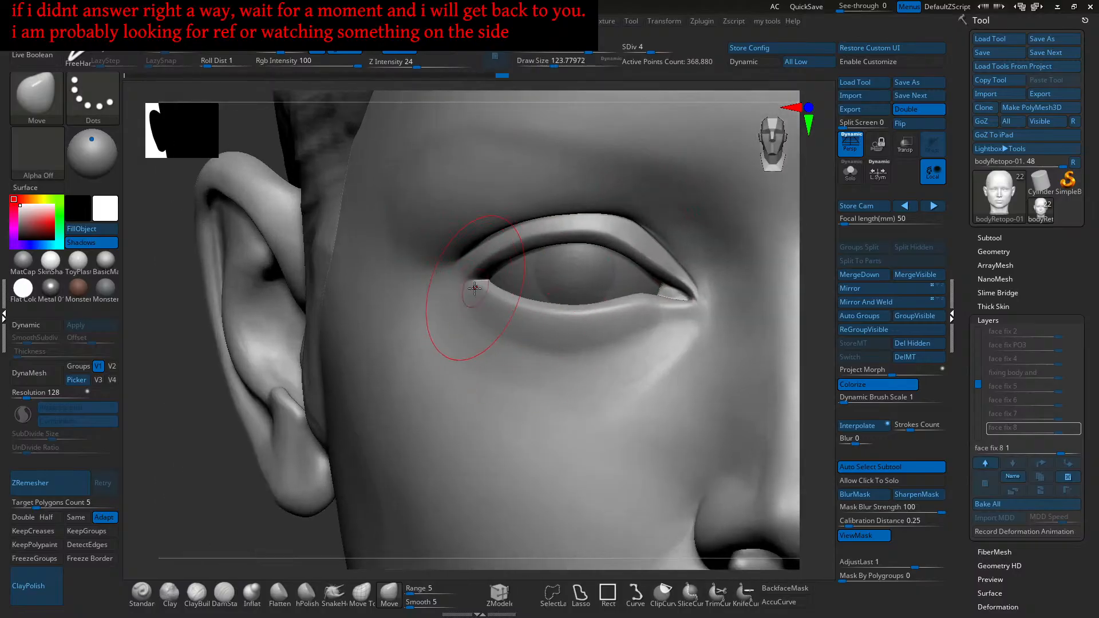
Step: Nudge the lid edge at the outer eye corner with the Move brush, and undo the last stroke
mouse_move(468, 285)
ctrl+right_down()
mouse_move(554, 322)
mouse_move(506, 319)
mouse_move(533, 313)
ctrl+right_up()
drag(530, 315, 516, 317)
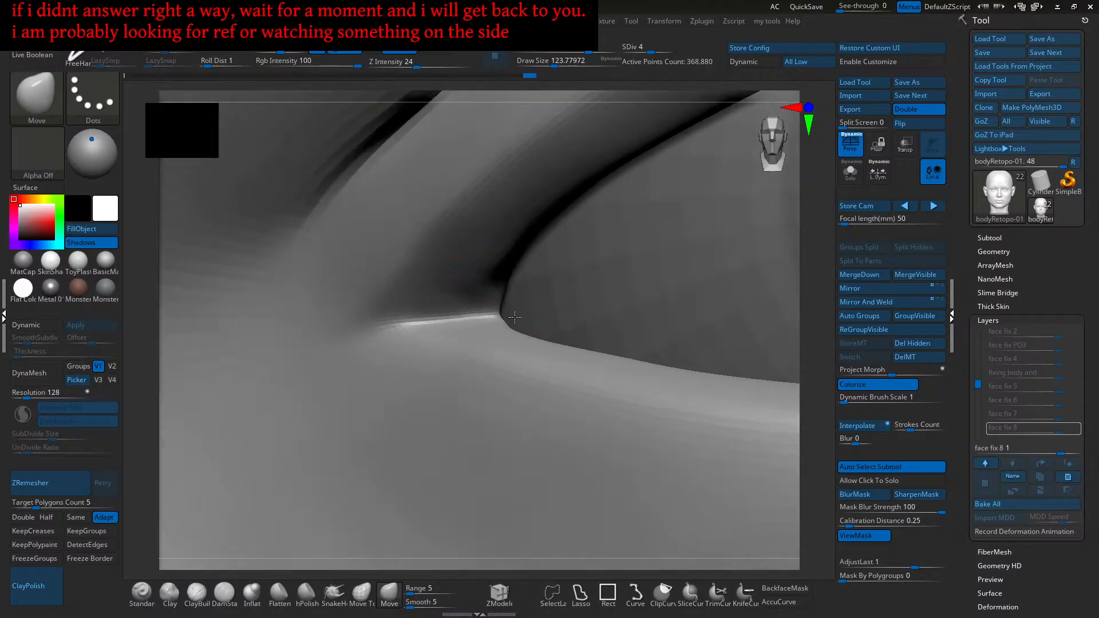
mouse_move(516, 317)
right_down()
mouse_move(520, 334)
mouse_move(520, 321)
mouse_move(547, 348)
right_up()
key(s)
drag(549, 351, 556, 352)
mouse_move(542, 340)
right_down()
mouse_move(492, 343)
mouse_move(531, 354)
mouse_move(540, 388)
mouse_move(510, 373)
mouse_move(520, 405)
mouse_move(534, 381)
mouse_move(532, 407)
right_up()
key(ctrl+z)
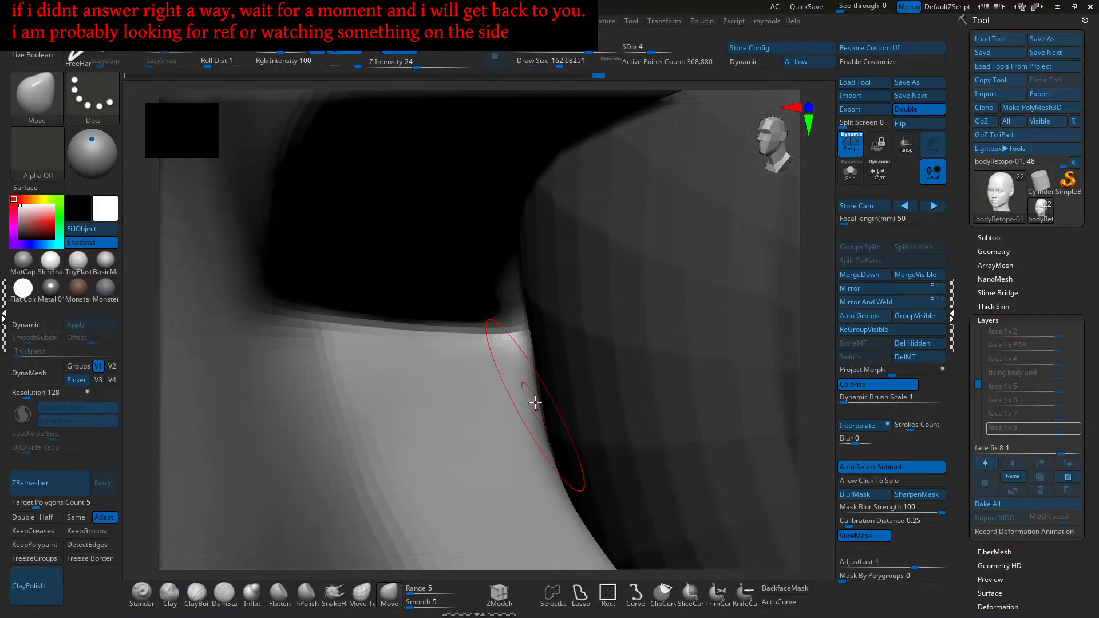
Step: Solo the head subtool and push the inner lid surface beside the outer eye corner with a Move brush draw size of about 163
mouse_move(535, 370)
right_down()
mouse_move(500, 346)
mouse_move(507, 371)
mouse_move(482, 262)
mouse_move(466, 343)
mouse_move(500, 386)
mouse_move(504, 320)
mouse_move(503, 394)
right_up()
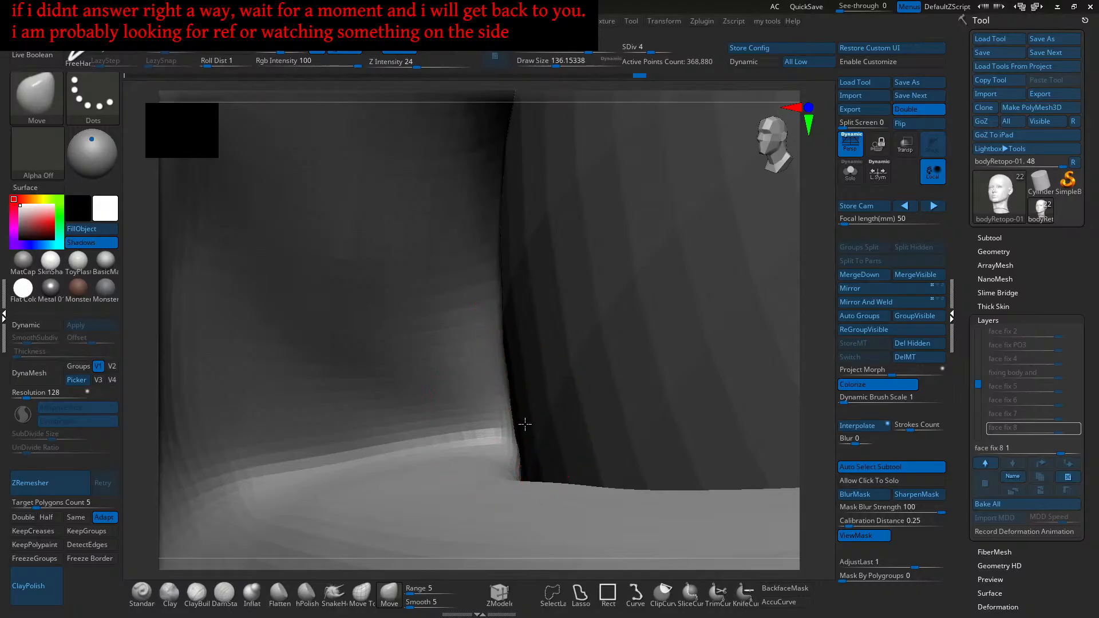
mouse_move(522, 424)
right_down()
mouse_move(531, 444)
mouse_move(479, 424)
mouse_move(490, 411)
right_up()
click(849, 174)
mouse_move(699, 259)
right_down()
mouse_move(466, 400)
mouse_move(466, 368)
mouse_move(456, 375)
right_up()
key(s)
mouse_move(455, 375)
mouse_down()
mouse_move(391, 371)
mouse_move(425, 406)
mouse_move(422, 419)
mouse_up()
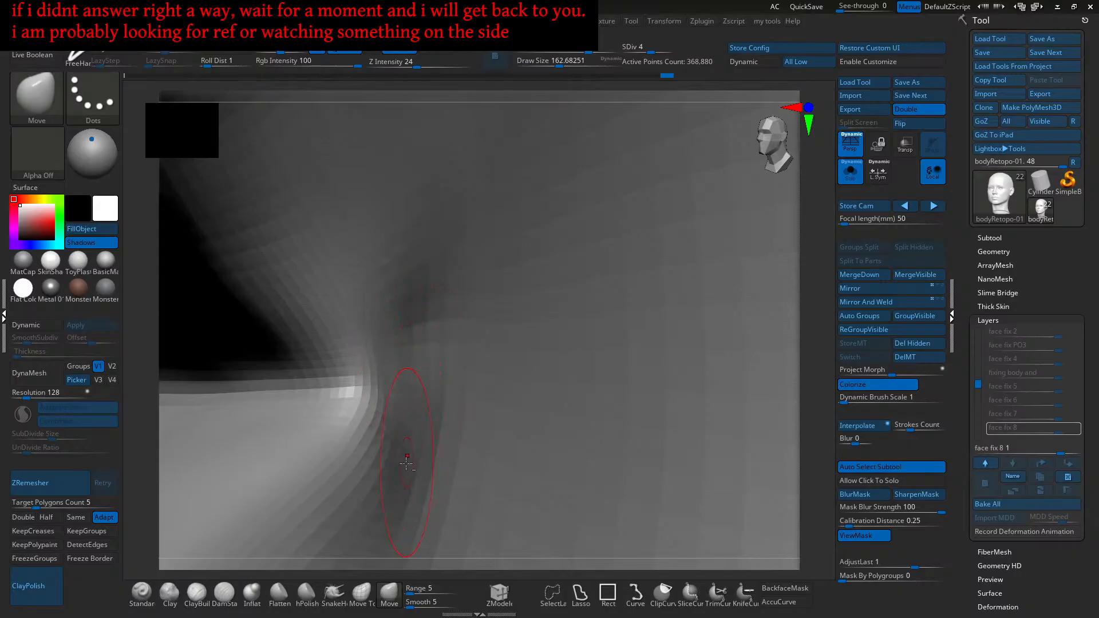
mouse_move(430, 479)
mouse_down()
mouse_move(426, 493)
mouse_move(440, 490)
mouse_up()
mouse_move(457, 443)
mouse_down()
mouse_move(401, 459)
mouse_move(407, 474)
mouse_up()
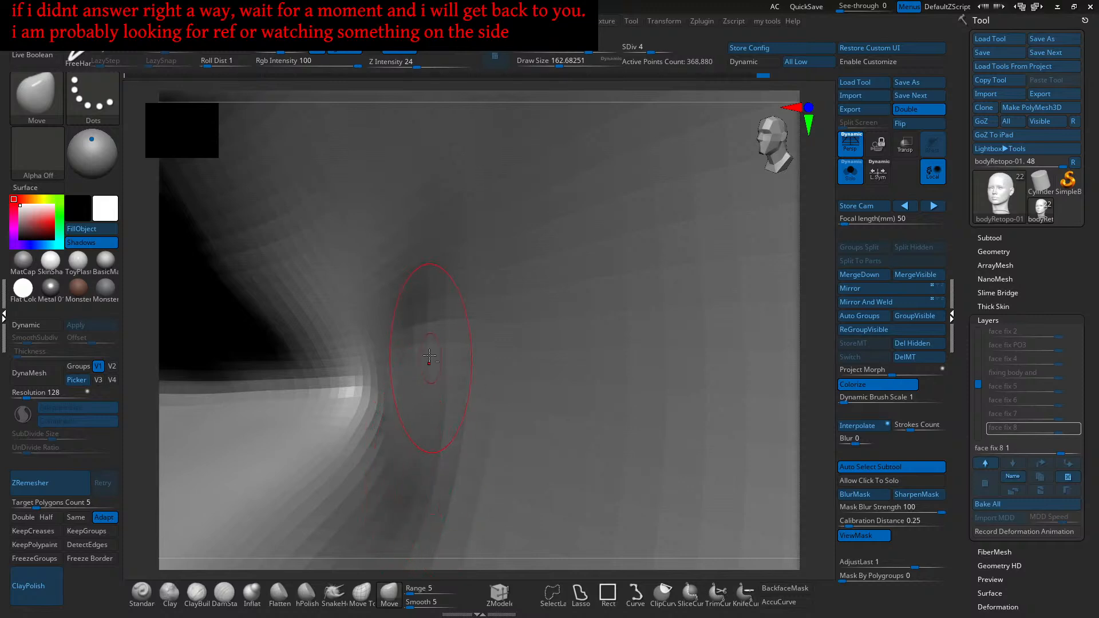
drag(414, 352, 392, 393)
Step: Smooth out the lower inner socket wall behind the outer eye corner with Move strokes at a draw size of about 239
mouse_move(390, 363)
right_down()
mouse_move(404, 435)
mouse_move(392, 331)
mouse_move(398, 413)
mouse_move(439, 361)
mouse_move(452, 380)
right_up()
key(])
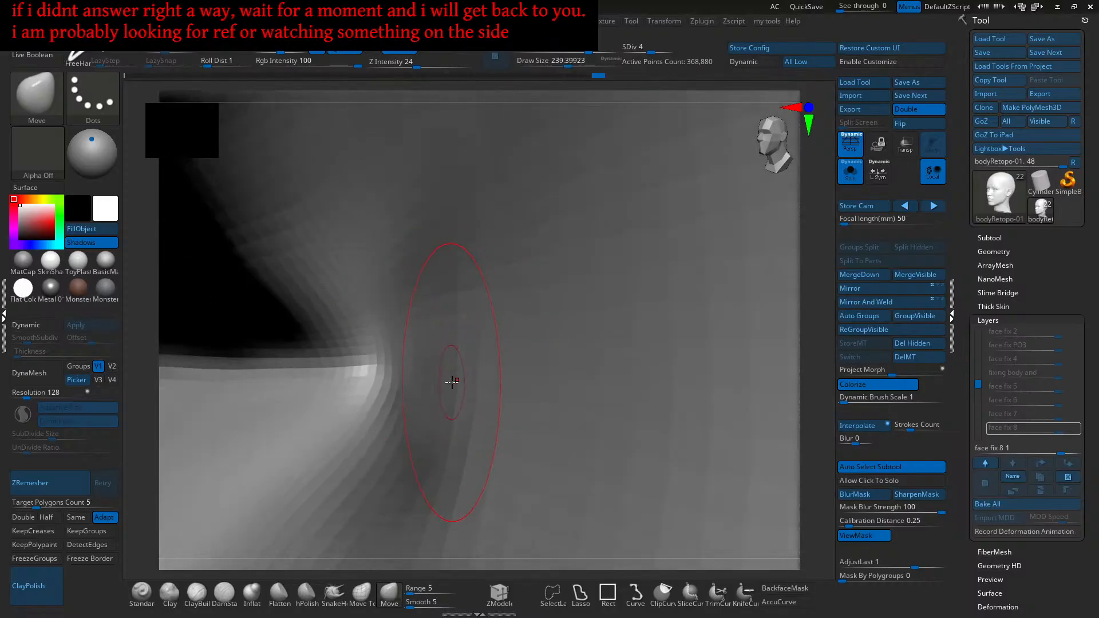
drag(480, 387, 485, 382)
mouse_move(484, 382)
right_down()
mouse_move(463, 366)
mouse_move(437, 427)
right_up()
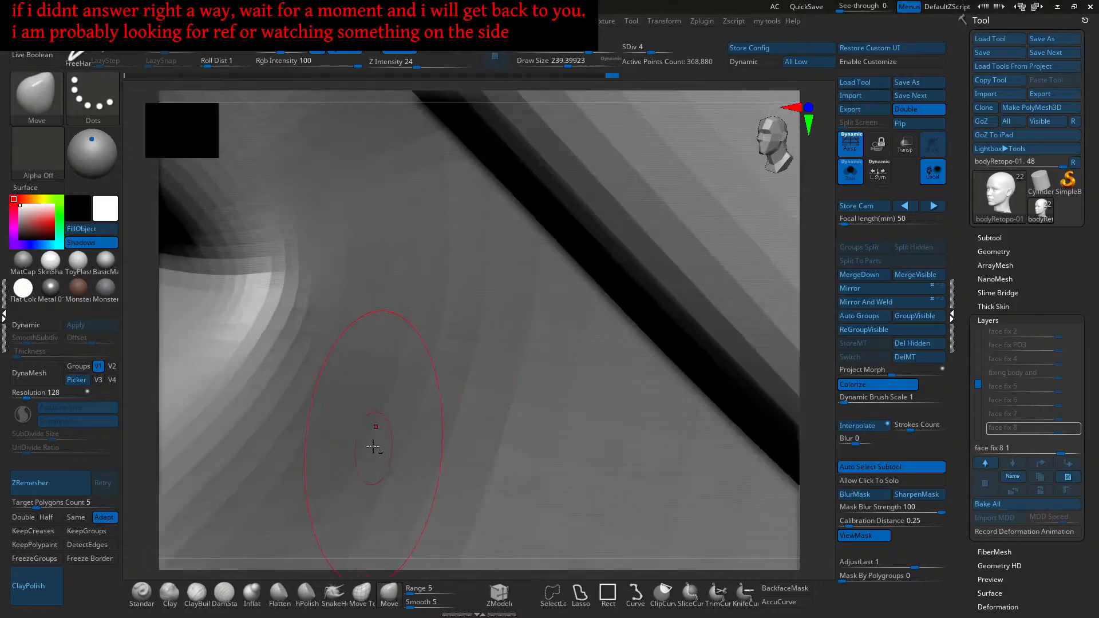
drag(376, 422, 377, 415)
mouse_move(378, 415)
right_down()
mouse_move(415, 404)
mouse_move(395, 435)
right_up()
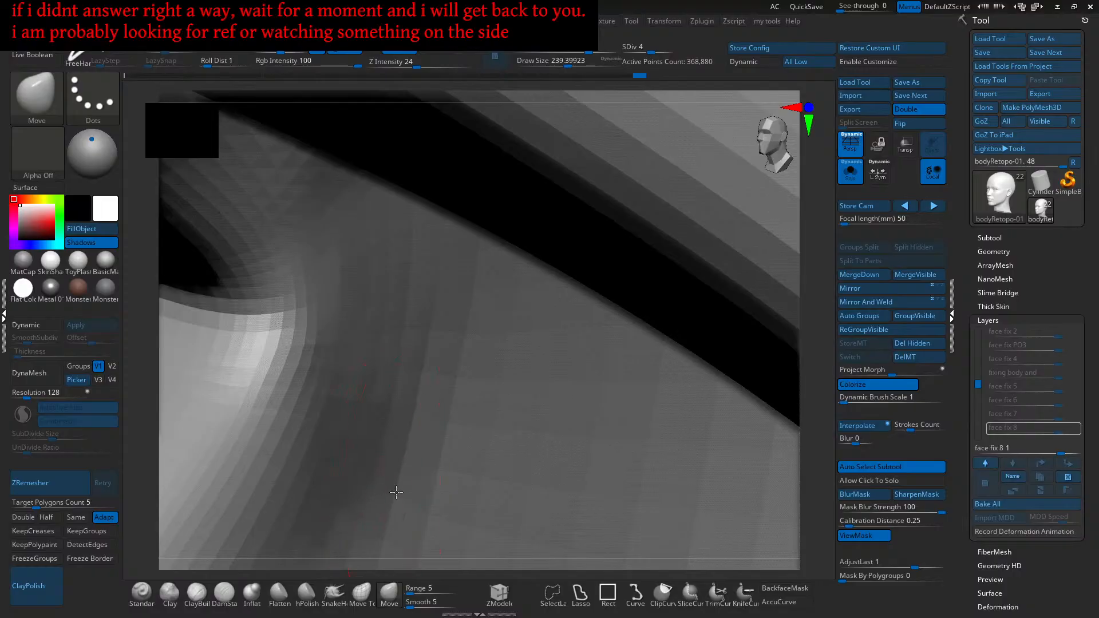
drag(413, 453, 416, 447)
drag(436, 371, 423, 366)
Step: Even out the upper inner socket wall behind the outer eye corner with Move brush strokes
mouse_move(407, 294)
right_down()
mouse_move(422, 305)
mouse_move(462, 269)
right_up()
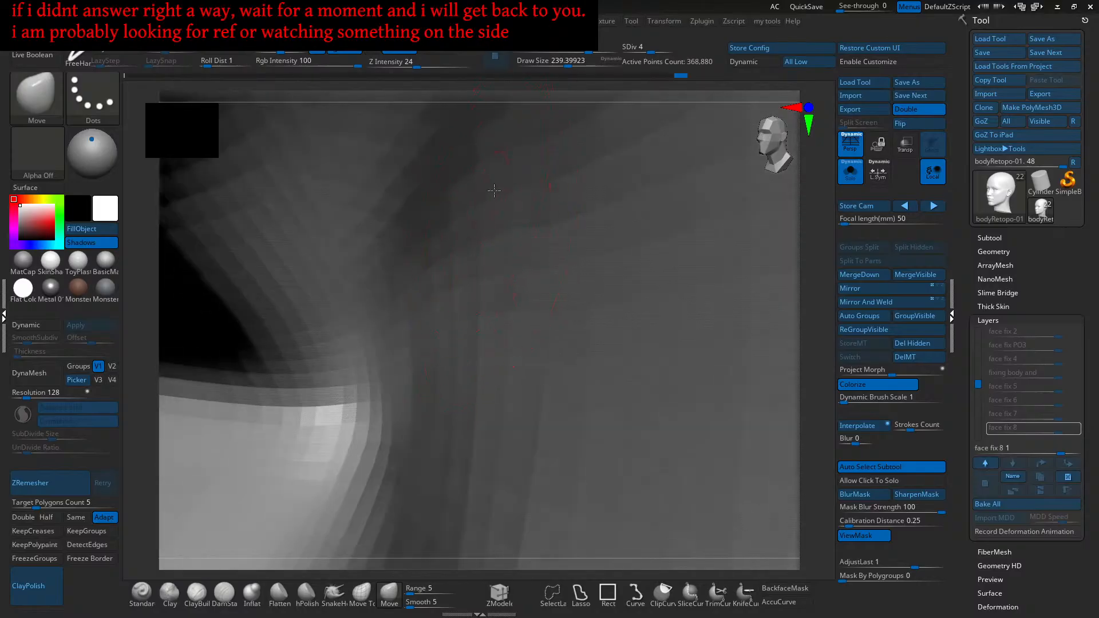
drag(437, 228, 416, 250)
right_drag(416, 250, 458, 278)
drag(442, 285, 505, 253)
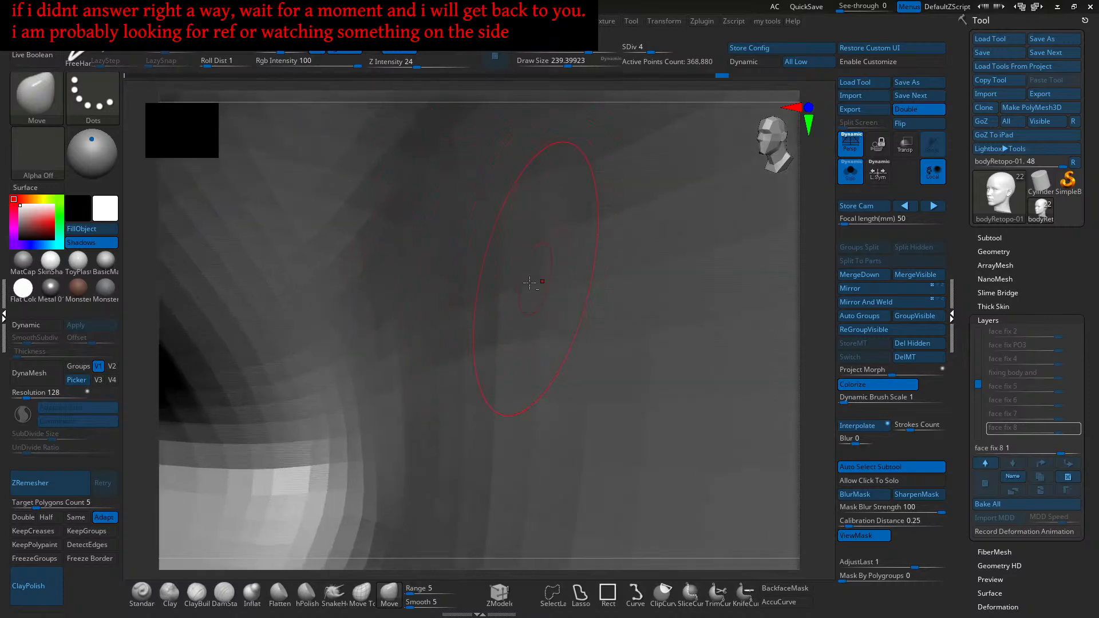
right_drag(557, 375, 510, 311)
drag(526, 297, 530, 294)
mouse_move(483, 299)
right_down()
mouse_move(523, 265)
mouse_move(523, 302)
mouse_move(528, 284)
right_up()
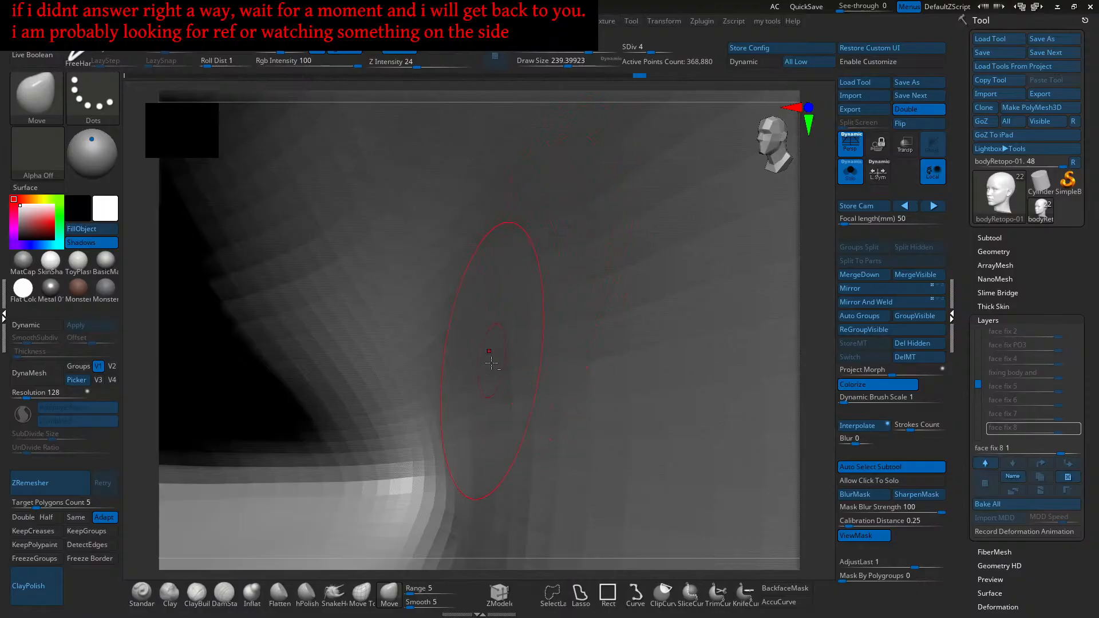
mouse_move(475, 386)
right_down()
mouse_move(463, 447)
mouse_move(483, 327)
mouse_move(483, 360)
mouse_move(456, 316)
mouse_move(489, 363)
right_up()
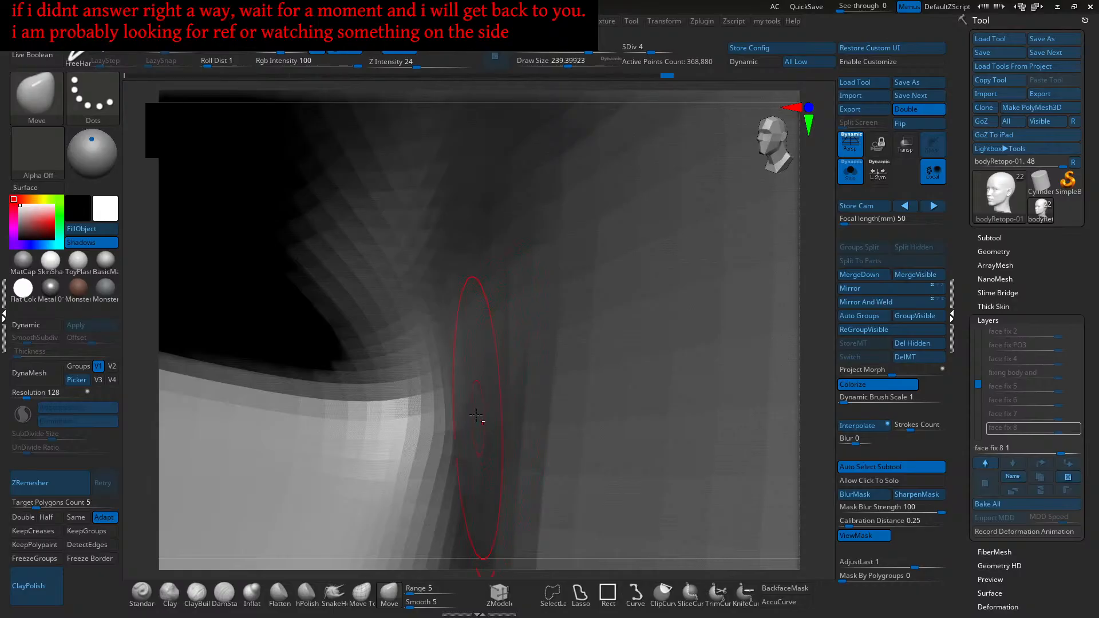
Step: Shift the lid rim at the outer eye corner with the Move brush at a draw size of about 197
mouse_move(461, 307)
right_down()
mouse_move(369, 258)
mouse_move(412, 375)
mouse_move(441, 366)
mouse_move(516, 274)
mouse_move(407, 228)
mouse_move(417, 312)
mouse_move(467, 367)
mouse_move(528, 374)
mouse_move(485, 342)
mouse_move(516, 427)
mouse_move(499, 341)
mouse_move(509, 392)
right_up()
key(s)
drag(510, 392, 503, 394)
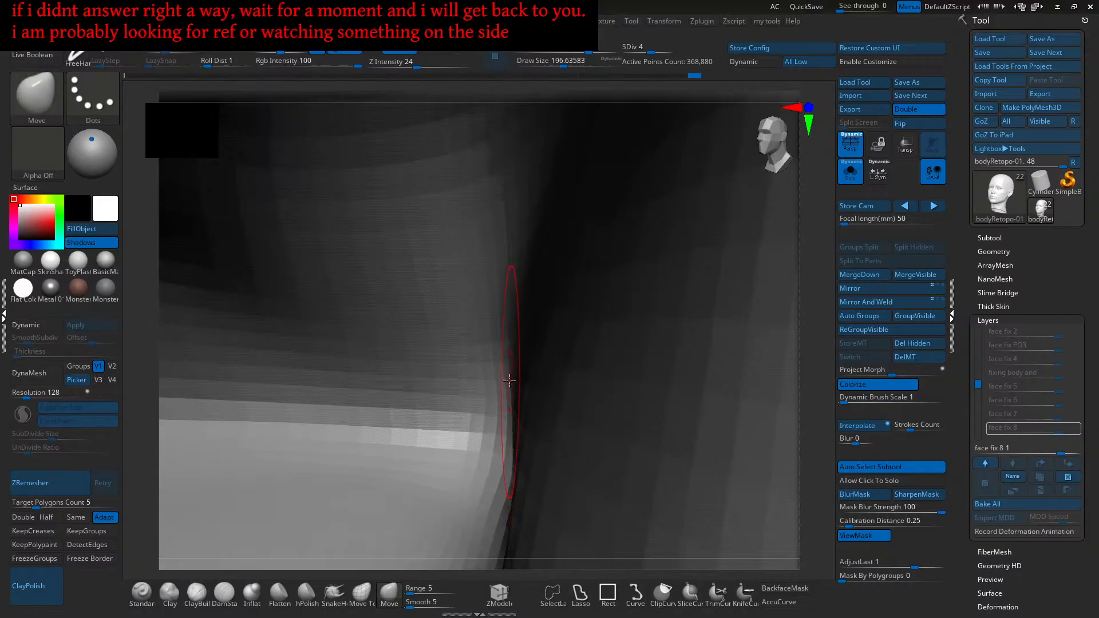
right_drag(513, 354, 508, 408)
drag(507, 408, 504, 421)
mouse_move(510, 433)
right_down()
mouse_move(499, 424)
mouse_move(509, 440)
right_up()
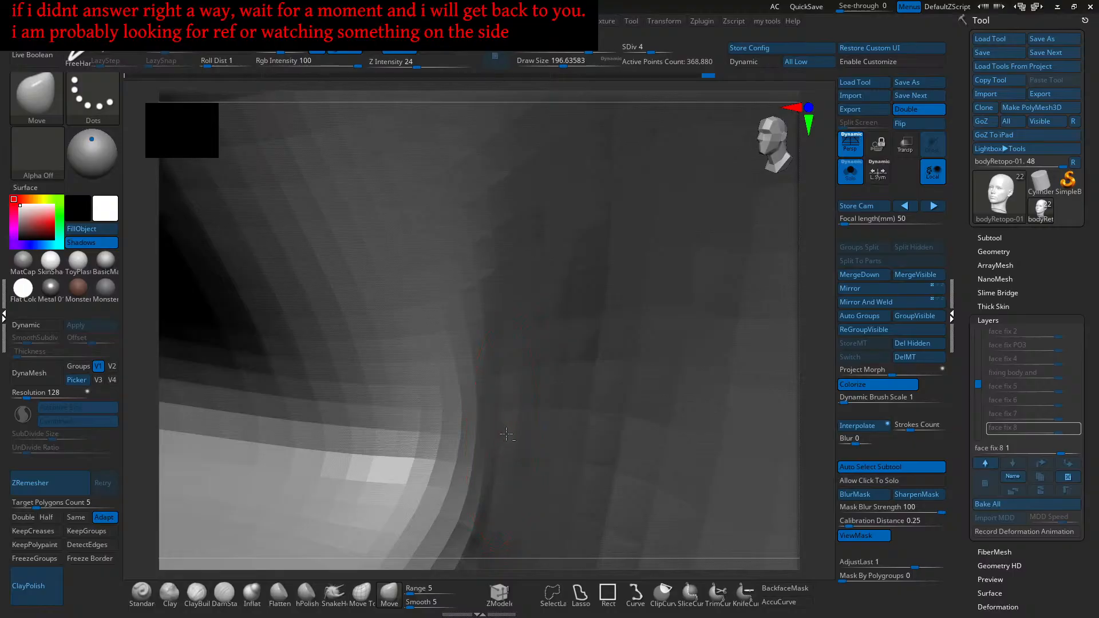
Step: Build up the inner surface behind the outer eye corner with ClayBuildup at Z Intensity 6 and a draw size of about 223
click(197, 592)
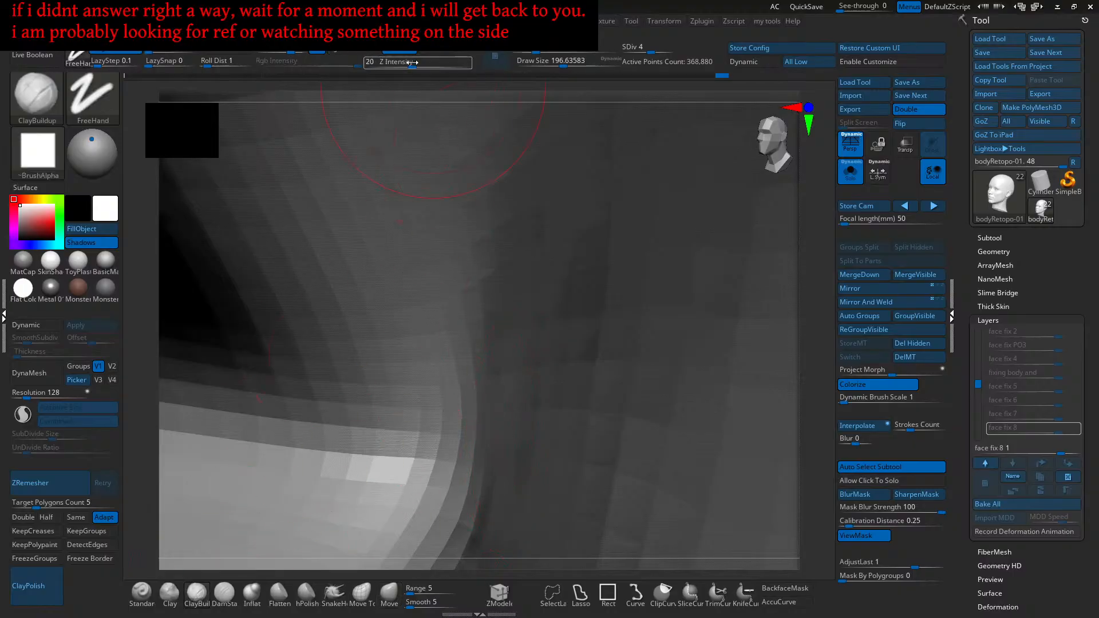
mouse_move(503, 457)
alt+right_down()
mouse_move(501, 340)
mouse_move(504, 355)
alt+right_up()
key([)
key(])
drag(504, 355, 527, 388)
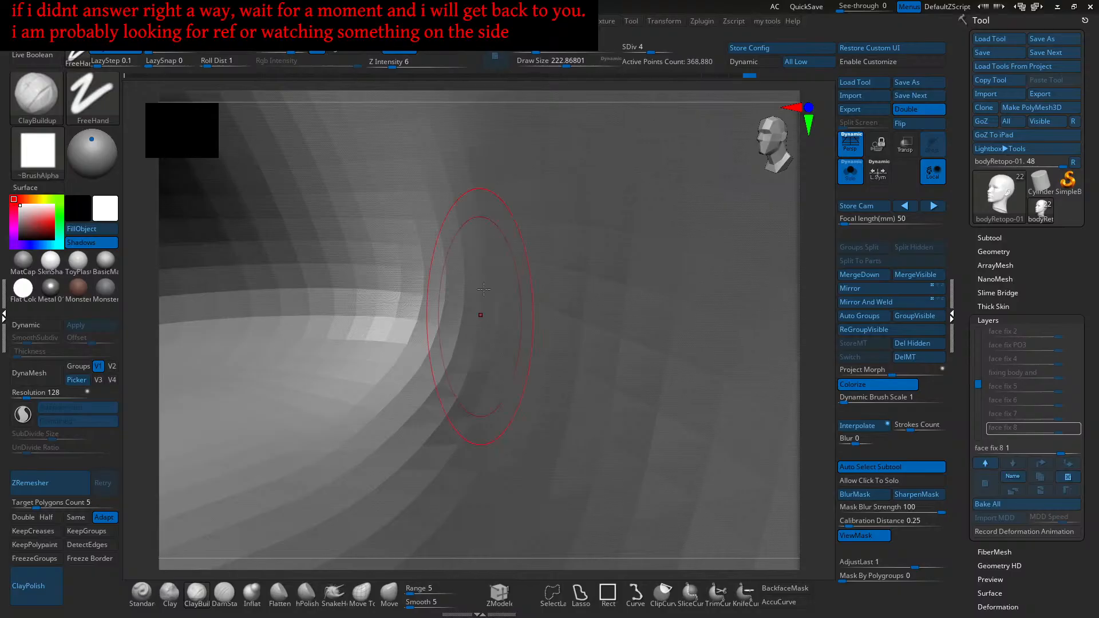
drag(485, 378, 452, 452)
mouse_move(504, 297)
mouse_down()
mouse_move(452, 401)
mouse_move(504, 429)
mouse_move(498, 449)
mouse_up()
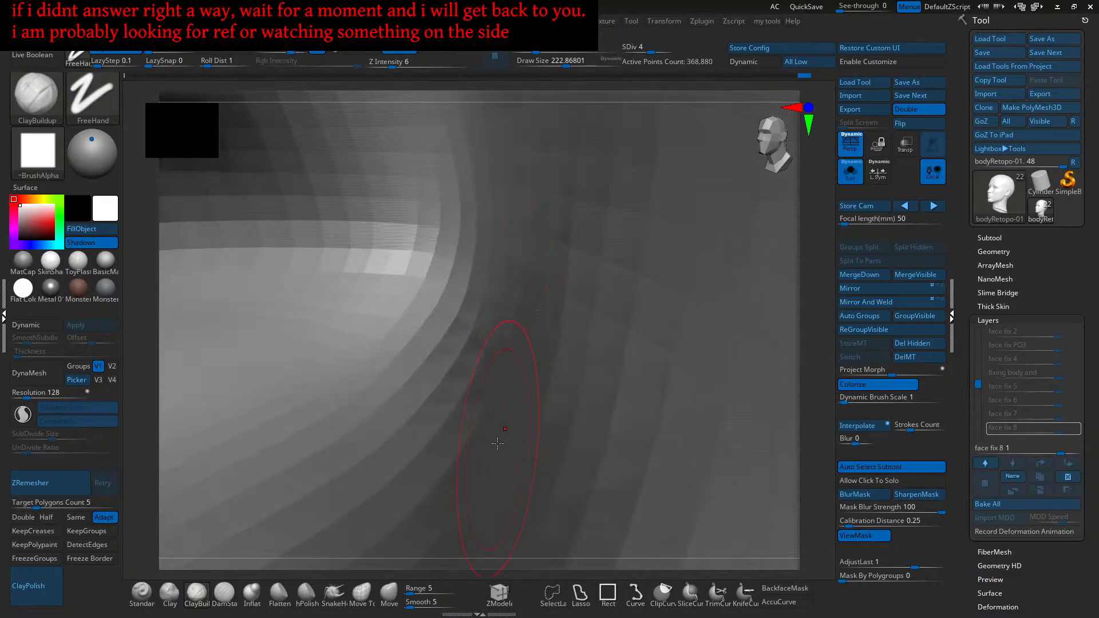
mouse_move(547, 277)
right_down()
mouse_move(510, 351)
mouse_move(441, 206)
mouse_move(486, 303)
mouse_move(527, 302)
mouse_move(432, 268)
mouse_move(565, 304)
mouse_move(504, 363)
mouse_move(490, 353)
right_up()
Step: Return to the Move brush at a draw size of about 116 and mask the lower lid beneath the inner eye corner
mouse_move(487, 311)
alt+right_down()
mouse_move(506, 351)
mouse_move(472, 303)
mouse_move(508, 371)
mouse_move(493, 382)
mouse_move(502, 397)
alt+right_up()
click(391, 597)
key(s)
mouse_move(436, 385)
mouse_down()
mouse_move(421, 383)
mouse_move(471, 432)
mouse_move(452, 401)
mouse_move(469, 367)
mouse_move(446, 362)
mouse_move(401, 379)
mouse_move(394, 344)
mouse_move(420, 351)
mouse_move(388, 340)
mouse_up()
alt+right_drag(392, 340, 486, 365)
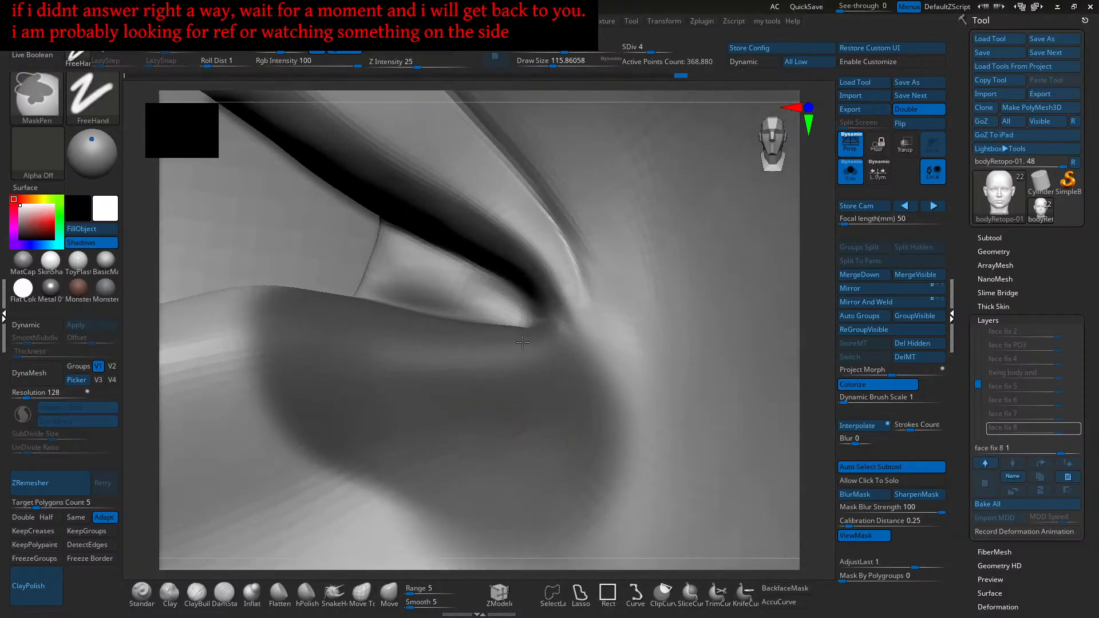
ctrl+drag(498, 330, 500, 334)
key(ctrl+z)
mouse_move(504, 335)
alt+right_down()
mouse_move(537, 363)
mouse_move(515, 314)
alt+right_up()
ctrl+drag(515, 314, 532, 312)
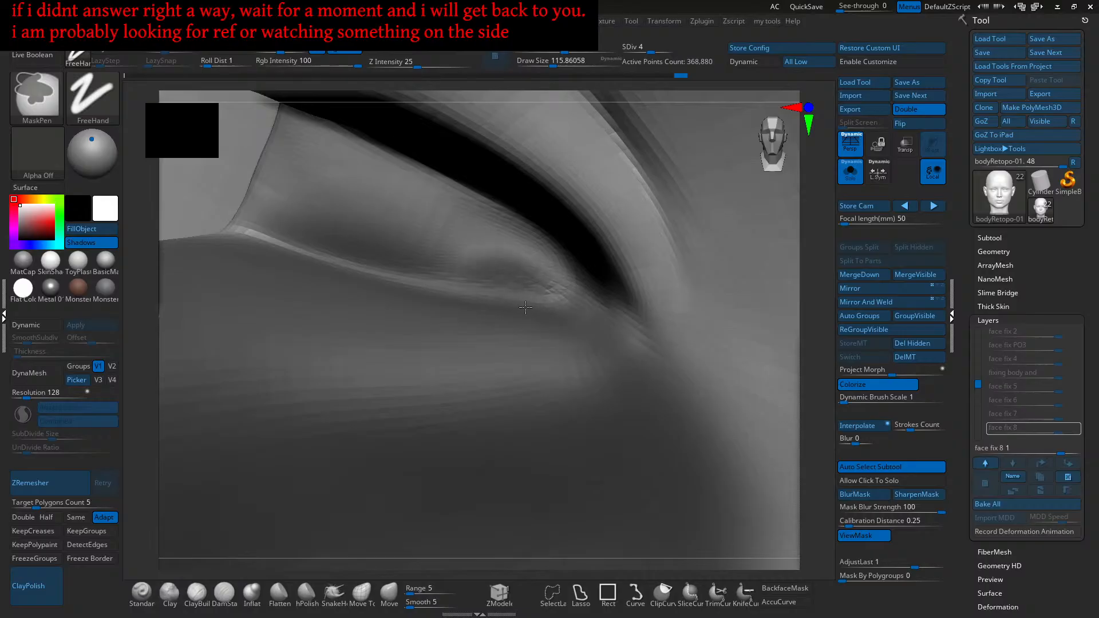
Step: Extend the mask along the lower edge of the tear duct and clean up its border near the upper lid
ctrl+drag(468, 283, 274, 215)
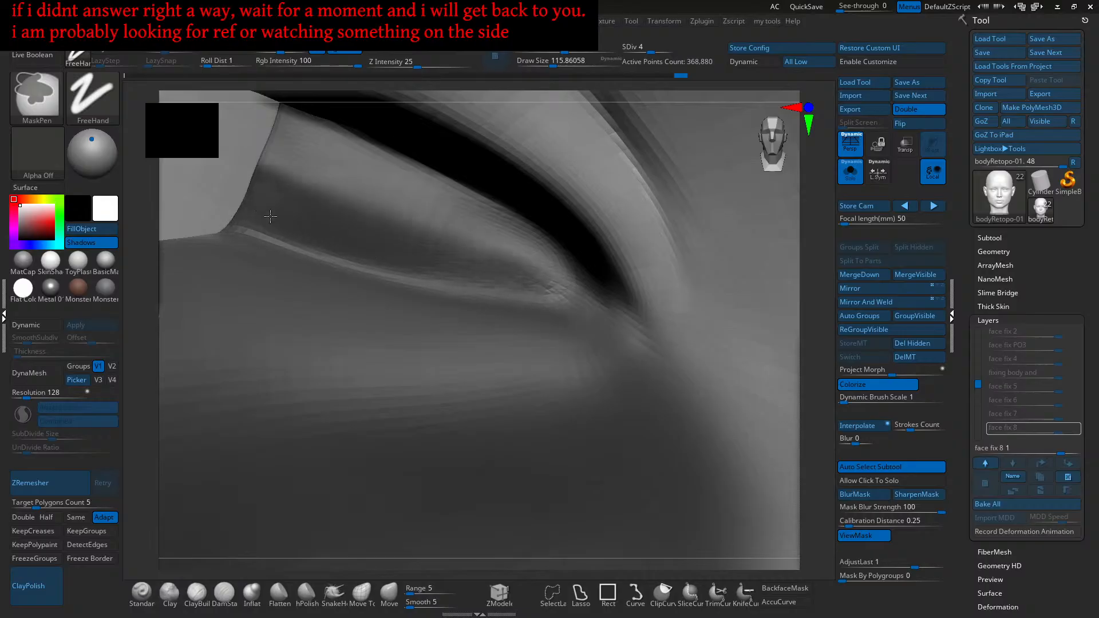
mouse_move(356, 244)
ctrl+mouse_down()
mouse_move(533, 318)
mouse_move(493, 288)
ctrl+mouse_up()
mouse_move(554, 250)
ctrl+alt+mouse_down()
mouse_move(524, 234)
mouse_move(551, 240)
ctrl+alt+mouse_up()
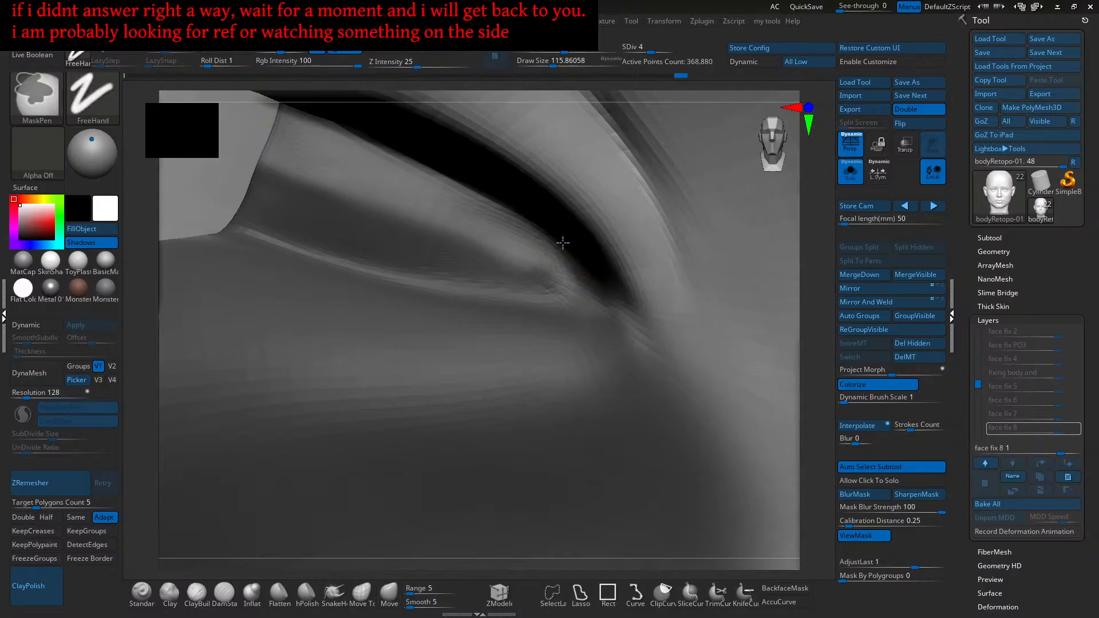
ctrl+click(492, 280)
Step: Fill out the mask over the lower lid's rim and the skin below the inner eye corner from several angles
mouse_move(512, 265)
right_down()
mouse_move(487, 287)
mouse_move(528, 319)
mouse_move(488, 302)
right_up()
mouse_move(411, 280)
ctrl+mouse_down()
mouse_move(416, 306)
mouse_move(367, 303)
mouse_move(396, 277)
mouse_move(394, 330)
mouse_move(430, 325)
mouse_move(483, 343)
ctrl+mouse_up()
mouse_move(484, 342)
right_down()
mouse_move(444, 344)
mouse_move(451, 307)
mouse_move(504, 299)
right_up()
mouse_move(504, 298)
ctrl+mouse_down()
mouse_move(444, 281)
mouse_move(488, 365)
ctrl+mouse_up()
right_drag(488, 364, 466, 324)
mouse_move(397, 328)
ctrl+mouse_down()
mouse_move(384, 309)
mouse_move(351, 321)
mouse_move(324, 312)
mouse_move(407, 352)
mouse_move(458, 344)
mouse_move(473, 372)
mouse_move(513, 399)
ctrl+mouse_up()
right_drag(512, 398, 356, 308)
mouse_move(355, 309)
ctrl+mouse_down()
mouse_move(278, 307)
mouse_move(203, 255)
mouse_move(299, 334)
mouse_move(384, 343)
mouse_move(404, 369)
mouse_move(421, 438)
mouse_move(497, 459)
mouse_move(566, 429)
mouse_move(420, 455)
mouse_move(304, 441)
mouse_move(277, 365)
ctrl+mouse_up()
Step: Adjust the inner upper lid above the masked area with the Move brush at draw sizes of about 154 and 136
mouse_move(359, 368)
alt+right_down()
mouse_move(504, 286)
mouse_move(485, 296)
mouse_move(466, 284)
mouse_move(490, 341)
mouse_move(469, 326)
alt+right_up()
key(s)
drag(464, 299, 469, 298)
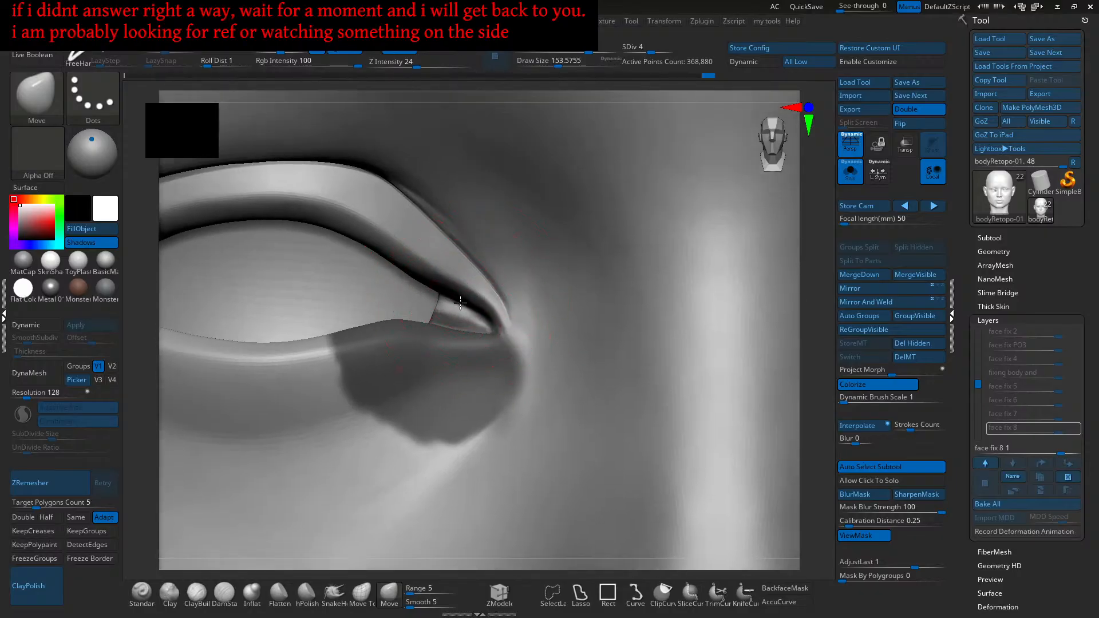
alt+right_drag(441, 290, 486, 307)
key(s)
drag(466, 287, 464, 287)
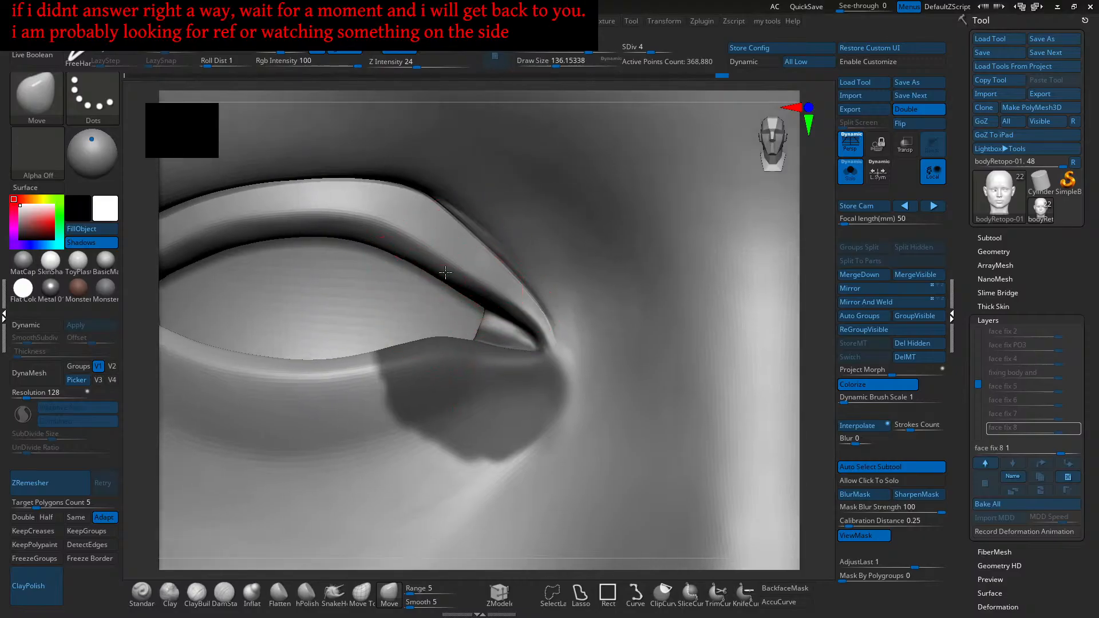
Step: Adjust the upper lid's rim from the inner corner across the eye with the Move brush at a draw size of about 120
mouse_move(468, 284)
right_down()
mouse_move(460, 278)
mouse_move(481, 285)
mouse_move(454, 271)
right_up()
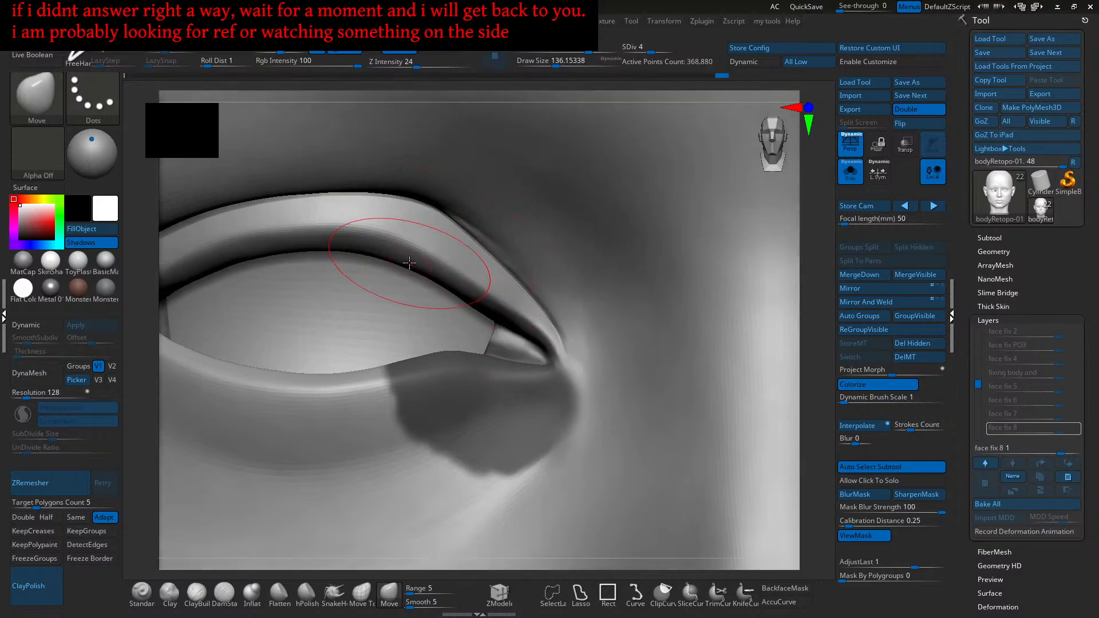
key(s)
drag(414, 263, 458, 294)
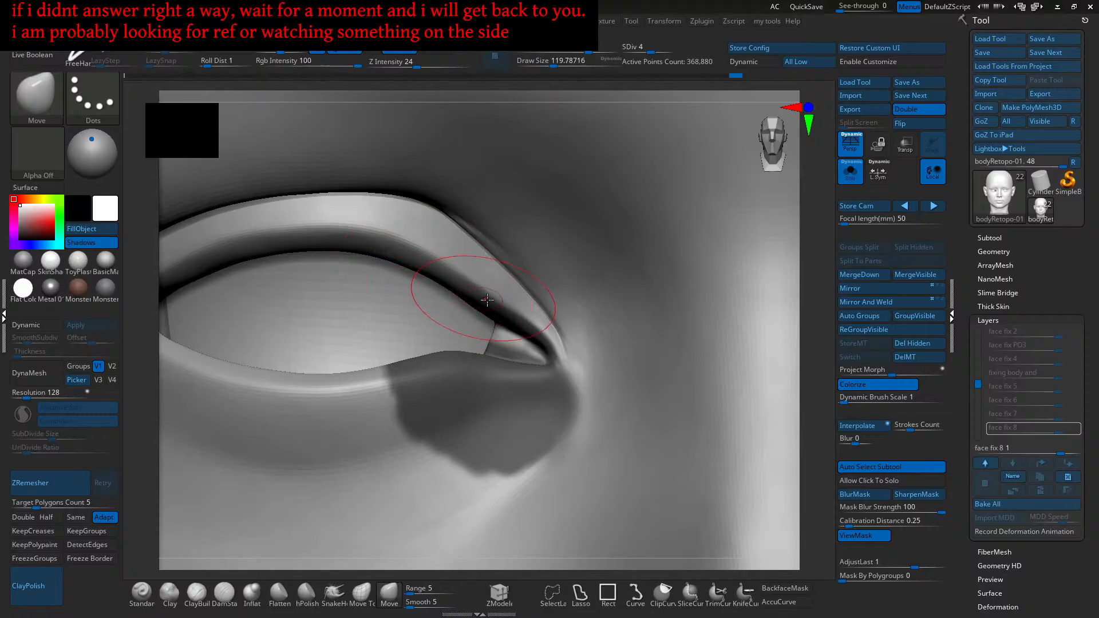
mouse_move(479, 297)
ctrl+right_down()
mouse_move(500, 321)
mouse_move(476, 293)
mouse_move(447, 289)
ctrl+right_up()
mouse_move(400, 258)
right_down()
mouse_move(437, 281)
mouse_move(380, 208)
mouse_move(478, 246)
mouse_move(385, 300)
mouse_move(466, 312)
mouse_move(532, 398)
mouse_move(608, 307)
mouse_move(501, 264)
right_up()
key(f)
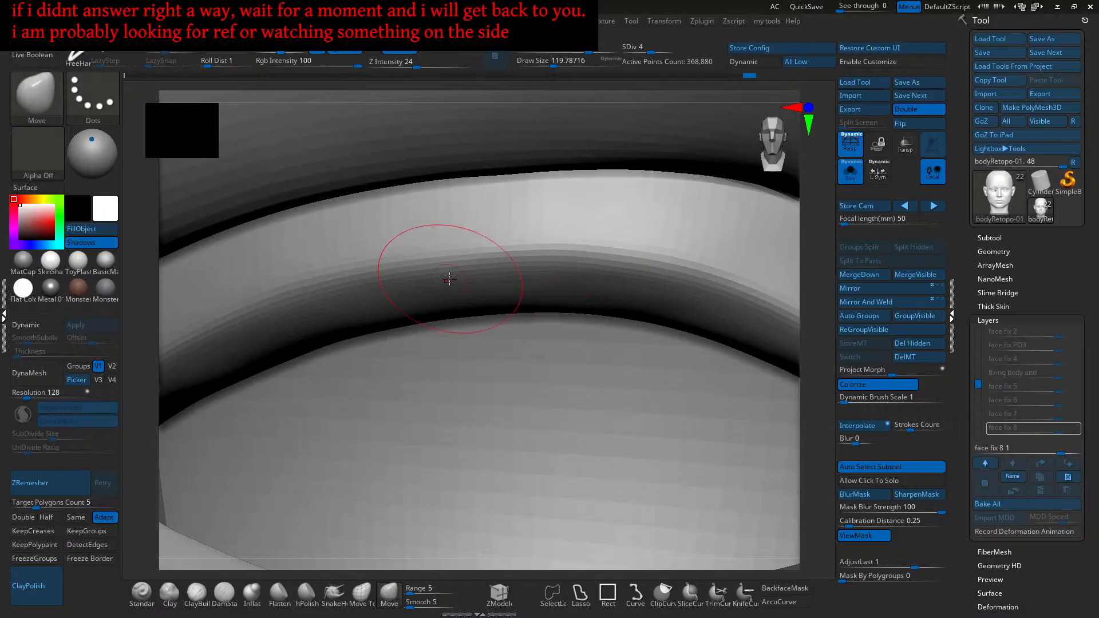
right_drag(378, 288, 419, 302)
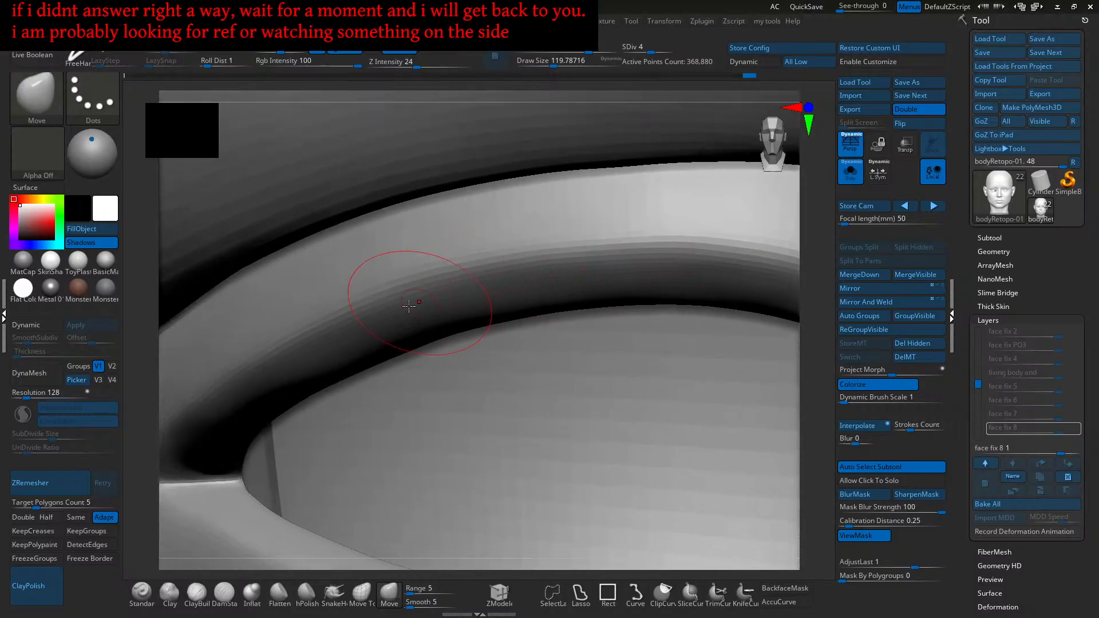
mouse_move(352, 317)
right_down()
mouse_move(307, 339)
mouse_move(388, 314)
mouse_move(332, 332)
mouse_move(358, 328)
mouse_move(409, 287)
right_up()
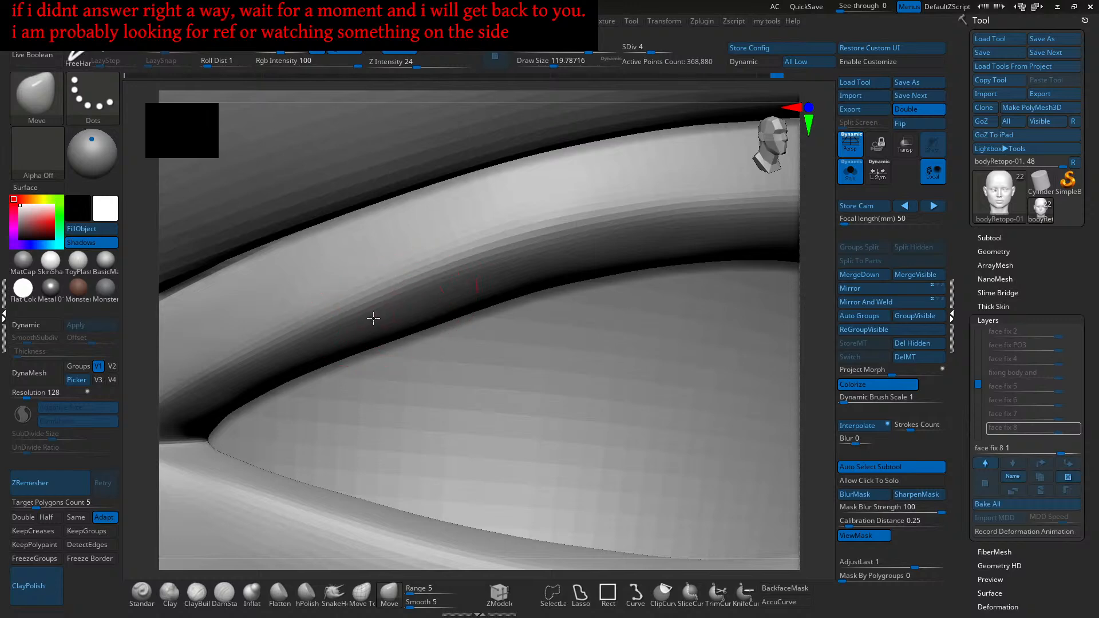
Step: Set up the Standard brush with a Z intensity of 5, LazyStep of about 0.059 and a draw size of about 51
right_drag(401, 332, 153, 549)
click(141, 592)
mouse_move(486, 246)
right_down()
mouse_move(392, 233)
mouse_move(454, 343)
right_up()
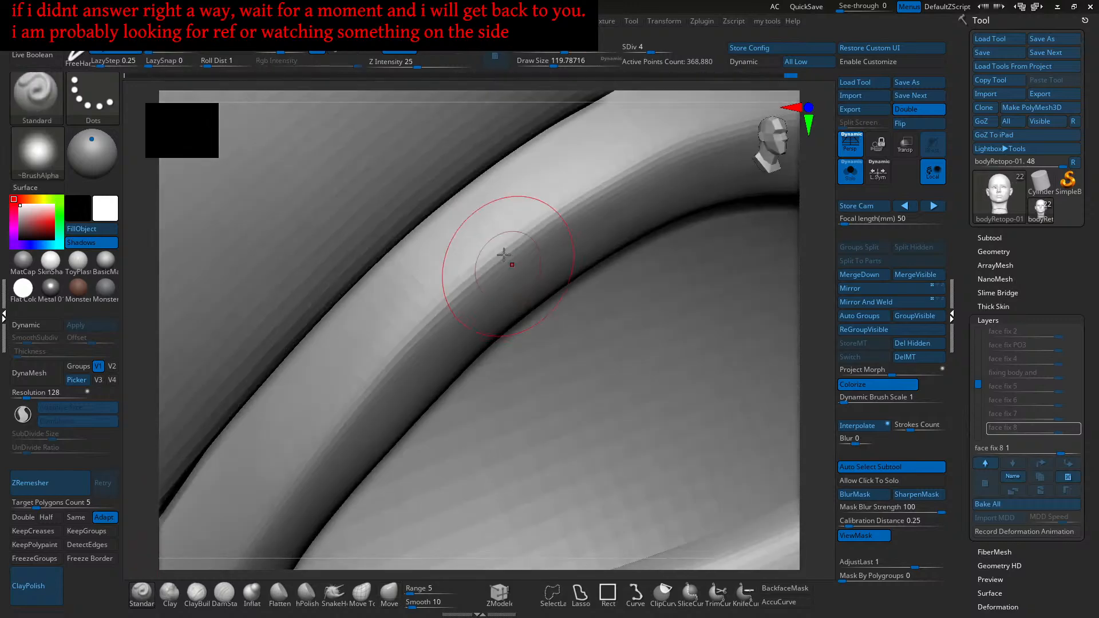
key(Return)
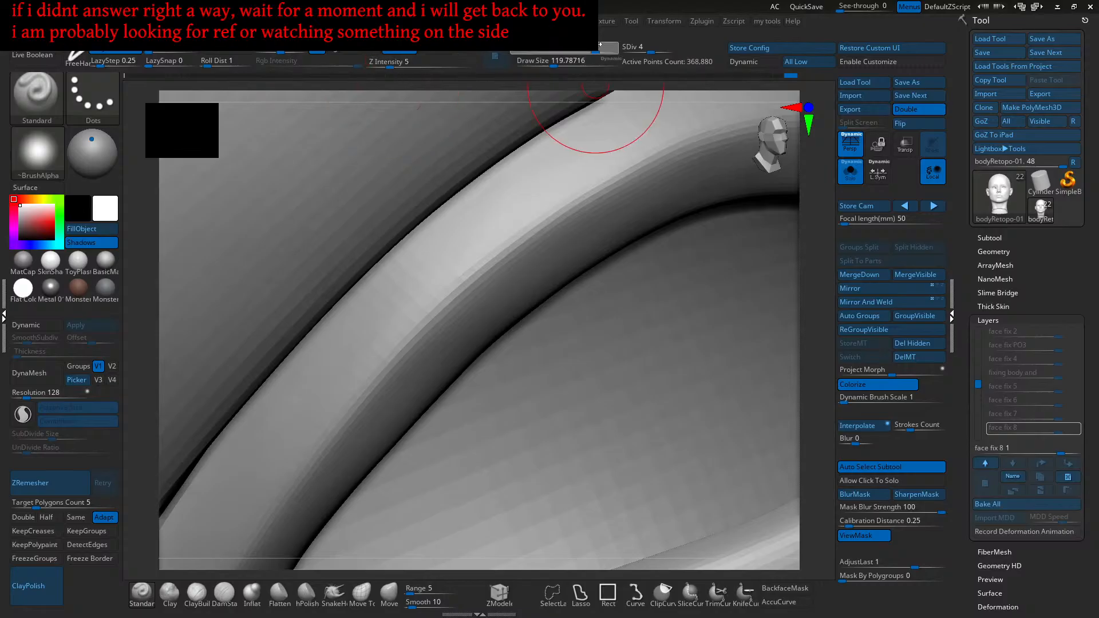
click(97, 61)
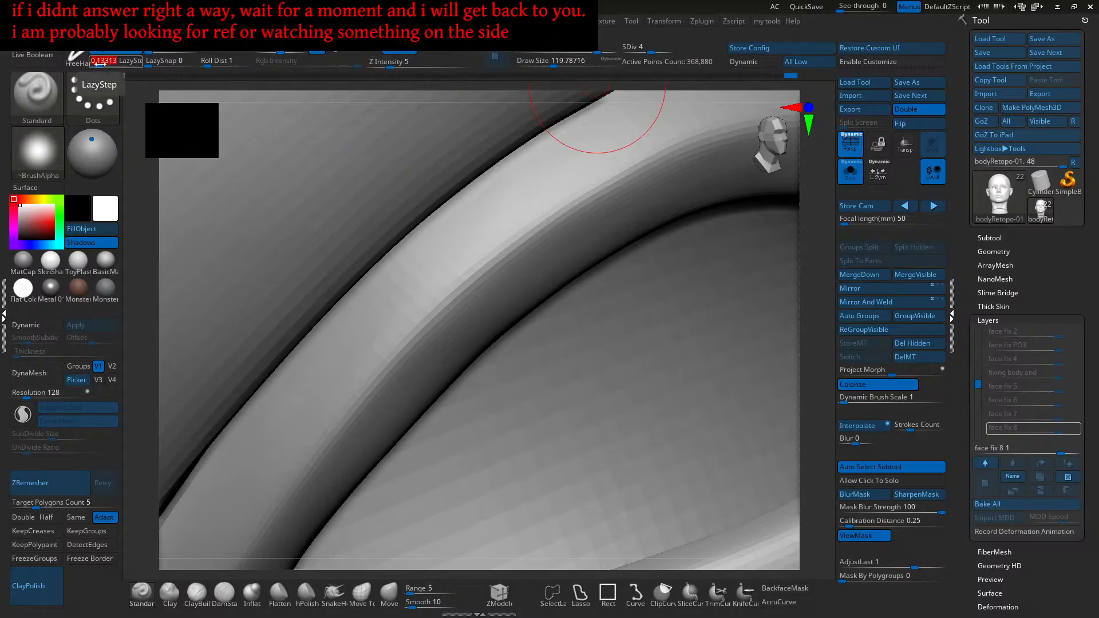
click(82, 65)
key(s)
click(554, 226)
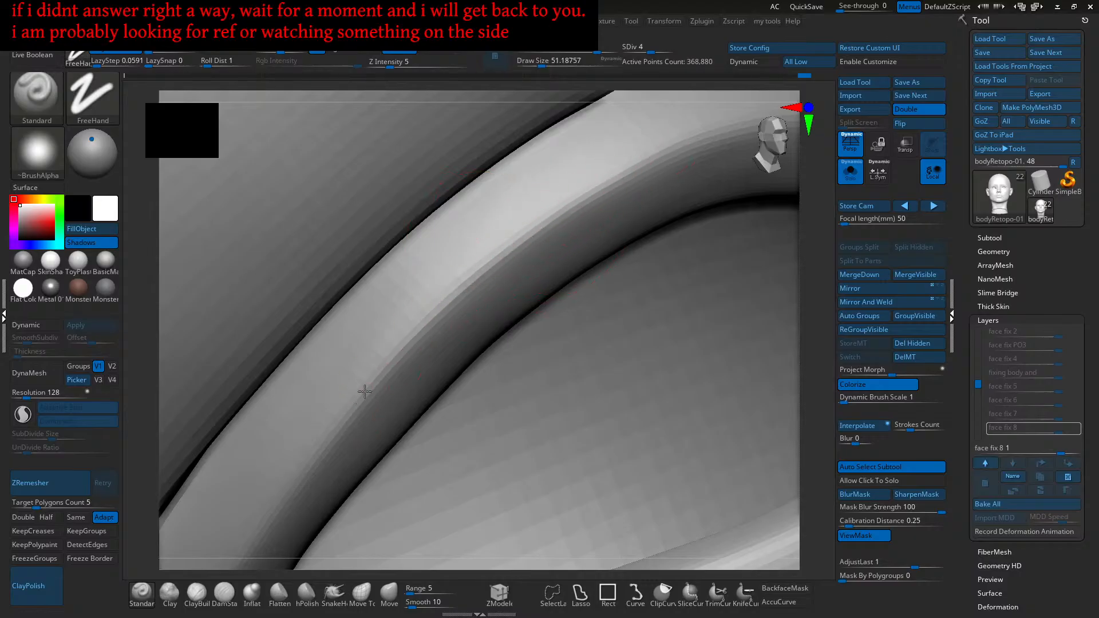
Step: Sculpt the curved edge of the upper lid's rim with the Standard brush and smooth its inner surface
mouse_move(621, 177)
right_down()
mouse_move(498, 243)
mouse_move(499, 267)
right_up()
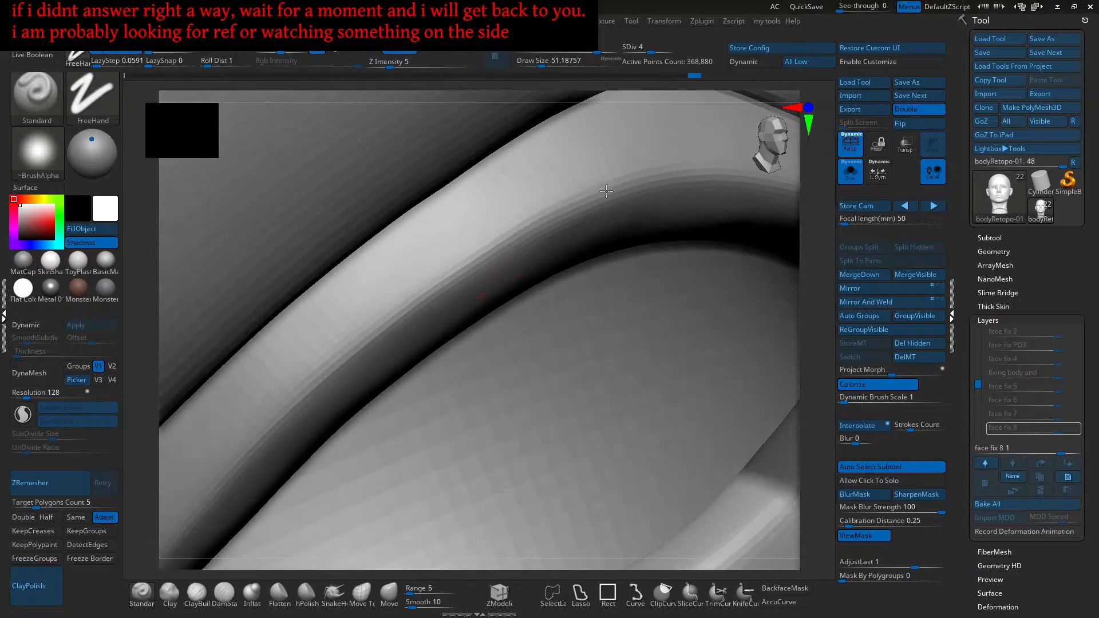
mouse_move(553, 224)
right_down()
mouse_move(478, 292)
mouse_move(565, 231)
right_up()
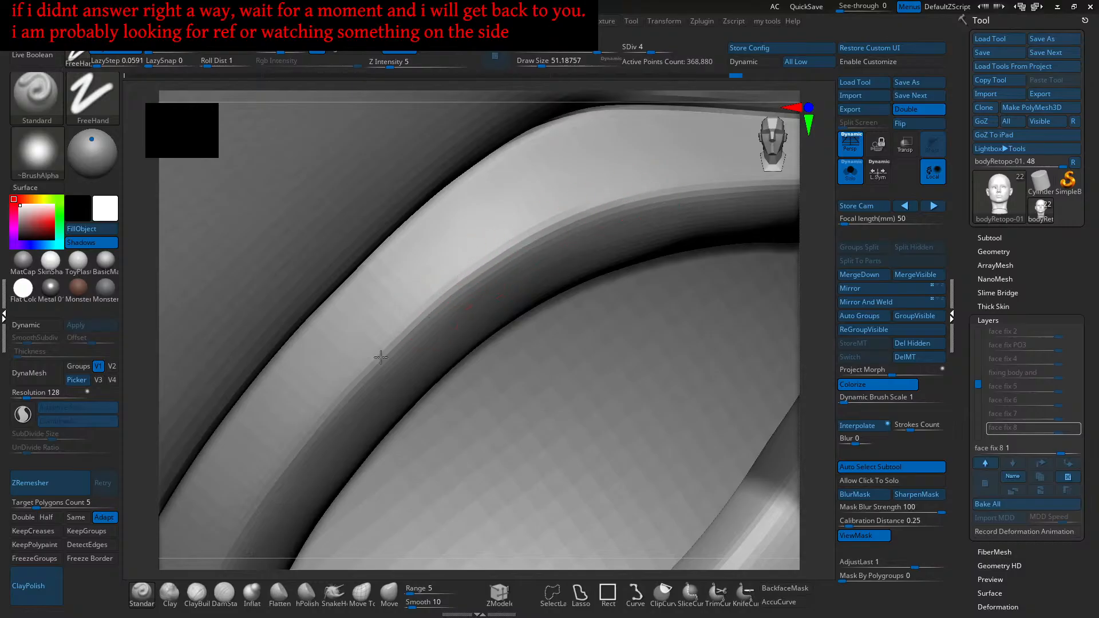
right_drag(396, 340, 523, 227)
mouse_move(442, 322)
right_down()
mouse_move(598, 200)
mouse_move(400, 320)
mouse_move(444, 310)
mouse_move(417, 233)
mouse_move(435, 270)
mouse_move(462, 224)
right_up()
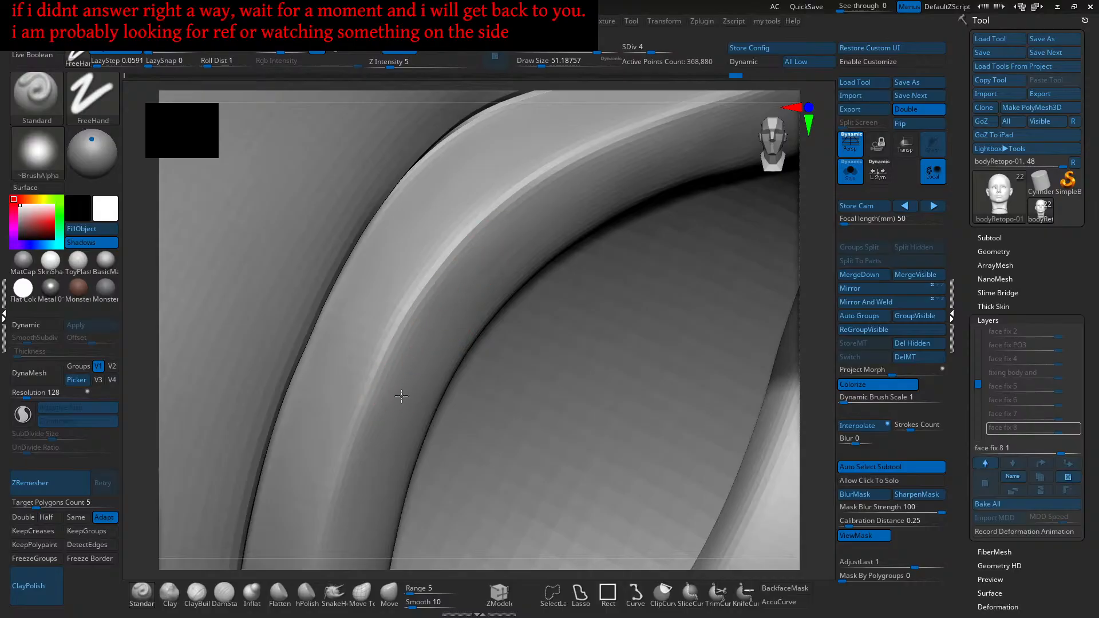
key(shift)
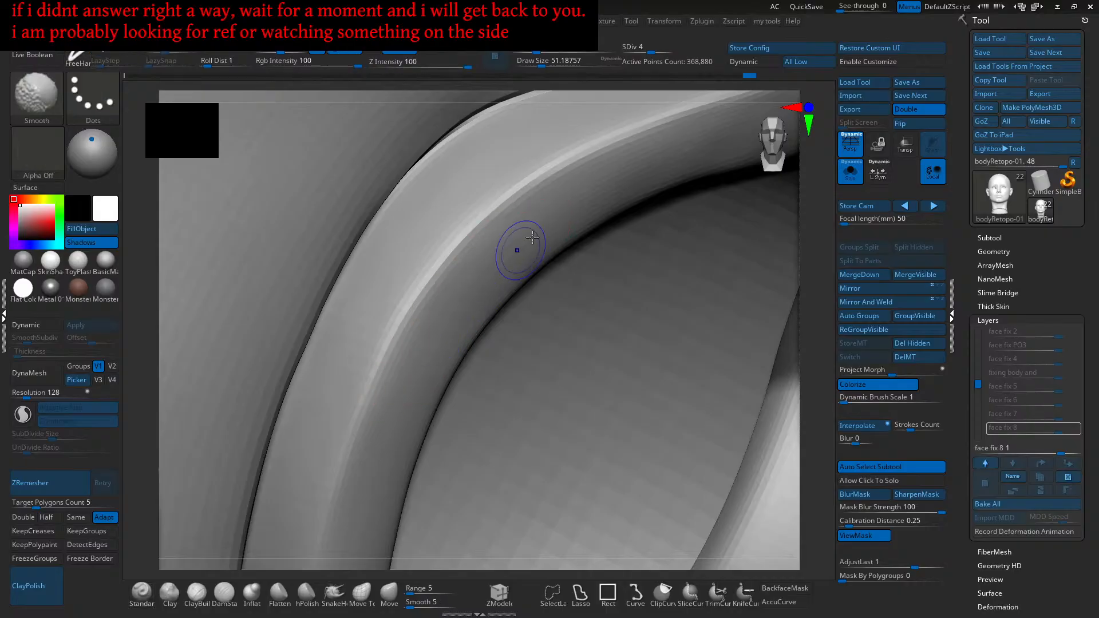
mouse_move(480, 281)
ctrl+right_down()
mouse_move(493, 229)
mouse_move(519, 299)
mouse_move(512, 244)
mouse_move(462, 288)
mouse_move(522, 280)
ctrl+right_up()
mouse_move(522, 280)
ctrl+right_down()
mouse_move(471, 292)
mouse_move(520, 311)
mouse_move(526, 288)
mouse_move(446, 242)
ctrl+right_up()
mouse_move(456, 342)
ctrl+right_down()
mouse_move(472, 378)
mouse_move(459, 383)
ctrl+right_up()
Step: Hide the mask display and set the Move brush to a draw size of about 128 and a Z intensity of 9
click(389, 594)
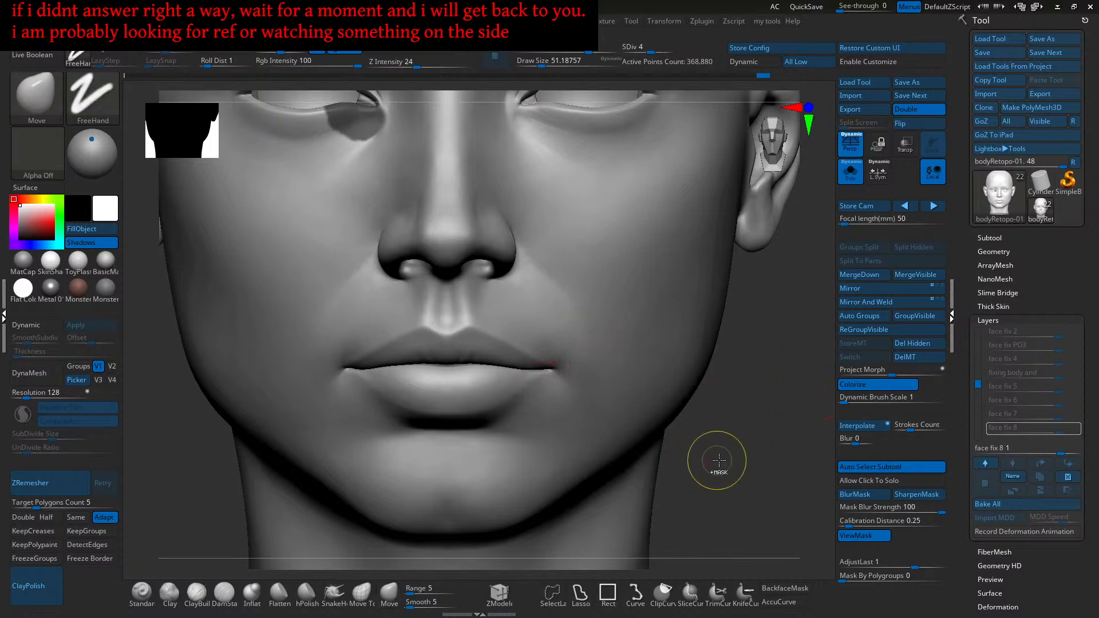
key(ctrl+h)
key(b)
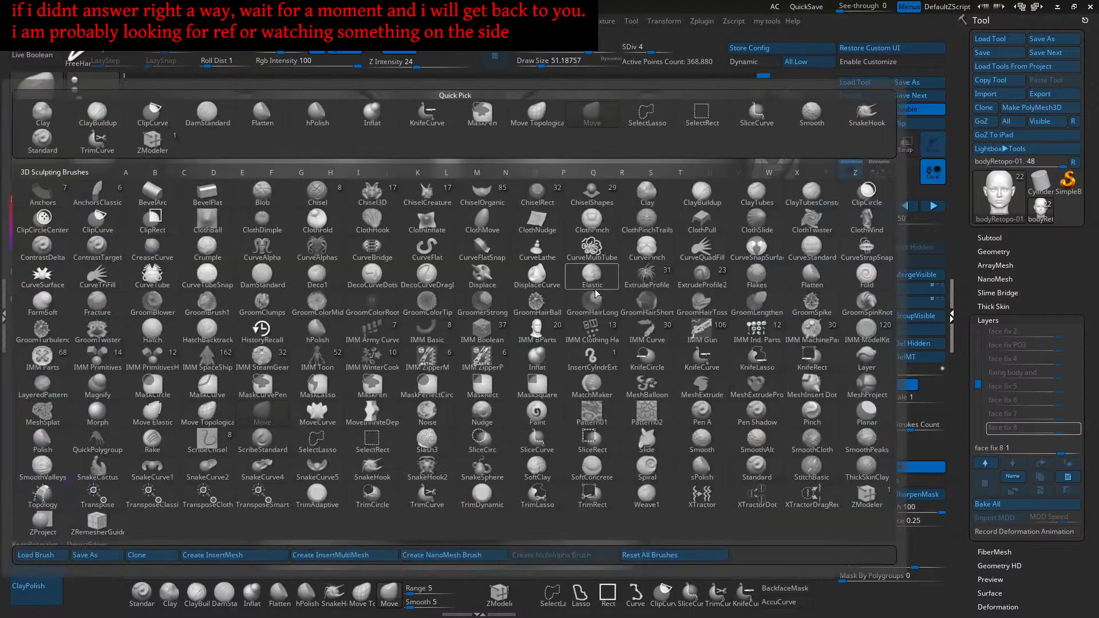
key(s)
drag(562, 299, 576, 302)
mouse_move(592, 290)
alt+right_down()
mouse_move(547, 316)
mouse_move(539, 297)
alt+right_up()
drag(416, 65, 398, 64)
alt+right_drag(498, 263, 547, 273)
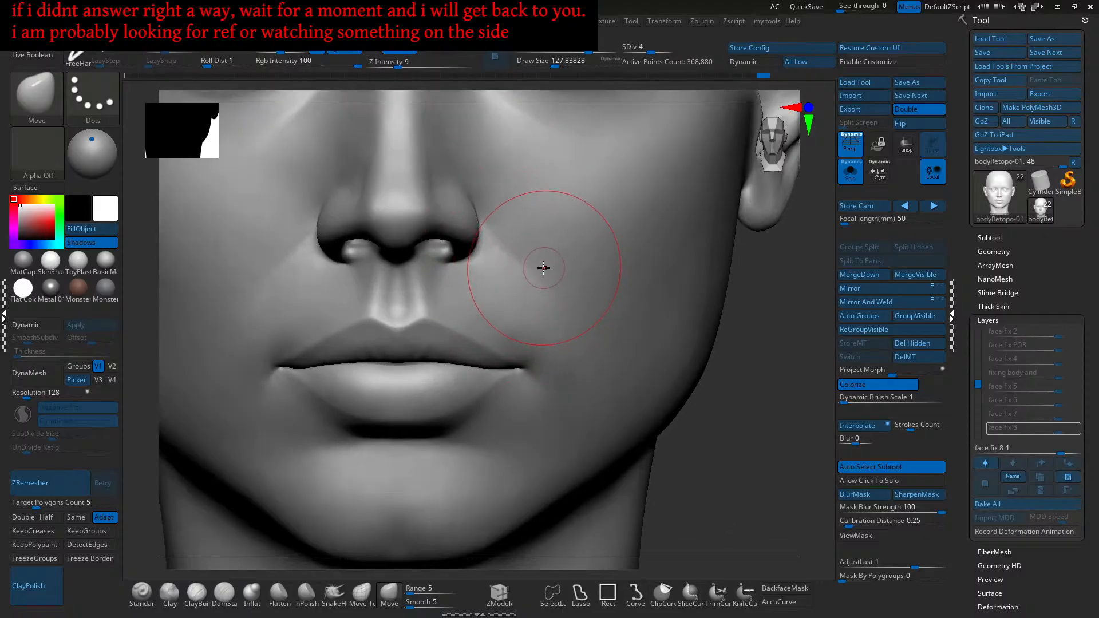
Step: Reshape the cheek beside the nose and mouth corner with the Move brush at a draw size of about 124
mouse_move(543, 270)
mouse_down()
mouse_move(523, 254)
mouse_move(532, 255)
mouse_up()
mouse_move(535, 263)
right_down()
mouse_move(557, 290)
mouse_move(540, 277)
mouse_move(488, 287)
mouse_move(510, 301)
right_up()
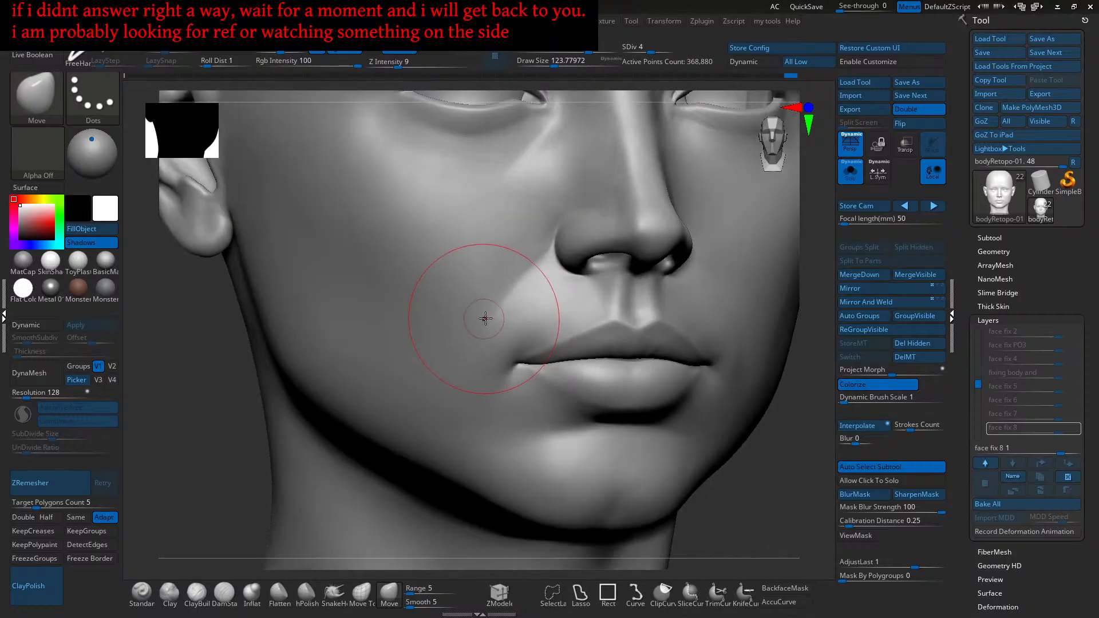
key(shift)
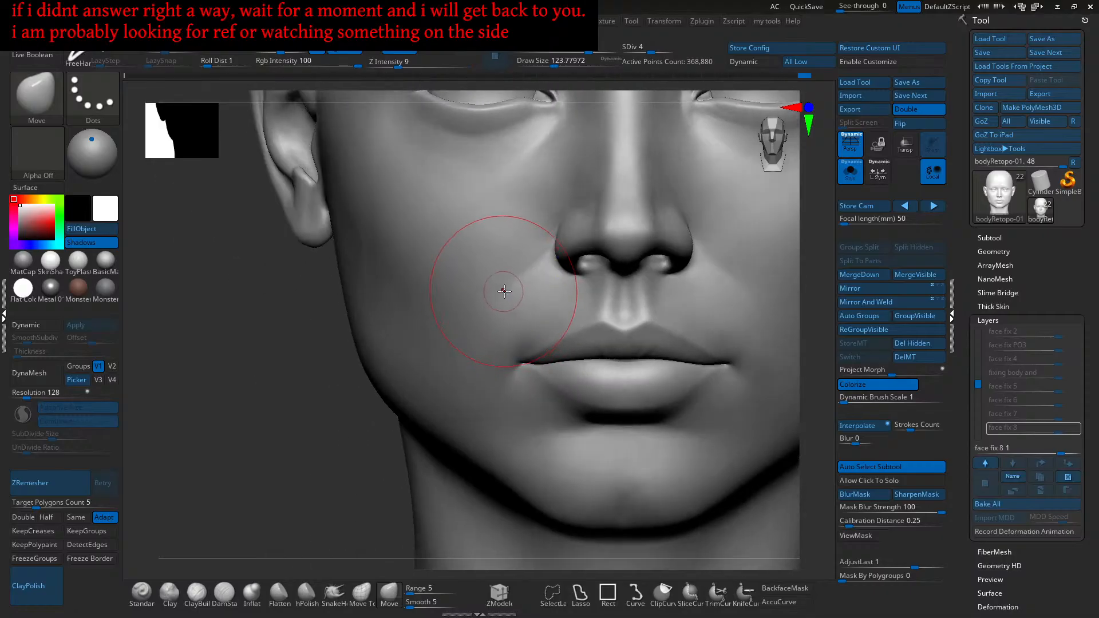
right_drag(517, 284, 465, 271)
mouse_move(643, 300)
right_down()
mouse_move(581, 272)
mouse_move(619, 291)
mouse_move(589, 263)
mouse_move(601, 284)
mouse_move(601, 264)
mouse_move(608, 272)
right_up()
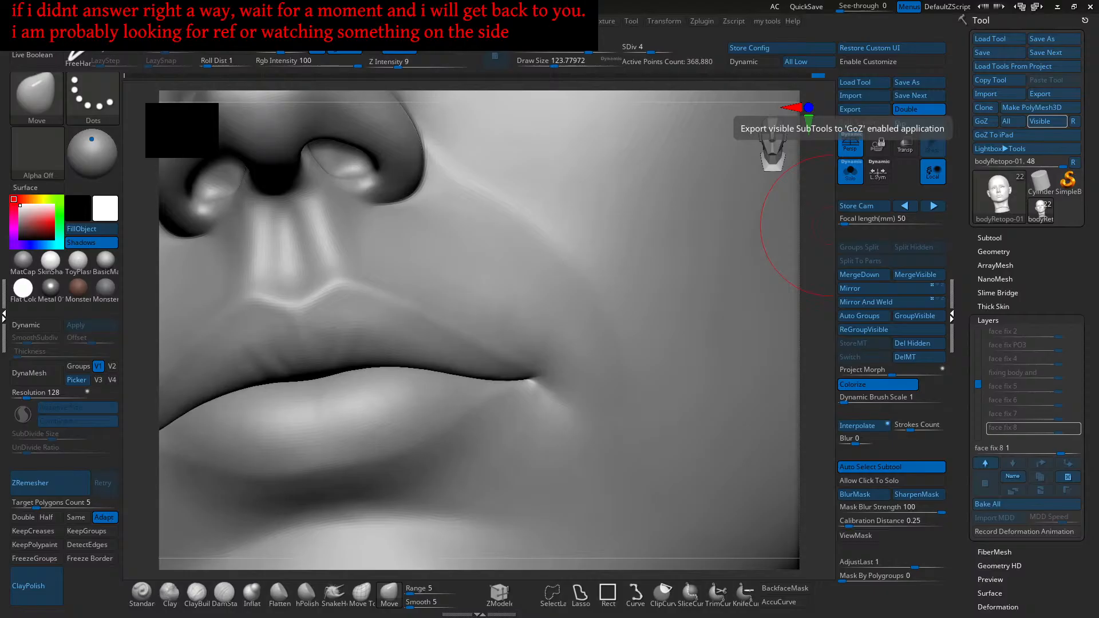
Step: Switch to Marmoset Toolbag and open the recent scene containing the lit head
key(alt+Tab)
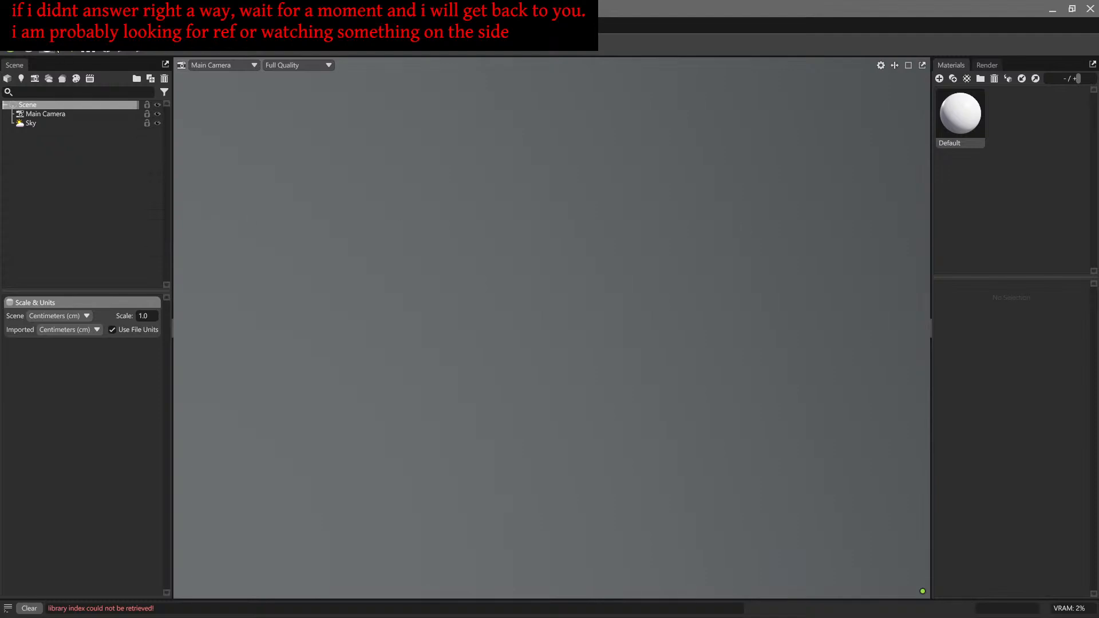
click(14, 25)
mouse_move(57, 48)
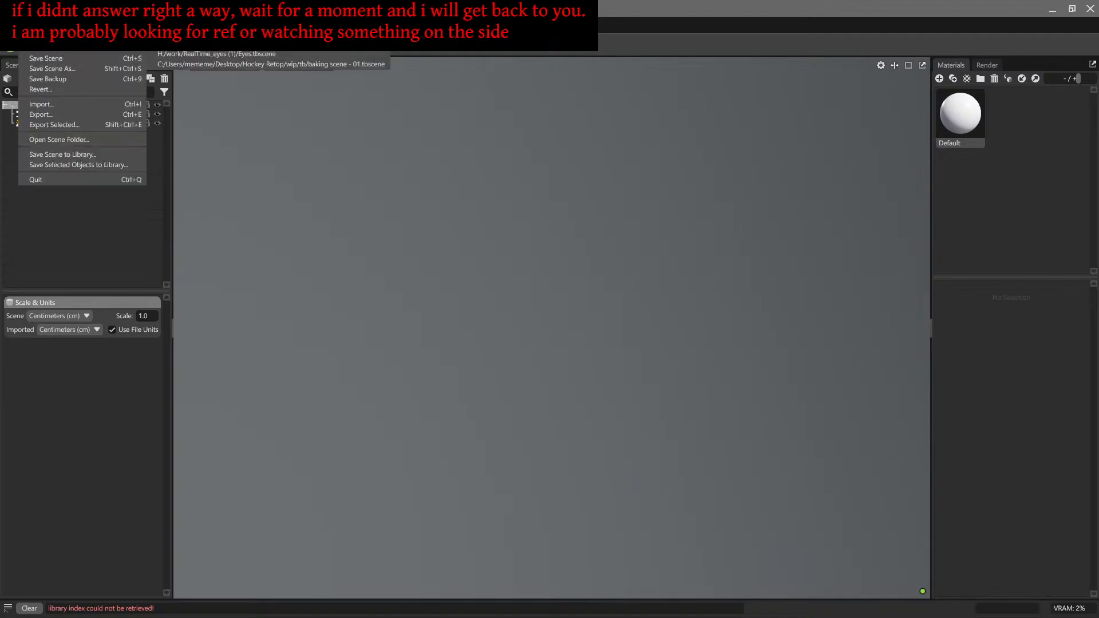
click(269, 44)
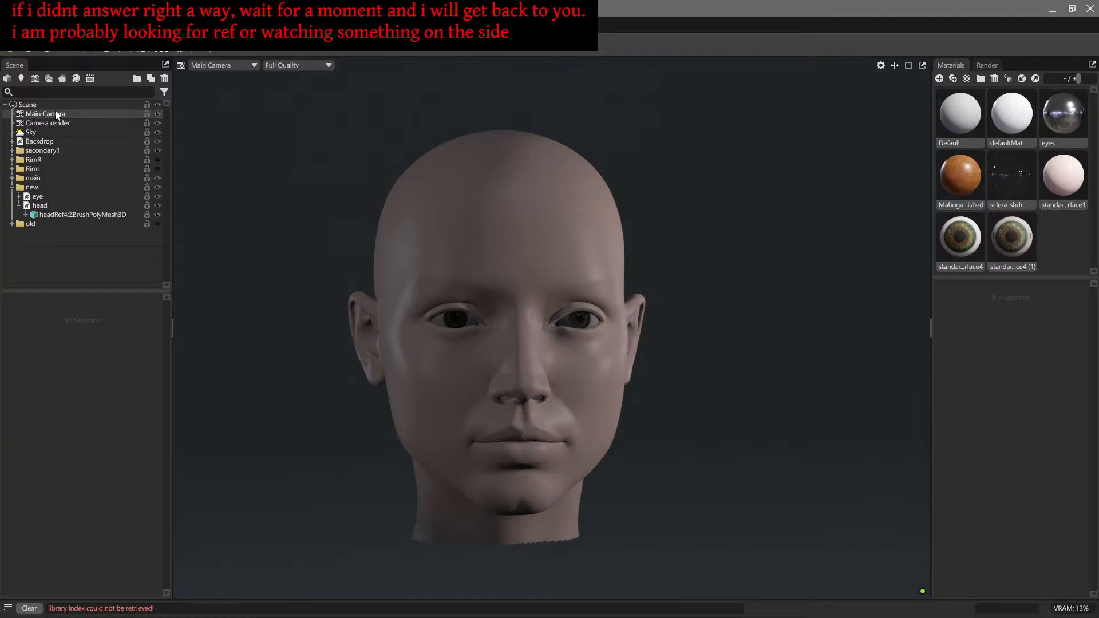
Step: Try Screen ambient occlusion in the render settings, and then set the mode to Ray Traced
click(987, 65)
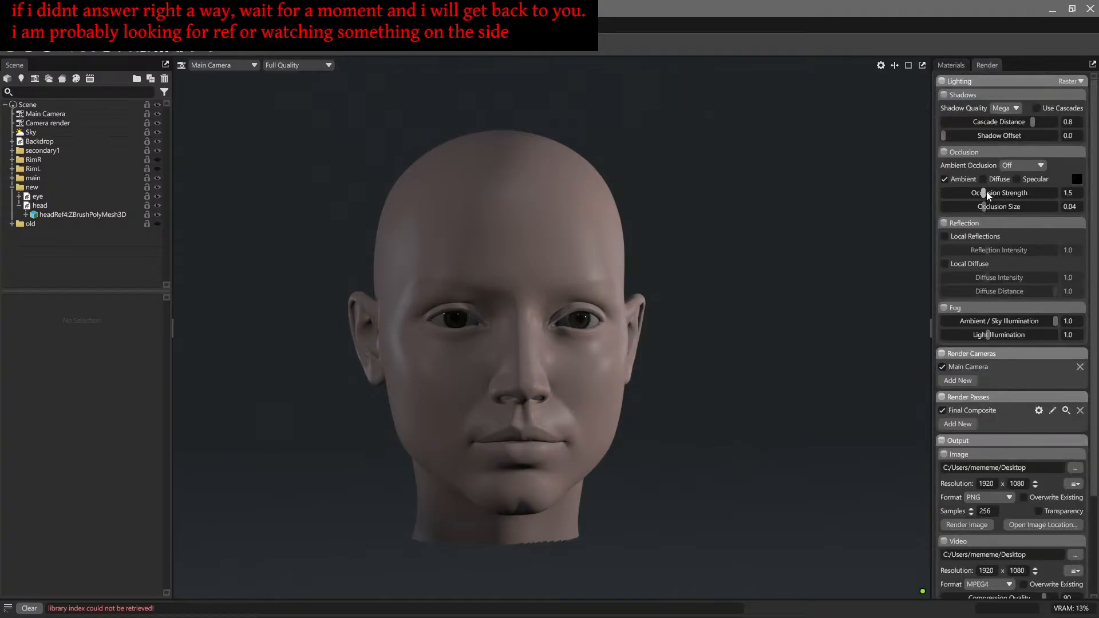
click(1019, 166)
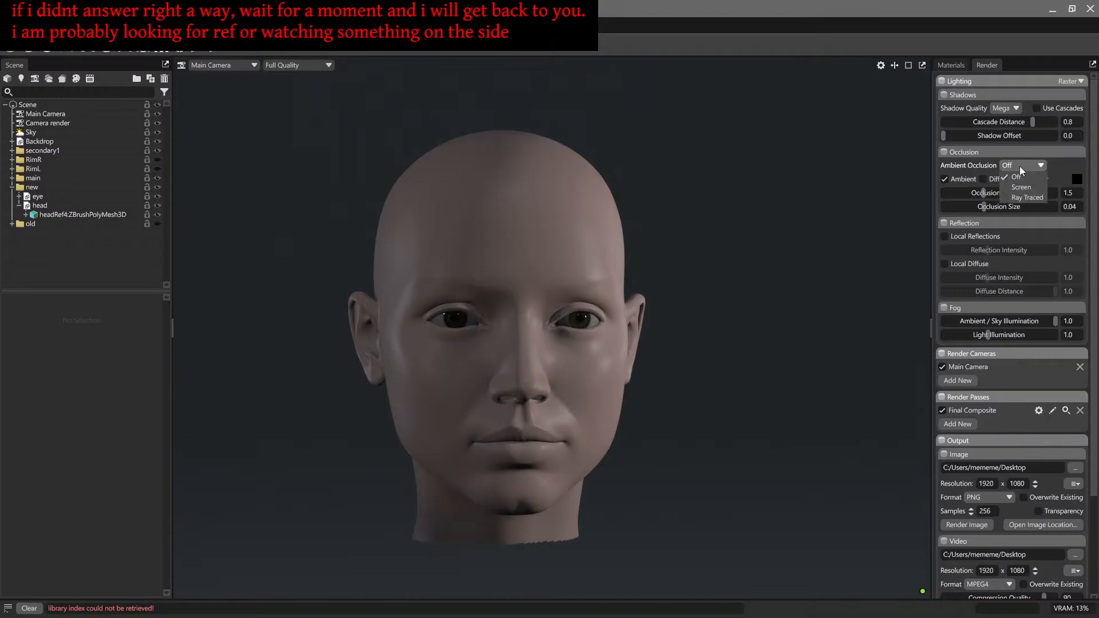
click(1029, 184)
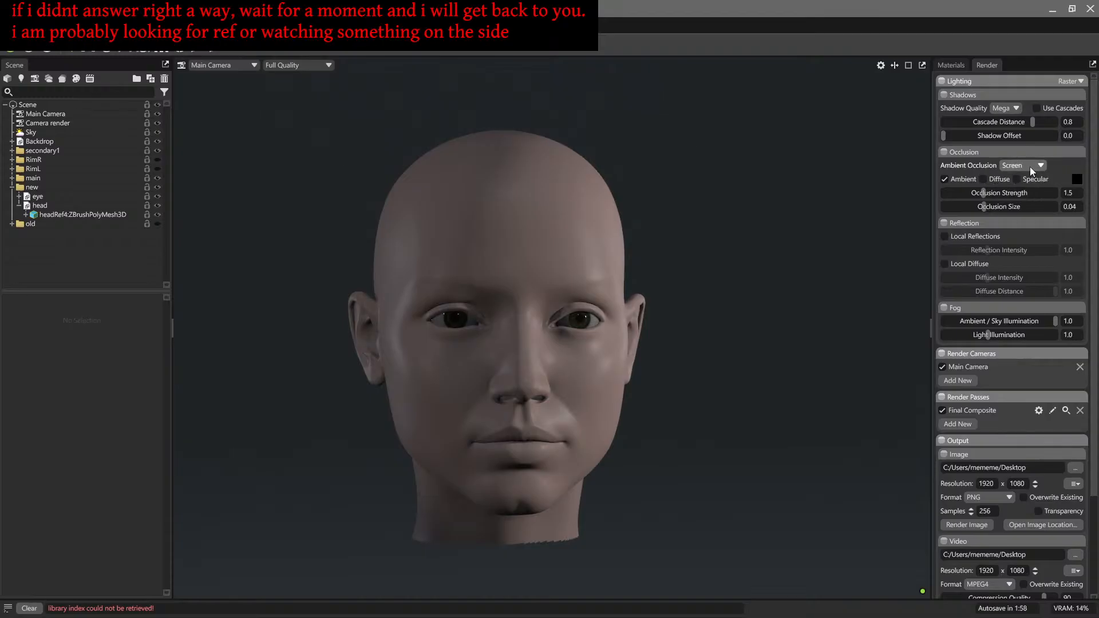
click(1029, 167)
click(1026, 175)
click(1027, 165)
click(1033, 198)
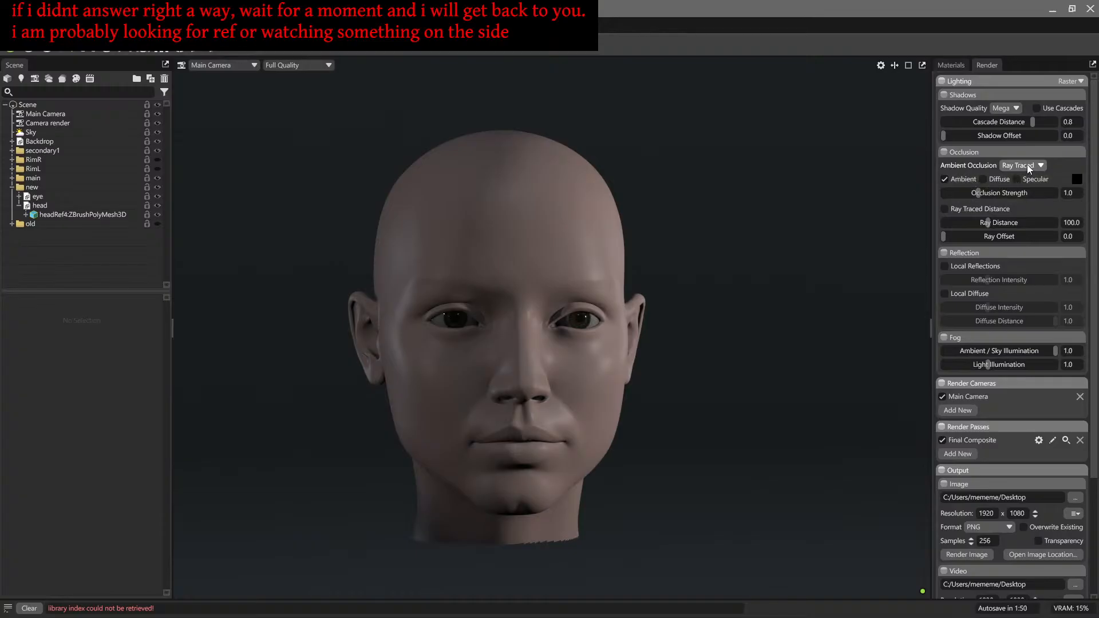
Step: Compare the head's shading with ambient occlusion off and Ray Traced, ending on Ray Traced
click(1027, 165)
click(1025, 176)
click(1025, 167)
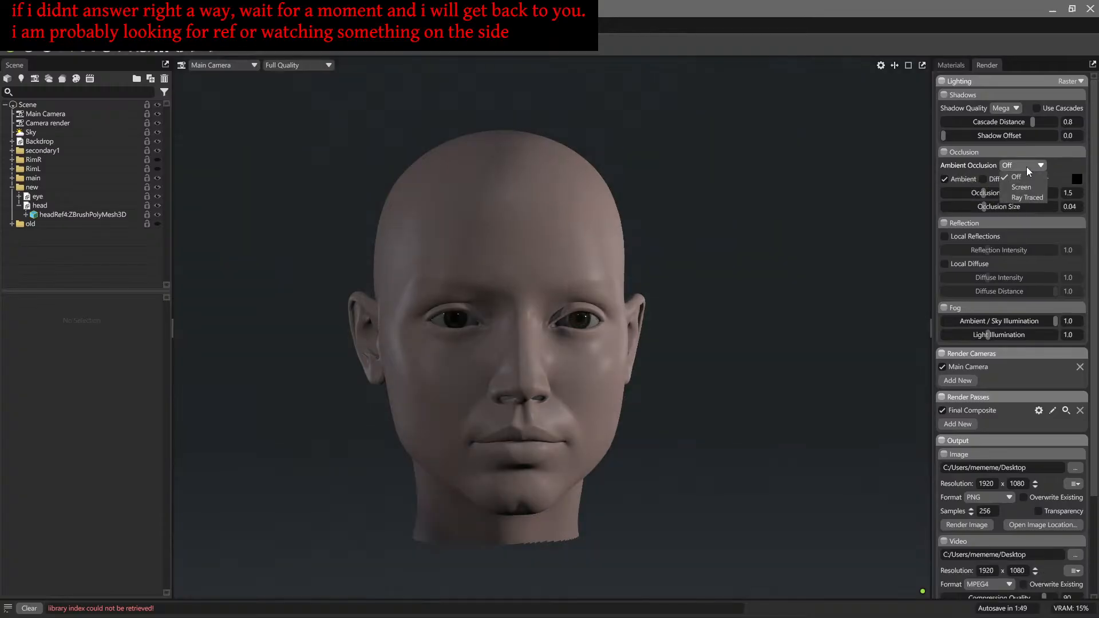
click(1026, 197)
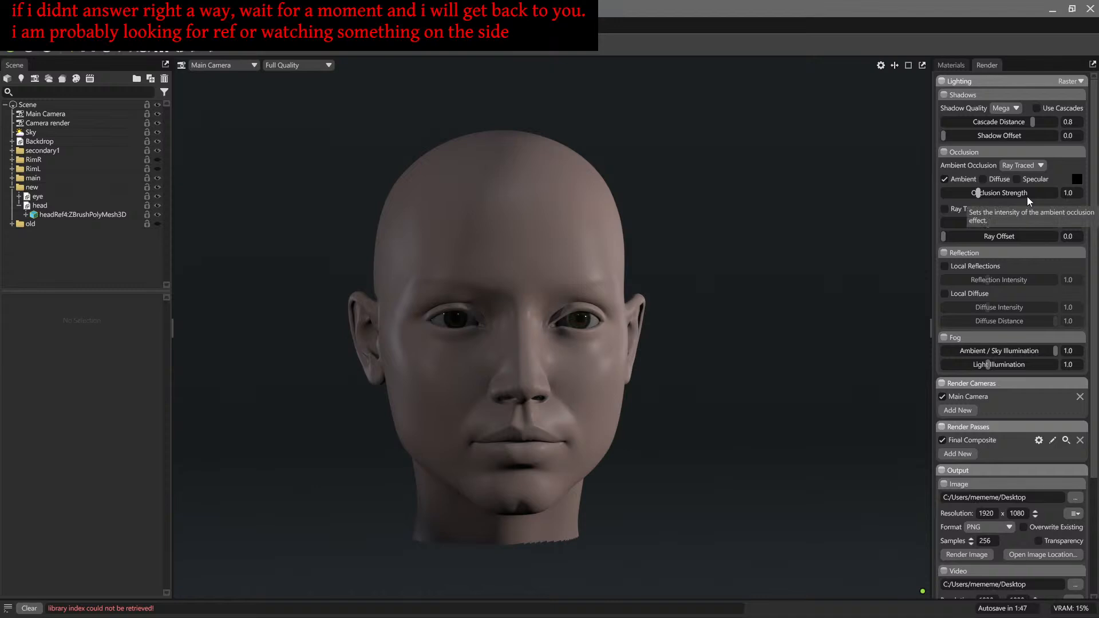
click(1022, 164)
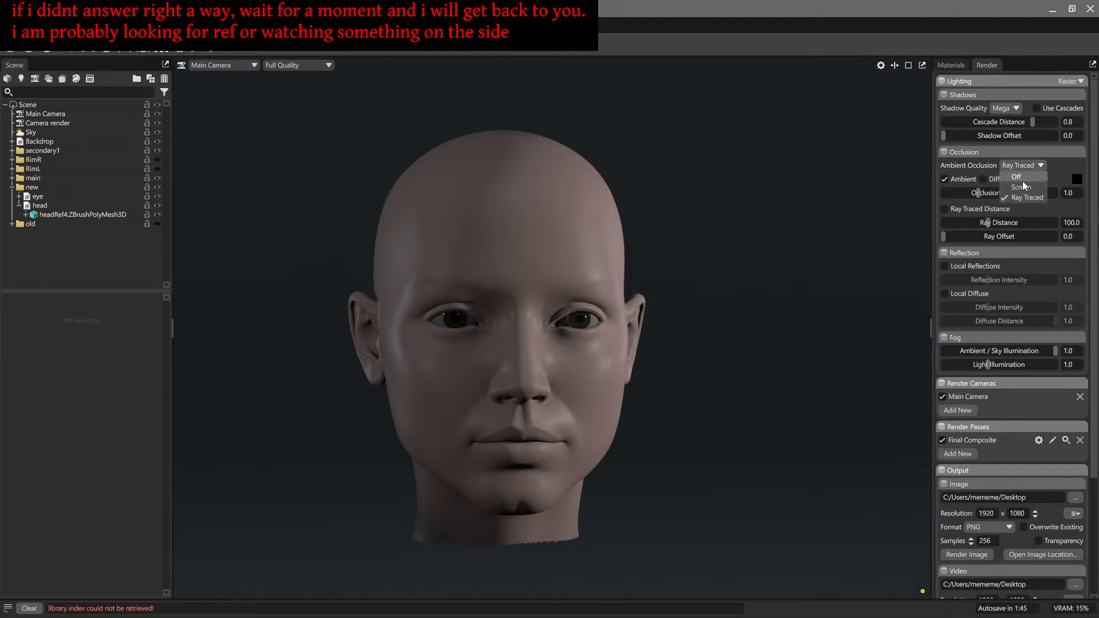
click(1022, 179)
click(1022, 166)
click(1025, 201)
Step: Enable Local Reflections and Local Diffuse for the render, toggling each to compare its effect on the head
click(969, 266)
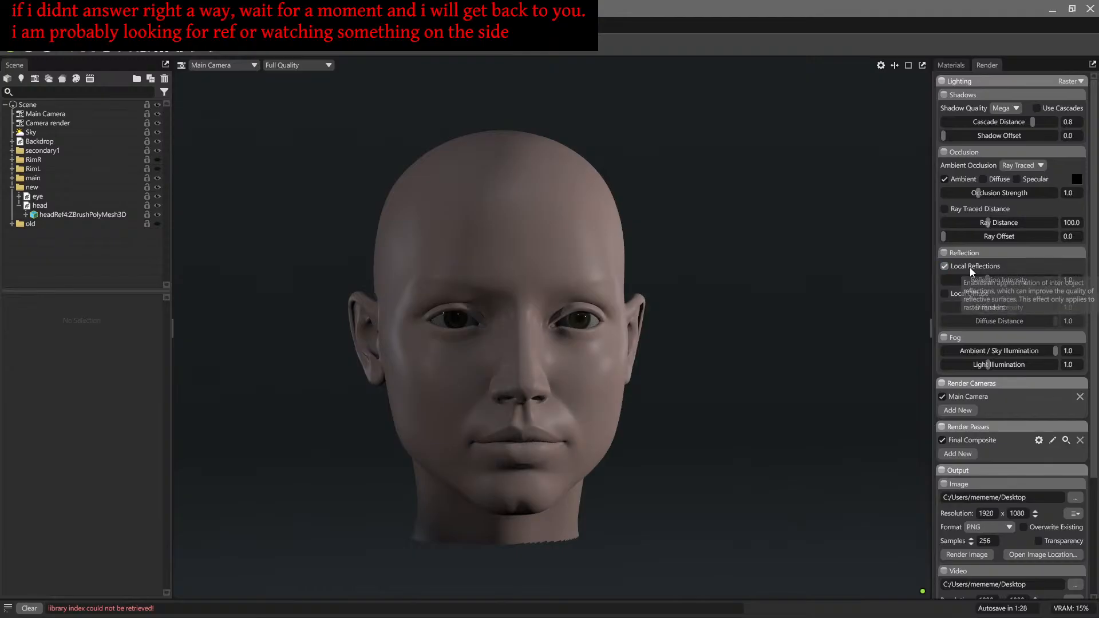
click(969, 267)
click(971, 268)
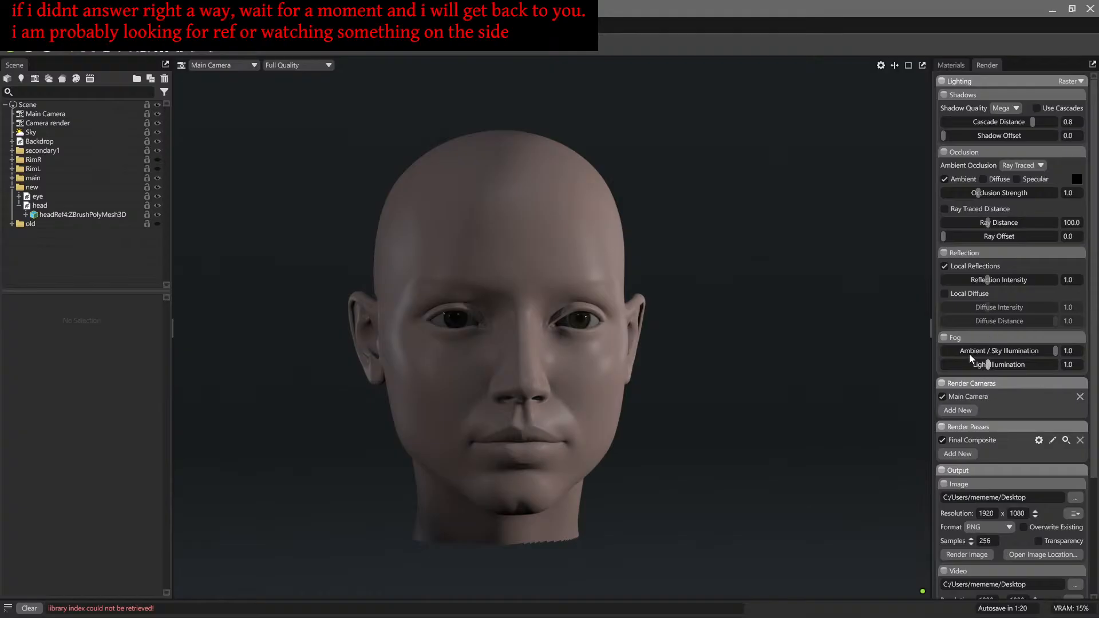
click(953, 296)
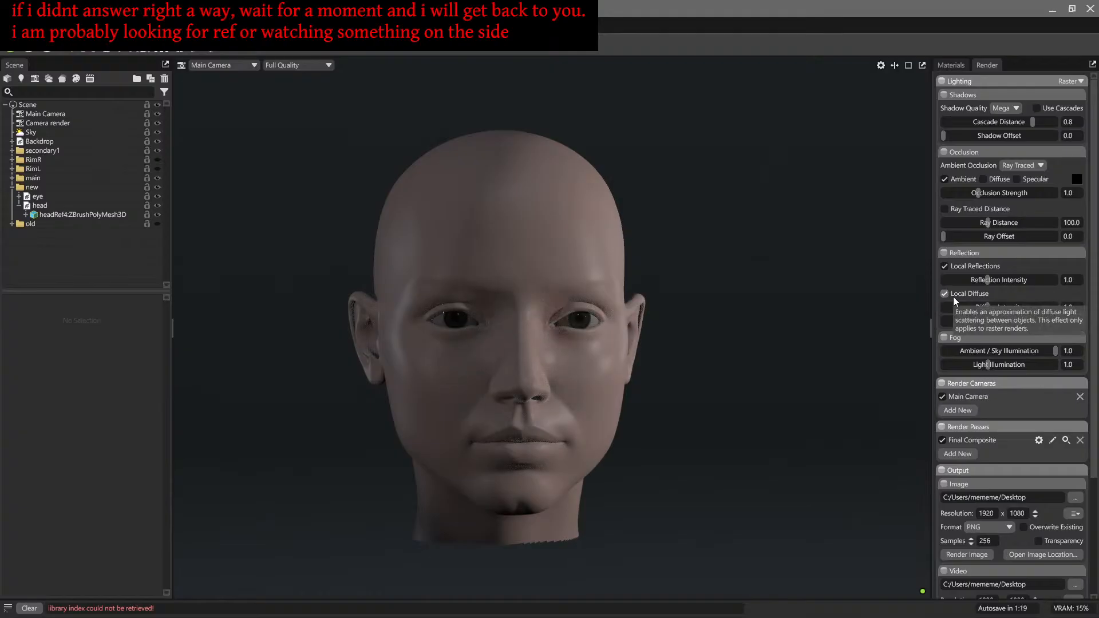
click(953, 297)
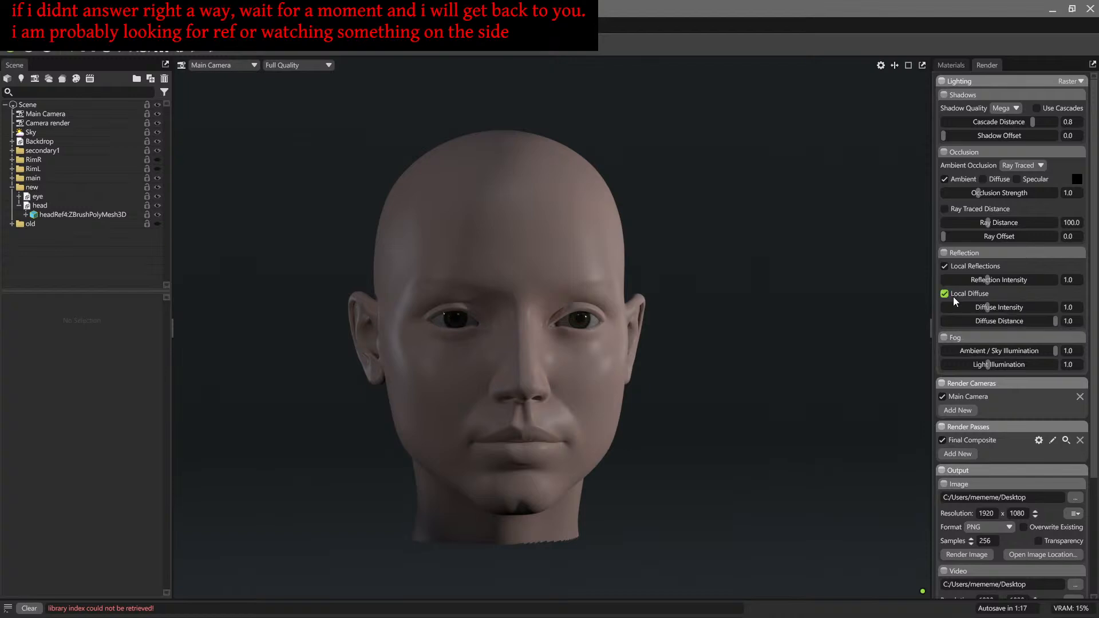
click(953, 297)
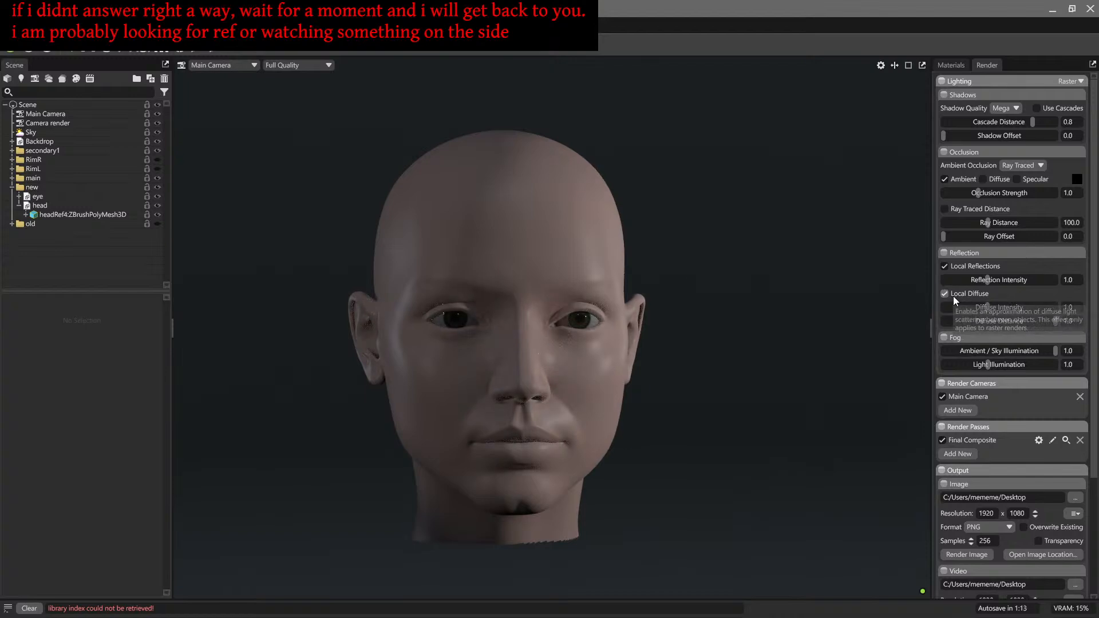
click(953, 296)
click(953, 293)
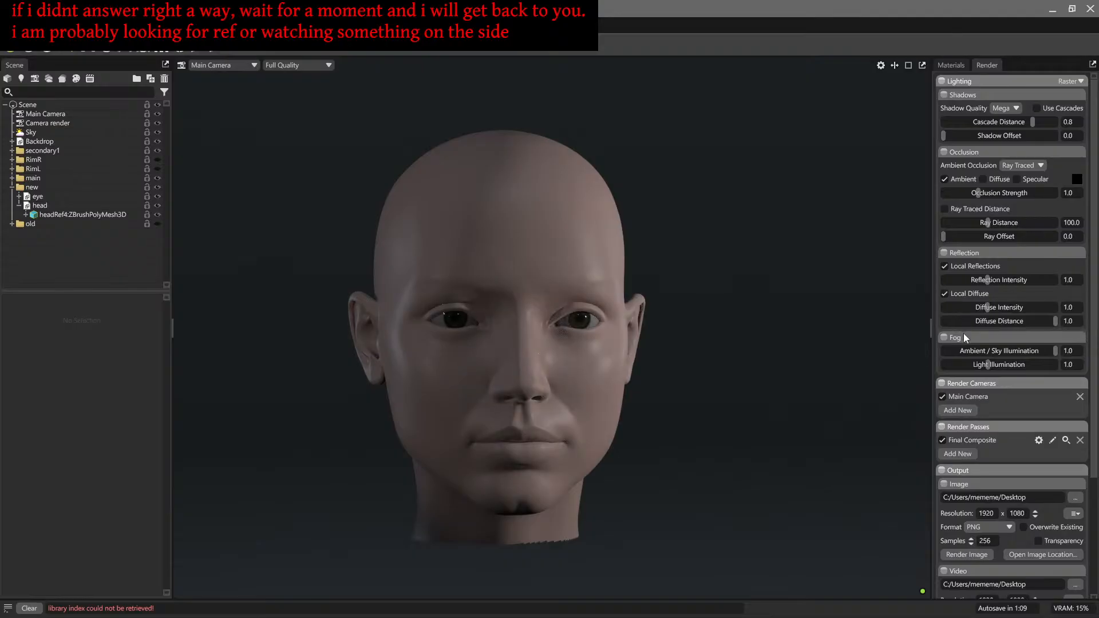
Step: Set the Local Diffuse intensity to 0.369 and distance to 0.622, keeping the fog's Ambient / Sky Illumination at 1.0
drag(988, 308, 1014, 321)
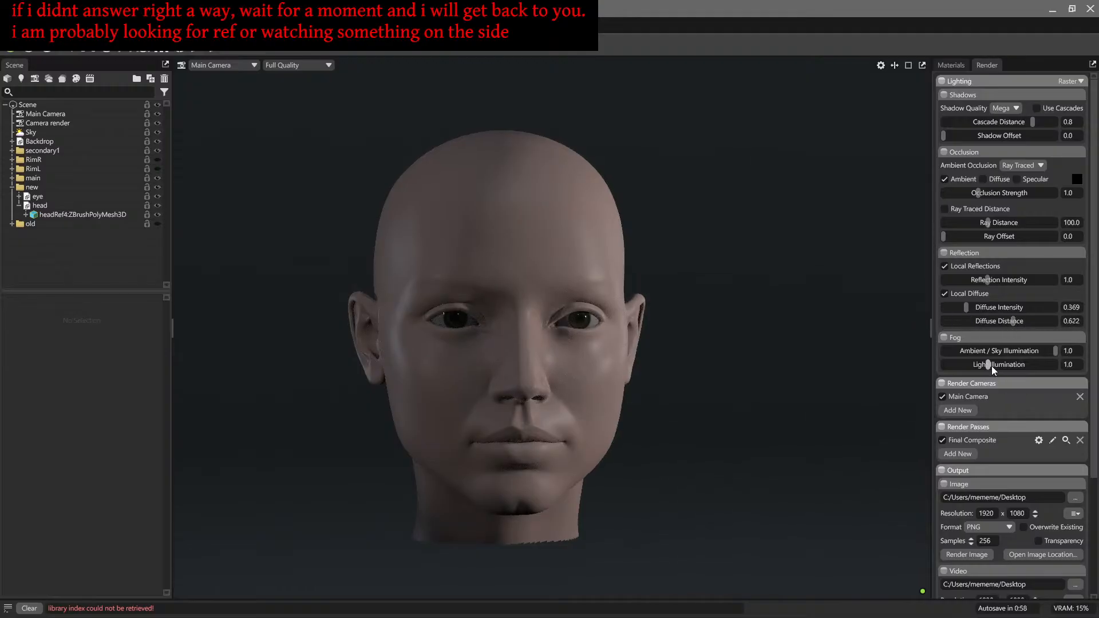
click(950, 338)
click(948, 337)
scroll(1012, 412, down, 1)
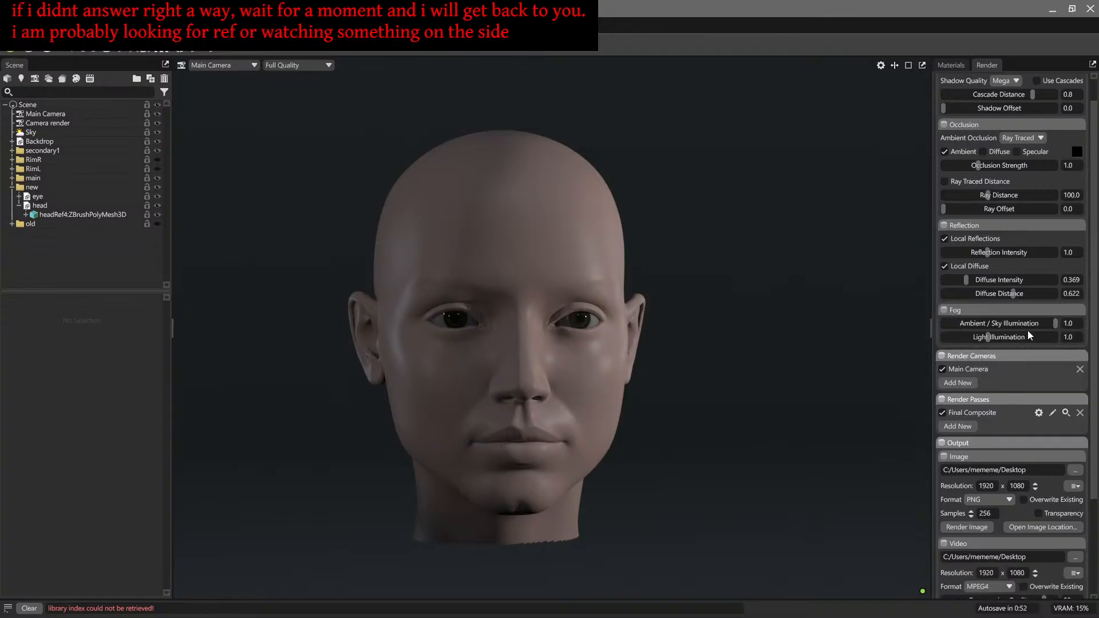
drag(1030, 324, 1056, 324)
scroll(990, 388, down, 2)
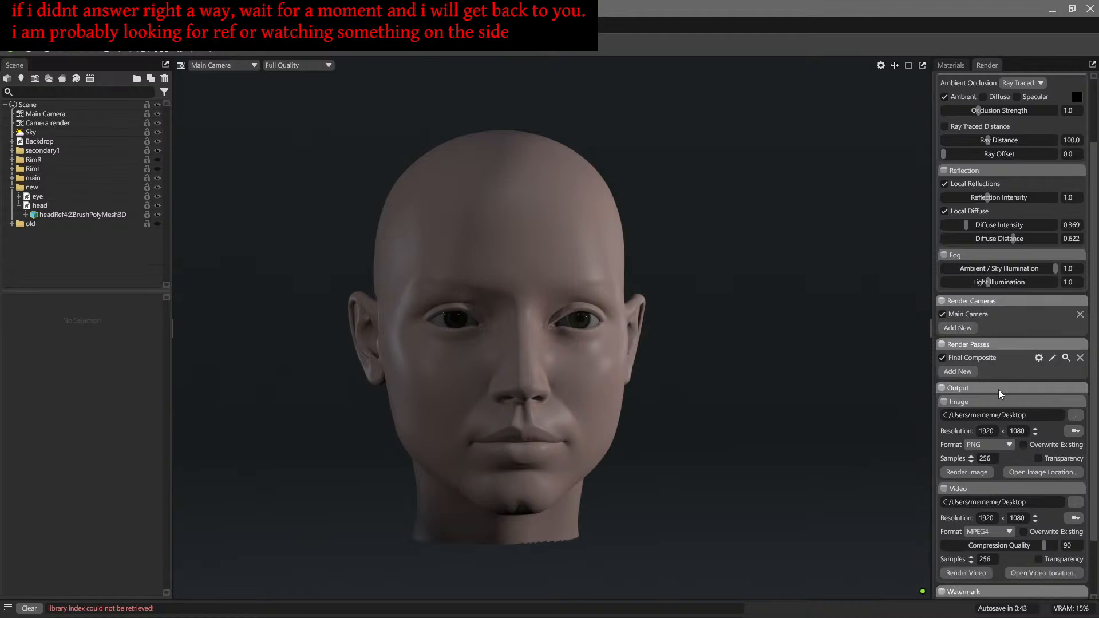
scroll(979, 379, down, 3)
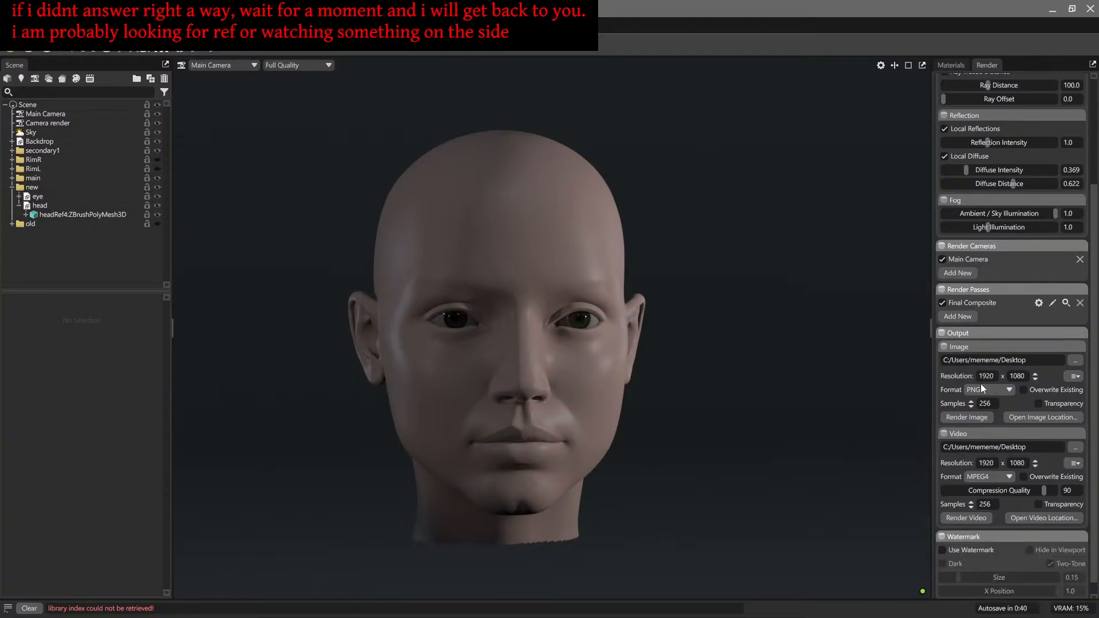
scroll(984, 385, up, 6)
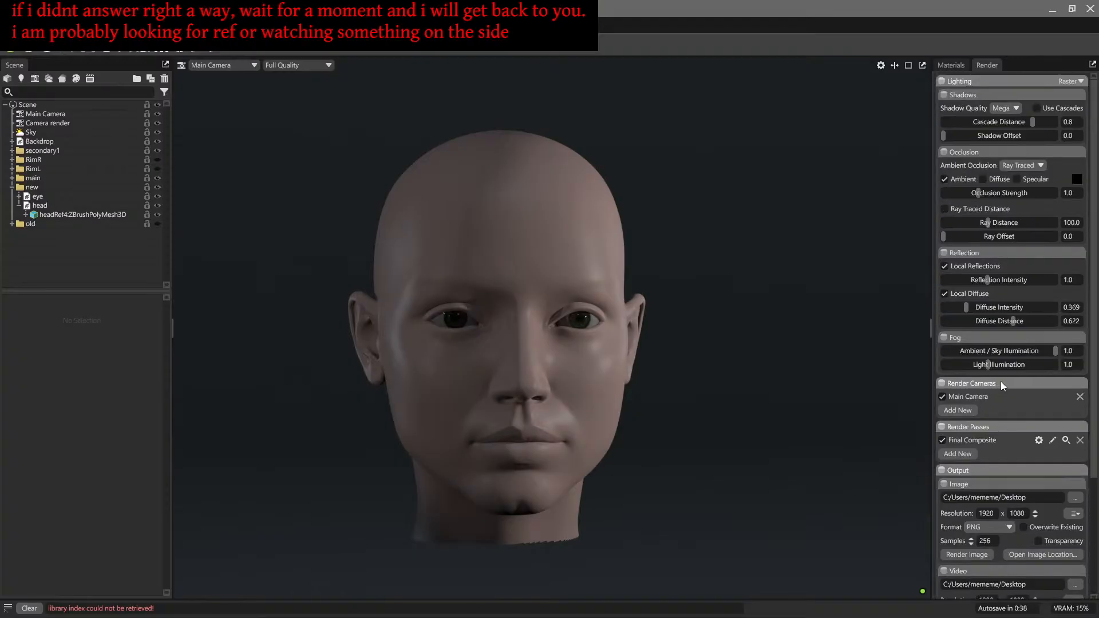
Step: Collapse the Shadows, Occlusion, Reflection, Fog, Render Cameras and Render Passes groups in the render settings
click(990, 95)
click(981, 108)
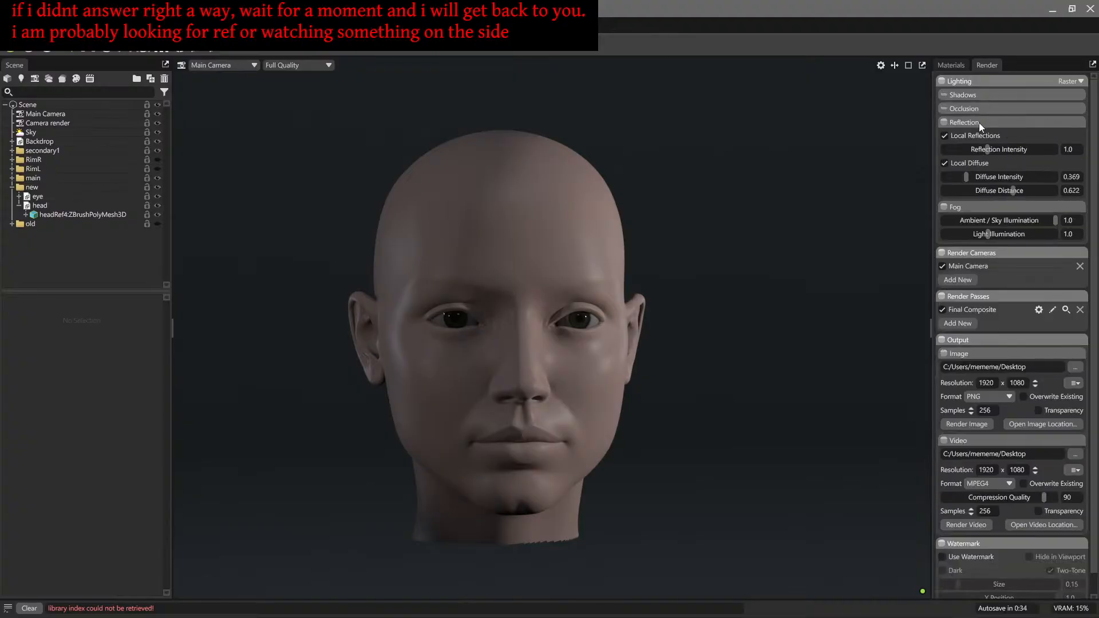
click(979, 122)
click(980, 136)
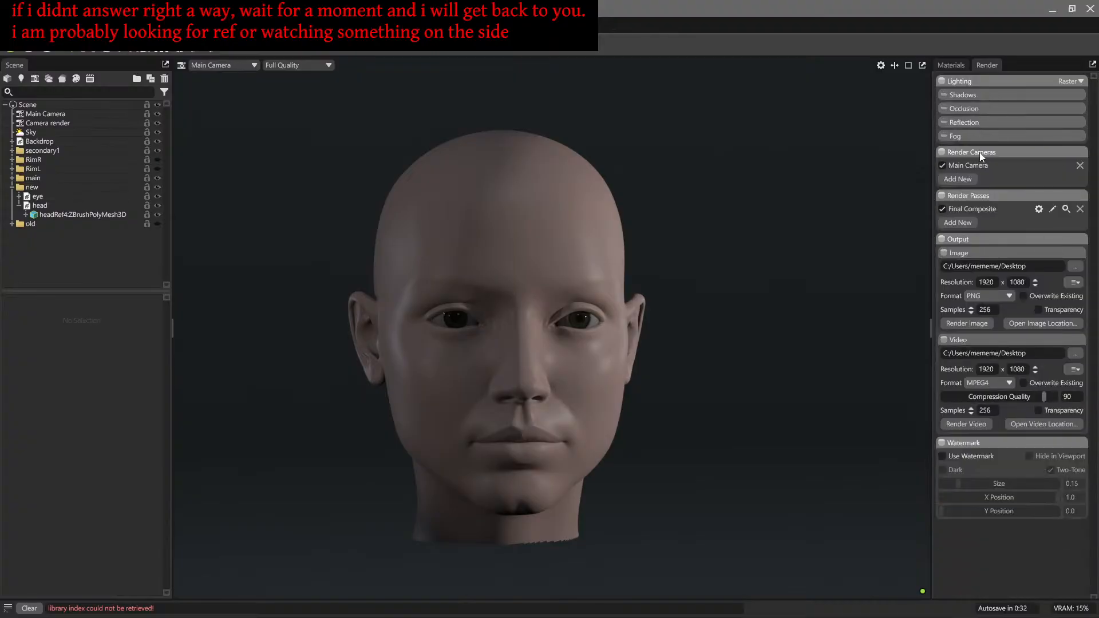
click(1000, 155)
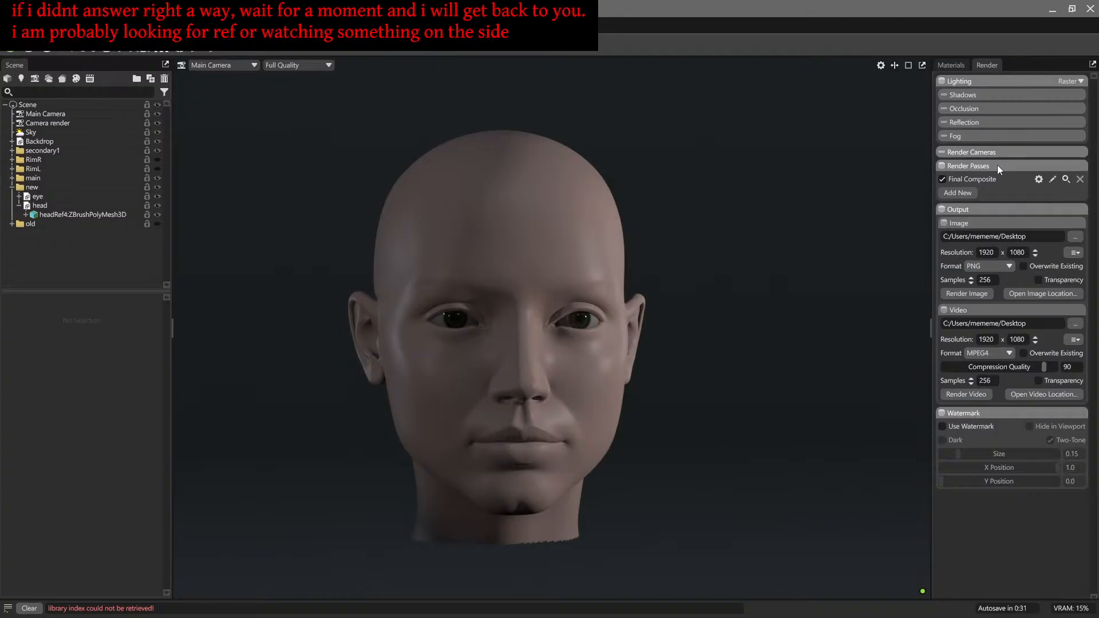
click(997, 166)
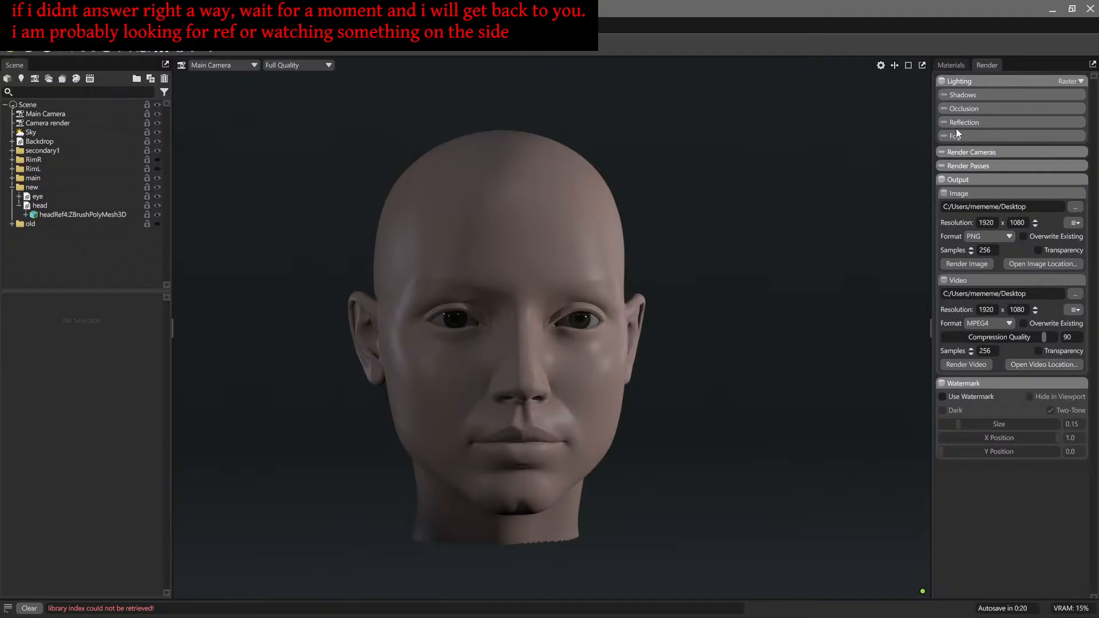
click(989, 82)
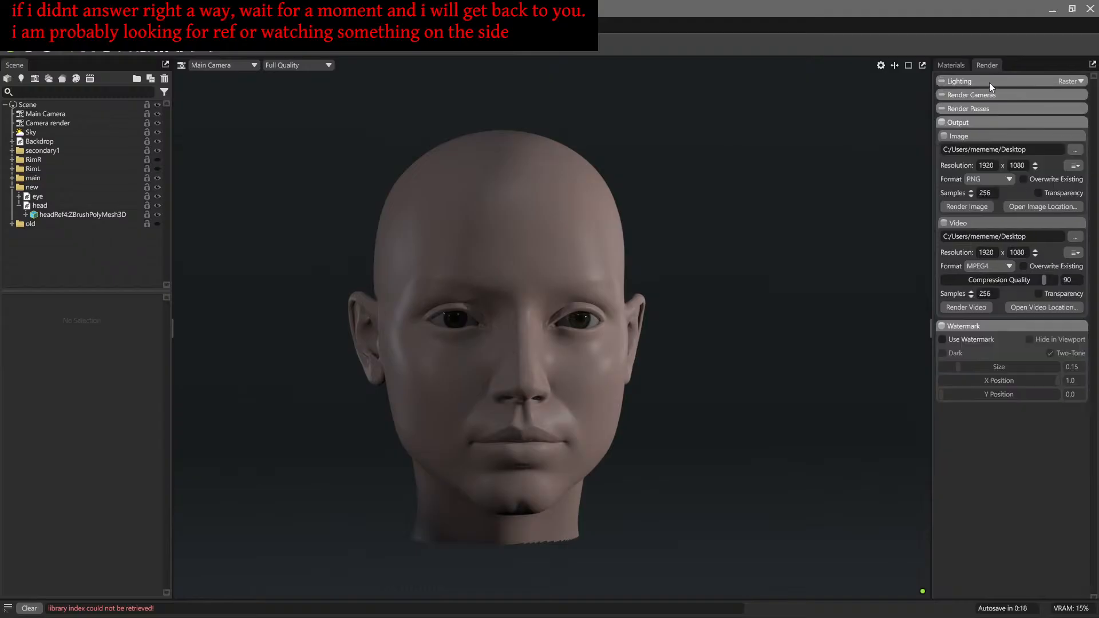
click(989, 82)
Step: Expand the shadow settings, compare shadow quality levels while keeping Mega with a 0.0 offset, and expand the occlusion settings
click(974, 95)
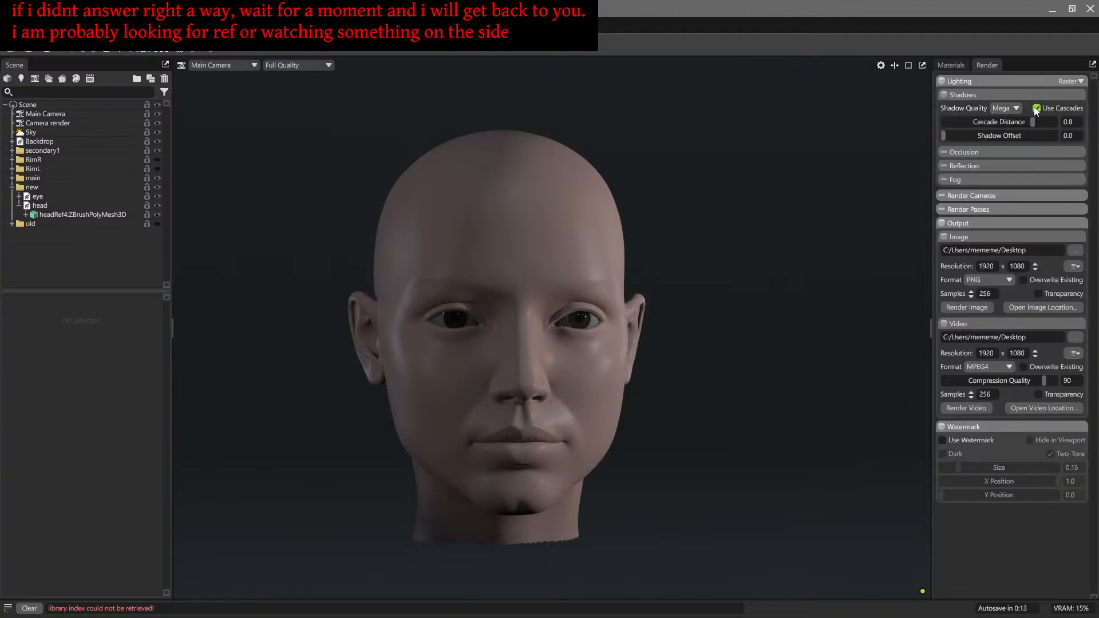
click(1006, 108)
click(1011, 131)
click(1006, 110)
click(1010, 140)
mouse_move(944, 136)
mouse_down()
mouse_move(1031, 136)
mouse_move(845, 141)
mouse_up()
click(985, 153)
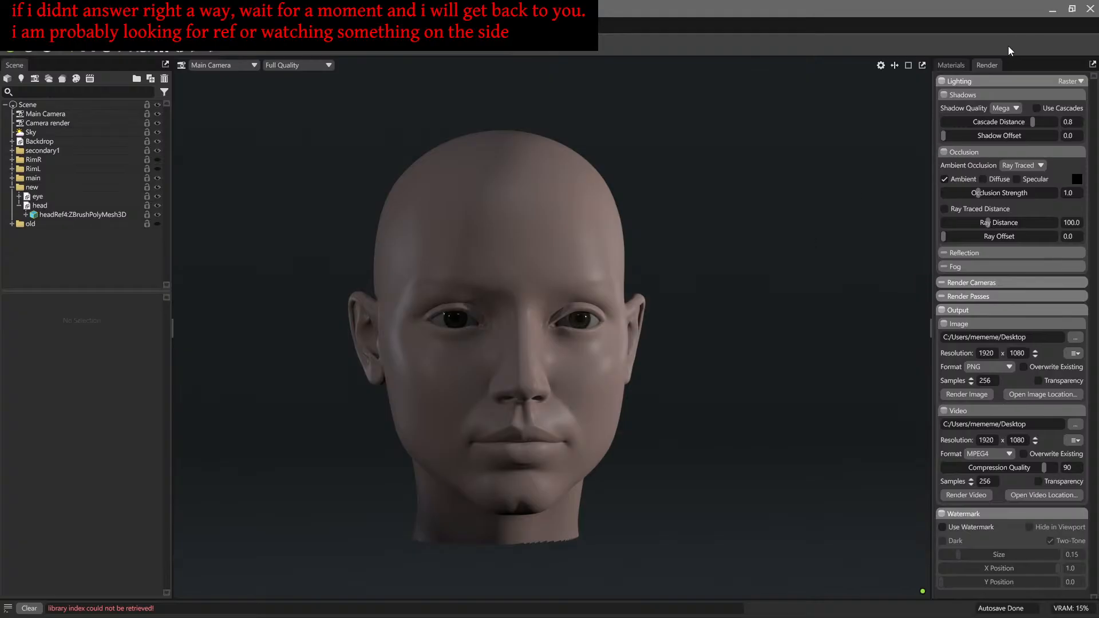
Step: Switch to ZBrush and reshape the cheek fold beside the nose and mouth with the Move brush, adjusting its draw size
click(1052, 10)
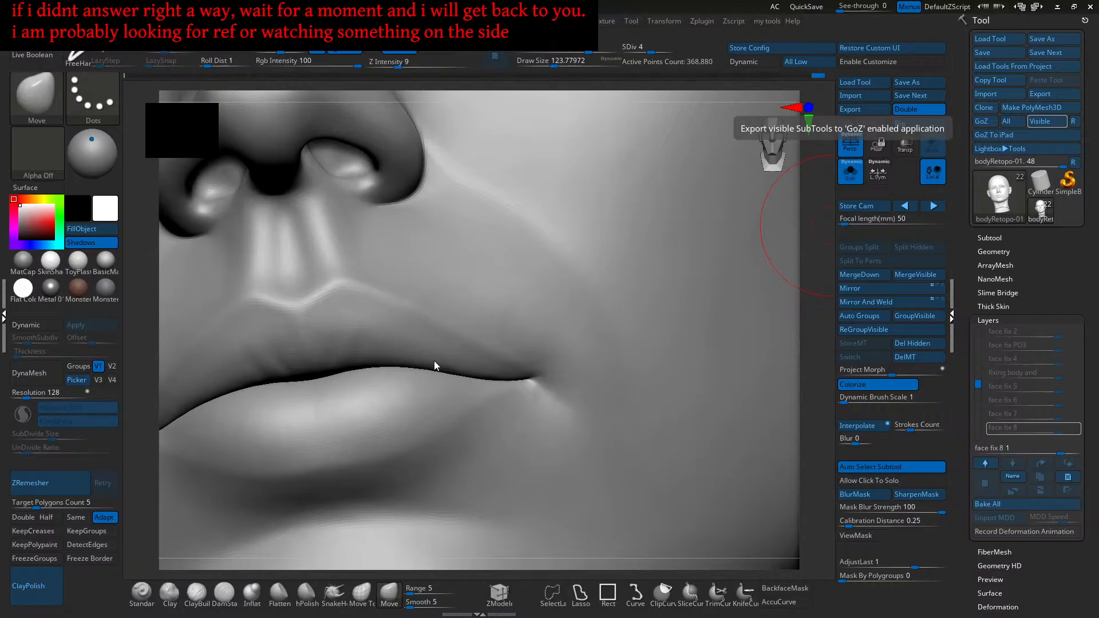
key(f)
mouse_move(534, 345)
ctrl+right_down()
mouse_move(577, 382)
mouse_move(588, 373)
ctrl+right_up()
ctrl+right_drag(576, 323, 583, 331)
key(s)
click(572, 333)
drag(536, 319, 537, 313)
right_drag(564, 327, 552, 326)
drag(538, 326, 524, 303)
drag(561, 334, 569, 345)
mouse_move(569, 346)
right_down()
mouse_move(572, 334)
mouse_move(564, 346)
right_up()
key(s)
click(573, 336)
key(s)
click(564, 346)
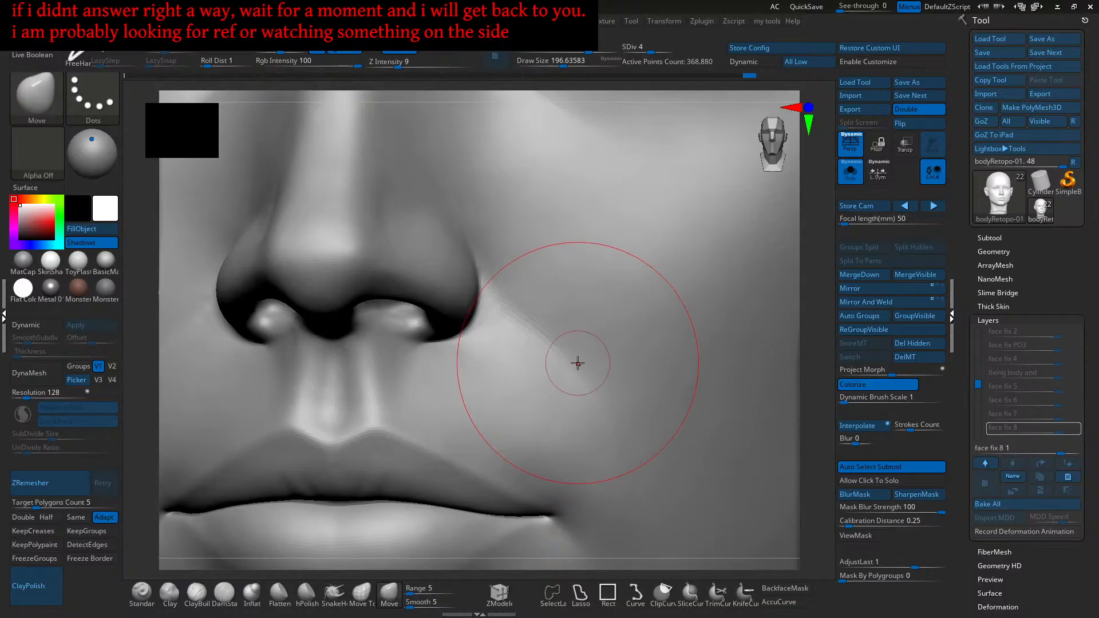
Step: Adjust the side contour of the face in front of the ear using the Move brush at a draw size of about 250
mouse_move(577, 363)
right_down()
mouse_move(608, 358)
mouse_move(626, 381)
mouse_move(628, 366)
mouse_move(658, 393)
mouse_move(416, 422)
mouse_move(429, 397)
mouse_move(418, 405)
right_up()
alt+right_drag(369, 341, 384, 348)
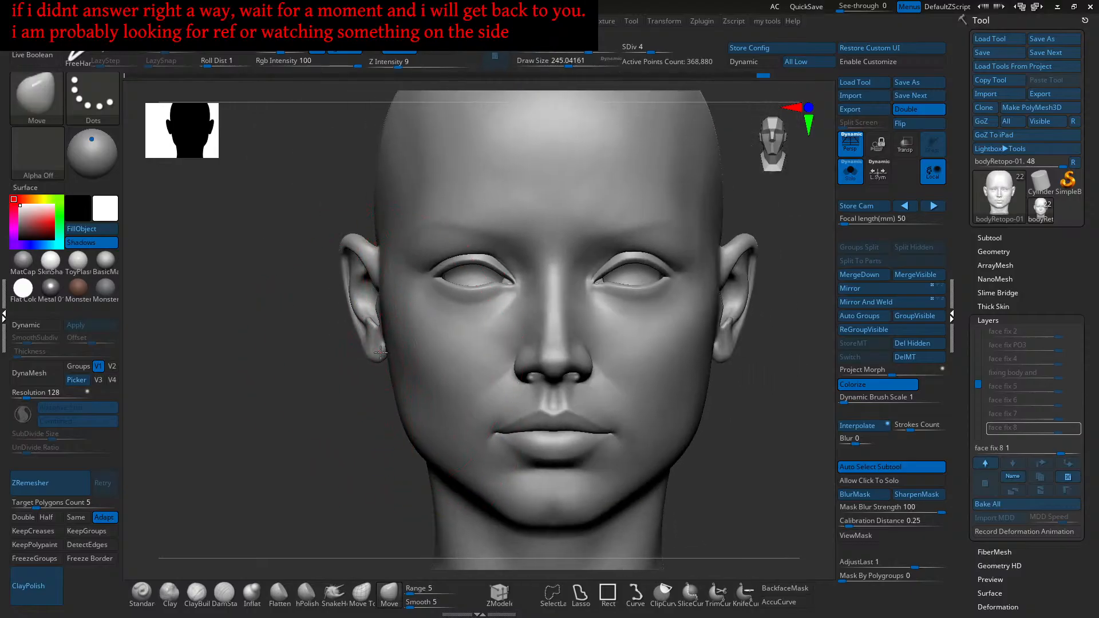
ctrl+right_drag(388, 354, 400, 383)
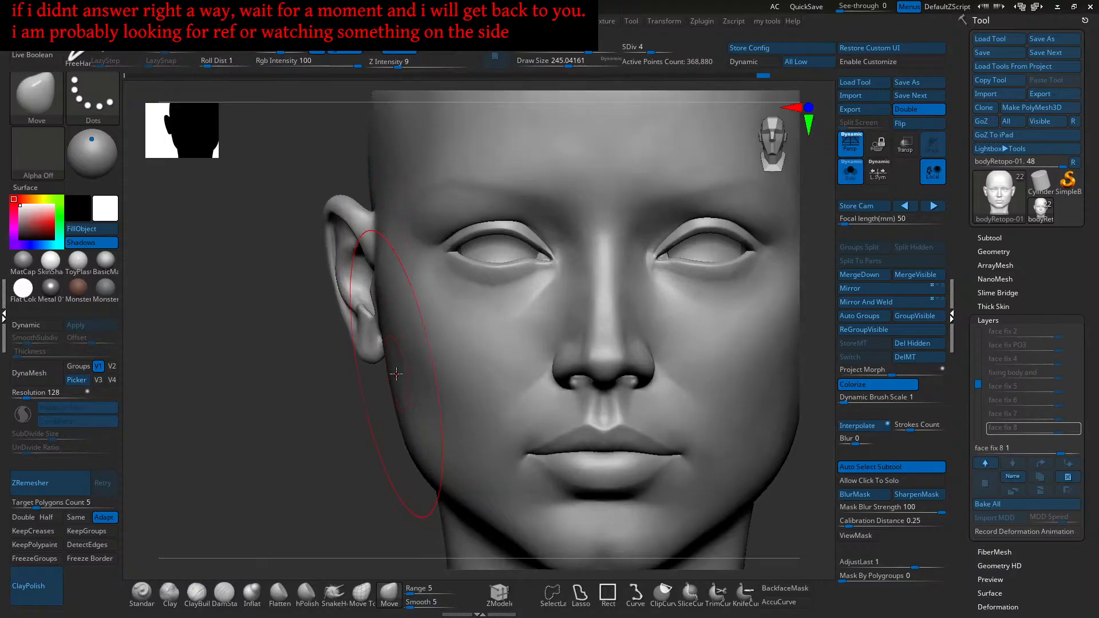
key(s)
drag(407, 384, 404, 384)
alt+right_drag(401, 302, 403, 334)
key(s)
drag(397, 321, 400, 321)
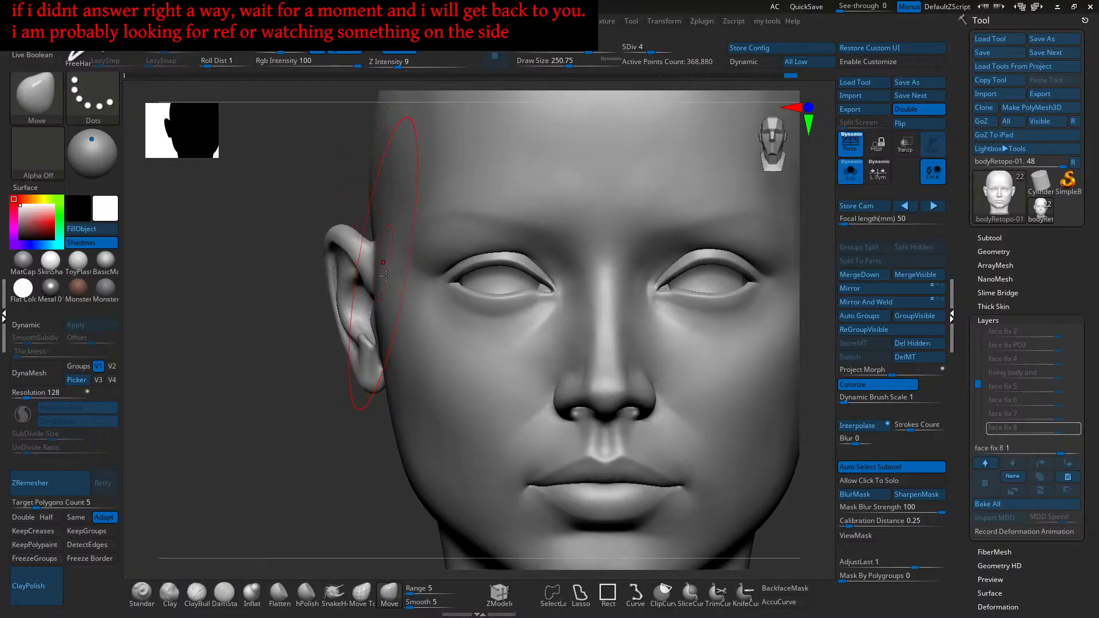
mouse_move(413, 351)
ctrl+right_down()
mouse_move(453, 342)
mouse_move(337, 354)
ctrl+right_up()
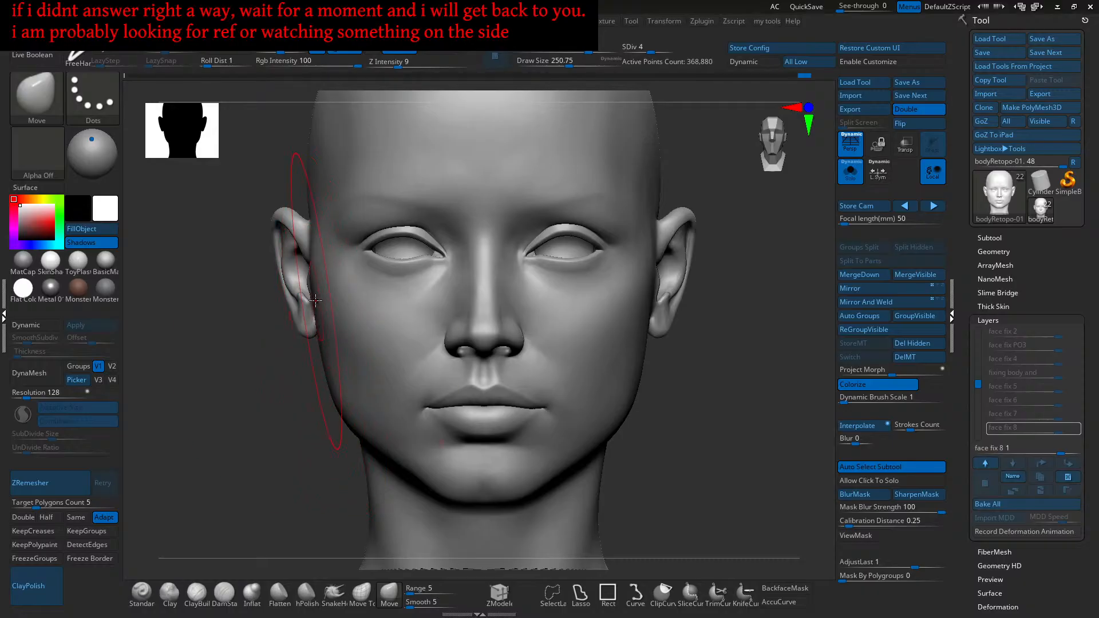
Step: Refine the side of the cheek in front of the ear with the Clay brush at Z Intensity 1
mouse_move(312, 285)
right_down()
mouse_move(336, 296)
mouse_move(318, 324)
mouse_move(278, 326)
mouse_move(336, 302)
mouse_move(366, 324)
right_up()
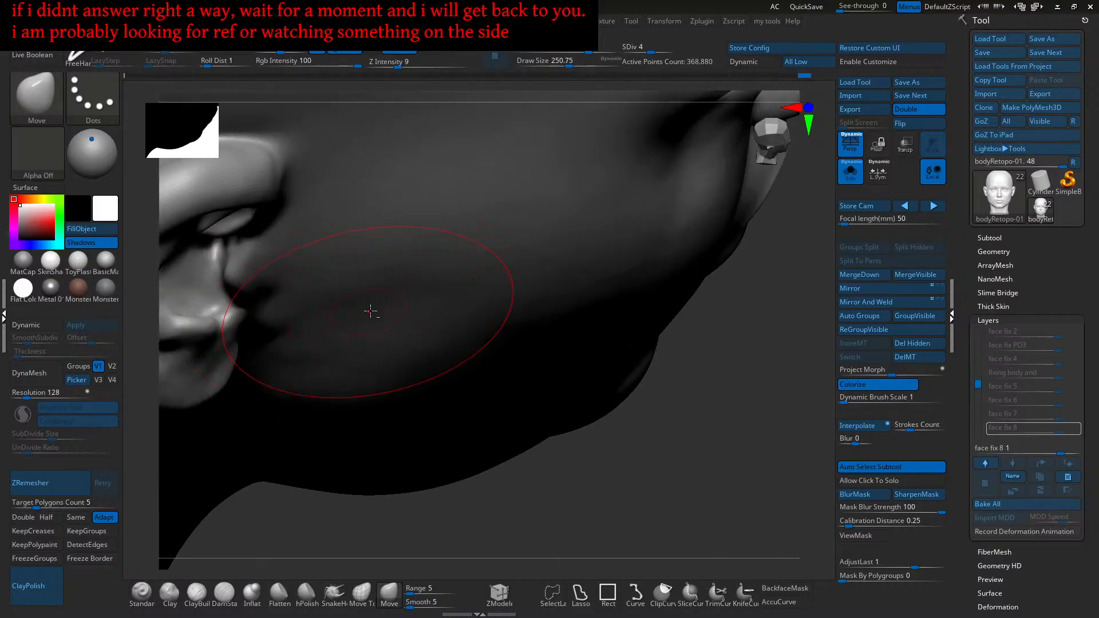
mouse_move(380, 311)
ctrl+right_down()
mouse_move(388, 324)
mouse_move(411, 308)
ctrl+right_up()
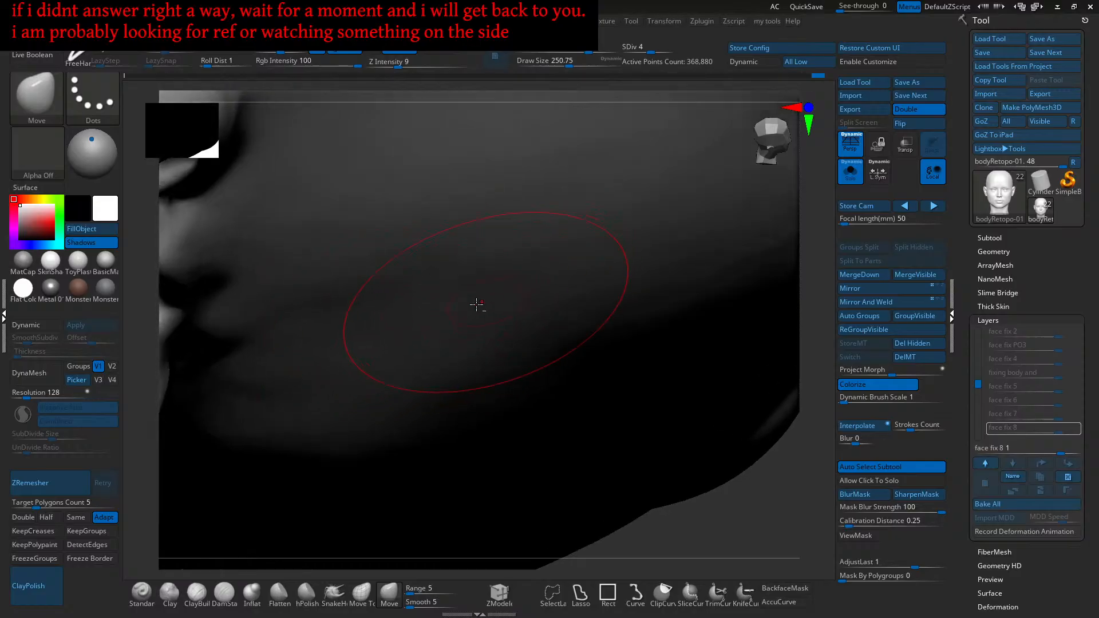
mouse_move(353, 327)
right_down()
mouse_move(372, 329)
mouse_move(366, 342)
right_up()
click(170, 591)
text(1)
key(Return)
key(s)
drag(369, 325, 365, 325)
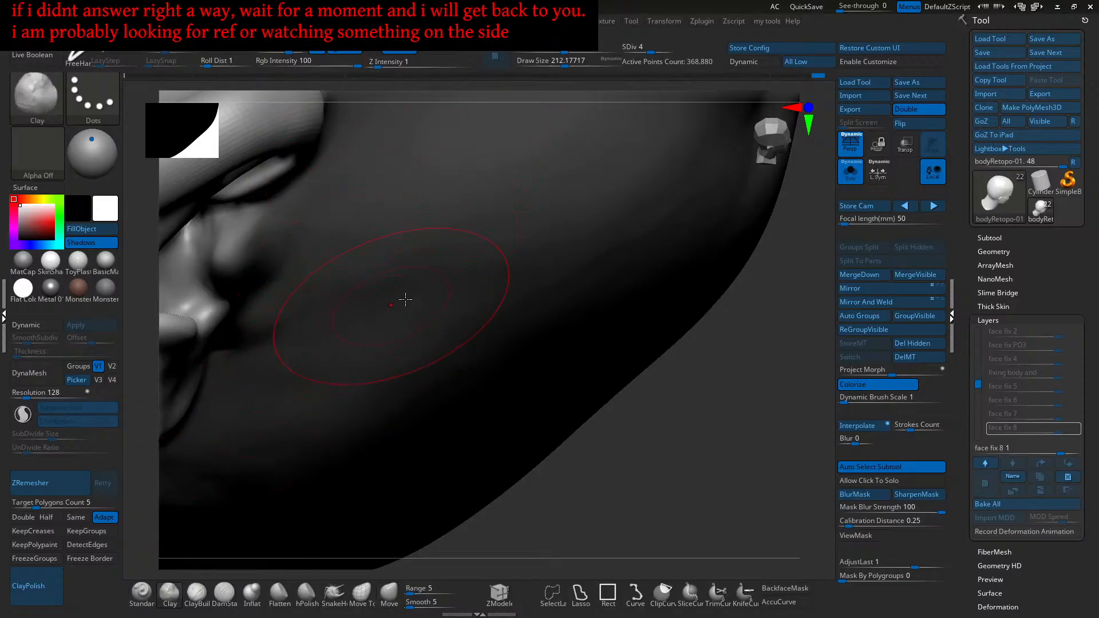
mouse_move(419, 326)
right_down()
mouse_move(441, 296)
mouse_move(437, 360)
mouse_move(466, 306)
right_up()
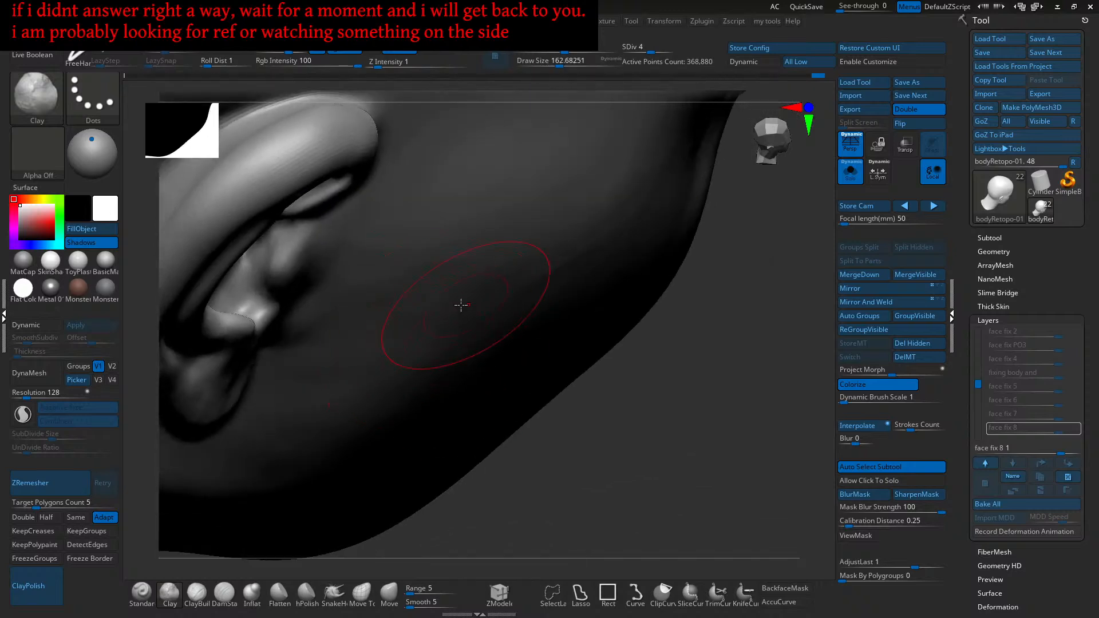
Step: Even out the surface around the earlobe and back of the jaw with the Clay brush, and return to the front view
right_drag(357, 298, 387, 299)
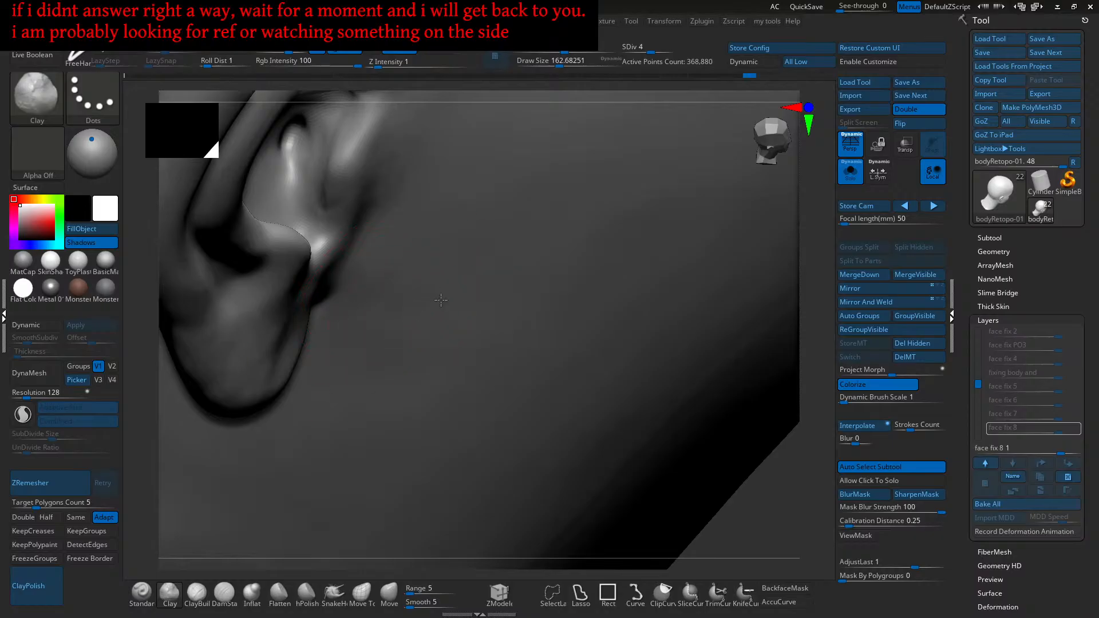
right_drag(359, 364, 391, 338)
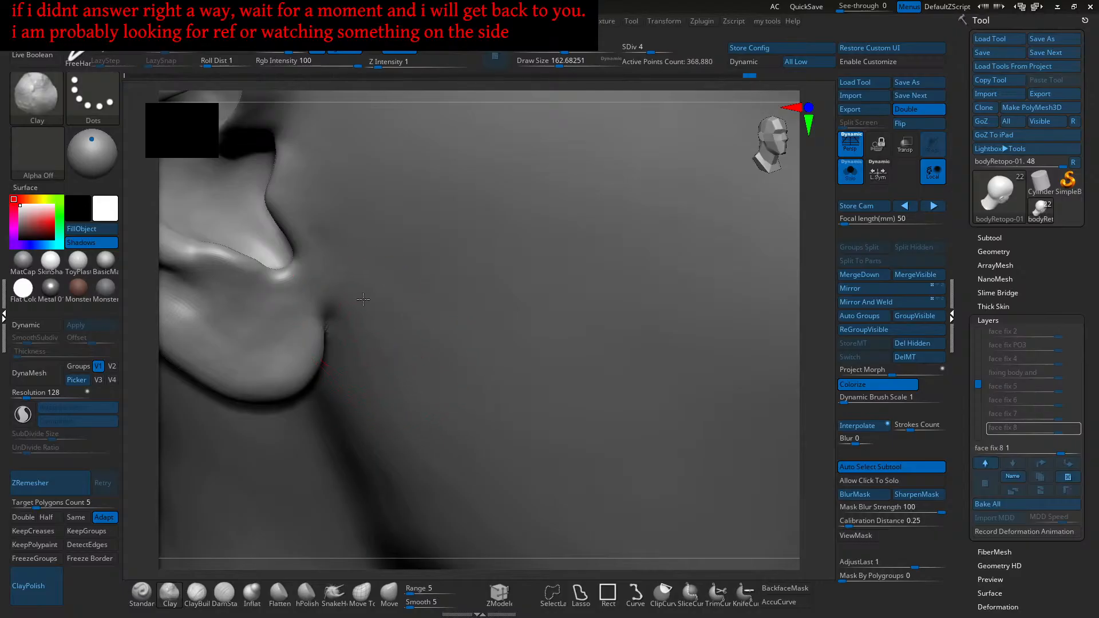
right_drag(467, 326, 412, 346)
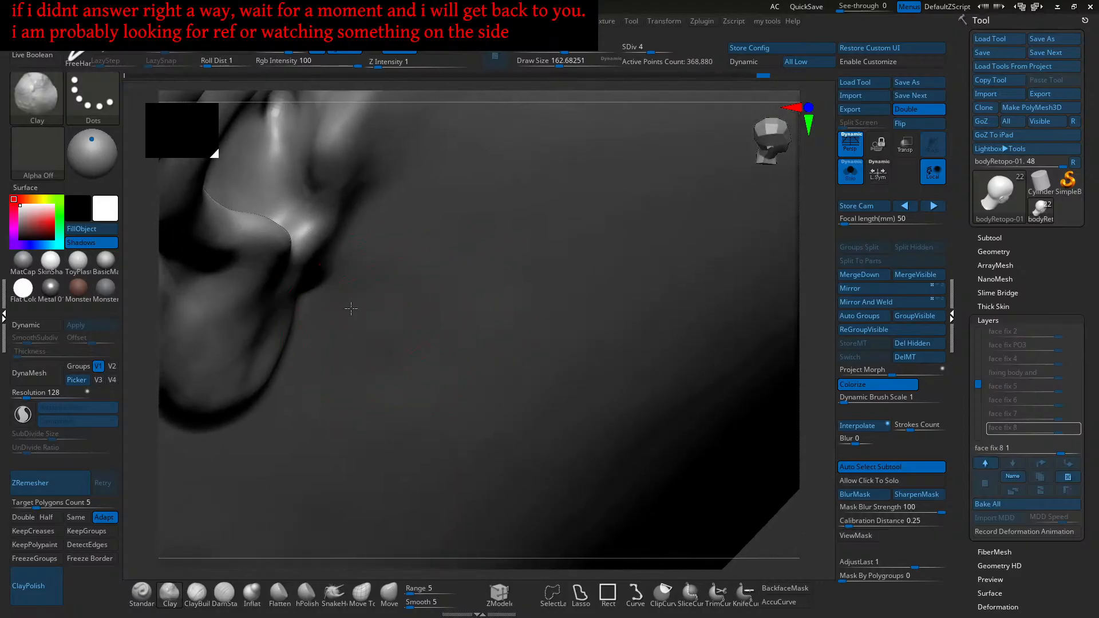
right_drag(368, 286, 428, 276)
right_drag(358, 337, 416, 331)
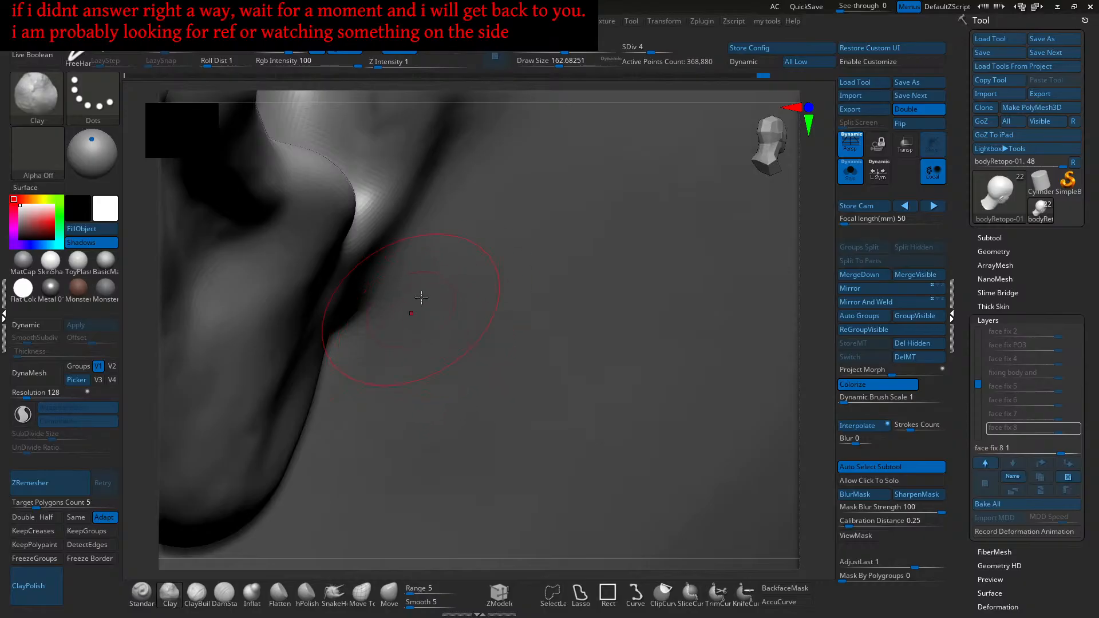
right_drag(363, 358, 473, 260)
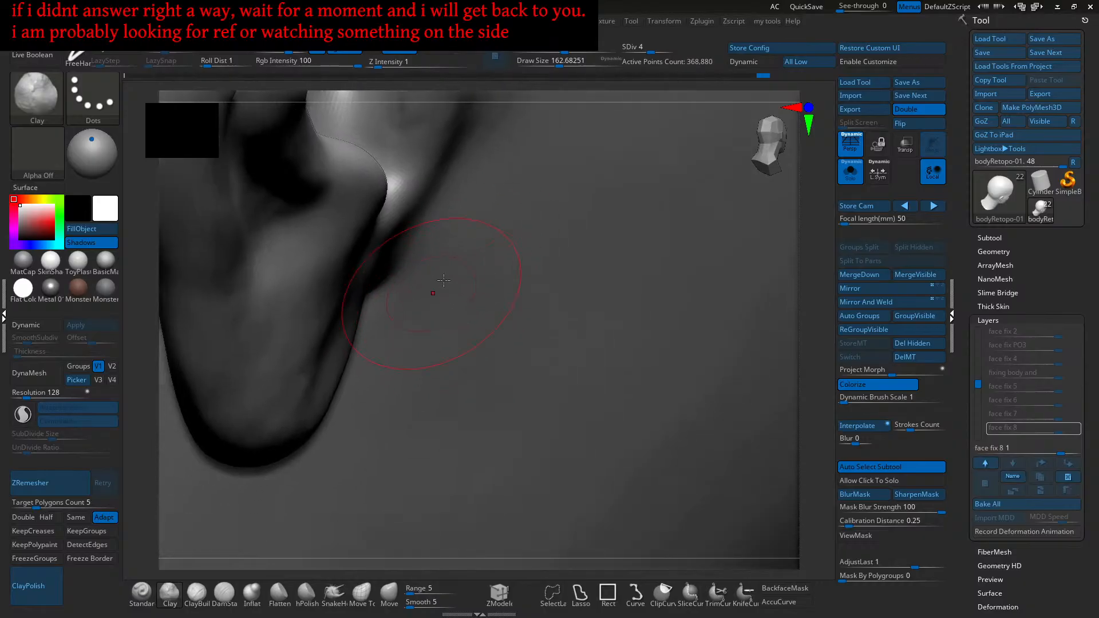
mouse_move(405, 342)
right_down()
mouse_move(429, 384)
mouse_move(358, 321)
mouse_move(343, 353)
mouse_move(404, 336)
mouse_move(375, 277)
right_up()
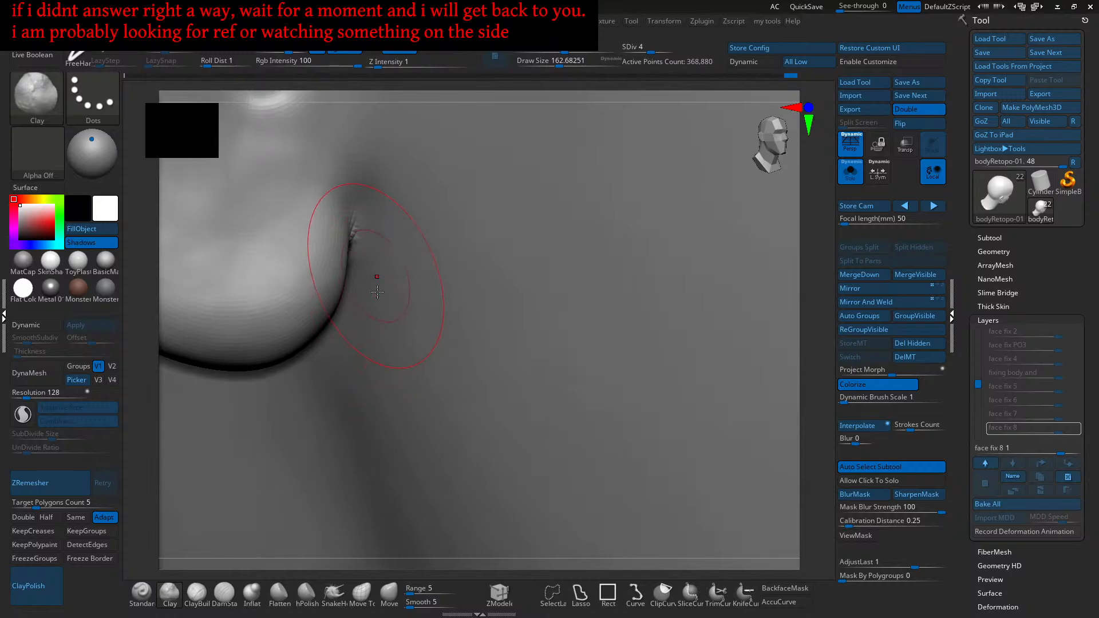
mouse_move(368, 387)
right_down()
mouse_move(355, 307)
mouse_move(368, 343)
mouse_move(458, 336)
mouse_move(406, 400)
mouse_move(419, 436)
mouse_move(388, 371)
right_up()
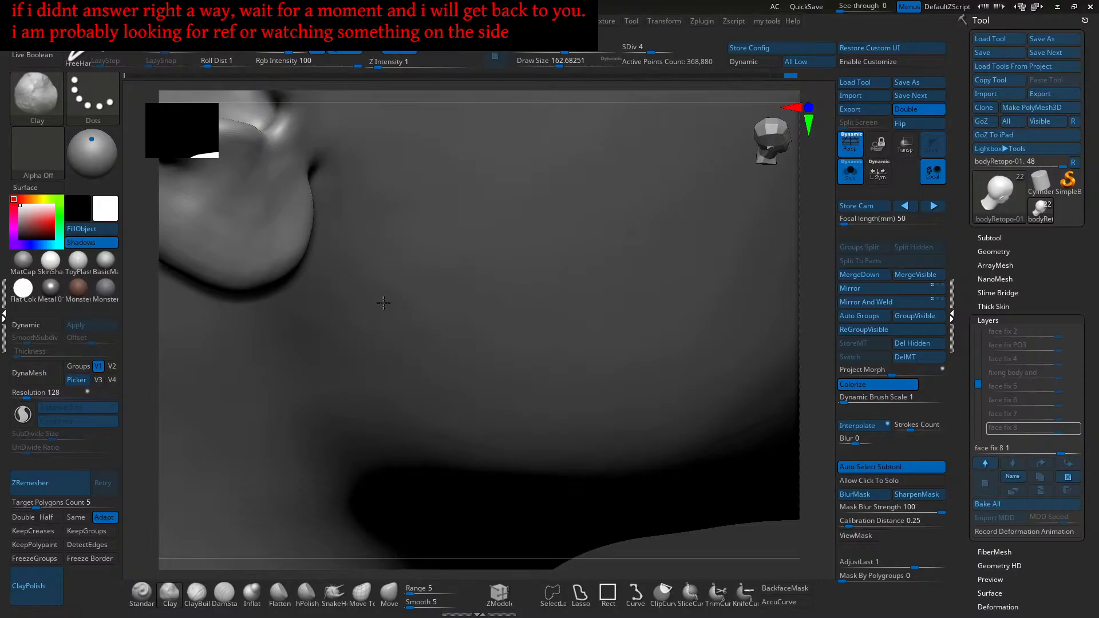
right_drag(356, 386, 433, 368)
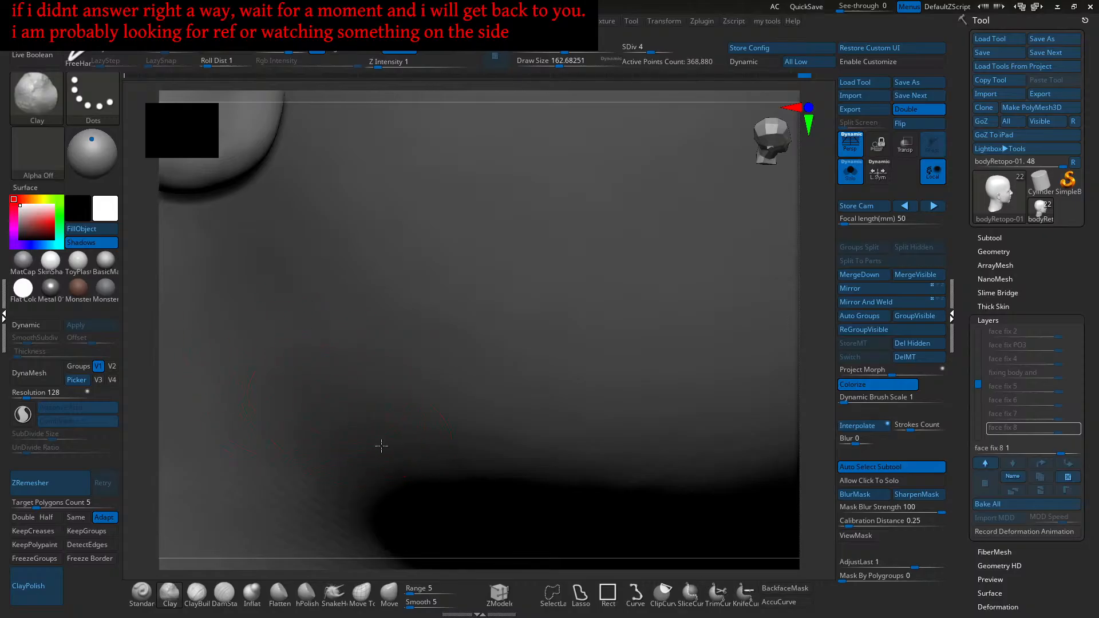
key(f)
shift+drag(365, 428, 404, 428)
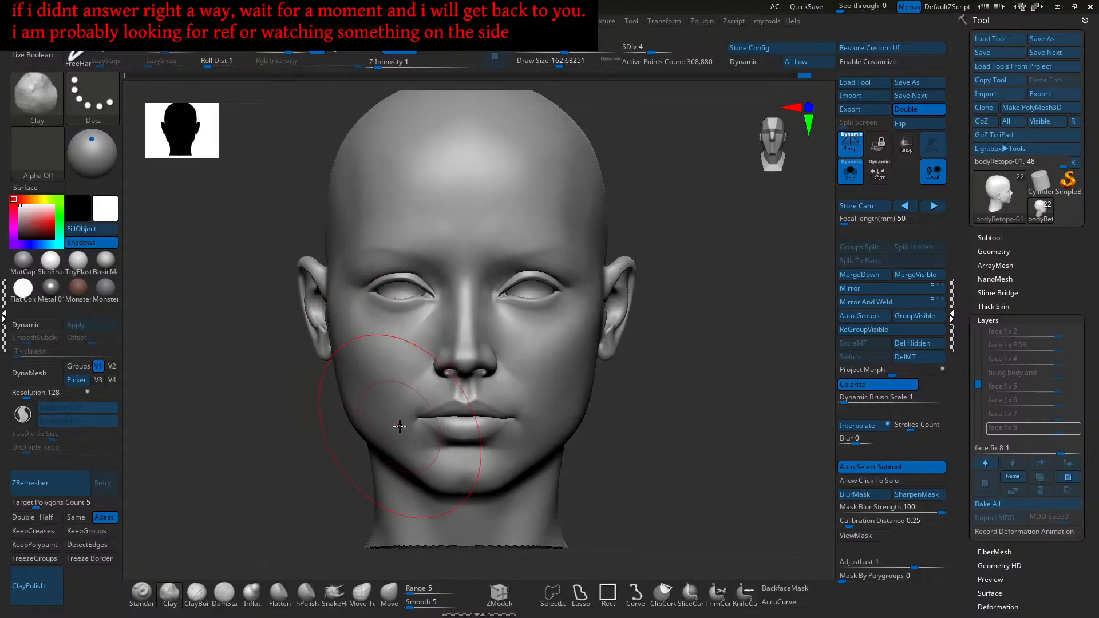
Step: Lower the head to subdivision level 2 and adjust the ear shape with the Move brush at a draw size of about 177
click(389, 594)
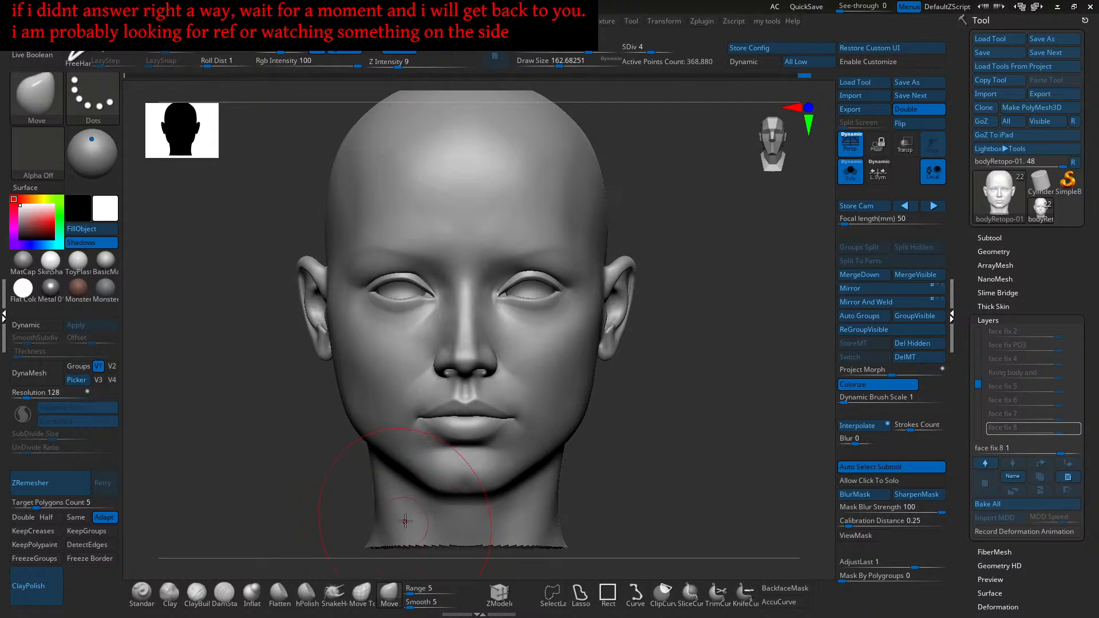
key(bracketright)
drag(635, 51, 645, 67)
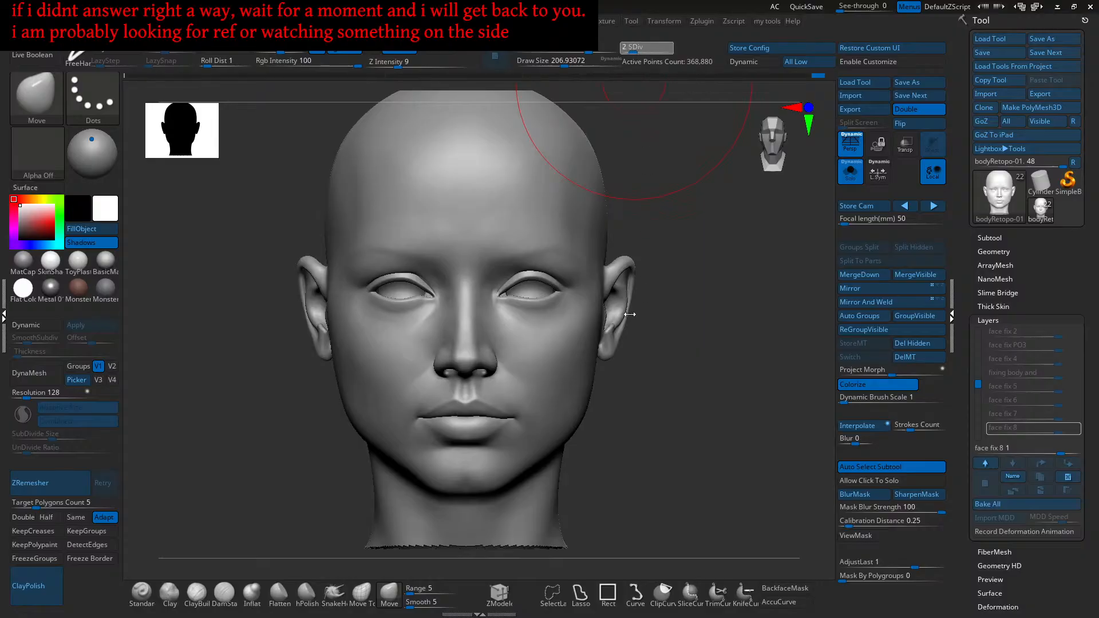
key(s)
drag(628, 311, 625, 310)
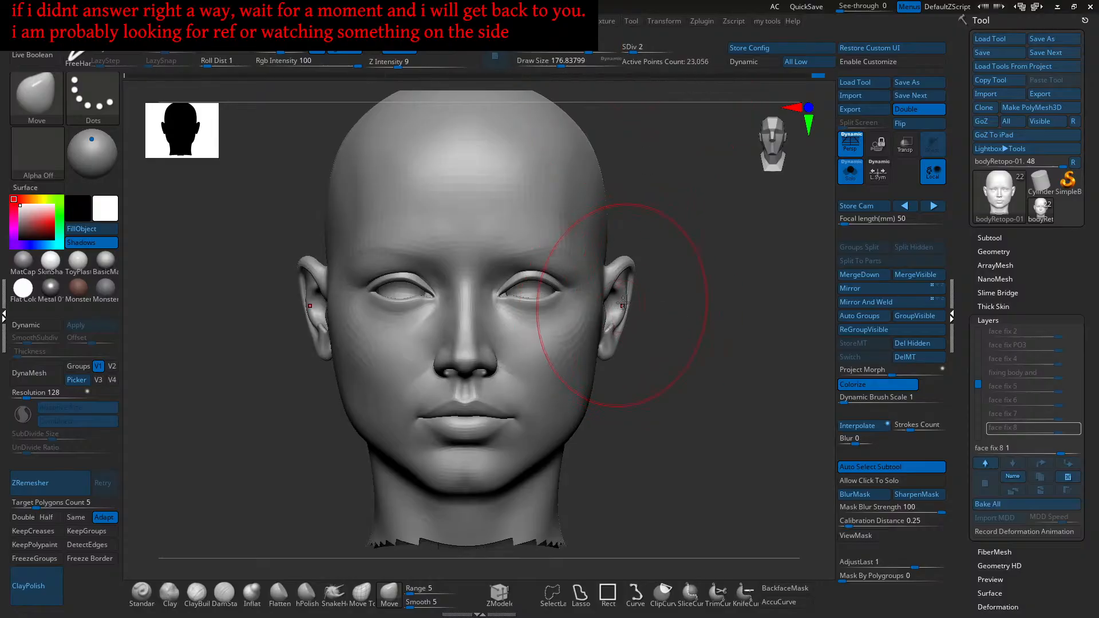
drag(609, 351, 608, 345)
mouse_move(609, 334)
ctrl+right_down()
mouse_move(606, 324)
mouse_move(532, 339)
mouse_move(596, 294)
mouse_move(601, 309)
mouse_move(597, 289)
mouse_move(616, 277)
ctrl+right_up()
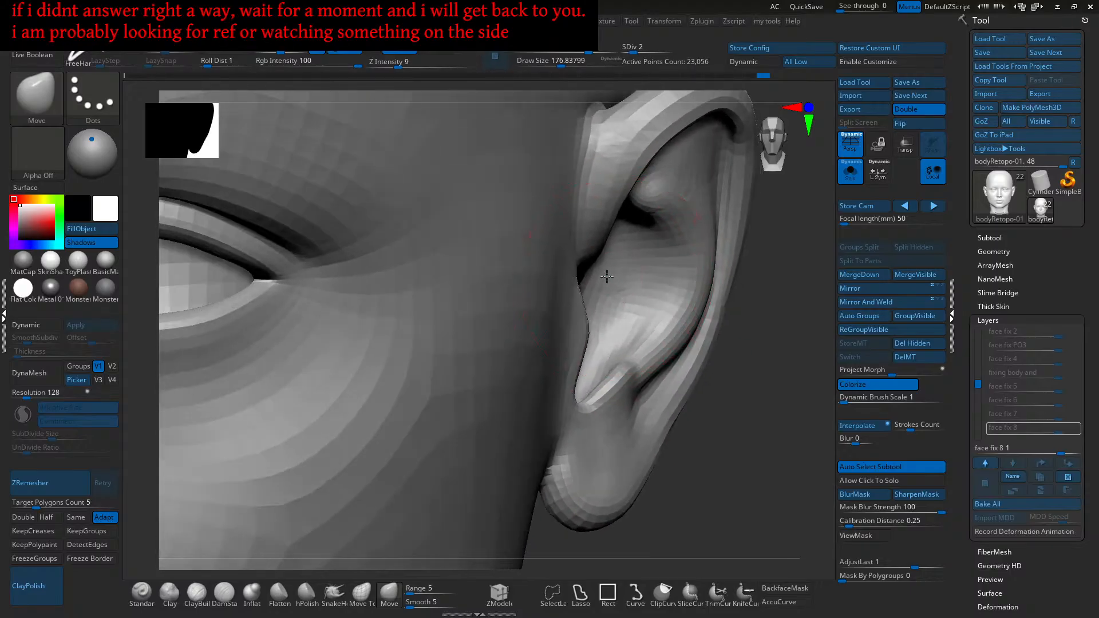
mouse_move(589, 347)
ctrl+right_down()
mouse_move(643, 275)
mouse_move(623, 284)
mouse_move(527, 245)
mouse_move(498, 275)
mouse_move(636, 334)
mouse_move(645, 263)
mouse_move(628, 309)
ctrl+right_up()
mouse_move(627, 319)
shift+right_down()
mouse_move(626, 344)
mouse_move(695, 326)
shift+right_up()
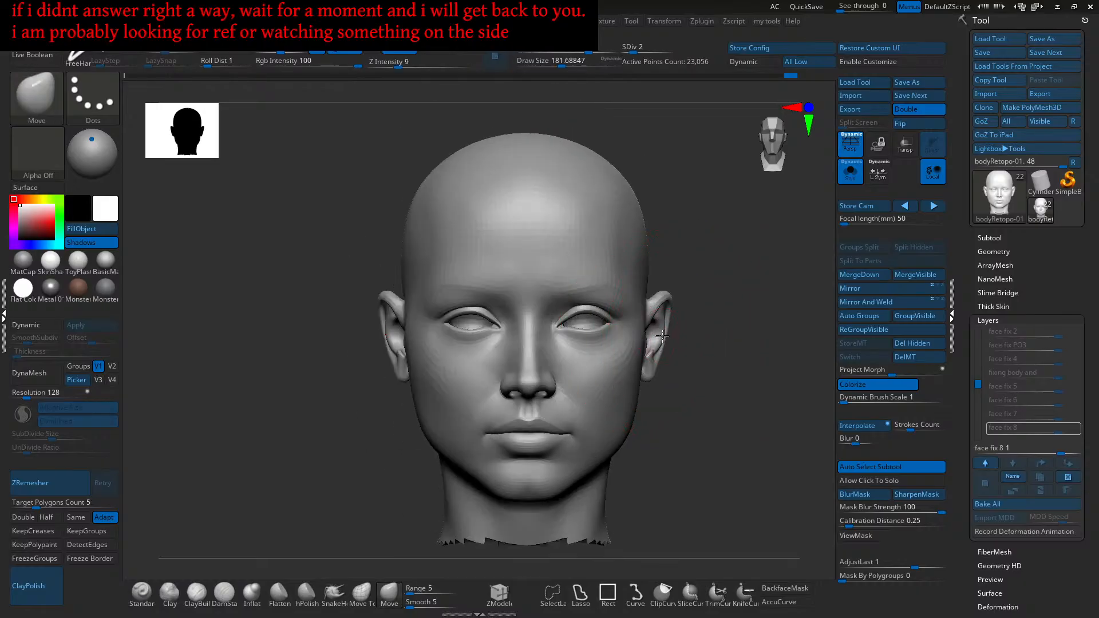
Step: Adjust the side contour of the head at the temple above the ear with the Move brush at a draw size of about 239
ctrl+right_drag(653, 368, 424, 378)
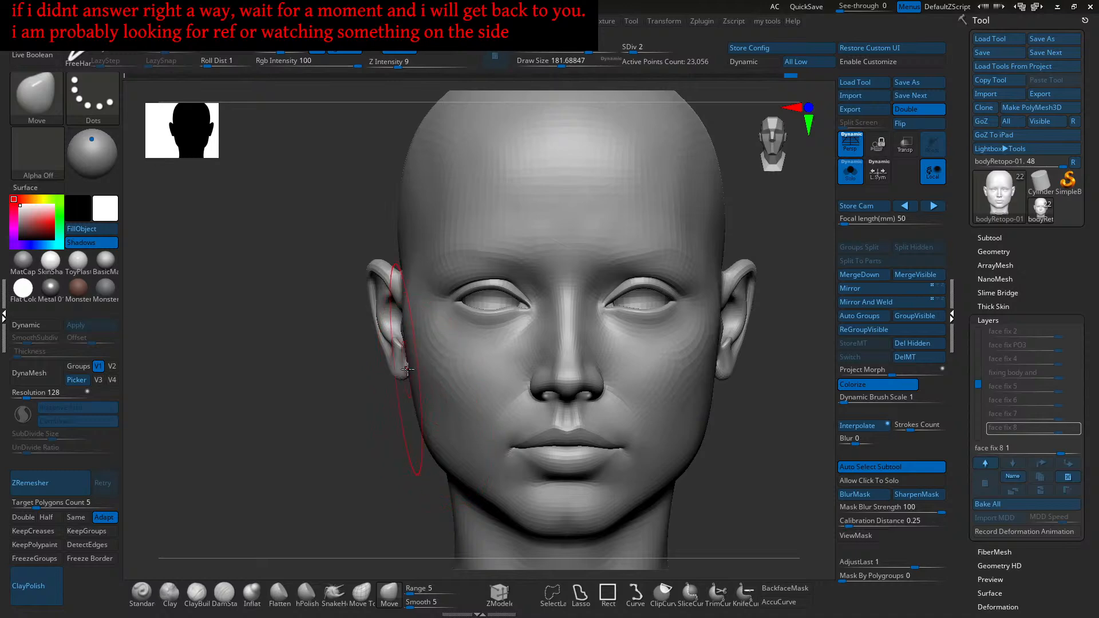
ctrl+right_drag(402, 273, 420, 231)
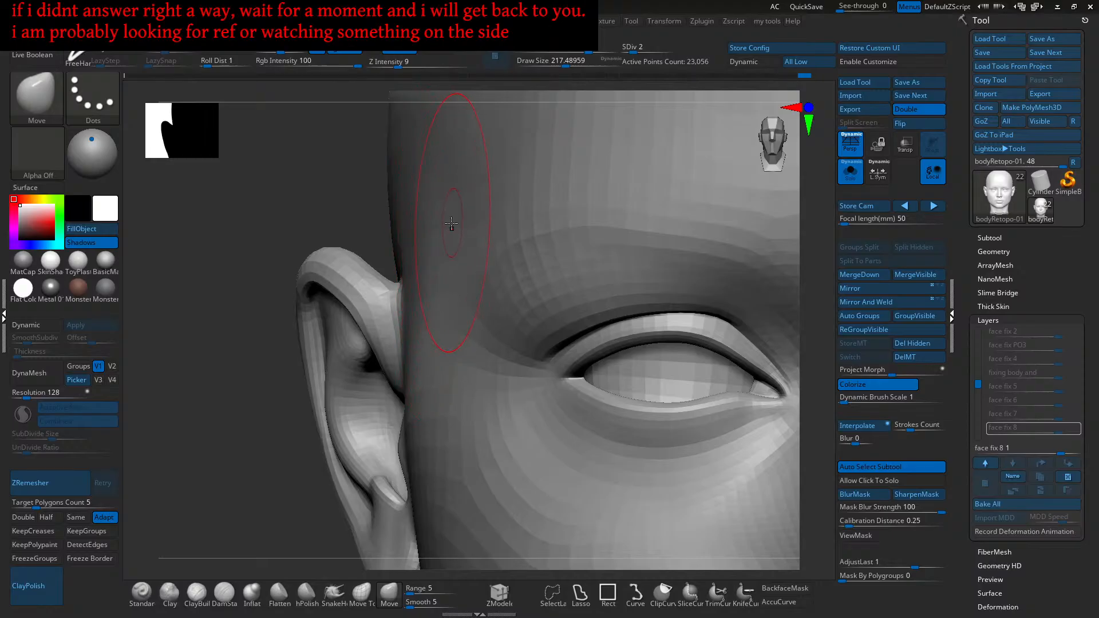
alt+right_drag(421, 216, 437, 301)
key(s)
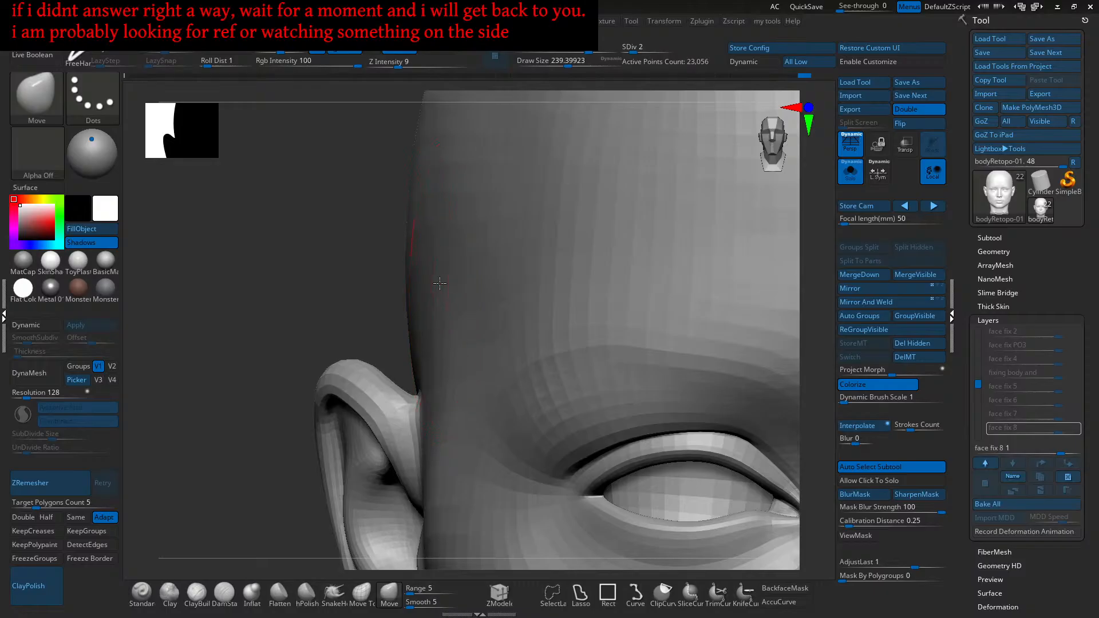
ctrl+right_drag(452, 293, 437, 228)
alt+right_drag(466, 389, 438, 241)
Step: Reshape the cheek and jaw contour below the earlobe with the Move brush at a draw size of about 228
ctrl+right_drag(441, 327, 444, 356)
key(s)
drag(444, 356, 442, 356)
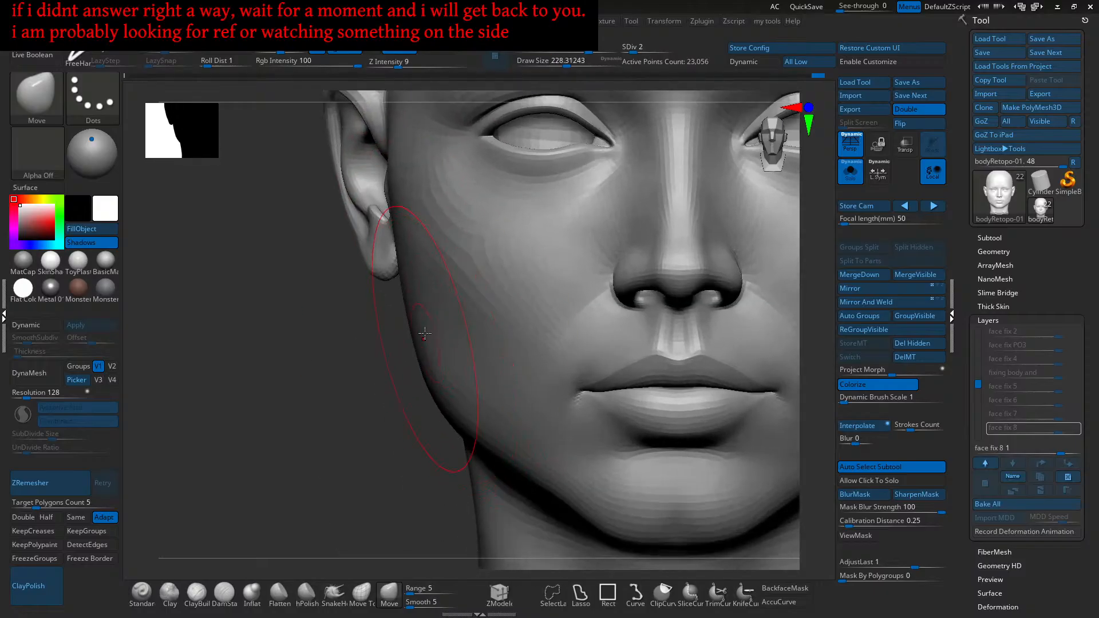
right_drag(448, 350, 452, 357)
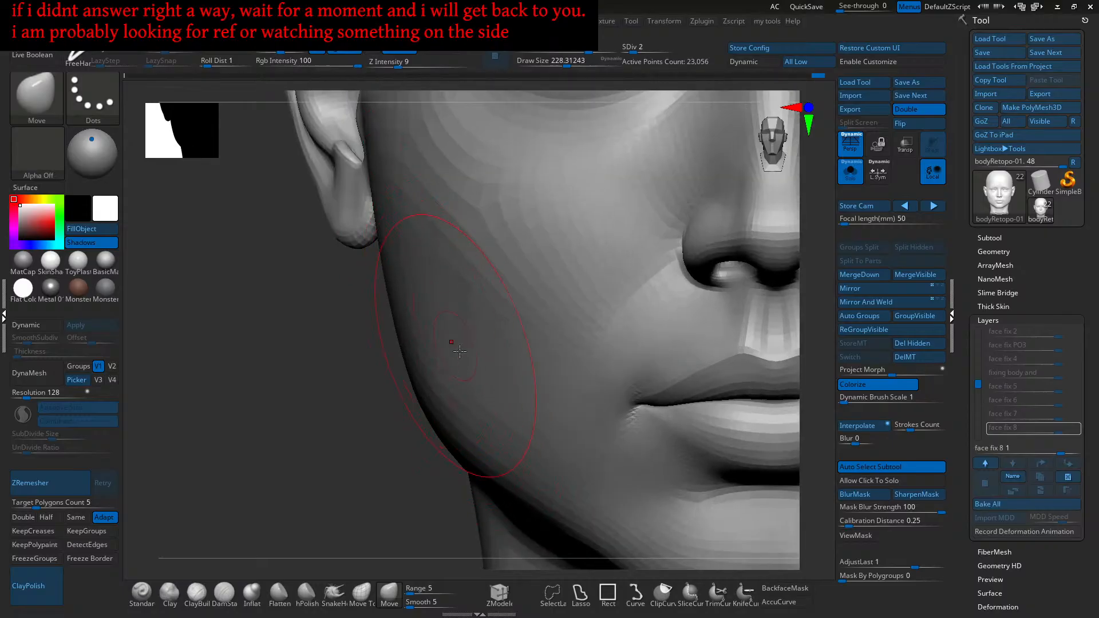
mouse_move(451, 383)
ctrl+right_down()
mouse_move(454, 364)
mouse_move(430, 328)
ctrl+right_up()
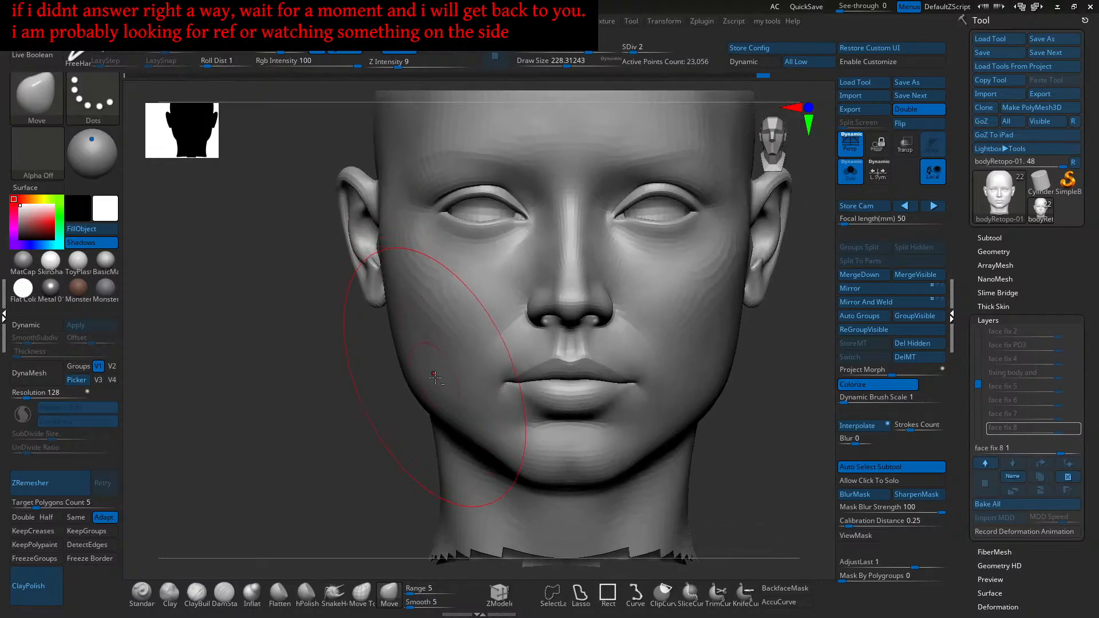
ctrl+right_drag(461, 404, 464, 447)
mouse_move(465, 447)
alt+right_down()
mouse_move(463, 389)
mouse_move(401, 380)
mouse_move(459, 401)
mouse_move(437, 380)
alt+right_up()
Step: Sculpt along the jawline from below the mouth corner toward the chin with the Standard brush at a draw size of about 145
click(141, 595)
mouse_move(372, 337)
right_down()
mouse_move(422, 327)
mouse_move(414, 321)
right_up()
mouse_move(413, 320)
ctrl+right_down()
mouse_move(415, 380)
mouse_move(429, 395)
ctrl+right_up()
key(bracketleft)
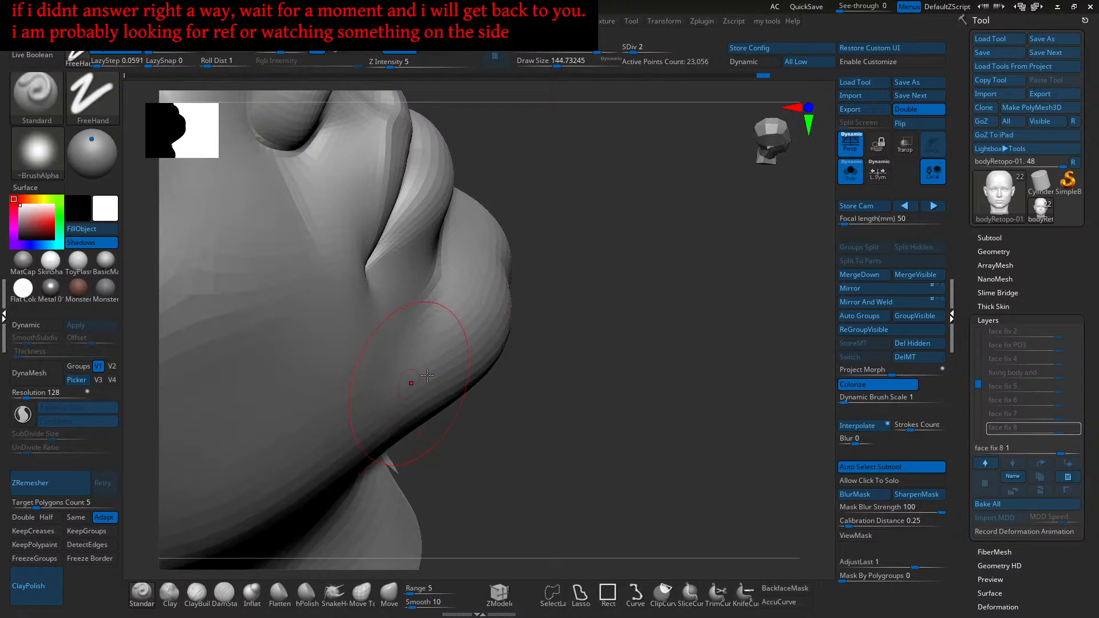
right_drag(340, 470, 474, 401)
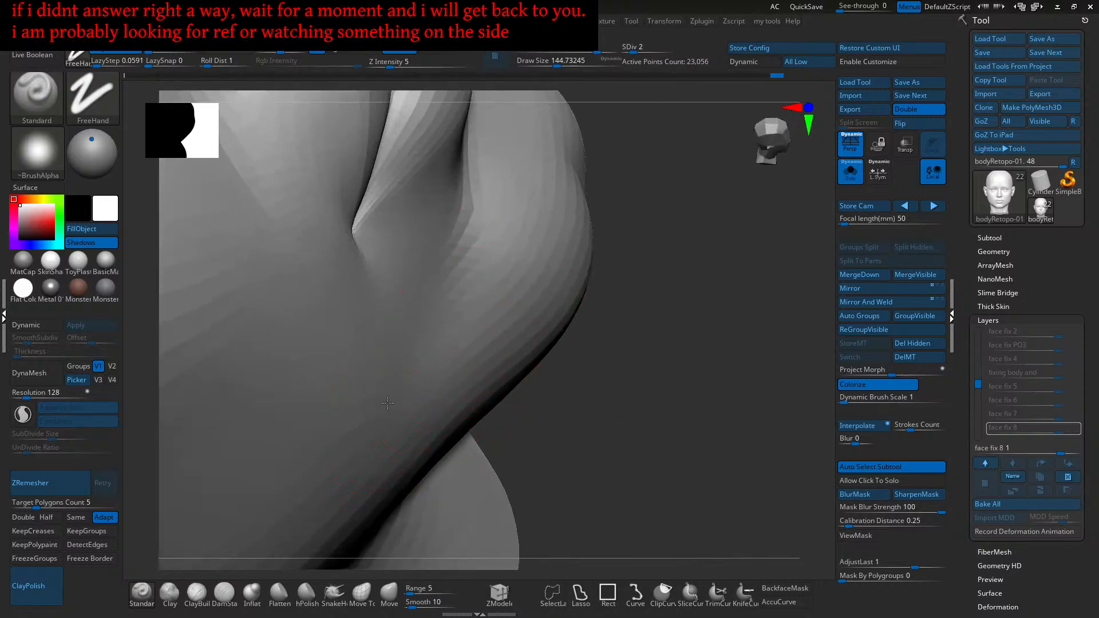
right_drag(433, 364, 387, 423)
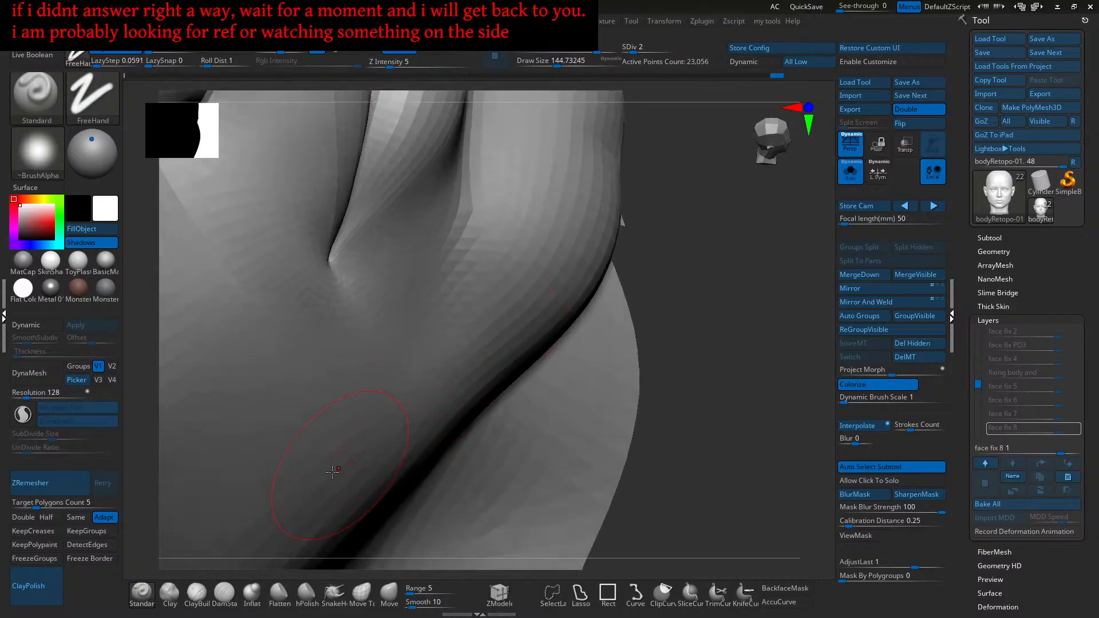
right_drag(458, 371, 473, 350)
right_drag(349, 517, 513, 317)
drag(374, 449, 552, 297)
drag(400, 432, 563, 311)
Step: Refine the lower edge of the jaw beside the chin with the Standard brush at a draw size of about 149, and return to the front view
right_drag(456, 437, 513, 292)
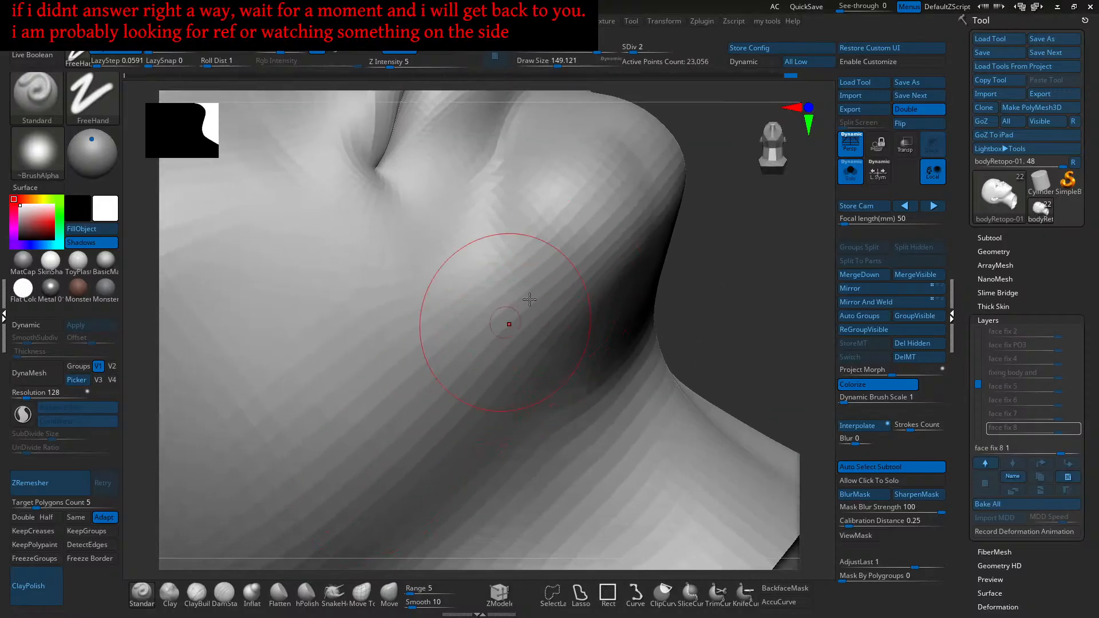
mouse_move(377, 438)
right_down()
mouse_move(518, 343)
mouse_move(518, 286)
right_up()
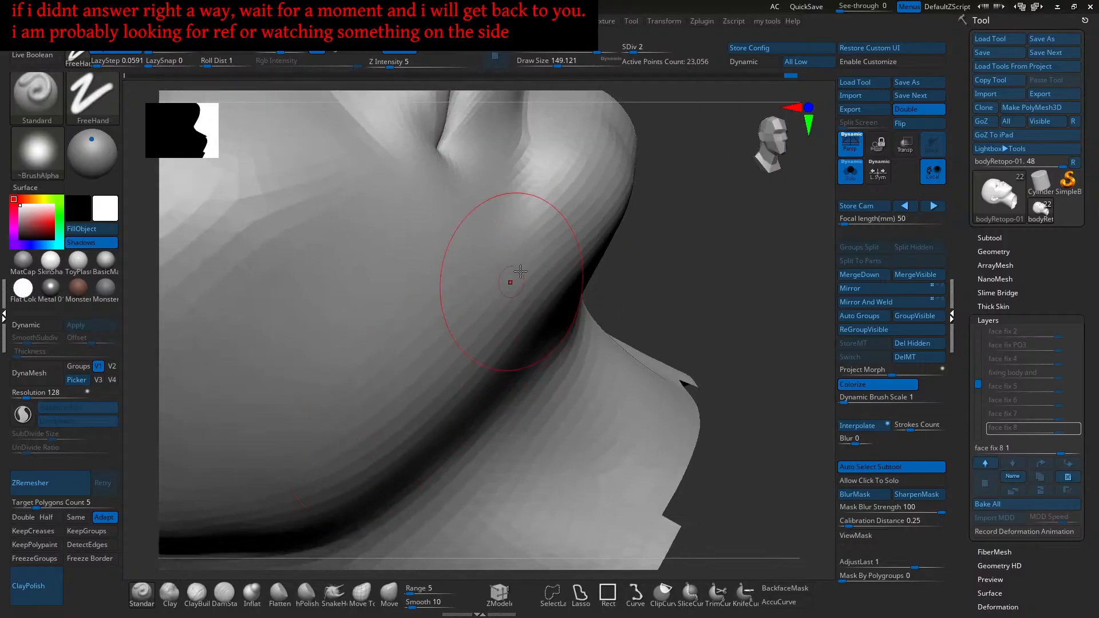
mouse_move(449, 368)
right_down()
mouse_move(476, 342)
mouse_move(552, 447)
mouse_move(554, 427)
mouse_move(392, 397)
right_up()
alt+right_drag(507, 378, 461, 422)
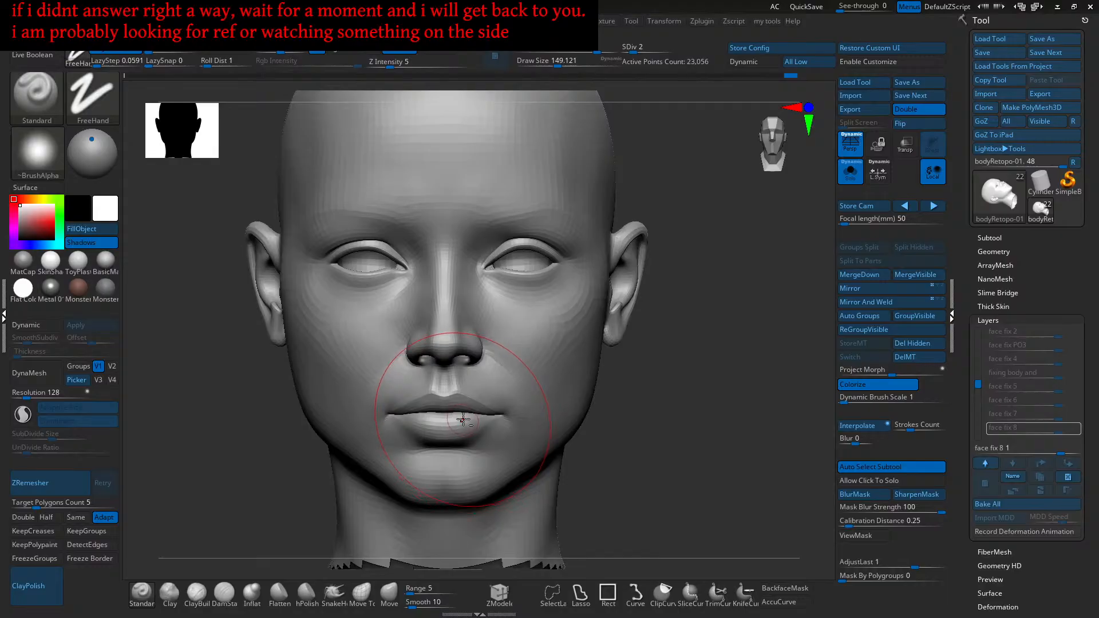
Step: Raise the head to subdivision level 3 and adjust the outer brow and temple with the Move brush at a draw size of about 202
mouse_move(570, 298)
alt+right_down()
mouse_move(524, 360)
mouse_move(528, 339)
mouse_move(526, 367)
alt+right_up()
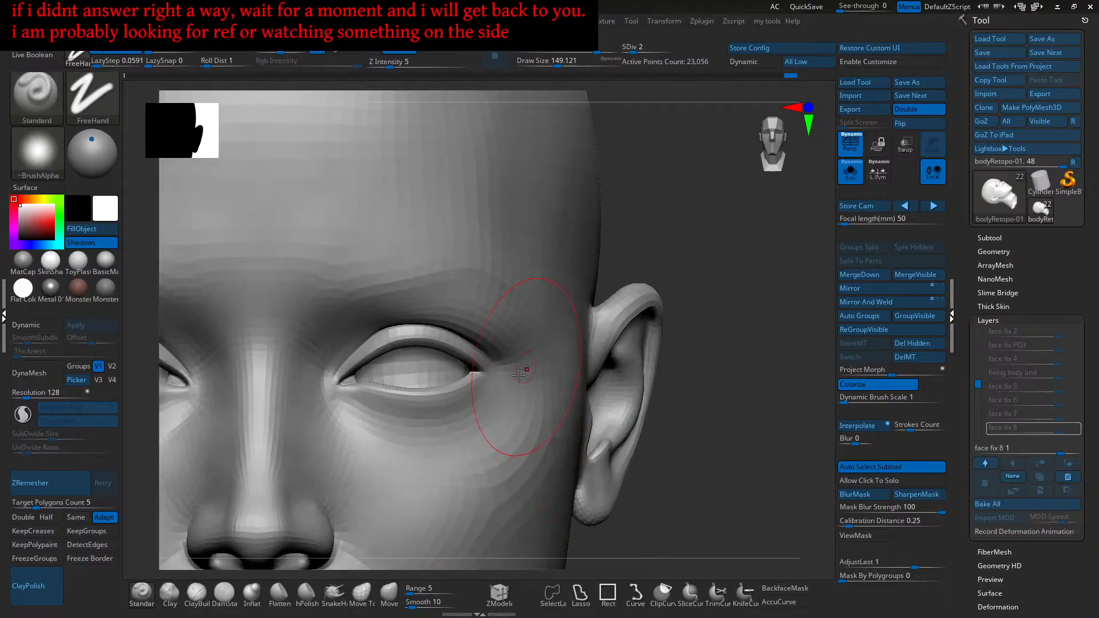
key(d)
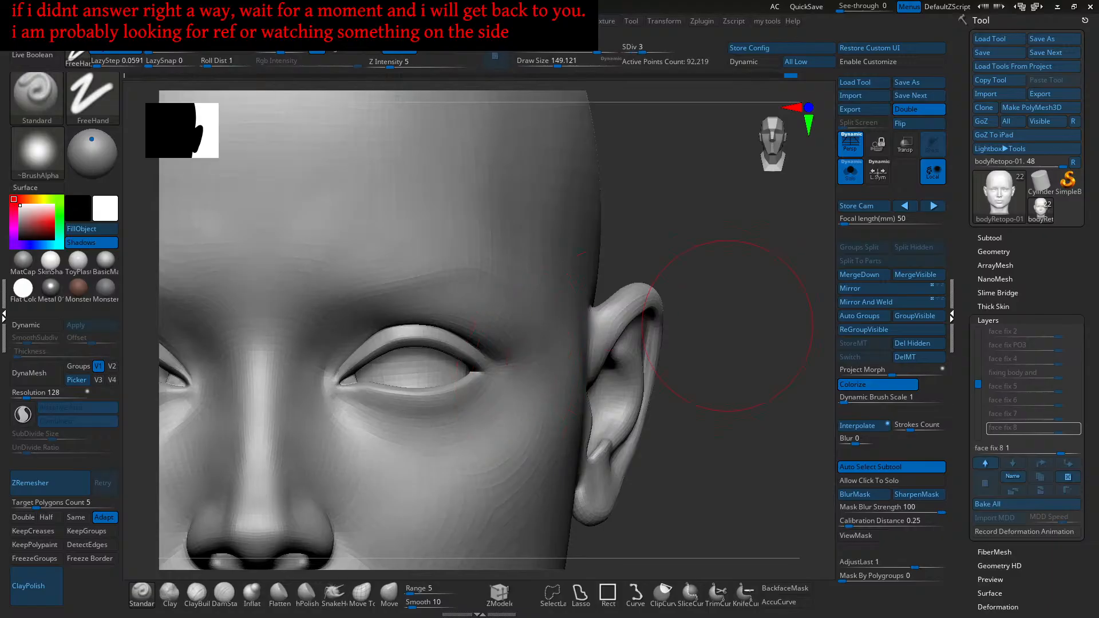
click(389, 593)
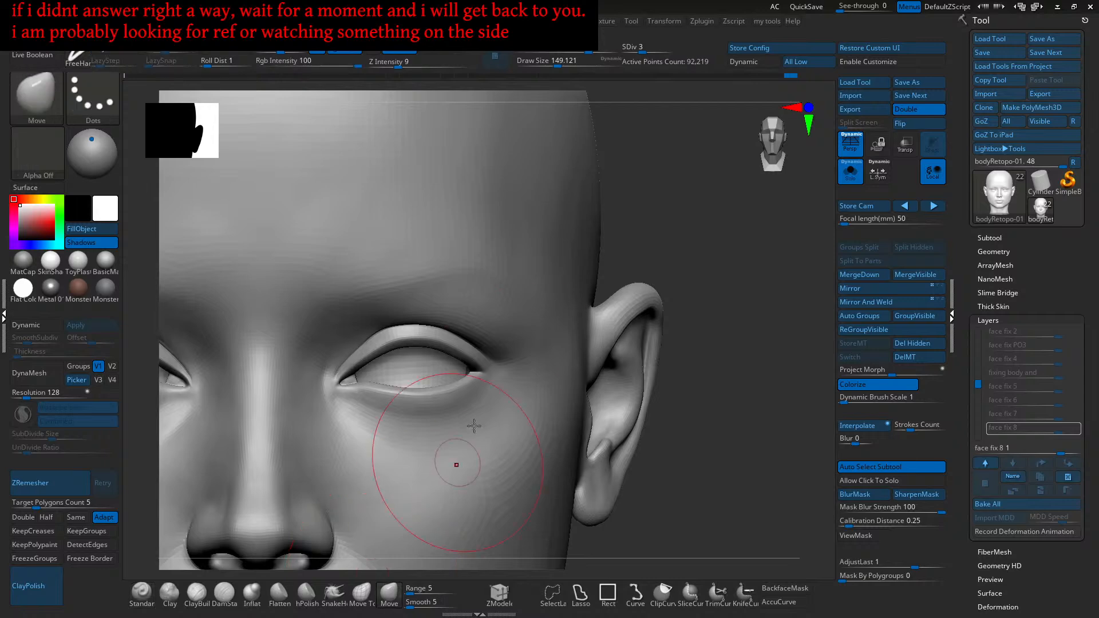
ctrl+right_drag(456, 461, 524, 287)
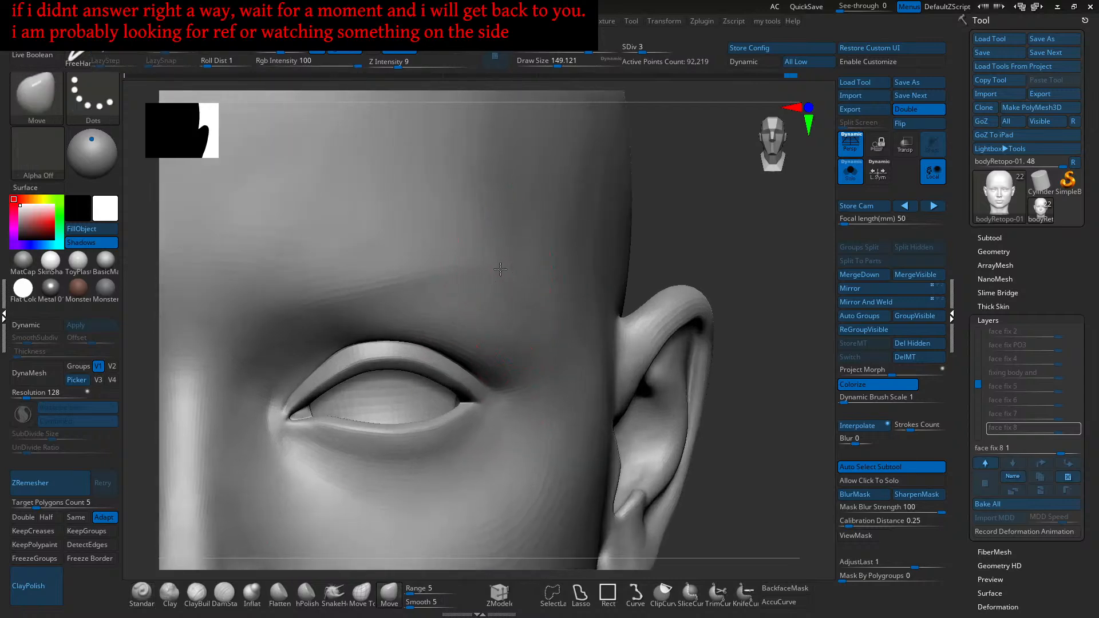
mouse_move(504, 266)
right_down()
mouse_move(493, 271)
mouse_move(505, 279)
right_up()
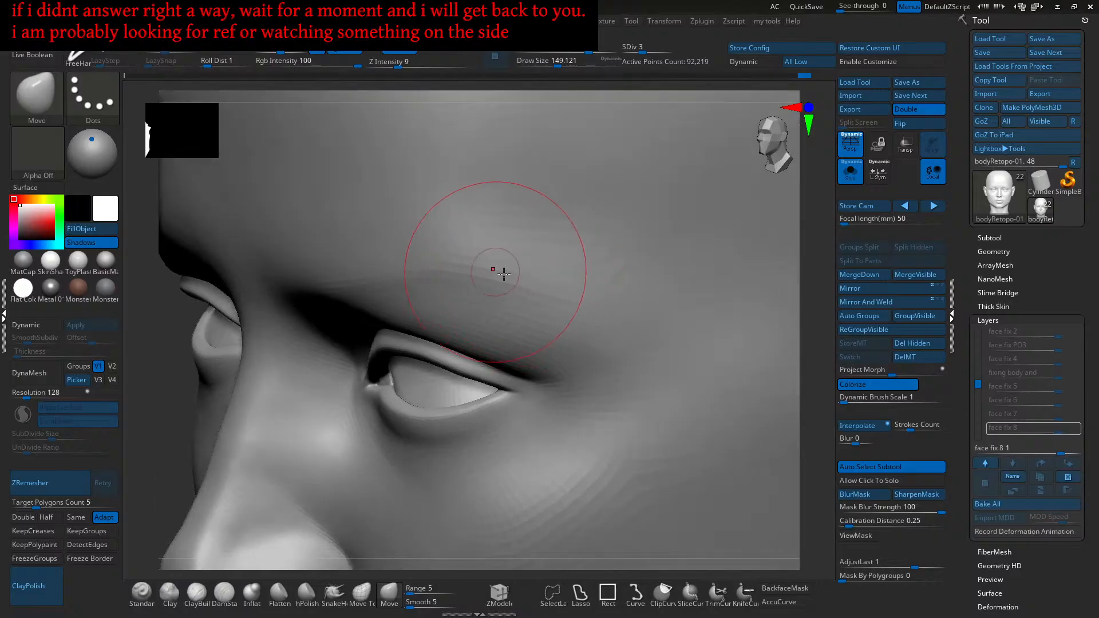
mouse_move(500, 272)
right_down()
mouse_move(515, 289)
mouse_move(503, 290)
mouse_move(523, 286)
right_up()
key(])
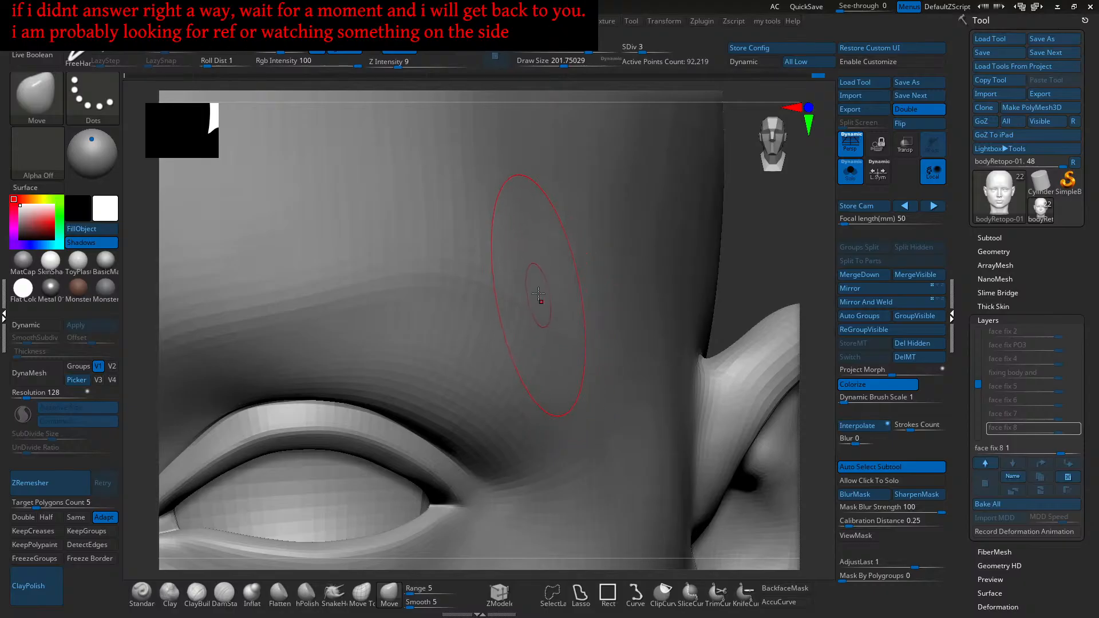
drag(546, 291, 555, 298)
Step: Reshape the end of the brow ridge above the outer eye corner with the Move brush, working from several angles
mouse_move(556, 300)
ctrl+right_down()
mouse_move(575, 352)
mouse_move(526, 335)
mouse_move(544, 334)
mouse_move(504, 366)
ctrl+right_up()
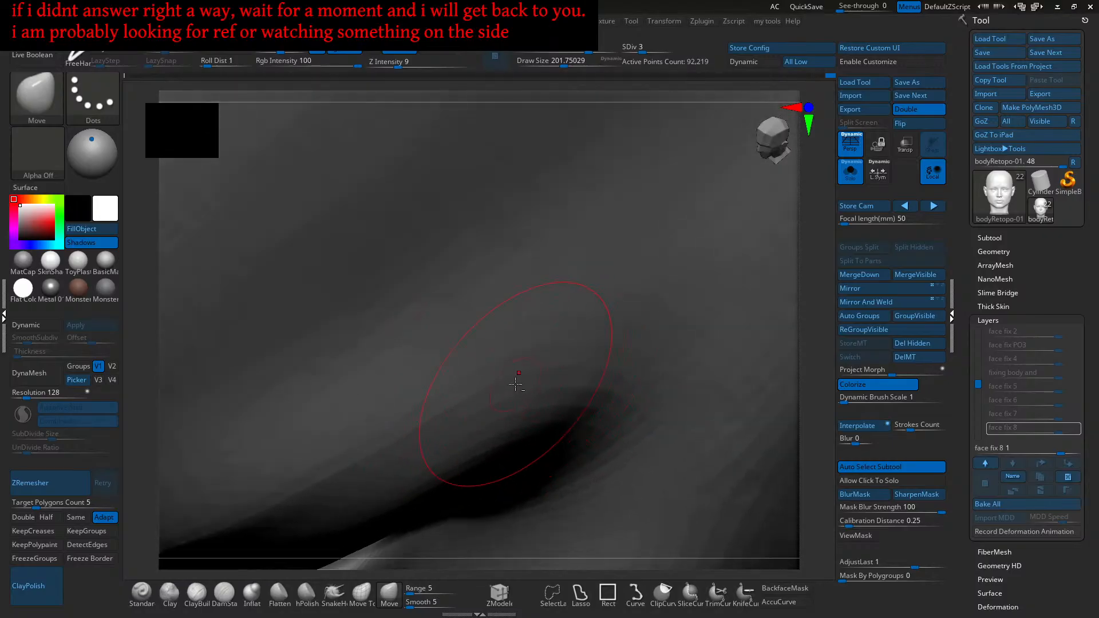
drag(541, 373, 555, 365)
mouse_move(582, 372)
ctrl+right_down()
mouse_move(543, 333)
mouse_move(557, 294)
mouse_move(593, 321)
mouse_move(605, 396)
mouse_move(622, 399)
mouse_move(608, 382)
mouse_move(554, 383)
mouse_move(533, 407)
ctrl+right_up()
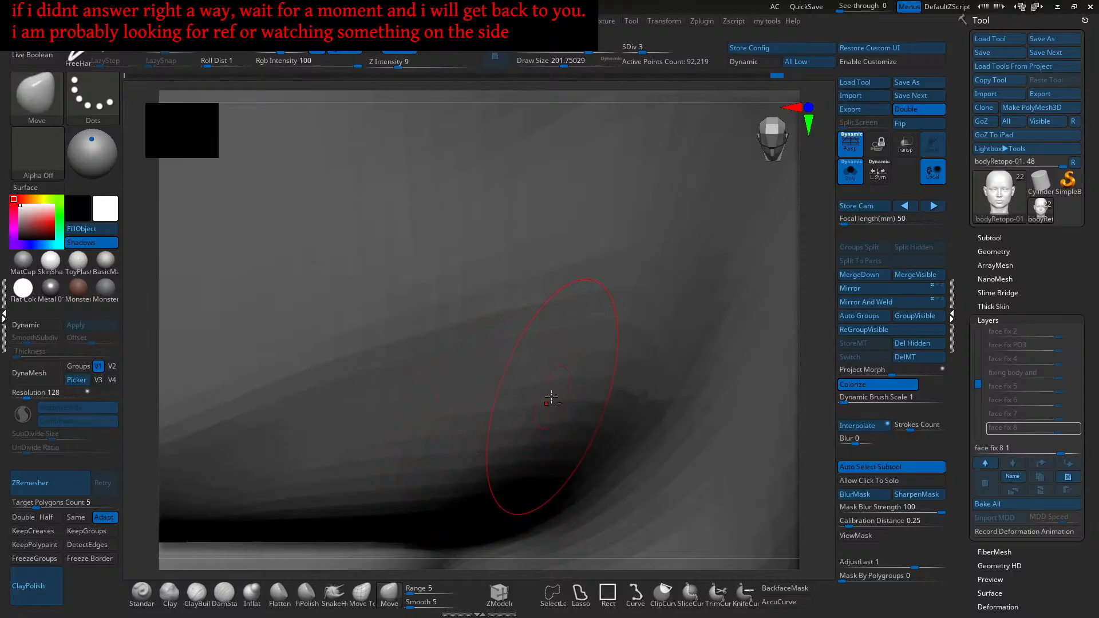
drag(558, 390, 584, 380)
mouse_move(584, 380)
right_down()
mouse_move(574, 363)
mouse_move(586, 346)
right_up()
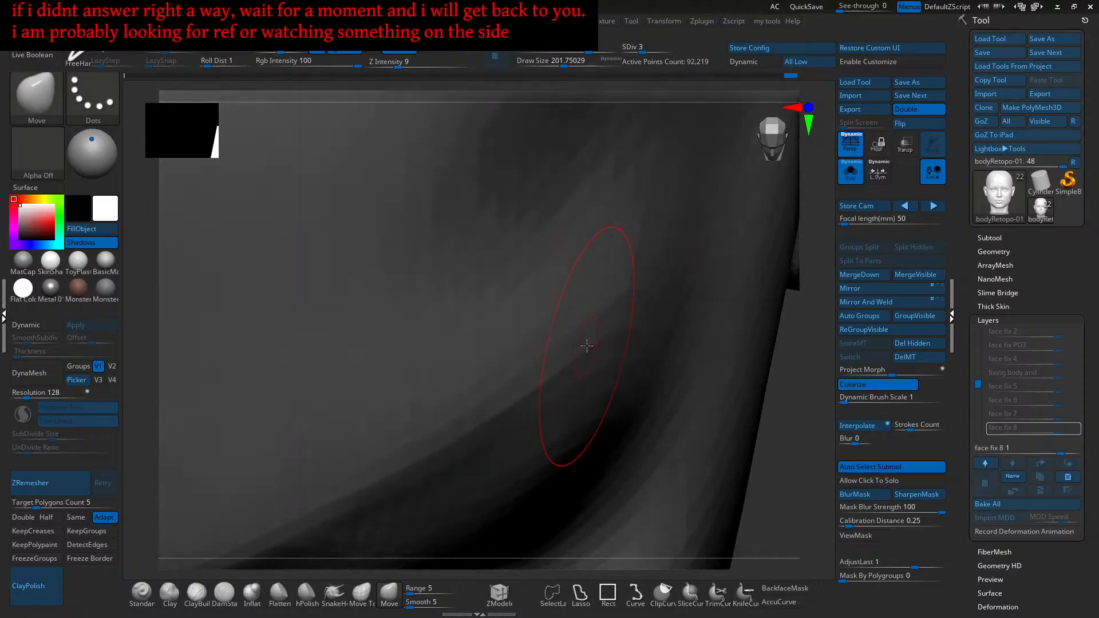
mouse_move(620, 313)
right_down()
mouse_move(652, 329)
mouse_move(630, 290)
mouse_move(645, 321)
mouse_move(710, 327)
mouse_move(609, 333)
mouse_move(636, 339)
right_up()
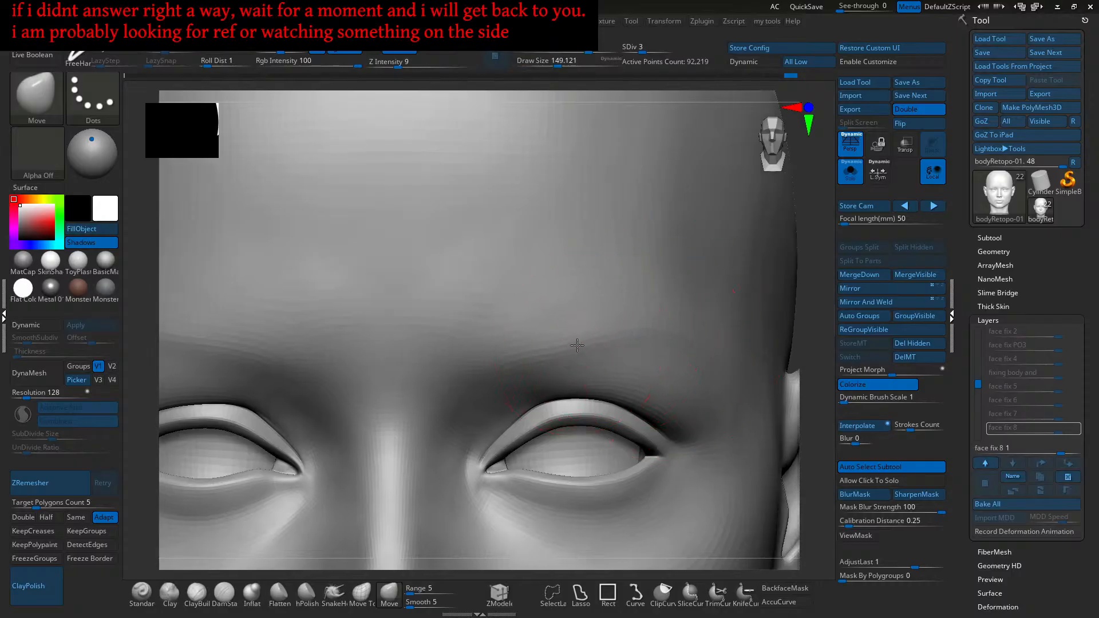
Step: Adjust the hollow between the inner eye corner and the nose bridge with the Move brush at a draw size of about 207
mouse_move(566, 349)
ctrl+right_down()
mouse_move(570, 384)
mouse_move(624, 340)
mouse_move(595, 310)
ctrl+right_up()
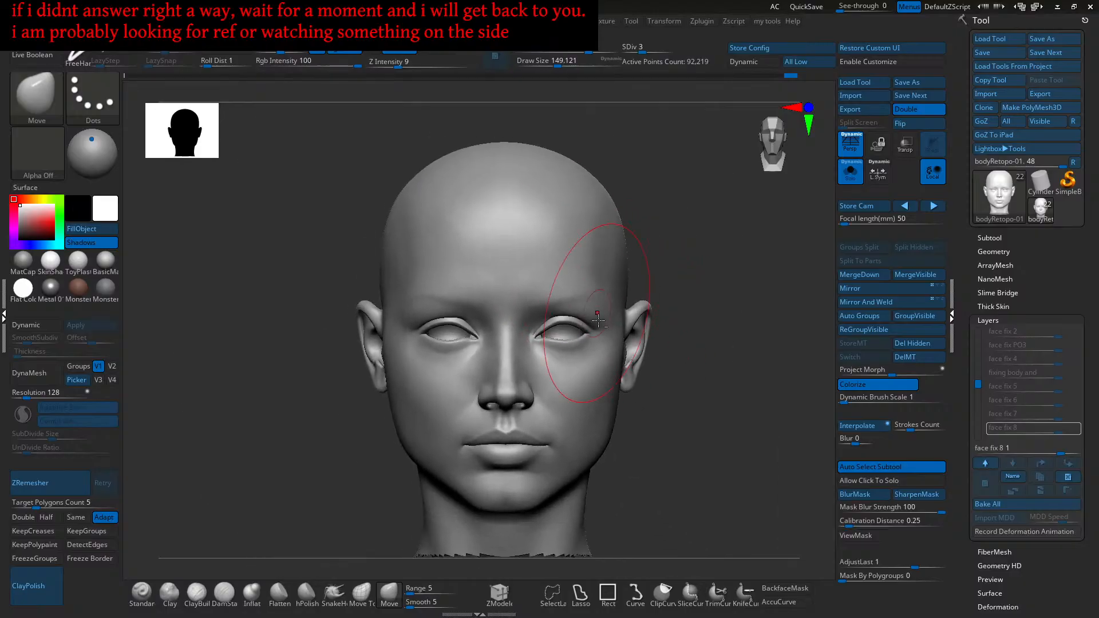
ctrl+right_drag(503, 380, 578, 348)
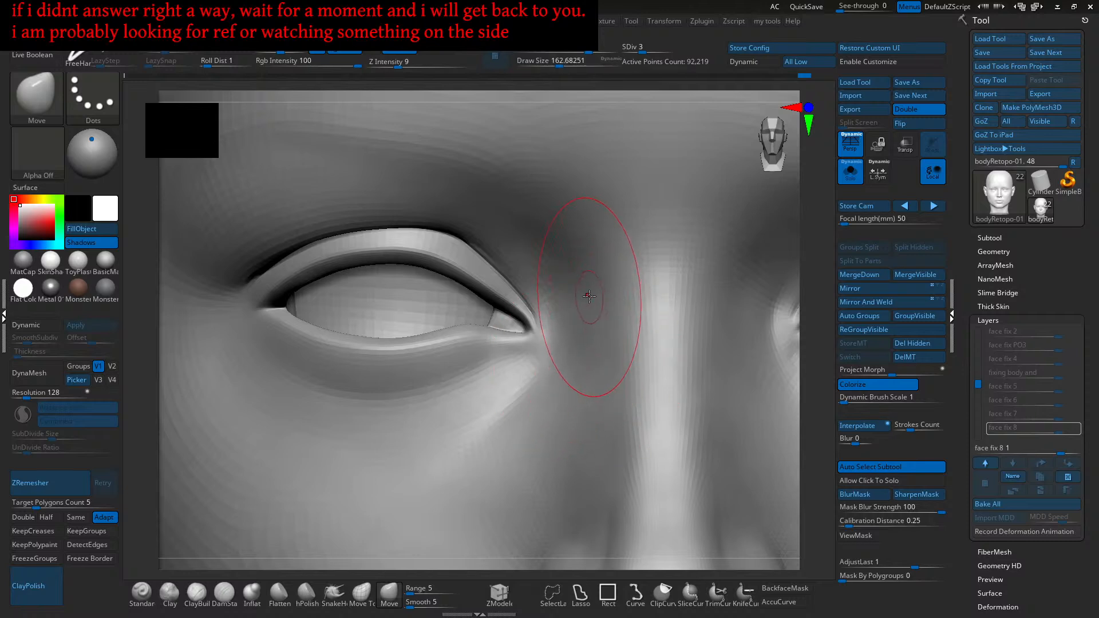
alt+right_drag(578, 281, 577, 361)
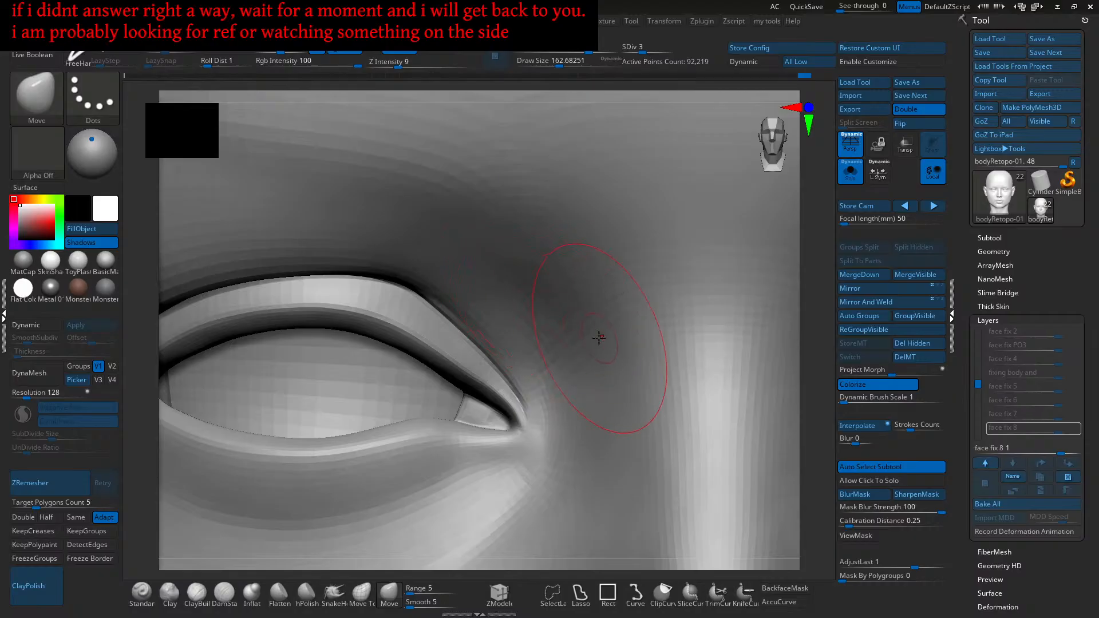
mouse_move(598, 350)
ctrl+right_down()
mouse_move(626, 365)
mouse_move(624, 350)
ctrl+right_up()
key(s)
drag(616, 377, 621, 378)
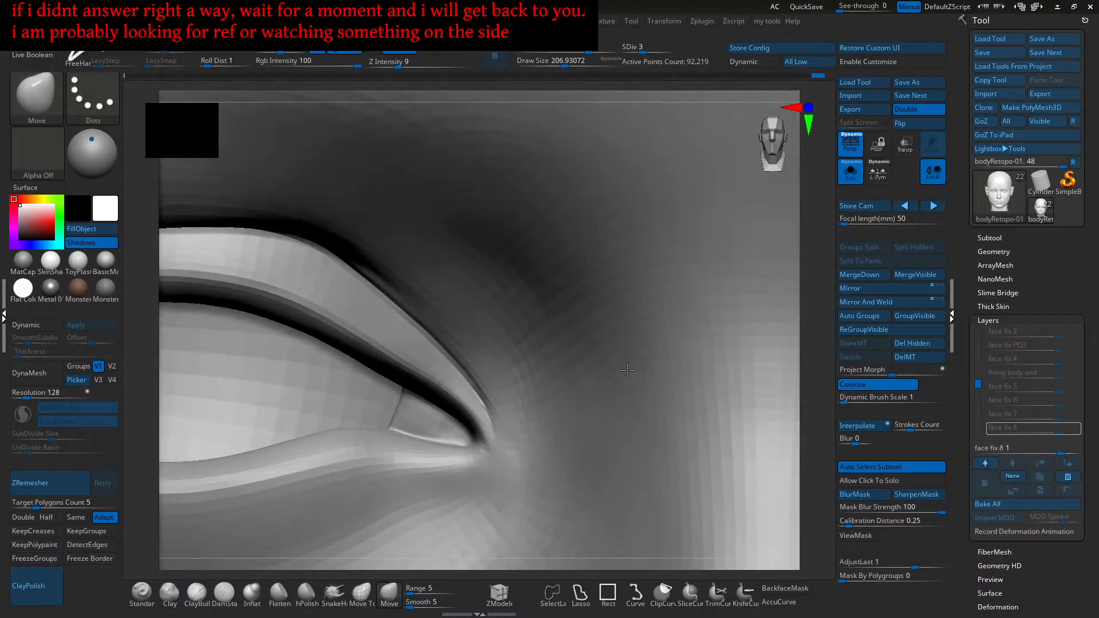
mouse_move(585, 358)
right_down()
mouse_move(558, 395)
mouse_move(568, 412)
mouse_move(578, 386)
mouse_move(561, 320)
mouse_move(562, 361)
right_up()
key(f)
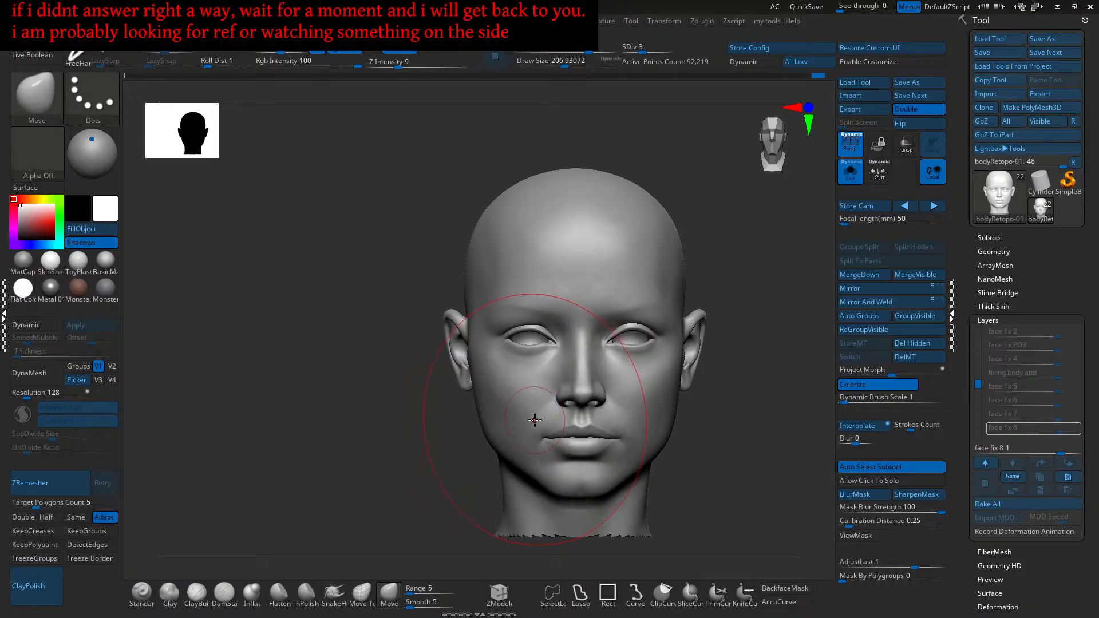
Step: Refine the nose tip with the ClayBuildup brush at Z Intensity 3 and a draw size of about 62
ctrl+right_drag(535, 420, 500, 414)
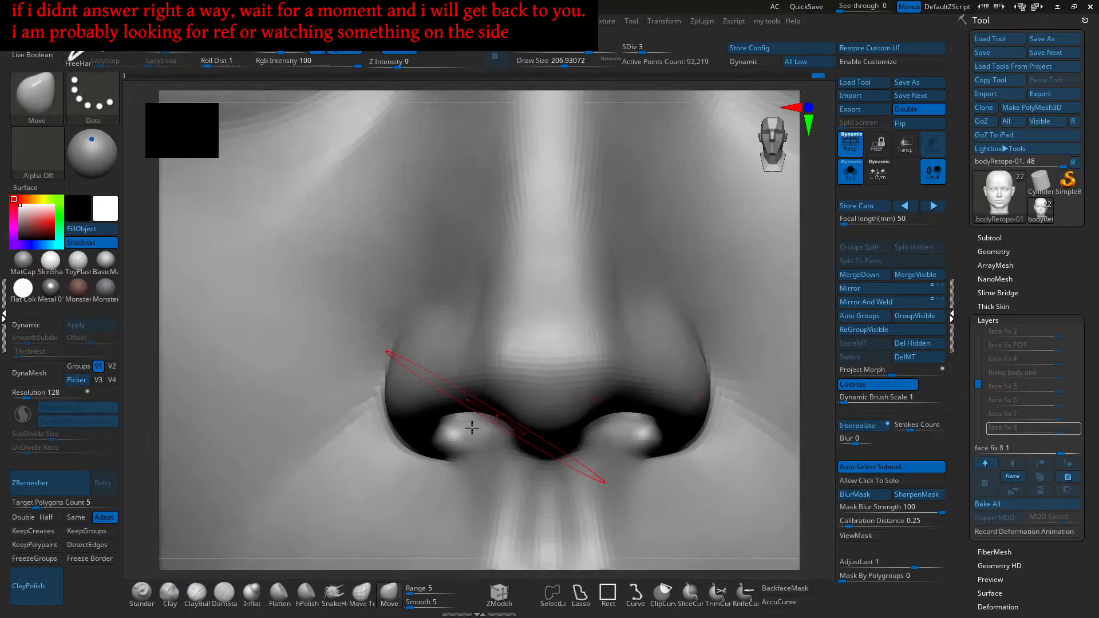
click(197, 593)
key(s)
drag(539, 347, 535, 351)
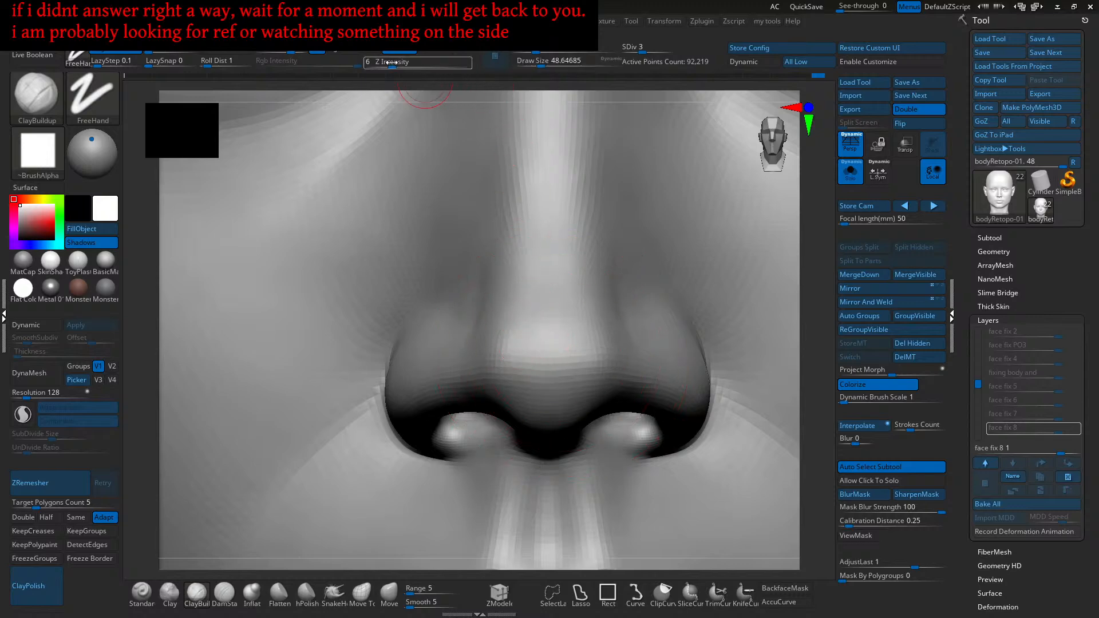
text(3)
key(Return)
ctrl+right_drag(449, 135, 503, 368)
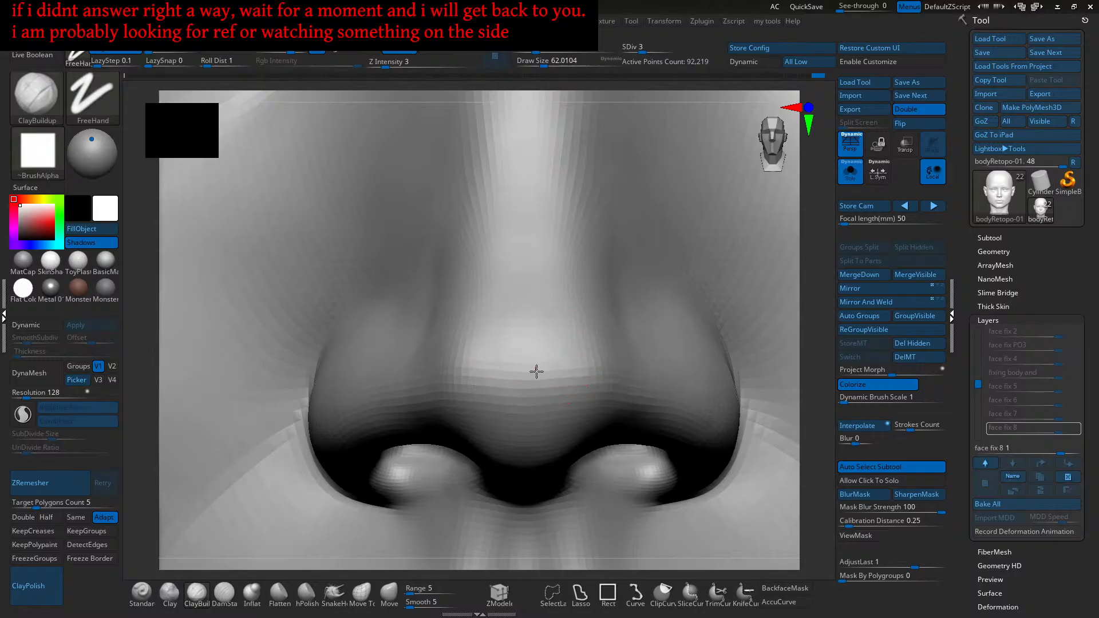
right_drag(565, 360, 452, 405)
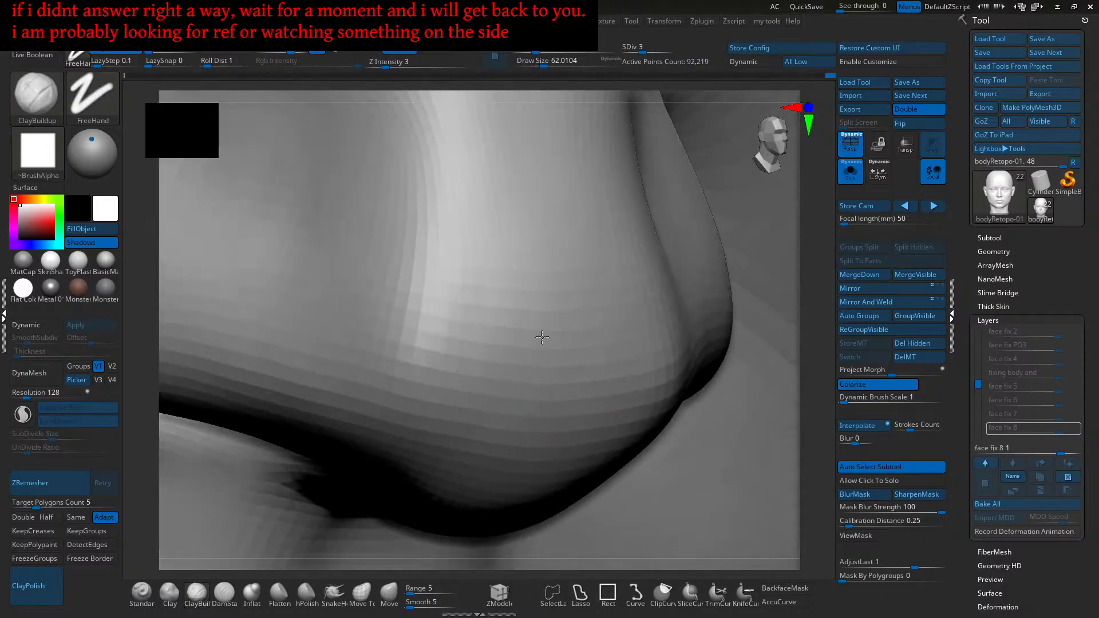
Step: Soften the planes along the side and lower edge of the nose tip with the ClayBuildup brush at a draw size of about 80
right_drag(520, 435, 523, 272)
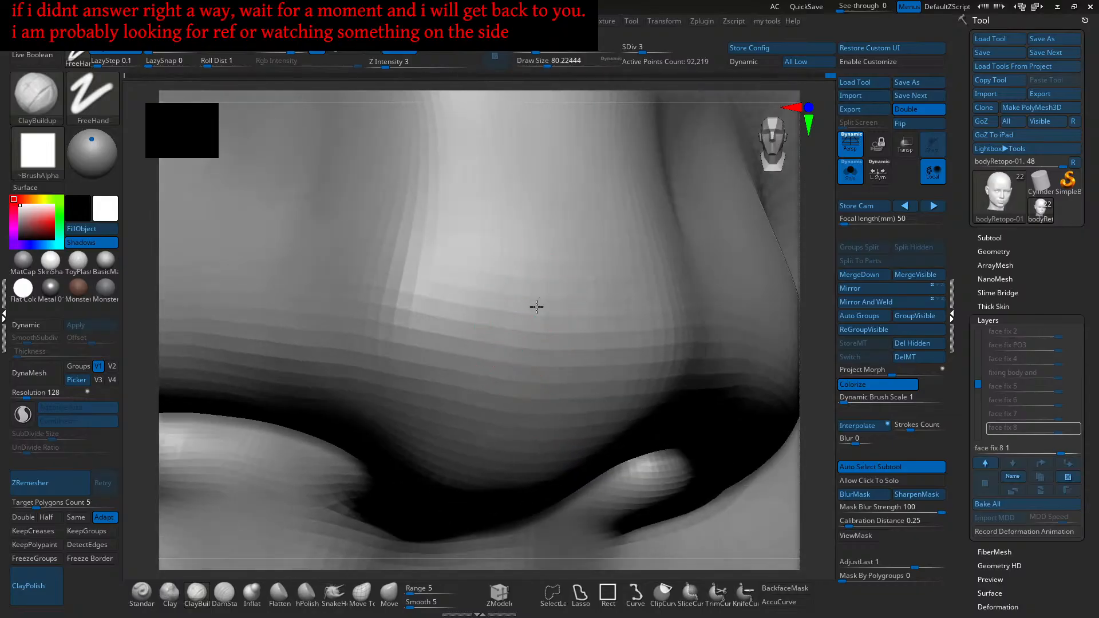
mouse_move(497, 338)
right_down()
mouse_move(474, 368)
mouse_move(535, 336)
mouse_move(562, 351)
mouse_move(502, 358)
right_up()
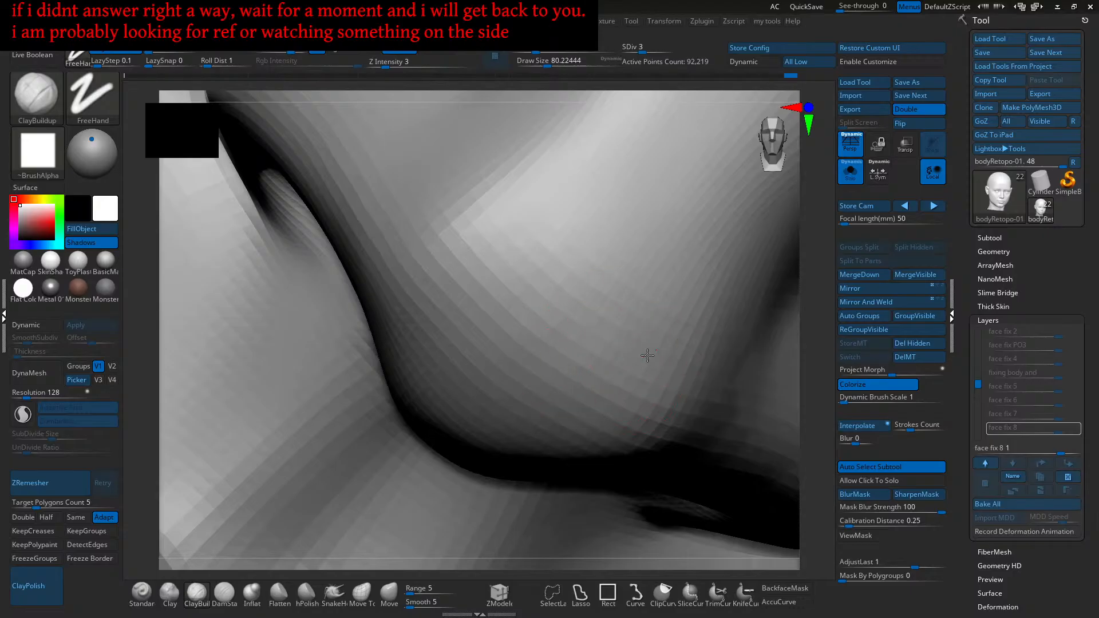
right_drag(562, 372, 622, 354)
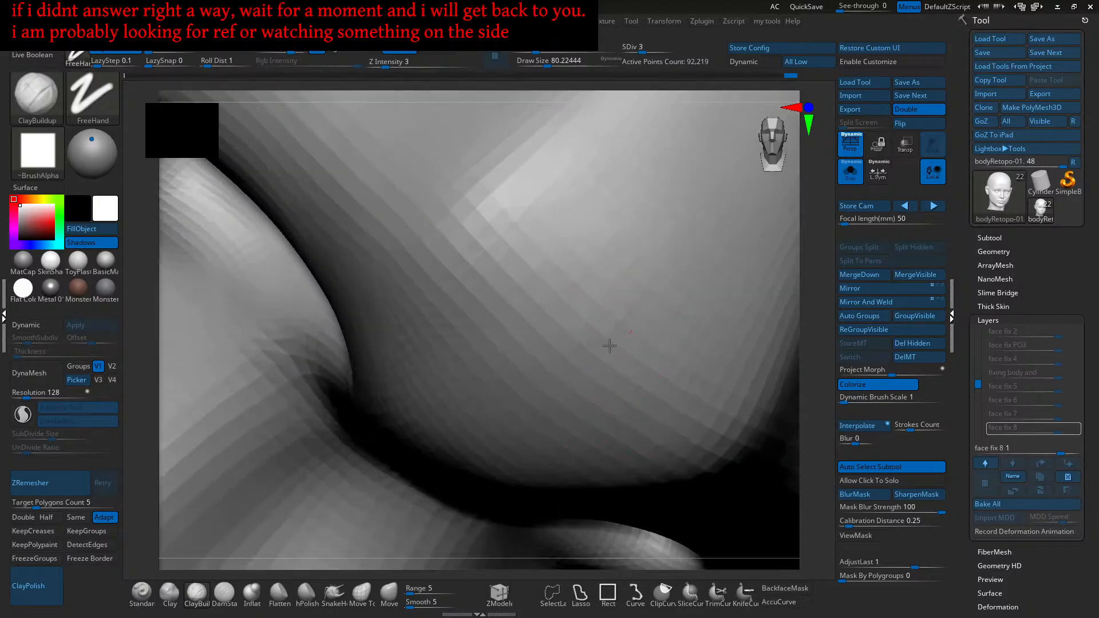
key(shift)
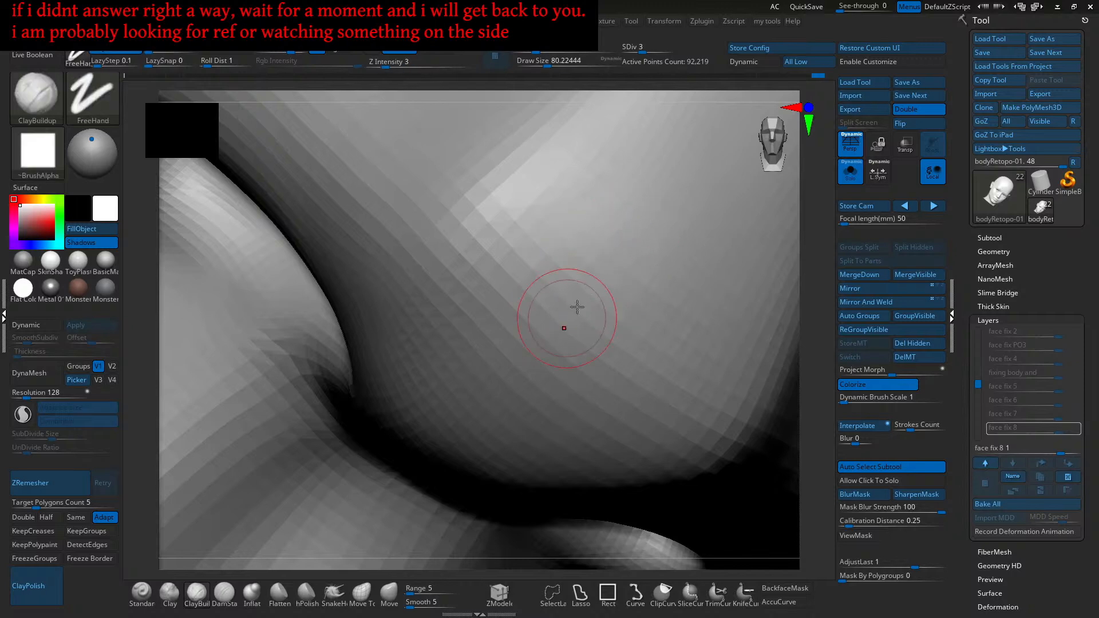
mouse_move(665, 309)
right_down()
mouse_move(584, 327)
mouse_move(584, 452)
mouse_move(572, 319)
right_up()
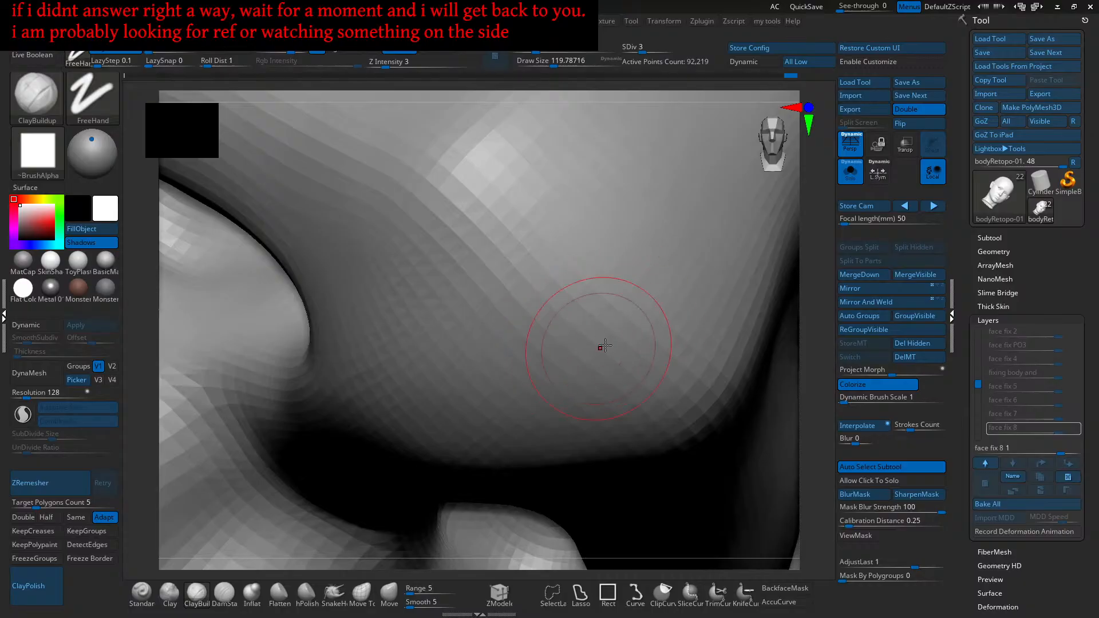
Step: Even out the front of the nose tip with the ClayBuildup brush, using draw sizes of about 74 and 56
mouse_move(559, 316)
shift+right_down()
mouse_move(627, 346)
mouse_move(594, 344)
shift+right_up()
drag(471, 324, 465, 364)
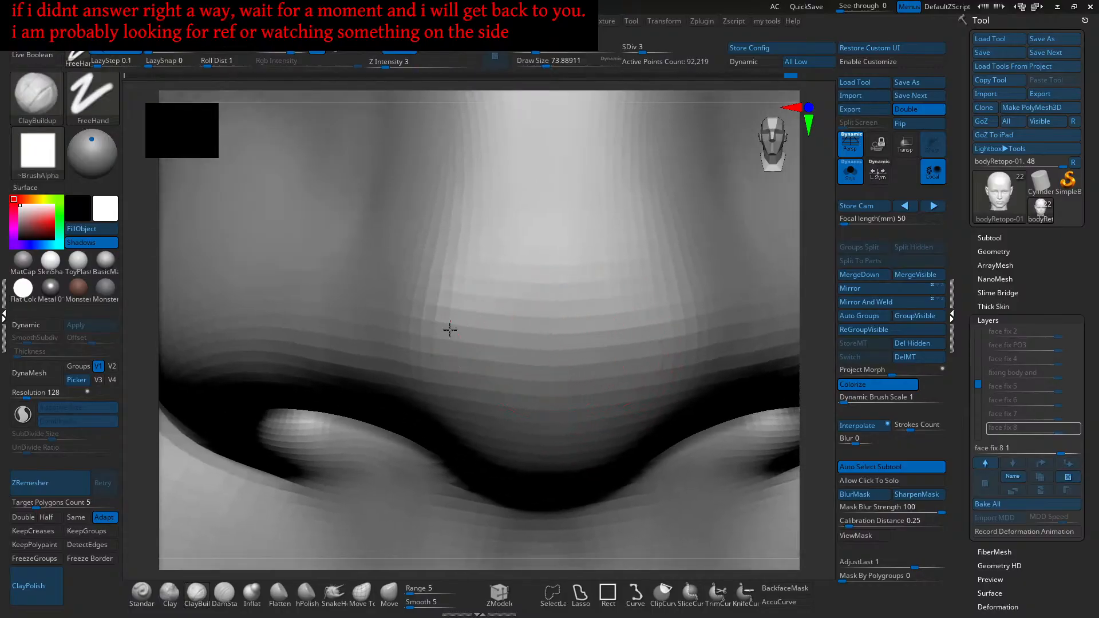
right_drag(475, 364, 478, 338)
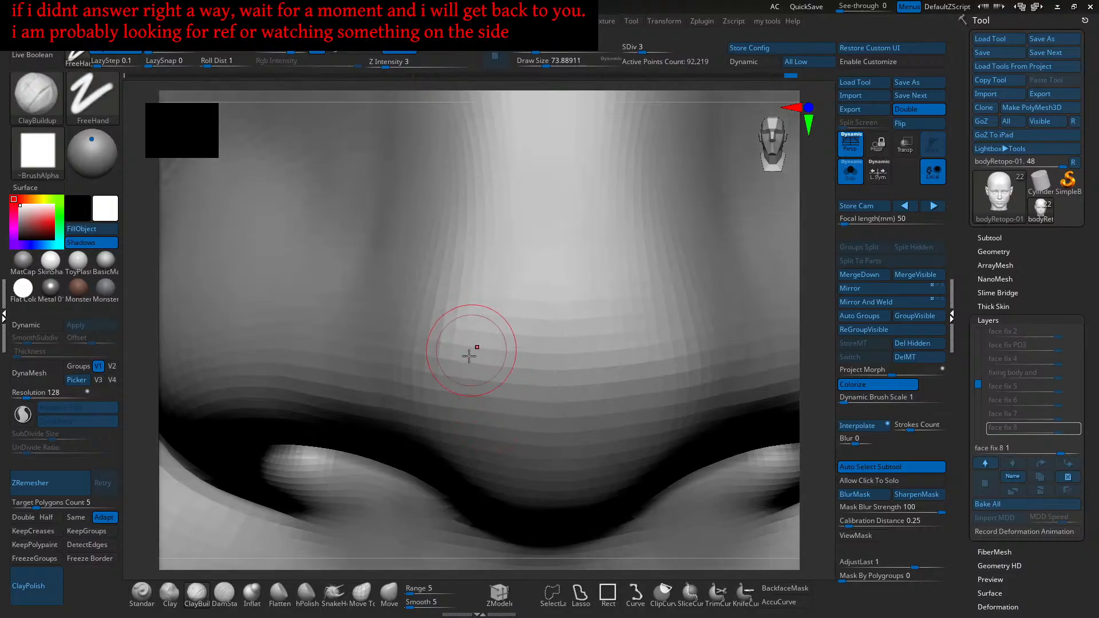
mouse_move(456, 401)
right_down()
mouse_move(510, 375)
mouse_move(508, 365)
right_up()
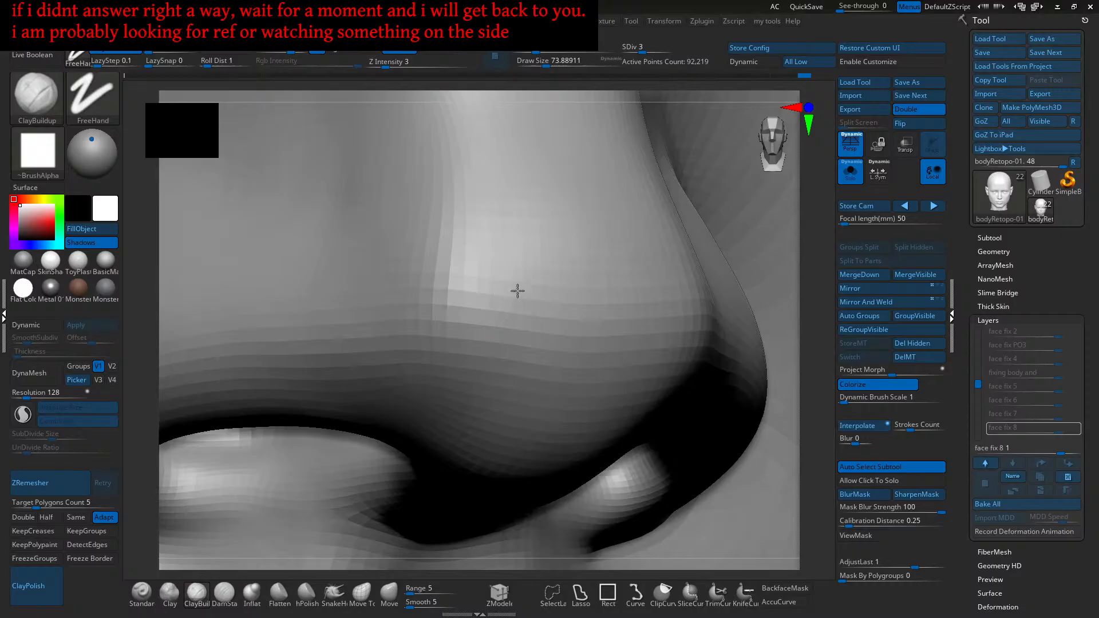
right_drag(535, 346, 518, 351)
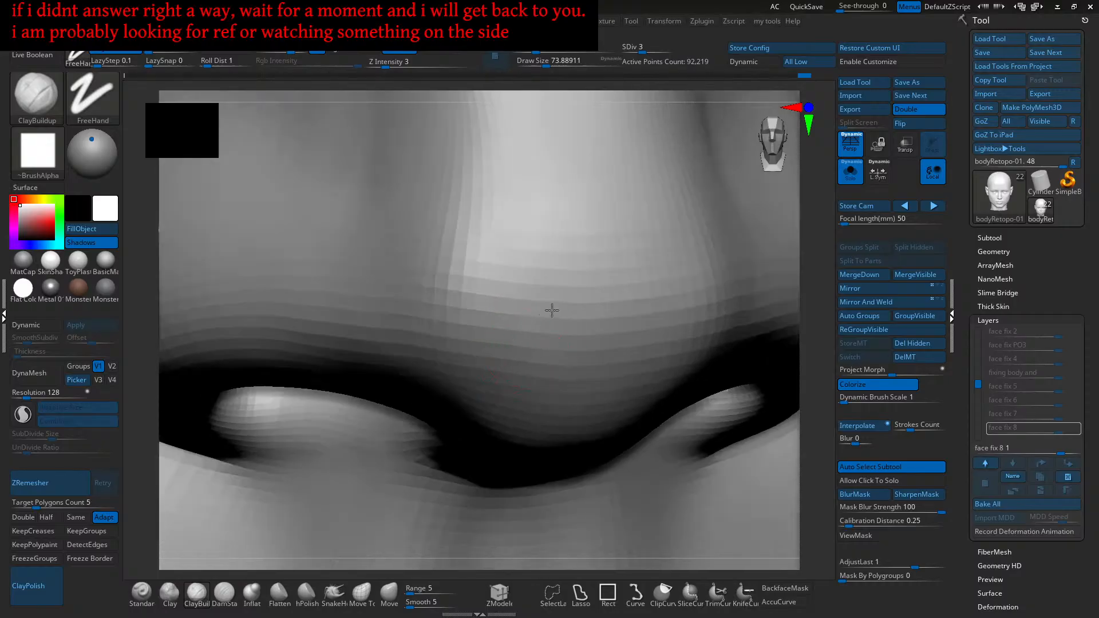
right_drag(612, 370, 650, 365)
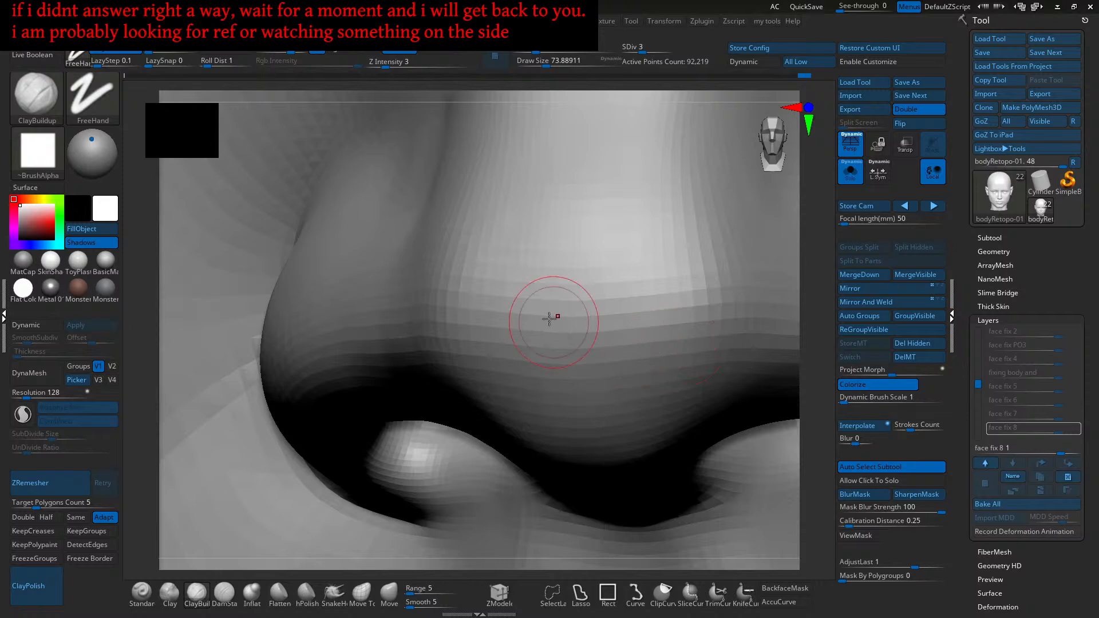
mouse_move(569, 344)
right_down()
mouse_move(606, 331)
mouse_move(573, 301)
mouse_move(574, 317)
right_up()
mouse_move(547, 303)
mouse_down()
mouse_move(505, 361)
mouse_move(515, 353)
mouse_move(522, 366)
mouse_move(539, 300)
mouse_up()
mouse_move(596, 361)
ctrl+right_down()
mouse_move(626, 280)
mouse_move(630, 382)
mouse_move(620, 389)
ctrl+right_up()
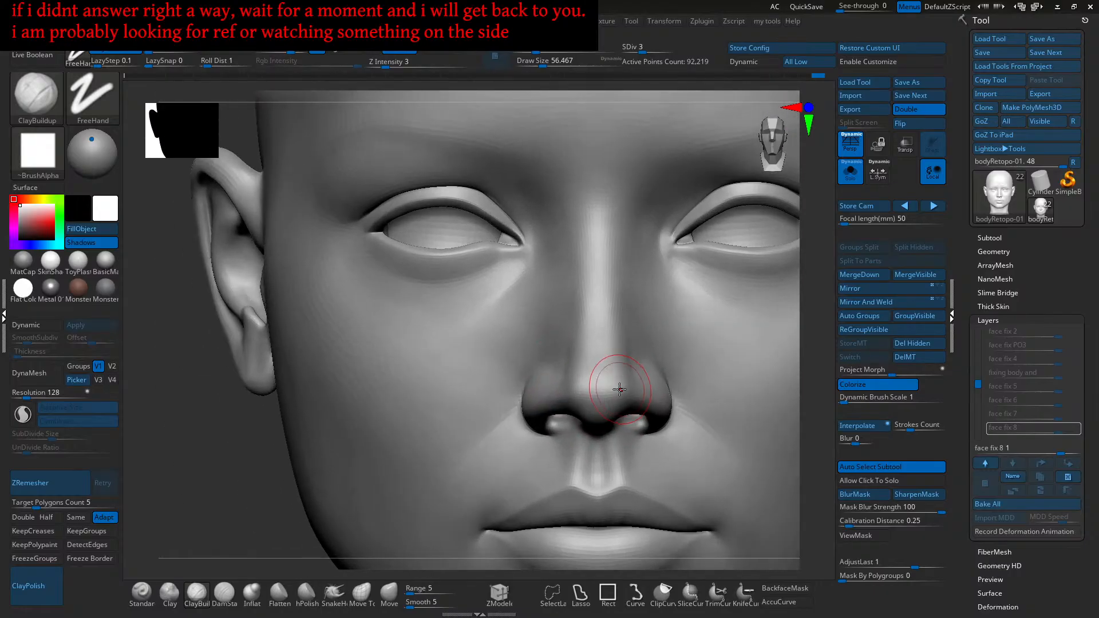
Step: Adjust the side of the nose above the nostril wing with the Move brush at a draw size of about 132
click(389, 593)
mouse_move(452, 523)
ctrl+right_down()
mouse_move(620, 366)
mouse_move(503, 368)
mouse_move(550, 388)
mouse_move(535, 388)
ctrl+right_up()
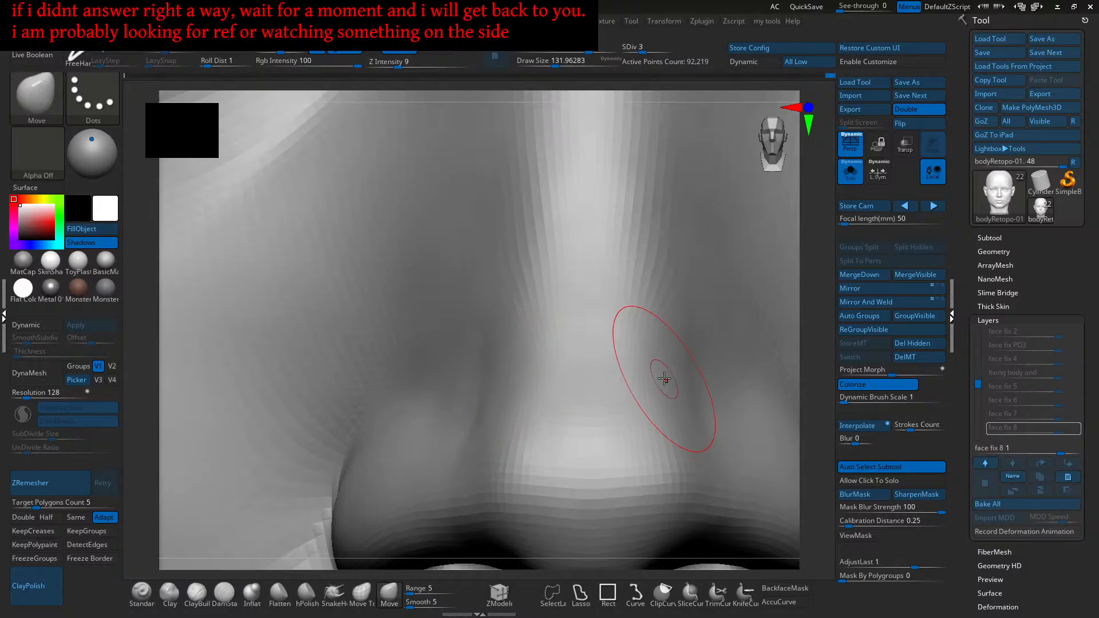
ctrl+right_drag(662, 365, 590, 297)
mouse_move(616, 373)
ctrl+right_down()
mouse_move(632, 365)
mouse_move(611, 370)
ctrl+right_up()
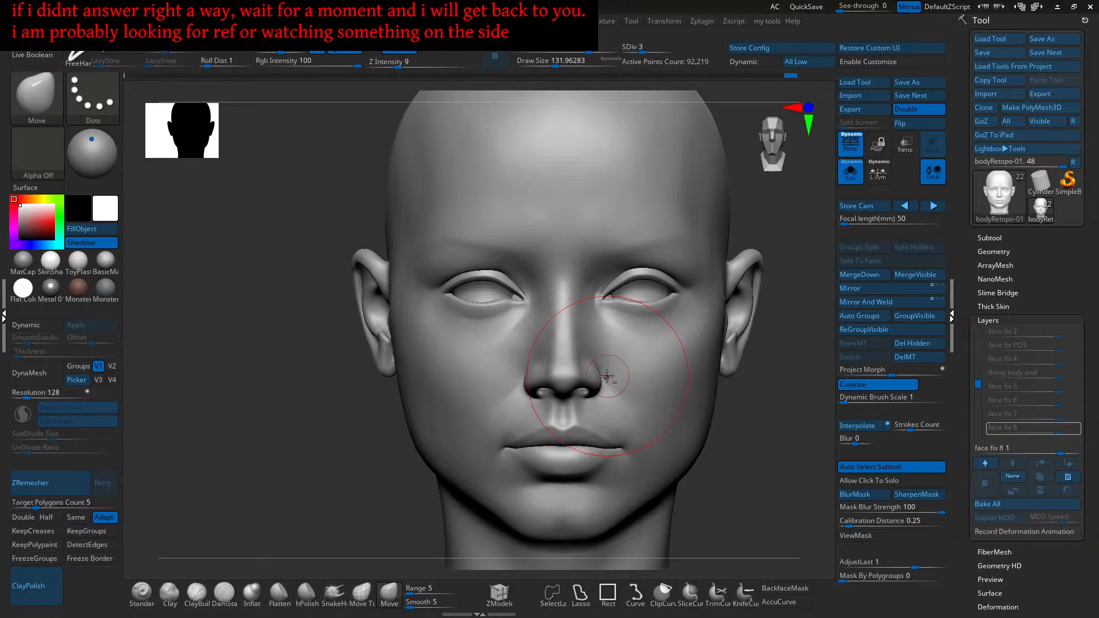
Step: Turn off Solo mode and fit the inner lower eyelid to the eyeball with the Move brush at draw sizes of about 128 to 149
mouse_move(632, 307)
ctrl+right_down()
mouse_move(693, 363)
mouse_move(550, 277)
mouse_move(580, 324)
mouse_move(532, 307)
ctrl+right_up()
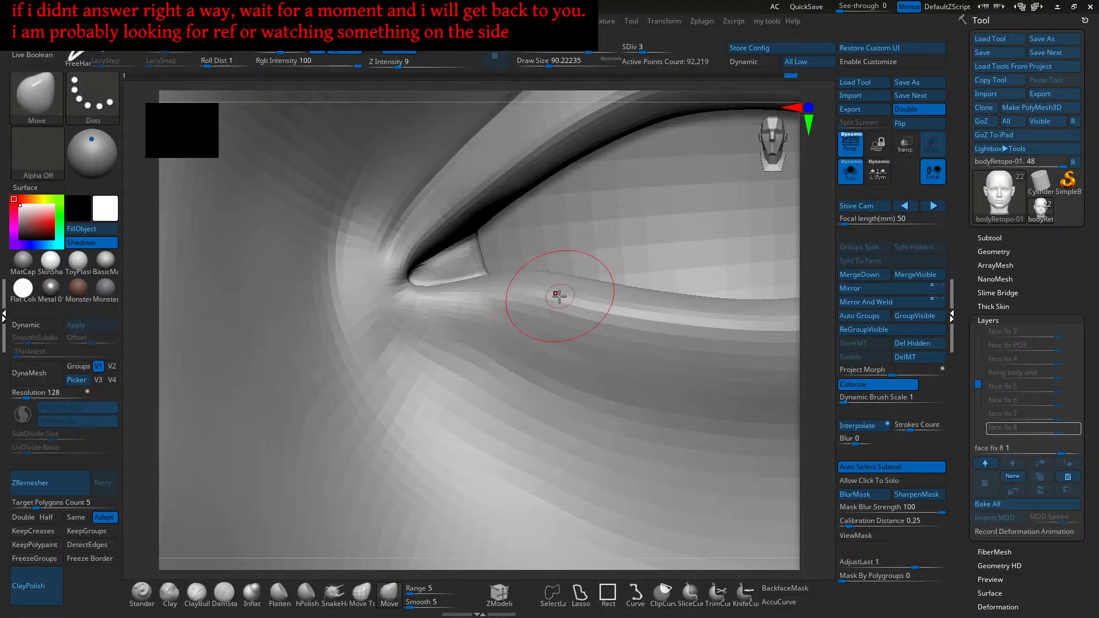
click(851, 171)
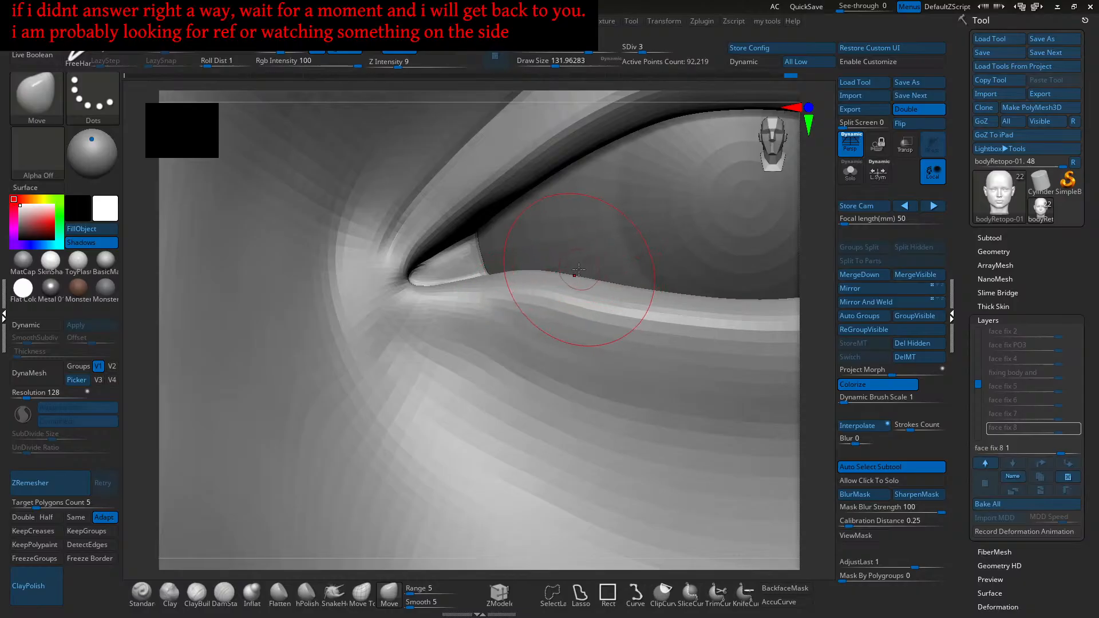
mouse_move(589, 282)
right_down()
mouse_move(589, 270)
mouse_move(618, 267)
right_up()
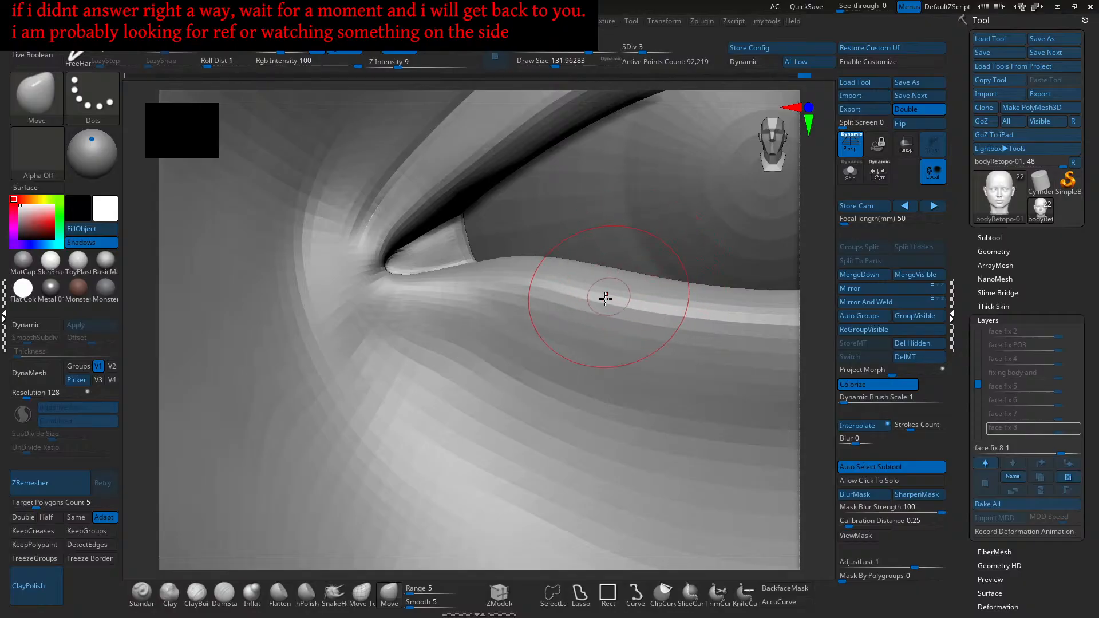
right_drag(615, 309, 606, 299)
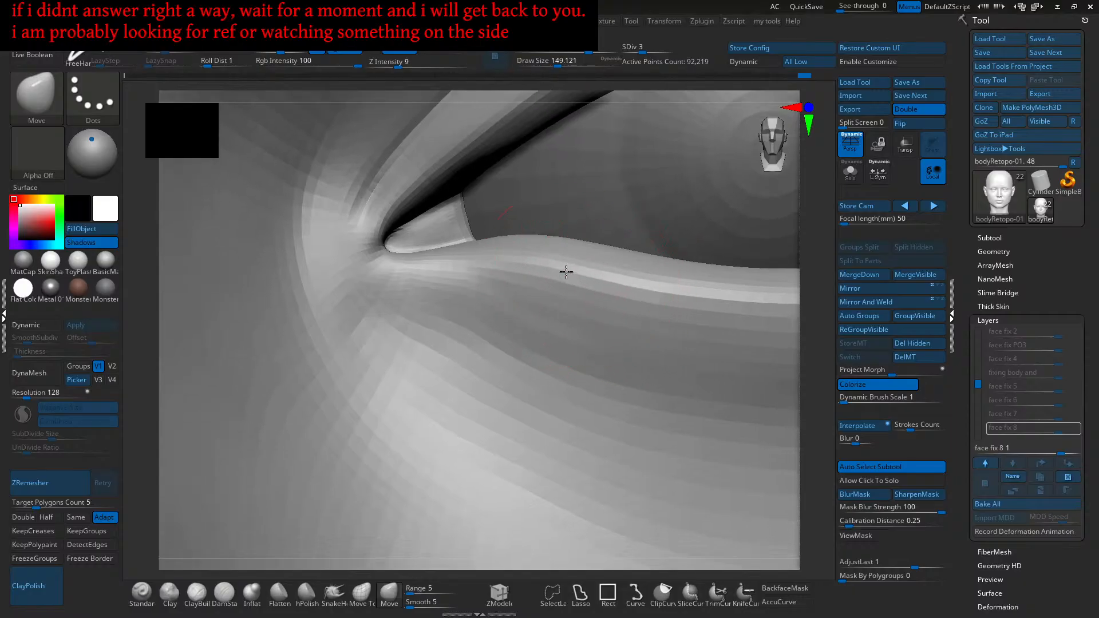
right_drag(550, 265, 566, 265)
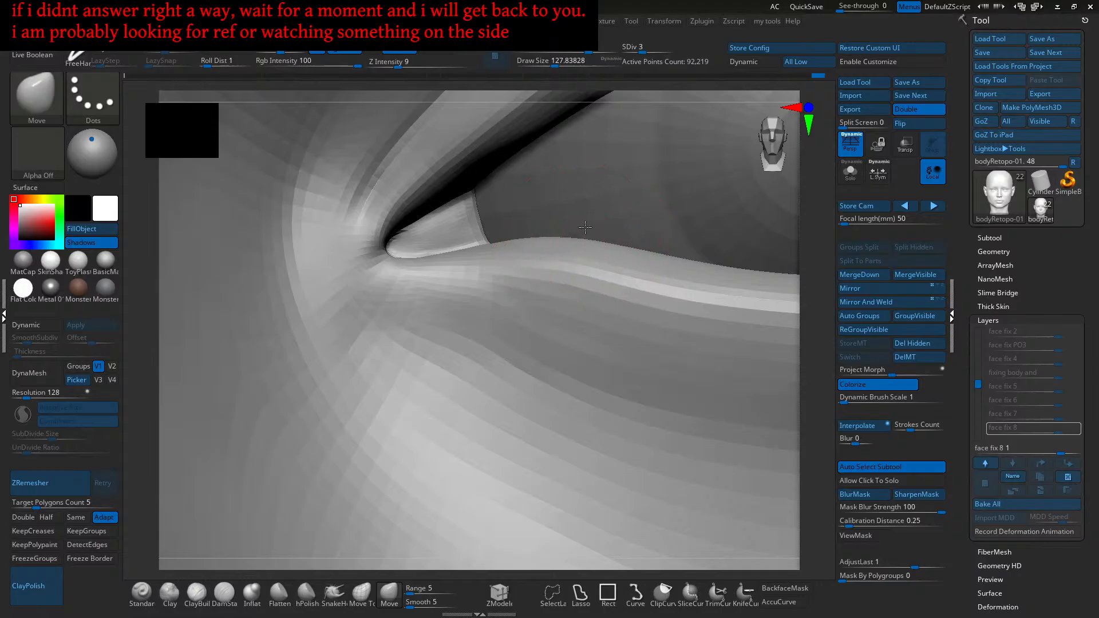
alt+right_drag(542, 246, 572, 242)
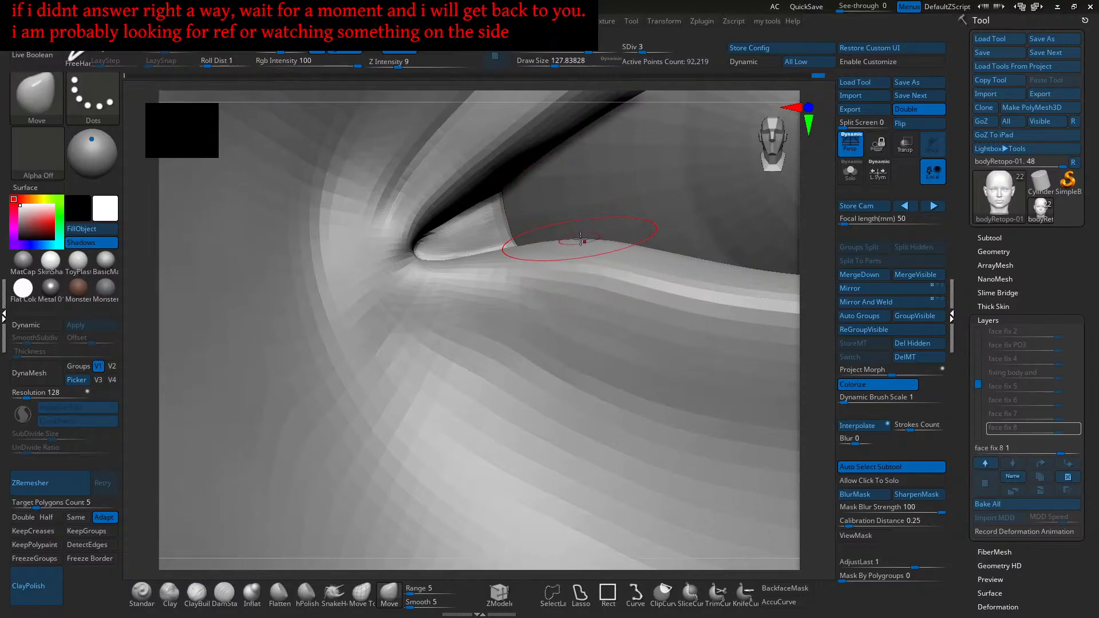
mouse_move(664, 258)
alt+right_down()
mouse_move(596, 229)
mouse_move(653, 267)
mouse_move(627, 263)
mouse_move(599, 294)
alt+right_up()
mouse_move(693, 285)
alt+right_down()
mouse_move(601, 290)
mouse_move(676, 273)
mouse_move(661, 278)
mouse_move(654, 258)
alt+right_up()
Step: Refine the area beside the outer eye corner and upper lid fold with the Clay brush at Z Intensity 1 and draw size about 140
key(f)
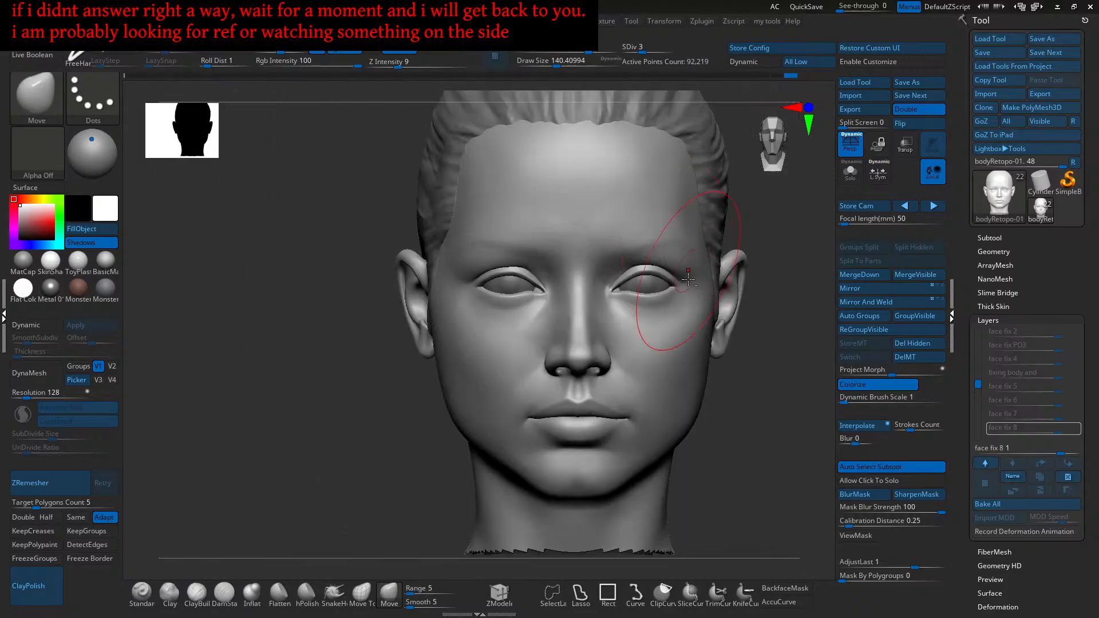
ctrl+right_drag(656, 299, 657, 432)
mouse_move(553, 294)
ctrl+right_down()
mouse_move(578, 319)
mouse_move(562, 340)
ctrl+right_up()
ctrl+right_drag(562, 340, 570, 350)
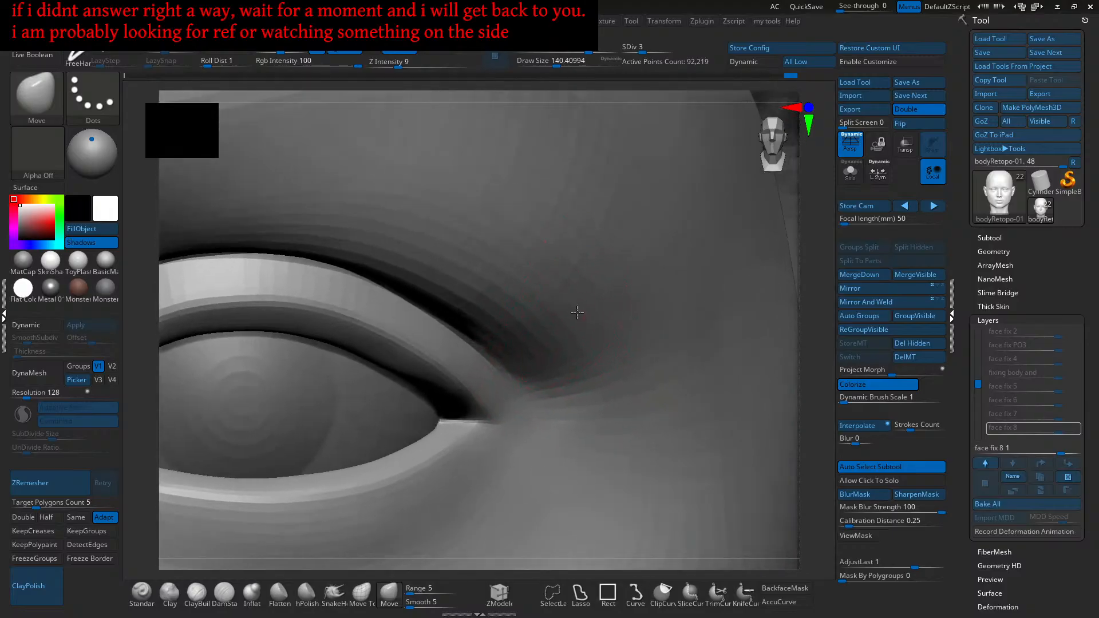
click(170, 595)
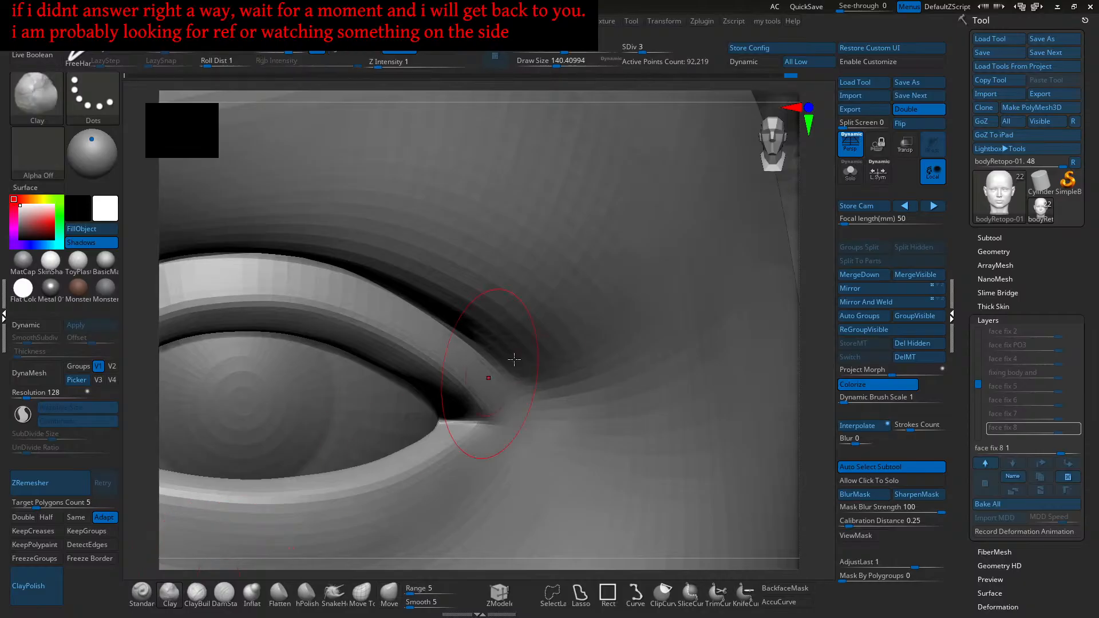
right_drag(547, 342, 586, 369)
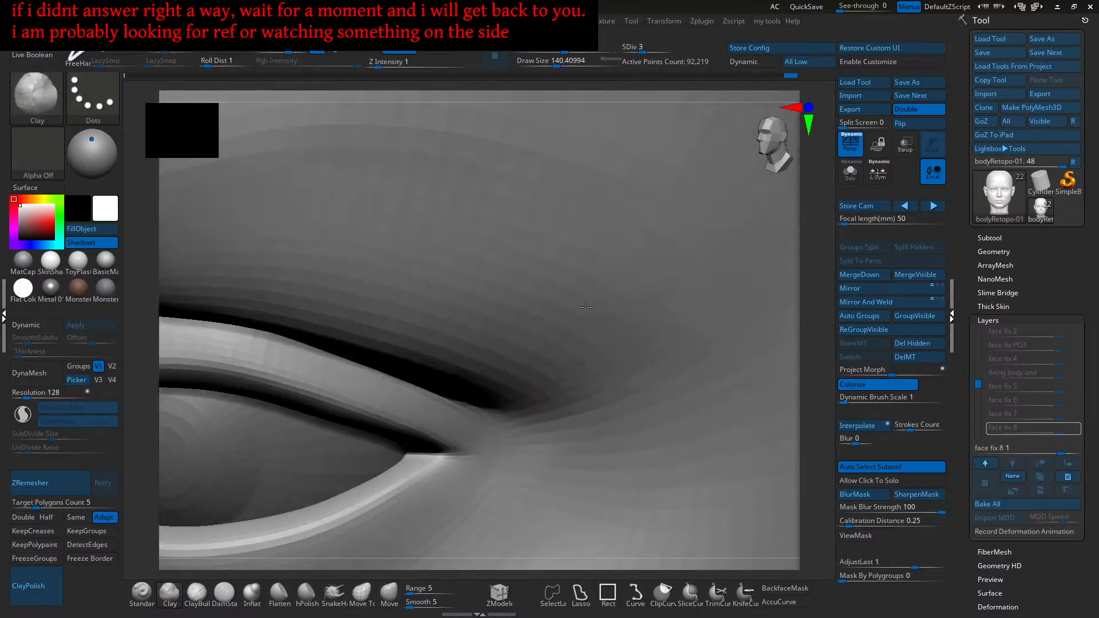
right_drag(538, 336, 599, 348)
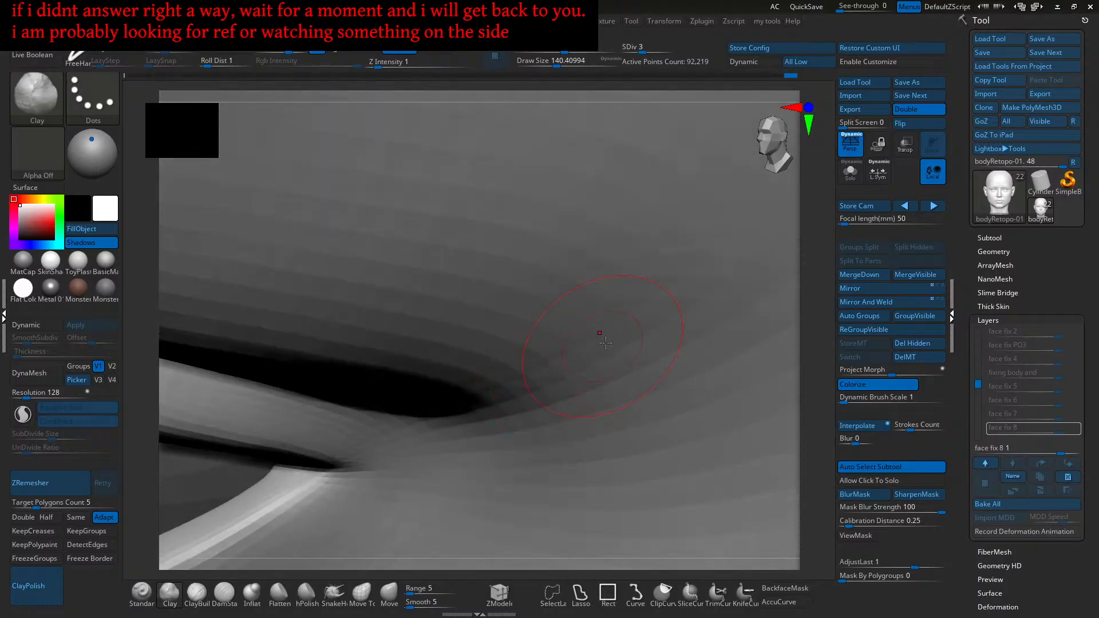
right_drag(526, 337, 622, 335)
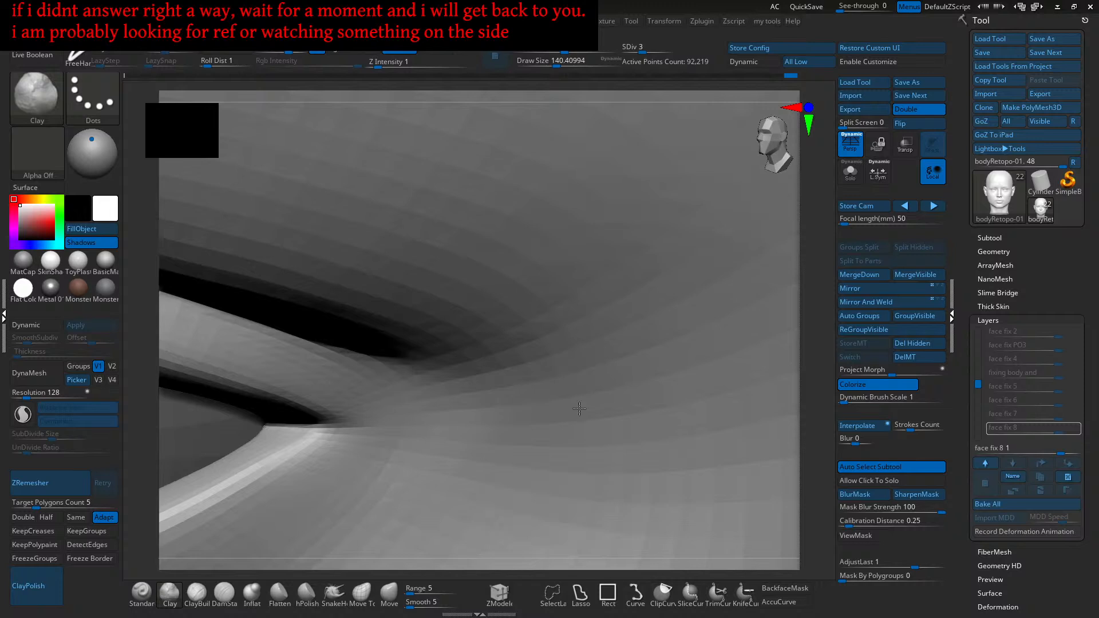
mouse_move(638, 511)
right_down()
mouse_move(615, 447)
mouse_move(578, 401)
right_up()
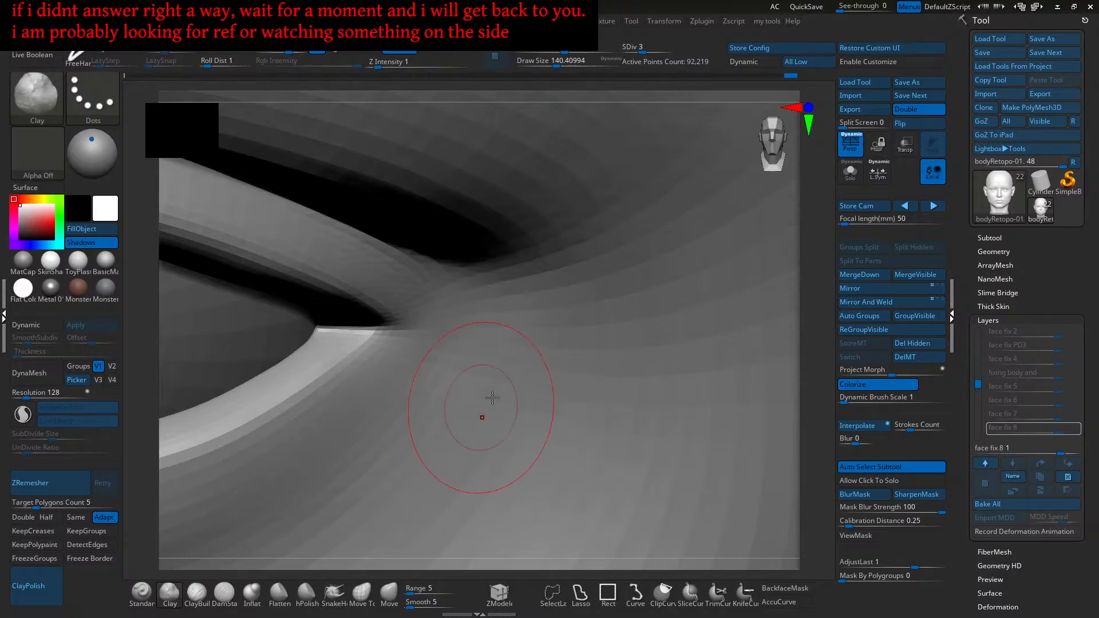
Step: Shape the surface below the outer eye corner toward the cheek with the Clay brush at Z Intensity 1, working from several angles
alt+drag(531, 376, 561, 359)
mouse_move(561, 358)
right_down()
mouse_move(559, 332)
mouse_move(555, 367)
mouse_move(528, 387)
right_up()
right_drag(517, 424, 574, 393)
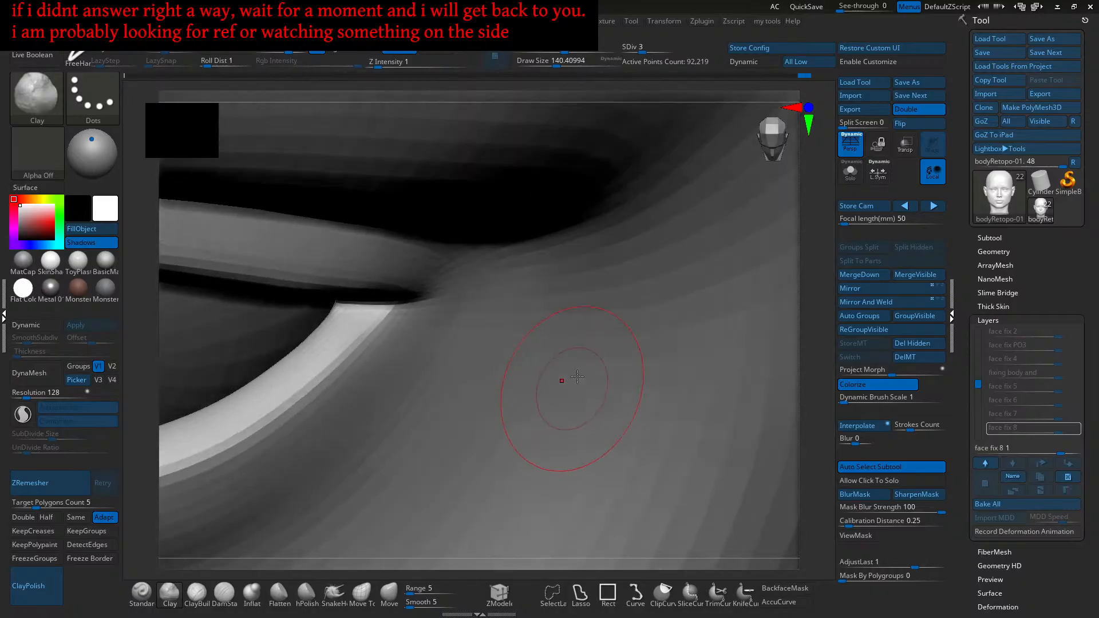
mouse_move(570, 517)
alt+right_down()
mouse_move(589, 385)
mouse_move(577, 367)
alt+right_up()
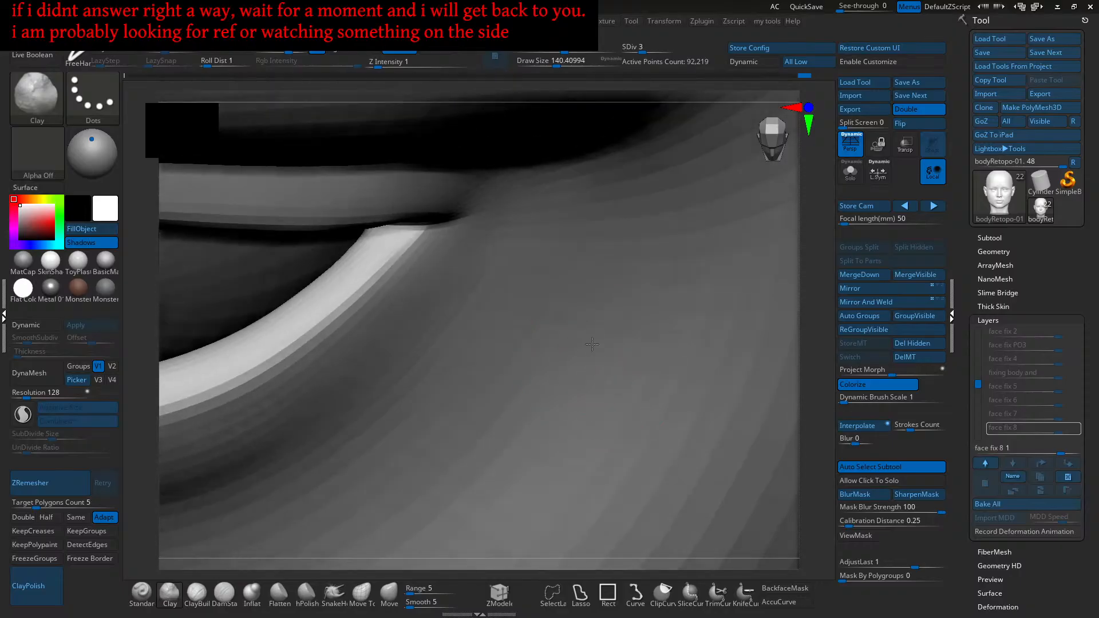
mouse_move(582, 327)
right_down()
mouse_move(572, 332)
mouse_move(574, 308)
right_up()
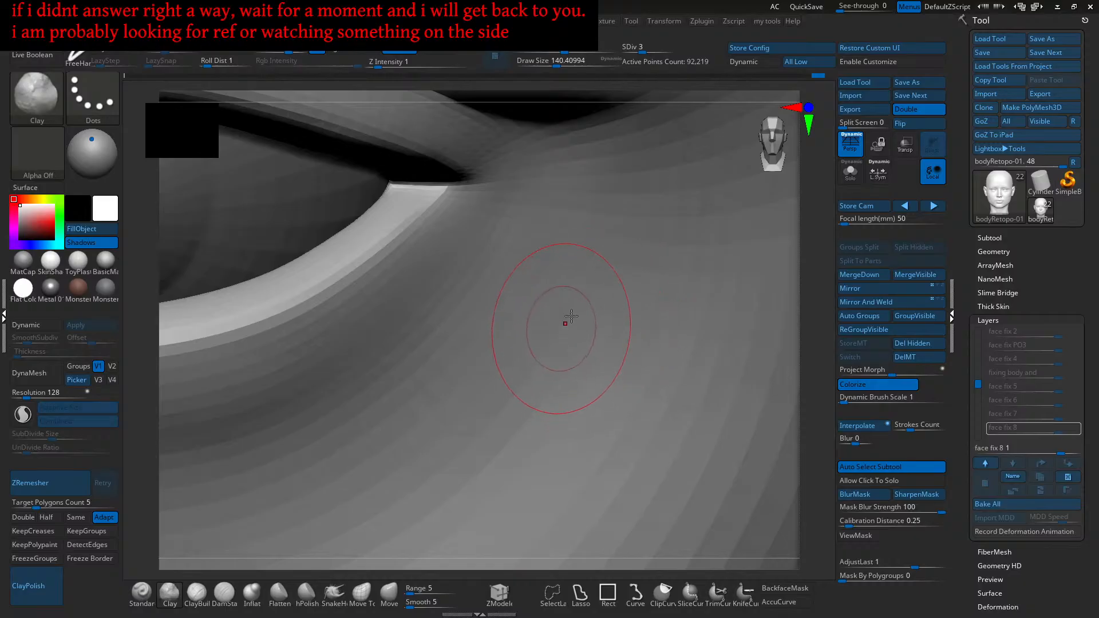
mouse_move(563, 331)
ctrl+right_down()
mouse_move(544, 382)
mouse_move(522, 385)
ctrl+right_up()
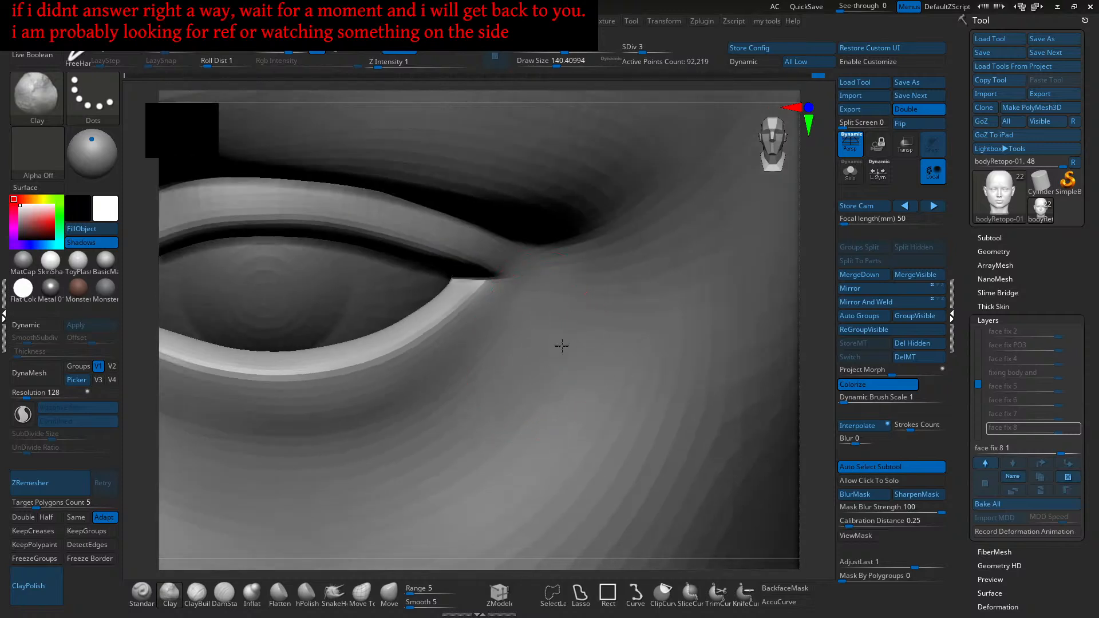
ctrl+right_drag(535, 343, 559, 326)
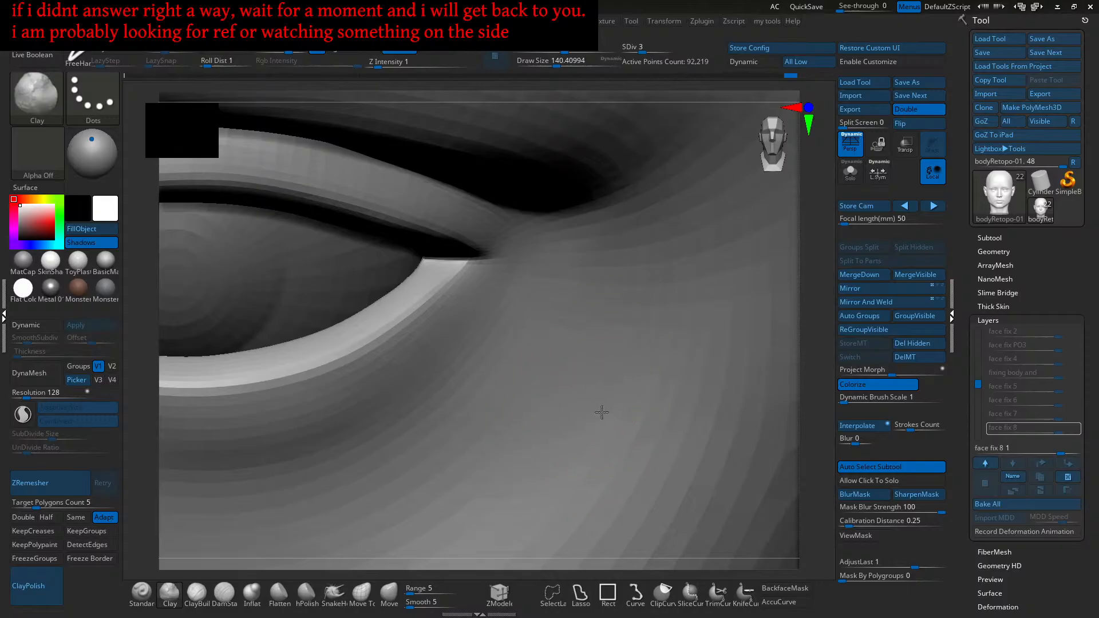
Step: Blend the surface under the outer eye corner with the Clay brush at Z Intensity 1 and draw size about 140
mouse_move(569, 410)
right_down()
mouse_move(586, 356)
mouse_move(614, 386)
mouse_move(632, 363)
mouse_move(565, 388)
mouse_move(589, 355)
right_up()
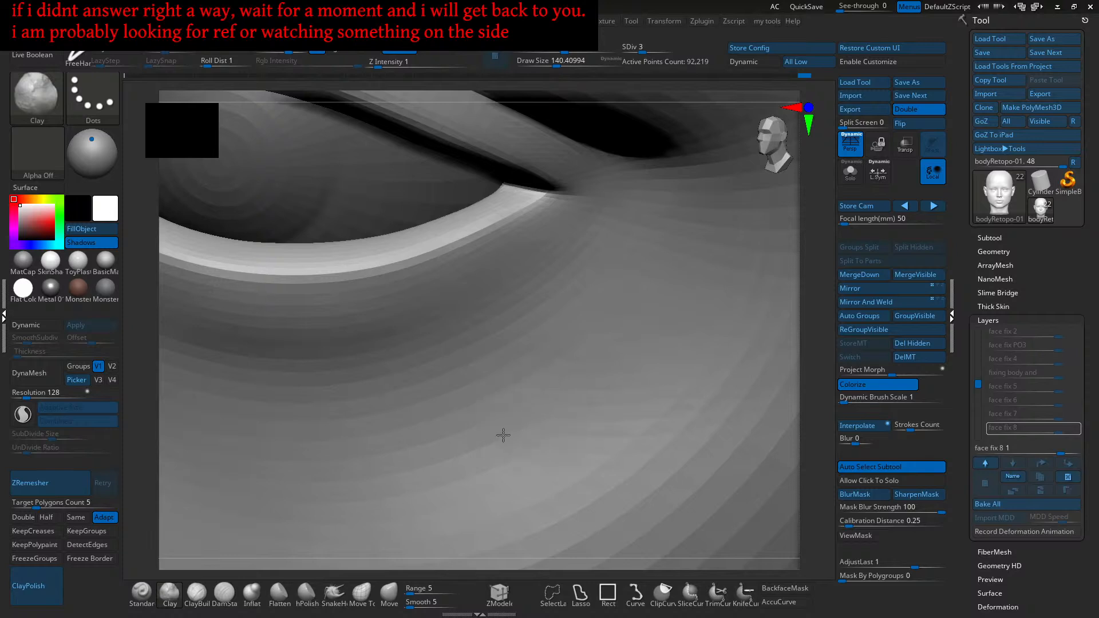
shift+right_drag(523, 437, 493, 444)
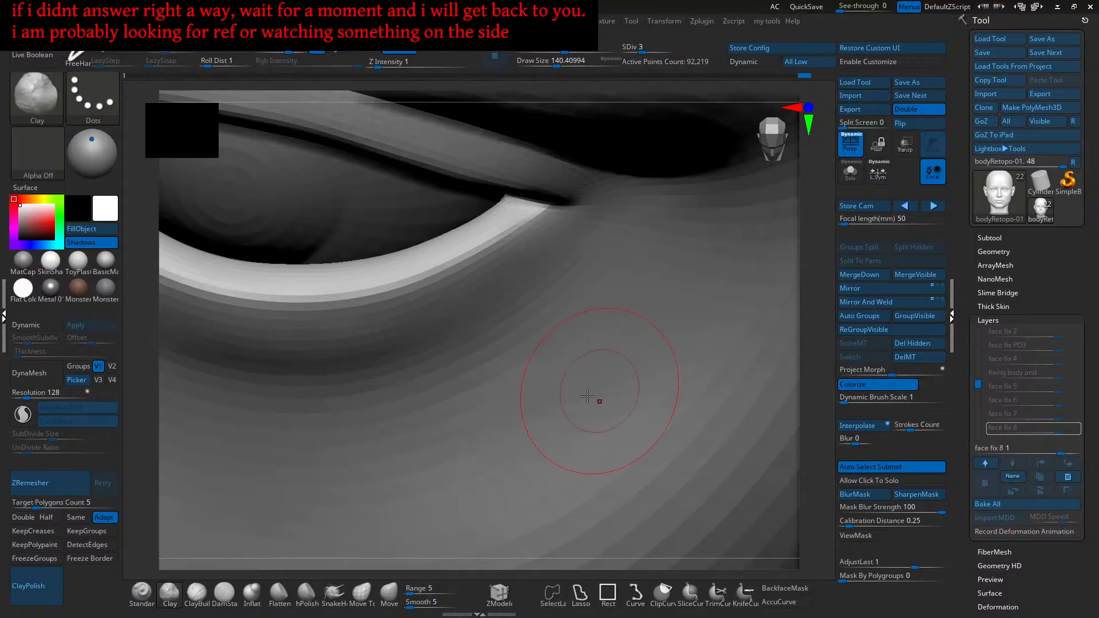
scroll(560, 397, down, 3)
alt+right_drag(601, 409, 598, 332)
mouse_move(659, 384)
right_down()
mouse_move(618, 393)
mouse_move(611, 454)
mouse_move(589, 415)
mouse_move(586, 452)
right_up()
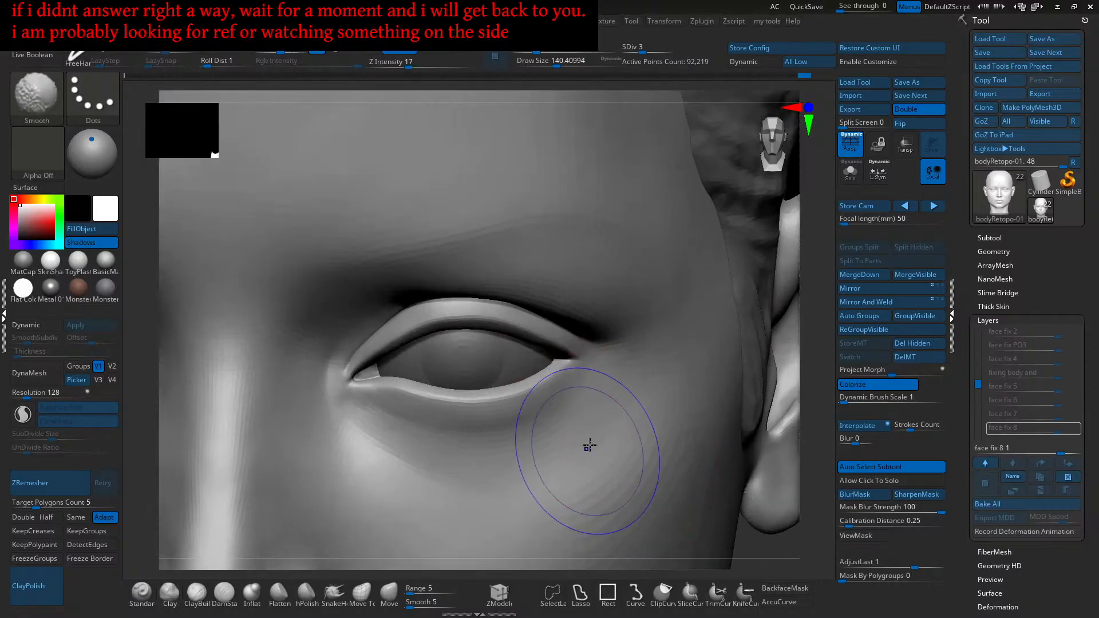
Step: Reduce the draw size to about 104 and refine the lower lid's transition into the outer cheek with the Clay brush
key(s)
drag(611, 436, 550, 452)
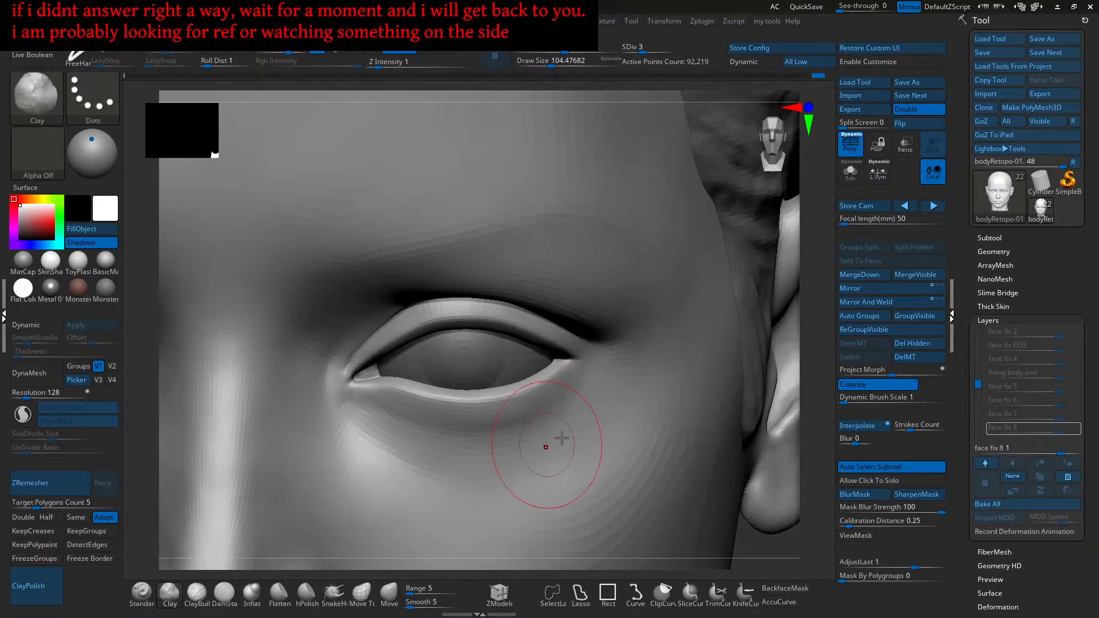
right_drag(550, 452, 620, 418)
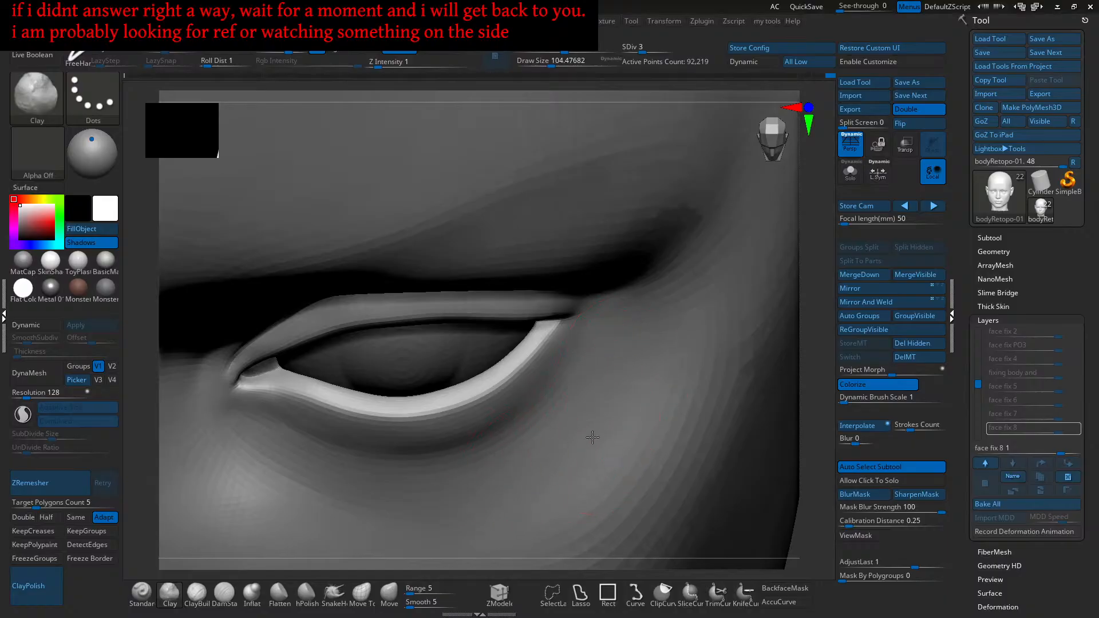
mouse_move(558, 461)
right_down()
mouse_move(549, 483)
mouse_move(557, 461)
right_up()
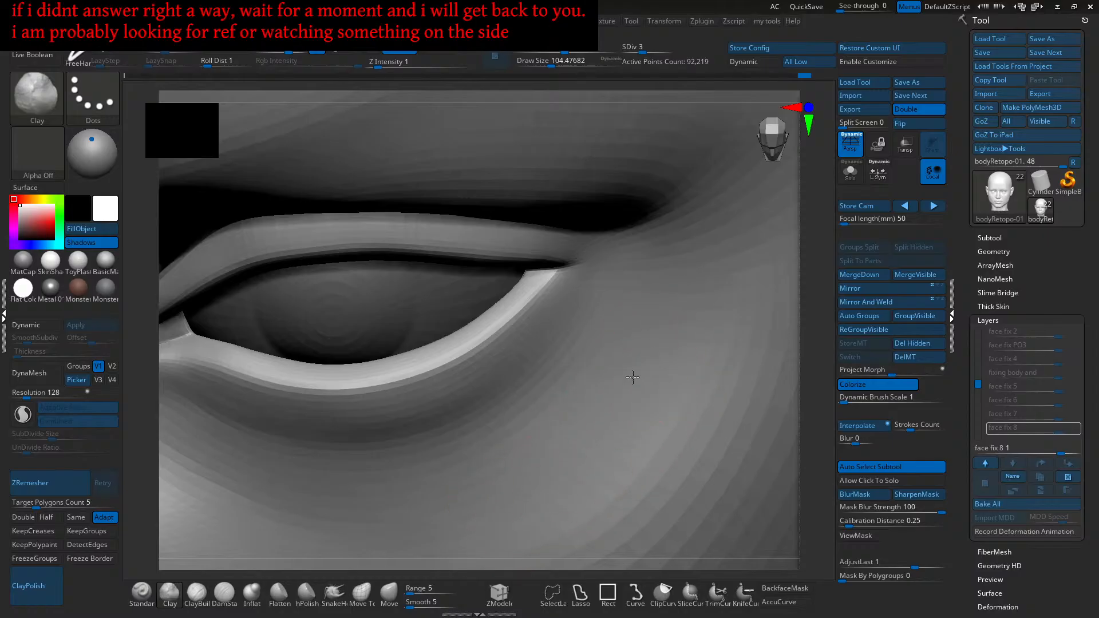
key(f)
Step: Soften the cheek beside the mouth corner and nasolabial fold with the Clay brush at draw size about 128, redoing one stroke
shift+right_drag(638, 405, 576, 397)
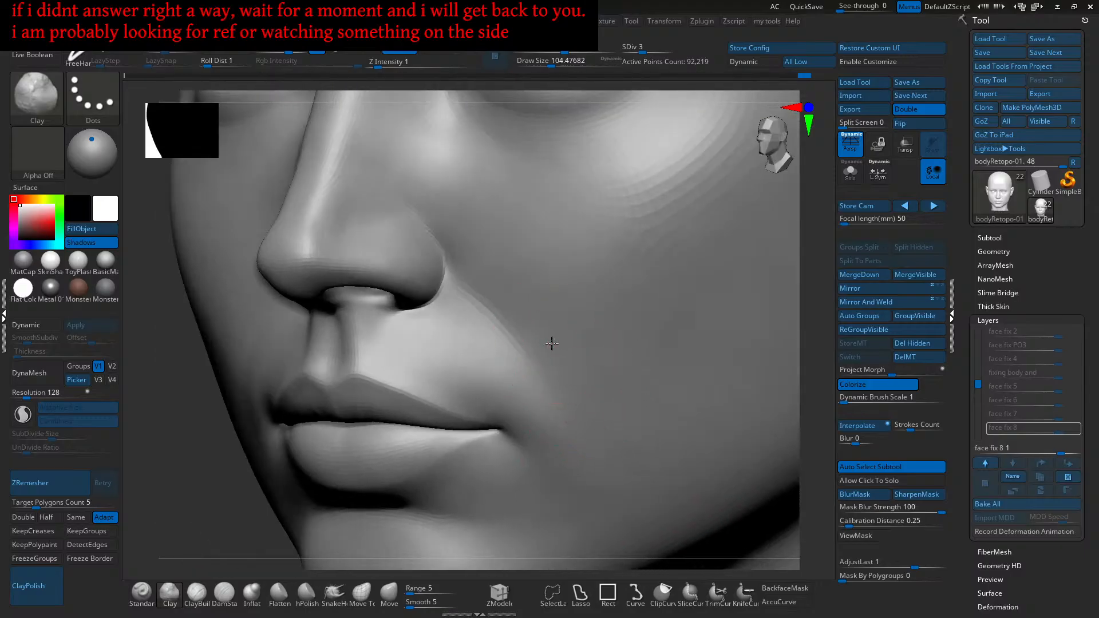
right_drag(554, 339, 582, 348)
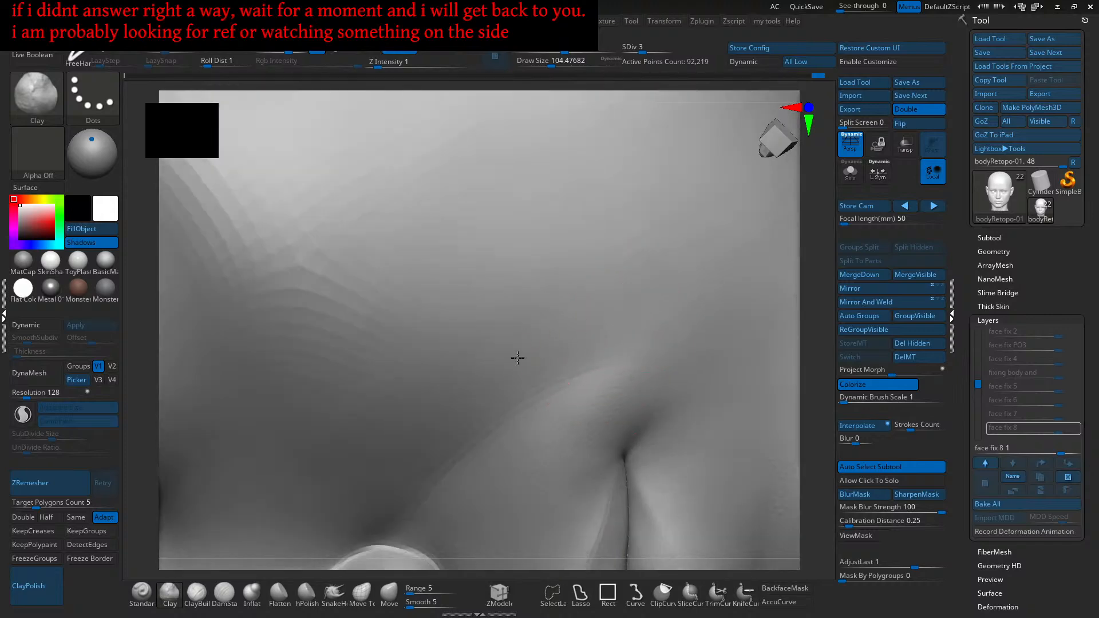
mouse_move(466, 374)
right_down()
mouse_move(554, 351)
mouse_move(562, 314)
right_up()
drag(469, 363, 471, 345)
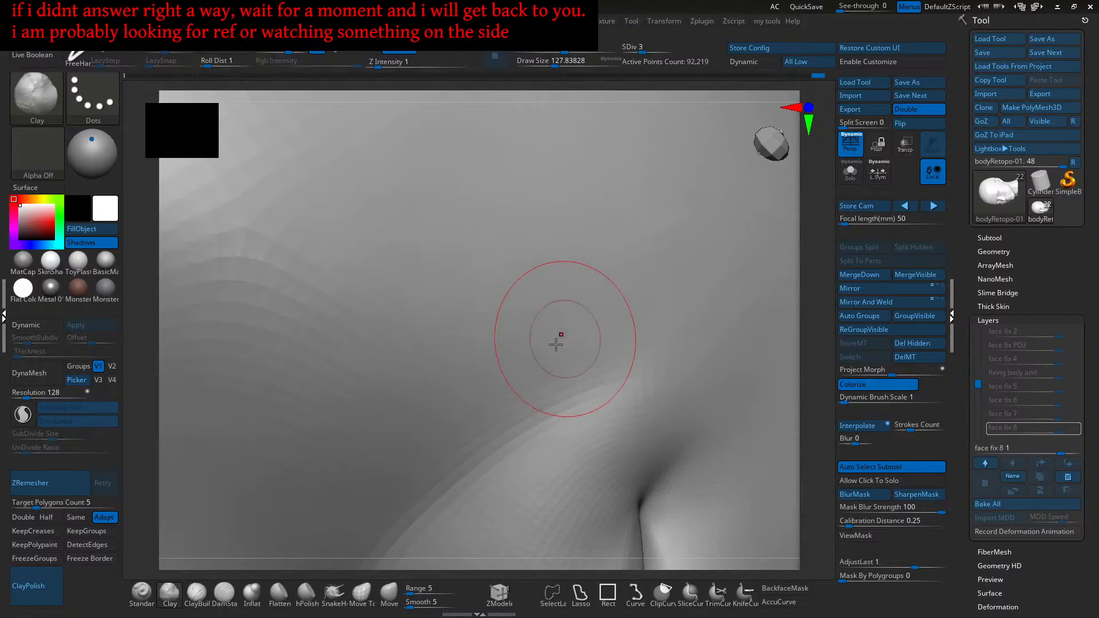
ctrl+right_drag(542, 396, 601, 358)
drag(621, 344, 526, 393)
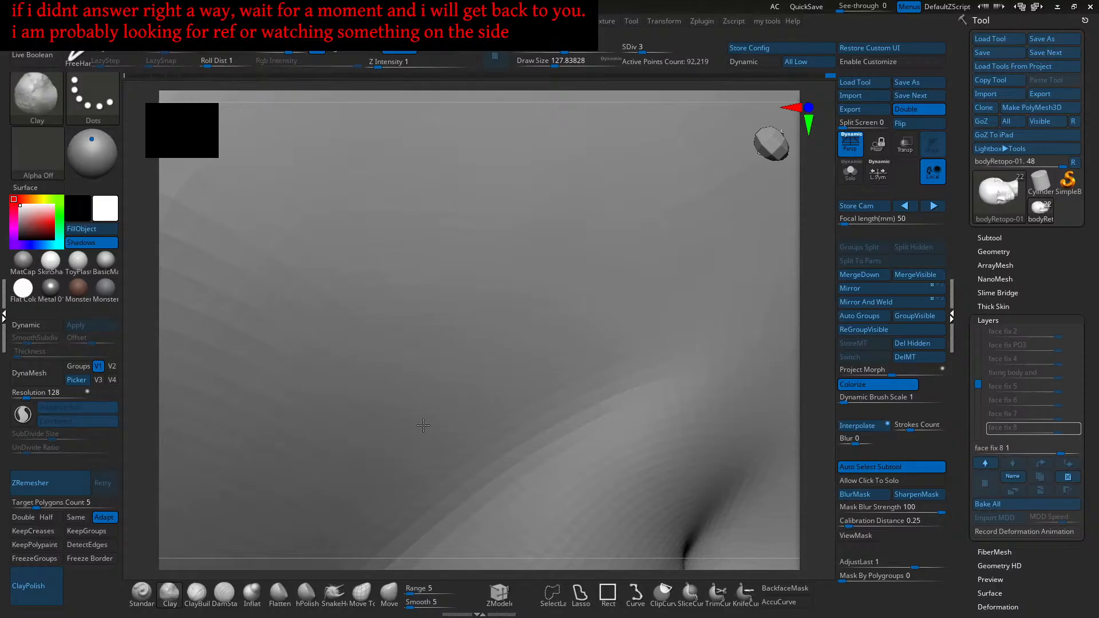
key(ctrl+z)
mouse_move(589, 302)
mouse_down()
mouse_move(495, 347)
mouse_move(458, 381)
mouse_up()
drag(637, 279, 442, 363)
mouse_move(533, 301)
right_down()
mouse_move(567, 342)
mouse_move(534, 349)
right_up()
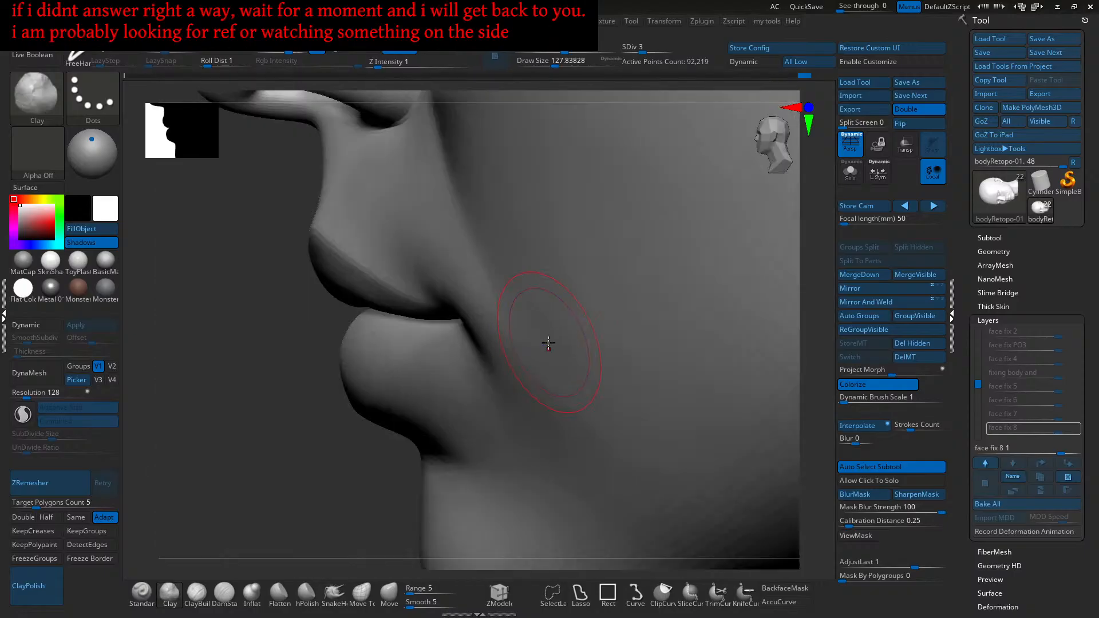
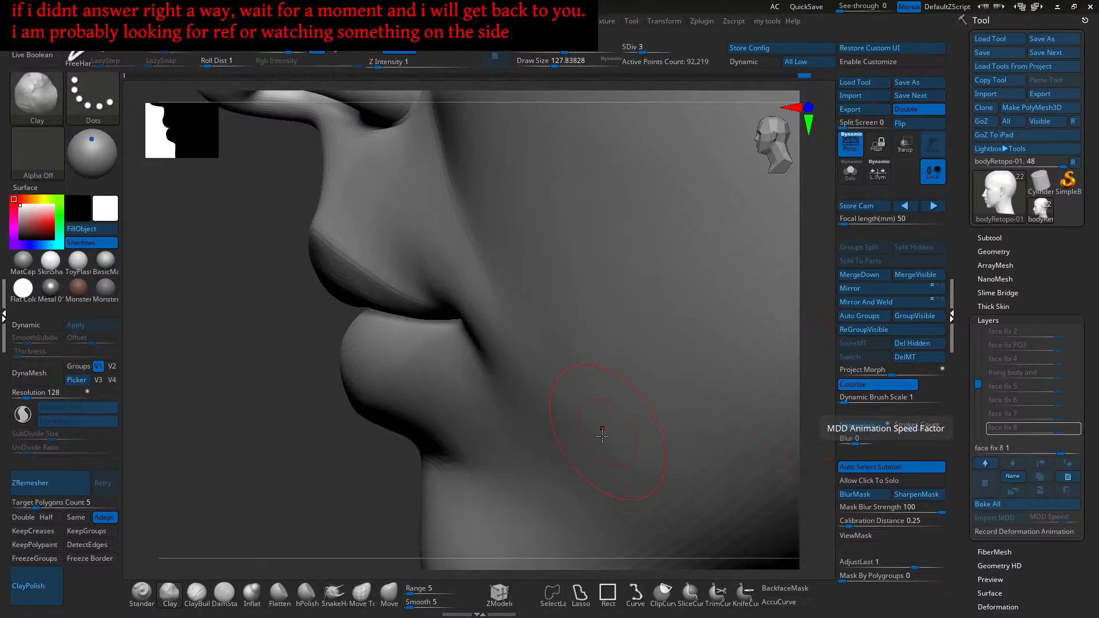
Step: Review the whole face, then refine the upper cheek and temple beside the other eye's outer corner with Clay at draw size about 124
key(f)
mouse_move(626, 434)
mouse_down()
mouse_move(655, 444)
mouse_move(599, 434)
mouse_move(677, 415)
mouse_up()
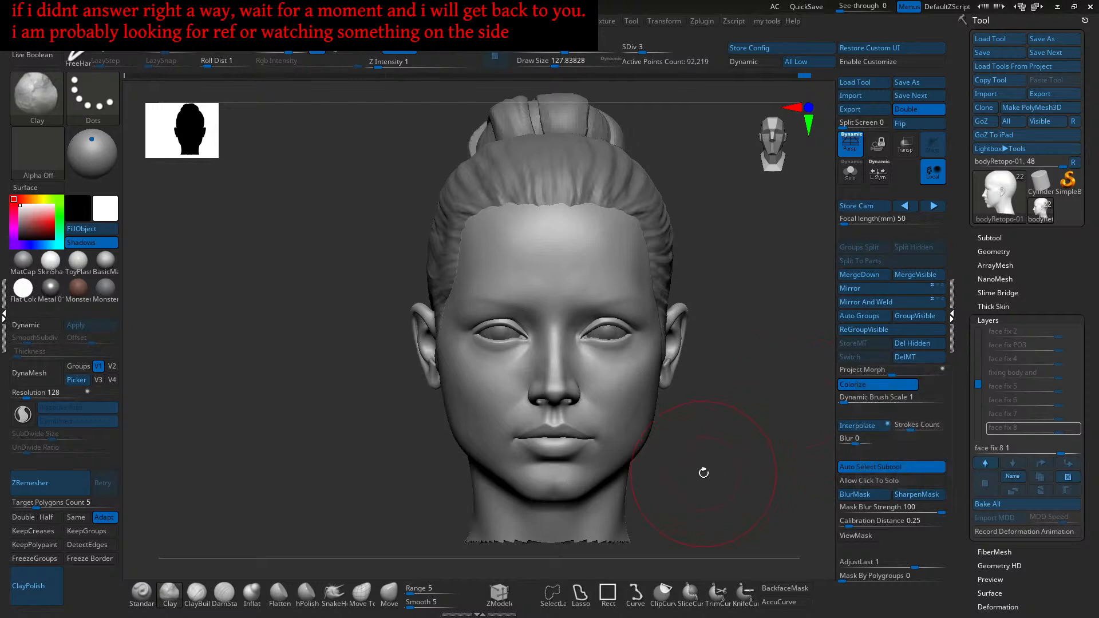
ctrl+right_drag(695, 449, 694, 437)
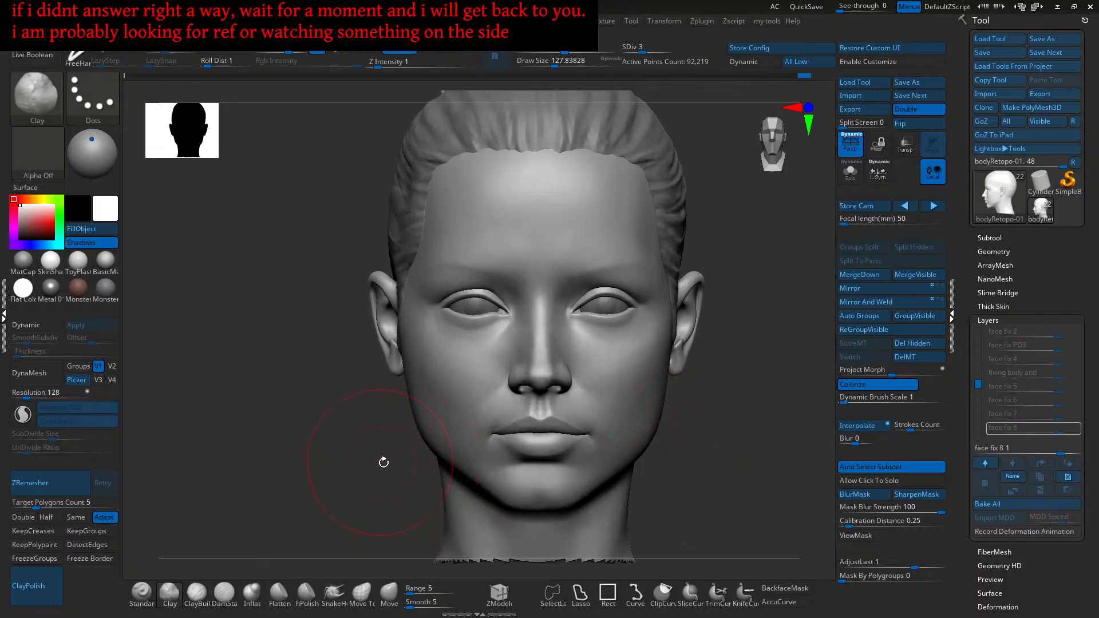
mouse_move(504, 338)
ctrl+right_down()
mouse_move(521, 422)
mouse_move(481, 422)
mouse_move(497, 400)
mouse_move(462, 429)
mouse_move(480, 404)
mouse_move(550, 380)
mouse_move(534, 397)
mouse_move(523, 368)
mouse_move(537, 370)
mouse_move(522, 361)
ctrl+right_up()
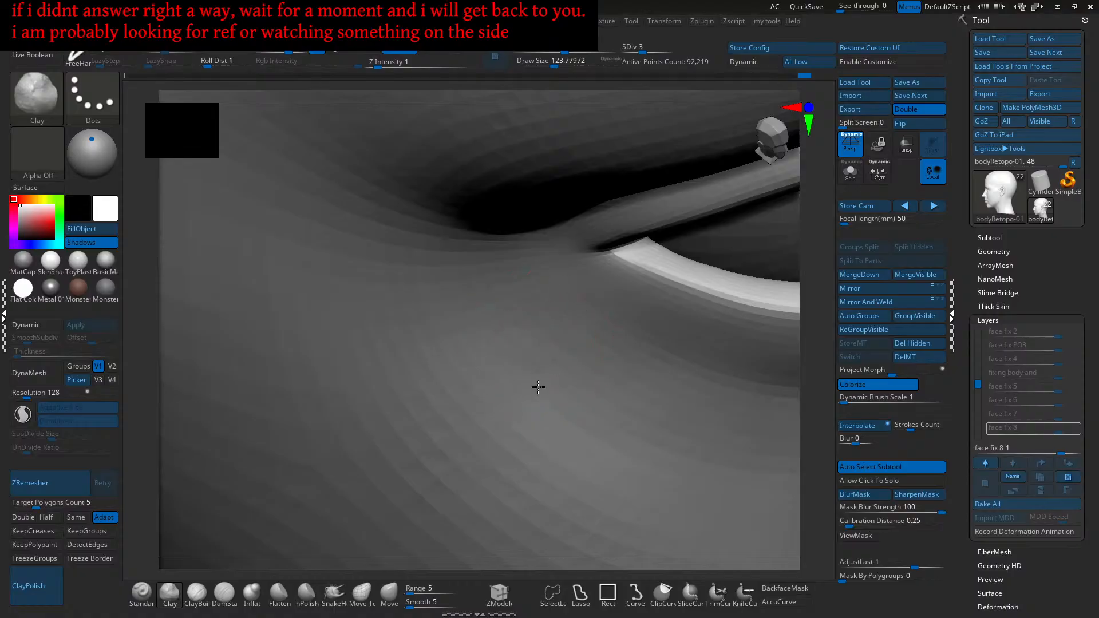
mouse_move(561, 415)
right_down()
mouse_move(529, 384)
mouse_move(552, 391)
right_up()
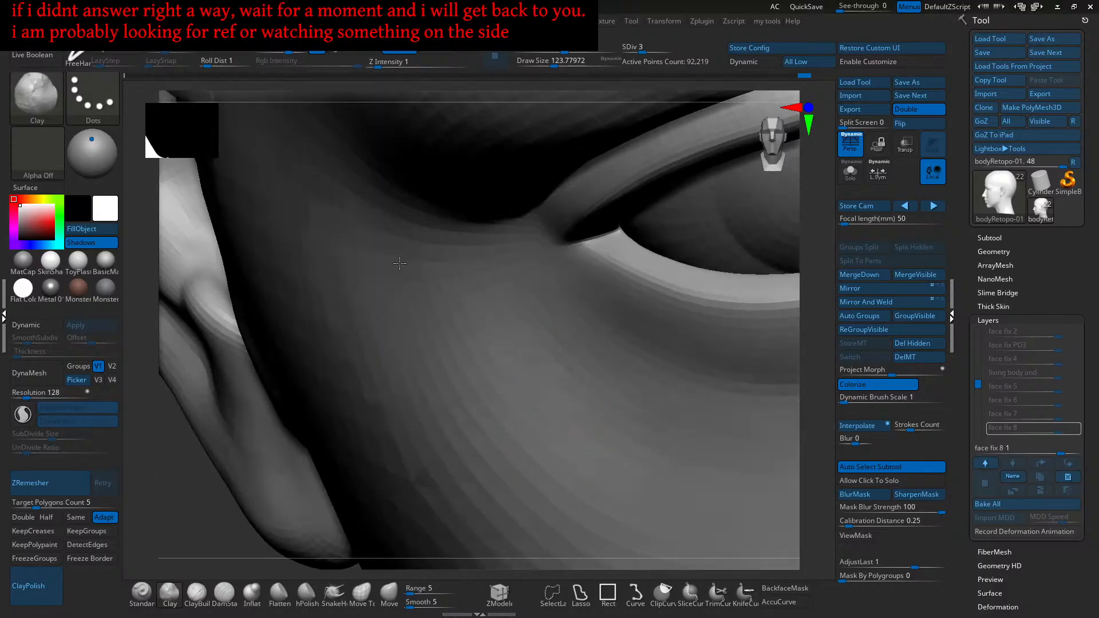
right_drag(399, 270, 485, 339)
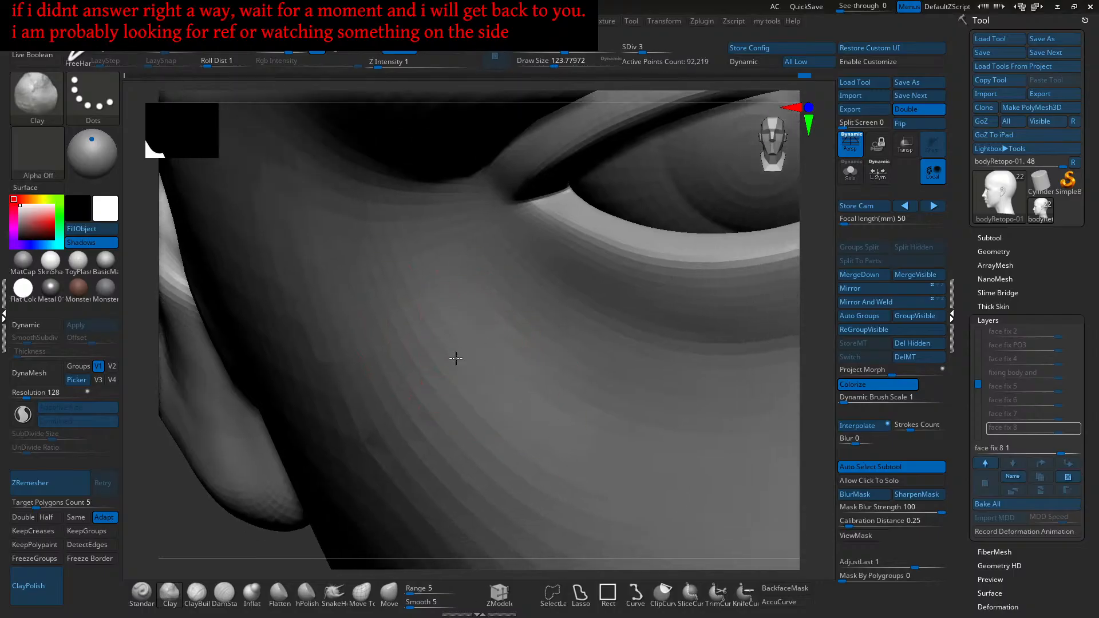
mouse_move(350, 294)
right_down()
mouse_move(372, 344)
mouse_move(385, 322)
right_up()
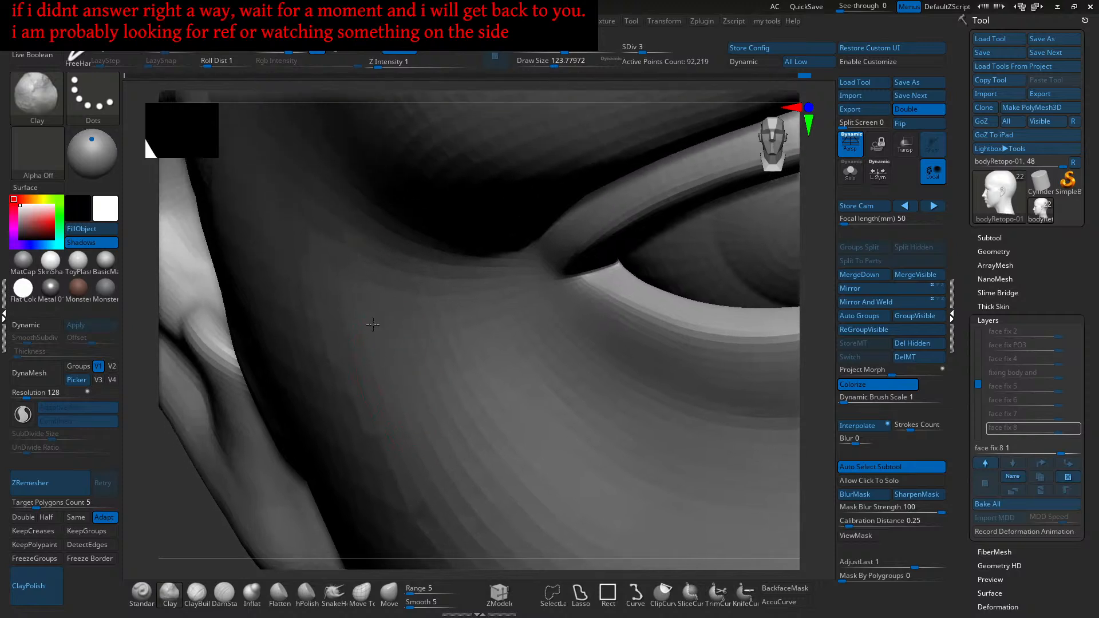
right_drag(347, 352, 380, 376)
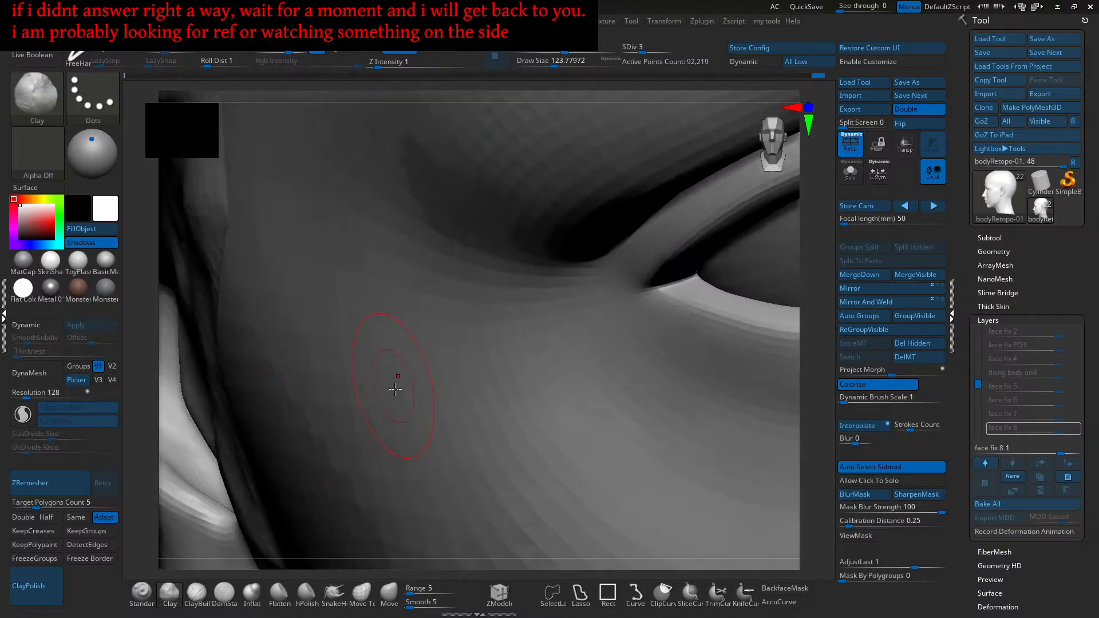
right_drag(393, 312, 402, 320)
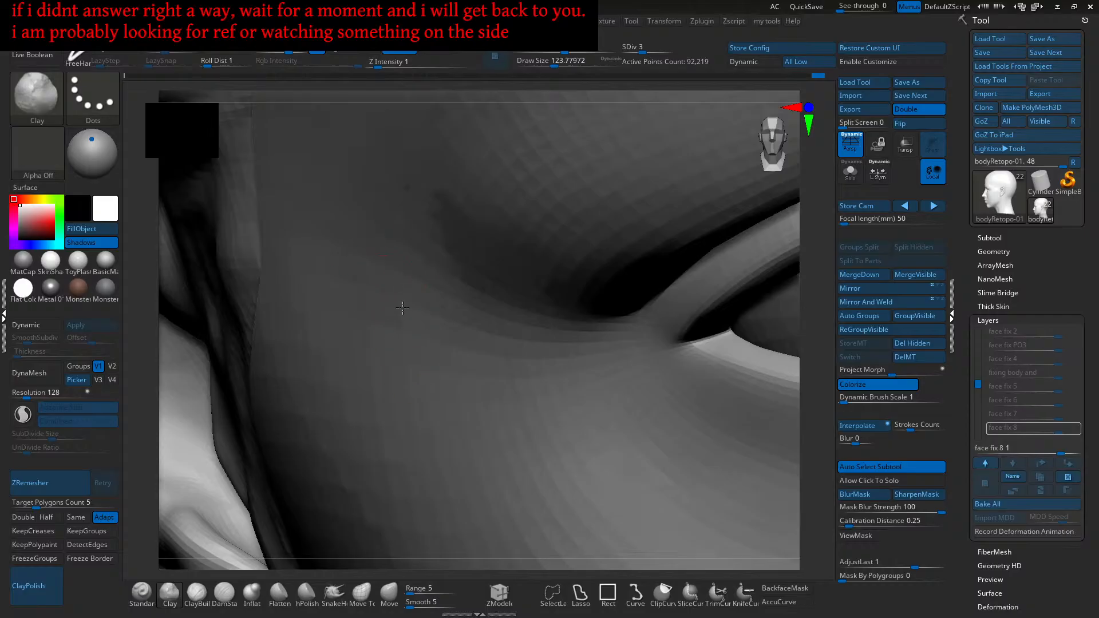
Step: Increase the Clay brush's draw size to about 145 and even out the area between the outer eye corner and ear
mouse_move(405, 363)
ctrl+right_down()
mouse_move(448, 380)
mouse_move(442, 393)
mouse_move(461, 389)
mouse_move(469, 407)
ctrl+right_up()
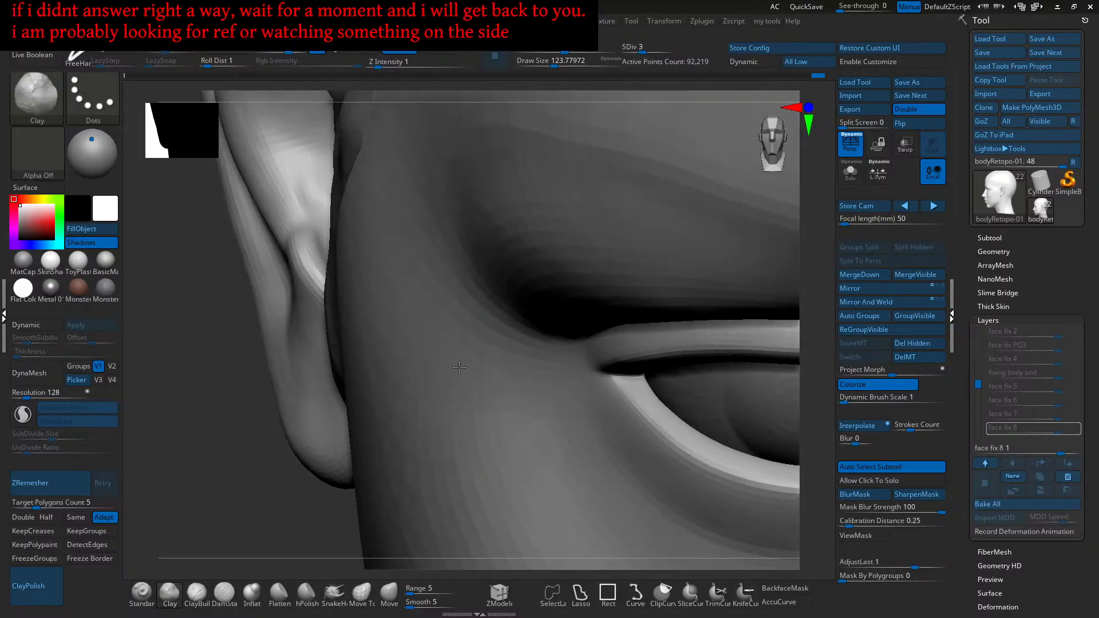
key(bracketright)
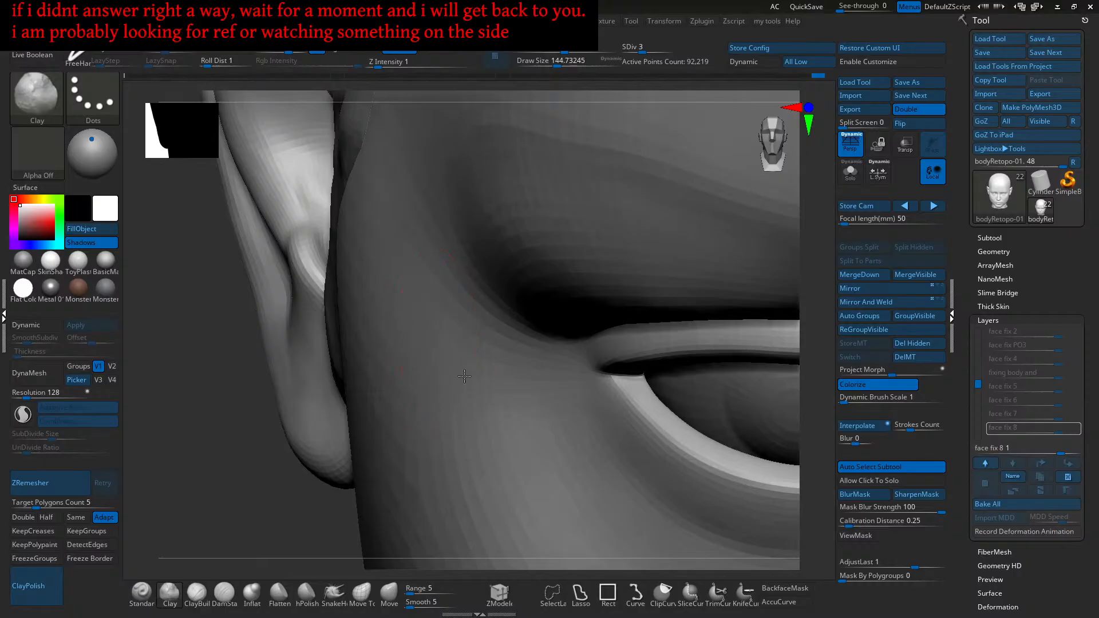
mouse_move(476, 432)
ctrl+right_down()
mouse_move(479, 387)
mouse_move(444, 326)
ctrl+right_up()
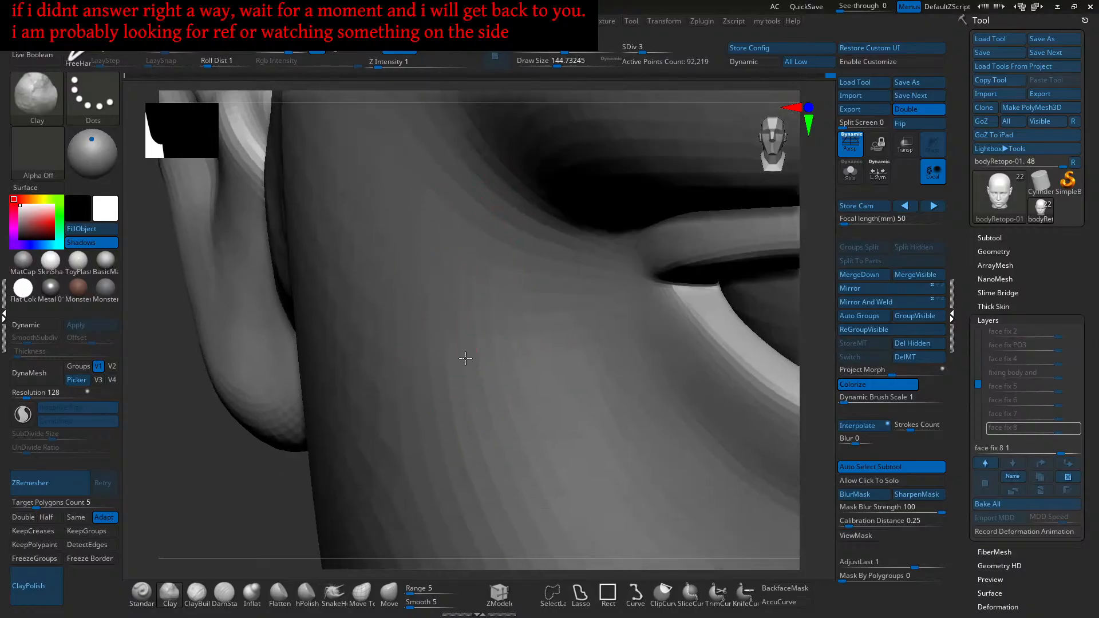
ctrl+right_drag(497, 384, 473, 380)
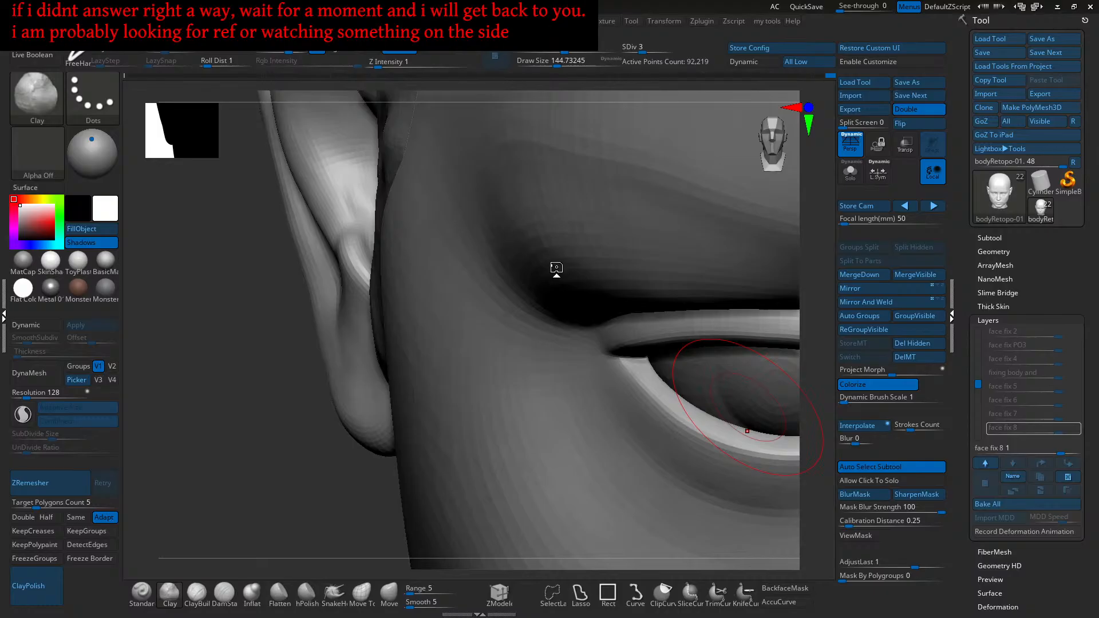
Step: Raise the outer end of the brow ridge with the Move brush at draw sizes of about 163 to 167
mouse_move(584, 304)
right_down()
mouse_move(590, 281)
mouse_move(504, 233)
mouse_move(593, 290)
mouse_move(454, 405)
mouse_move(517, 383)
mouse_move(523, 333)
right_up()
click(389, 594)
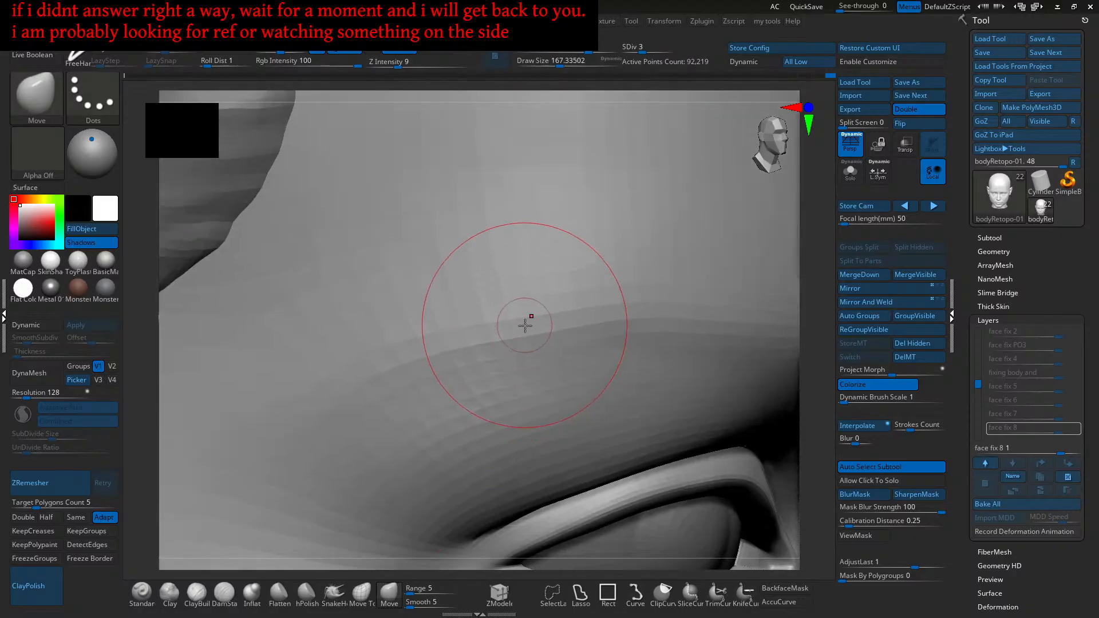
drag(550, 310, 550, 301)
drag(487, 333, 532, 311)
drag(454, 344, 454, 328)
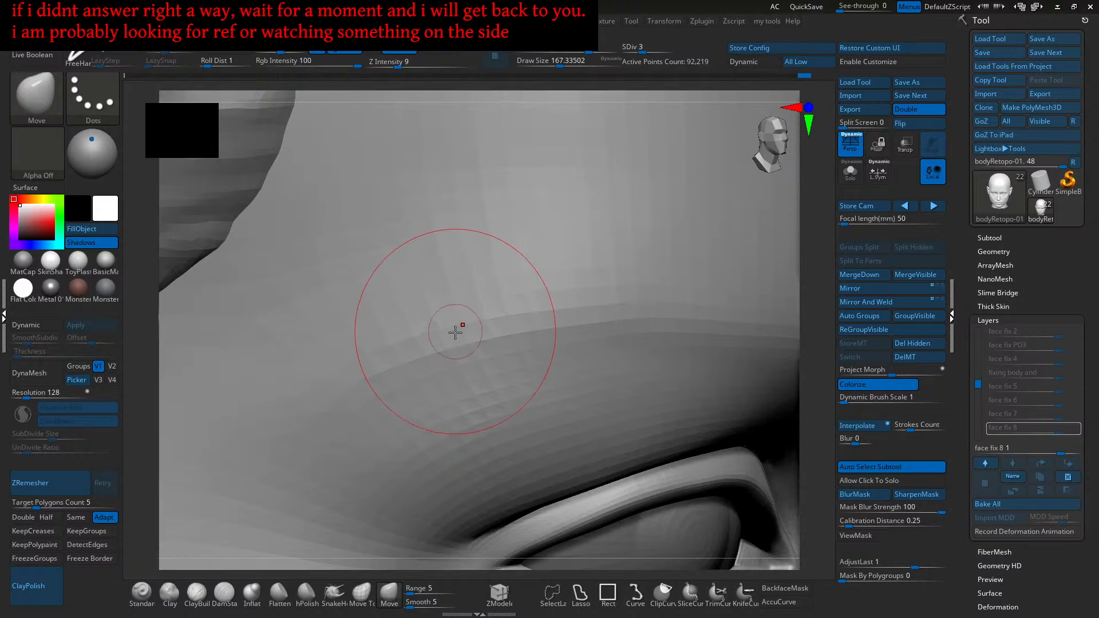
mouse_move(520, 363)
right_down()
mouse_move(524, 340)
mouse_move(583, 370)
mouse_move(564, 323)
mouse_move(512, 398)
right_up()
mouse_move(469, 360)
right_down()
mouse_move(468, 376)
mouse_move(429, 380)
mouse_move(468, 363)
mouse_move(487, 319)
right_up()
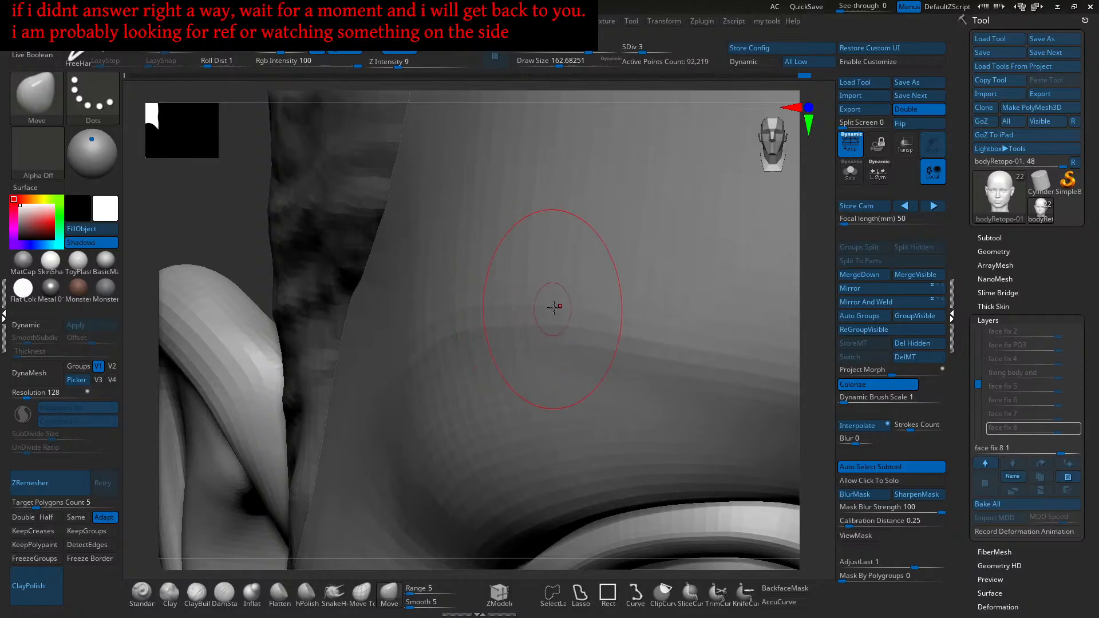
Step: Adjust the temple along the hairline with the Move brush at draw sizes of about 192 to 228
mouse_move(559, 308)
right_down()
mouse_move(543, 304)
mouse_move(479, 381)
right_up()
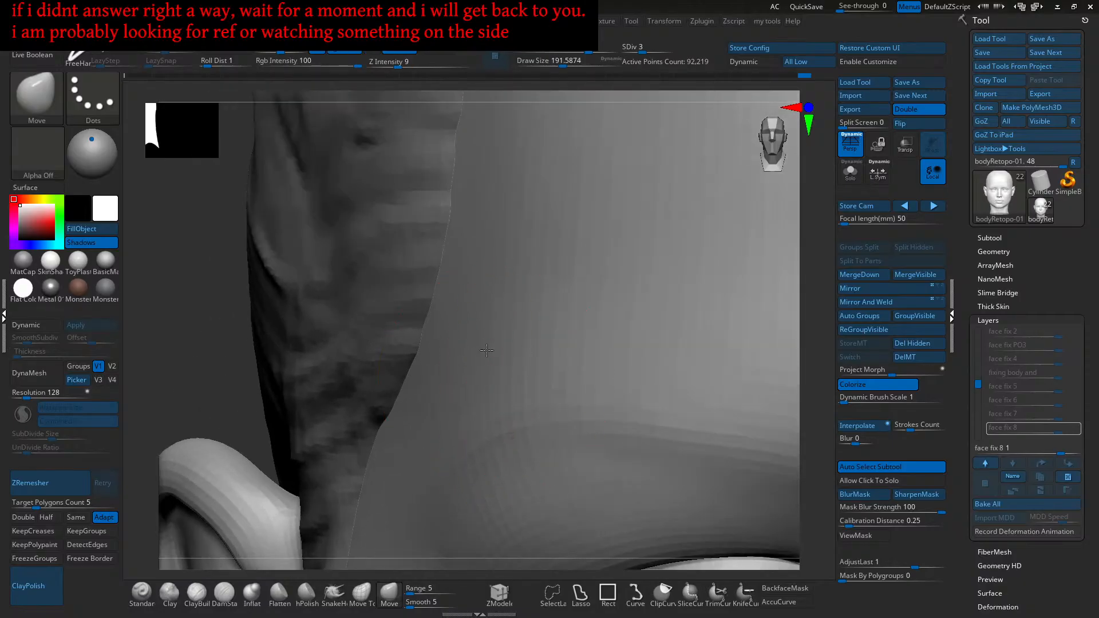
mouse_move(486, 349)
right_down()
mouse_move(647, 366)
mouse_move(544, 332)
mouse_move(557, 332)
mouse_move(561, 362)
mouse_move(673, 379)
right_up()
key(s)
click(514, 382)
mouse_move(550, 380)
ctrl+right_down()
mouse_move(469, 385)
mouse_move(527, 367)
mouse_move(524, 378)
ctrl+right_up()
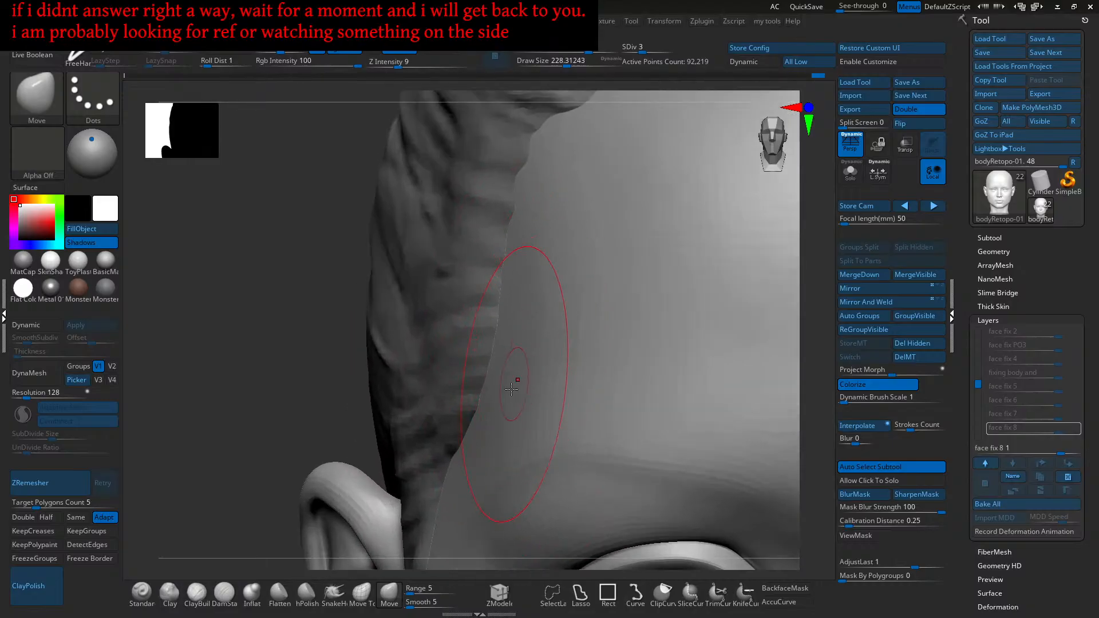
ctrl+right_drag(504, 321, 344, 504)
Step: Build up the temple surface beside the hairline with the Clay brush at Z Intensity 1 and draw size about 207
click(169, 593)
mouse_move(473, 423)
right_down()
mouse_move(564, 410)
mouse_move(532, 389)
right_up()
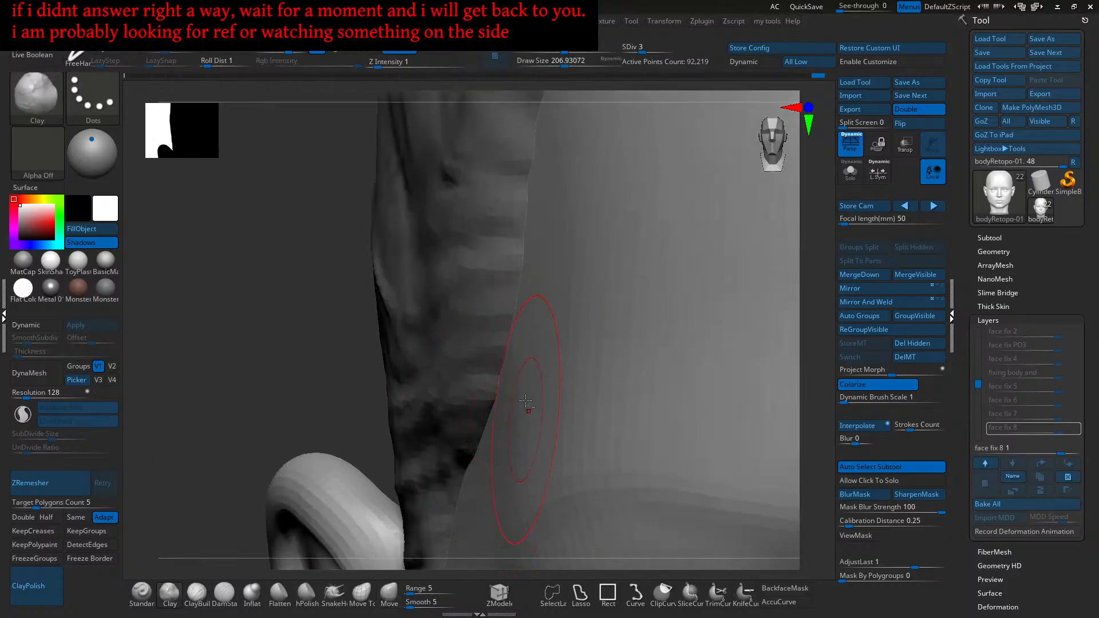
right_drag(519, 426, 557, 401)
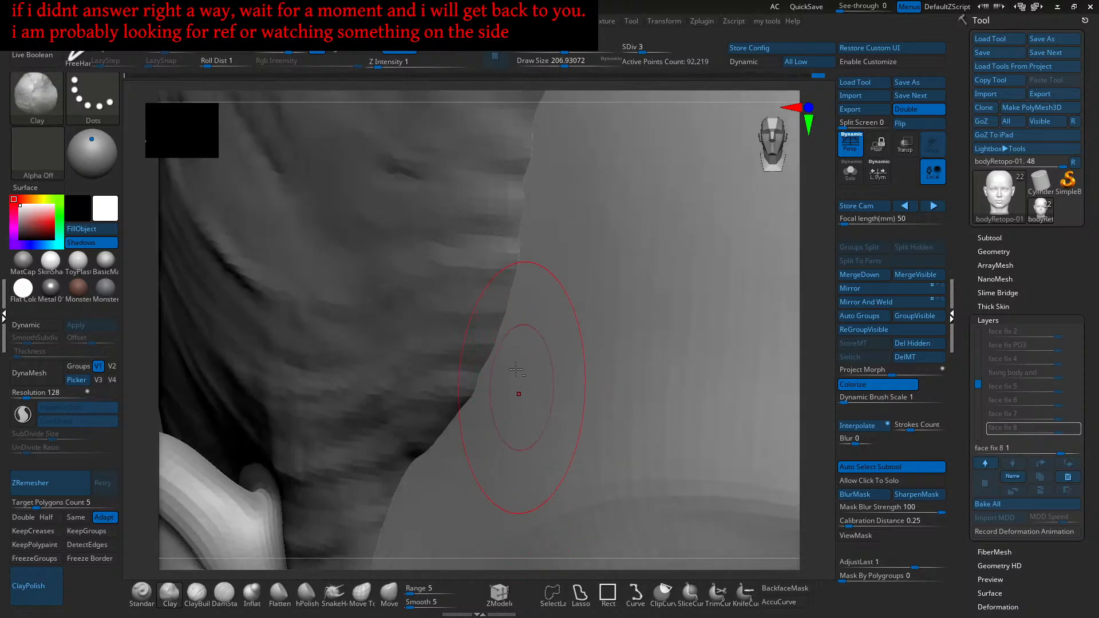
Step: Try a Clay stroke beside the hair edge at the temple and undo the last strokes there
mouse_move(527, 474)
mouse_down()
mouse_move(537, 459)
mouse_move(508, 474)
mouse_move(530, 449)
mouse_up()
key(ctrl+z)
key(ctrl+z)
Step: Examine the hairline, forehead, cheek and jaw of the head for areas that need correction
right_drag(603, 421, 599, 400)
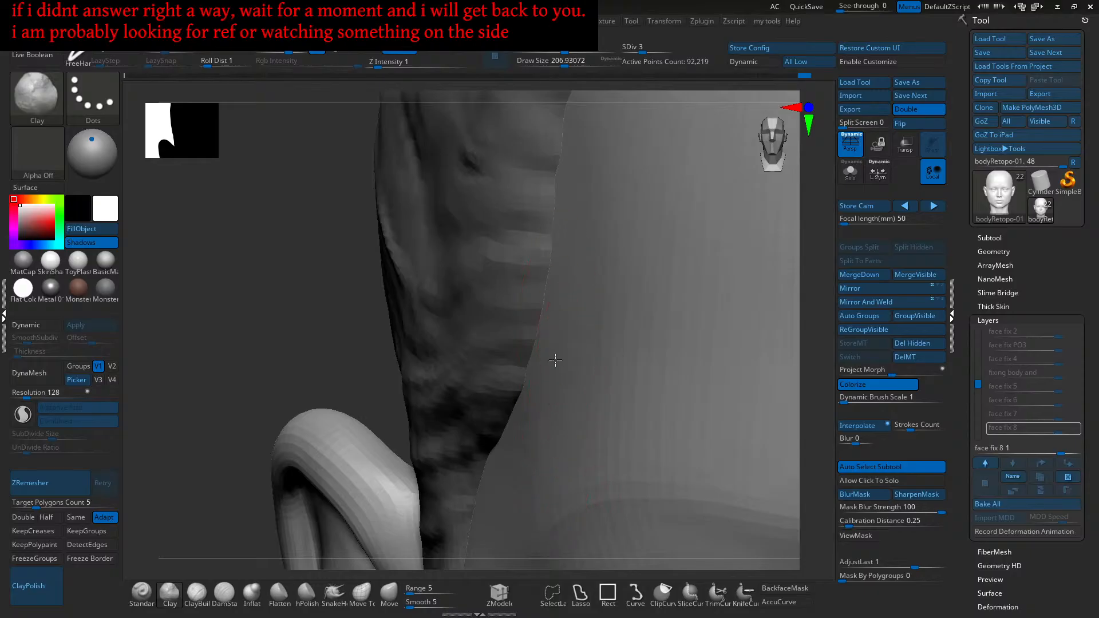
mouse_move(550, 418)
right_down()
mouse_move(565, 368)
mouse_move(582, 364)
mouse_move(583, 393)
mouse_move(567, 418)
right_up()
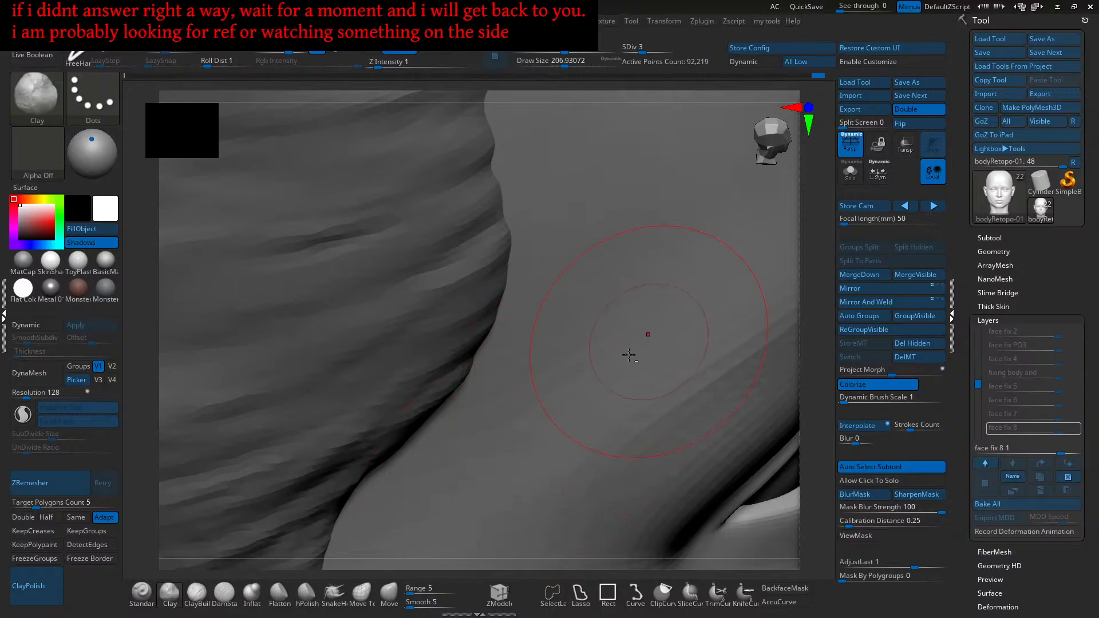
mouse_move(520, 412)
right_down()
mouse_move(602, 387)
mouse_move(491, 390)
mouse_move(510, 382)
right_up()
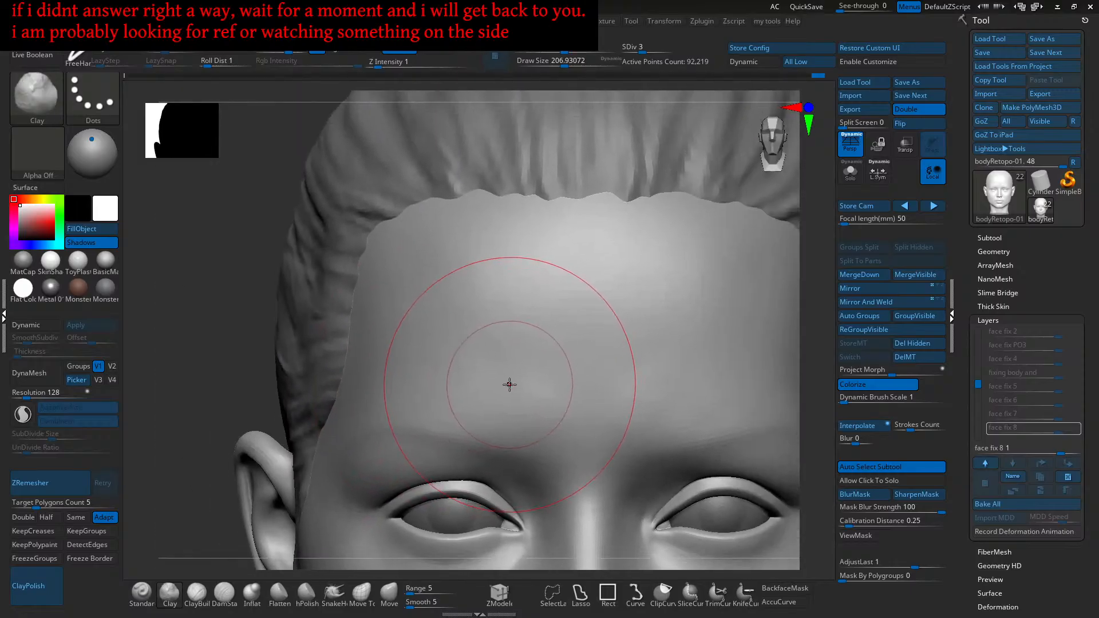
right_drag(574, 369, 436, 427)
key(bracketright)
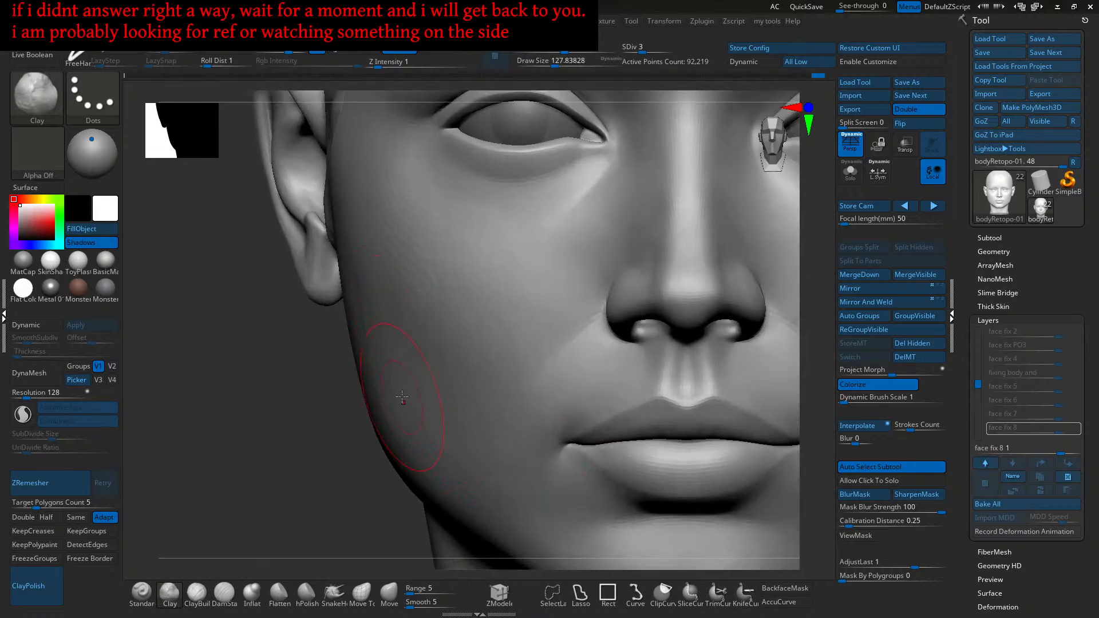
key(bracketright)
mouse_move(429, 444)
right_down()
mouse_move(451, 462)
mouse_move(382, 402)
right_up()
ctrl+right_drag(590, 367, 612, 399)
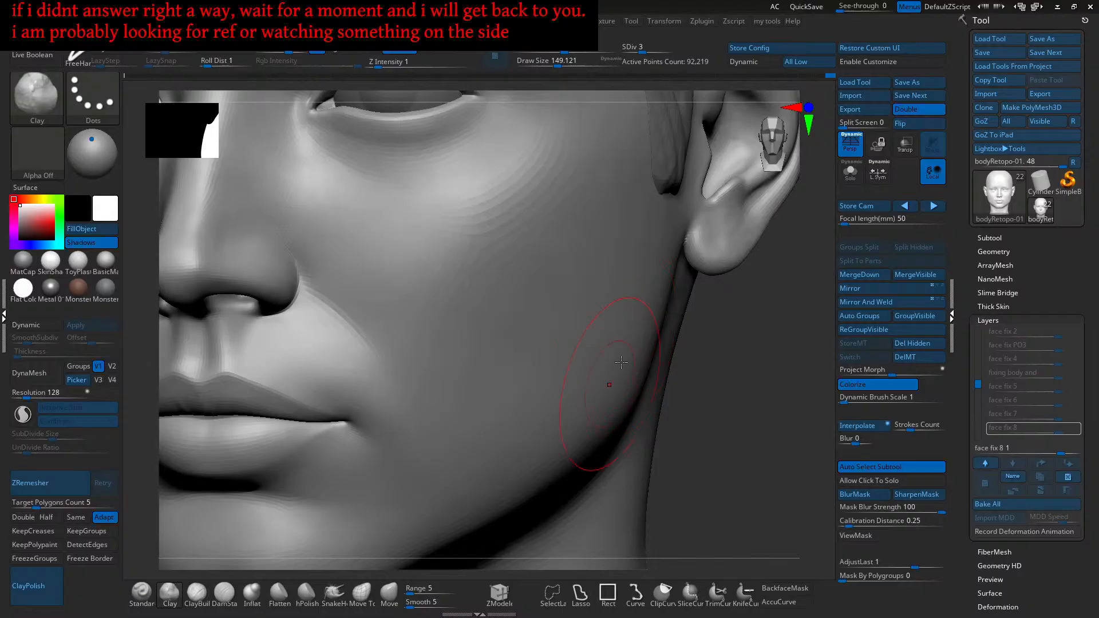
alt+right_drag(603, 354, 553, 429)
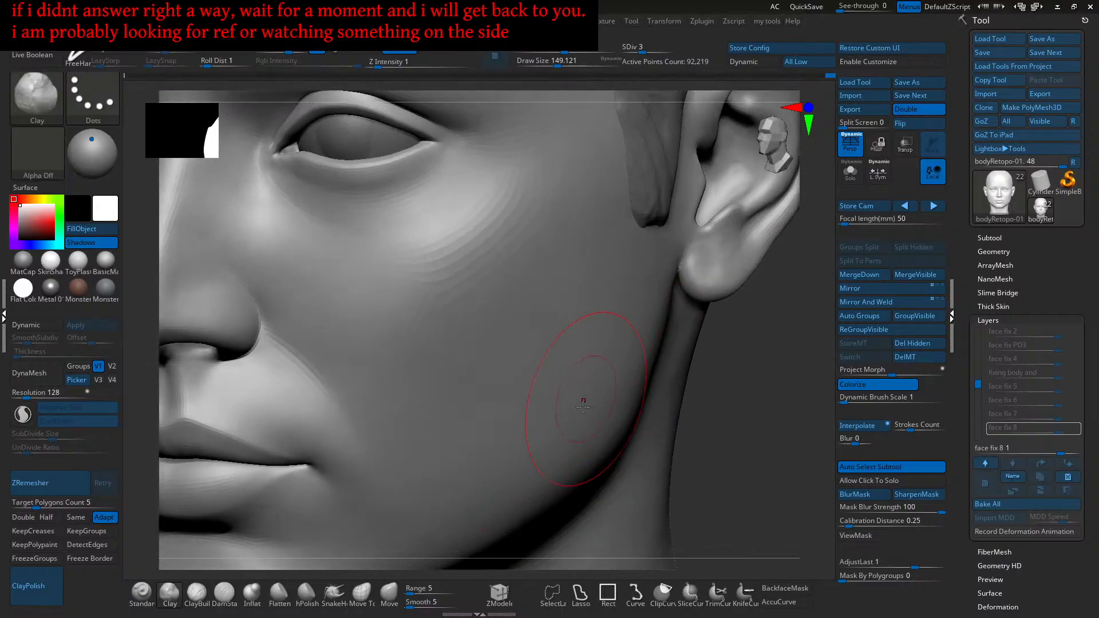
Step: Build up the rear jaw edge below the earlobe with Clay strokes at a draw size of about 172
ctrl+right_drag(605, 367, 581, 371)
ctrl+right_drag(584, 324, 609, 363)
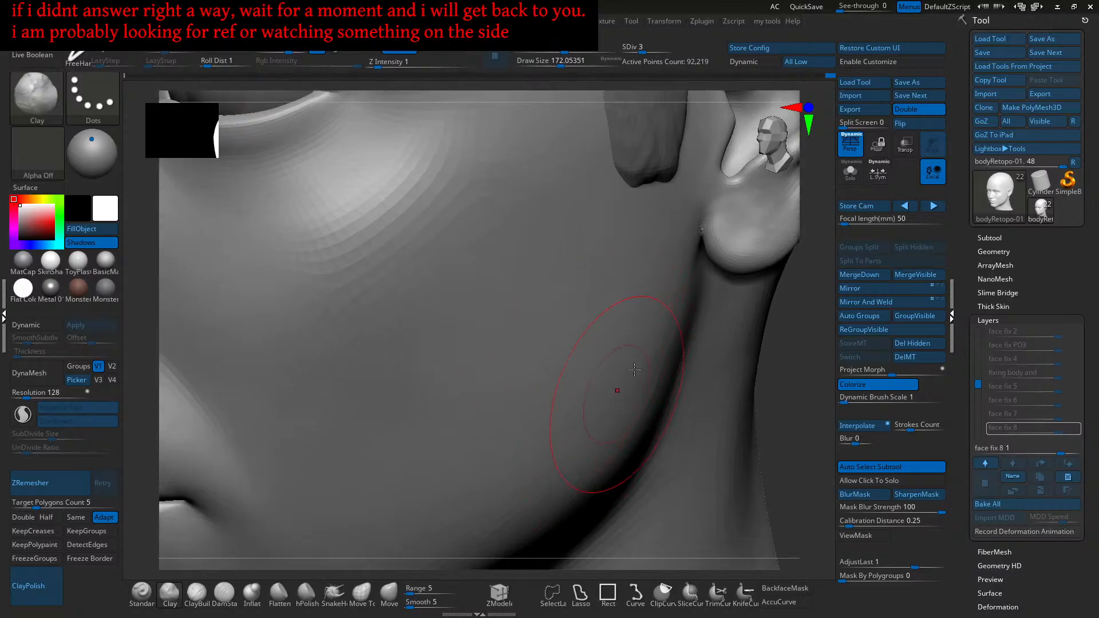
mouse_move(601, 400)
right_down()
mouse_move(612, 365)
mouse_move(663, 342)
right_up()
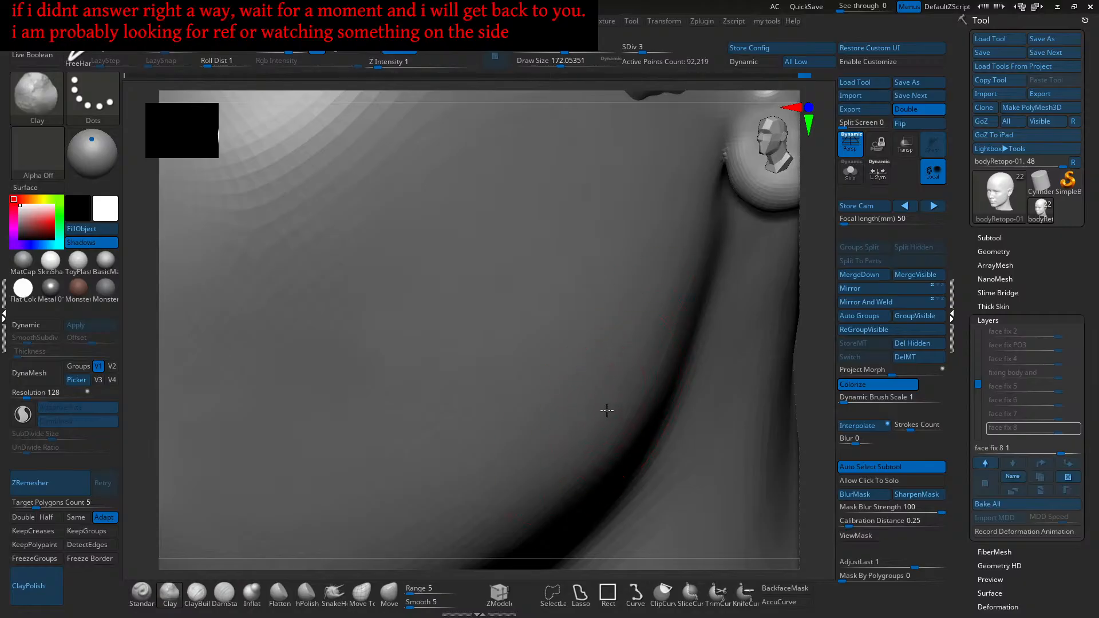
right_drag(647, 307, 648, 317)
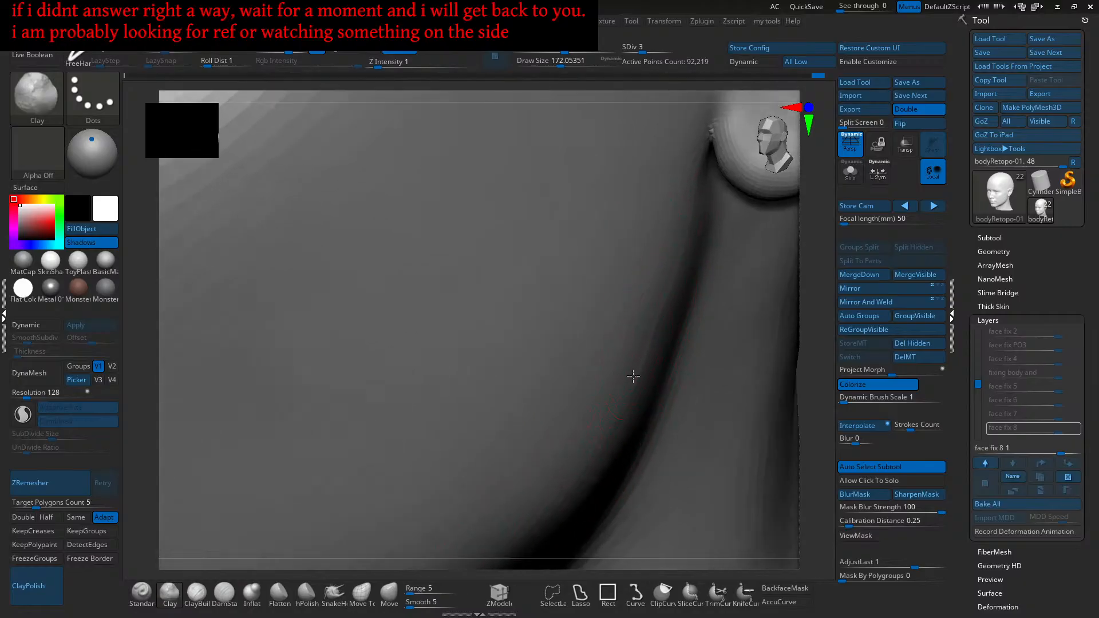
right_drag(638, 377, 648, 343)
right_drag(626, 386, 670, 275)
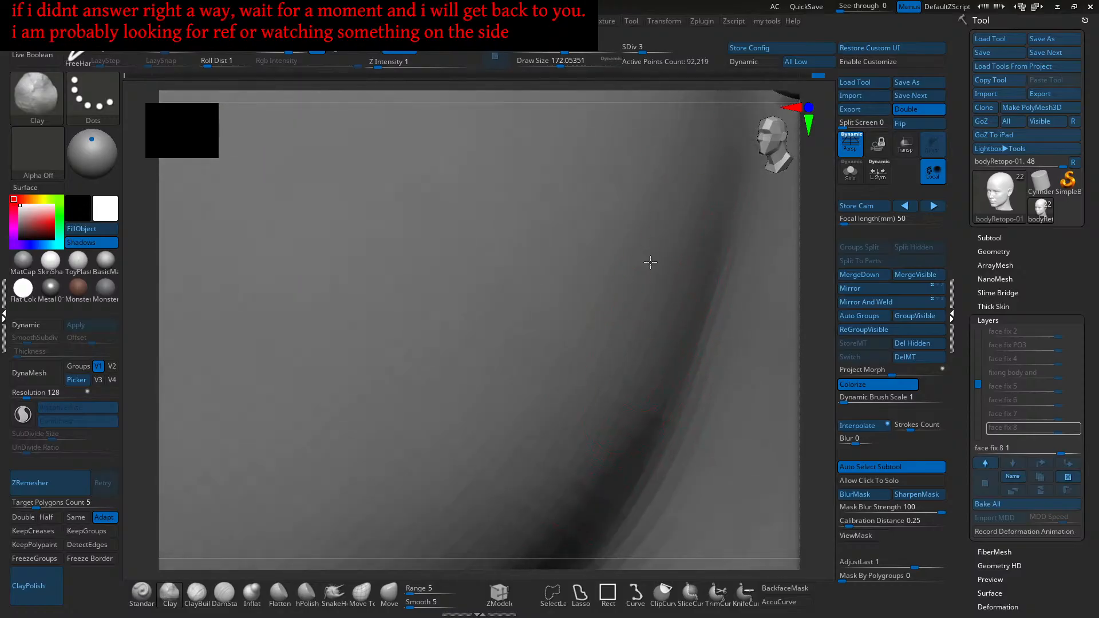
drag(655, 277, 603, 394)
drag(639, 329, 597, 430)
drag(677, 243, 623, 417)
drag(673, 196, 642, 286)
drag(653, 240, 650, 274)
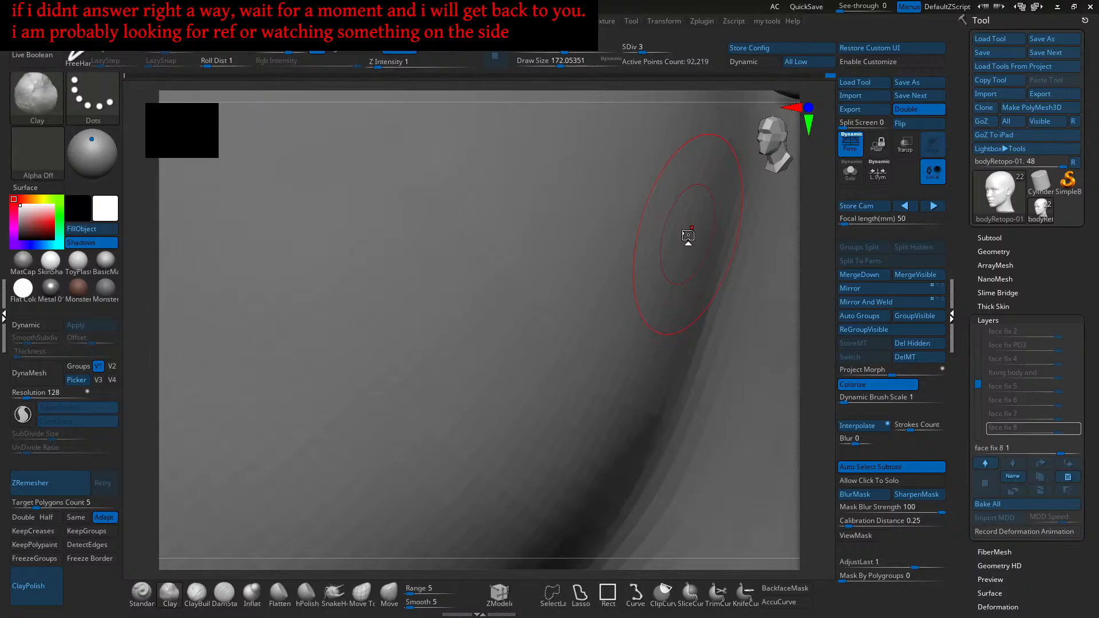
Step: Refine the jaw edge just below the earlobe with the Clay brush at a draw size of about 145
right_drag(648, 281, 639, 311)
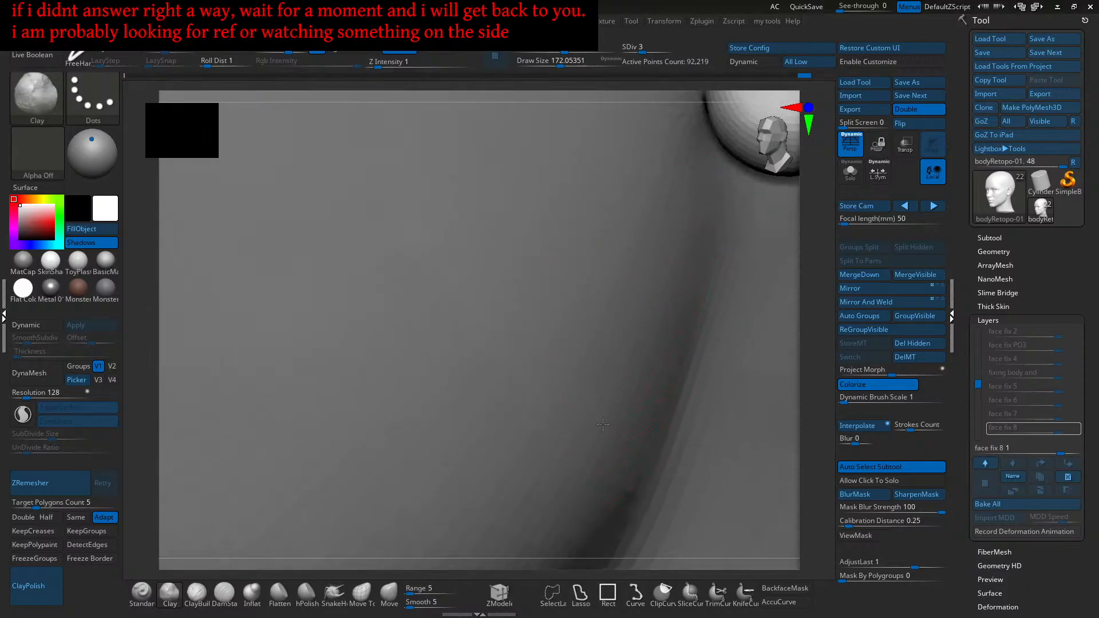
right_drag(613, 373, 631, 330)
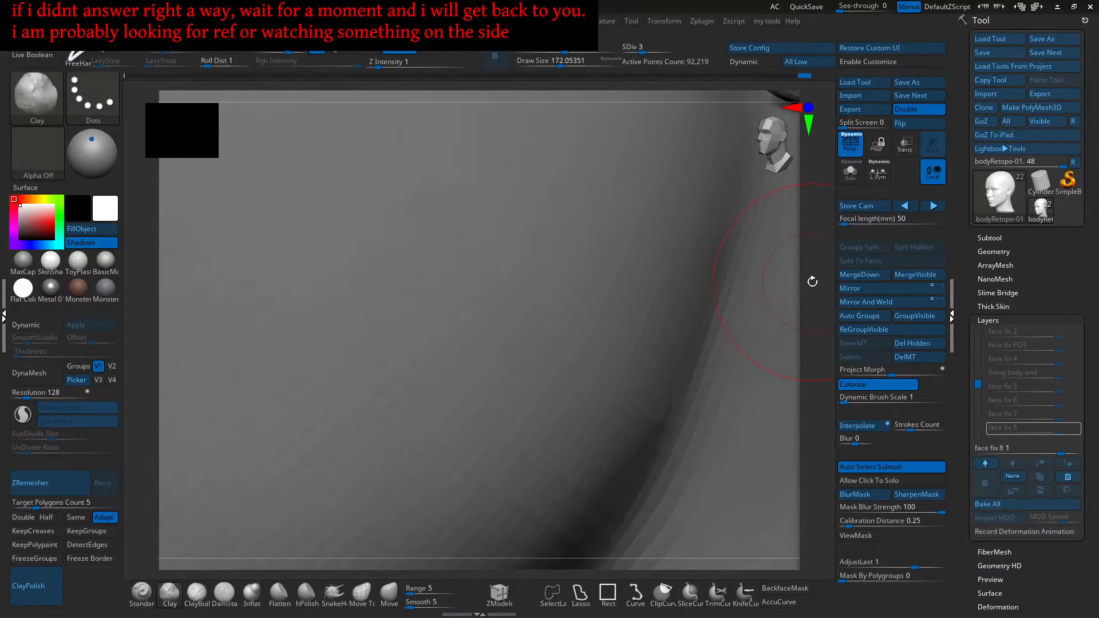
alt+right_drag(681, 255, 631, 324)
key(s)
drag(629, 303, 620, 321)
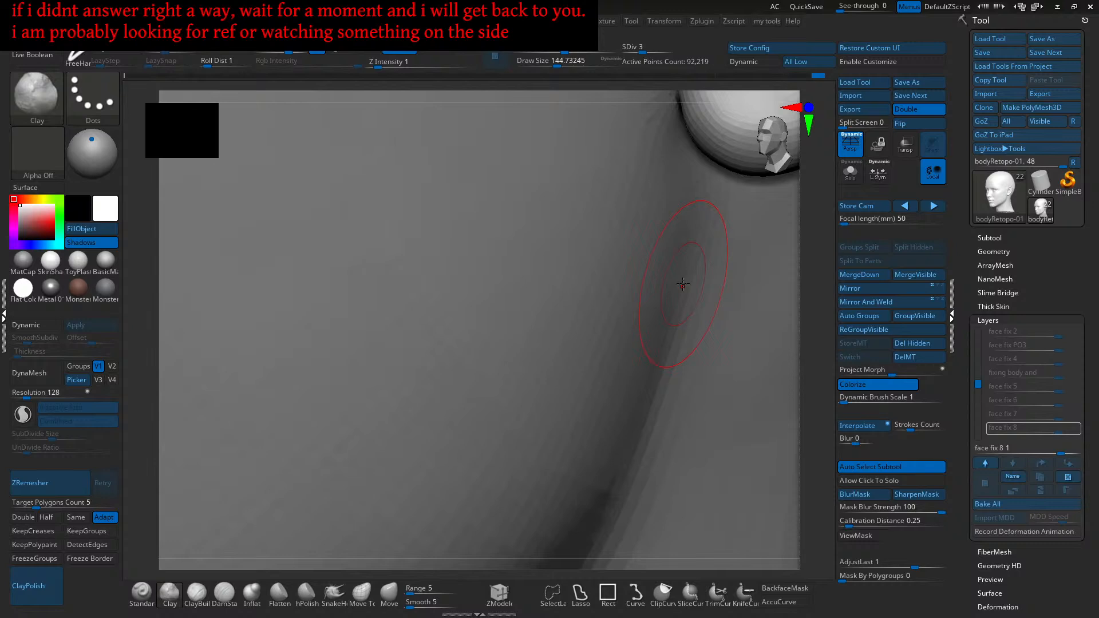
right_drag(599, 312, 595, 343)
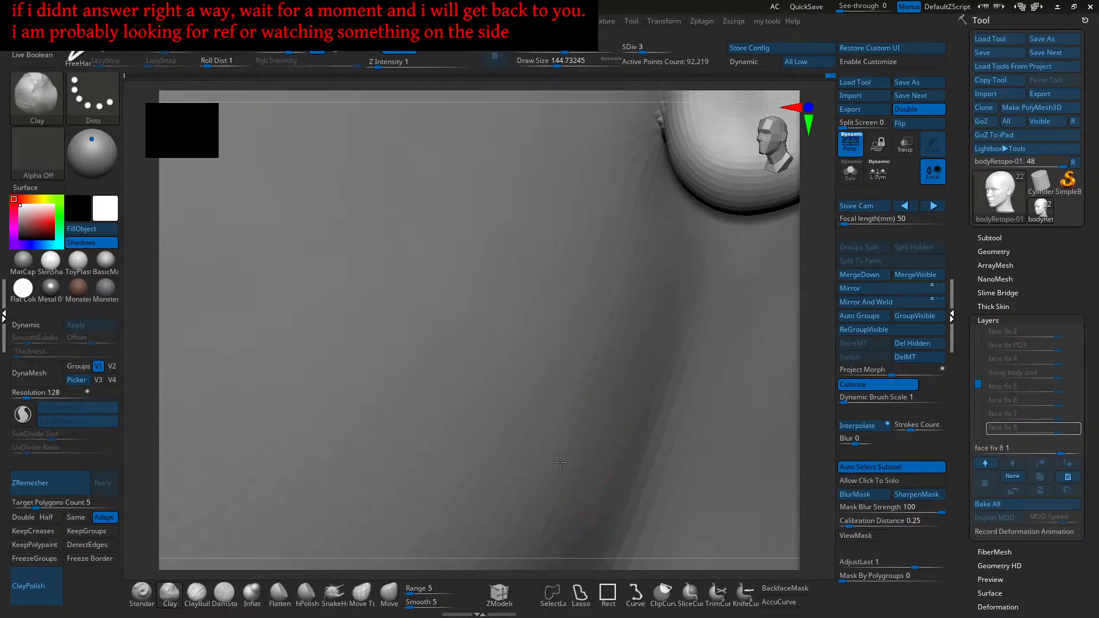
alt+right_drag(583, 458, 572, 419)
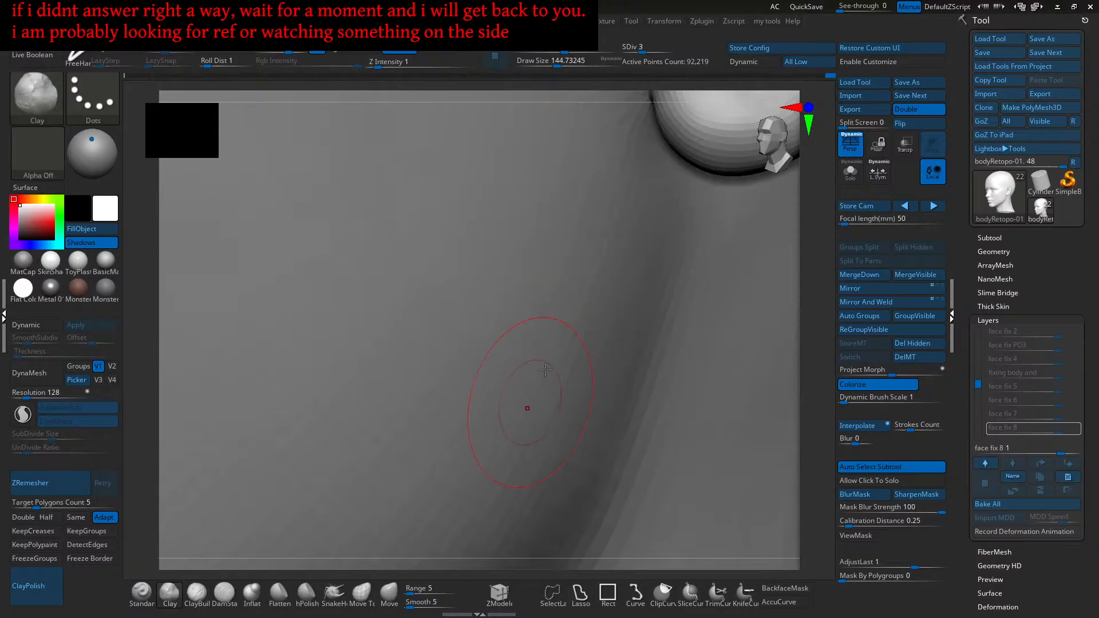
Step: Undo and redo the latest jaw strokes to compare them, and smooth the jaw corner below the ear
key(ctrl+z)
key(ctrl+z)
key(ctrl+shift+z)
right_drag(620, 352, 644, 305)
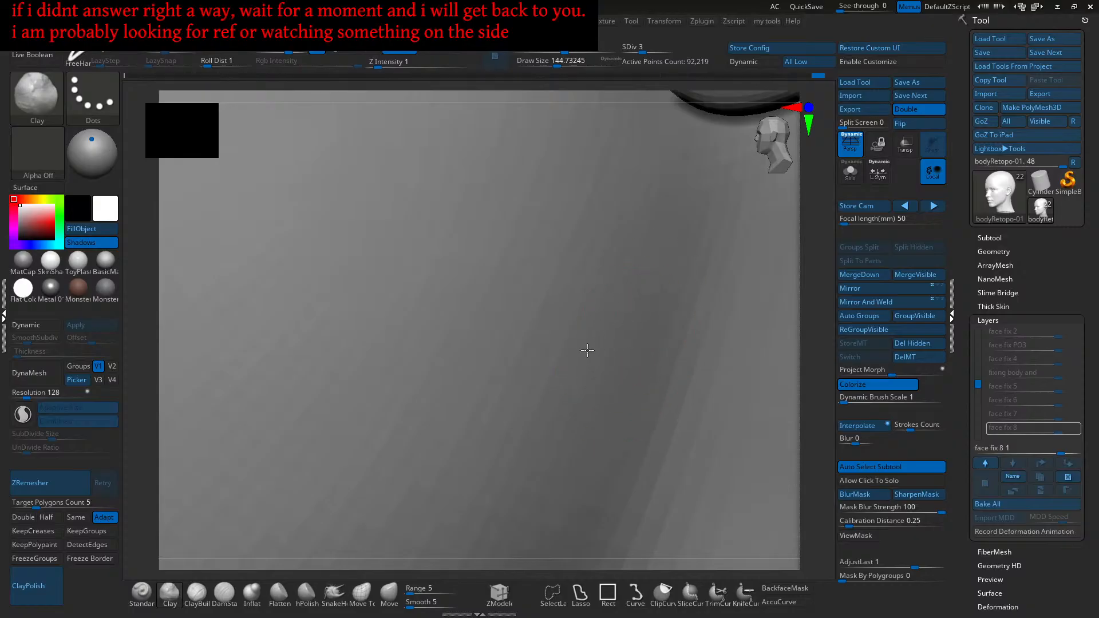
mouse_move(548, 378)
right_down()
mouse_move(589, 351)
mouse_move(593, 326)
right_up()
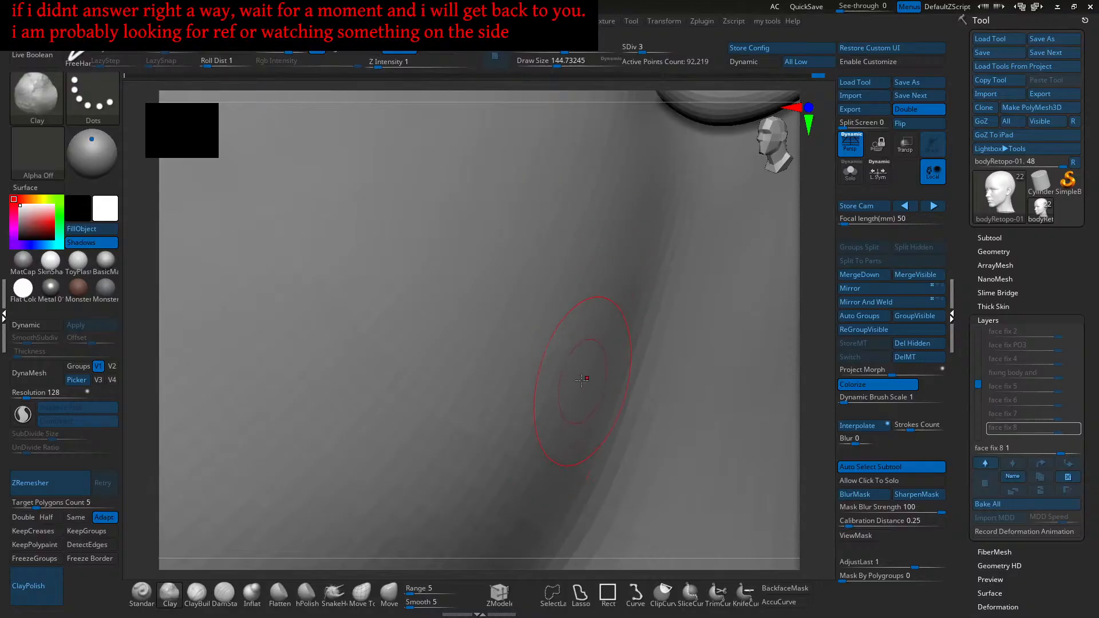
right_drag(613, 343, 619, 342)
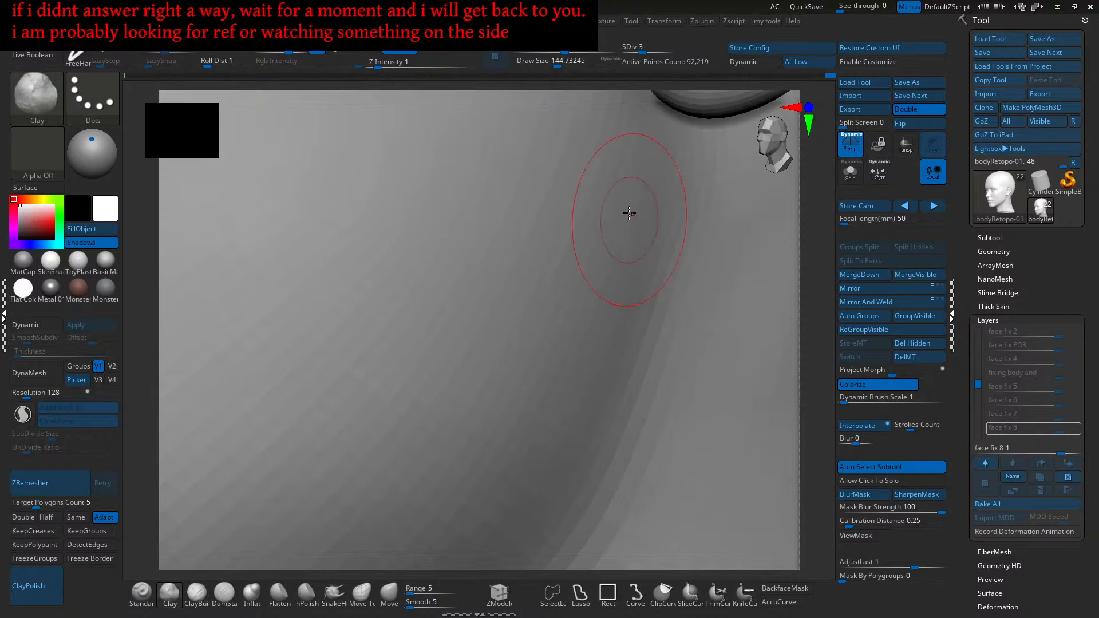
mouse_move(615, 380)
shift+mouse_down()
mouse_move(626, 361)
mouse_move(596, 376)
shift+mouse_up()
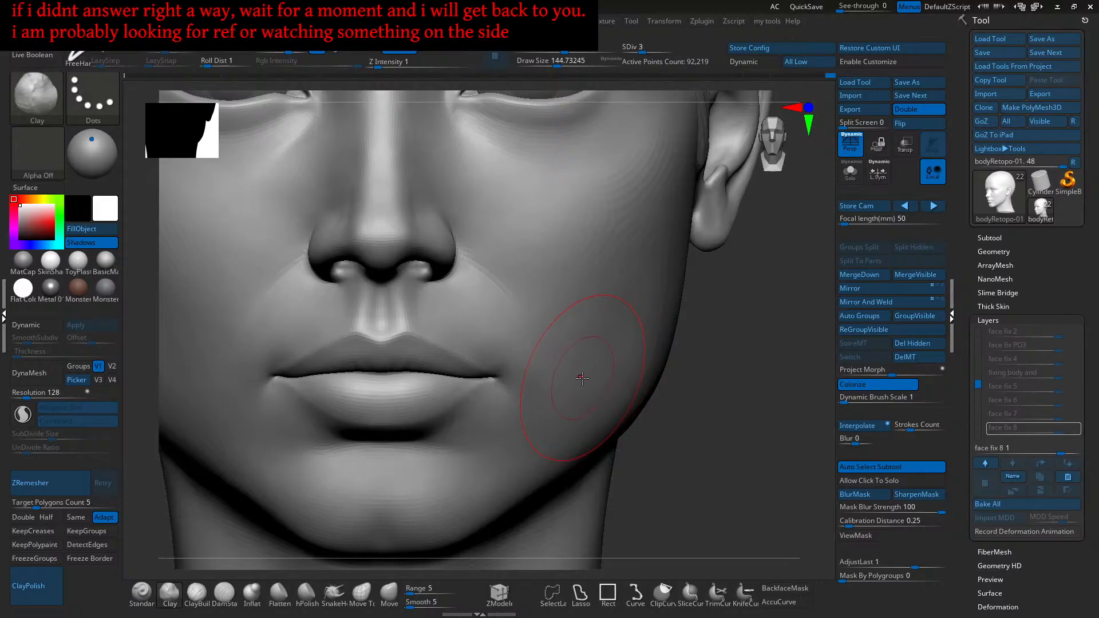
Step: Make the hair mesh the active subtool and switch to the Move brush
alt+right_drag(563, 391, 680, 388)
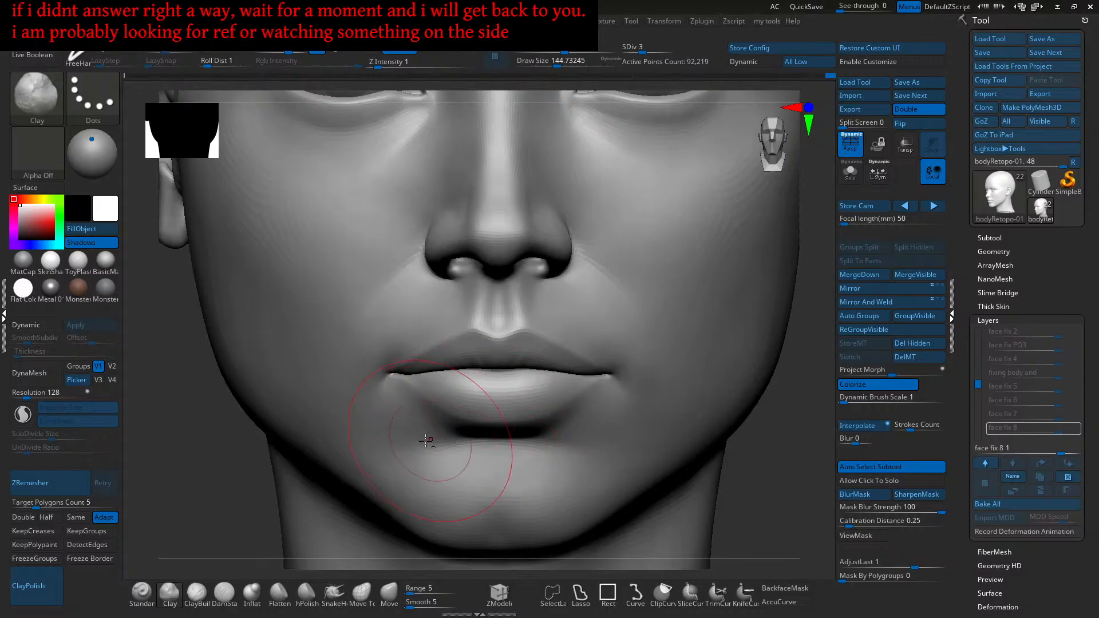
right_drag(435, 453, 469, 466)
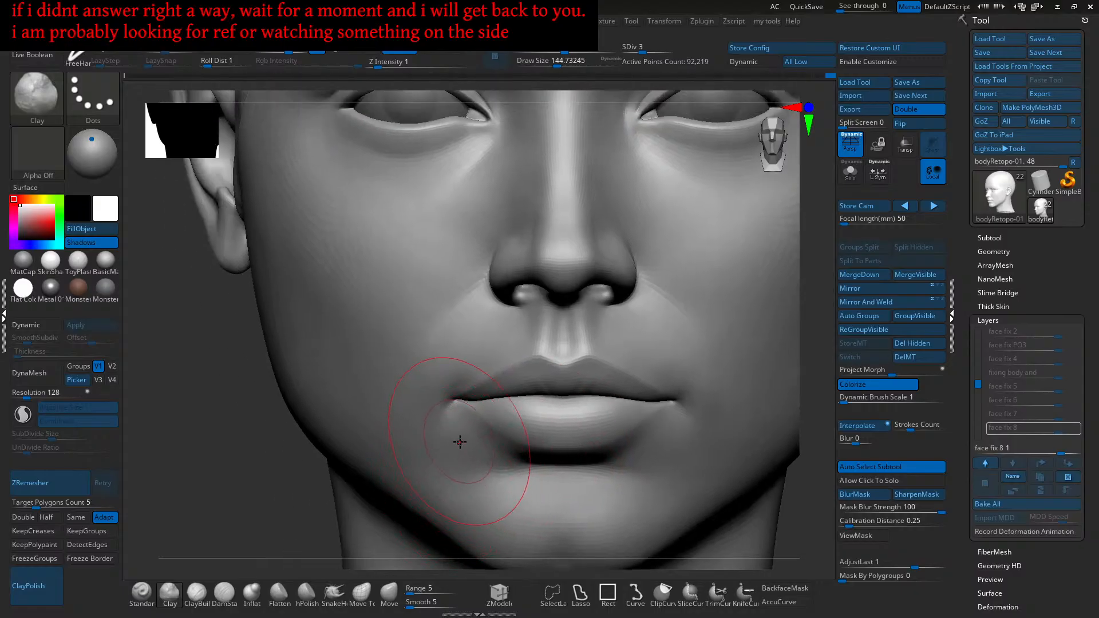
right_drag(475, 380, 520, 400)
right_drag(331, 191, 338, 250)
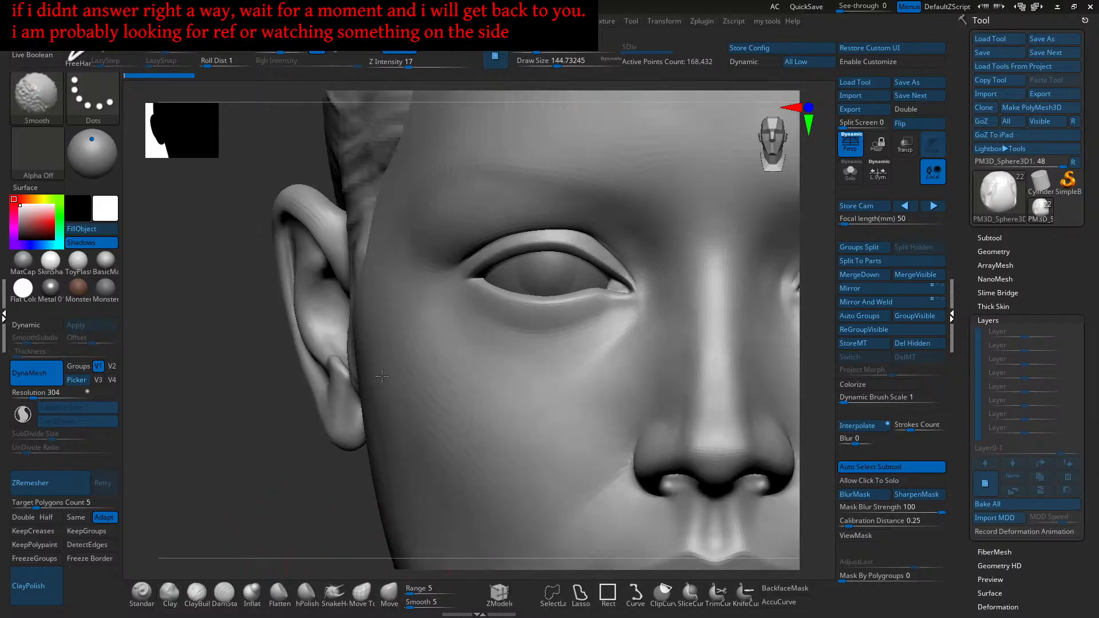
key(shift)
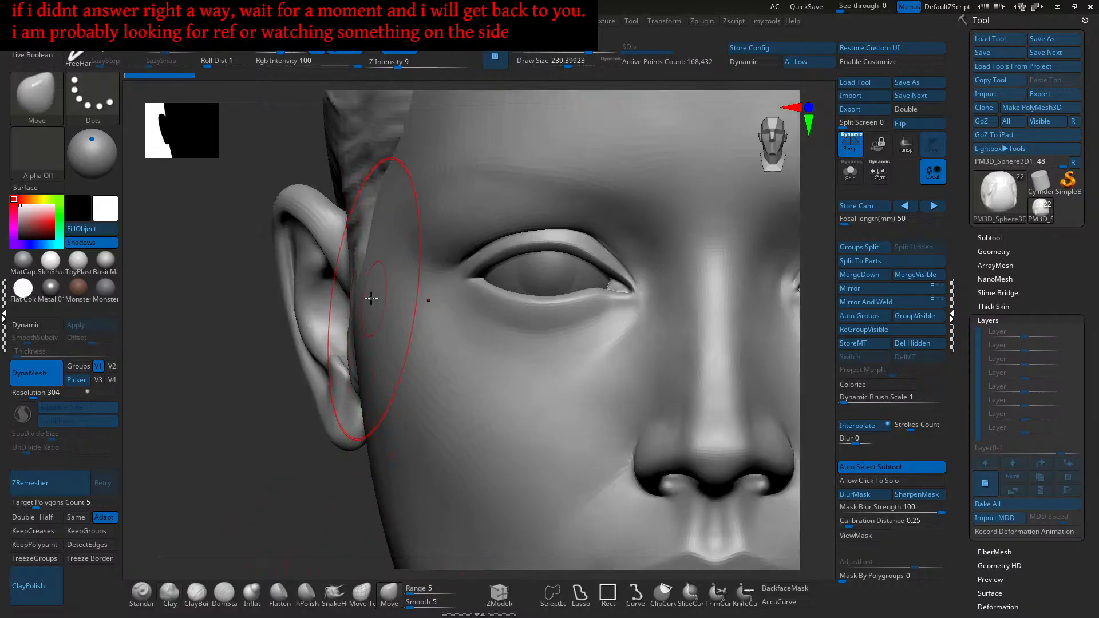
shift+right_drag(356, 229, 346, 212)
key(f)
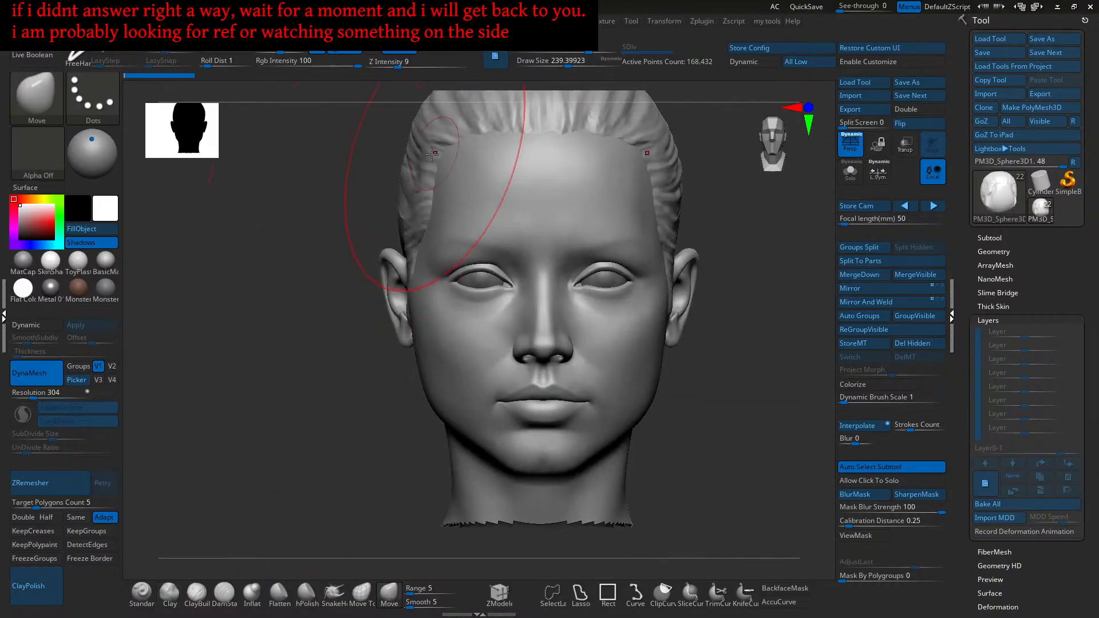
Step: Reshape the sideburn in front of the ear with the Move brush at a draw size of about 197
alt+right_drag(411, 275, 416, 313)
key(s)
drag(414, 314, 420, 314)
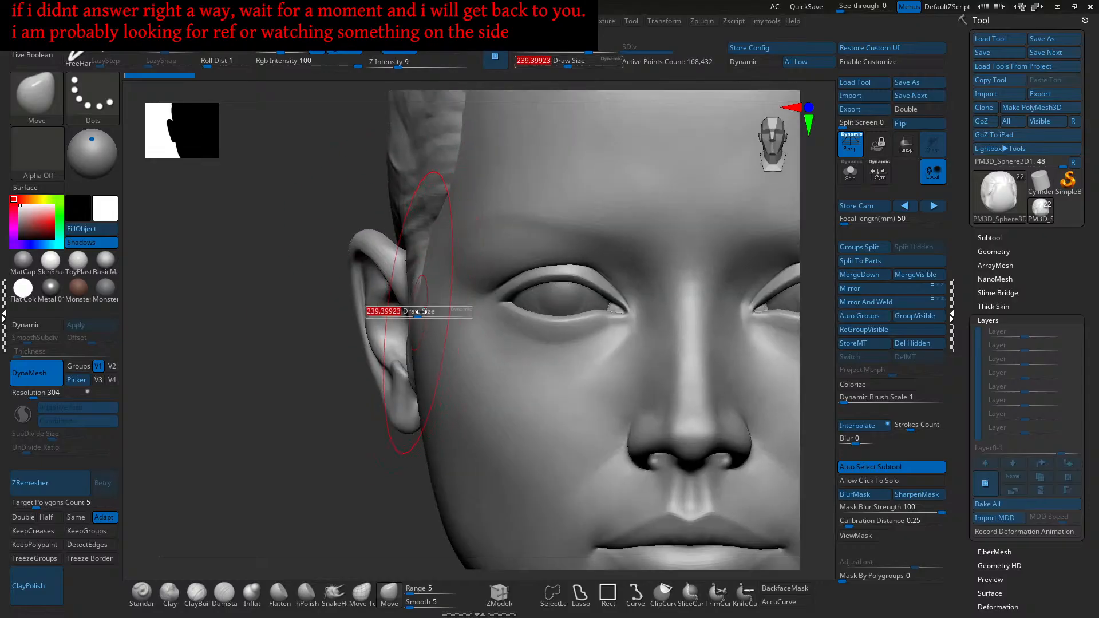
right_drag(414, 314, 412, 349)
shift+drag(411, 349, 438, 372)
right_drag(464, 369, 396, 371)
key(s)
drag(396, 370, 392, 370)
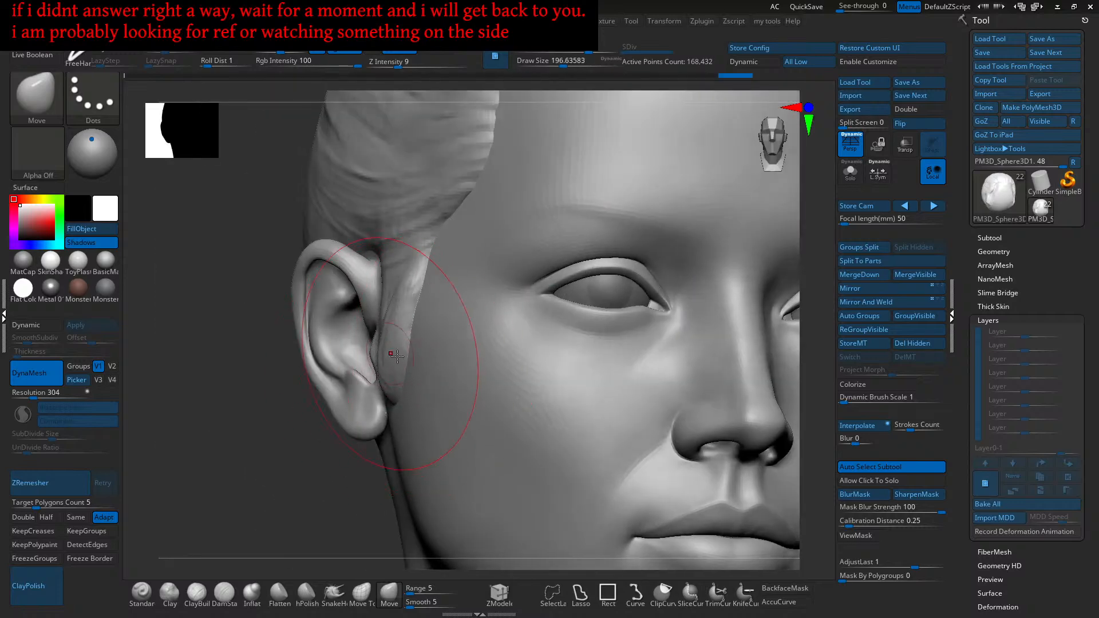
right_drag(382, 356, 409, 337)
drag(397, 351, 401, 338)
Step: Adjust the sideburn's outline from the side with the Move brush at a draw size of about 154
right_drag(413, 298, 464, 337)
key(s)
drag(460, 338, 454, 338)
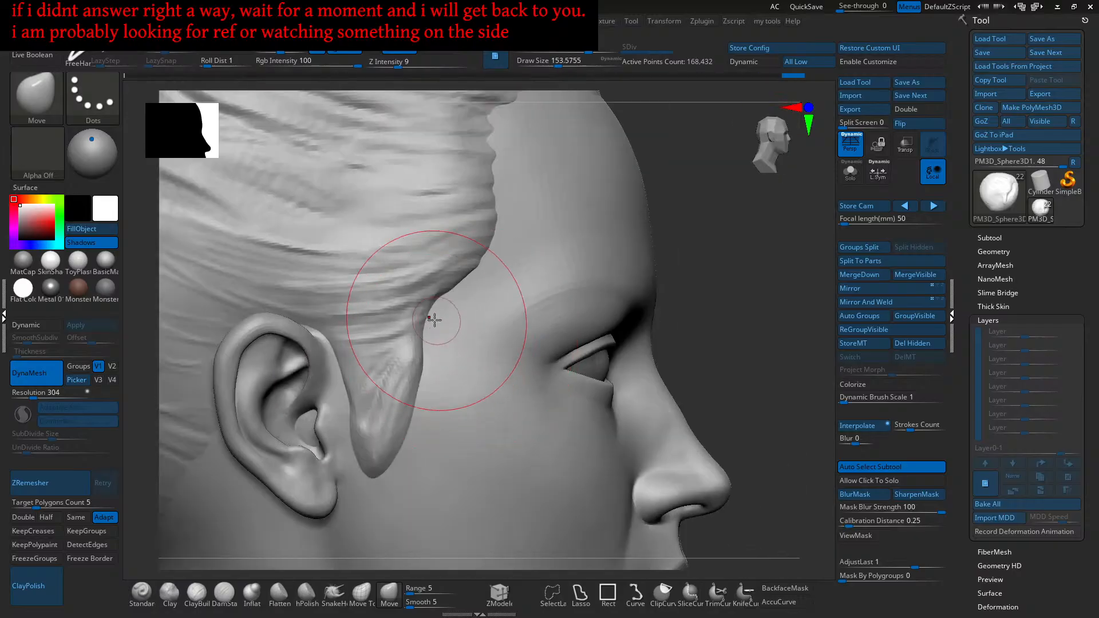
alt+right_drag(444, 389, 437, 349)
mouse_move(438, 349)
right_down()
mouse_move(366, 343)
mouse_move(394, 369)
mouse_move(366, 377)
mouse_move(398, 363)
right_up()
drag(400, 366, 380, 373)
mouse_move(380, 373)
right_down()
mouse_move(349, 366)
mouse_move(392, 377)
right_up()
key(s)
mouse_move(392, 379)
mouse_down()
mouse_move(383, 371)
mouse_move(383, 390)
mouse_up()
right_drag(349, 360, 380, 371)
drag(380, 371, 390, 375)
mouse_move(395, 371)
right_down()
mouse_move(456, 364)
mouse_move(453, 326)
mouse_move(437, 363)
mouse_move(451, 309)
right_up()
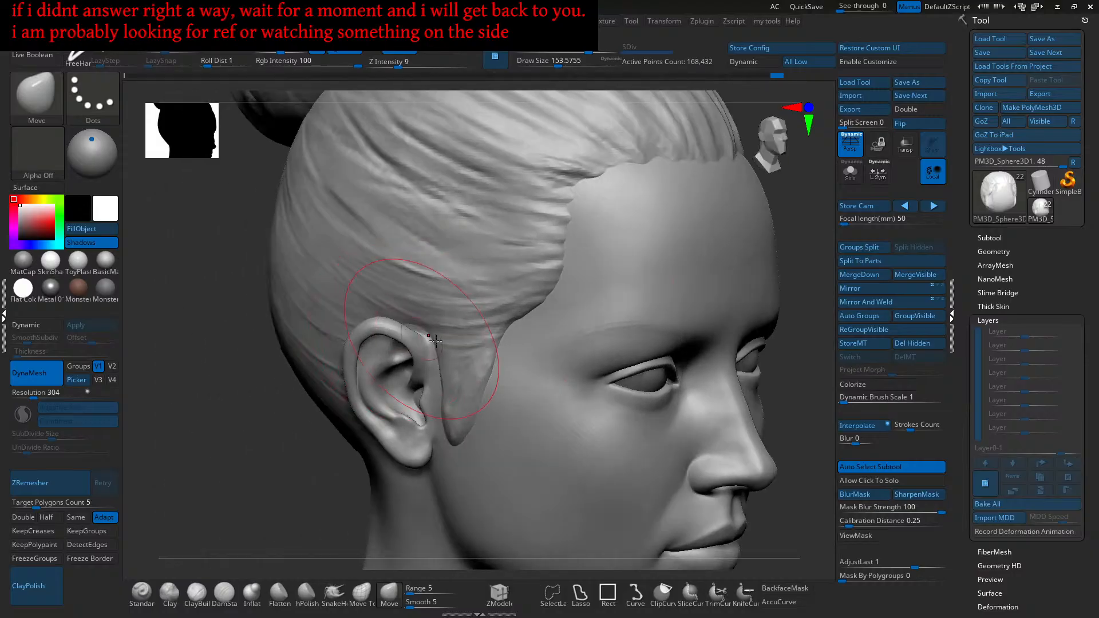
Step: Make the head mesh the active subtool and check the jaw and neck outline from the front
right_drag(401, 355, 246, 113)
mouse_move(376, 423)
alt+right_down()
mouse_move(366, 369)
mouse_move(353, 400)
mouse_move(375, 431)
alt+right_up()
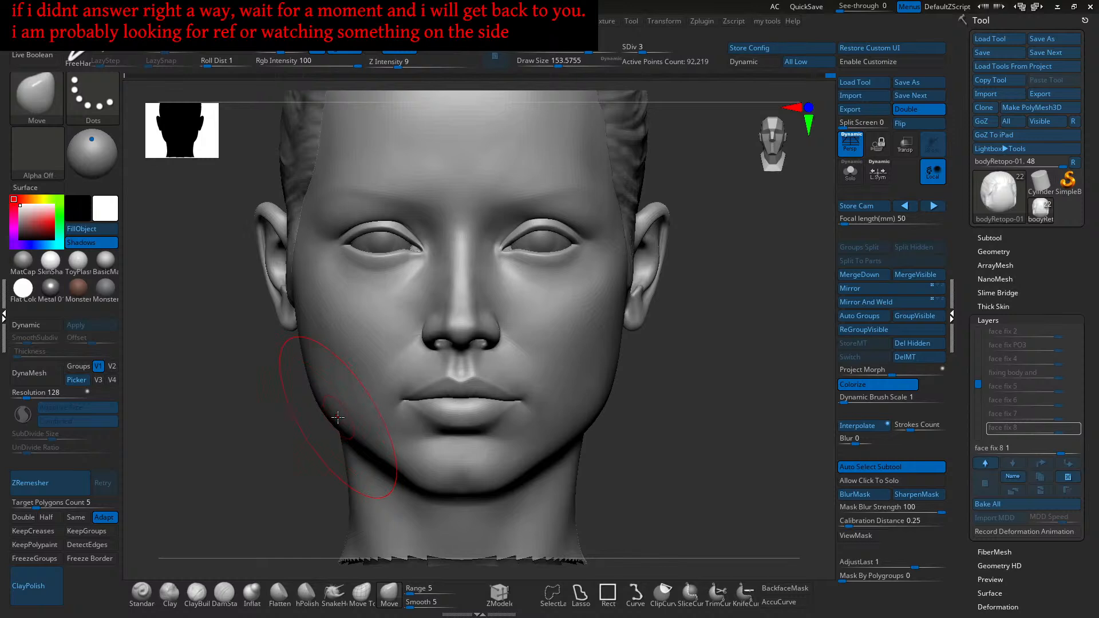
alt+right_drag(348, 440, 321, 447)
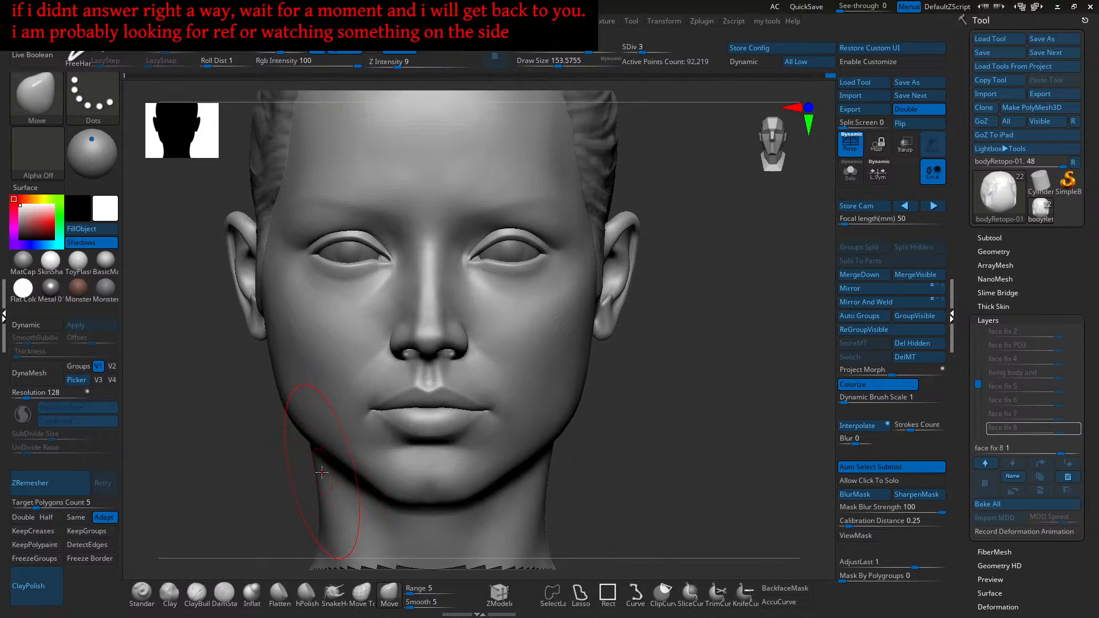
alt+right_drag(319, 474, 309, 505)
Step: Try to reshape the nostril wing with the Move brush and undo the strokes
ctrl+right_drag(370, 361, 397, 393)
mouse_move(408, 365)
mouse_down()
mouse_move(391, 345)
mouse_move(390, 357)
mouse_up()
key(ctrl+z)
key(ctrl+z)
key(ctrl+z)
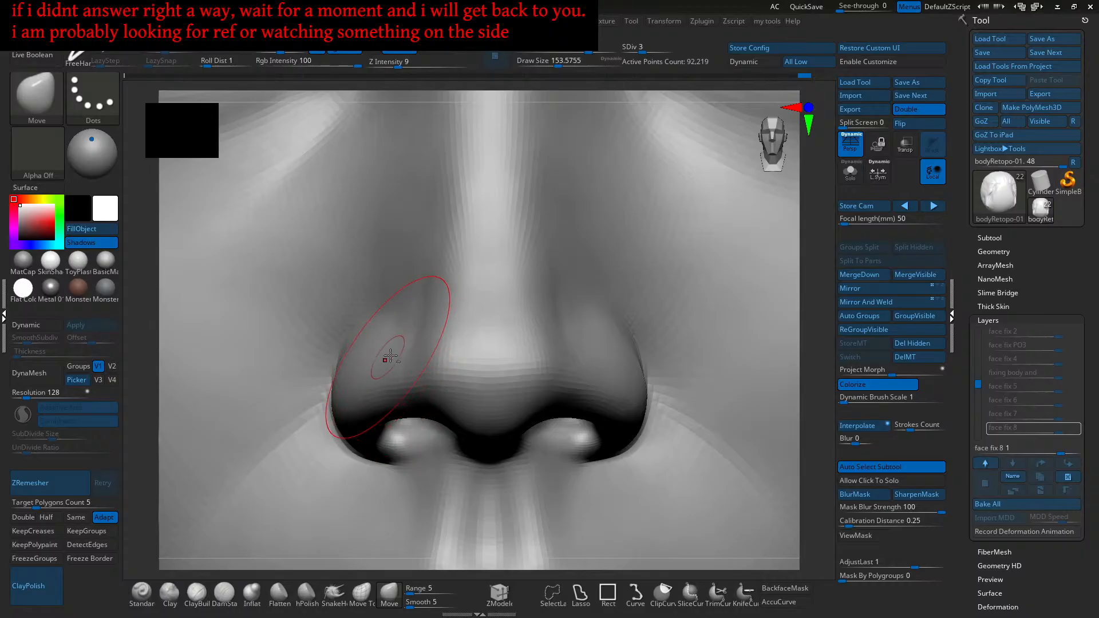
Step: Build up the surface of the nostril wing with the ClayBuildup brush at Z intensity 3 and a draw size of 112
right_drag(399, 352, 393, 382)
click(198, 594)
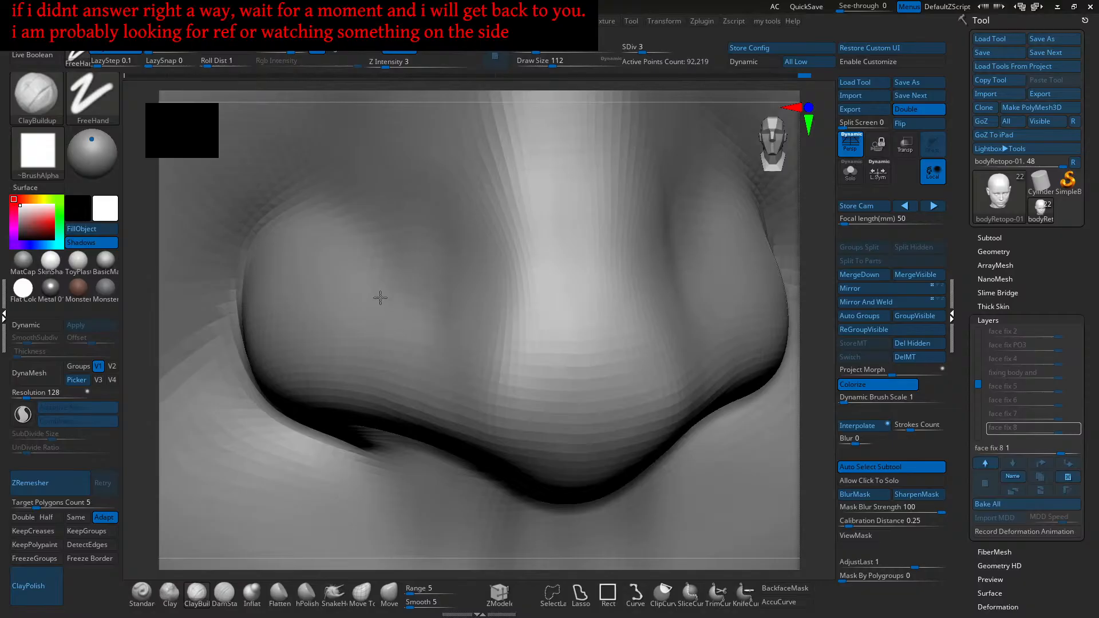
right_drag(367, 347, 376, 357)
right_drag(455, 354, 420, 346)
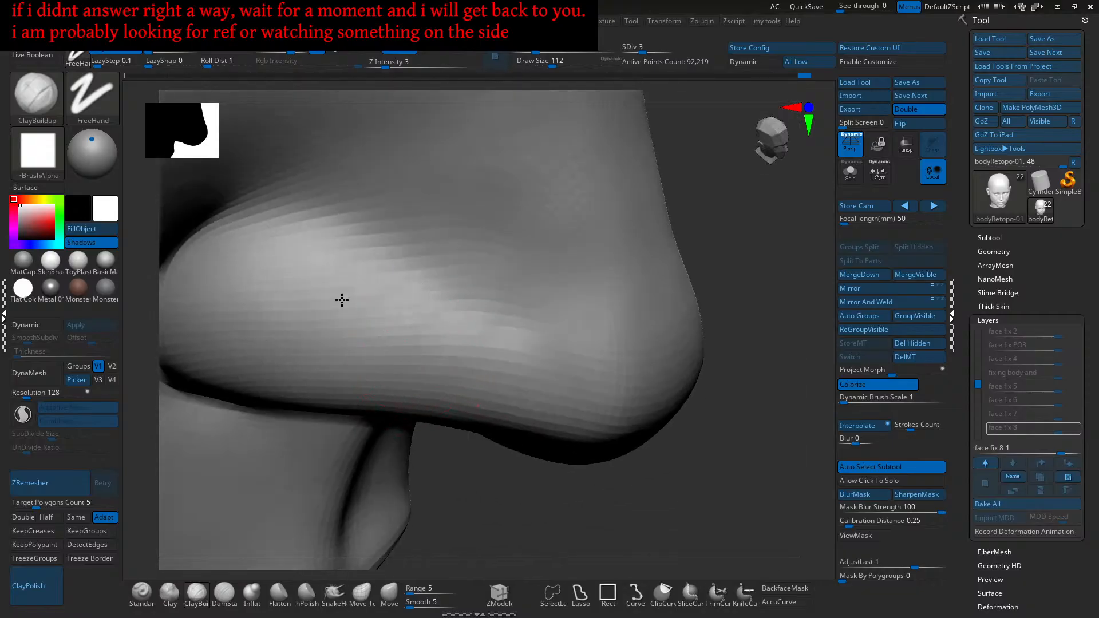
mouse_move(439, 339)
right_down()
mouse_move(420, 315)
mouse_move(427, 287)
mouse_move(400, 290)
mouse_move(505, 335)
mouse_move(435, 329)
right_up()
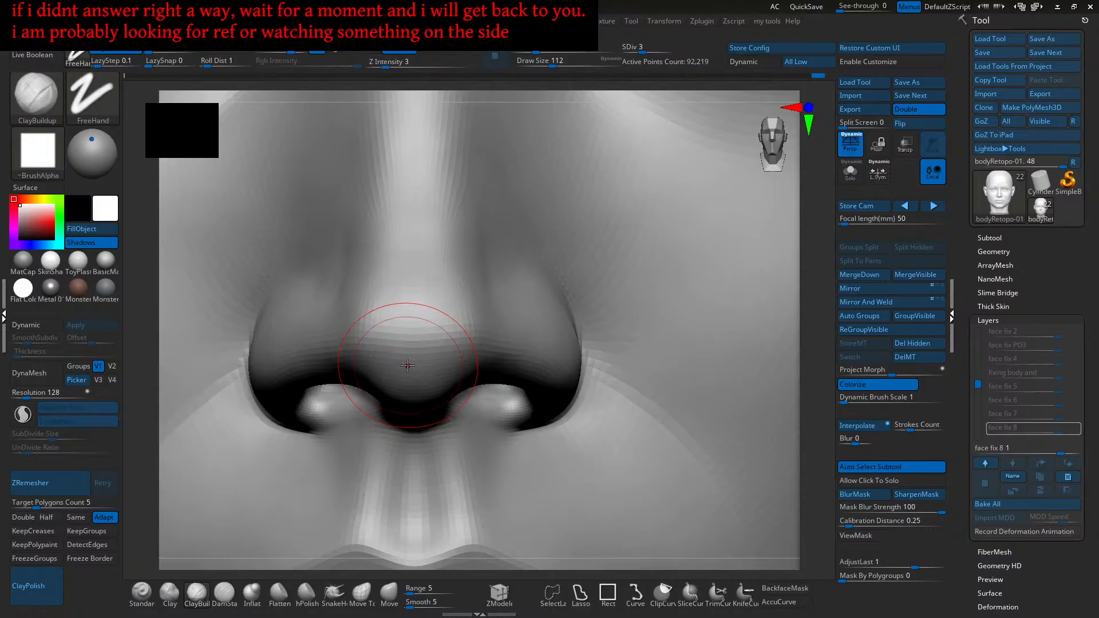
Step: Refine the upper part of the nostril wing with the ClayBuildup brush at a draw size of about 97
mouse_move(437, 355)
right_down()
mouse_move(430, 344)
mouse_move(417, 362)
mouse_move(448, 346)
mouse_move(452, 360)
mouse_move(466, 359)
right_up()
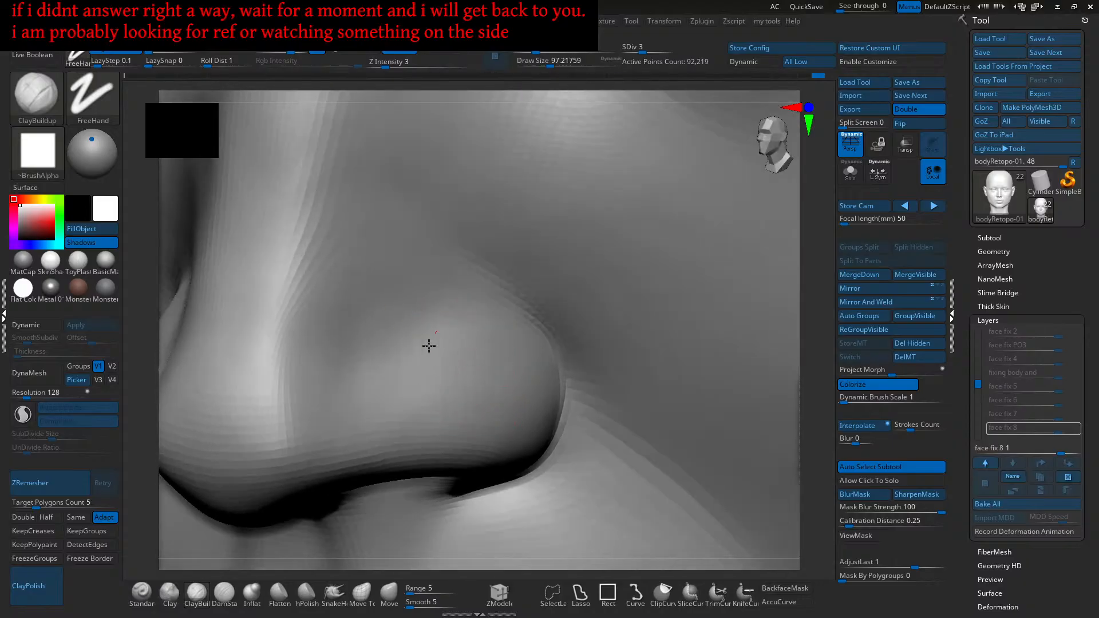
right_drag(410, 386, 428, 381)
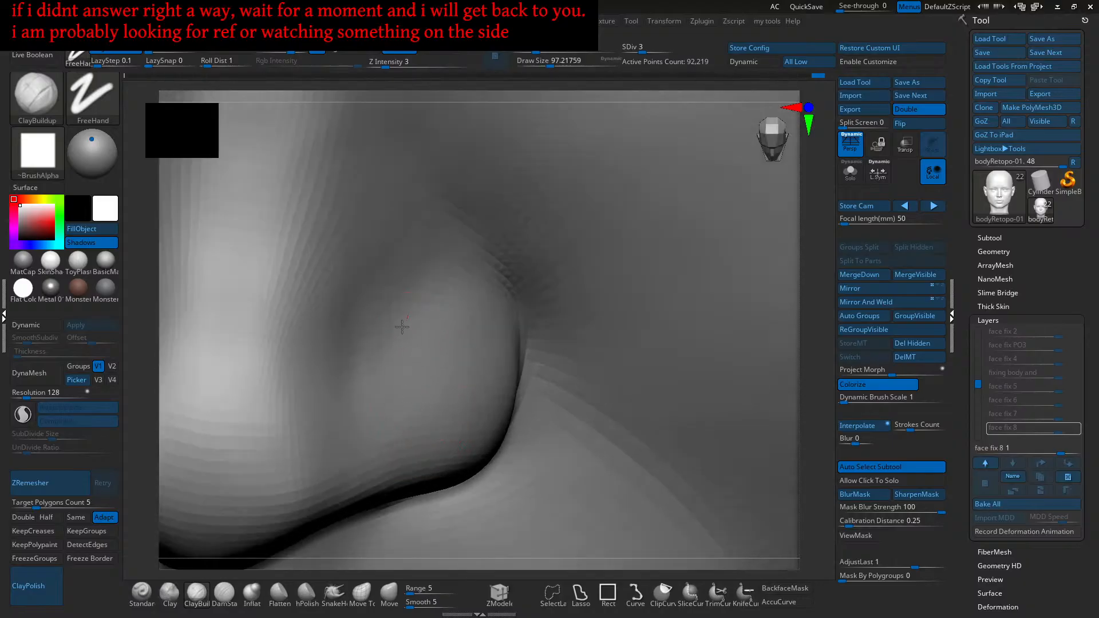
right_drag(389, 401, 408, 328)
right_drag(443, 370, 469, 309)
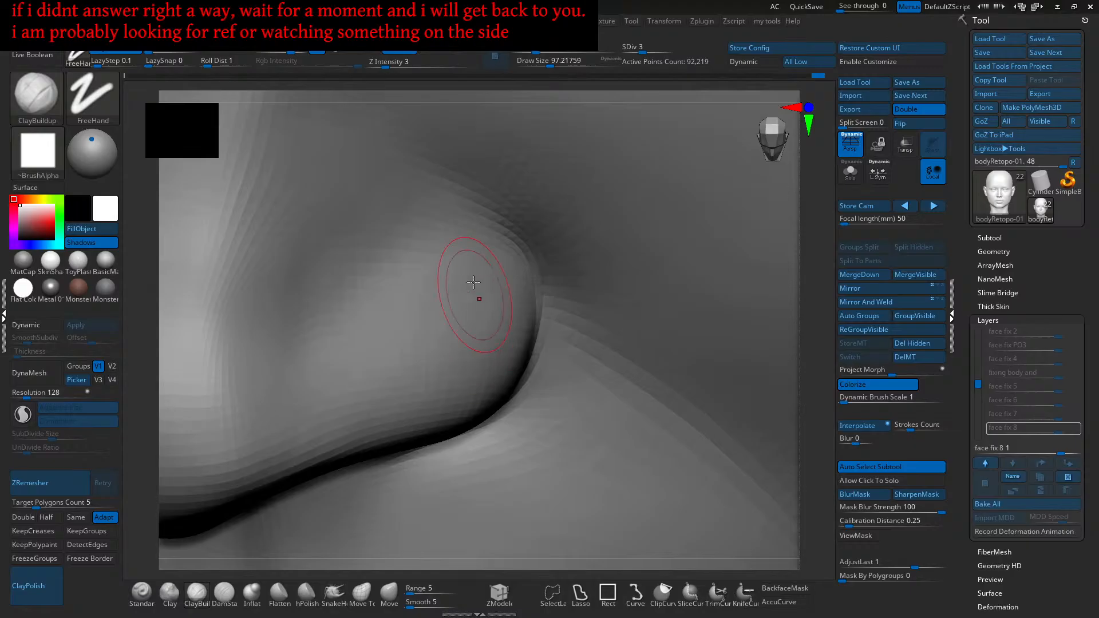
right_drag(426, 387, 449, 338)
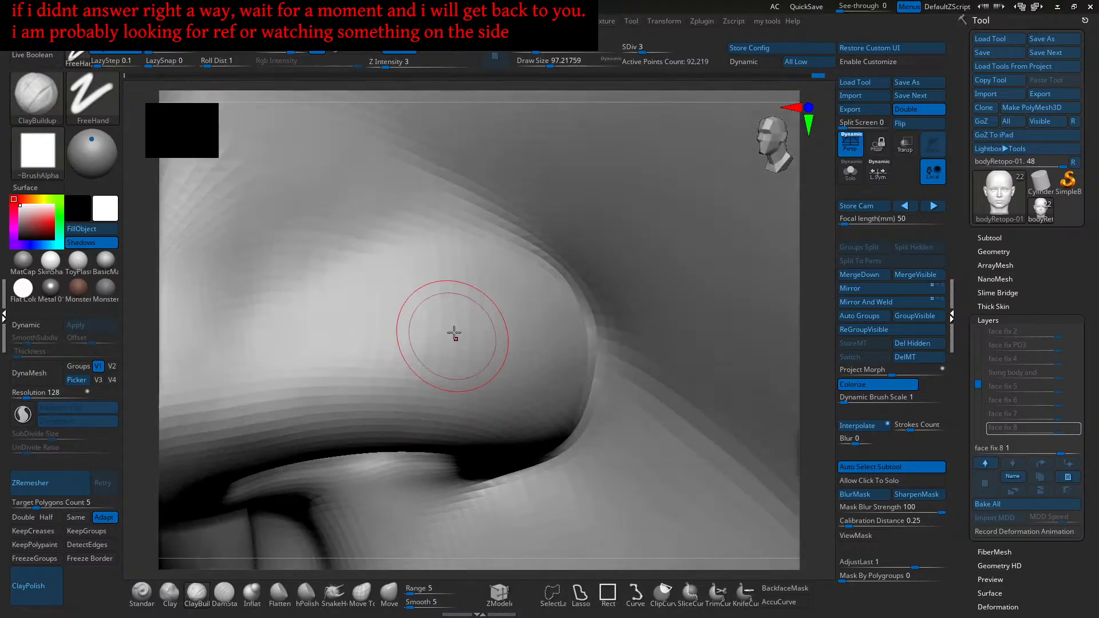
Step: Round out the outer and lower edge of the nostril wing above the nostril opening with the ClayBuildup brush
mouse_move(476, 386)
right_down()
mouse_move(407, 366)
mouse_move(438, 369)
right_up()
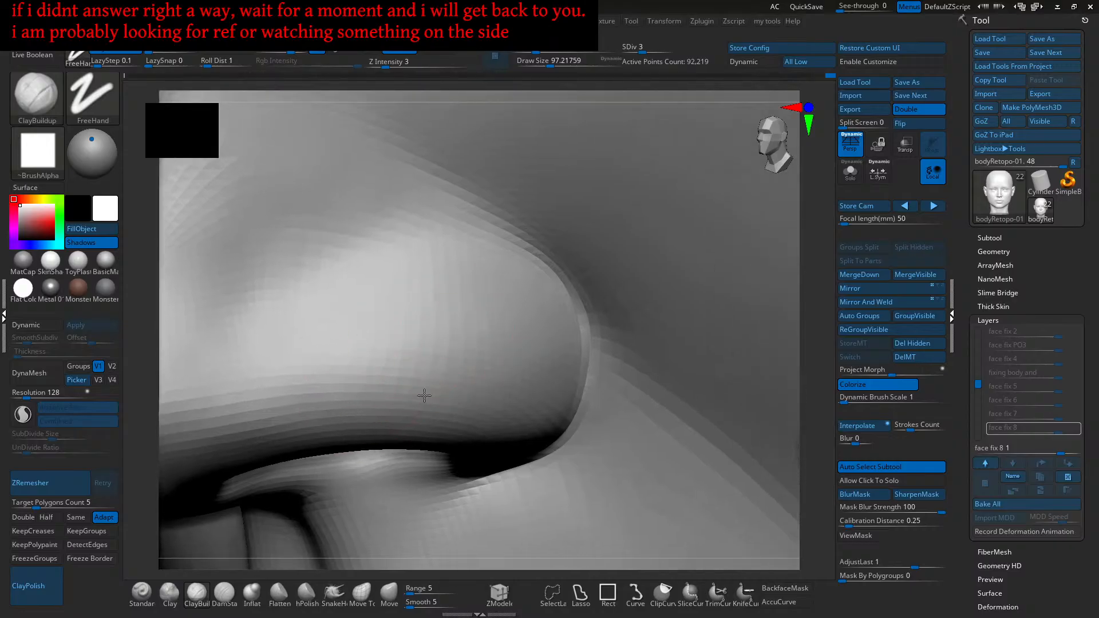
mouse_move(478, 411)
right_down()
mouse_move(456, 368)
mouse_move(461, 411)
right_up()
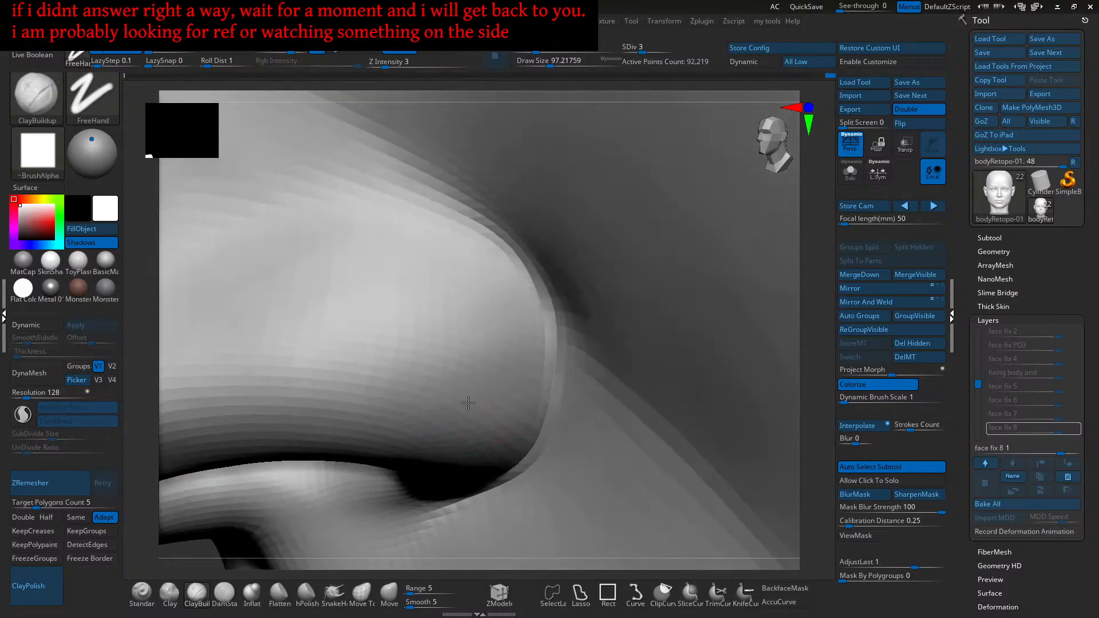
right_drag(508, 371, 464, 365)
mouse_move(369, 382)
right_down()
mouse_move(319, 385)
mouse_move(437, 343)
mouse_move(427, 360)
right_up()
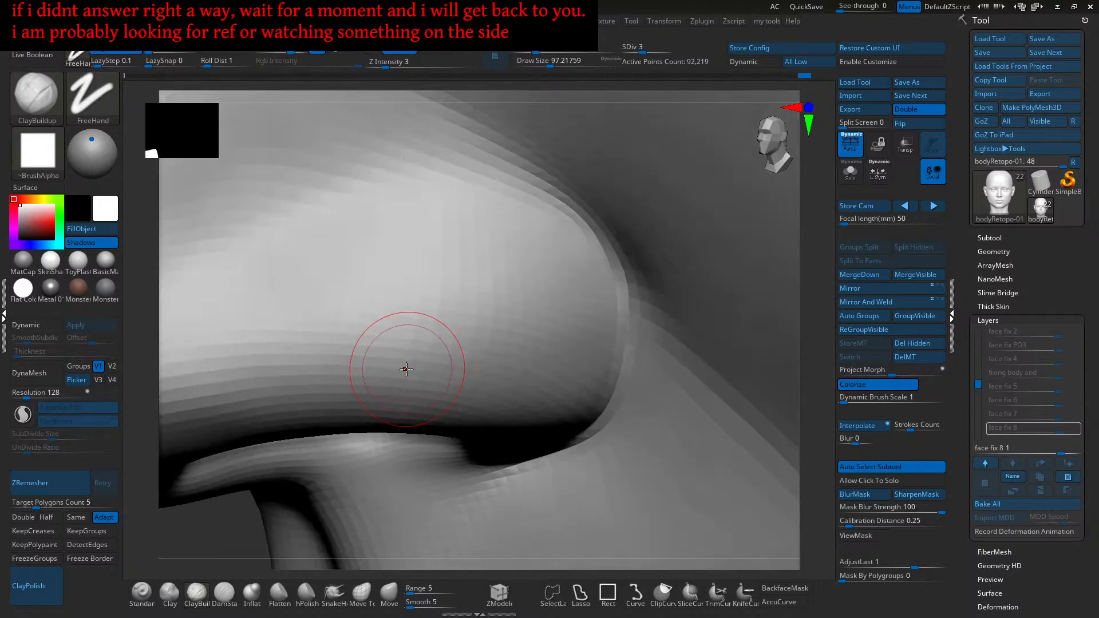
mouse_move(503, 346)
alt+right_down()
mouse_move(520, 325)
mouse_move(545, 338)
alt+right_up()
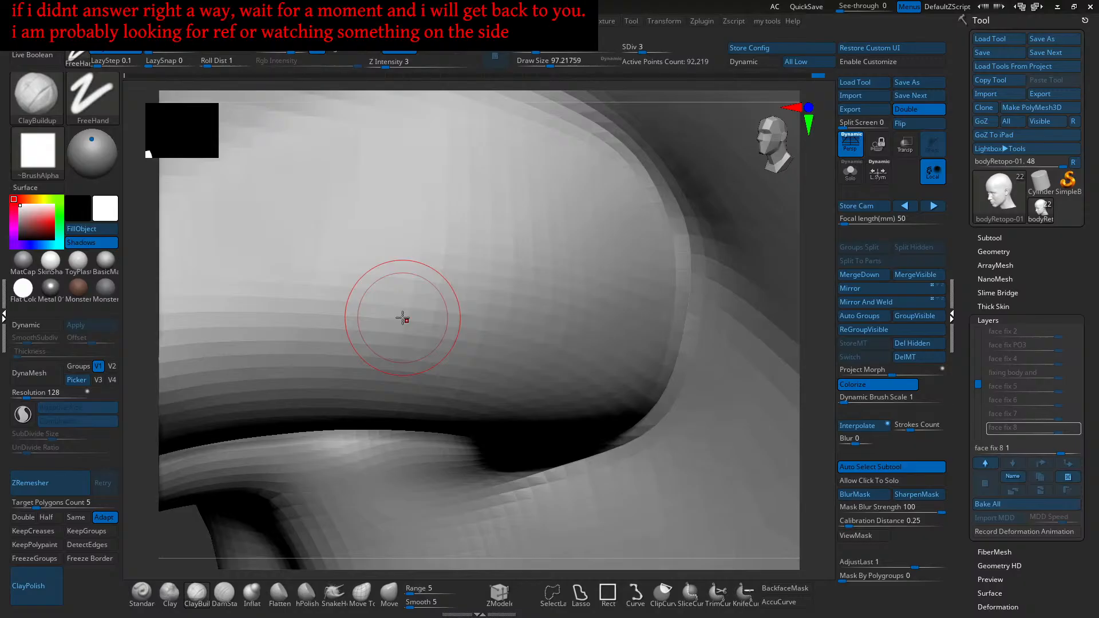
mouse_move(491, 314)
right_down()
mouse_move(509, 360)
mouse_move(535, 351)
right_up()
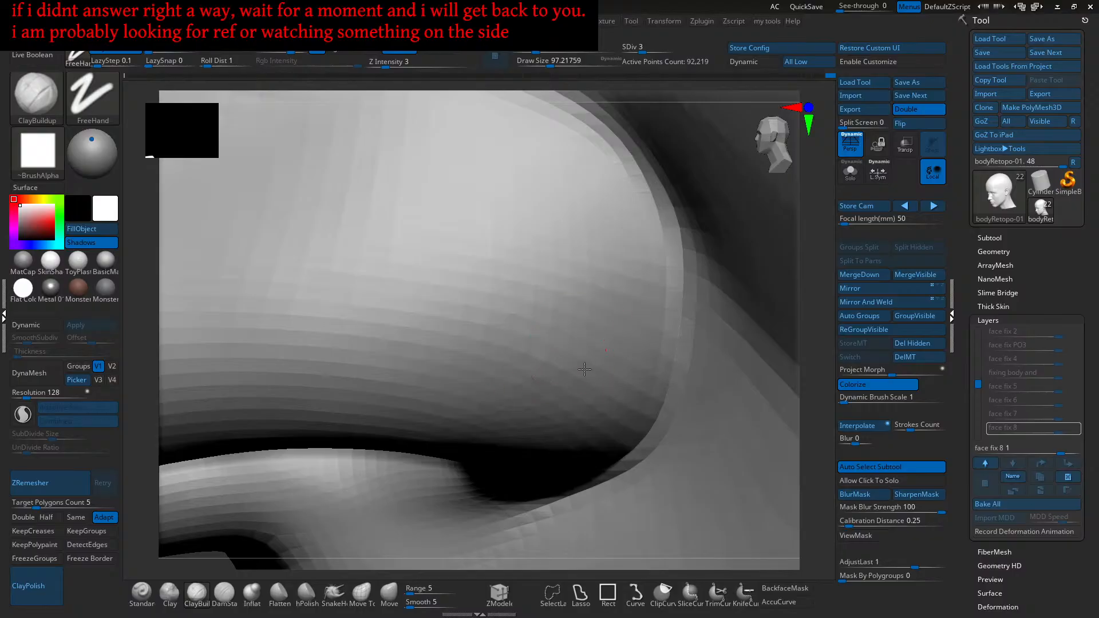
Step: Rework the crease where the nostril wing meets the cheek and side of the nose with the ClayBuildup brush
mouse_move(440, 390)
ctrl+right_down()
mouse_move(434, 301)
mouse_move(538, 331)
ctrl+right_up()
mouse_move(401, 344)
alt+right_down()
mouse_move(452, 336)
mouse_move(424, 237)
alt+right_up()
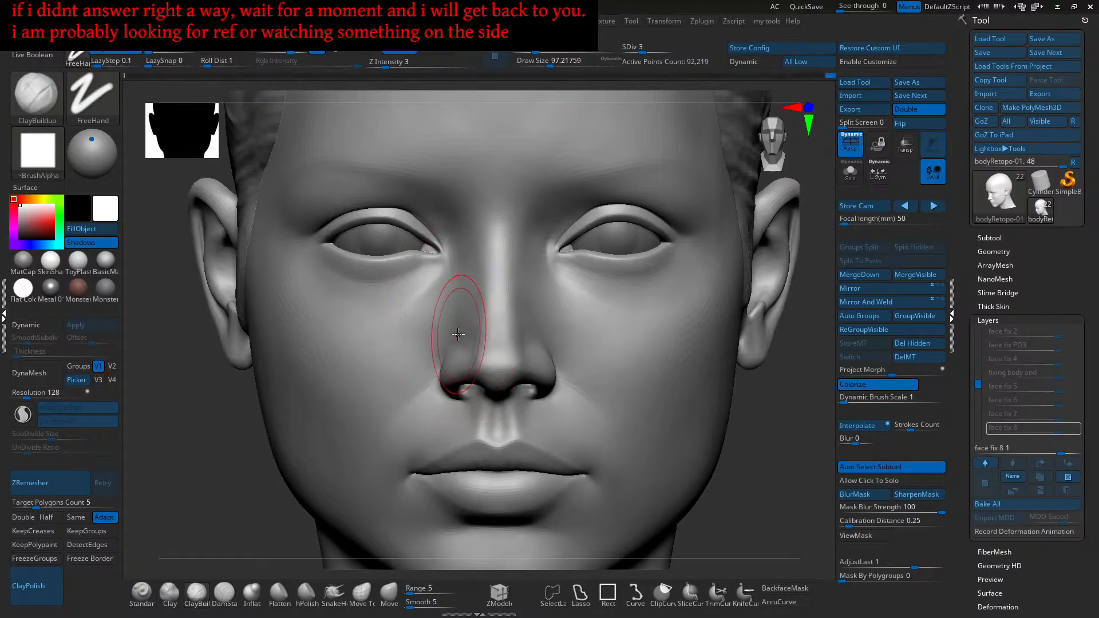
mouse_move(450, 343)
right_down()
mouse_move(498, 357)
mouse_move(439, 372)
right_up()
drag(418, 372, 403, 371)
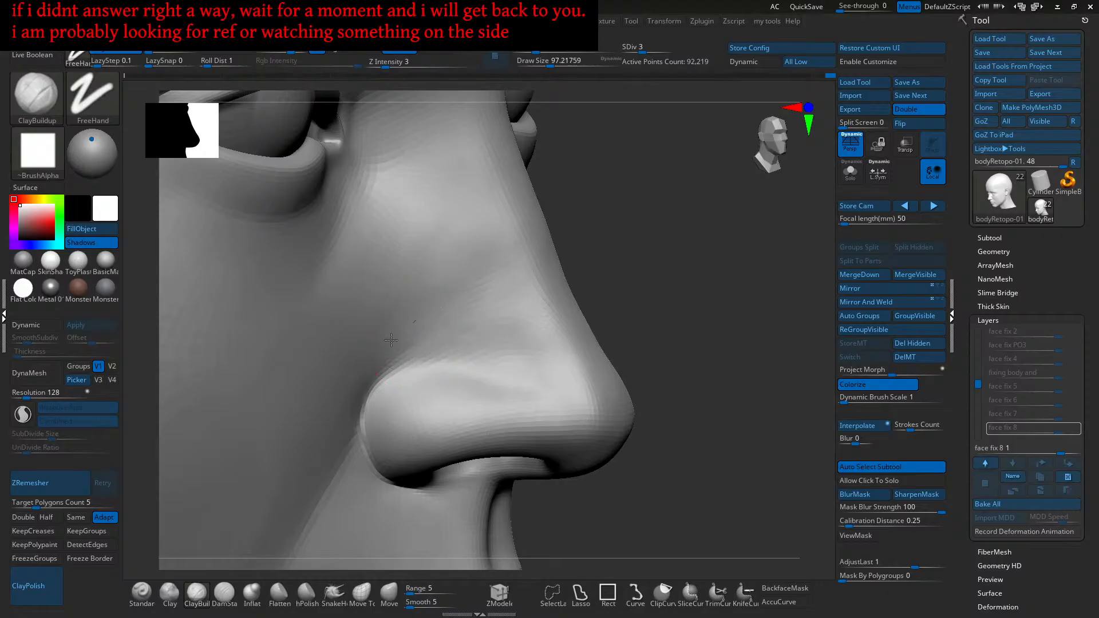
ctrl+right_drag(365, 364, 427, 348)
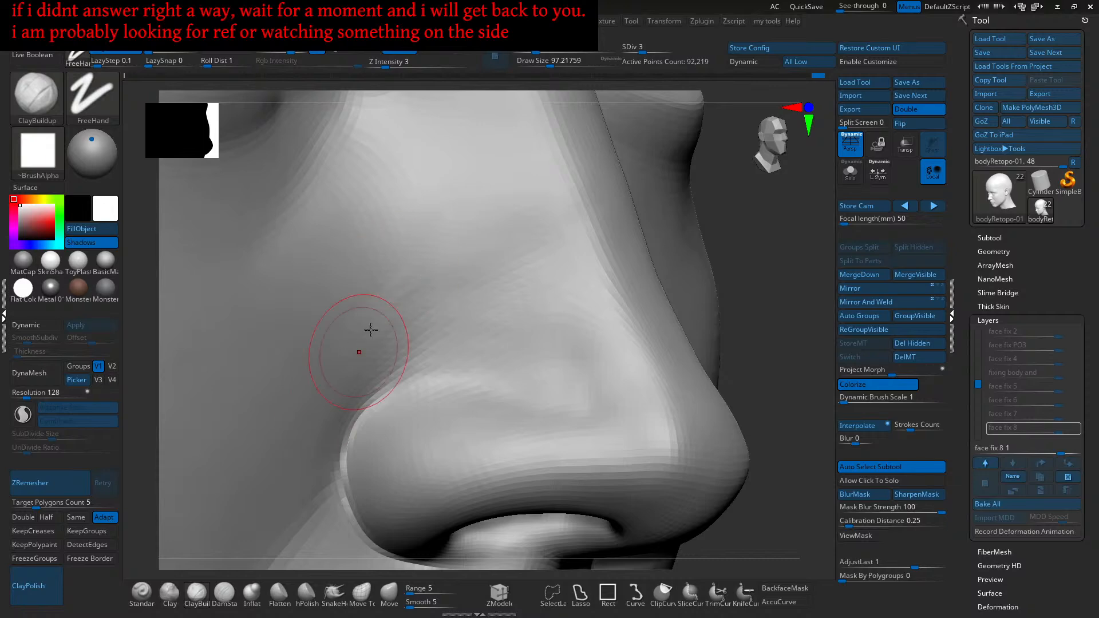
key(shift)
mouse_move(438, 300)
shift+right_down()
mouse_move(569, 356)
mouse_move(437, 367)
mouse_move(413, 356)
mouse_move(467, 361)
mouse_move(405, 417)
shift+right_up()
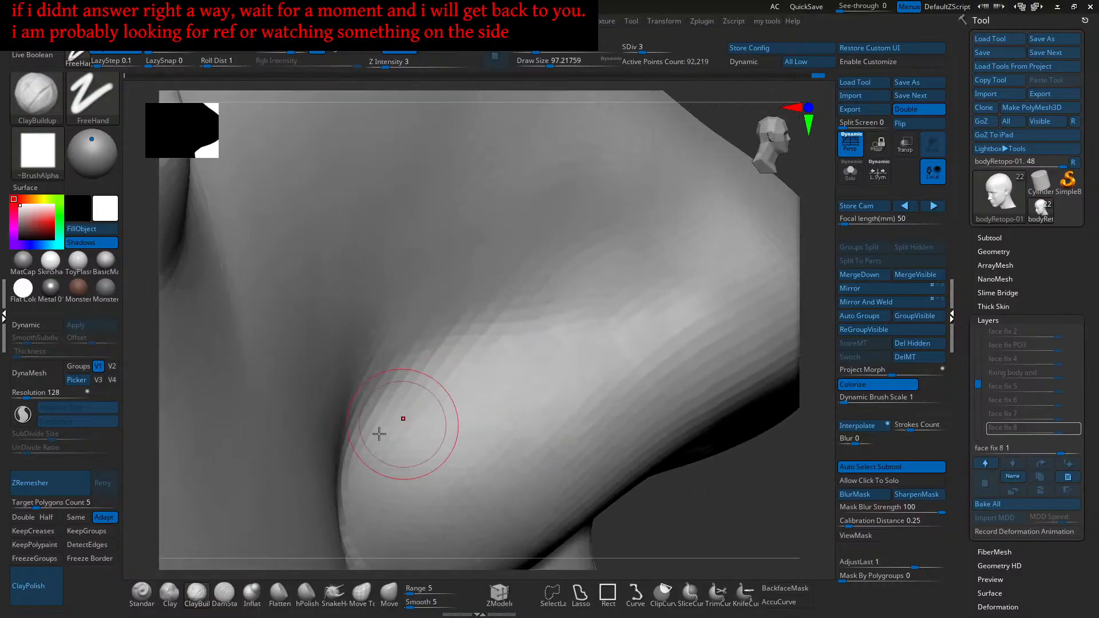
Step: Shape the crease above the nostril wing with the Standard brush at Z intensity 5 and smooth its transition
key(b)
key(s)
key(t)
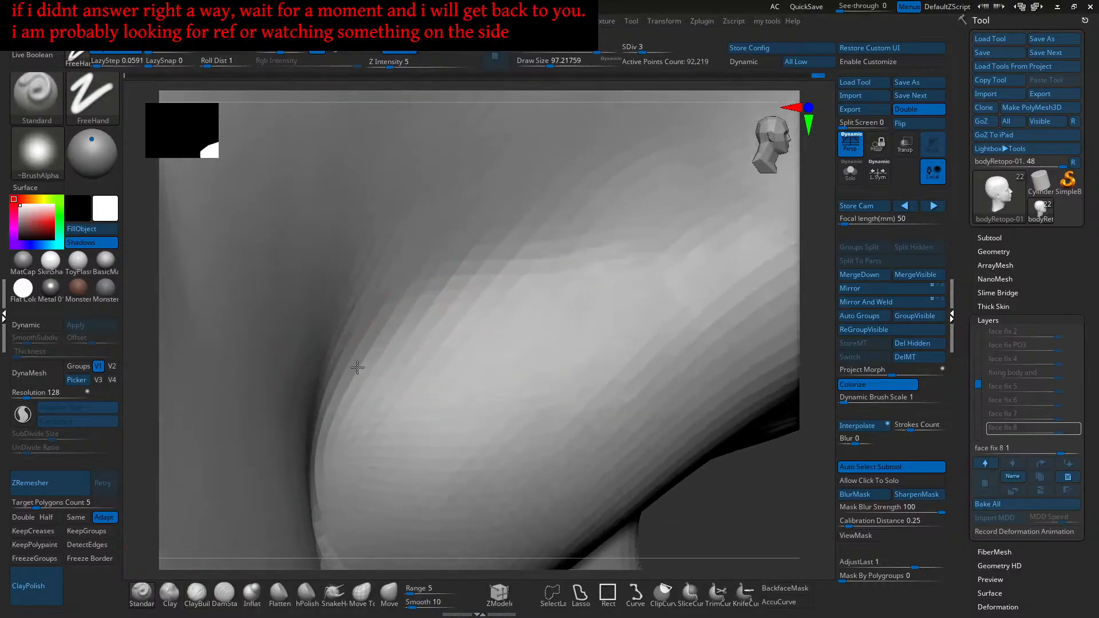
mouse_move(427, 288)
right_down()
mouse_move(452, 314)
mouse_move(393, 336)
right_up()
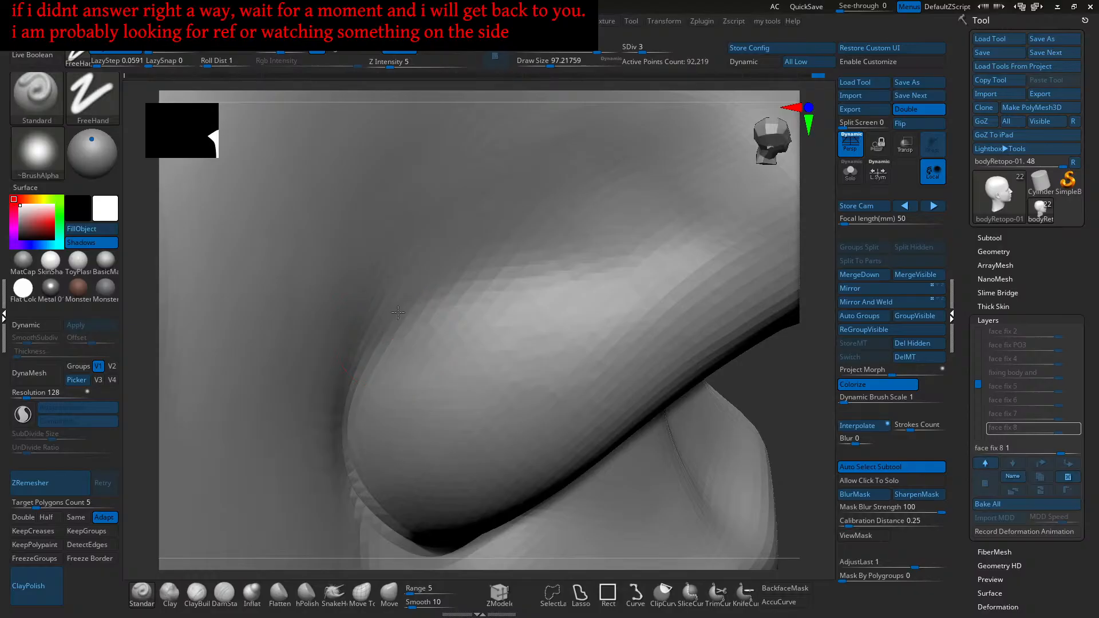
mouse_move(400, 401)
right_down()
mouse_move(402, 352)
mouse_move(429, 295)
right_up()
shift+drag(430, 295, 461, 322)
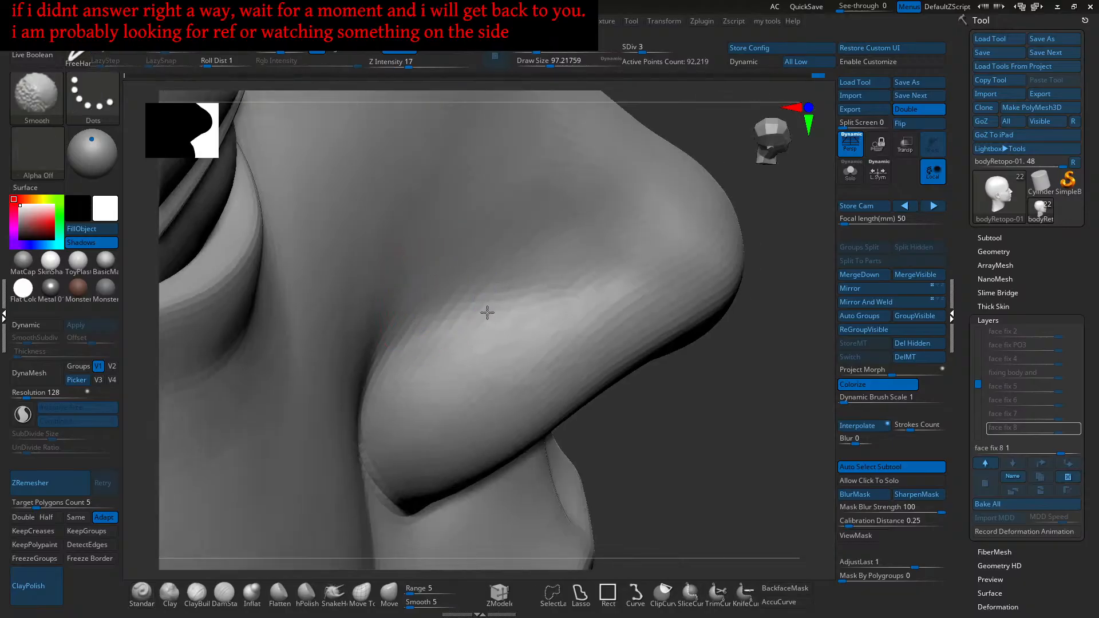
key(f)
mouse_move(601, 344)
shift+right_down()
mouse_move(573, 372)
mouse_move(616, 378)
mouse_move(527, 405)
mouse_move(490, 393)
mouse_move(424, 417)
mouse_move(417, 408)
mouse_move(389, 435)
shift+right_up()
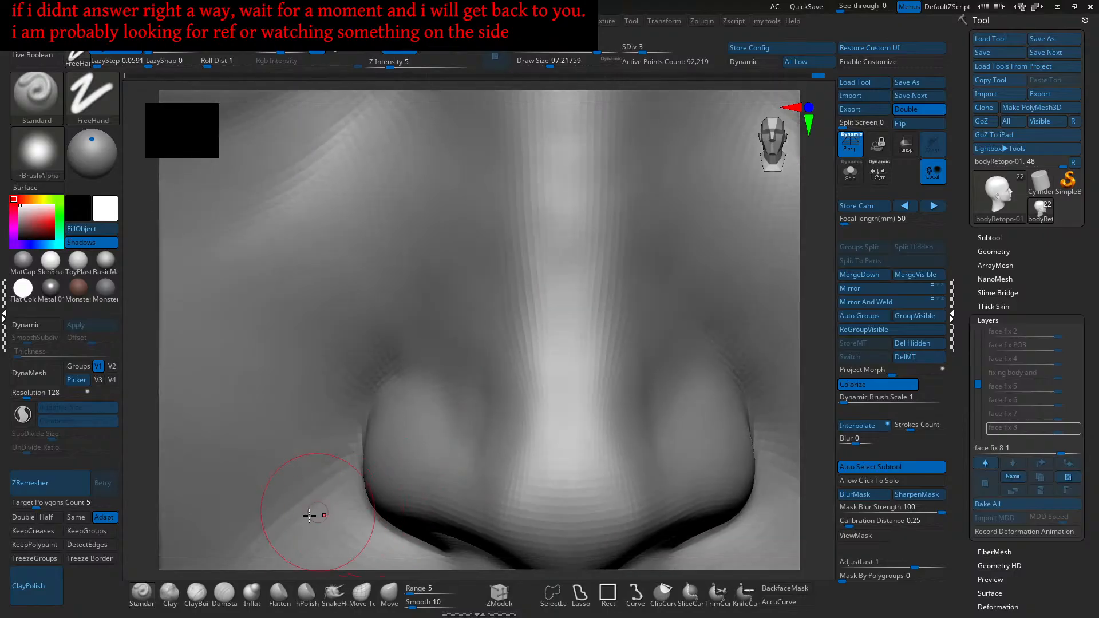
Step: Fill the side of the nose above the nostril wing with the Clay brush at Z intensity 2
click(169, 594)
mouse_move(245, 509)
right_down()
mouse_move(418, 385)
mouse_move(392, 360)
right_up()
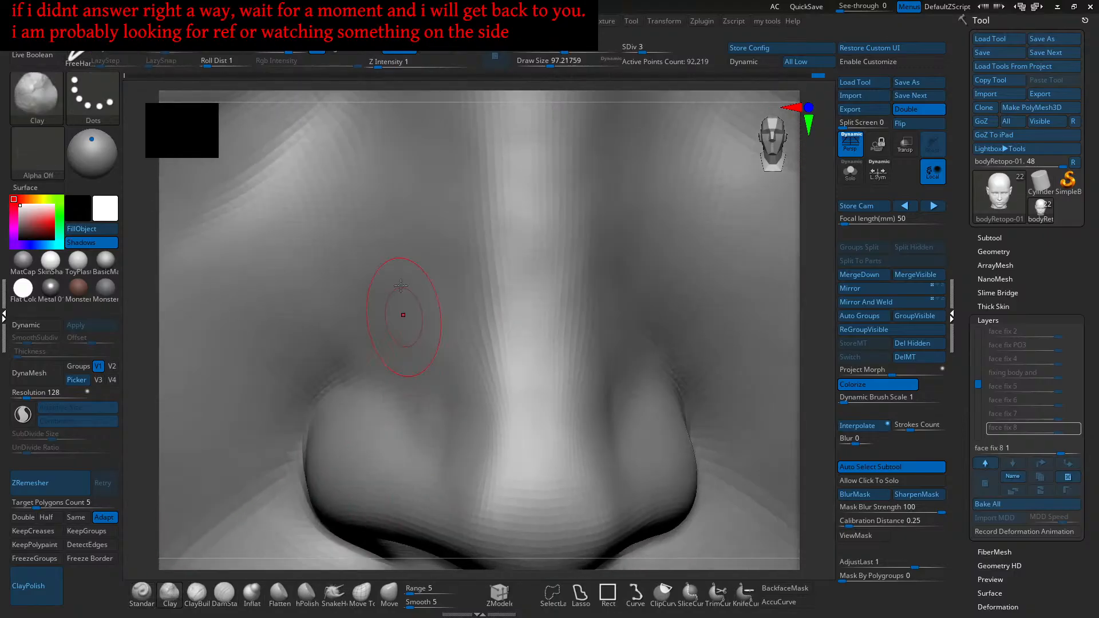
click(381, 62)
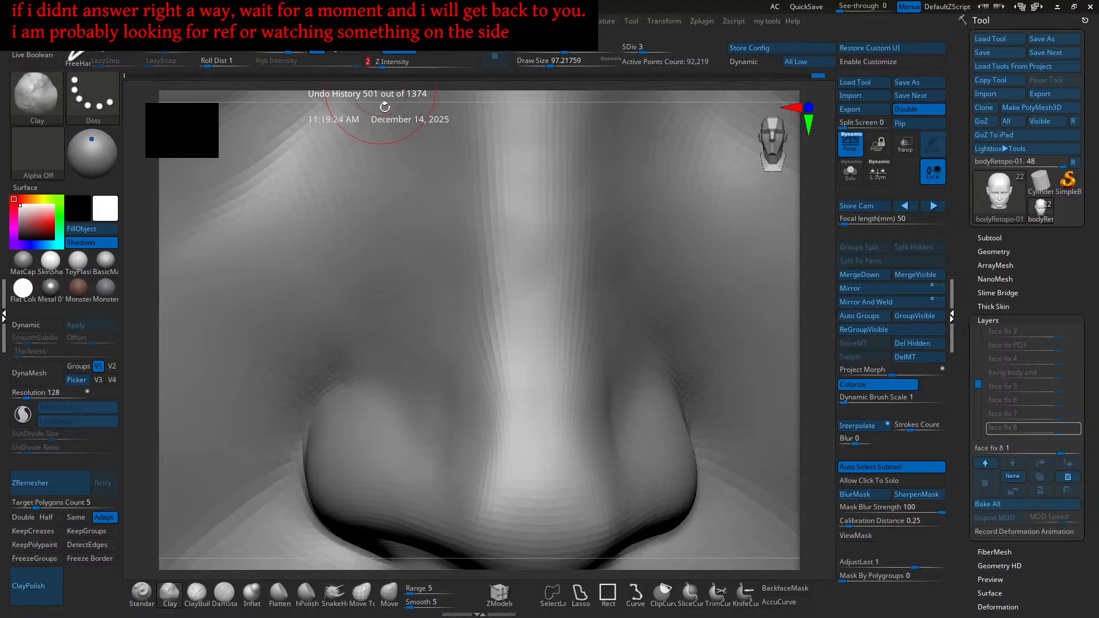
key(Return)
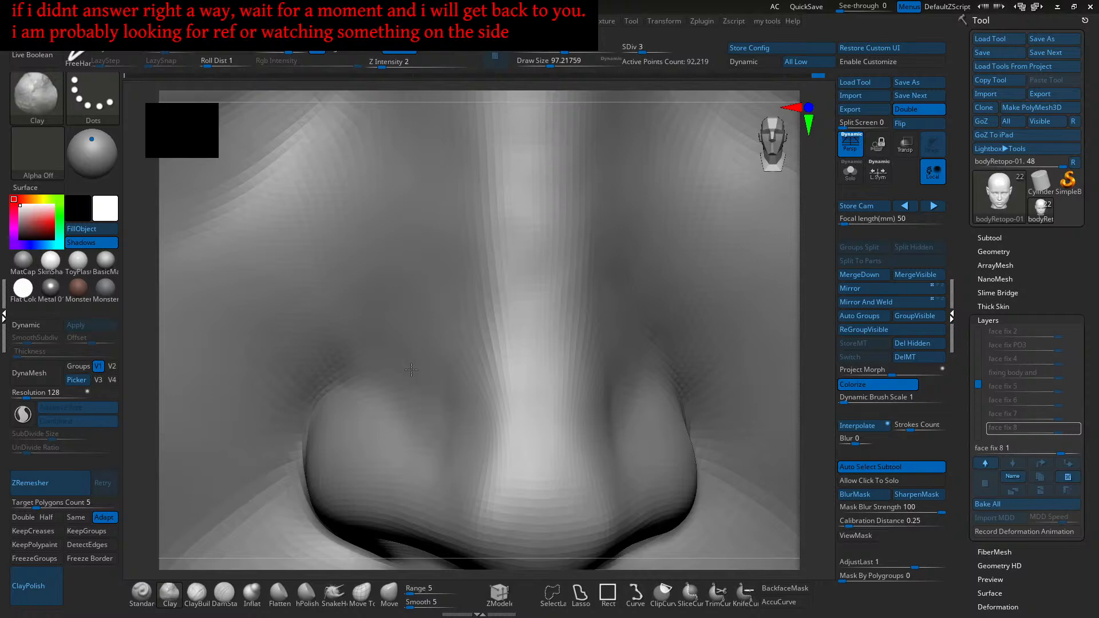
drag(382, 332, 413, 302)
right_drag(421, 341, 395, 387)
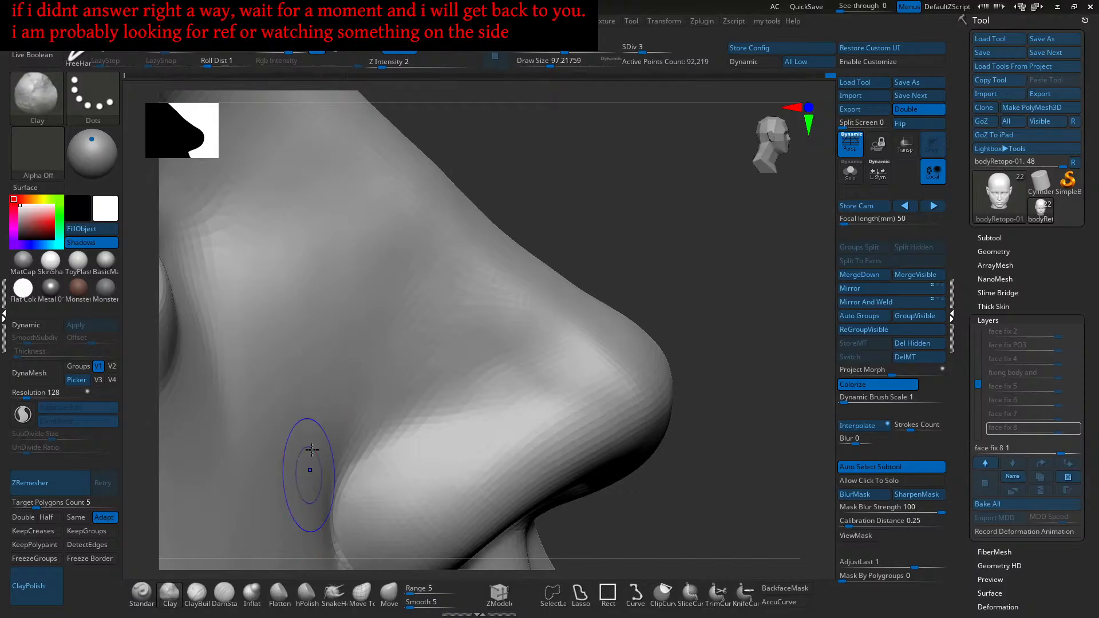
Step: Smooth the side of the nose between the bridge and the nostril wing
key(shift)
mouse_move(375, 366)
right_down()
mouse_move(445, 396)
mouse_move(462, 386)
right_up()
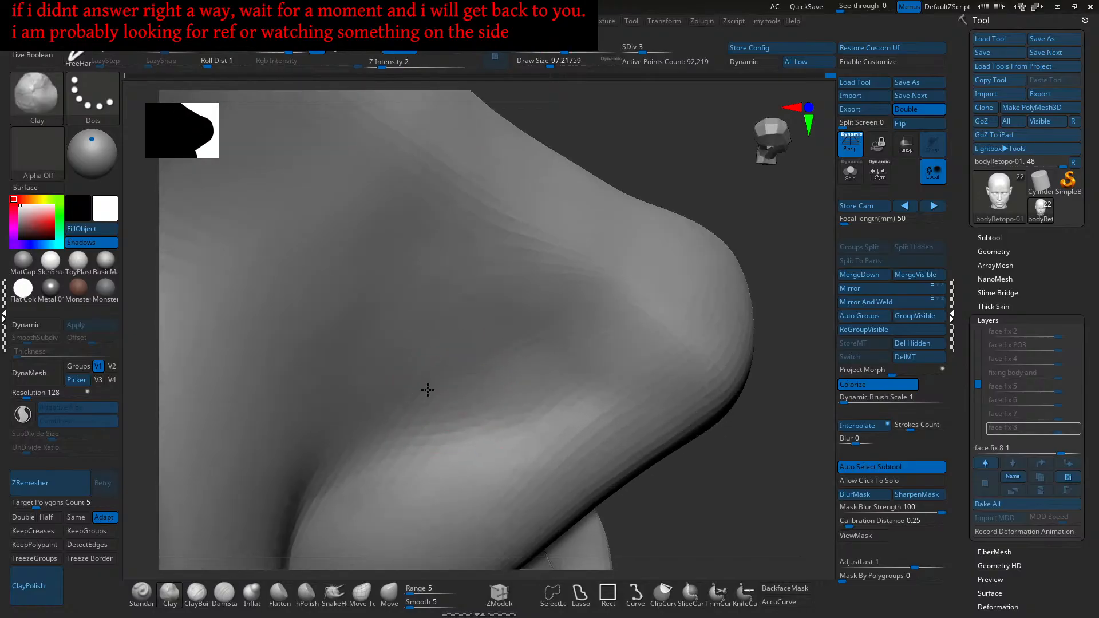
key(shift)
shift+drag(420, 387, 493, 375)
shift+right_drag(515, 378, 564, 384)
mouse_move(564, 383)
ctrl+right_down()
mouse_move(584, 486)
mouse_move(502, 403)
mouse_move(571, 437)
mouse_move(552, 368)
mouse_move(527, 390)
mouse_move(544, 373)
mouse_move(550, 385)
mouse_move(535, 348)
ctrl+right_up()
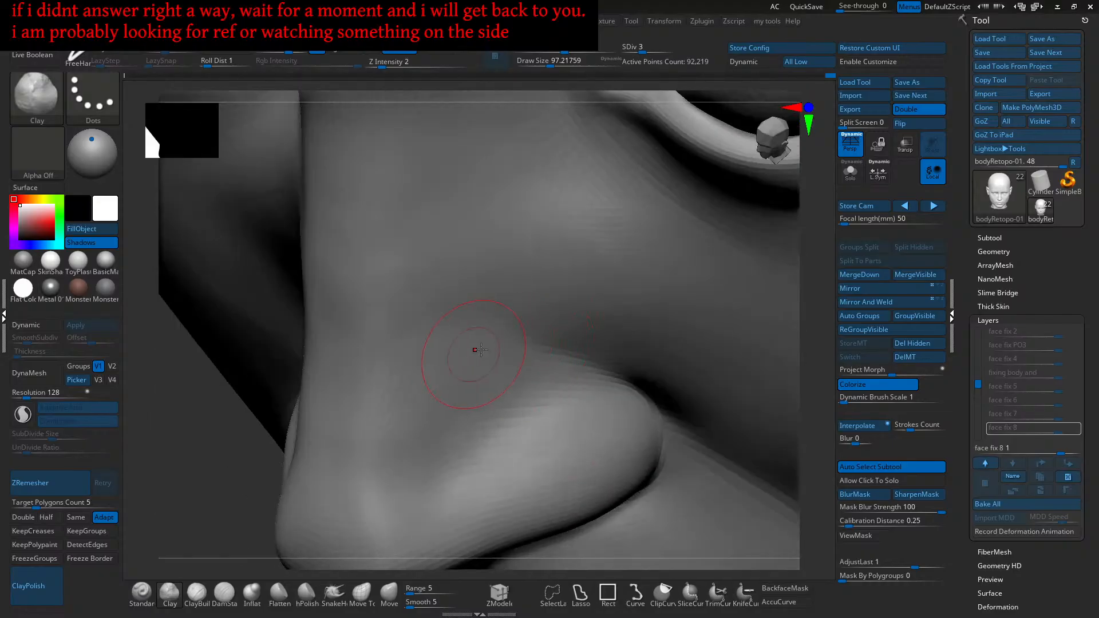
Step: Model the transition between the nose tip and the nostril wing with the Clay brush at Z intensity 2
mouse_move(448, 343)
right_down()
mouse_move(503, 331)
mouse_move(504, 379)
mouse_move(471, 378)
mouse_move(493, 403)
mouse_move(466, 415)
mouse_move(457, 393)
right_up()
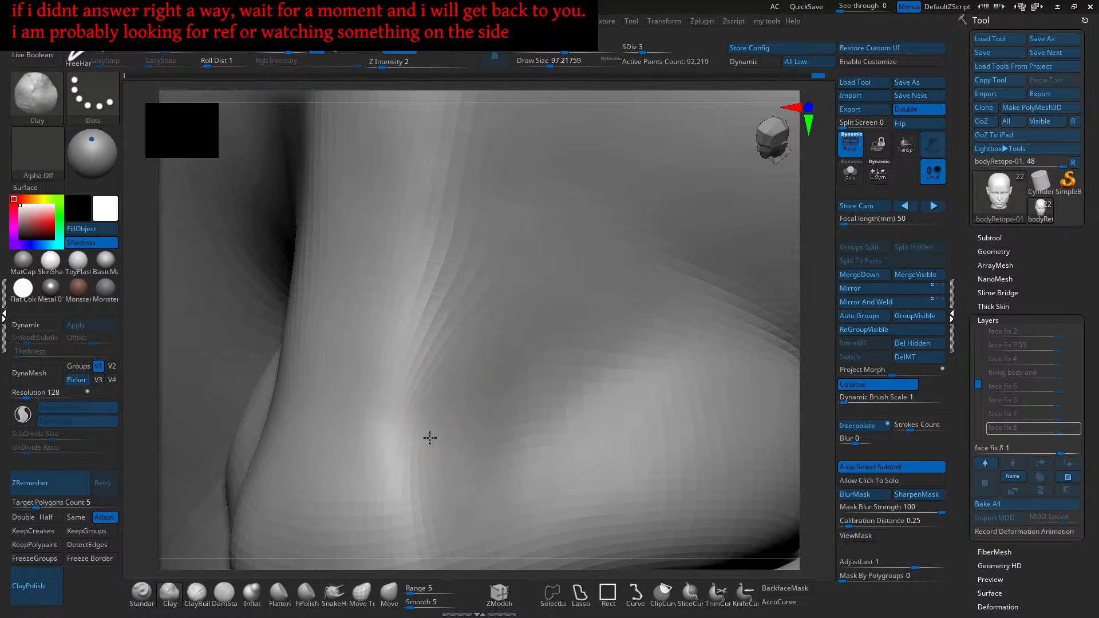
right_drag(397, 432, 388, 380)
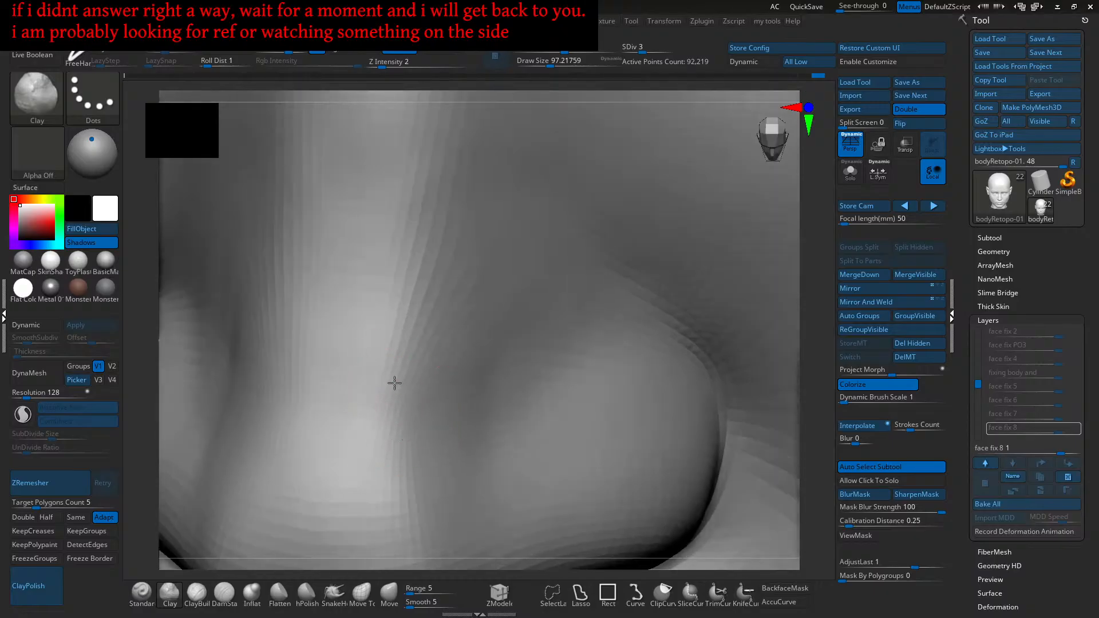
right_drag(385, 422, 441, 417)
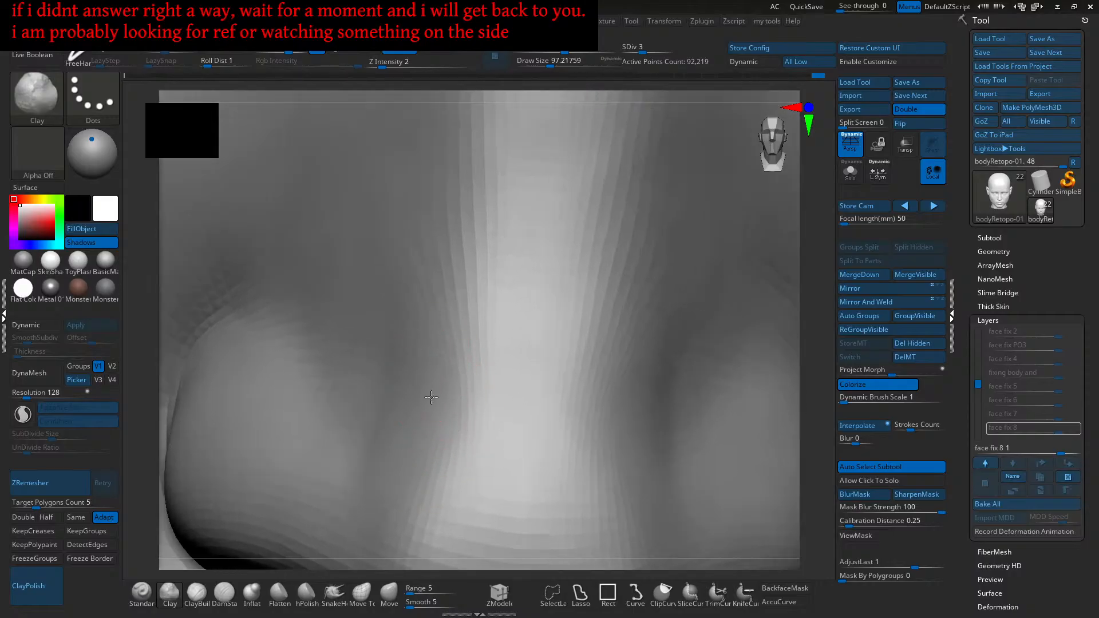
mouse_move(445, 405)
alt+right_down()
mouse_move(456, 304)
mouse_move(442, 363)
mouse_move(431, 301)
mouse_move(483, 353)
mouse_move(495, 336)
mouse_move(490, 322)
mouse_move(474, 338)
mouse_move(530, 375)
mouse_move(495, 385)
alt+right_up()
alt+drag(494, 385, 474, 367)
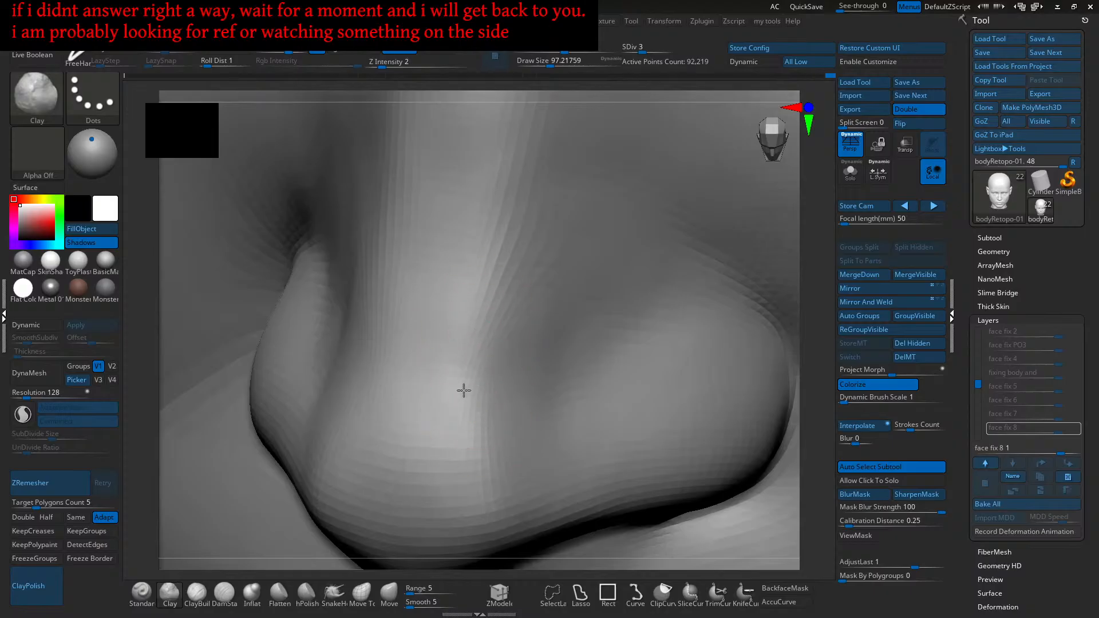
Step: Soften the edge running from the nose bridge into the tip with the Clay brush at a draw size of about 97
right_drag(457, 397, 489, 373)
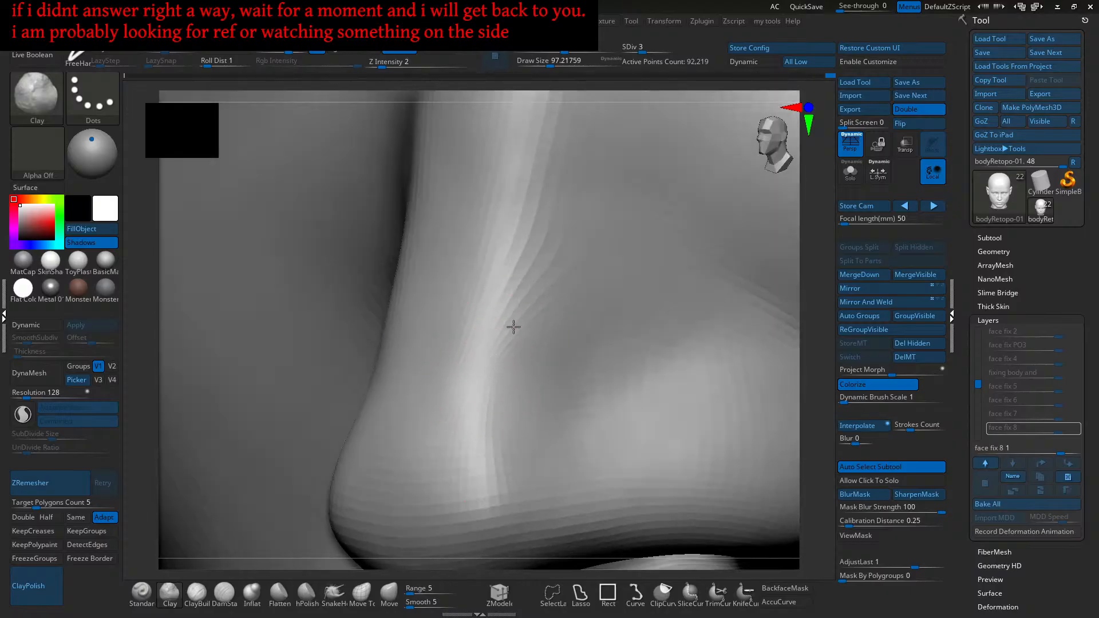
right_drag(496, 333, 493, 311)
mouse_move(495, 335)
ctrl+right_down()
mouse_move(513, 350)
mouse_move(529, 337)
ctrl+right_up()
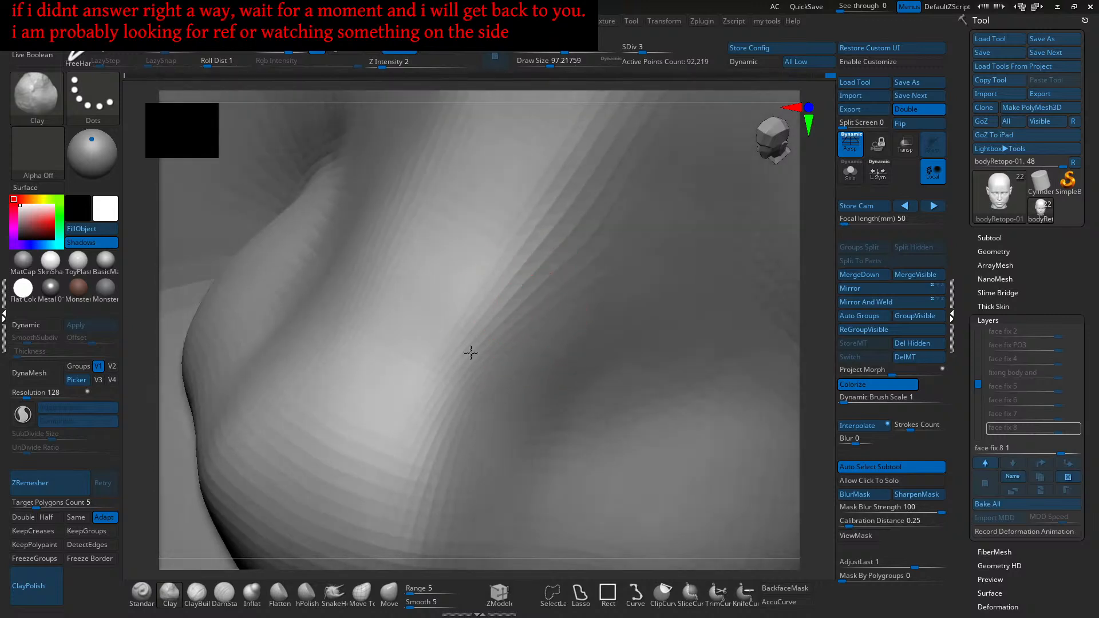
right_drag(469, 357, 513, 319)
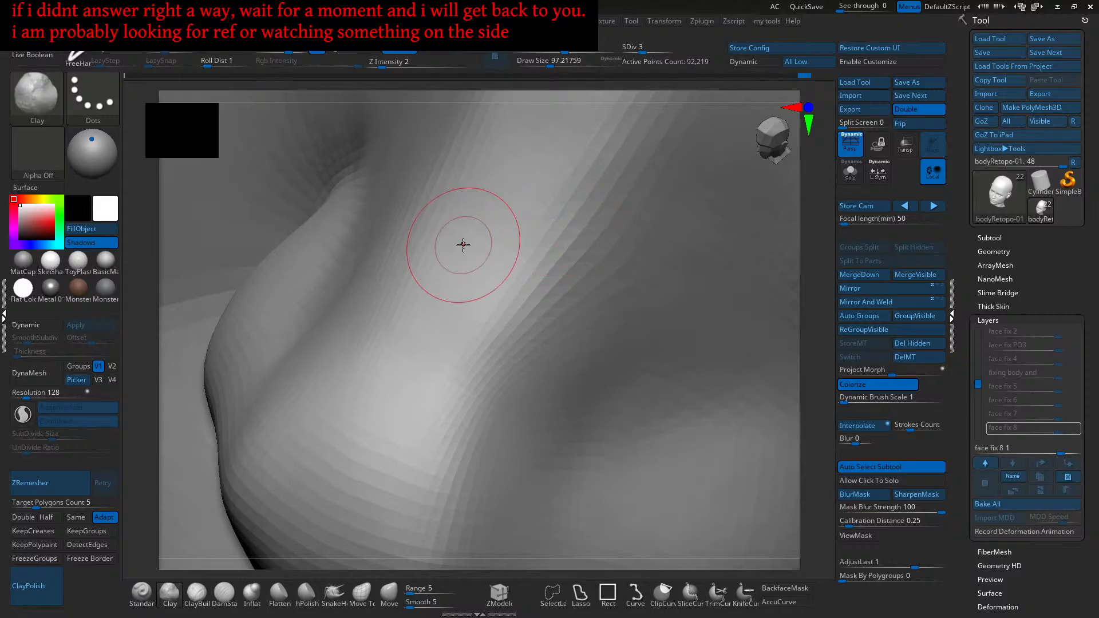
right_drag(500, 300, 491, 309)
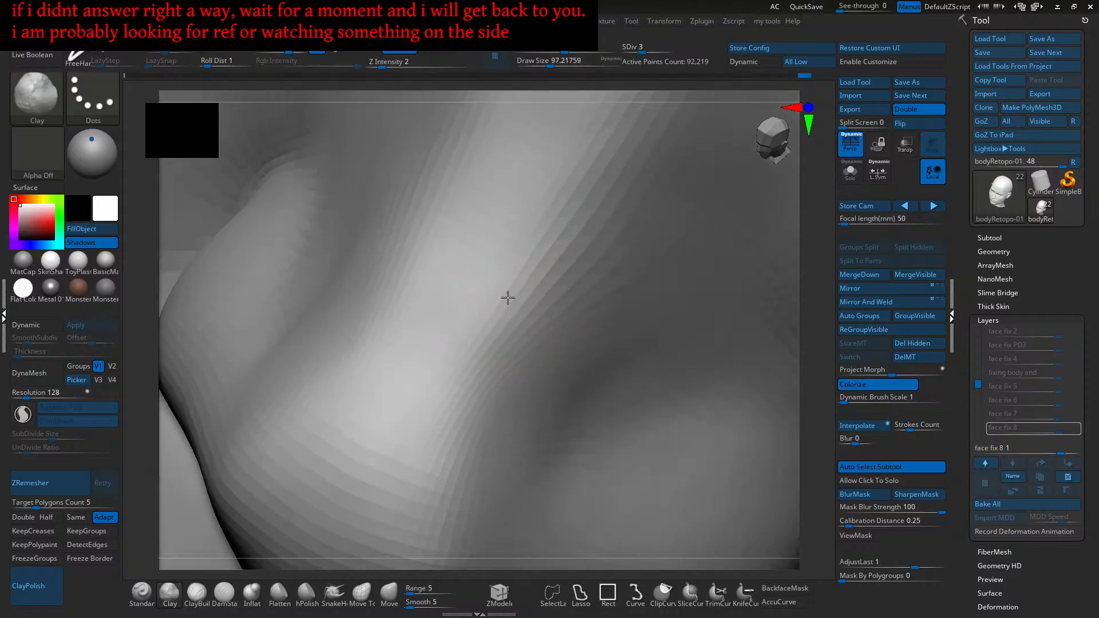
mouse_move(430, 419)
right_down()
mouse_move(493, 326)
mouse_move(513, 338)
mouse_move(489, 417)
mouse_move(446, 360)
mouse_move(463, 363)
mouse_move(473, 336)
right_up()
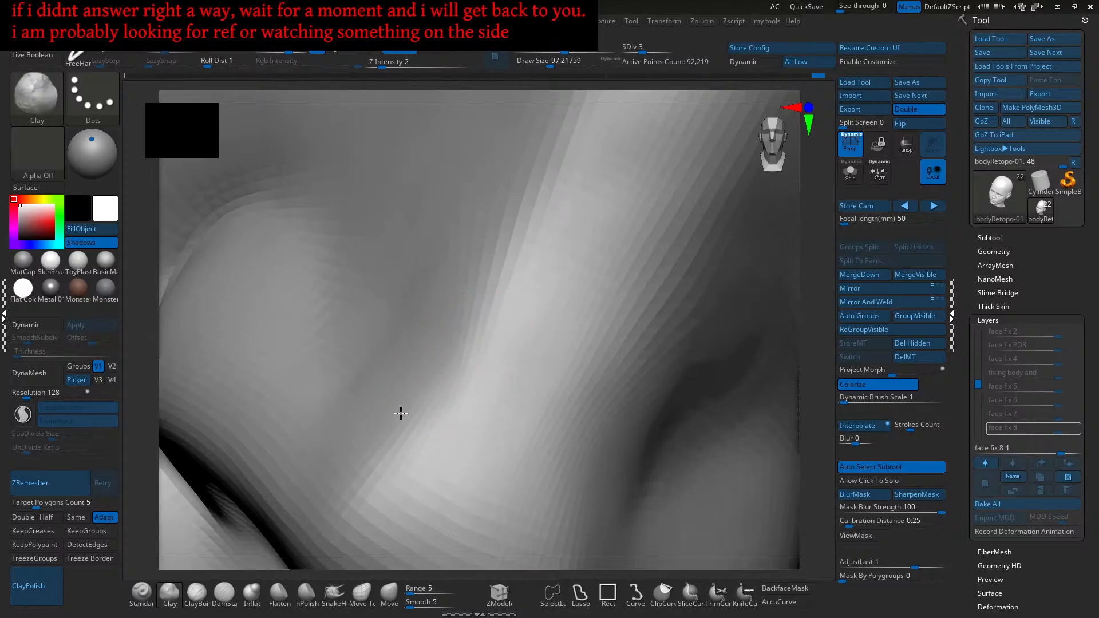
Step: Refine the junction between the nose bridge, the tip and the side with the Clay brush at a draw size of about 104
mouse_move(422, 417)
right_down()
mouse_move(444, 388)
mouse_move(427, 429)
mouse_move(444, 318)
right_up()
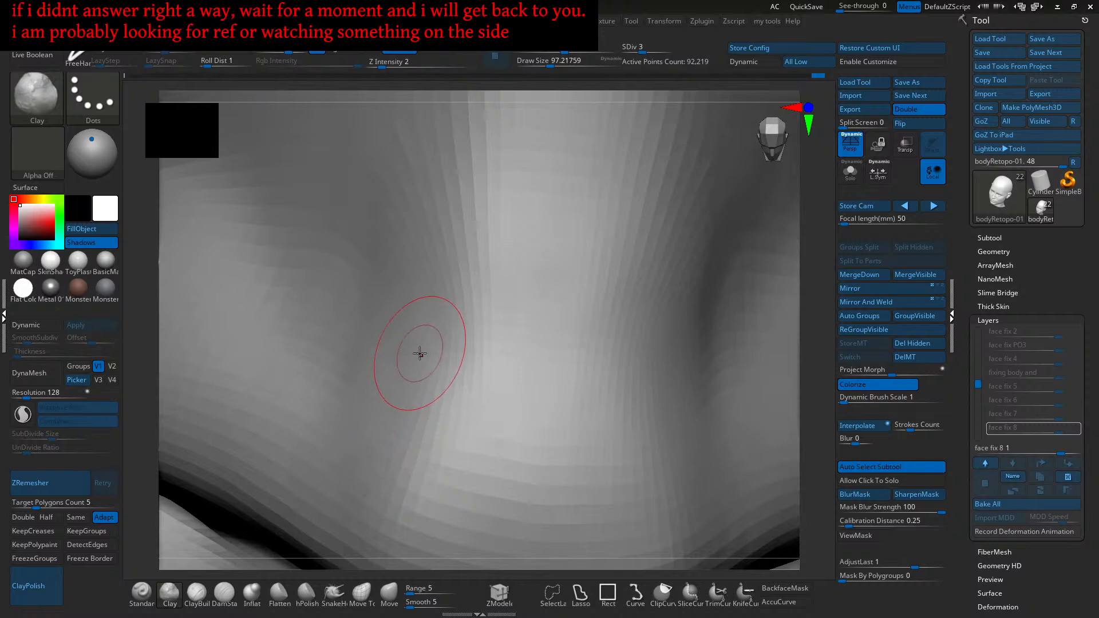
right_drag(432, 318, 452, 290)
right_drag(442, 355, 453, 325)
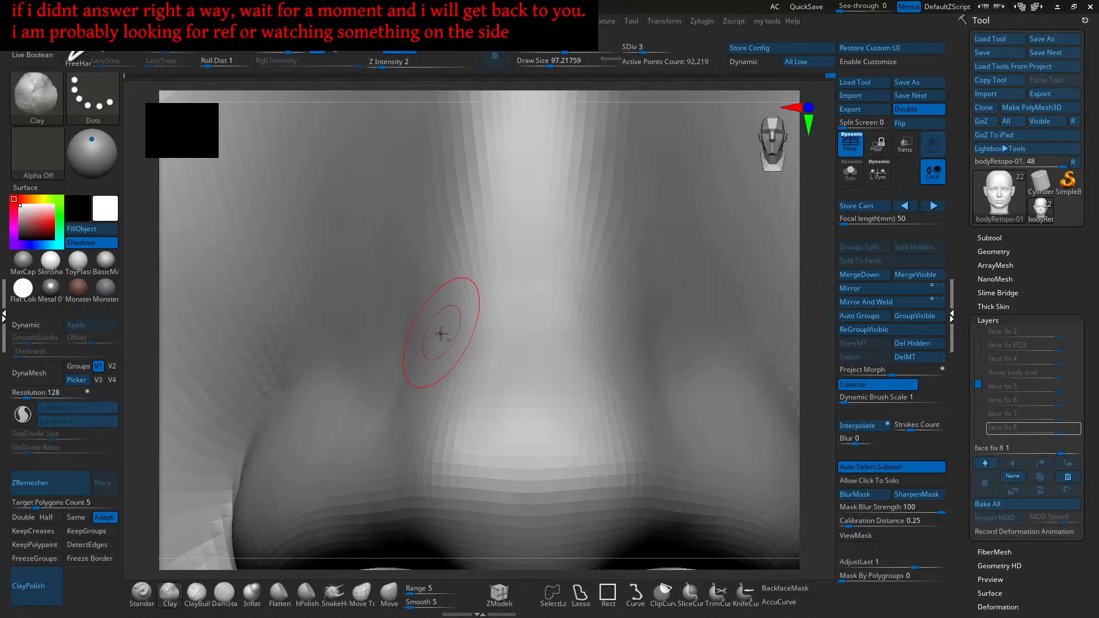
scroll(441, 299, up, 2)
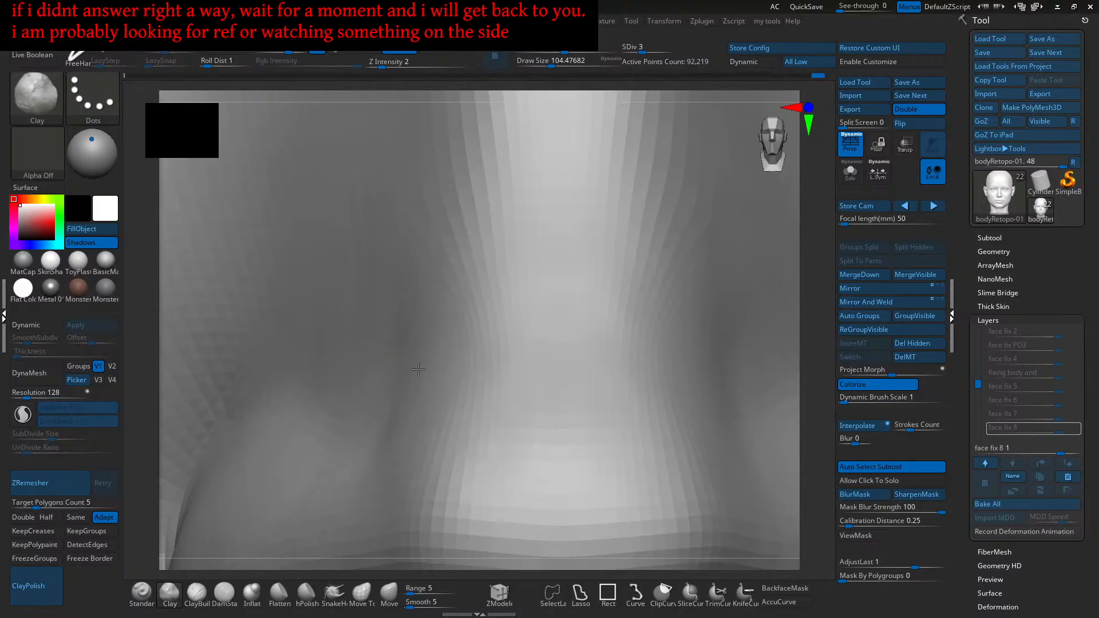
right_drag(426, 329, 414, 332)
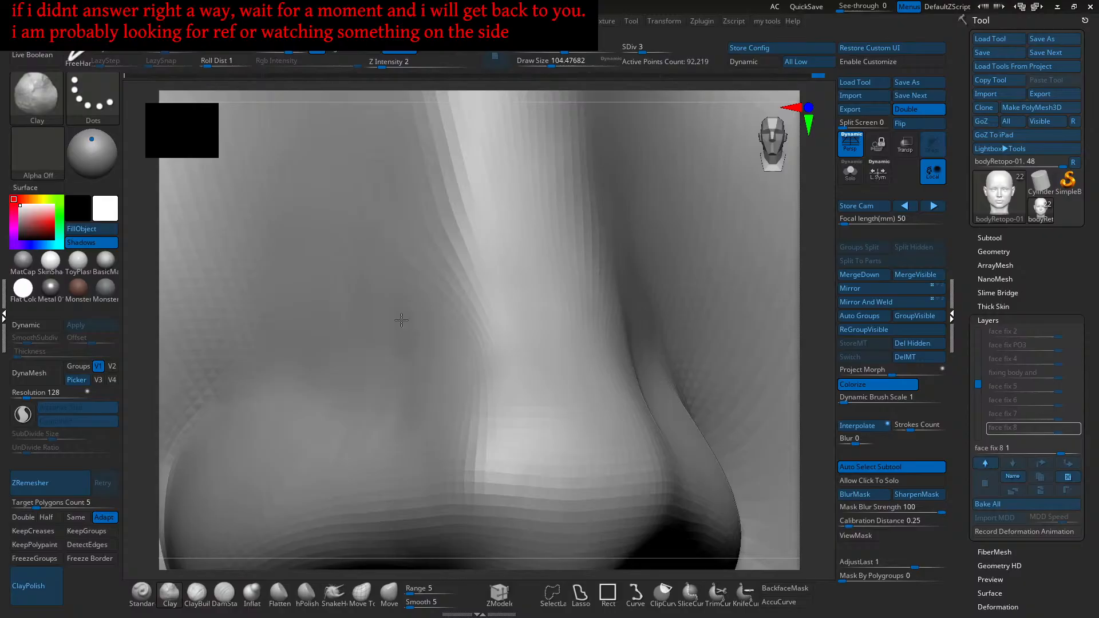
mouse_move(417, 347)
mouse_down()
mouse_move(427, 361)
mouse_move(439, 326)
mouse_up()
mouse_move(454, 347)
right_down()
mouse_move(433, 344)
mouse_move(429, 369)
right_up()
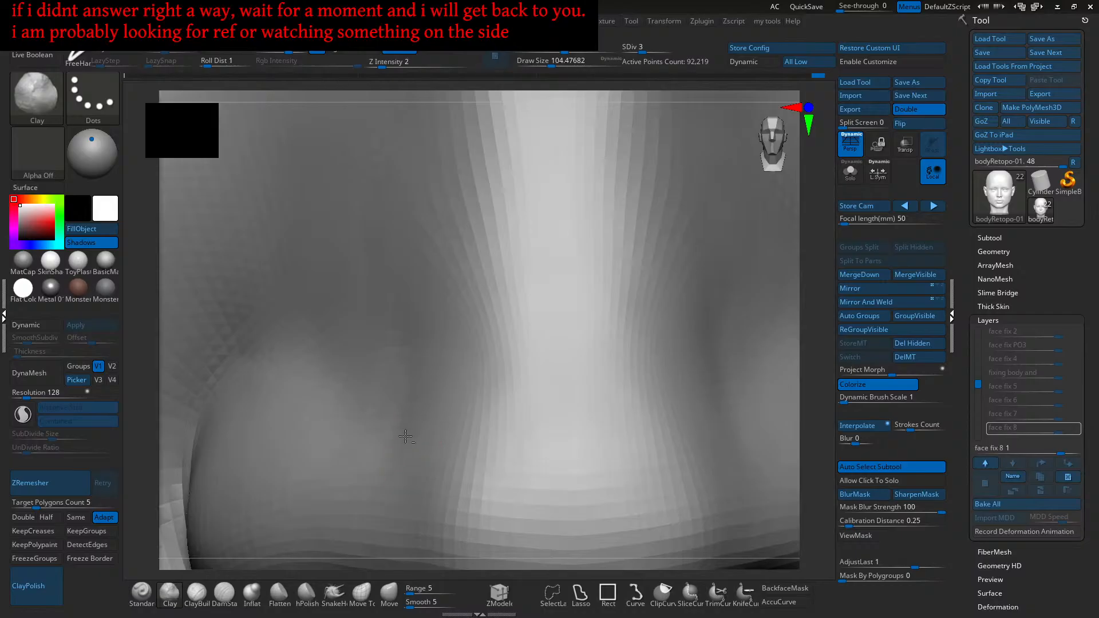
Step: Enlarge the Clay brush to a draw size of about 132 and shape the side of the nose above the nostril wing
mouse_move(410, 426)
right_down()
mouse_move(429, 400)
mouse_move(400, 405)
mouse_move(410, 422)
mouse_move(408, 395)
mouse_move(449, 422)
mouse_move(456, 390)
mouse_move(432, 371)
right_up()
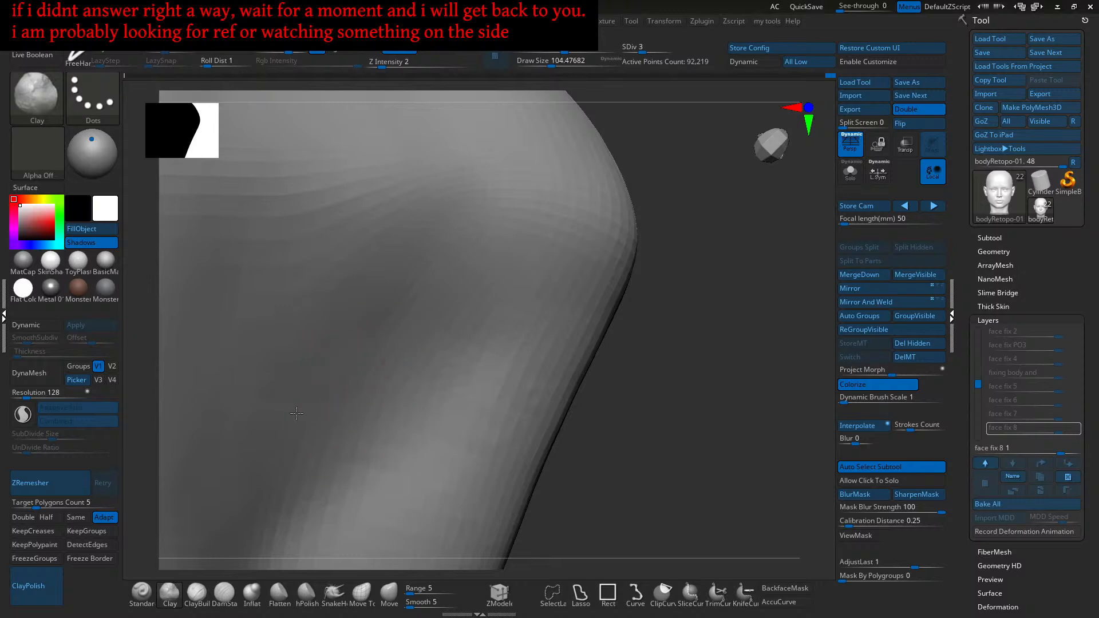
alt+right_drag(277, 385, 332, 385)
key(s)
drag(343, 391, 351, 391)
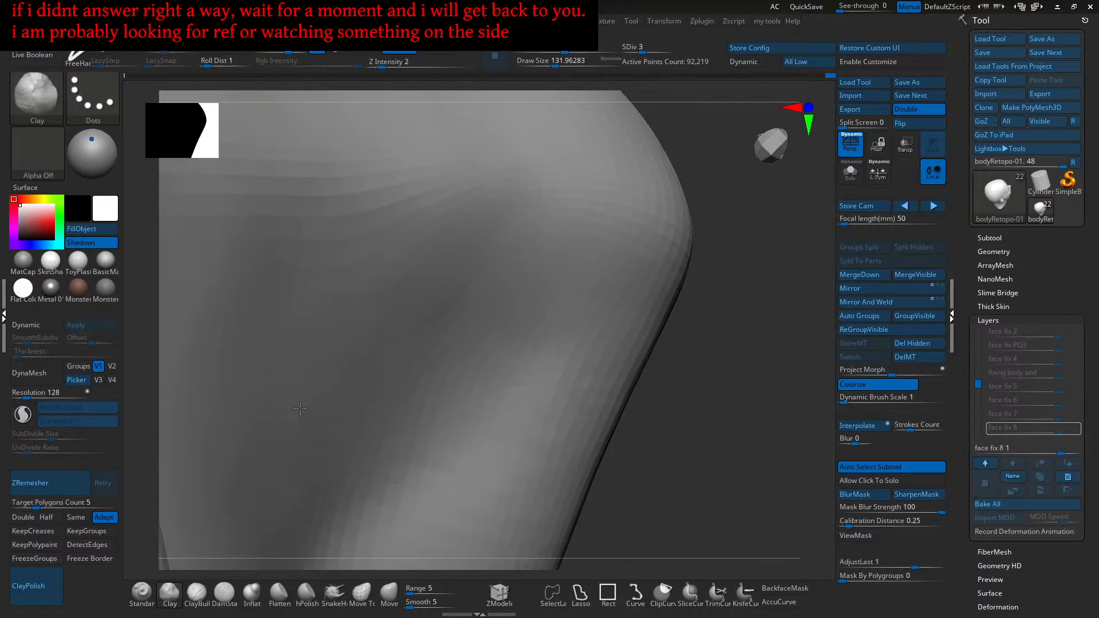
right_drag(344, 397, 363, 347)
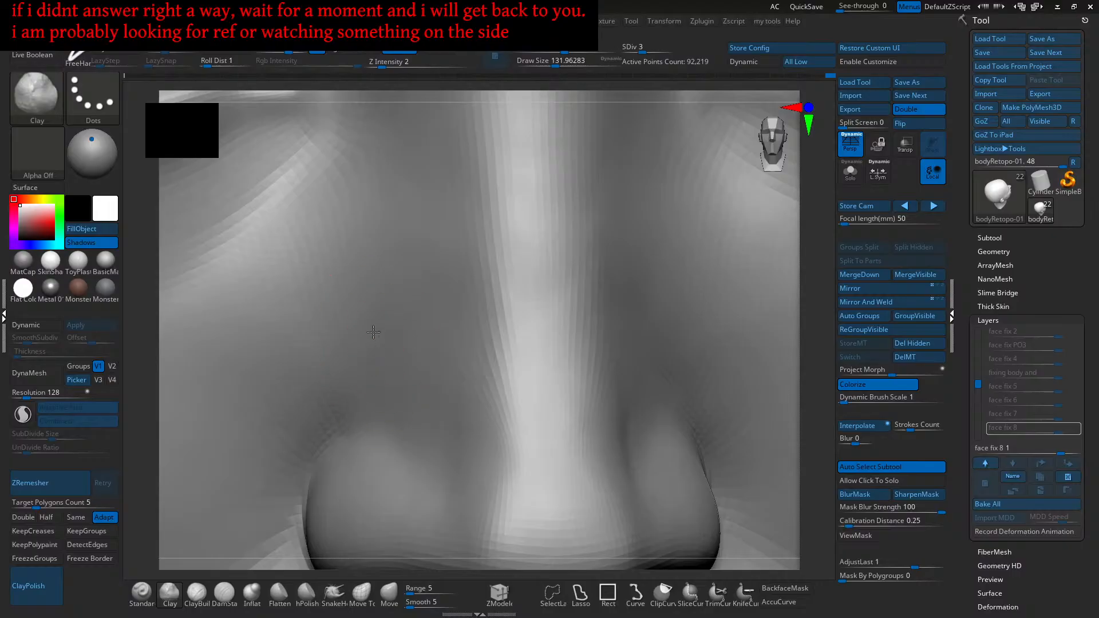
mouse_move(379, 400)
right_down()
mouse_move(397, 365)
mouse_move(385, 375)
right_up()
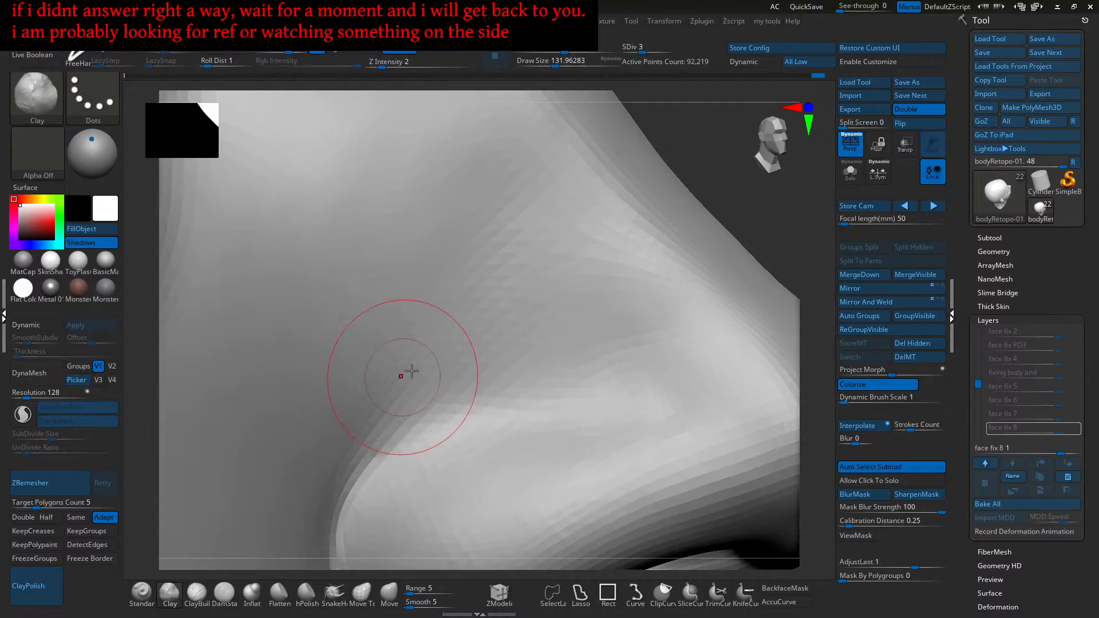
right_drag(375, 391, 387, 384)
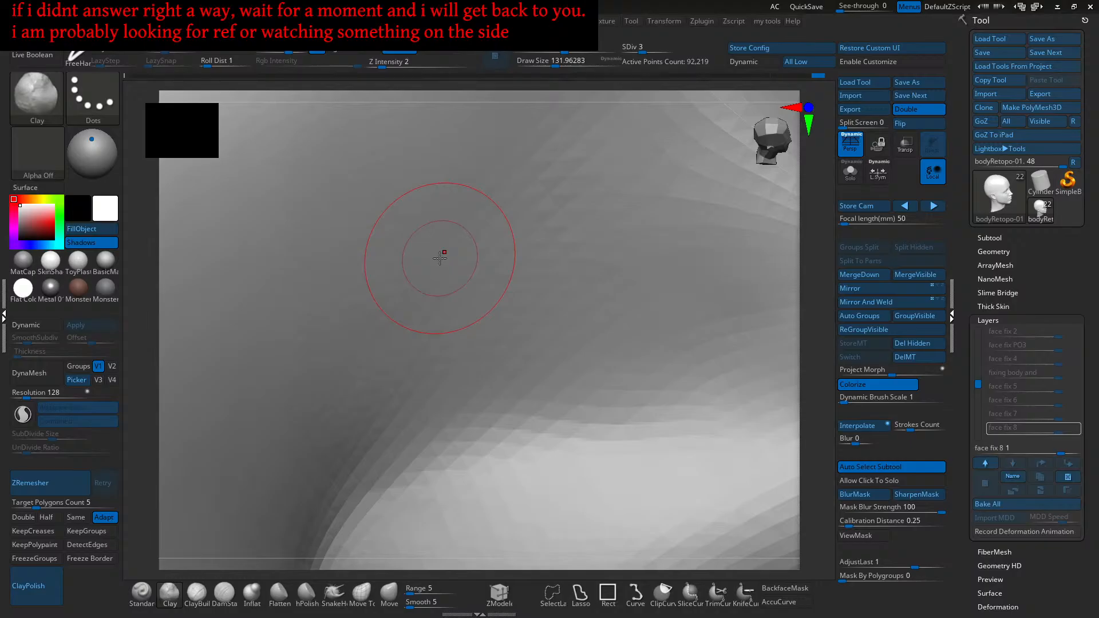
Step: Work over the crease where the nostril wing meets the cheek with the Clay brush at Z intensity 2
mouse_move(440, 259)
right_down()
mouse_move(498, 322)
mouse_move(478, 351)
mouse_move(437, 346)
right_up()
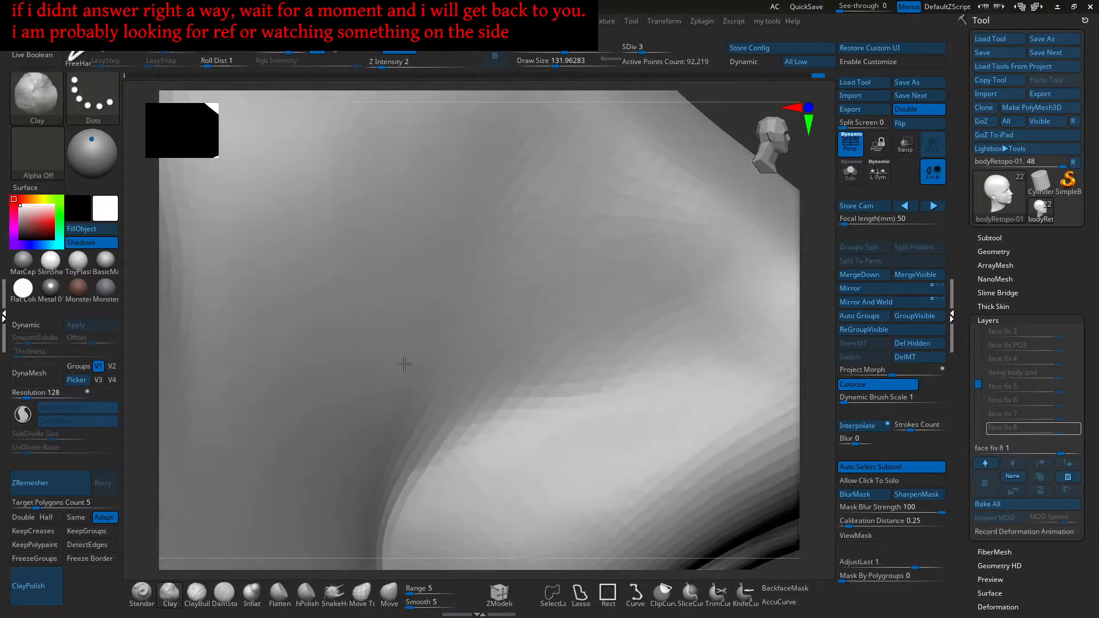
mouse_move(405, 417)
right_down()
mouse_move(393, 380)
mouse_move(427, 356)
mouse_move(459, 373)
mouse_move(423, 398)
right_up()
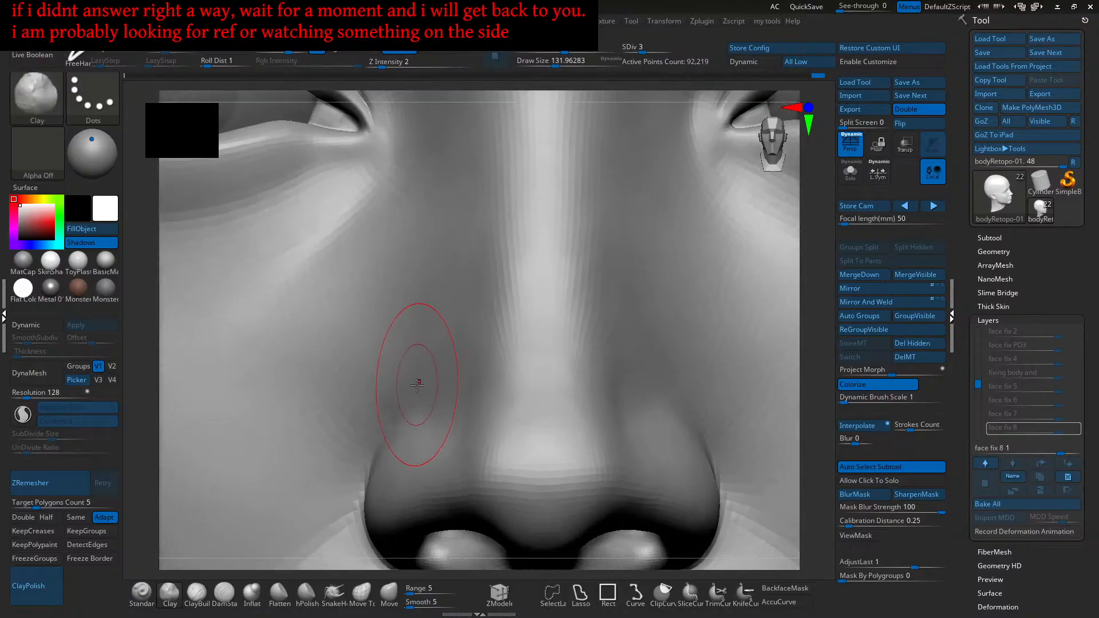
mouse_move(422, 412)
right_down()
mouse_move(417, 368)
mouse_move(441, 422)
mouse_move(418, 398)
right_up()
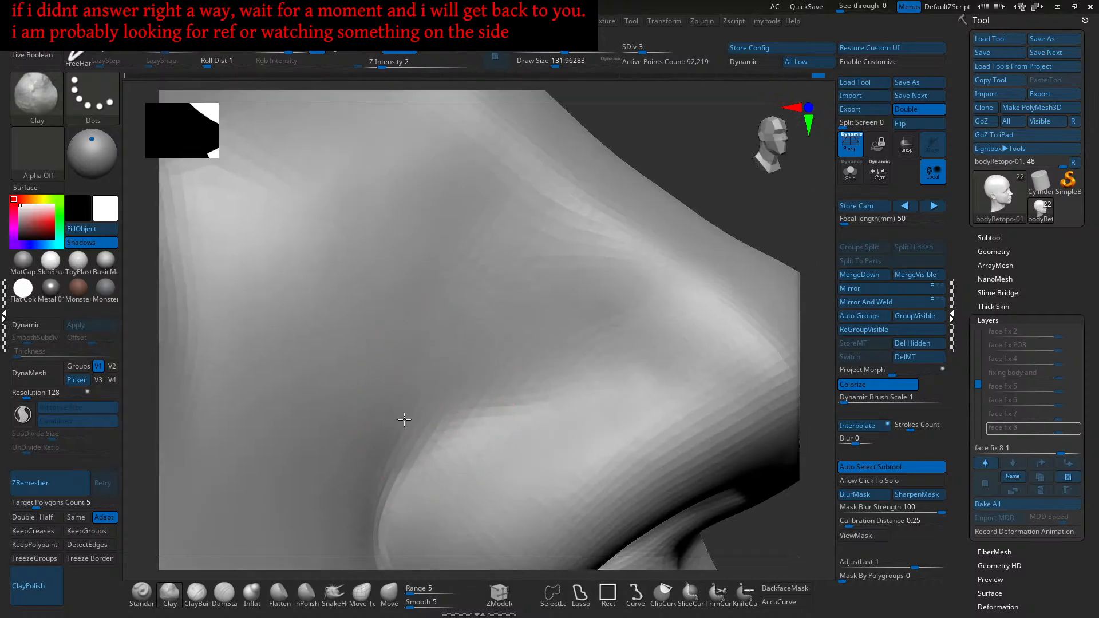
drag(371, 463, 375, 467)
ctrl+right_drag(375, 465, 401, 433)
drag(402, 432, 386, 445)
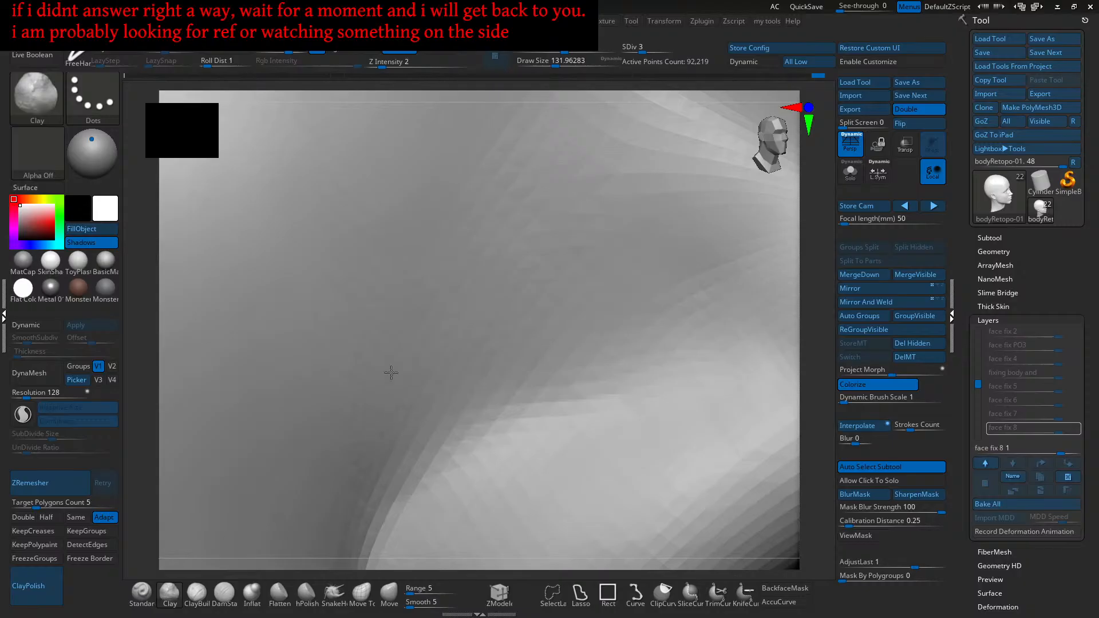
Step: Fill the hollow above the nostril wing with diagonal Clay strokes running from the nose side toward the cheek
drag(474, 330, 473, 368)
drag(496, 355, 427, 404)
mouse_move(450, 249)
mouse_down()
mouse_move(421, 234)
mouse_move(404, 298)
mouse_up()
alt+right_drag(402, 301, 419, 325)
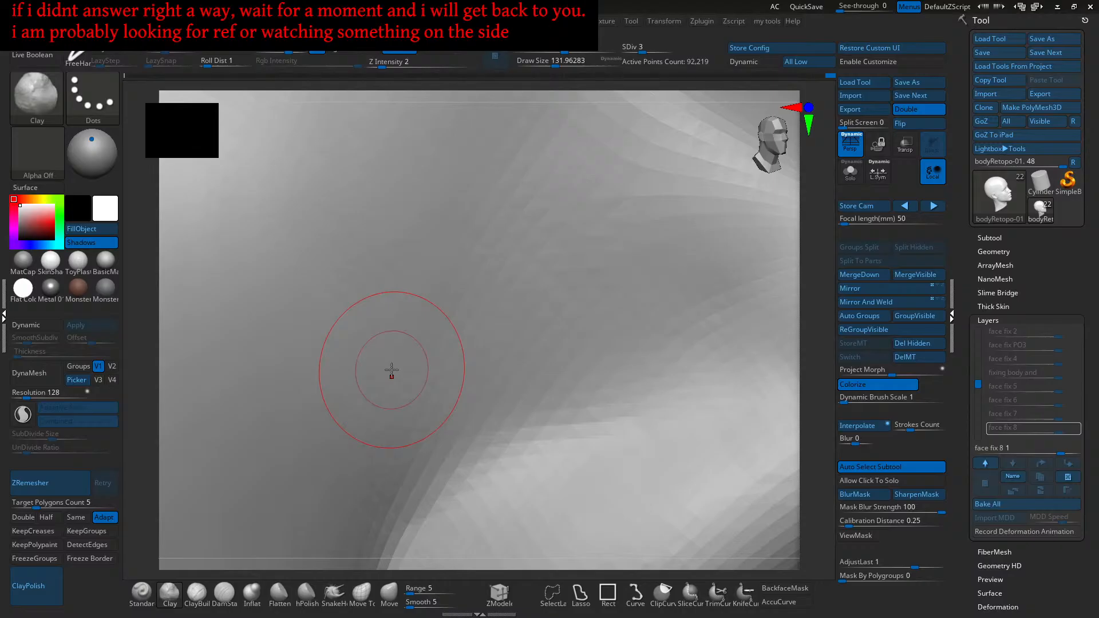
mouse_move(544, 298)
right_down()
mouse_move(510, 350)
mouse_move(446, 382)
right_up()
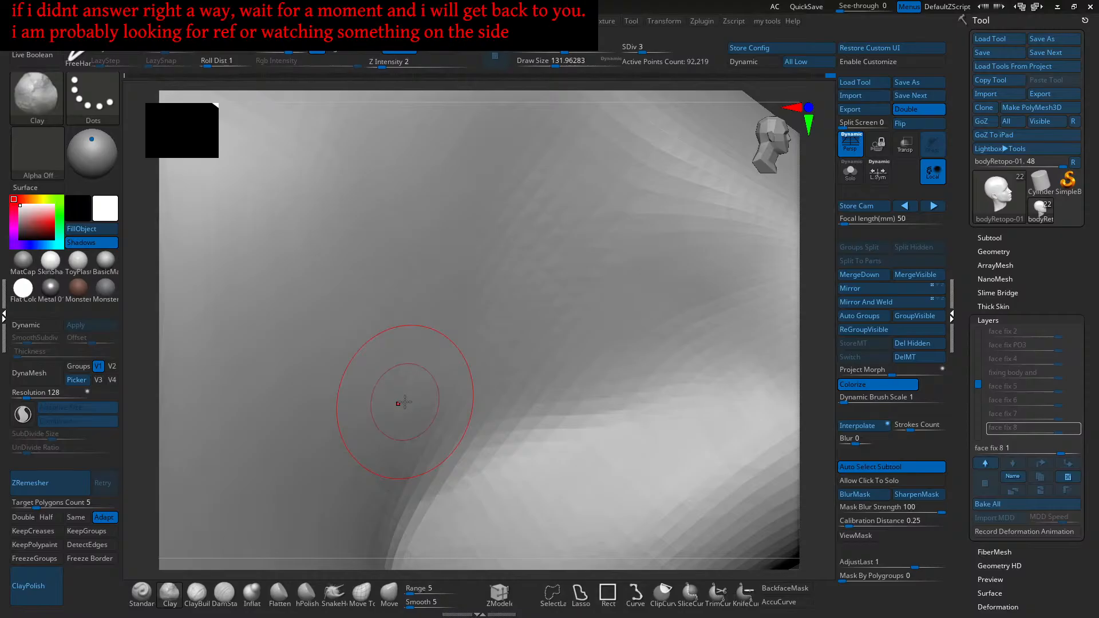
right_drag(438, 394, 454, 355)
mouse_move(452, 362)
mouse_down()
mouse_move(412, 390)
mouse_move(395, 441)
mouse_up()
drag(476, 337, 423, 394)
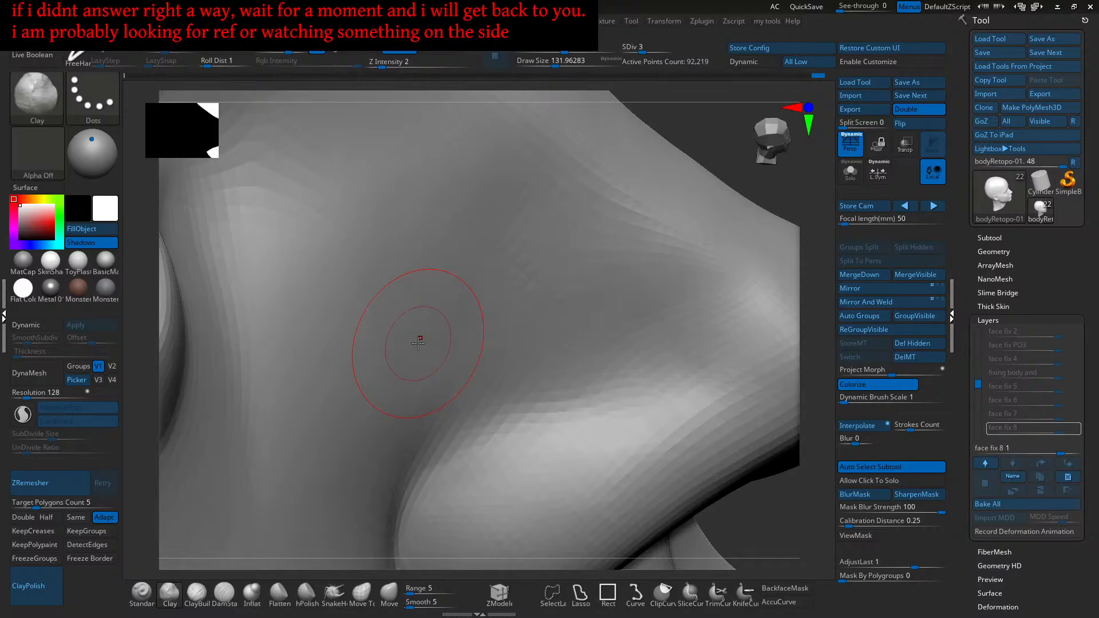
Step: Blend the cheek area between the inner eye corner and the nostril wing with the Clay brush at Z intensity 2
ctrl+right_drag(434, 407, 407, 344)
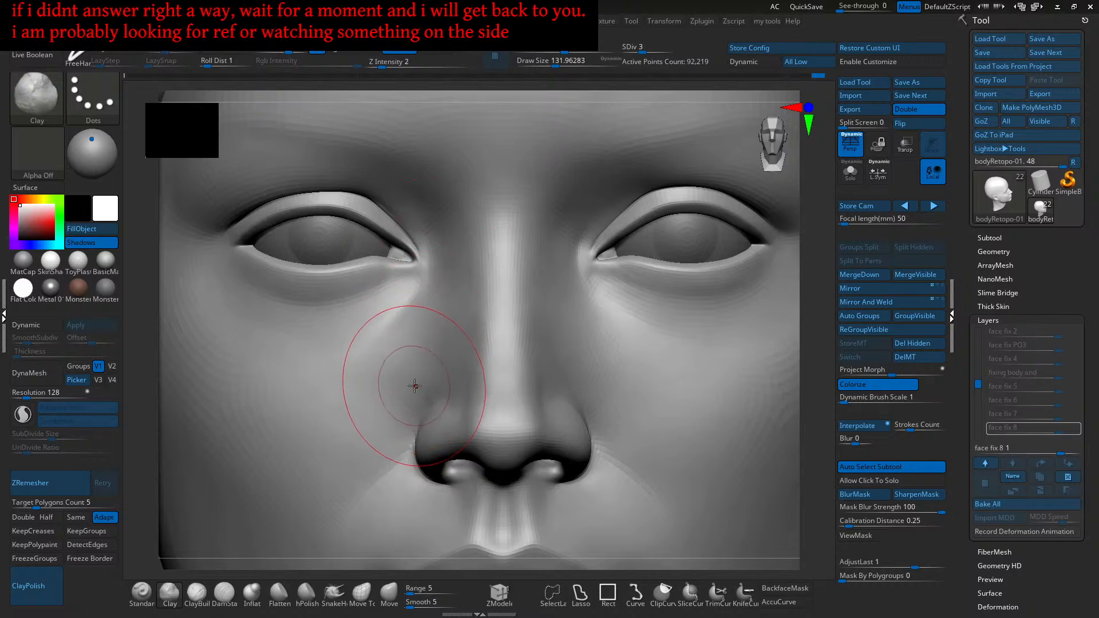
scroll(424, 352, up, 3)
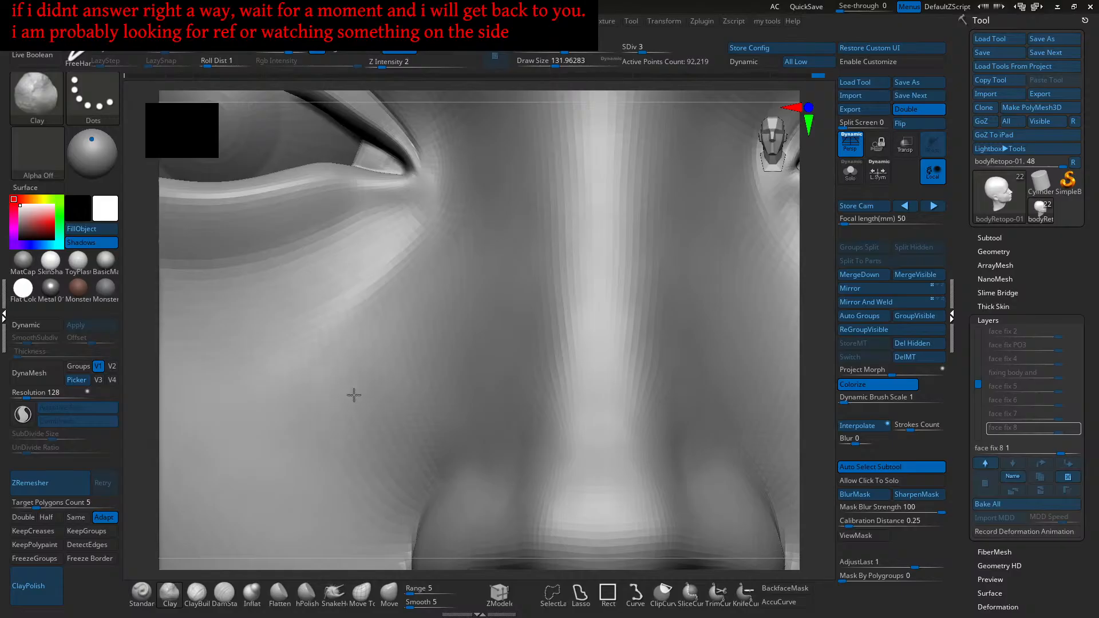
mouse_move(355, 413)
right_down()
mouse_move(368, 424)
mouse_move(361, 432)
mouse_move(387, 364)
mouse_move(368, 328)
mouse_move(349, 343)
mouse_move(358, 339)
mouse_move(333, 387)
mouse_move(366, 359)
mouse_move(422, 341)
mouse_move(429, 299)
right_up()
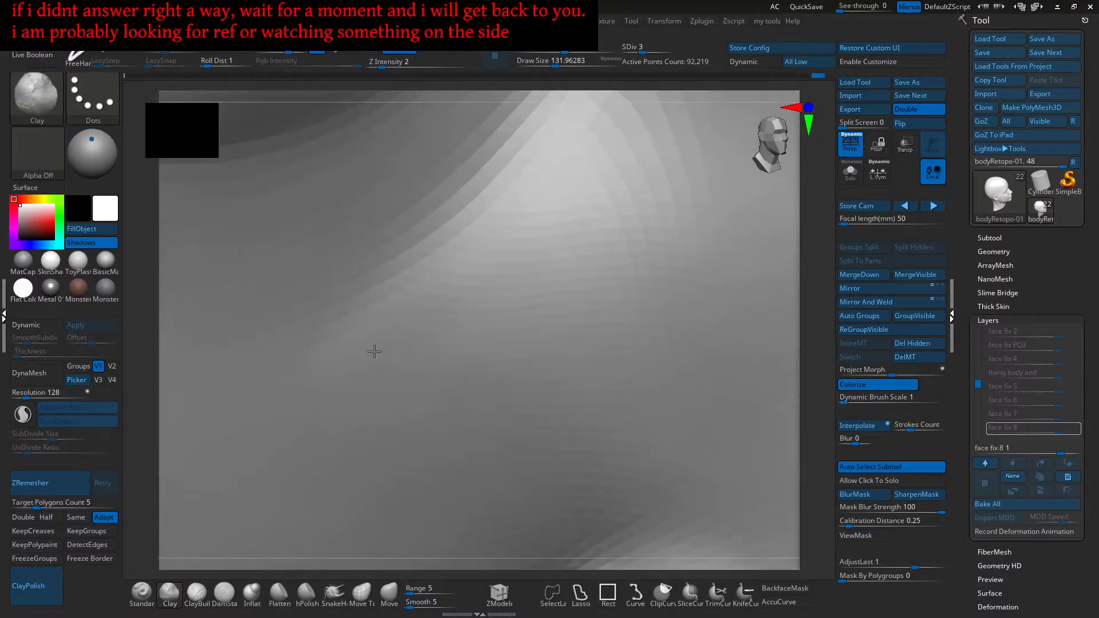
mouse_move(444, 363)
right_down()
mouse_move(444, 334)
mouse_move(457, 366)
right_up()
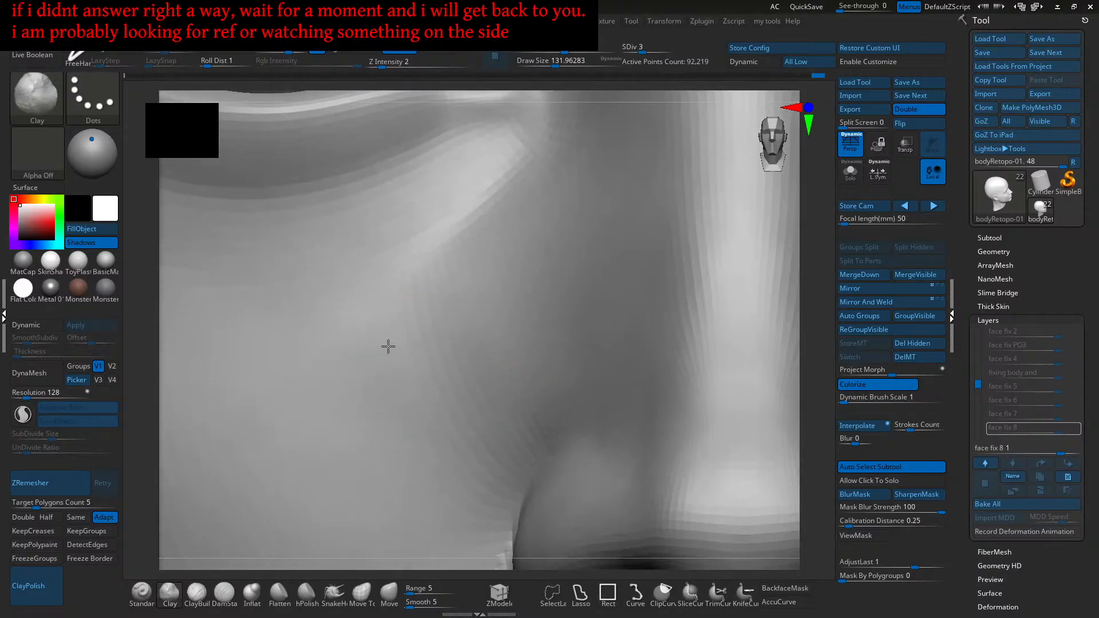
mouse_move(474, 435)
right_down()
mouse_move(446, 397)
mouse_move(441, 417)
mouse_move(400, 402)
mouse_move(454, 435)
mouse_move(501, 334)
mouse_move(491, 346)
right_up()
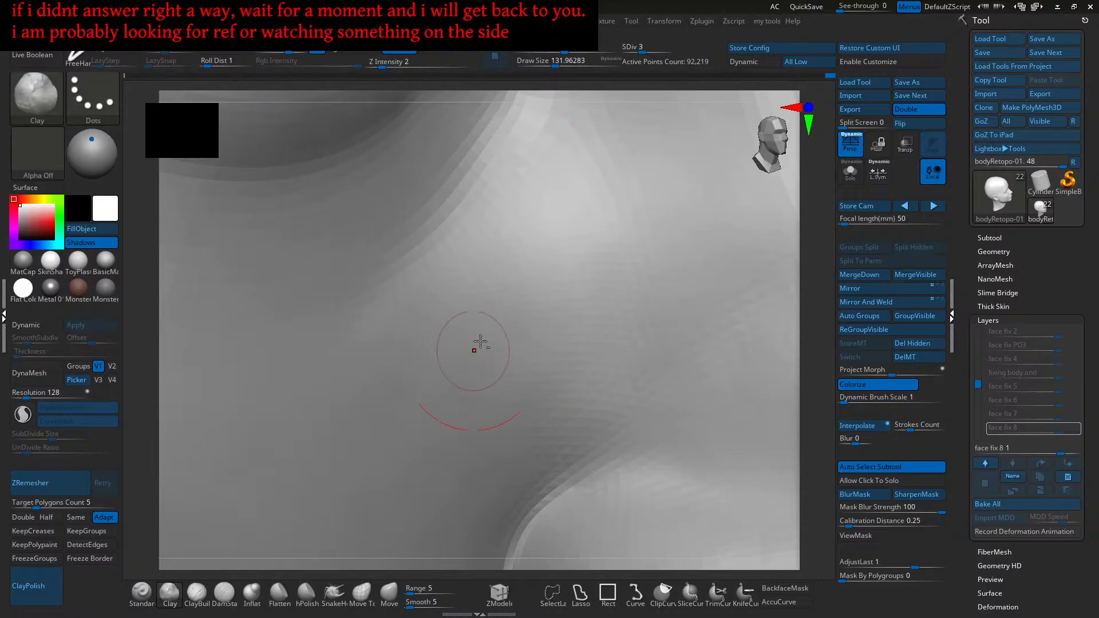
mouse_move(491, 380)
right_down()
mouse_move(532, 368)
mouse_move(393, 337)
mouse_move(517, 353)
mouse_move(515, 388)
right_up()
Step: Shape the inner cheek beside the nose with the Standard brush at Z intensity 5 and a draw size of about 158
click(141, 593)
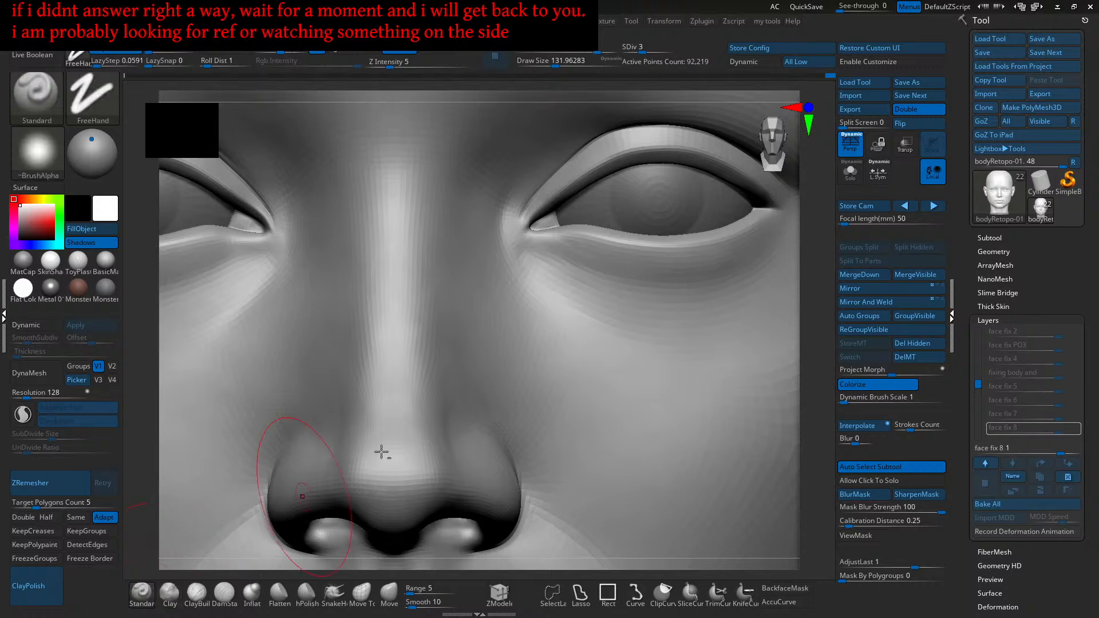
alt+right_drag(550, 335, 510, 358)
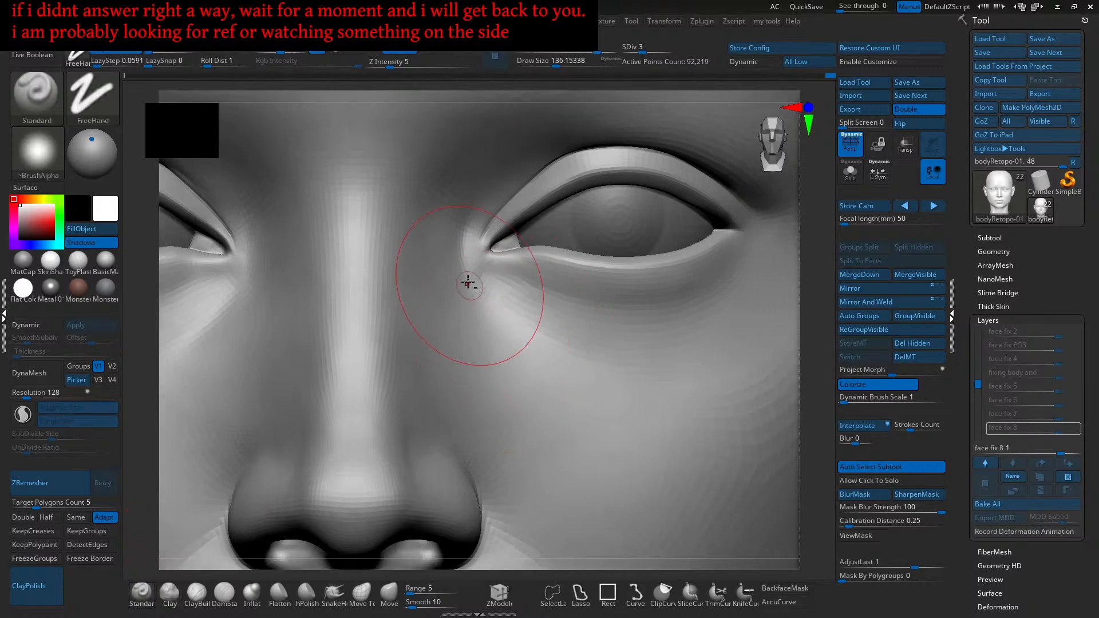
key(s)
drag(497, 330, 501, 330)
right_drag(534, 405, 493, 332)
shift+right_drag(502, 416, 509, 408)
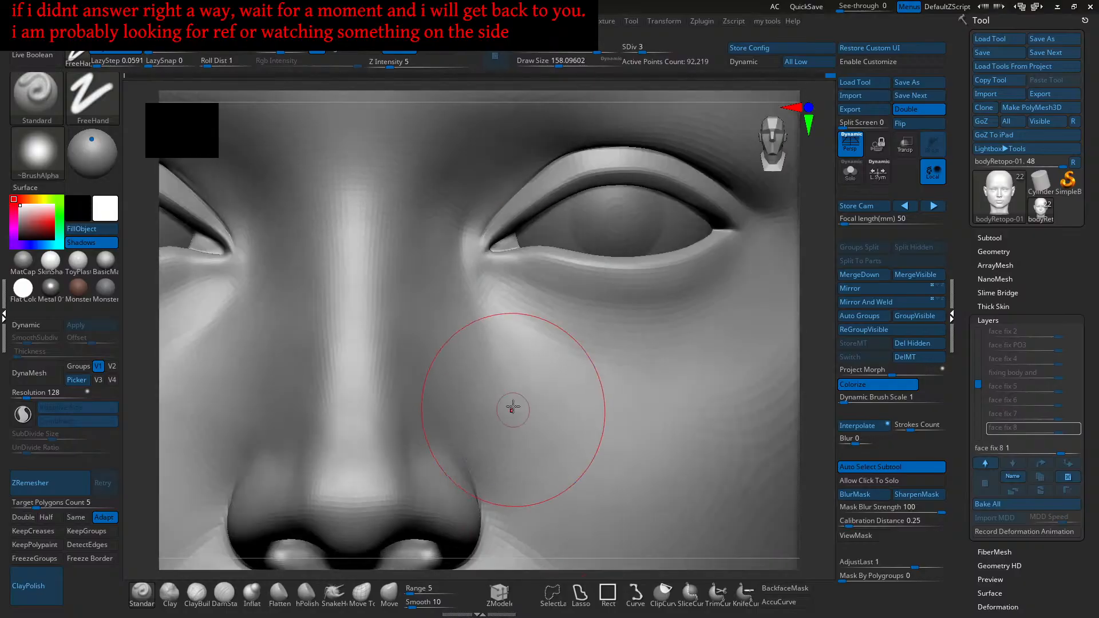
mouse_move(483, 372)
alt+right_down()
mouse_move(527, 383)
mouse_move(555, 444)
mouse_move(538, 400)
mouse_move(554, 373)
alt+right_up()
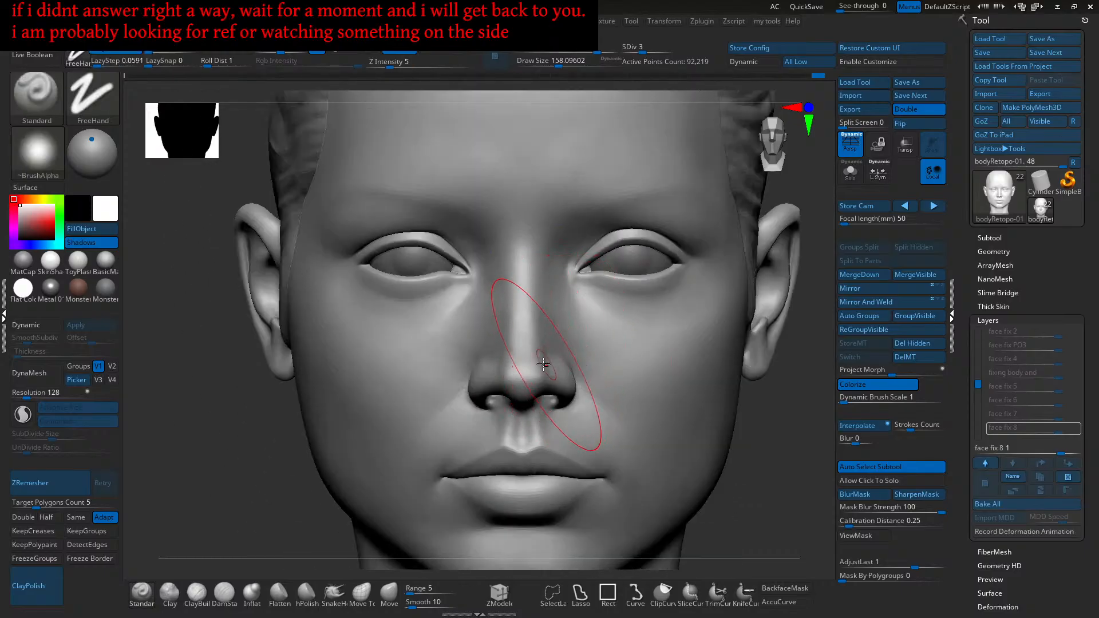
Step: Sculpt the fold from the inner eye corner down the cheek with the Standard brush at a draw size of about 136, and smooth it
ctrl+right_drag(465, 331, 510, 319)
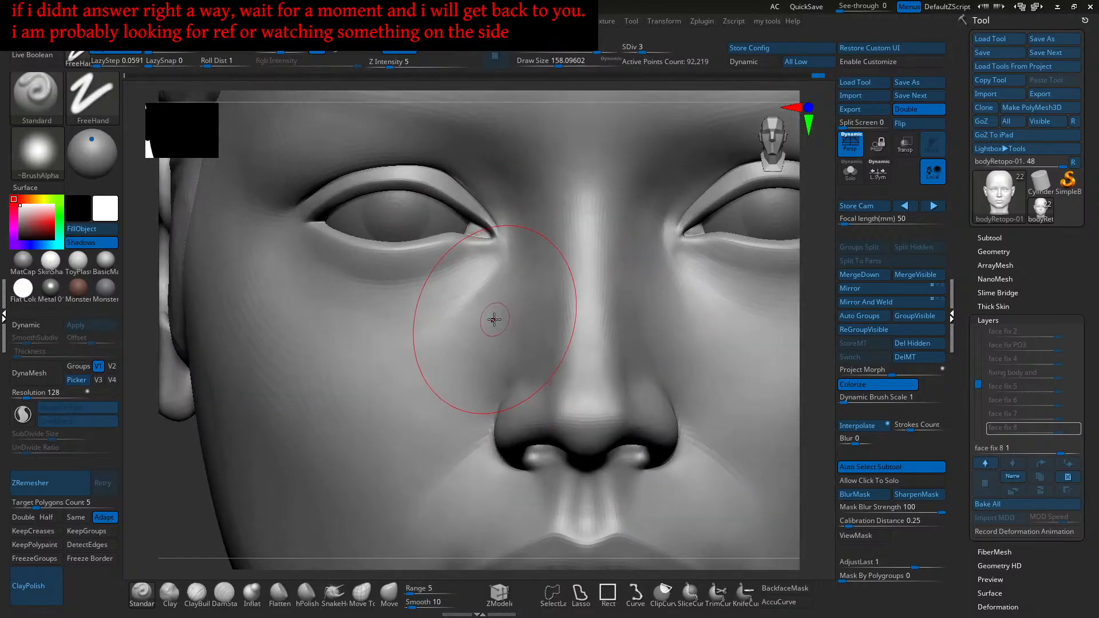
ctrl+right_drag(496, 309, 503, 307)
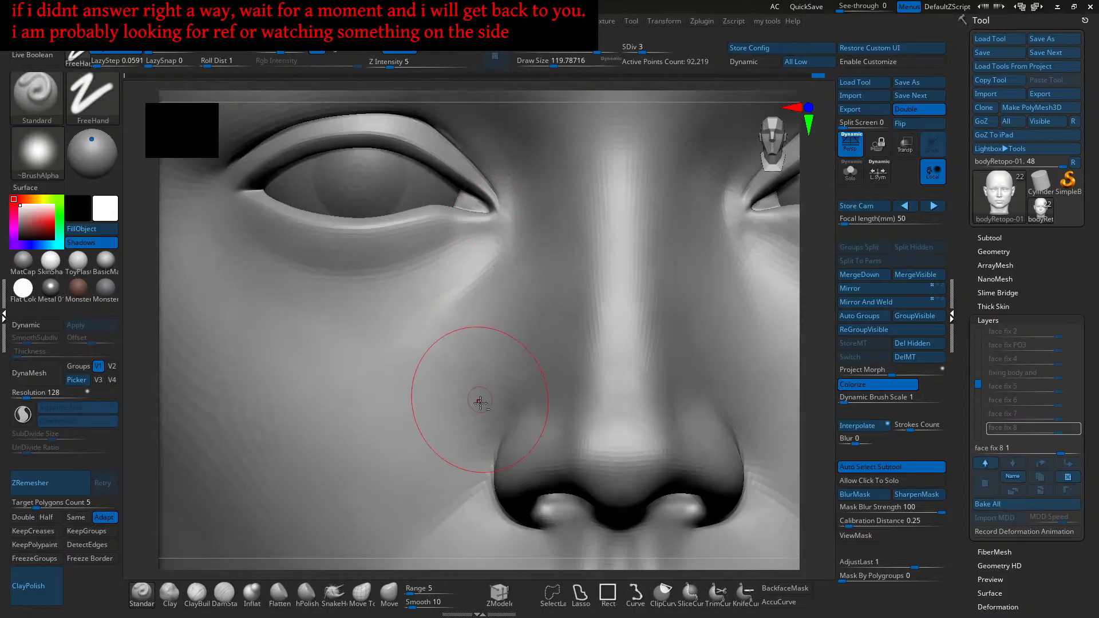
key(bracketright)
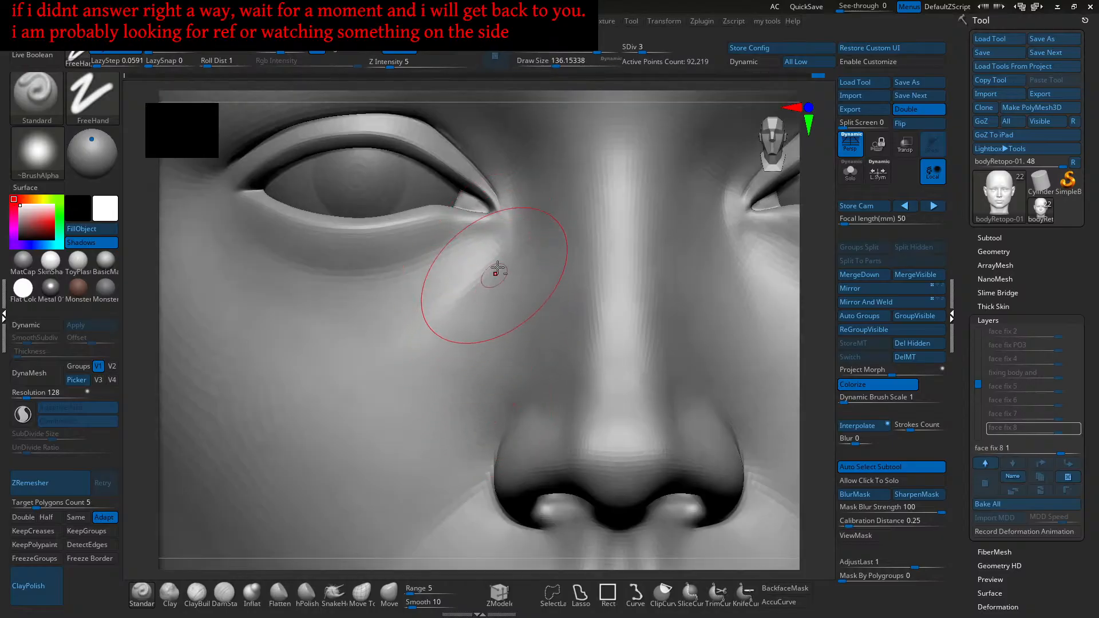
mouse_move(491, 274)
mouse_down()
mouse_move(442, 372)
mouse_move(429, 376)
mouse_up()
mouse_move(474, 309)
right_down()
mouse_move(498, 318)
mouse_move(487, 317)
right_up()
drag(471, 314, 445, 337)
drag(481, 267, 402, 380)
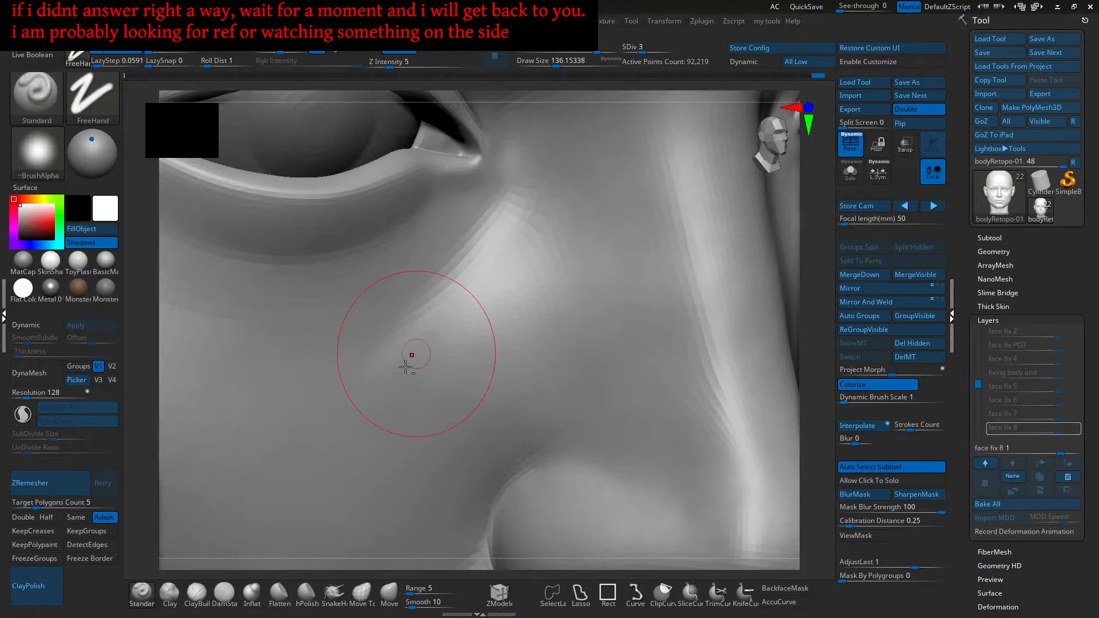
mouse_move(476, 272)
mouse_down()
mouse_move(401, 386)
mouse_move(464, 300)
mouse_up()
key(shift)
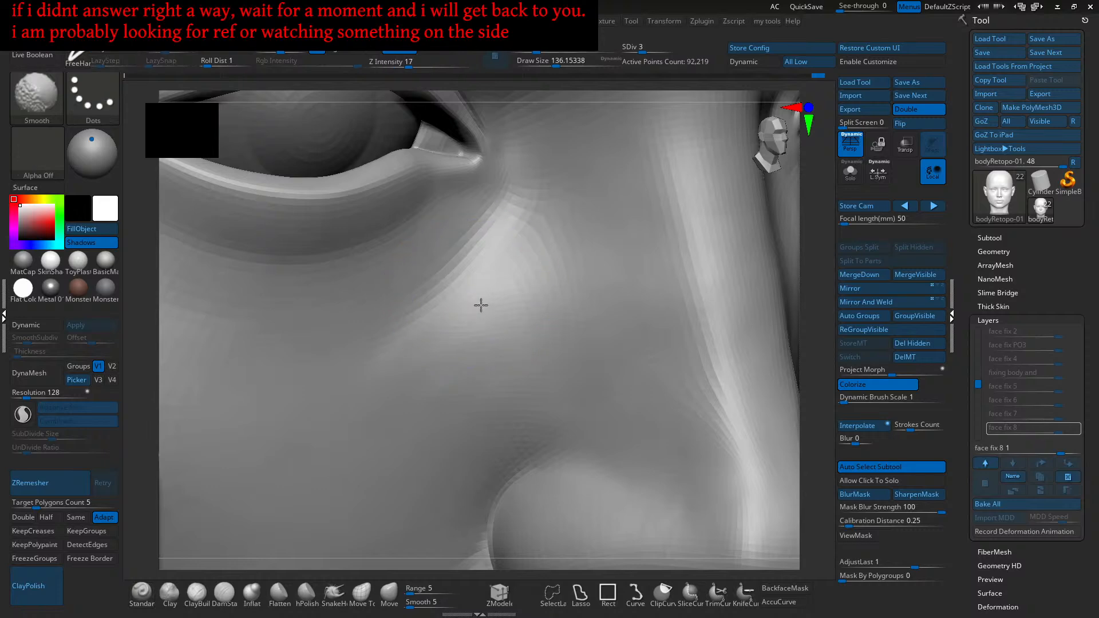
shift+right_drag(465, 385, 530, 299)
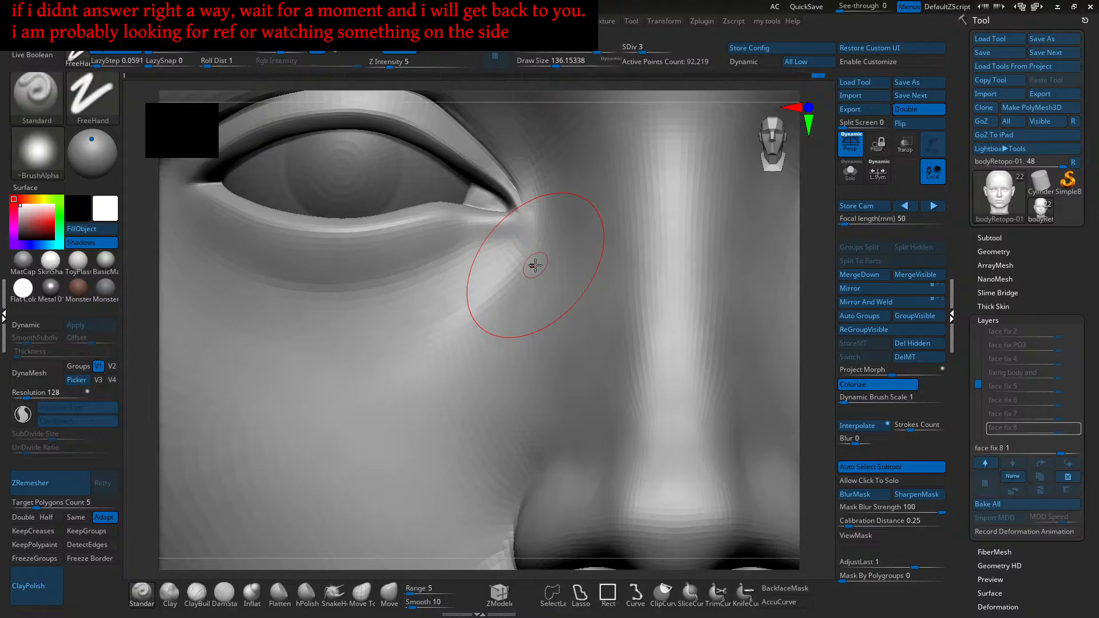
Step: Switch to the PureRef board over the sculpt, enlarge its window and frame the character's upper body
alt+right_drag(460, 444, 416, 400)
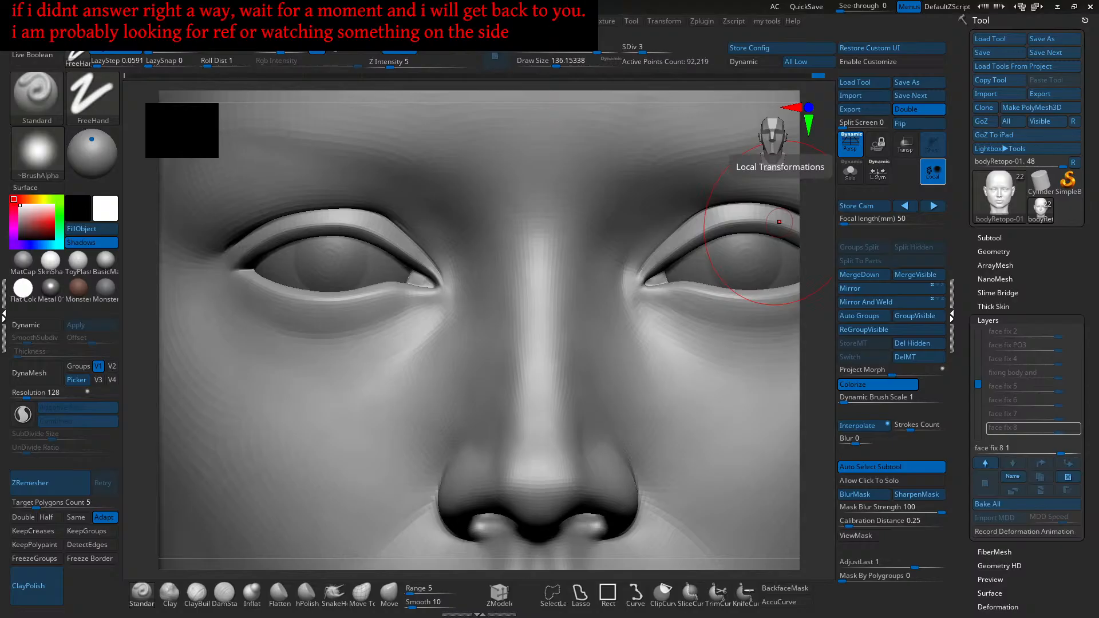
right_drag(1098, 286, 208, 353)
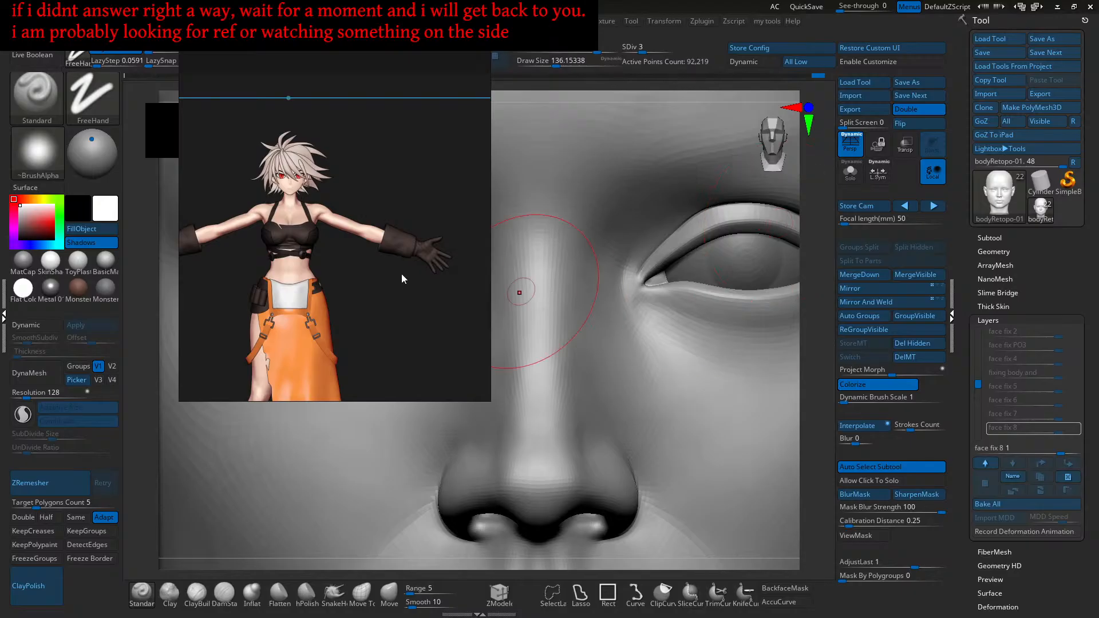
scroll(338, 252, up, 6)
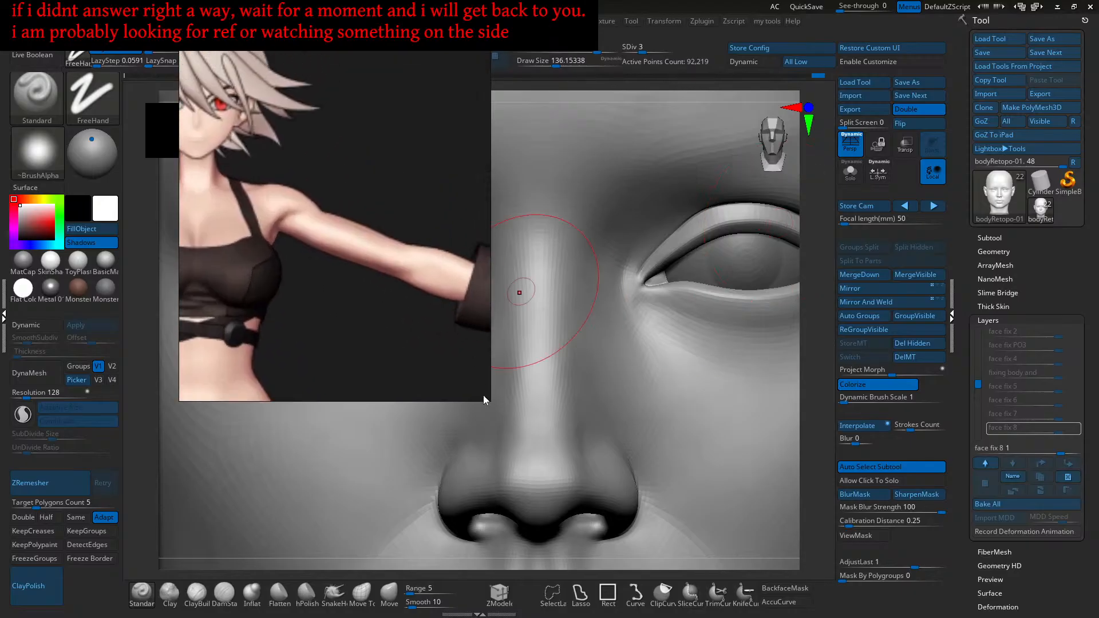
drag(490, 400, 631, 532)
middle_drag(443, 368, 529, 409)
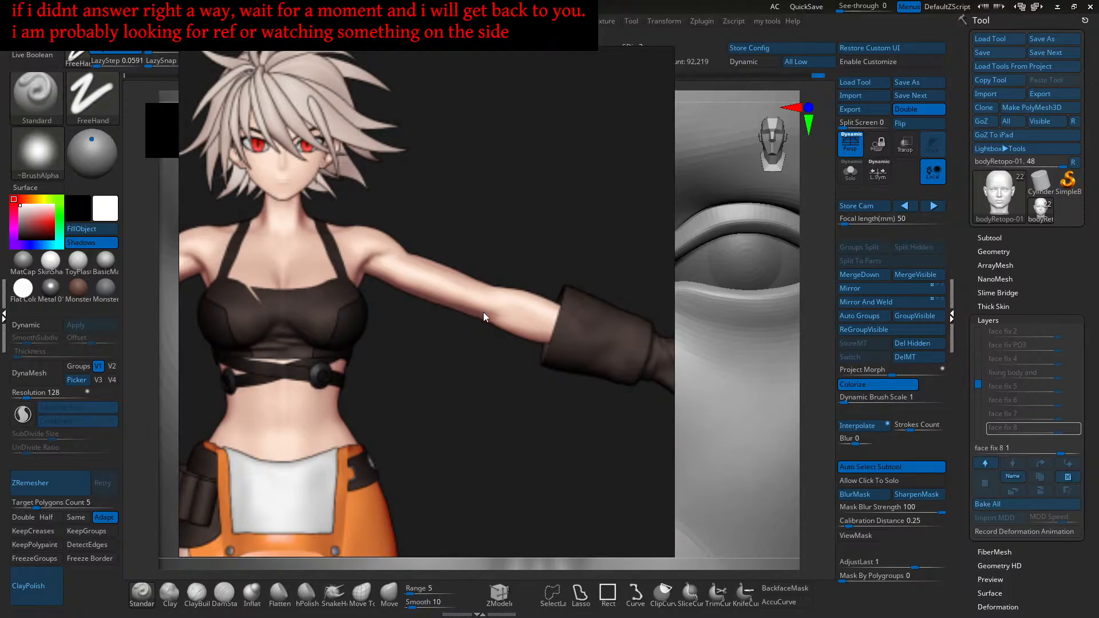
Step: Examine the contour and shading of the character's bare arm around the elbow in the reference image
scroll(516, 295, up, 7)
scroll(537, 356, down, 2)
middle_drag(538, 356, 531, 357)
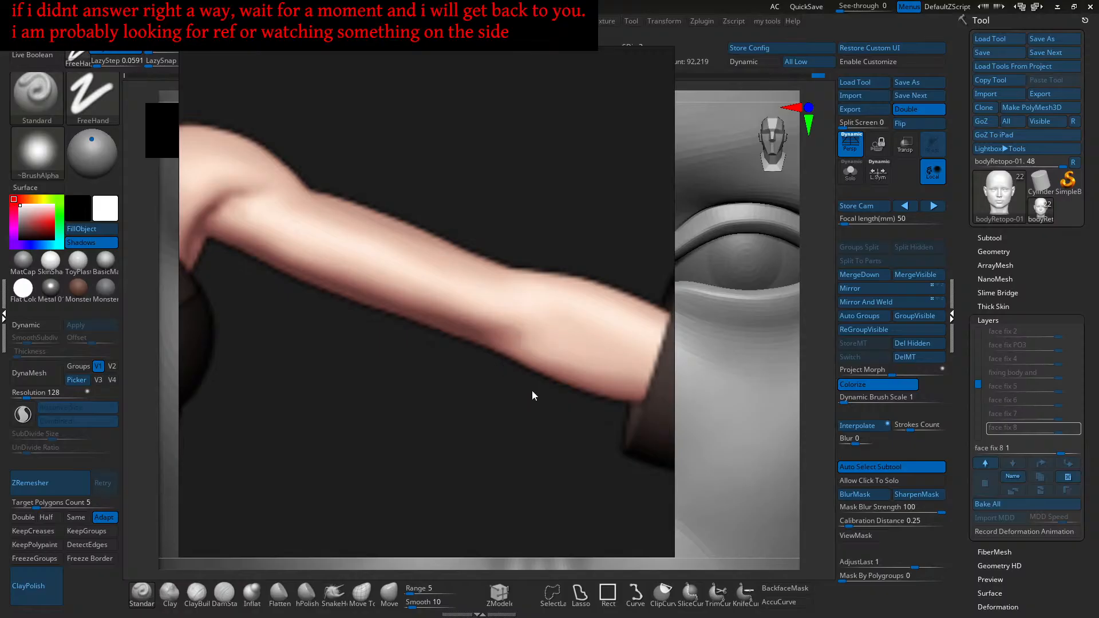
scroll(576, 334, down, 5)
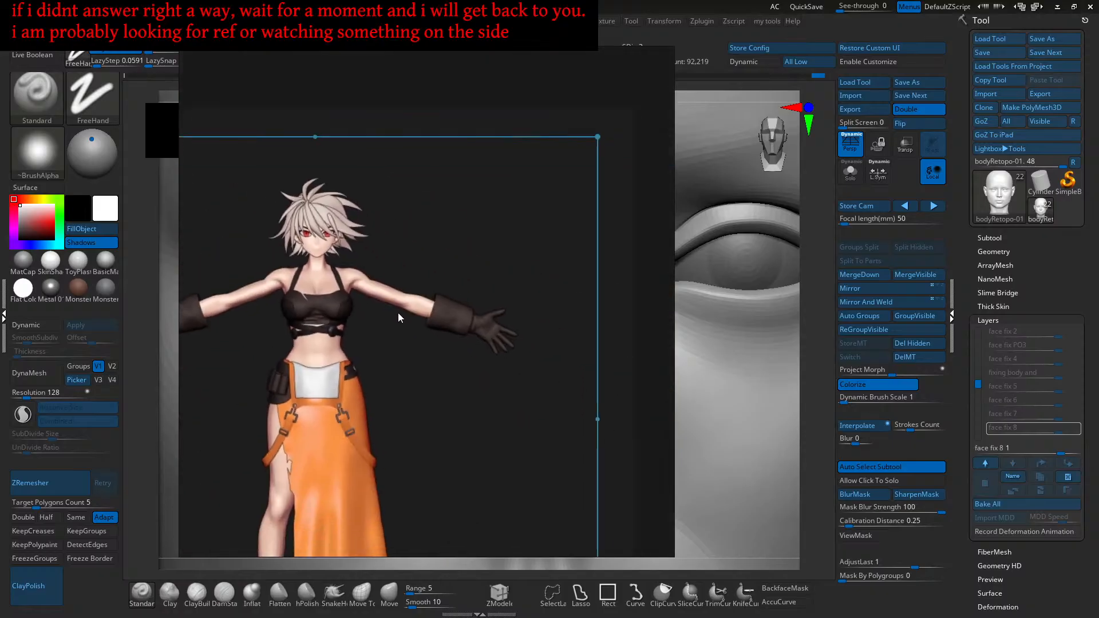
scroll(398, 314, up, 3)
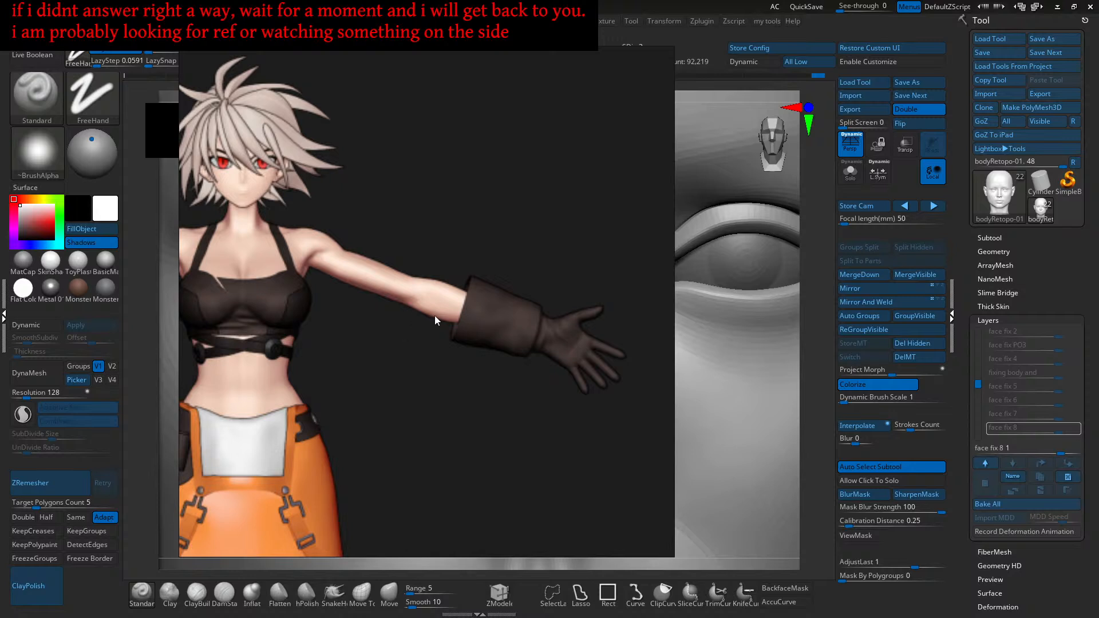
Step: Start drawing mode on the reference board and choose a pen line thickness for annotating the elbow area
drag(433, 217, 441, 217)
right_click(468, 194)
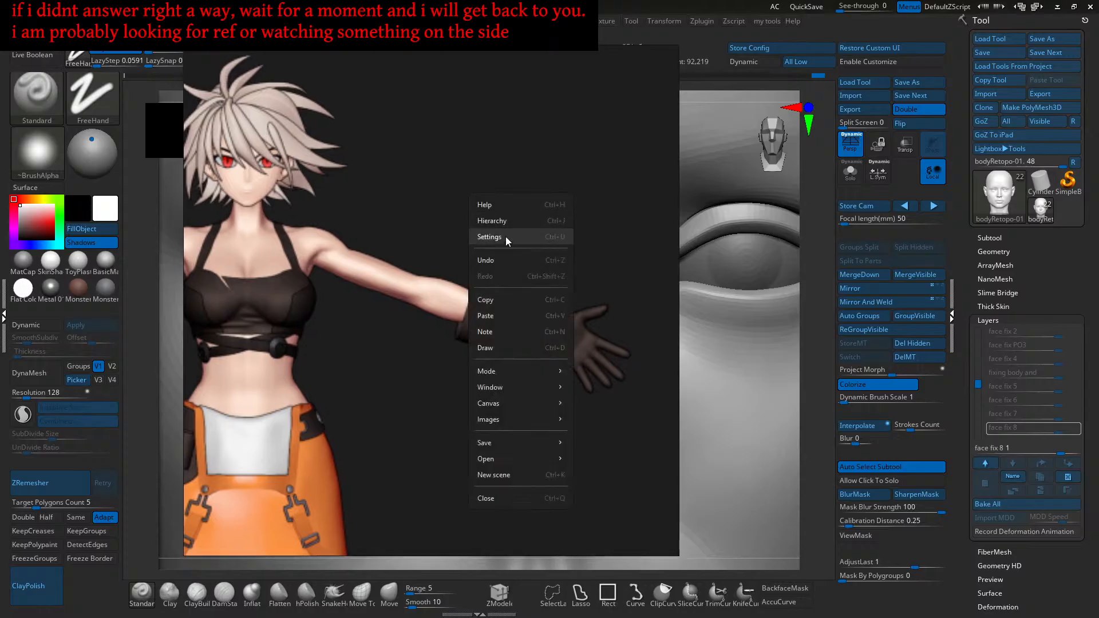
click(517, 346)
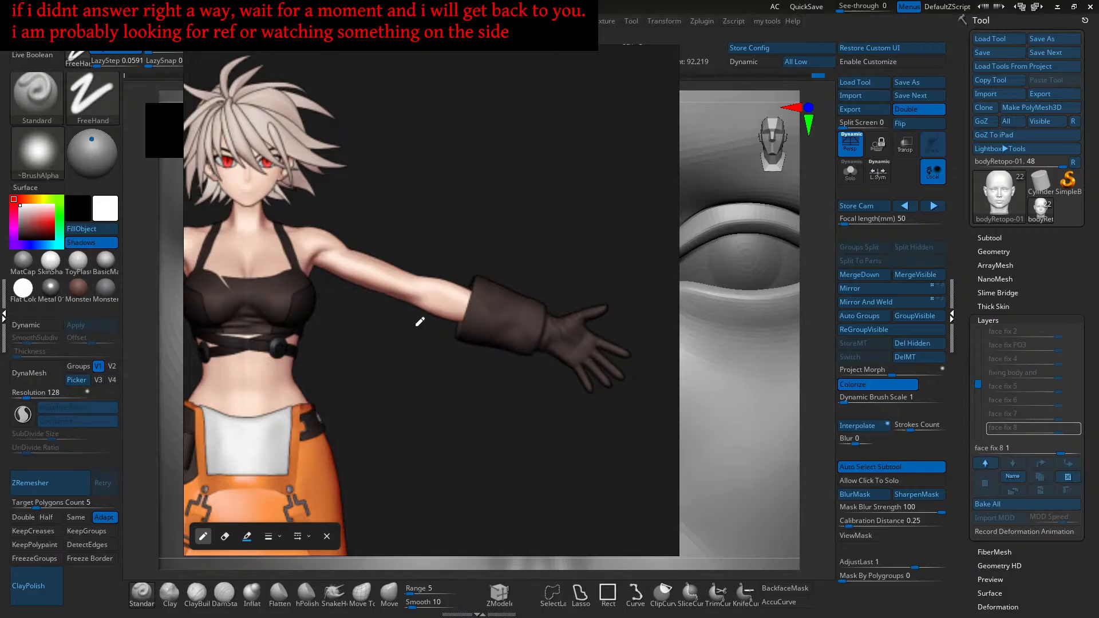
click(272, 536)
click(271, 500)
scroll(440, 319, up, 5)
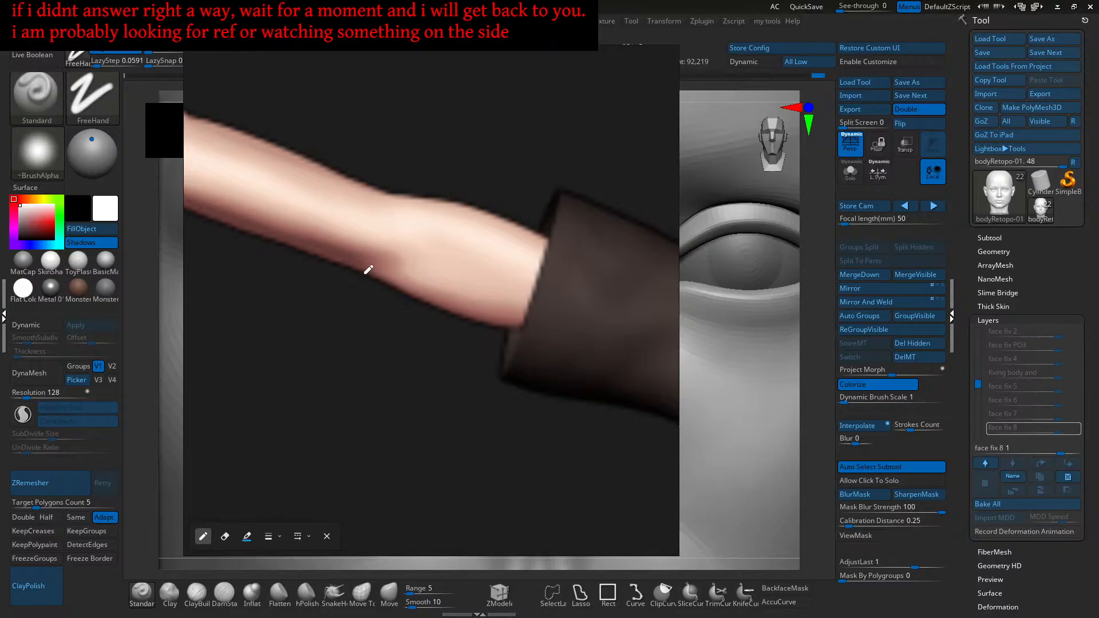
mouse_move(360, 273)
mouse_down()
mouse_move(396, 301)
mouse_move(368, 270)
mouse_move(401, 288)
mouse_move(390, 292)
mouse_move(456, 307)
mouse_move(388, 286)
mouse_move(360, 259)
mouse_move(332, 265)
mouse_move(387, 274)
mouse_move(285, 252)
mouse_move(355, 270)
mouse_move(441, 326)
mouse_up()
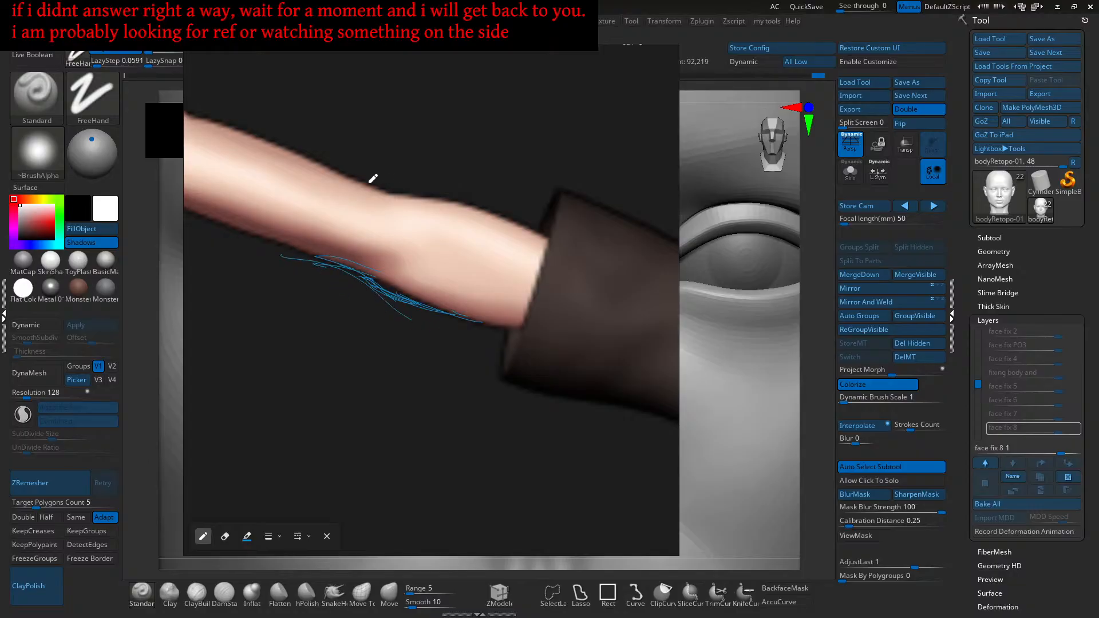
click(224, 536)
mouse_move(441, 316)
mouse_down()
mouse_move(339, 250)
mouse_move(402, 272)
mouse_move(410, 297)
mouse_move(452, 309)
mouse_move(381, 281)
mouse_up()
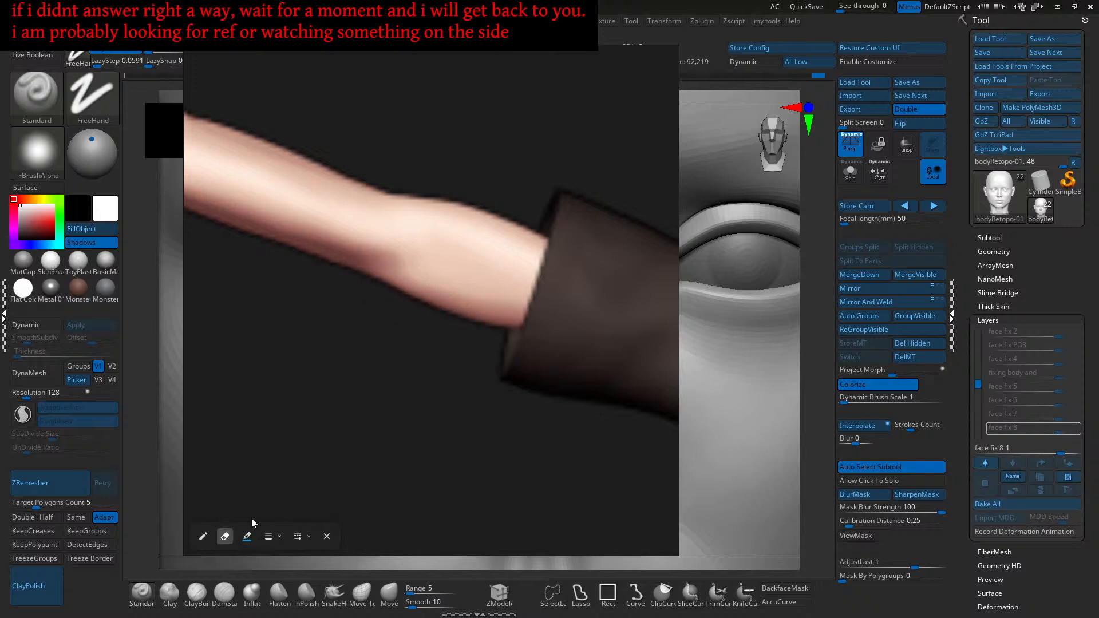
Step: Outline the underside of the arm at the elbow with the blue 1294D5 pen and hatch the elbow's shadow shape
click(246, 537)
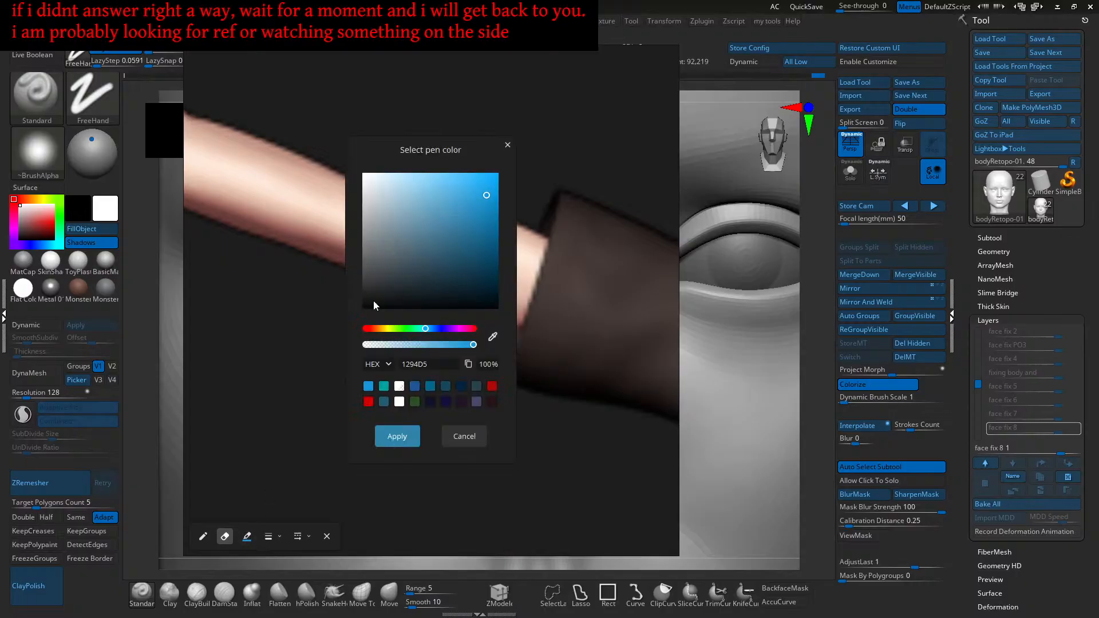
click(395, 436)
click(202, 537)
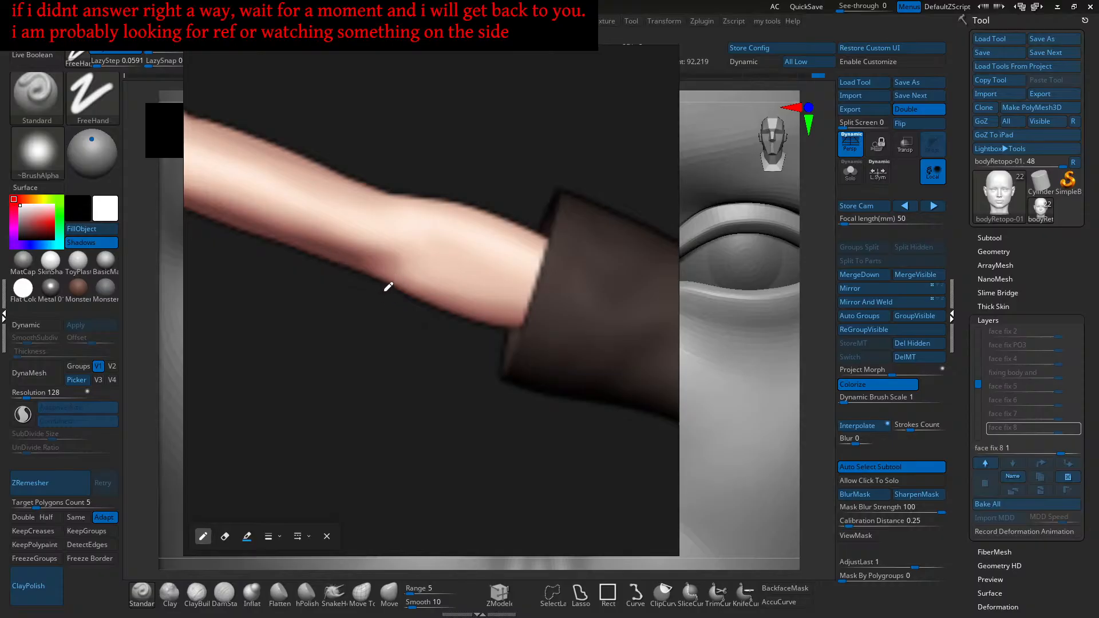
mouse_move(382, 284)
mouse_down()
mouse_move(460, 312)
mouse_move(321, 251)
mouse_move(331, 257)
mouse_up()
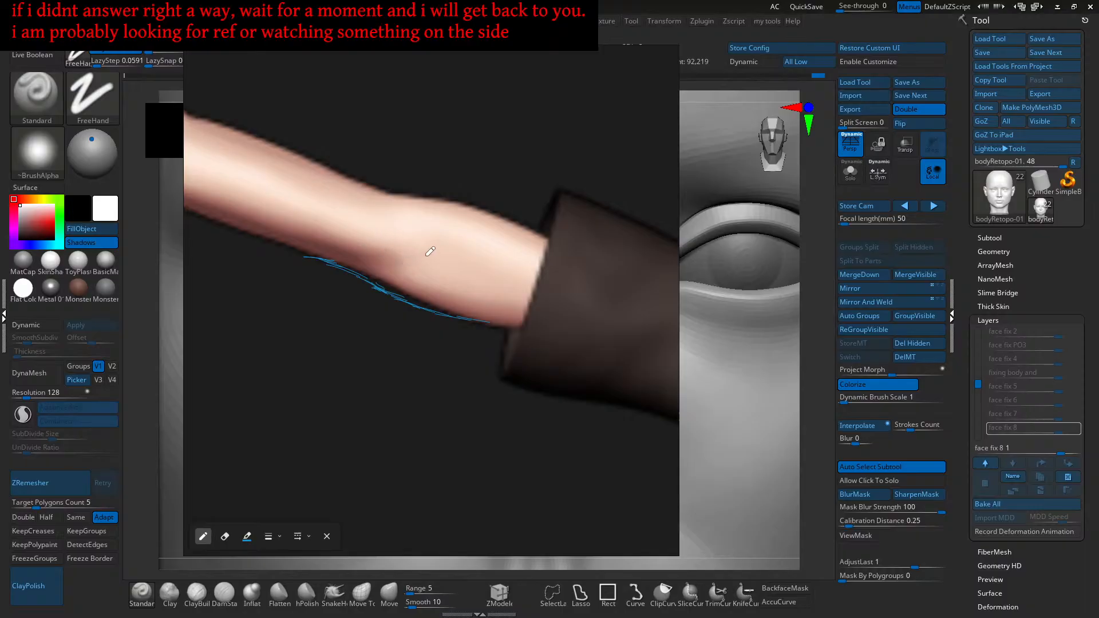
mouse_move(363, 264)
mouse_down()
mouse_move(427, 248)
mouse_move(385, 266)
mouse_move(407, 297)
mouse_move(420, 266)
mouse_move(413, 299)
mouse_move(432, 260)
mouse_move(406, 284)
mouse_move(401, 264)
mouse_move(376, 279)
mouse_move(351, 259)
mouse_move(406, 246)
mouse_move(384, 256)
mouse_move(393, 216)
mouse_move(373, 200)
mouse_move(394, 228)
mouse_move(353, 264)
mouse_up()
mouse_move(394, 230)
mouse_down()
mouse_move(387, 256)
mouse_move(382, 210)
mouse_move(395, 240)
mouse_move(406, 249)
mouse_move(418, 238)
mouse_move(417, 261)
mouse_move(435, 271)
mouse_up()
drag(387, 211, 400, 255)
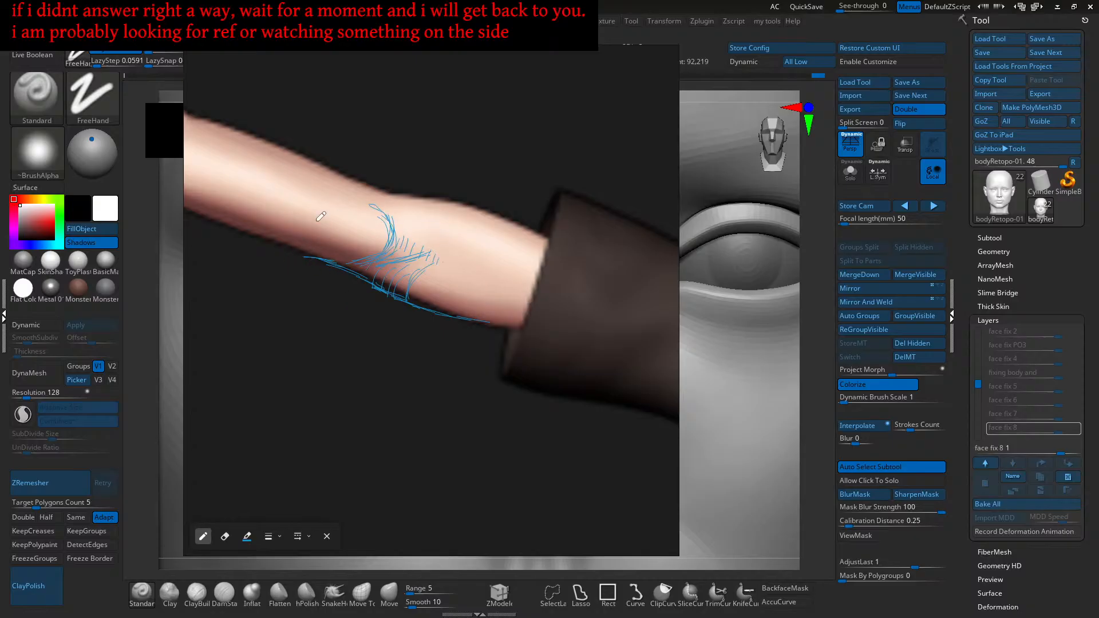
Step: Draw an arrow pointing at the upper edge of the forearm and leave drawing mode
drag(475, 154, 456, 194)
key(space)
key(space)
click(326, 537)
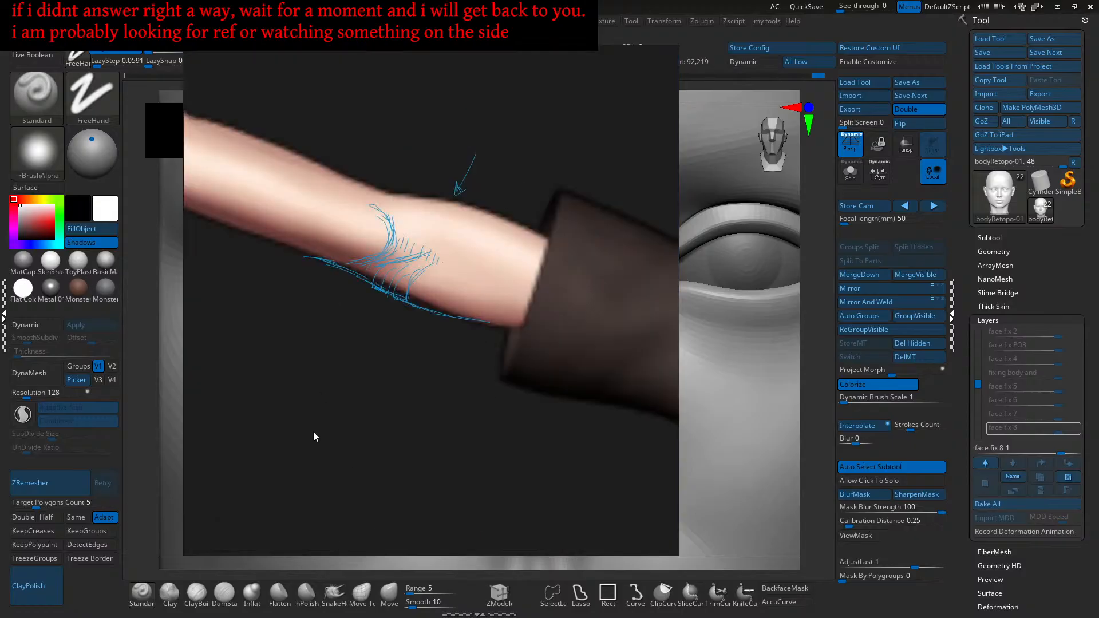
Step: Examine the character's upper body and the annotated arm in the reference image at different magnifications
scroll(482, 388, down, 4)
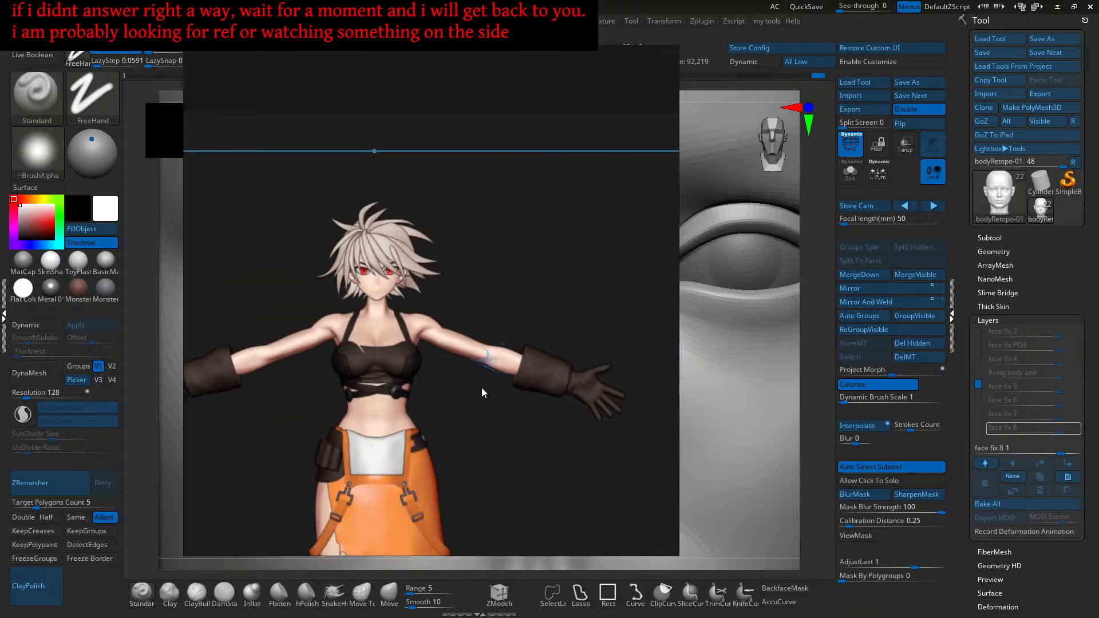
scroll(482, 387, up, 3)
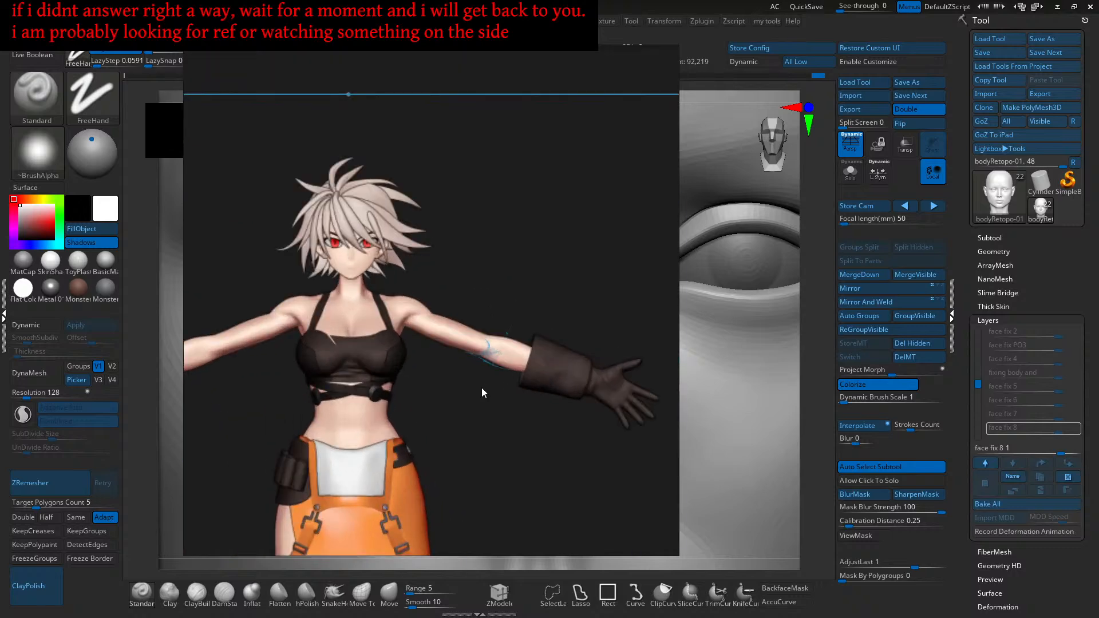
scroll(481, 387, up, 3)
scroll(482, 387, down, 3)
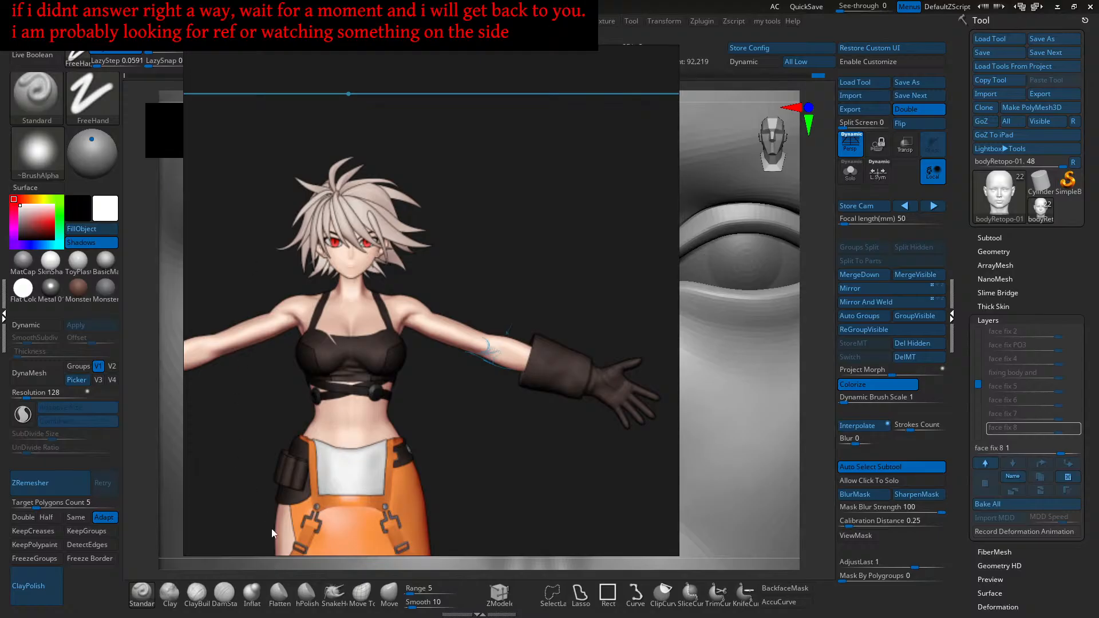
scroll(304, 359, up, 3)
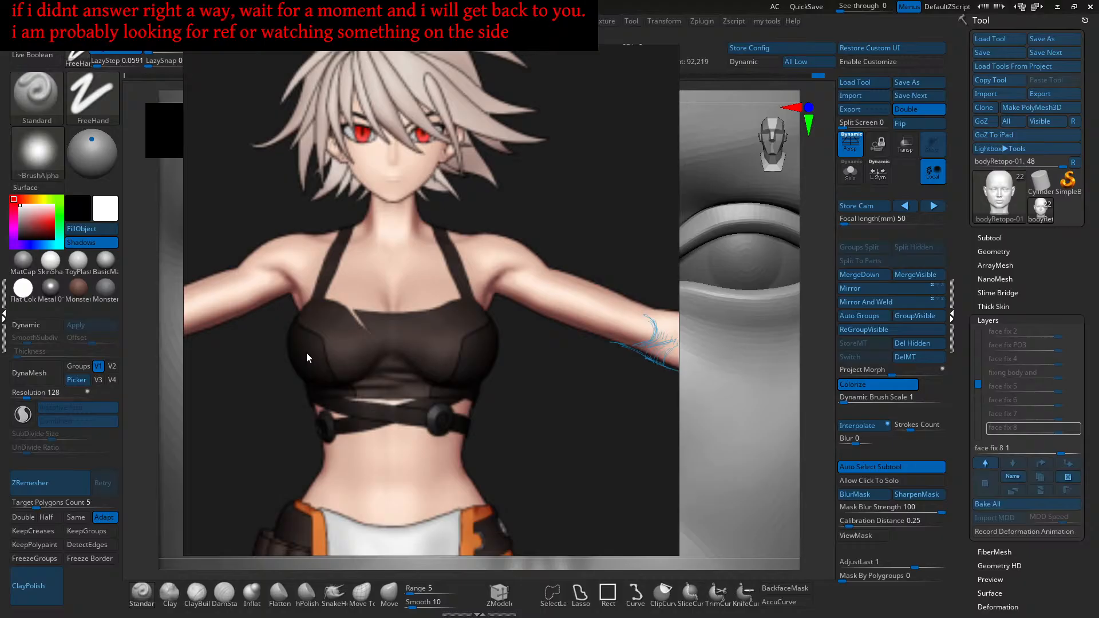
scroll(307, 349, down, 3)
Step: Mark the shoulder, elbow and wrist of the character's other arm with short blue lines across the limb
middle_drag(402, 396, 535, 312)
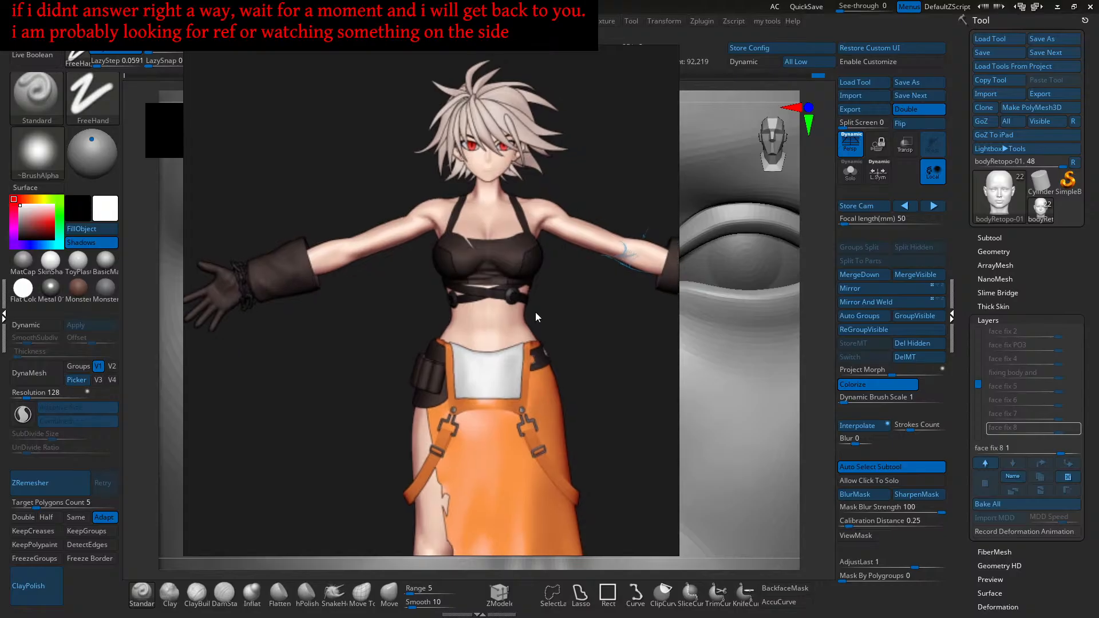
right_click(397, 345)
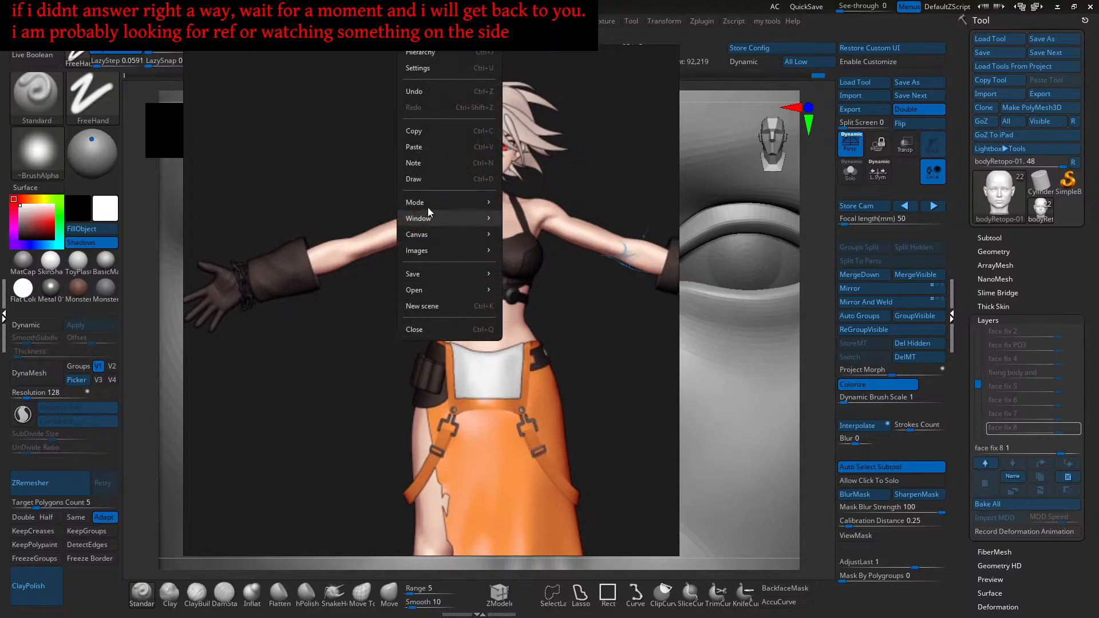
click(422, 178)
mouse_move(408, 207)
mouse_down()
mouse_move(414, 233)
mouse_move(426, 213)
mouse_move(431, 235)
mouse_up()
drag(342, 229, 355, 253)
drag(346, 229, 360, 270)
drag(237, 253, 262, 320)
drag(342, 227, 360, 269)
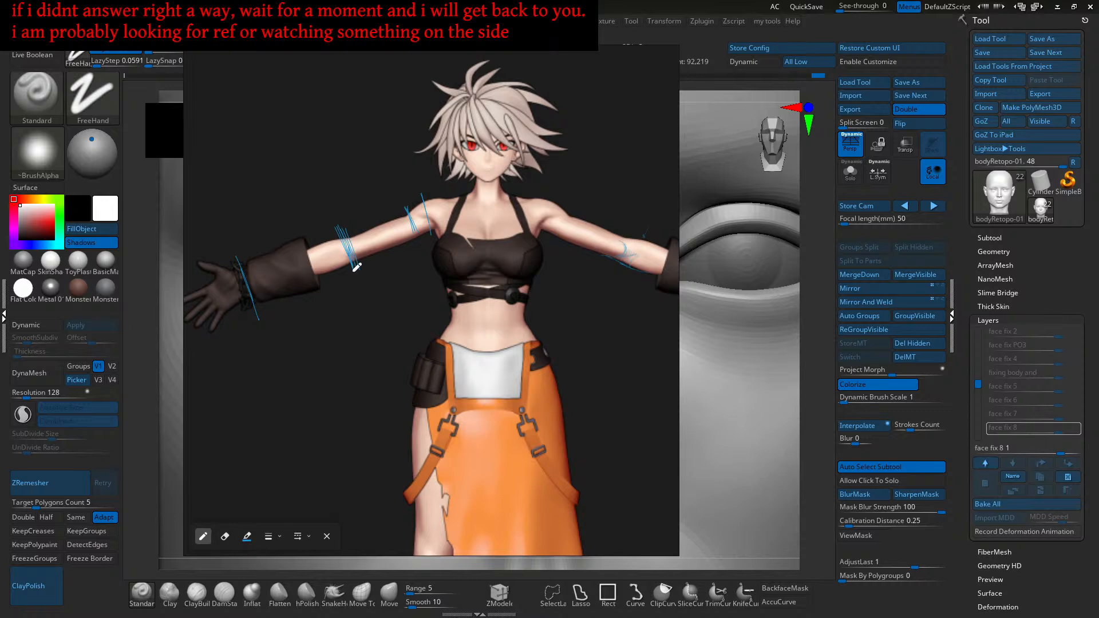
Step: Trace the upper arm and forearm lengths between the joint marks, circle the forearm, and delete the whole arm annotation
mouse_move(344, 229)
mouse_down()
mouse_move(427, 185)
mouse_move(244, 262)
mouse_move(330, 231)
mouse_up()
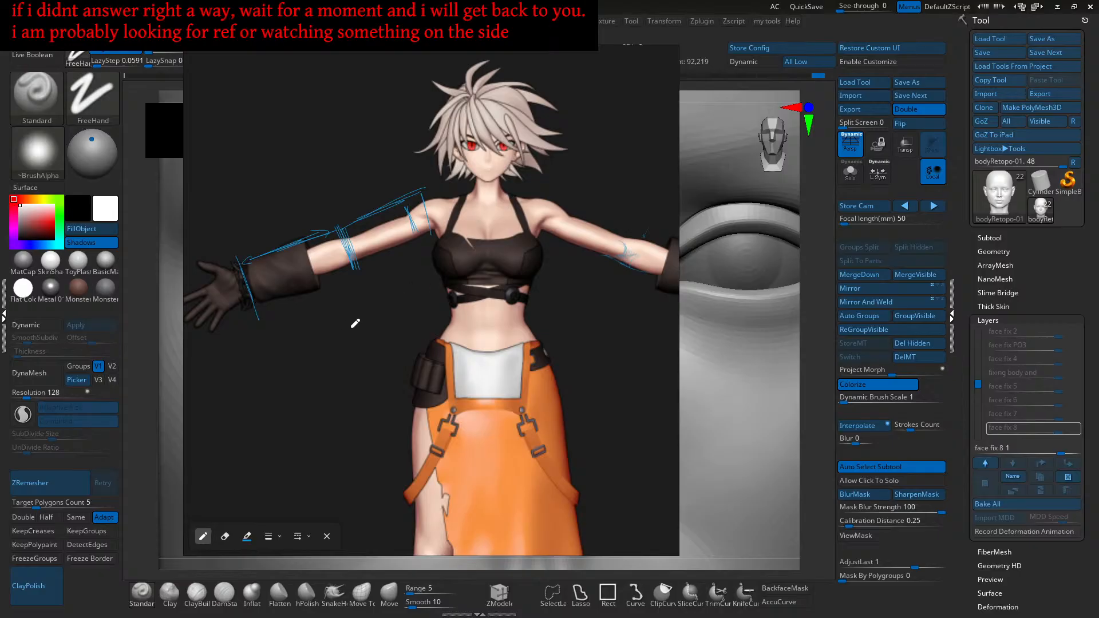
mouse_move(329, 228)
mouse_down()
mouse_move(247, 266)
mouse_move(288, 238)
mouse_up()
drag(377, 170, 344, 182)
click(328, 537)
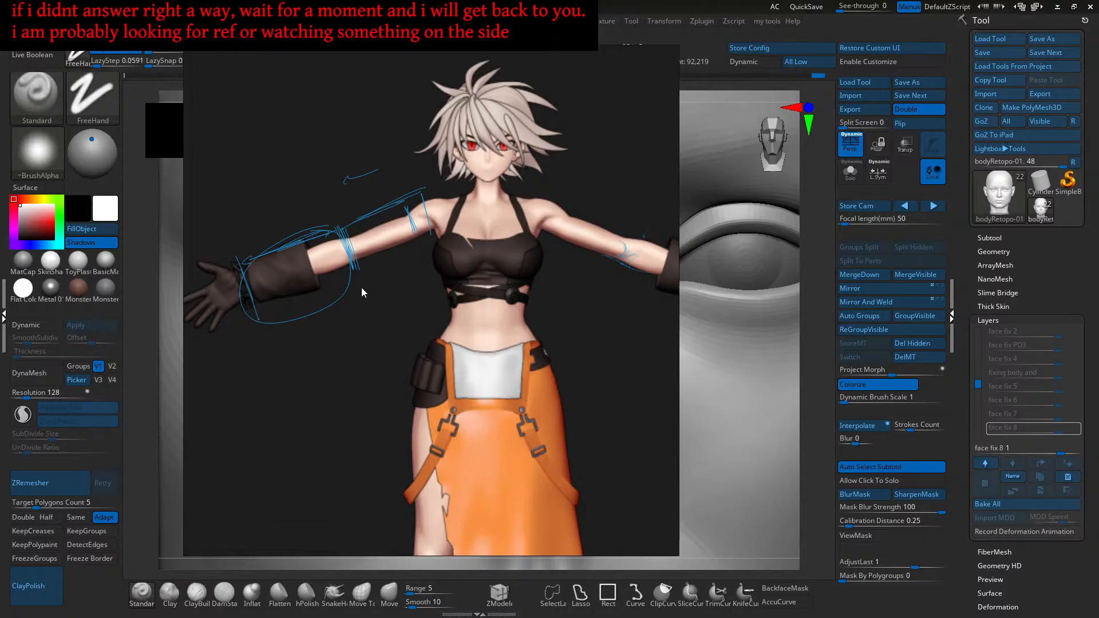
click(343, 247)
key(Delete)
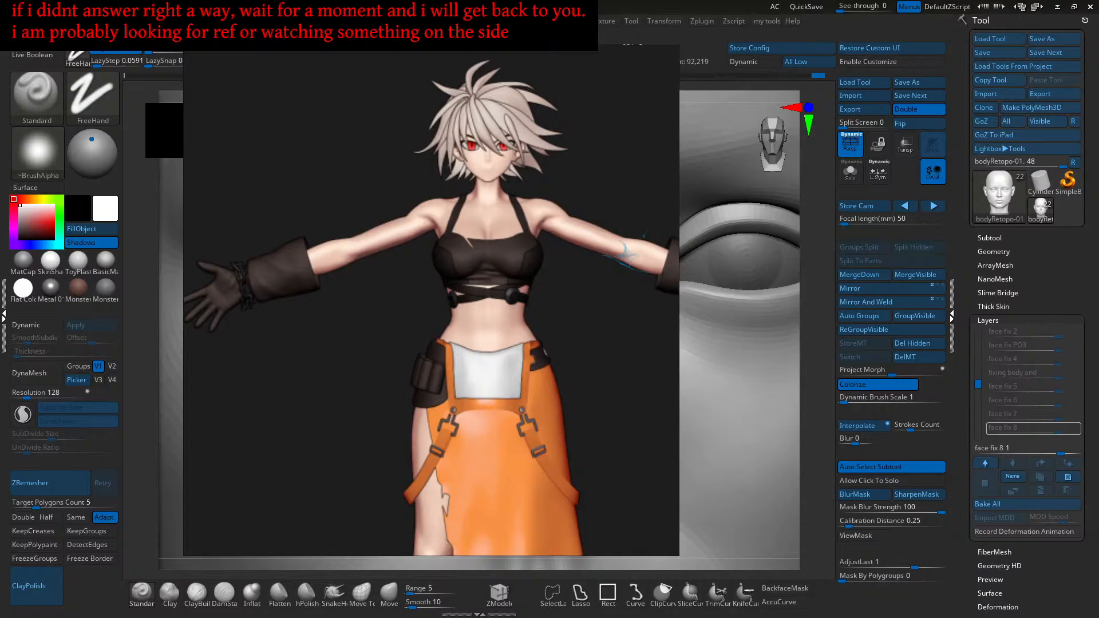
Step: Mark the elbow of the unannotated arm with blue cross lines and trace the upper-arm muscle down to it
right_click(314, 170)
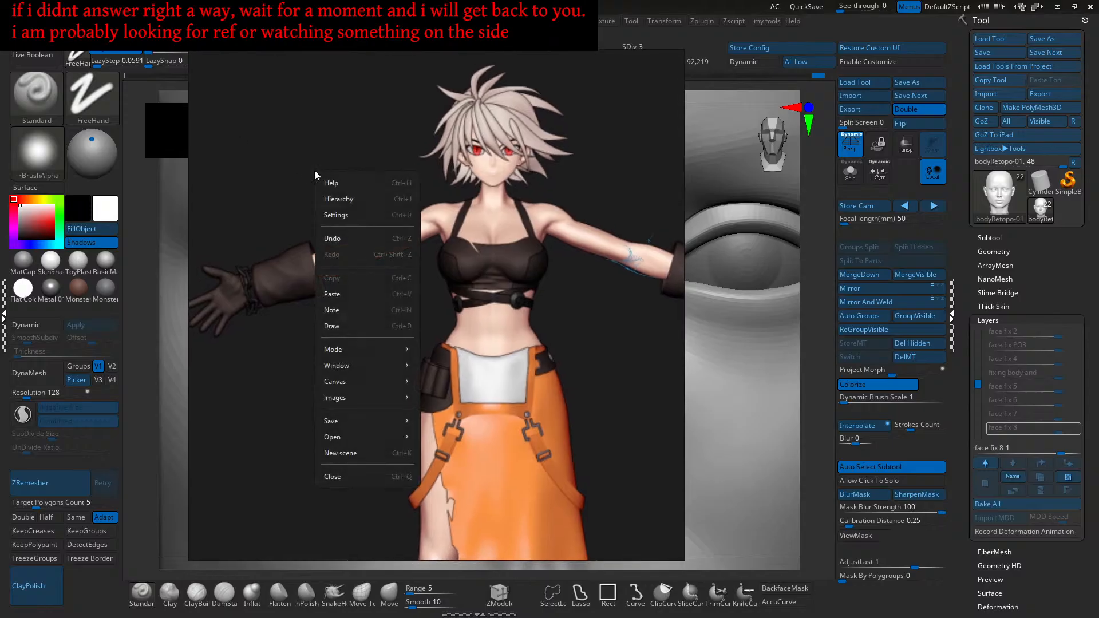
click(346, 327)
drag(355, 227, 371, 289)
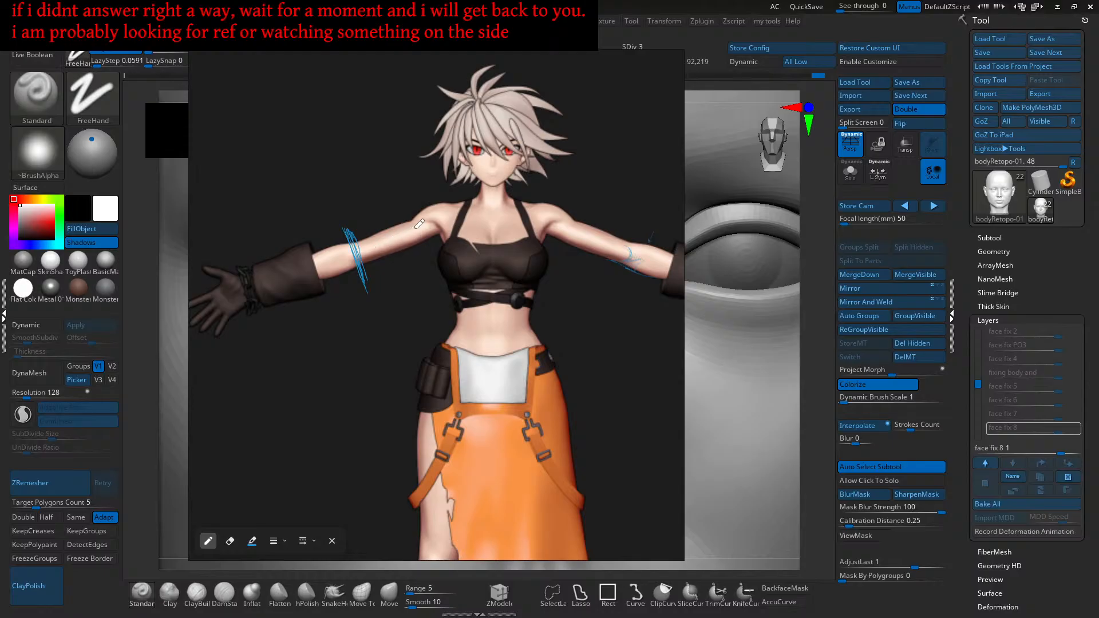
mouse_move(418, 225)
mouse_down()
mouse_move(374, 238)
mouse_move(394, 247)
mouse_move(410, 239)
mouse_move(364, 249)
mouse_up()
Step: Circle the glove cuff, draw a curved arrow around the forearm, and hatch the muscle crossing at the elbow
drag(304, 229, 321, 240)
mouse_move(337, 187)
mouse_down()
mouse_move(395, 309)
mouse_move(389, 296)
mouse_up()
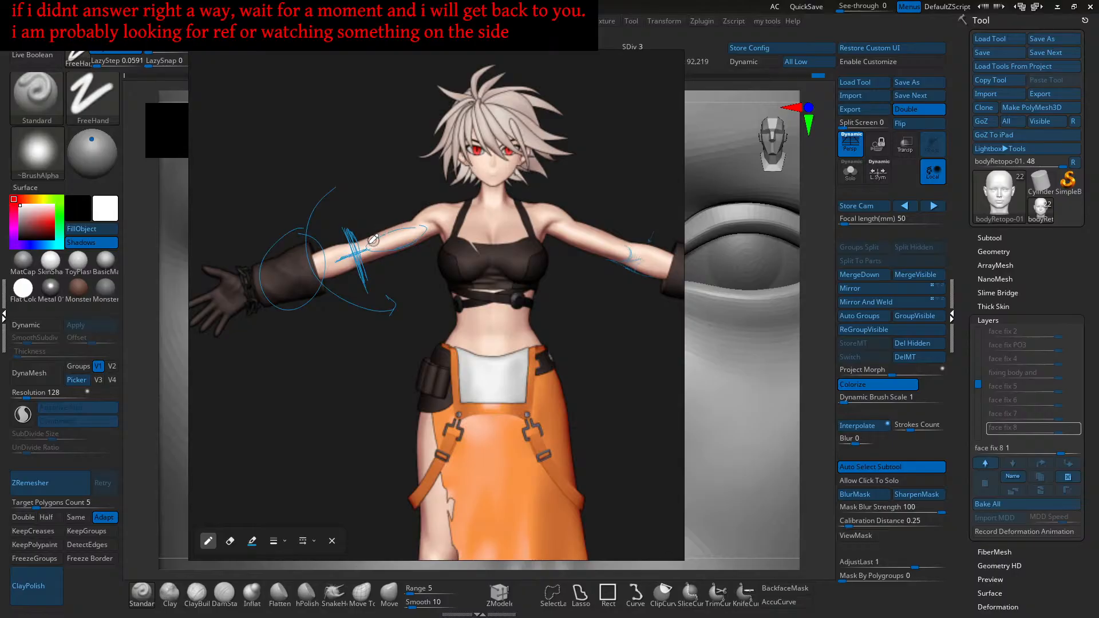
drag(366, 245, 344, 262)
drag(371, 244, 360, 257)
Step: Sketch a cross-hatched diagram of the elbow in the empty area above the arm and link it to the elbow
mouse_move(403, 146)
mouse_down()
mouse_move(356, 166)
mouse_move(355, 181)
mouse_move(379, 175)
mouse_up()
mouse_move(389, 154)
mouse_down()
mouse_move(388, 173)
mouse_move(403, 168)
mouse_up()
drag(409, 148, 413, 172)
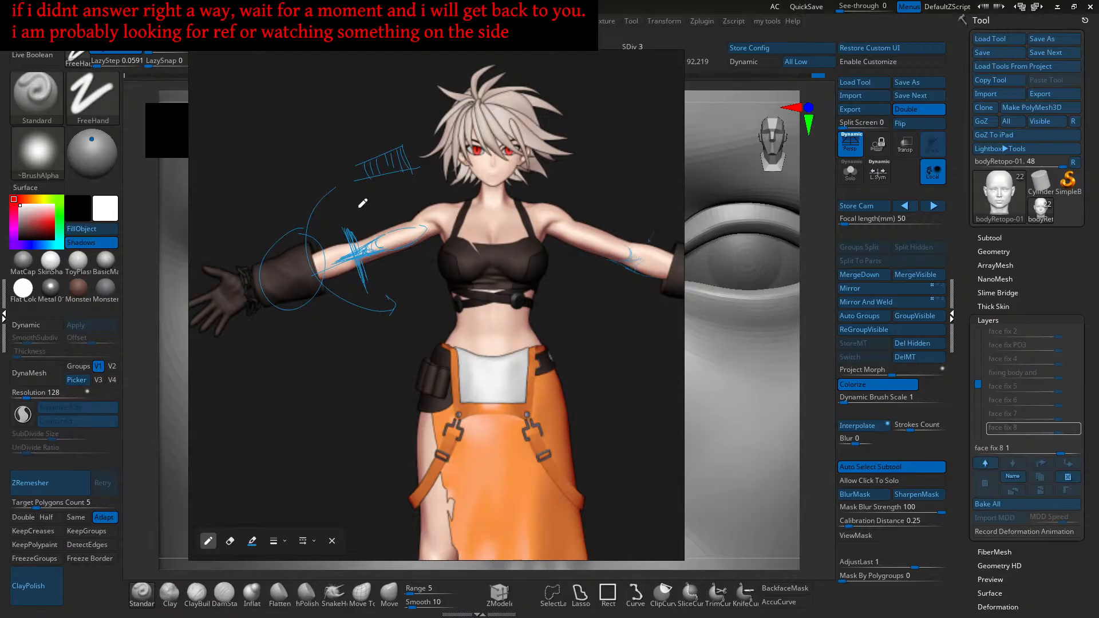
mouse_move(416, 111)
mouse_down()
mouse_move(368, 143)
mouse_move(377, 147)
mouse_up()
mouse_move(359, 165)
mouse_down()
mouse_move(361, 178)
mouse_move(378, 161)
mouse_up()
mouse_move(385, 158)
mouse_down()
mouse_move(403, 150)
mouse_move(411, 176)
mouse_up()
mouse_move(389, 113)
mouse_down()
mouse_move(405, 175)
mouse_move(359, 141)
mouse_move(352, 172)
mouse_up()
mouse_move(370, 138)
mouse_down()
mouse_move(388, 221)
mouse_move(366, 249)
mouse_up()
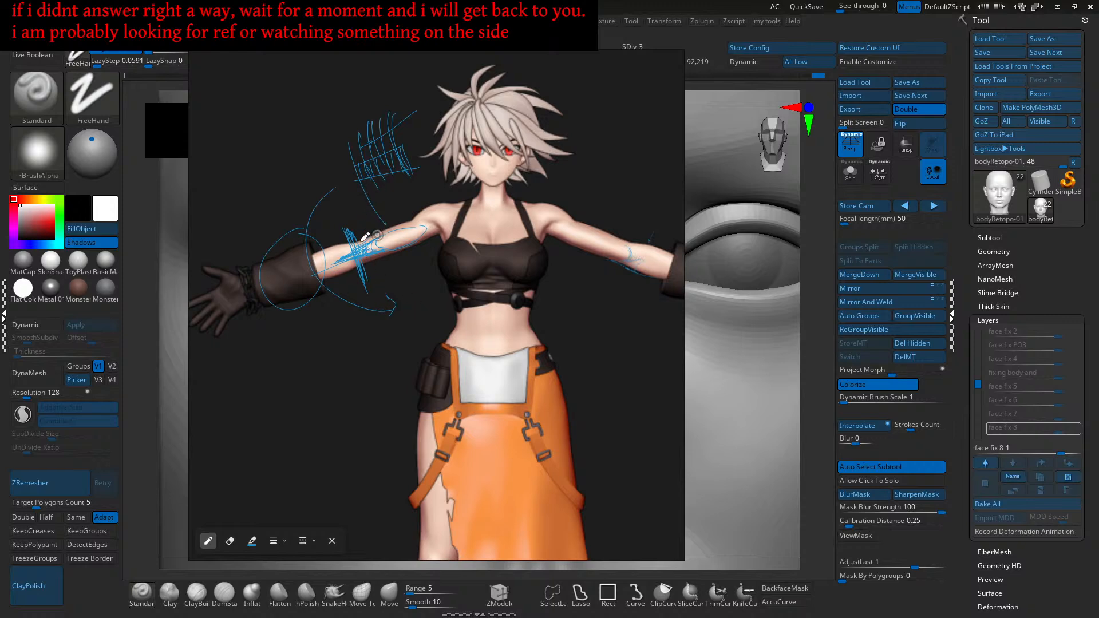
Step: Extend the hatched elbow diagram above the arm with long tapering strokes outlining the upper-arm and forearm muscles
mouse_move(260, 174)
mouse_down()
mouse_move(293, 155)
mouse_move(294, 176)
mouse_move(289, 165)
mouse_move(381, 81)
mouse_up()
drag(291, 178, 426, 126)
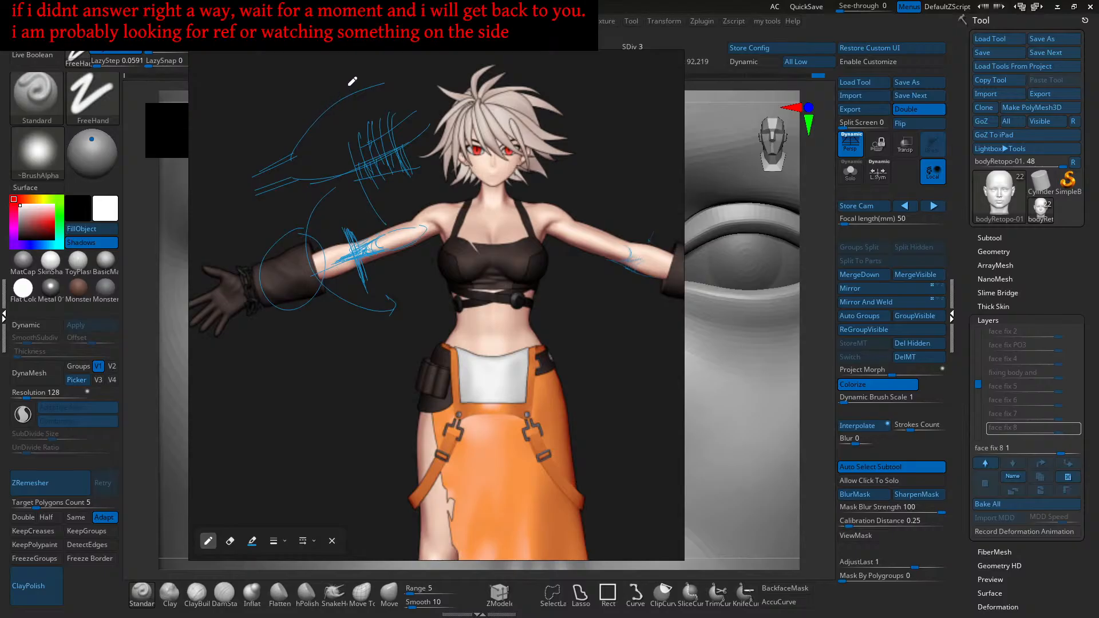
mouse_move(363, 79)
mouse_down()
mouse_move(289, 123)
mouse_move(272, 168)
mouse_up()
mouse_move(338, 193)
mouse_down()
mouse_move(258, 199)
mouse_move(232, 219)
mouse_move(211, 213)
mouse_up()
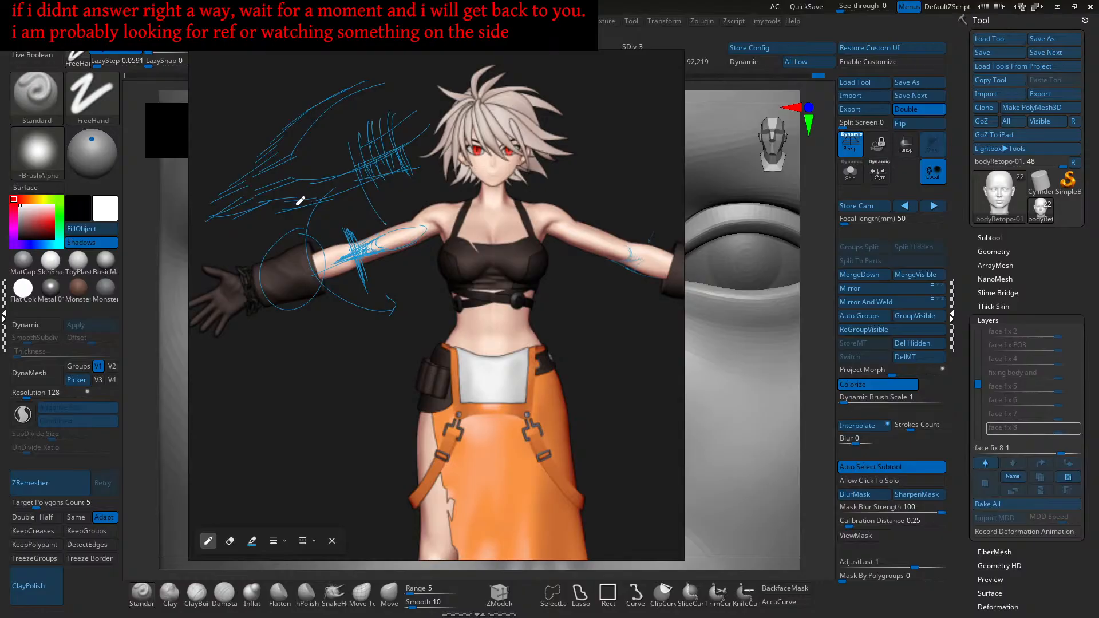
right_click(262, 178)
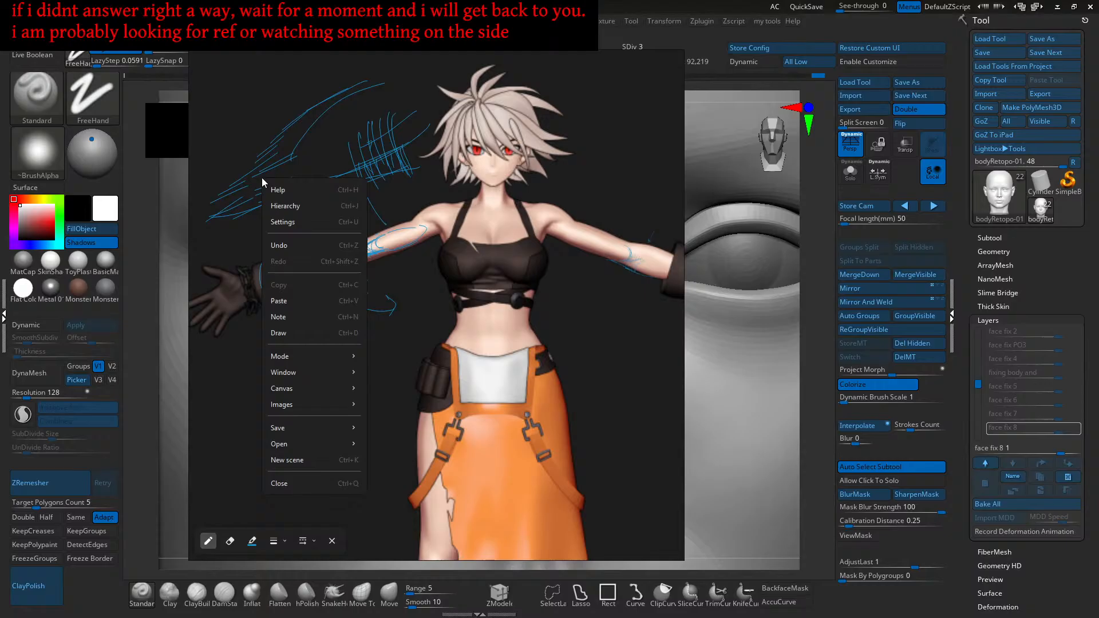
click(689, 432)
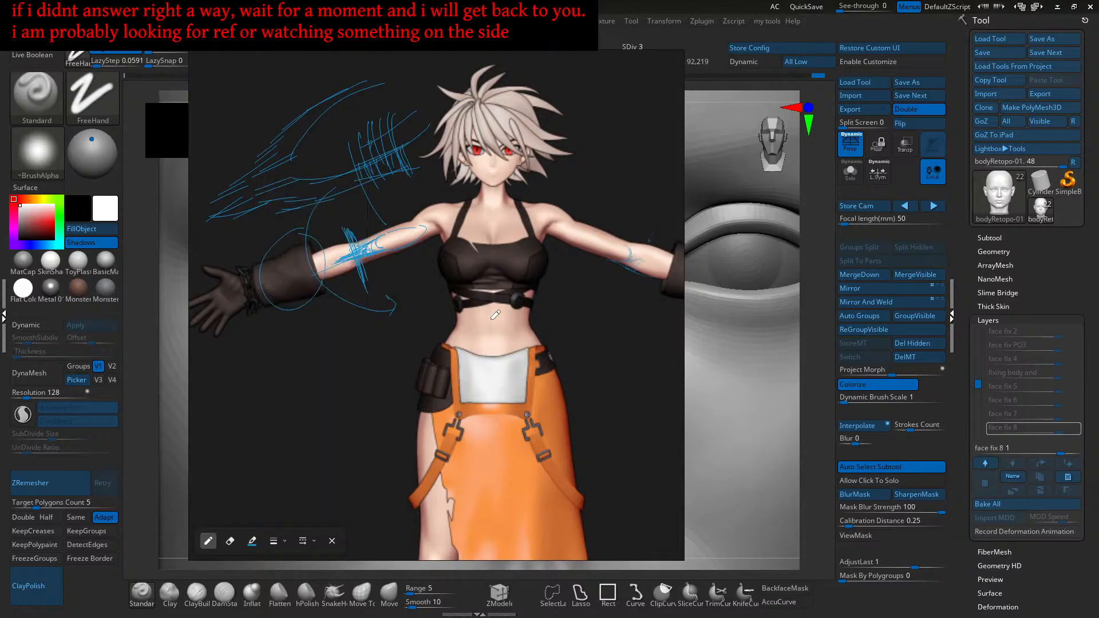
Step: Sketch vertical muscle lines with short cross marks over the figure's abdomen, and leave drawing mode
mouse_move(504, 281)
mouse_down()
mouse_move(488, 282)
mouse_move(474, 342)
mouse_move(520, 342)
mouse_up()
mouse_move(520, 267)
mouse_down()
mouse_move(516, 332)
mouse_move(476, 339)
mouse_up()
click(474, 295)
mouse_move(497, 333)
mouse_down()
mouse_move(505, 339)
mouse_move(498, 308)
mouse_move(493, 338)
mouse_move(475, 343)
mouse_up()
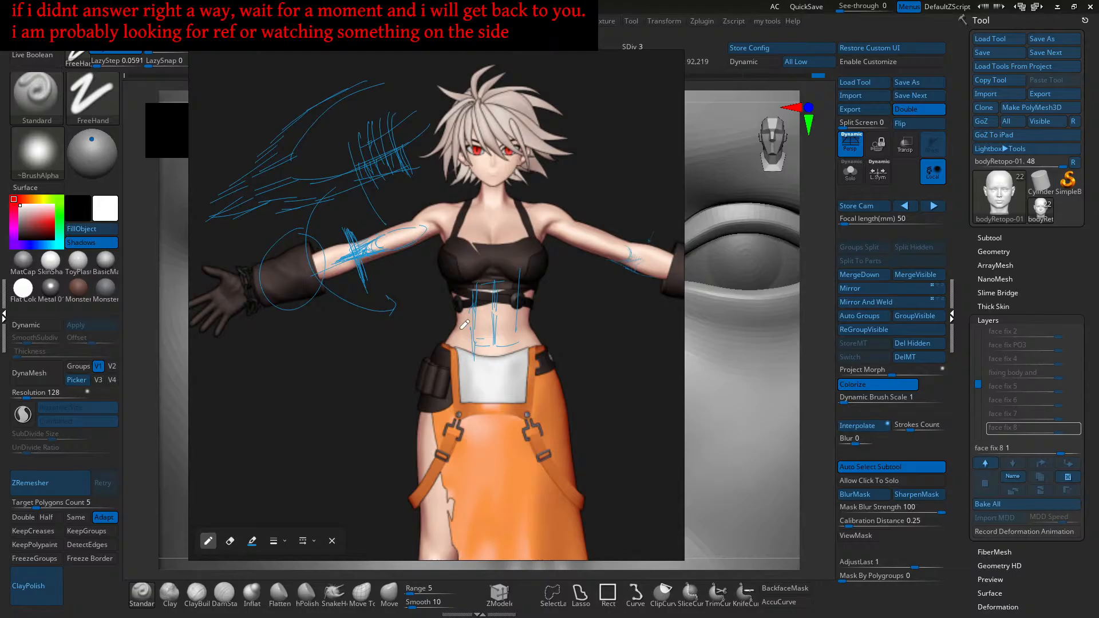
right_click(345, 184)
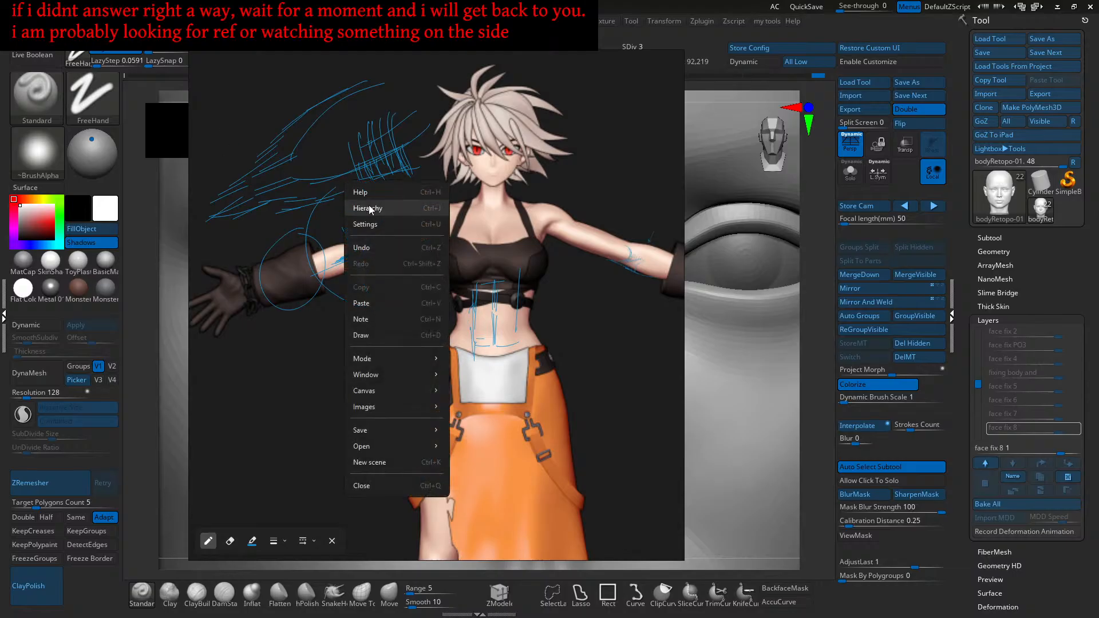
click(379, 486)
click(496, 338)
right_click(425, 118)
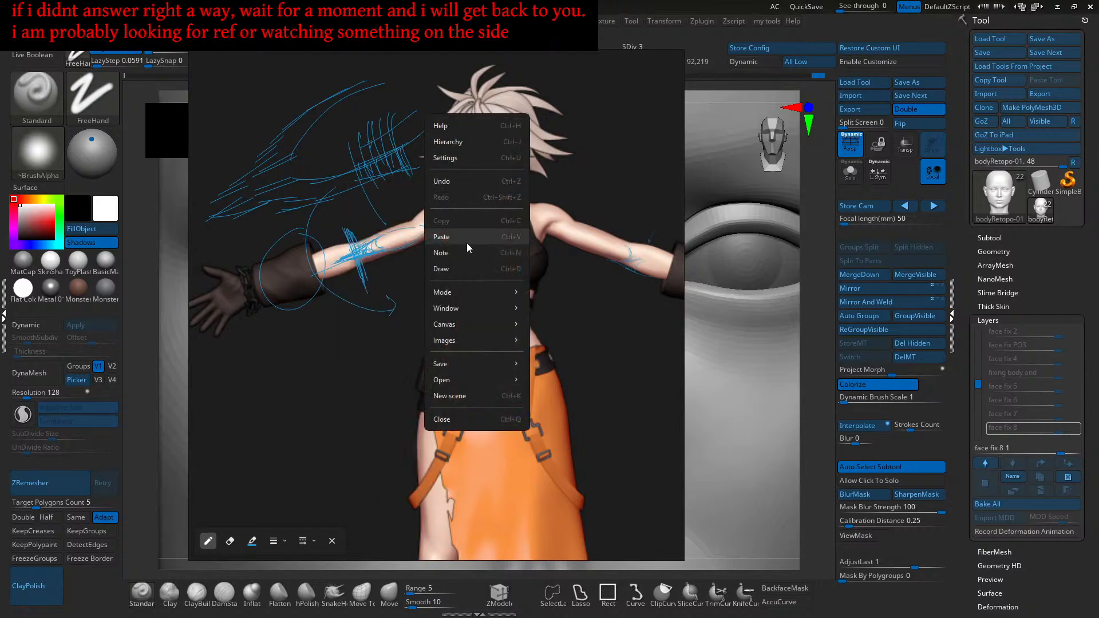
click(461, 268)
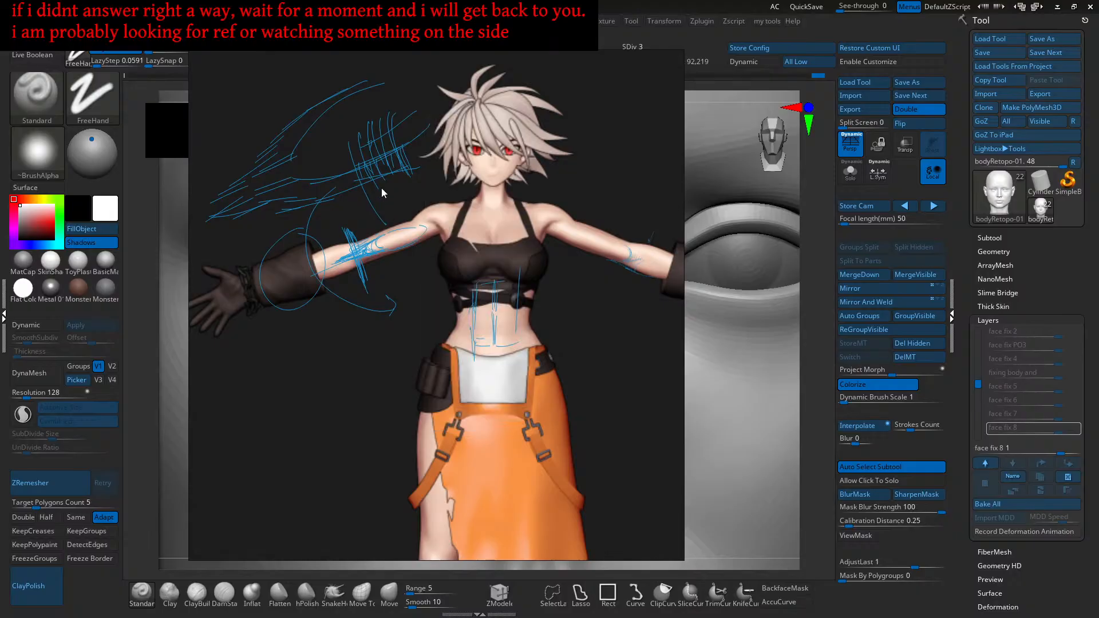
click(608, 96)
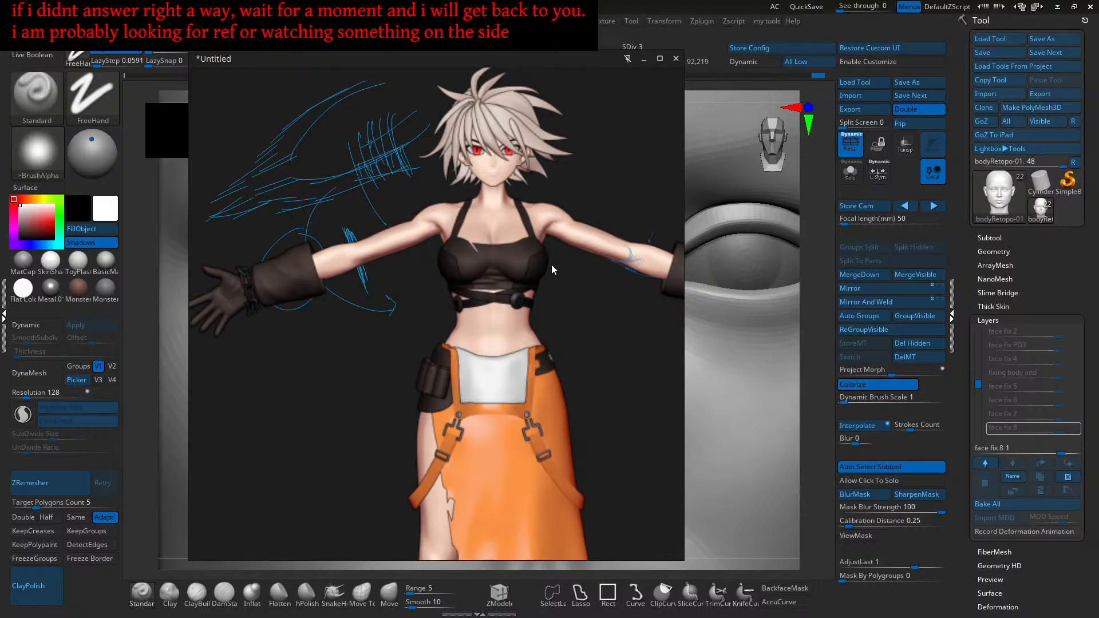
Step: Disable always on bottom for the reference window and enable always on top
scroll(544, 267, down, 5)
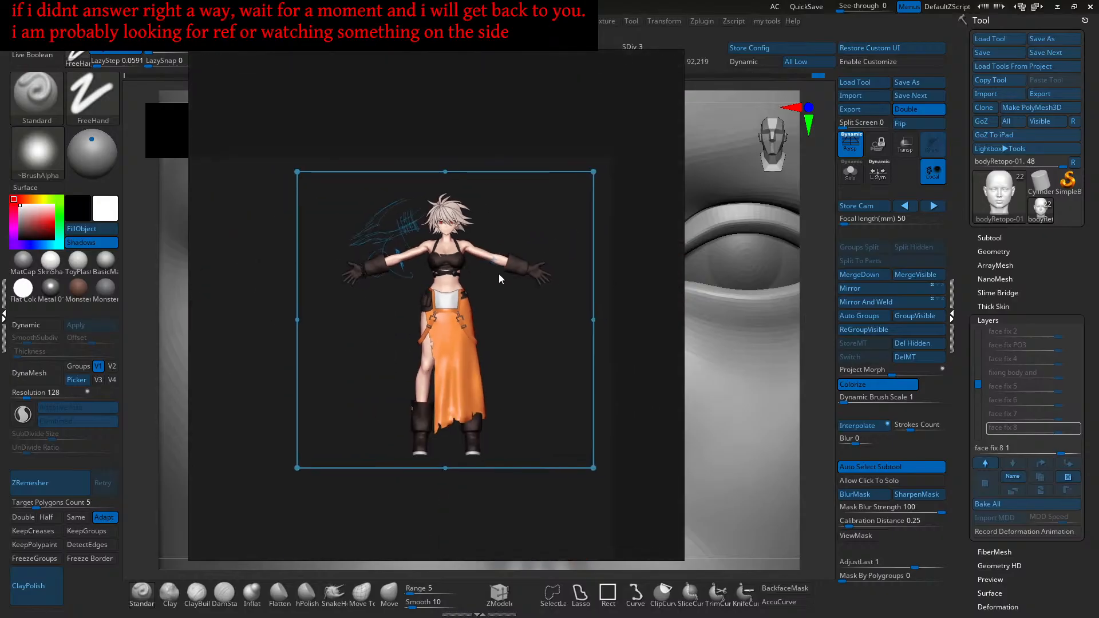
scroll(499, 273, up, 3)
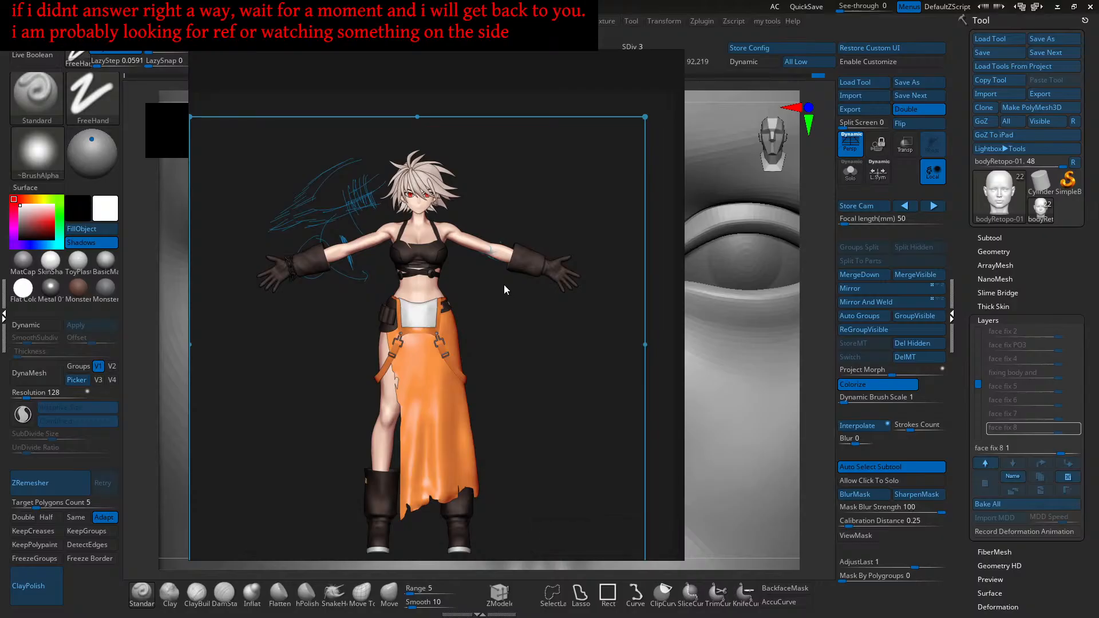
key(Escape)
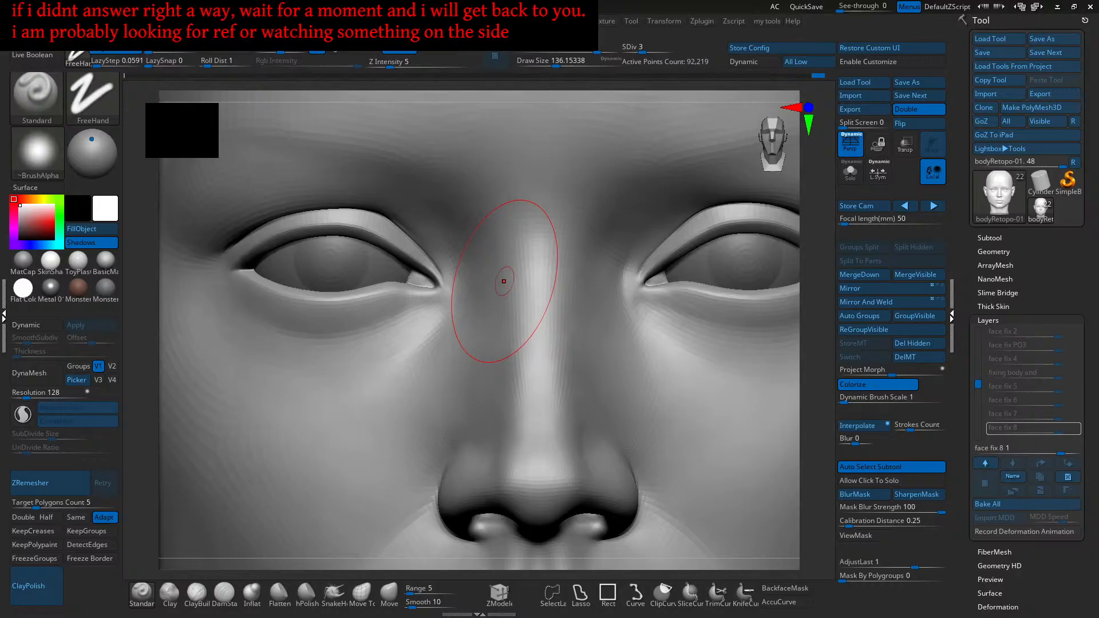
key(super+d)
key(super+d)
key(ctrl+shift+b)
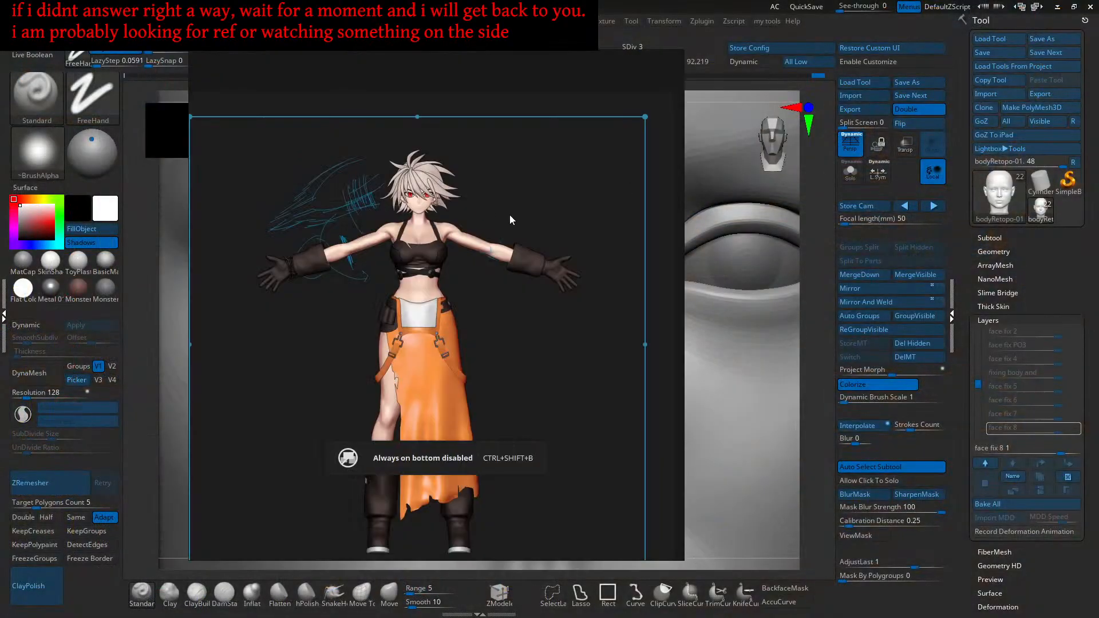
key(ctrl+shift+a)
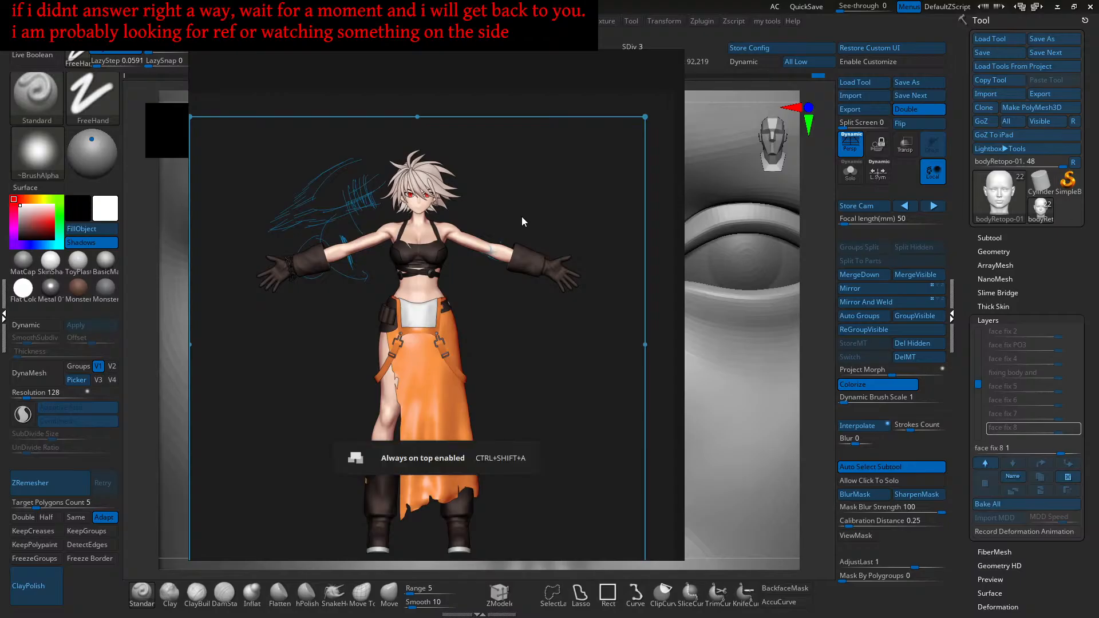
right_click(515, 207)
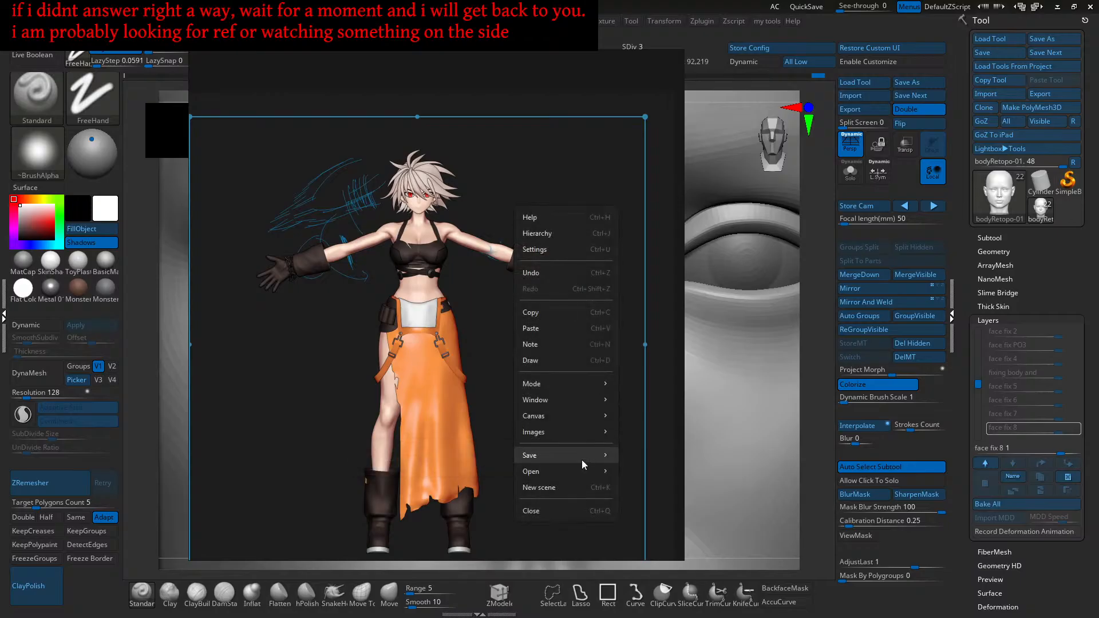
mouse_move(581, 433)
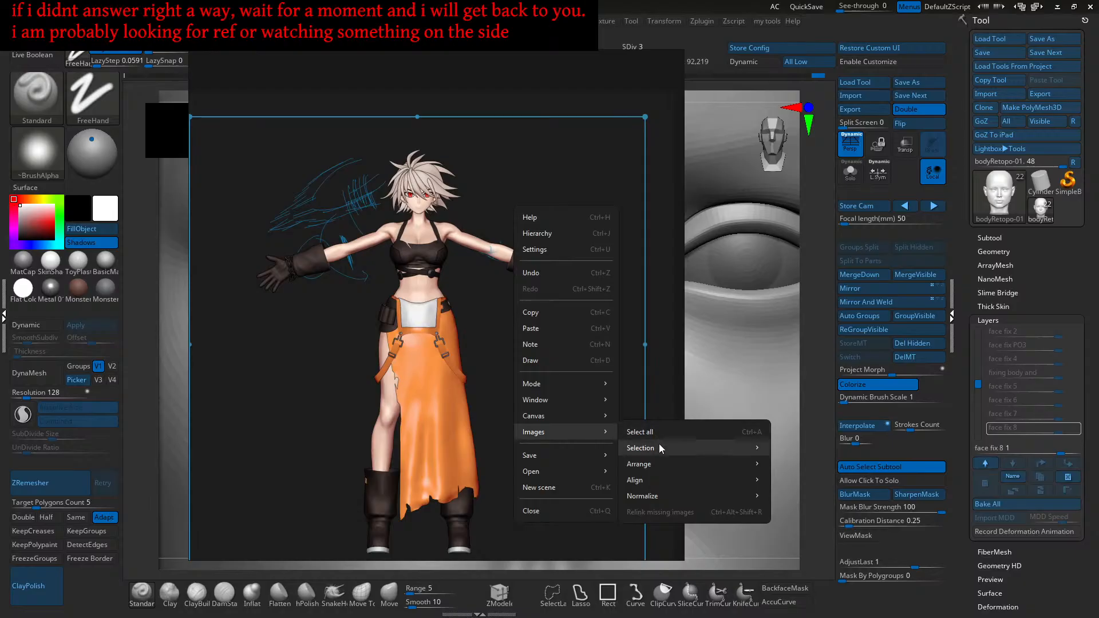
mouse_move(664, 478)
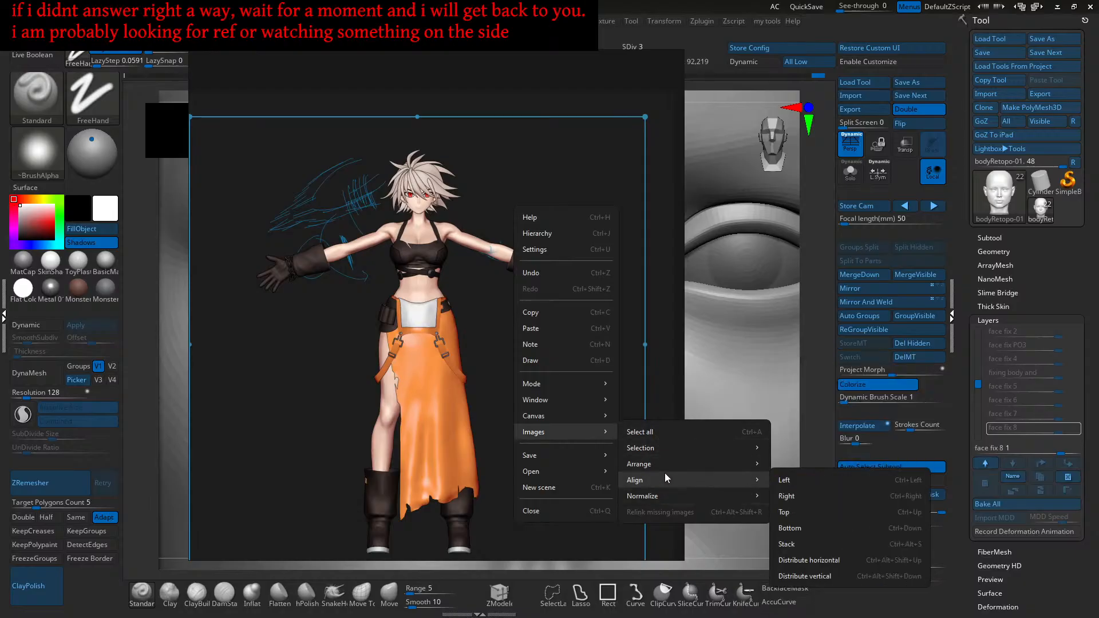
mouse_move(671, 448)
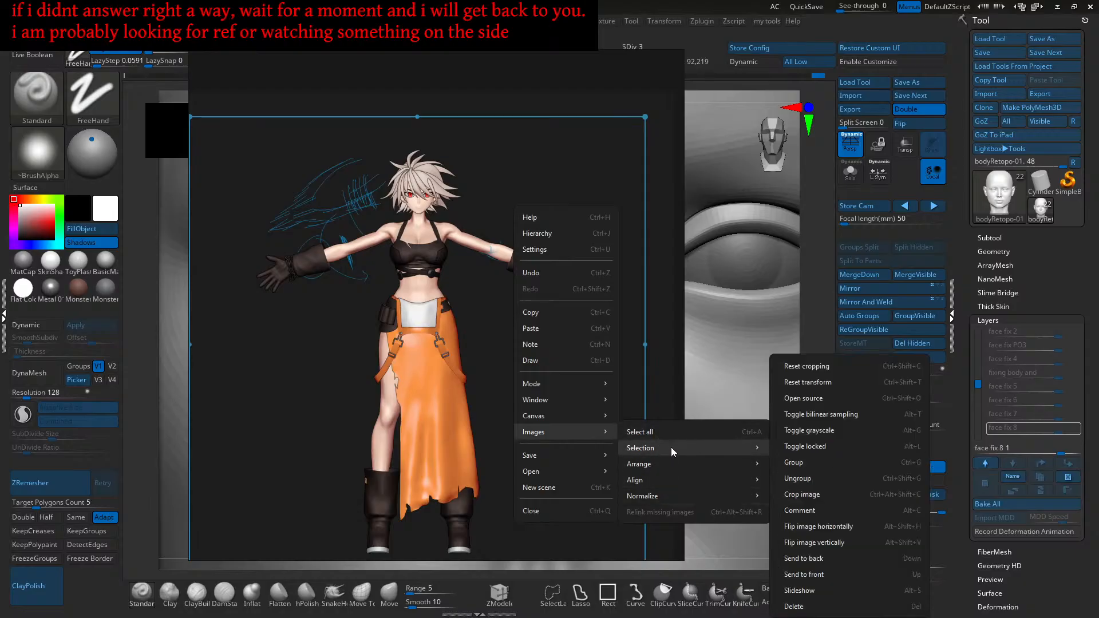
mouse_move(558, 384)
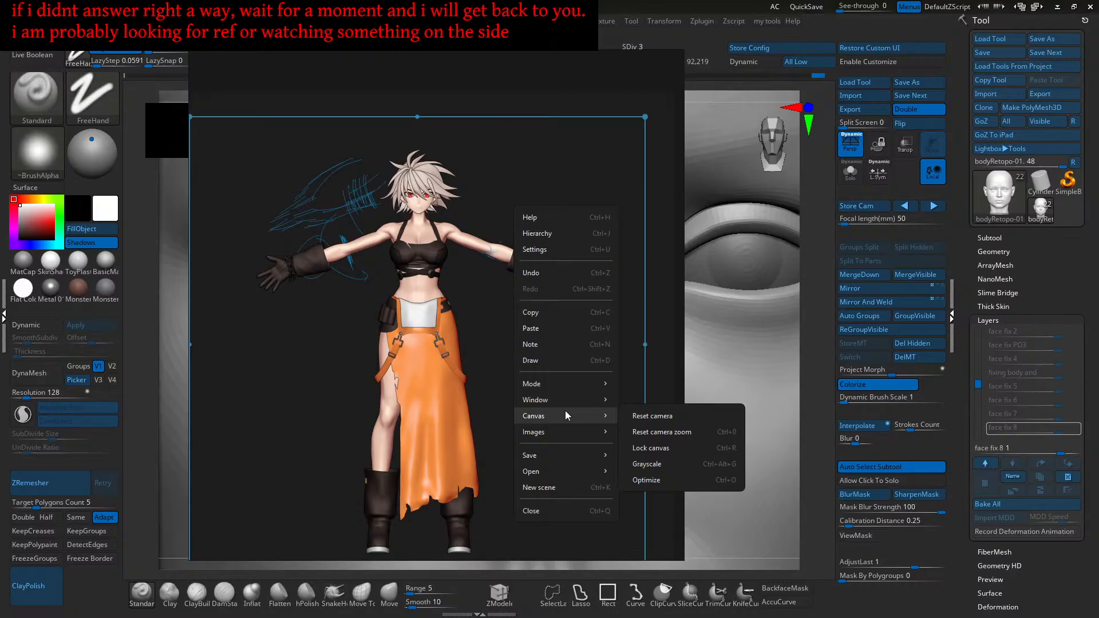
click(411, 377)
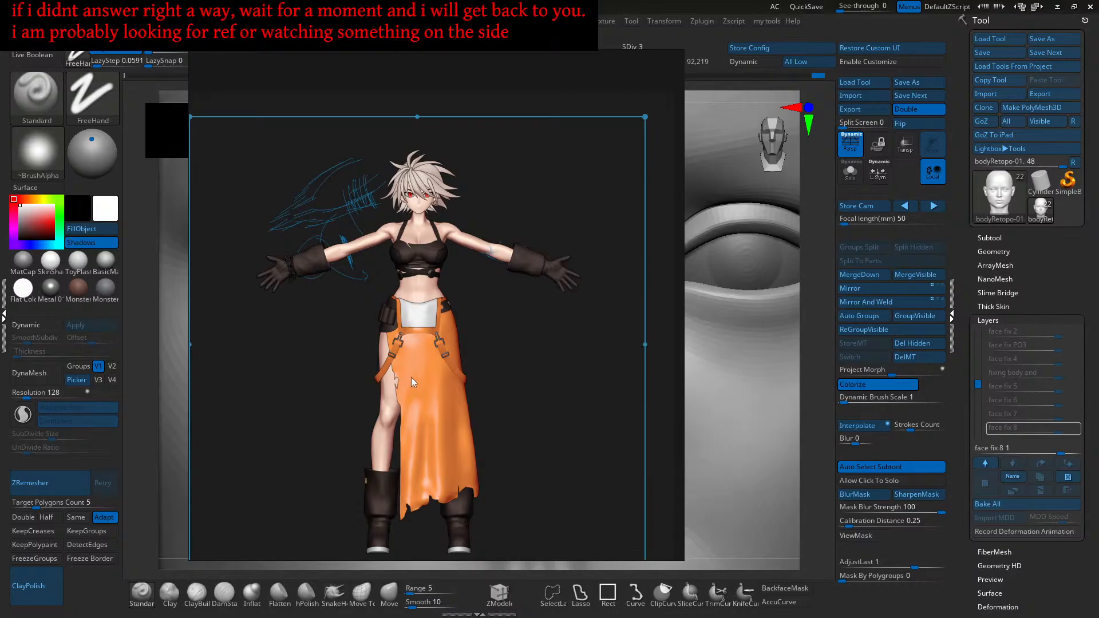
Step: Duplicate the character reference image and place the copy beside the original
scroll(525, 383, down, 3)
mouse_move(467, 383)
middle_down()
mouse_move(448, 392)
mouse_move(479, 376)
middle_up()
key(ctrl+c)
key(ctrl+v)
drag(479, 376, 307, 364)
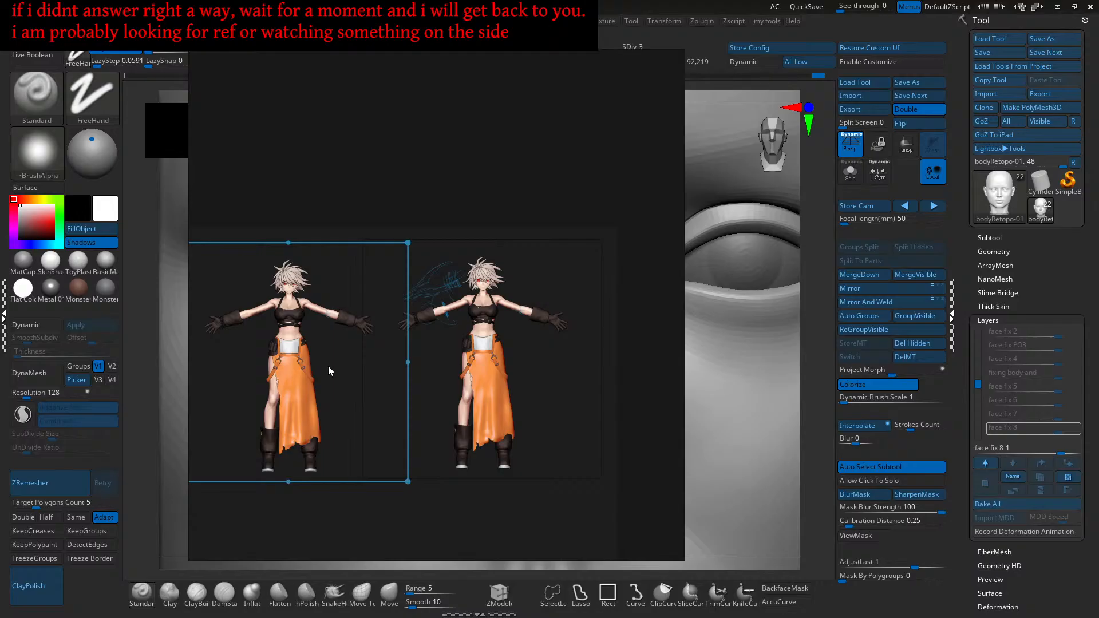
key(ctrl+alt+g)
key(ctrl+g)
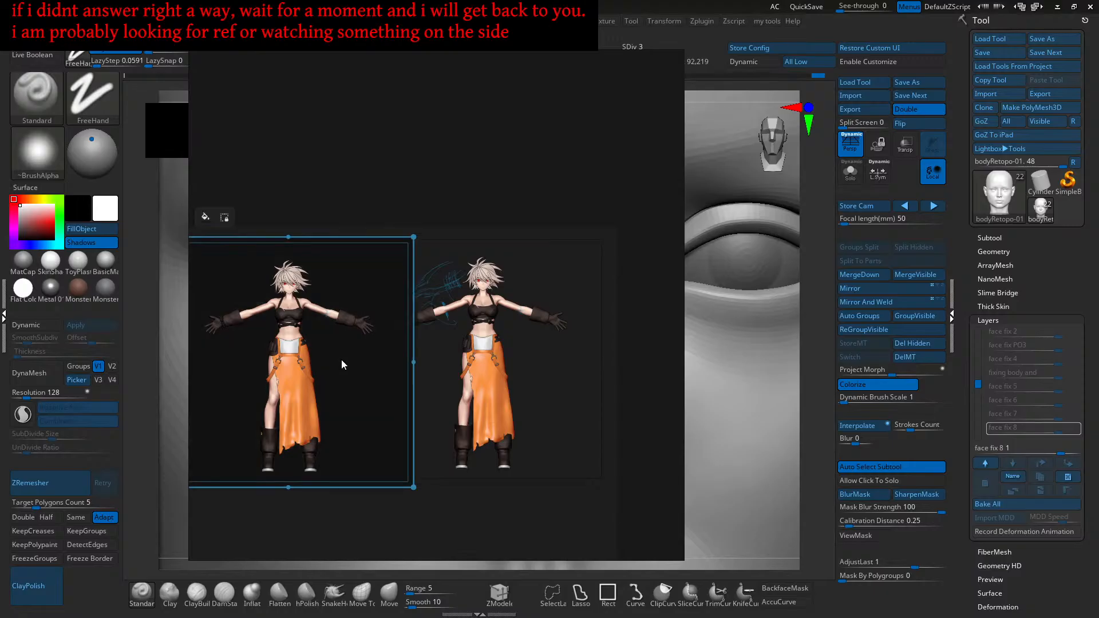
key(ctrl+g)
key(ctrl+z)
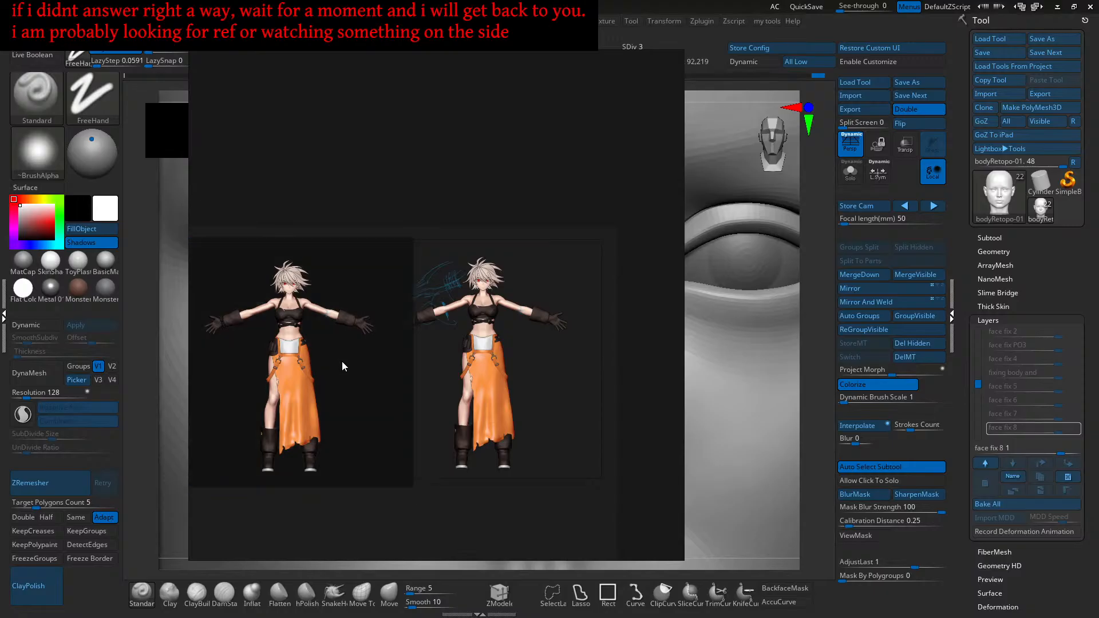
key(ctrl+z)
Step: Turn the duplicated character image to grayscale, and close the reference window after viewing the upper body up close
click(342, 362)
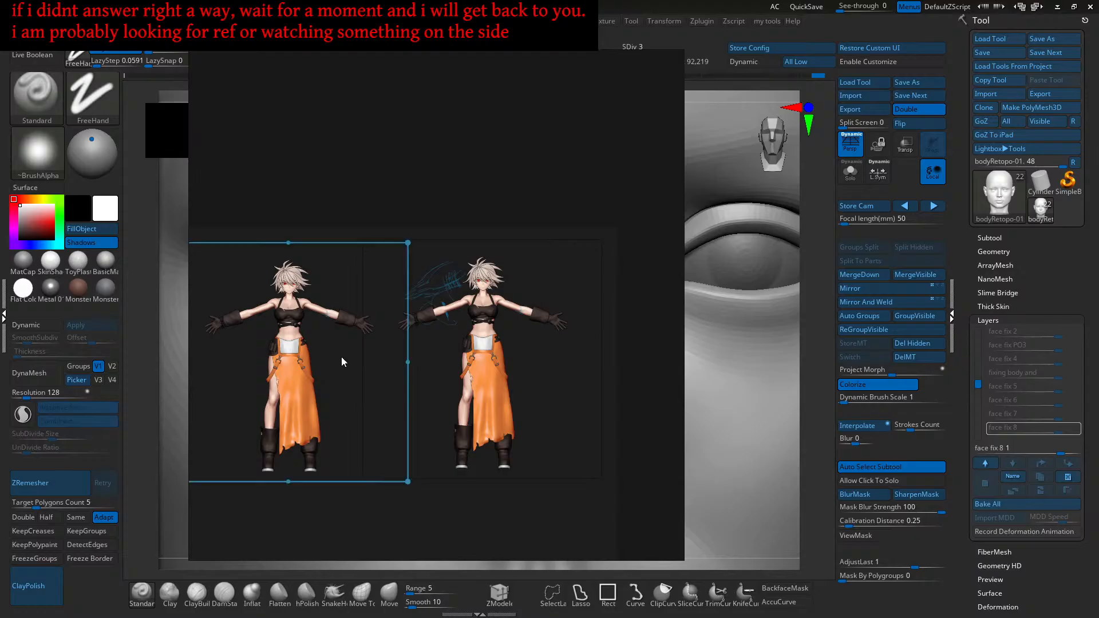
key(alt+g)
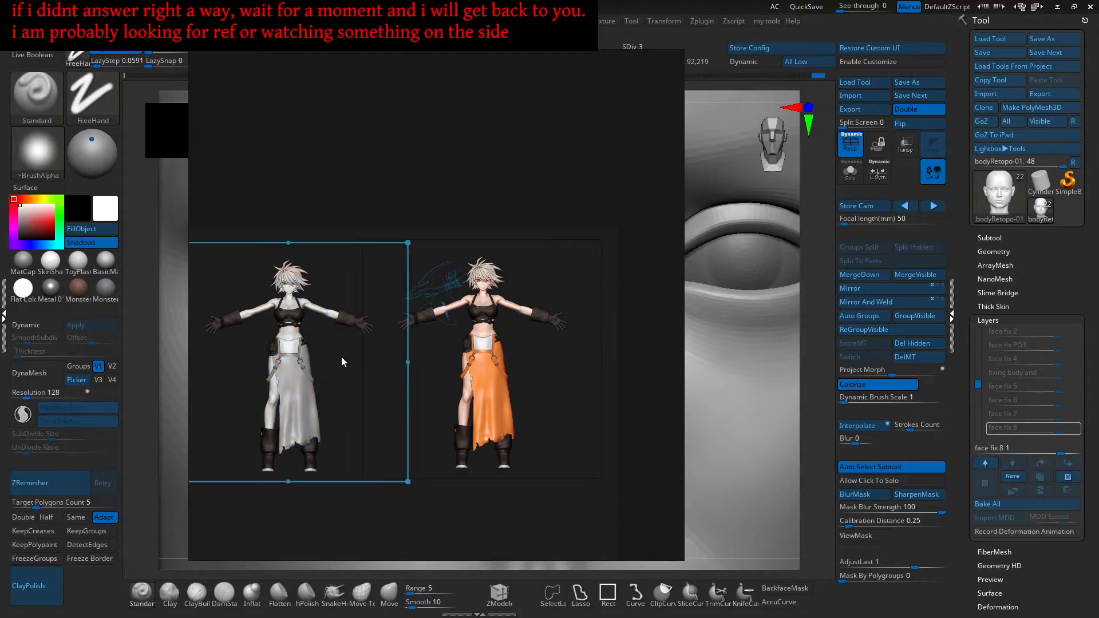
scroll(306, 335, up, 5)
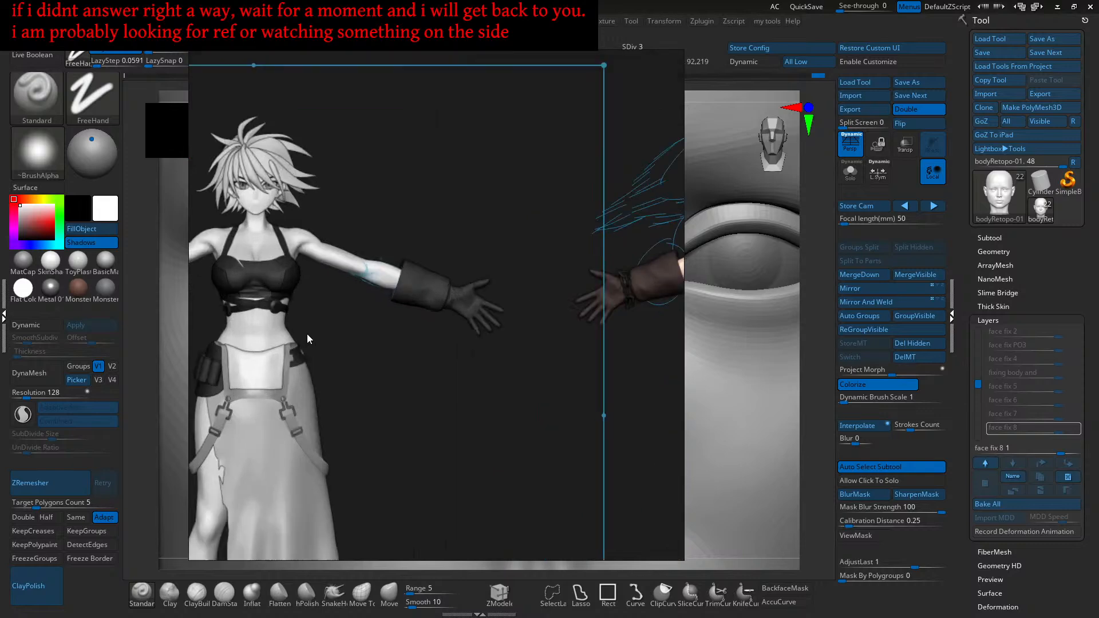
scroll(472, 275, up, 4)
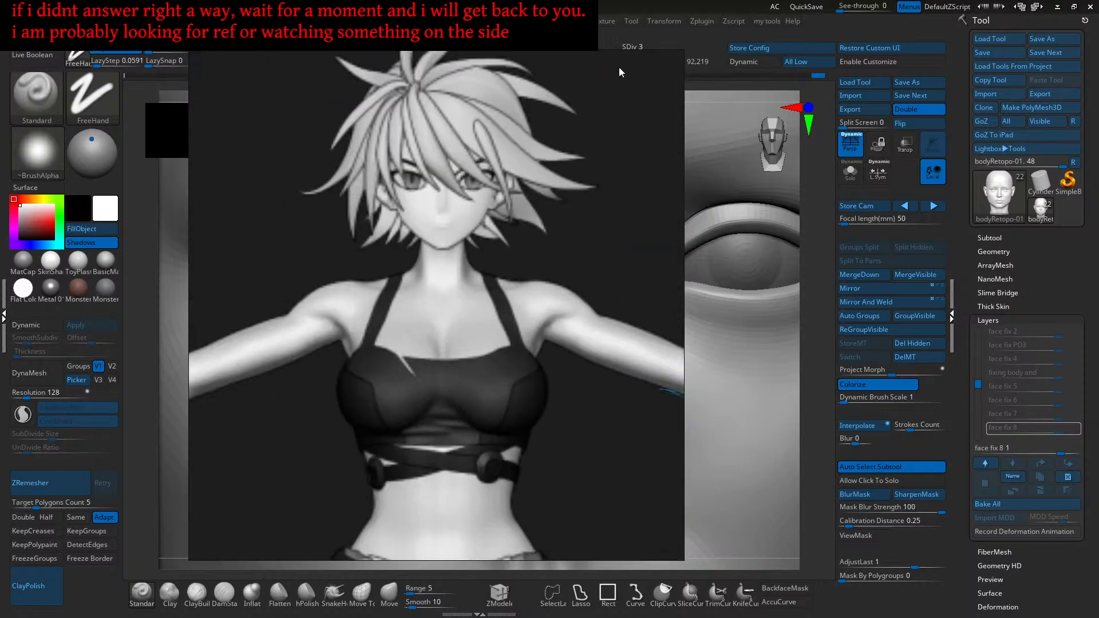
click(675, 59)
click(443, 338)
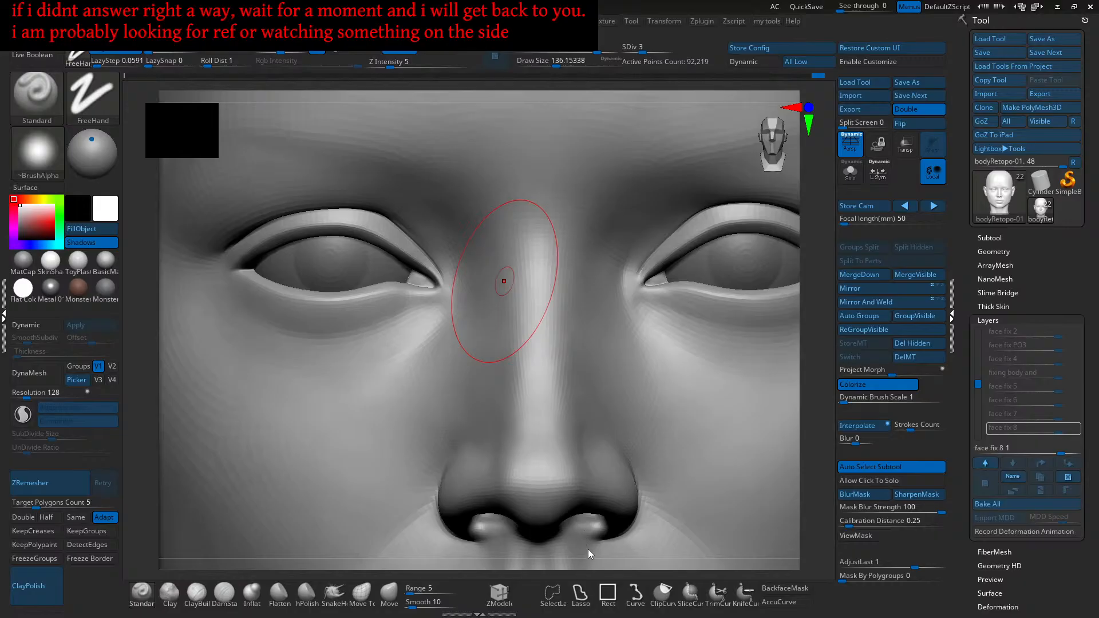
Step: Select the ClayBuildup brush and set its draw size to about 68 with the whole face in view
click(197, 593)
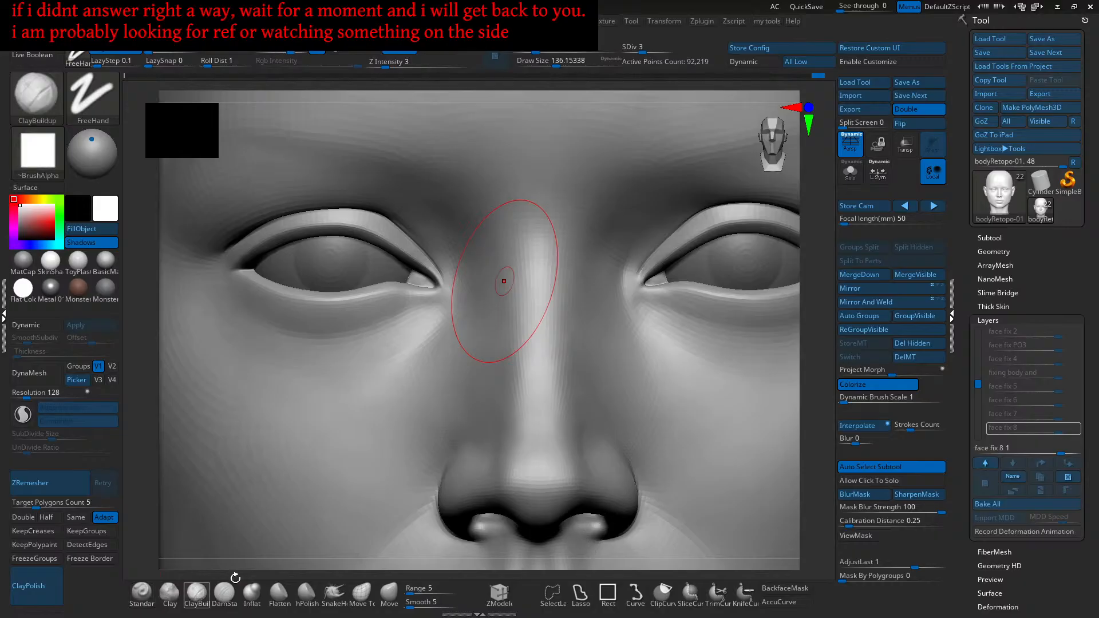
mouse_move(663, 461)
ctrl+right_down()
mouse_move(630, 424)
mouse_move(555, 419)
ctrl+right_up()
key(s)
ctrl+right_drag(556, 327, 578, 361)
ctrl+right_drag(579, 361, 584, 389)
key(s)
drag(535, 325, 526, 323)
mouse_move(526, 322)
ctrl+right_down()
mouse_move(559, 330)
mouse_move(548, 383)
mouse_move(558, 413)
ctrl+right_up()
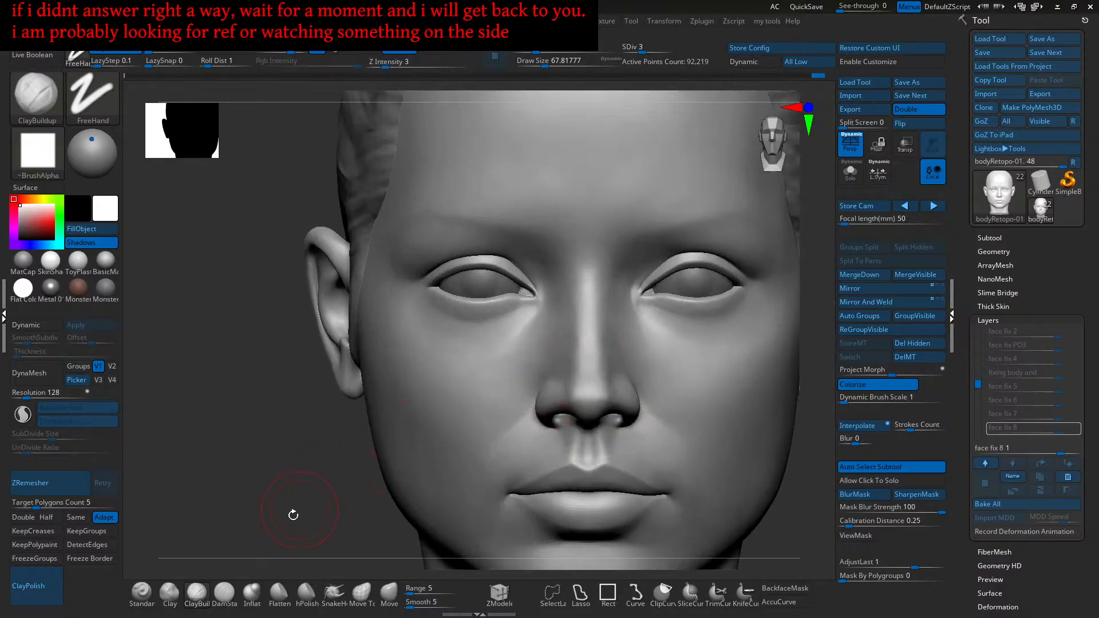
Step: Switch to the Standard brush and set its draw size to about 97 for work on the cheek beside the nose
click(142, 593)
mouse_move(401, 441)
ctrl+right_down()
mouse_move(475, 381)
mouse_move(496, 396)
ctrl+right_up()
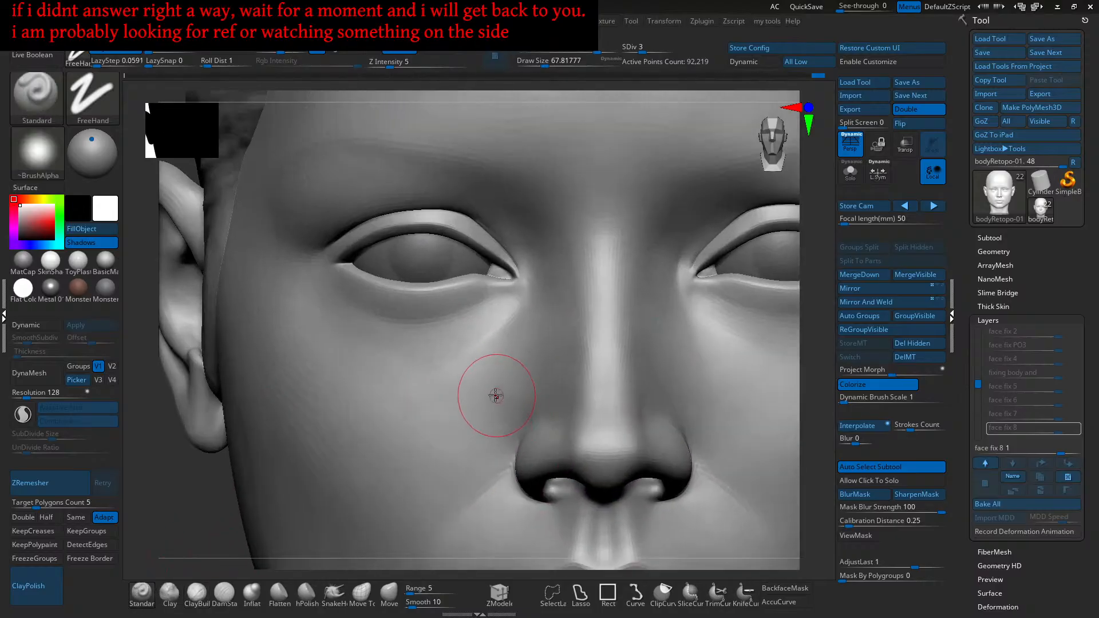
key(s)
drag(482, 391, 489, 389)
mouse_move(485, 396)
right_down()
mouse_move(490, 429)
mouse_move(508, 368)
right_up()
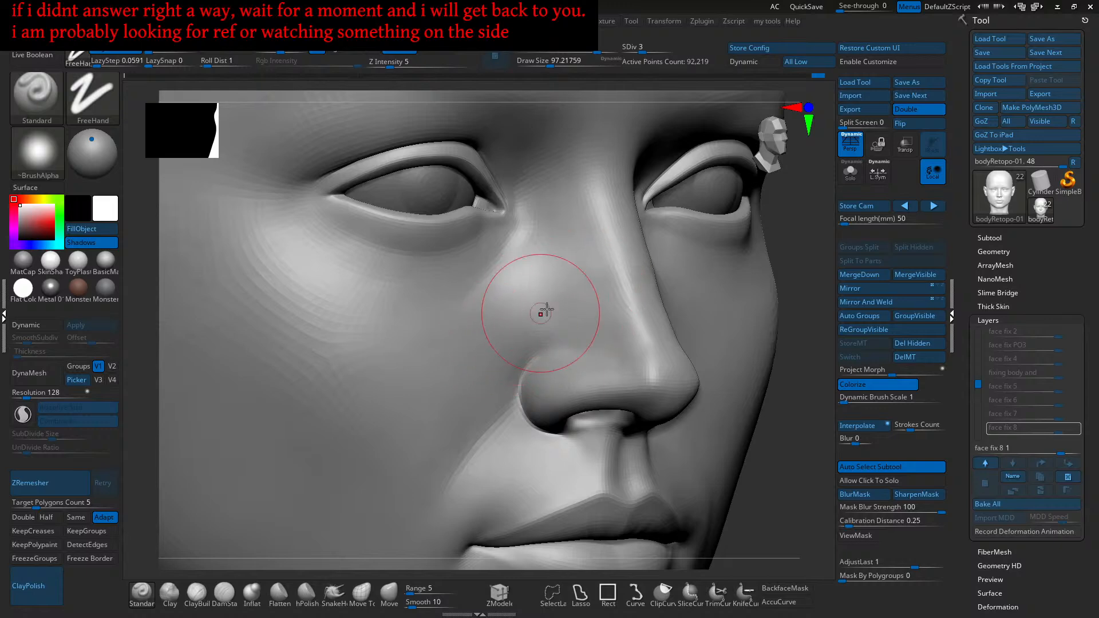
Step: Examine the surface between the inner eye corner, cheek and nostril from close up and from the front
mouse_move(471, 363)
right_down()
mouse_move(492, 373)
mouse_move(520, 363)
mouse_move(491, 361)
mouse_move(505, 375)
mouse_move(458, 393)
mouse_move(500, 393)
mouse_move(521, 380)
mouse_move(513, 419)
mouse_move(550, 385)
right_up()
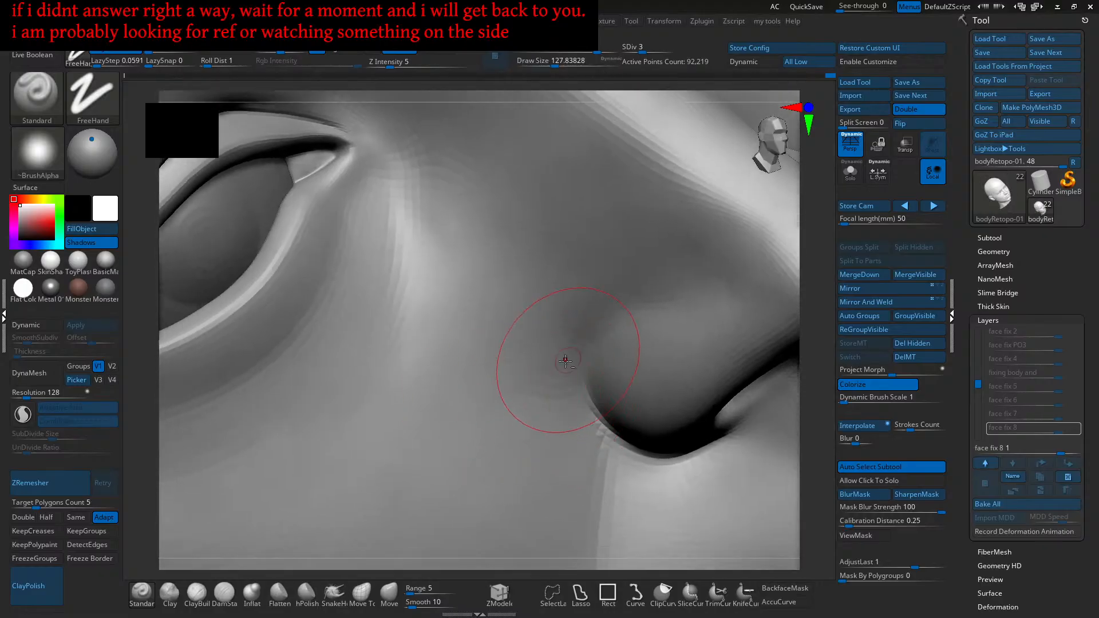
mouse_move(487, 416)
right_down()
mouse_move(527, 405)
mouse_move(526, 391)
right_up()
key(shift)
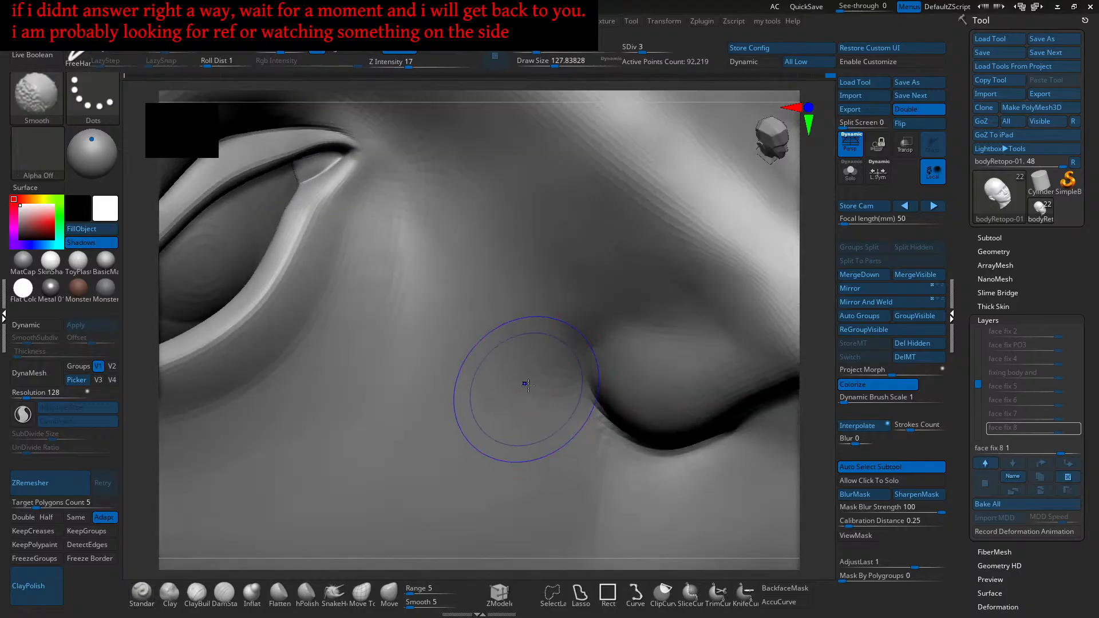
mouse_move(477, 445)
ctrl+right_down()
mouse_move(515, 392)
mouse_move(539, 404)
mouse_move(456, 401)
ctrl+right_up()
mouse_move(520, 412)
right_down()
mouse_move(487, 369)
mouse_move(498, 424)
mouse_move(465, 400)
mouse_move(475, 420)
right_up()
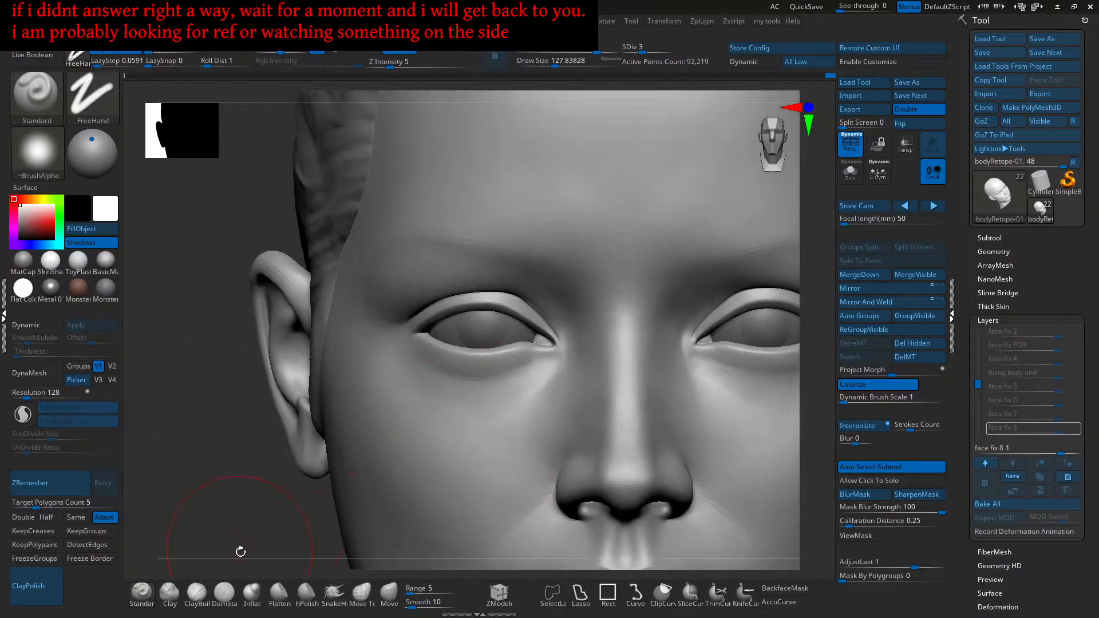
Step: Select the Clay brush, set its draw size to about 94 and sculpt the surface below the inner eye corner
click(170, 592)
mouse_move(321, 409)
right_down()
mouse_move(491, 402)
mouse_move(454, 417)
mouse_move(498, 434)
mouse_move(503, 388)
right_up()
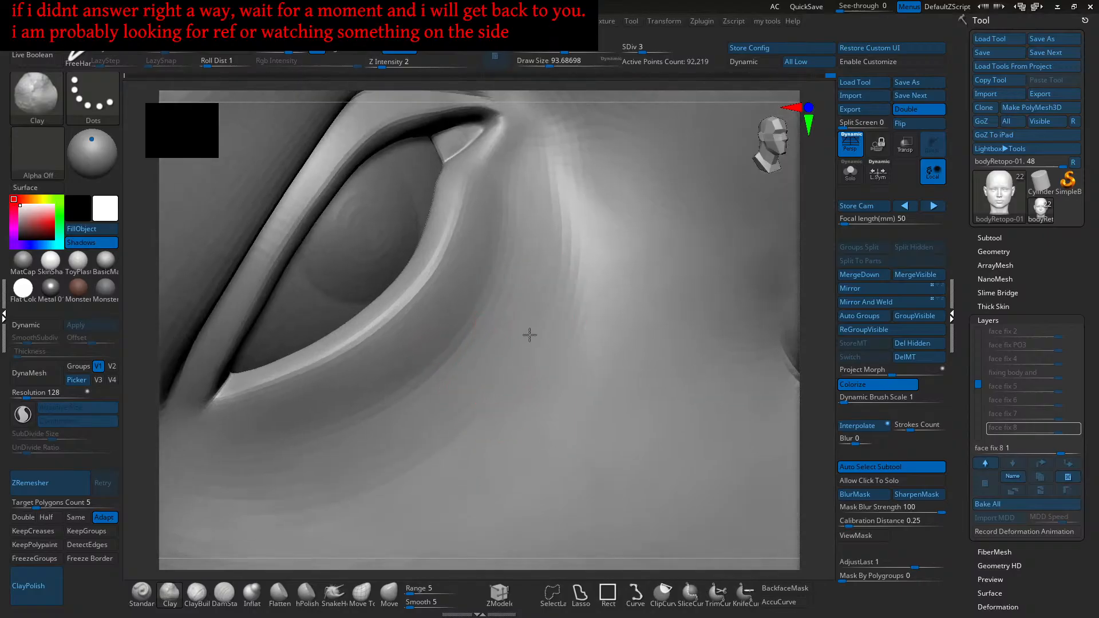
right_drag(527, 313, 496, 335)
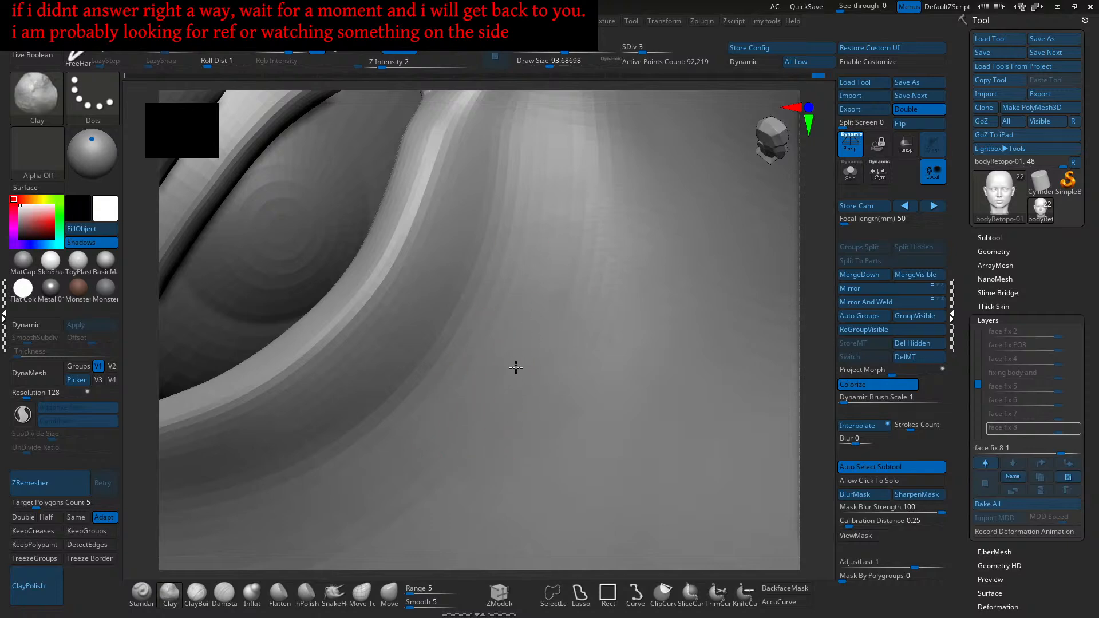
right_drag(412, 437, 537, 333)
ctrl+right_drag(572, 372, 549, 342)
alt+right_drag(549, 342, 503, 349)
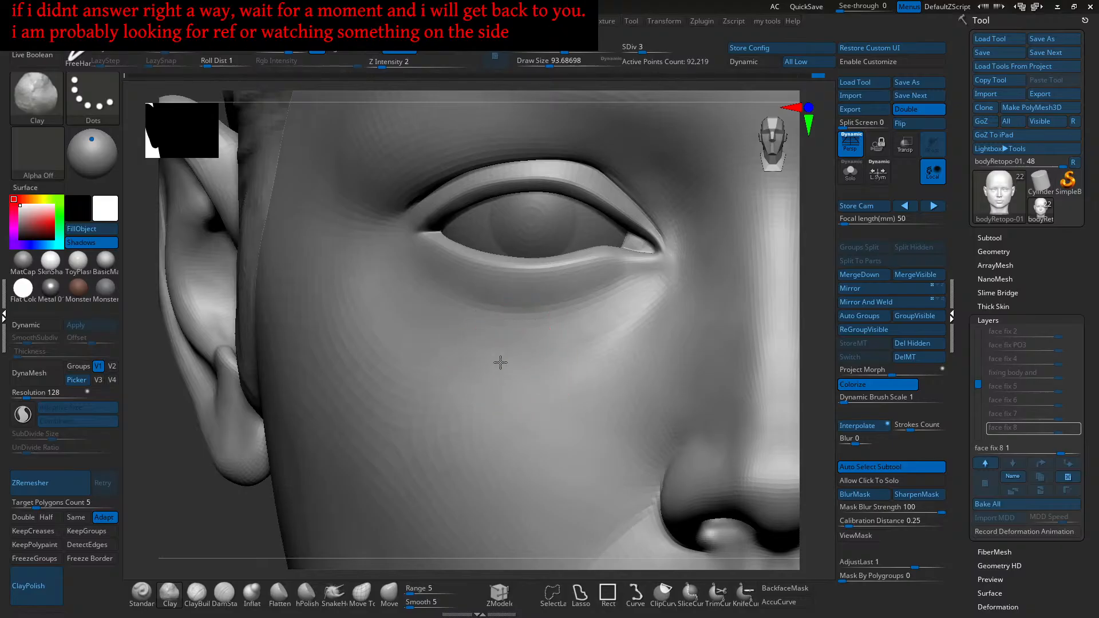
Step: Refine the transition between the lower eyelid, cheek and side of the nose with Clay strokes, checking it in profile
scroll(503, 352, up, 2)
right_drag(481, 343, 550, 338)
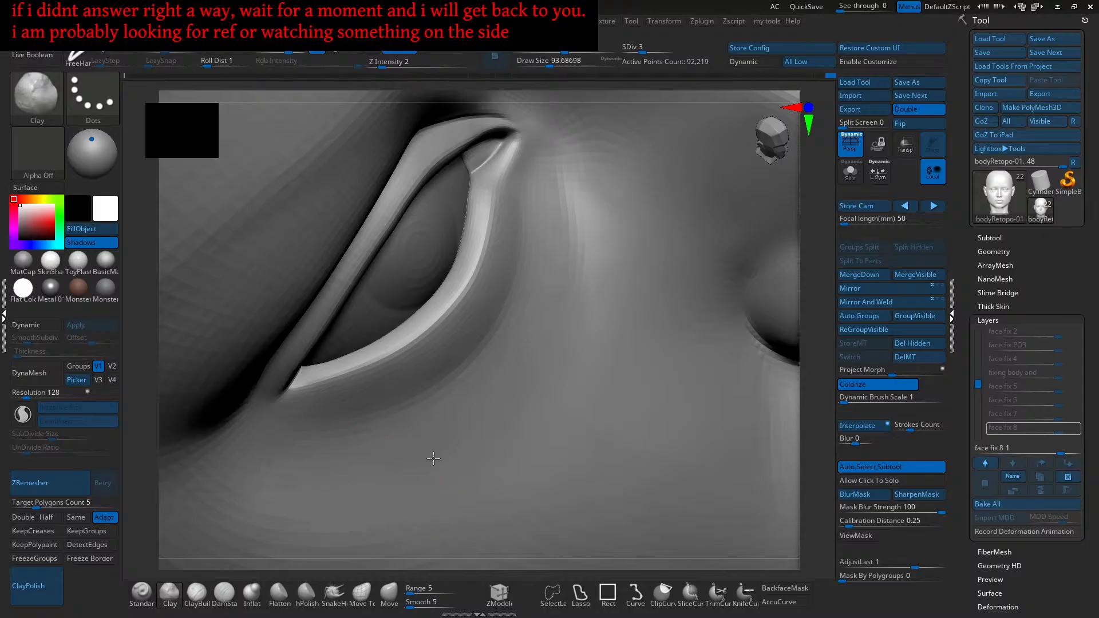
right_drag(510, 434, 485, 428)
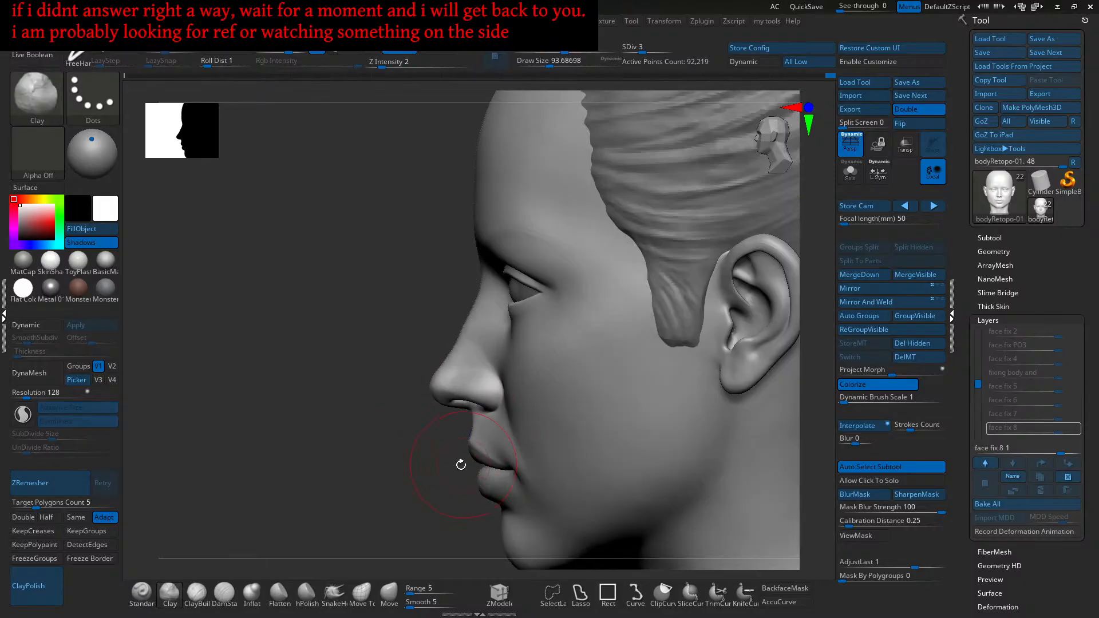
right_drag(449, 461, 519, 474)
Step: Sculpt the bridge and tip of the nose with the Clay brush at a draw size of about 77
mouse_move(509, 461)
right_down()
mouse_move(505, 412)
mouse_move(559, 451)
mouse_move(484, 448)
mouse_move(466, 437)
mouse_move(506, 427)
mouse_move(505, 436)
mouse_move(459, 429)
mouse_move(496, 441)
mouse_move(477, 419)
right_up()
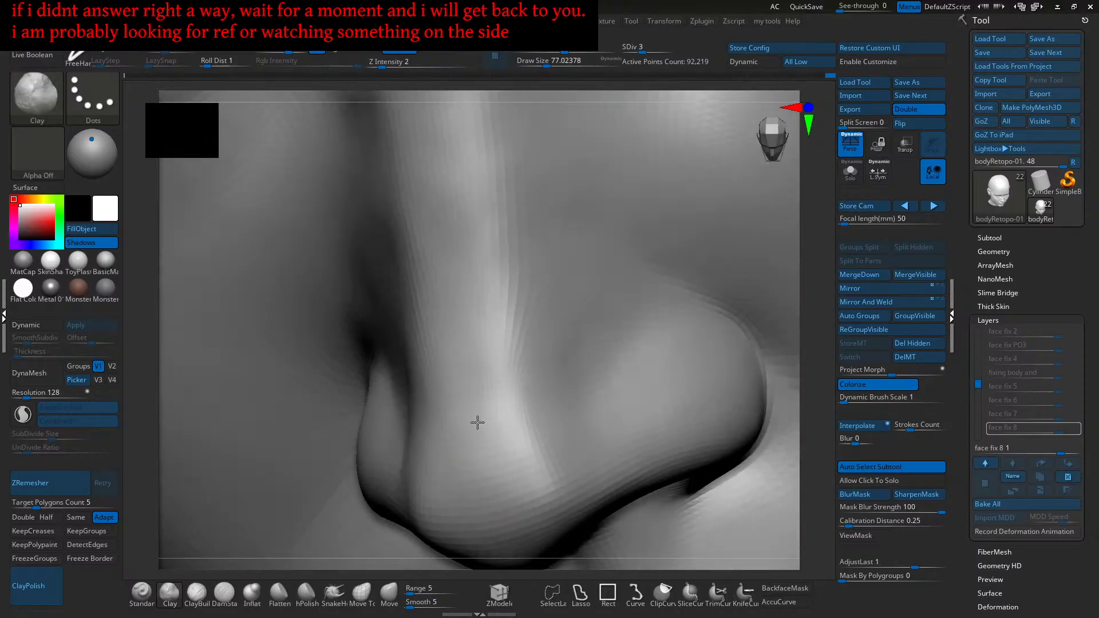
right_drag(472, 469, 459, 421)
right_drag(469, 492, 465, 459)
key(f)
Step: Set the Clay draw size to about 104, then sculpt and smooth the side of the face between outer eye corner and ear
alt+right_drag(407, 440, 377, 416)
ctrl+right_drag(321, 302, 361, 409)
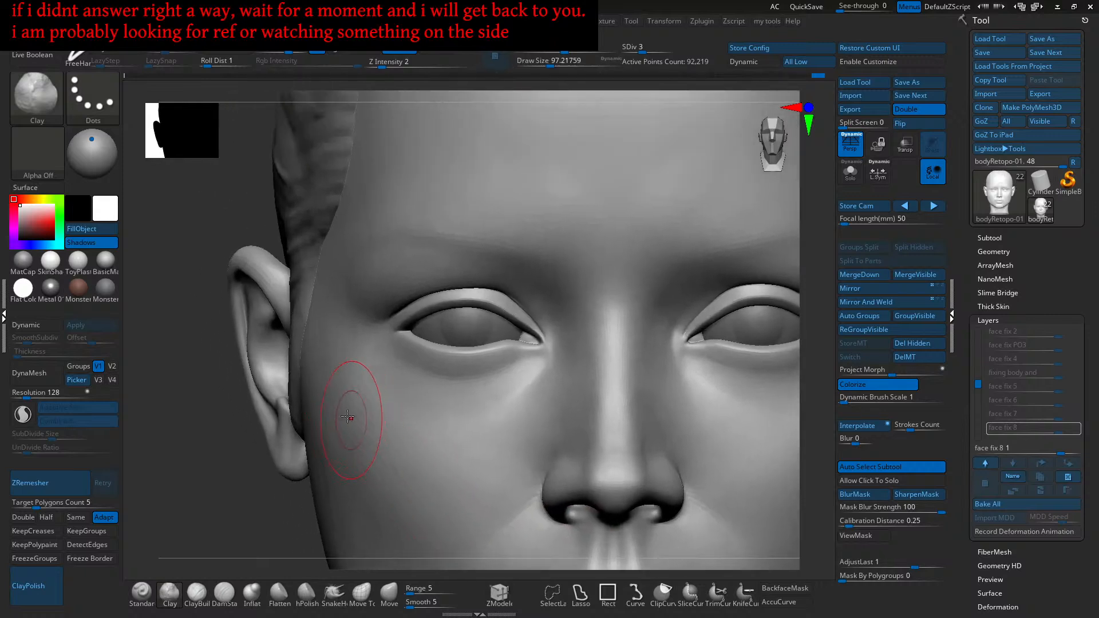
ctrl+right_drag(327, 342, 344, 393)
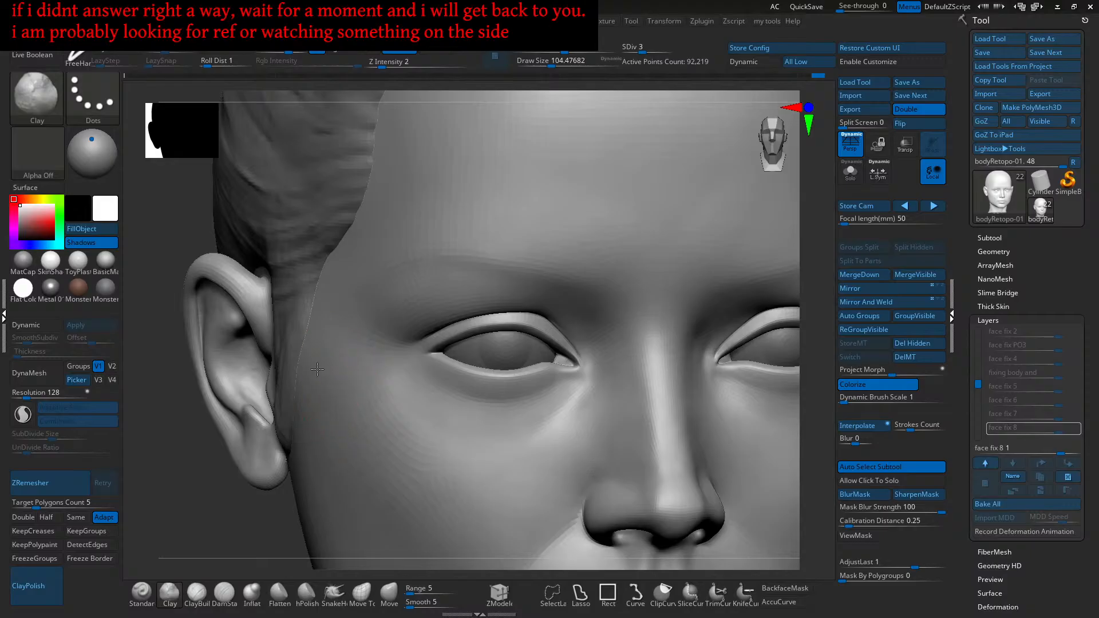
ctrl+right_drag(356, 372, 372, 398)
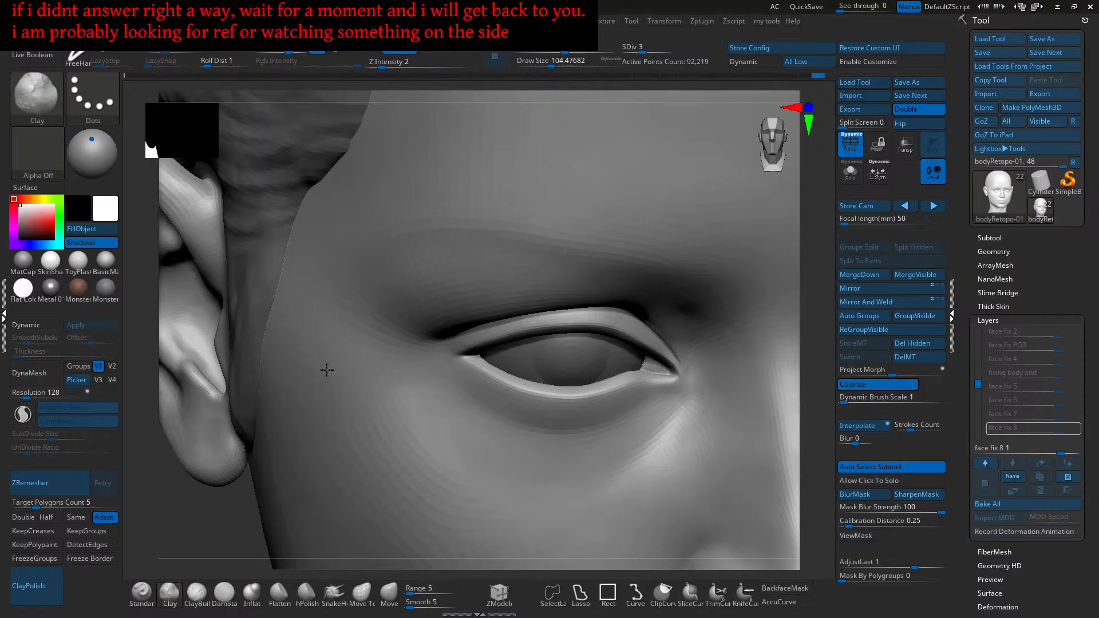
key(shift)
mouse_move(345, 387)
shift+mouse_down()
mouse_move(338, 402)
mouse_move(320, 389)
shift+mouse_up()
Step: Shape the cheekbone below the outer eye corner with Clay strokes at a draw size of about 97
key(f)
shift+right_drag(335, 494, 344, 466)
ctrl+right_drag(395, 389, 397, 415)
mouse_move(359, 351)
mouse_down()
mouse_move(377, 422)
mouse_move(401, 452)
mouse_up()
mouse_move(382, 430)
right_down()
mouse_move(400, 390)
mouse_move(438, 384)
mouse_move(395, 391)
mouse_move(419, 398)
mouse_move(437, 361)
right_up()
drag(437, 361, 383, 450)
ctrl+right_drag(424, 375, 449, 355)
drag(450, 352, 392, 375)
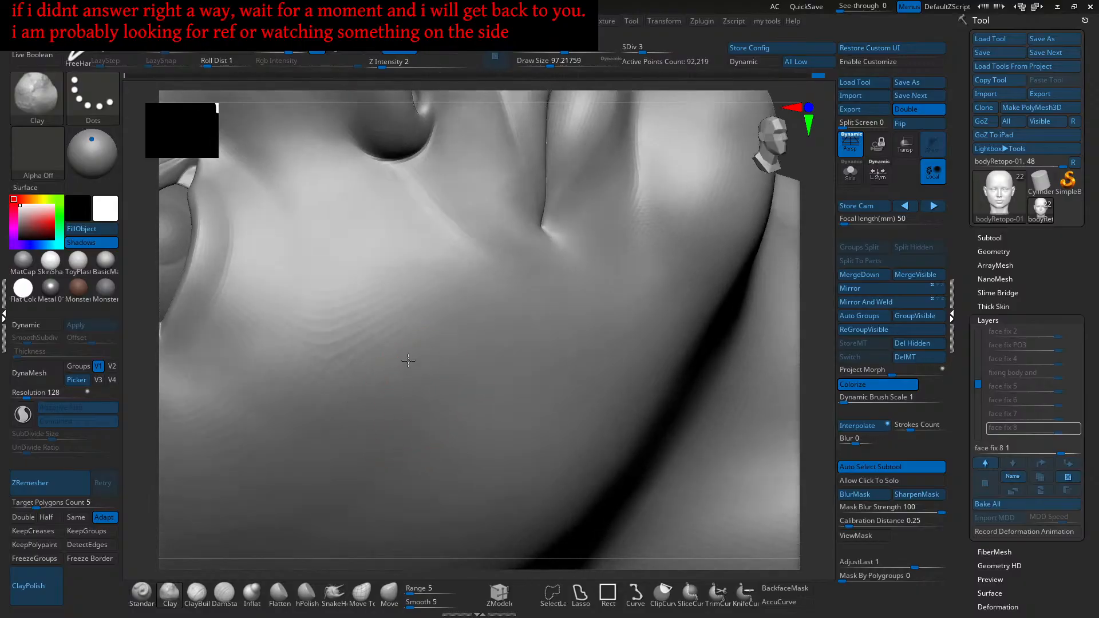
Step: Even out the cheek plane below the cheekbone from several angles with the Clay brush, and smooth the strokes
mouse_move(319, 358)
right_down()
mouse_move(400, 334)
mouse_move(363, 366)
right_up()
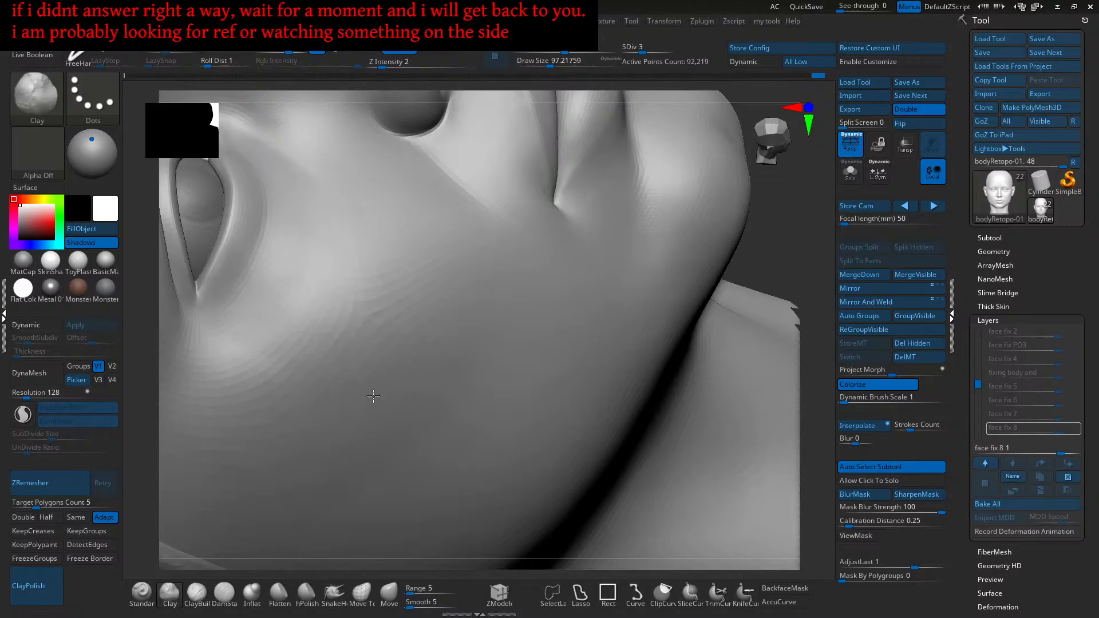
right_drag(441, 363, 355, 422)
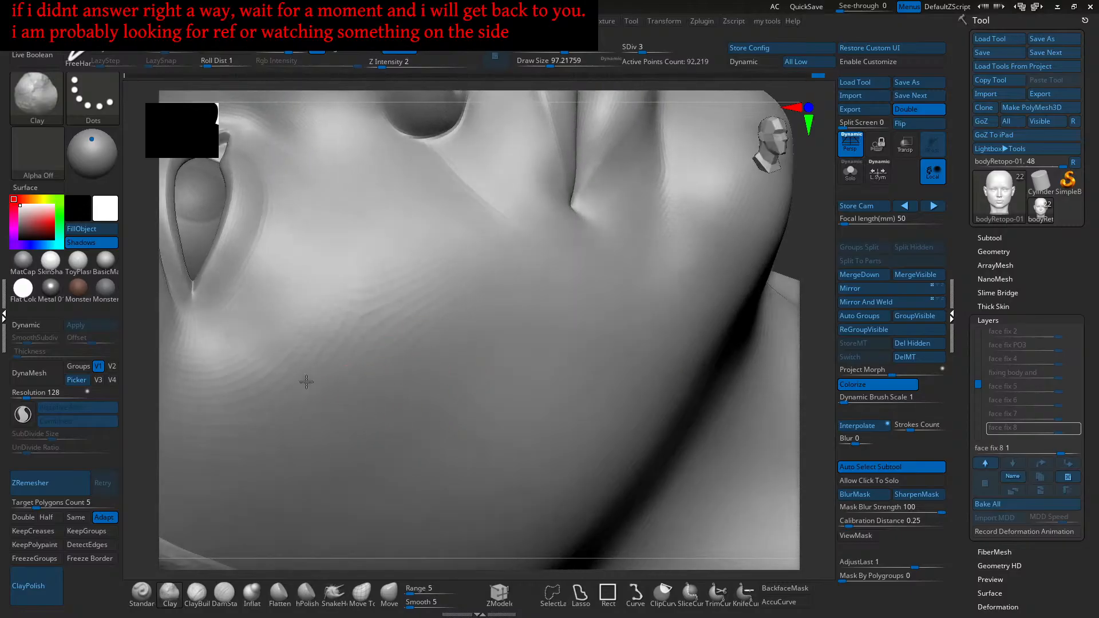
right_drag(422, 344, 364, 394)
mouse_move(363, 302)
right_down()
mouse_move(407, 338)
mouse_move(382, 359)
right_up()
mouse_move(403, 401)
right_down()
mouse_move(439, 304)
mouse_move(454, 363)
mouse_move(463, 334)
right_up()
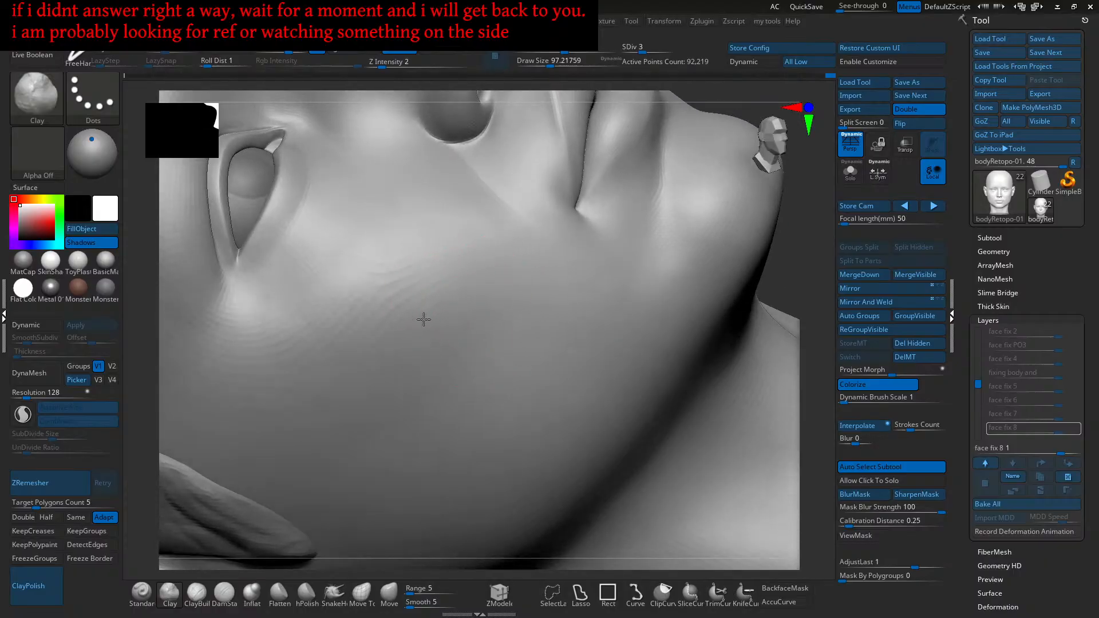
right_drag(315, 369, 437, 312)
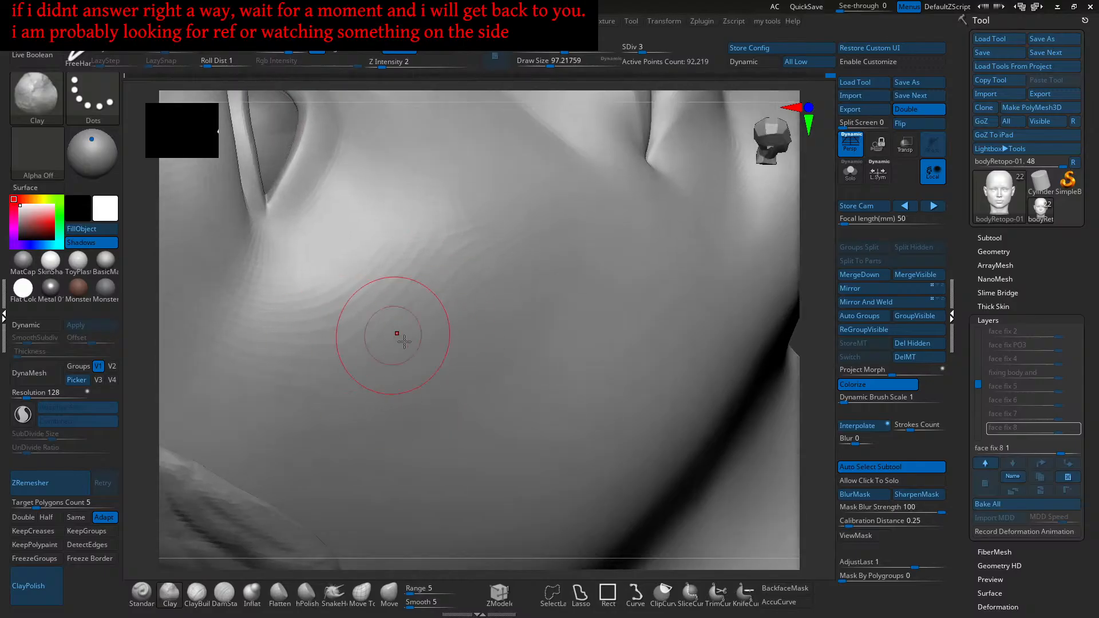
key(shift)
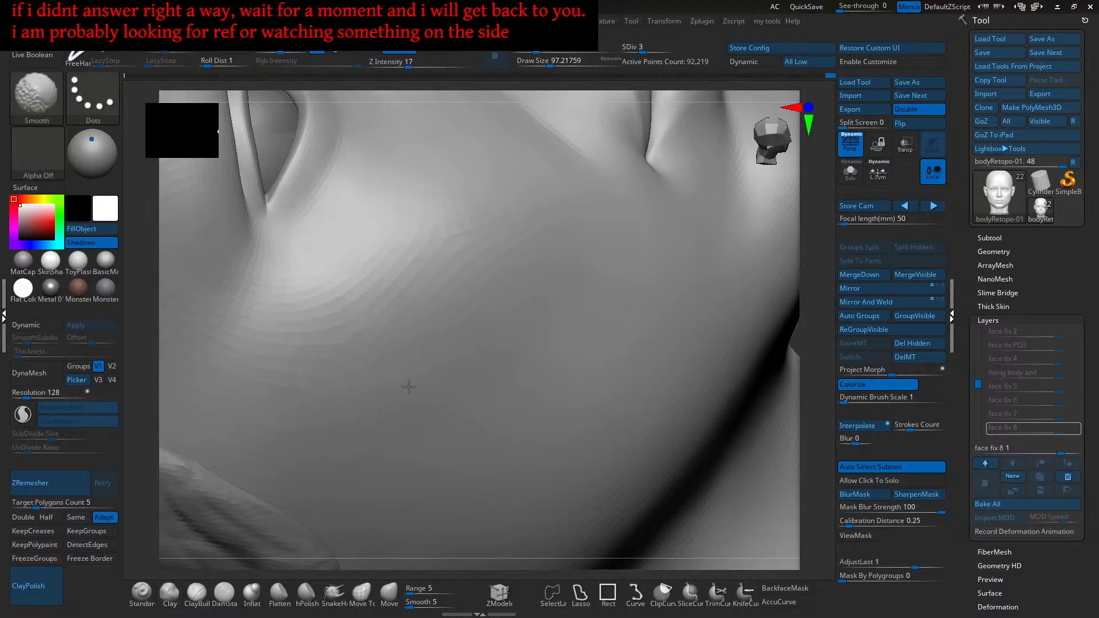
Step: Set the Clay brush's draw size to 112 for work on the outer edge of the lower cheek
key(f)
mouse_move(542, 321)
right_down()
mouse_move(454, 327)
mouse_move(503, 412)
mouse_move(390, 338)
mouse_move(432, 380)
mouse_move(405, 361)
mouse_move(414, 425)
right_up()
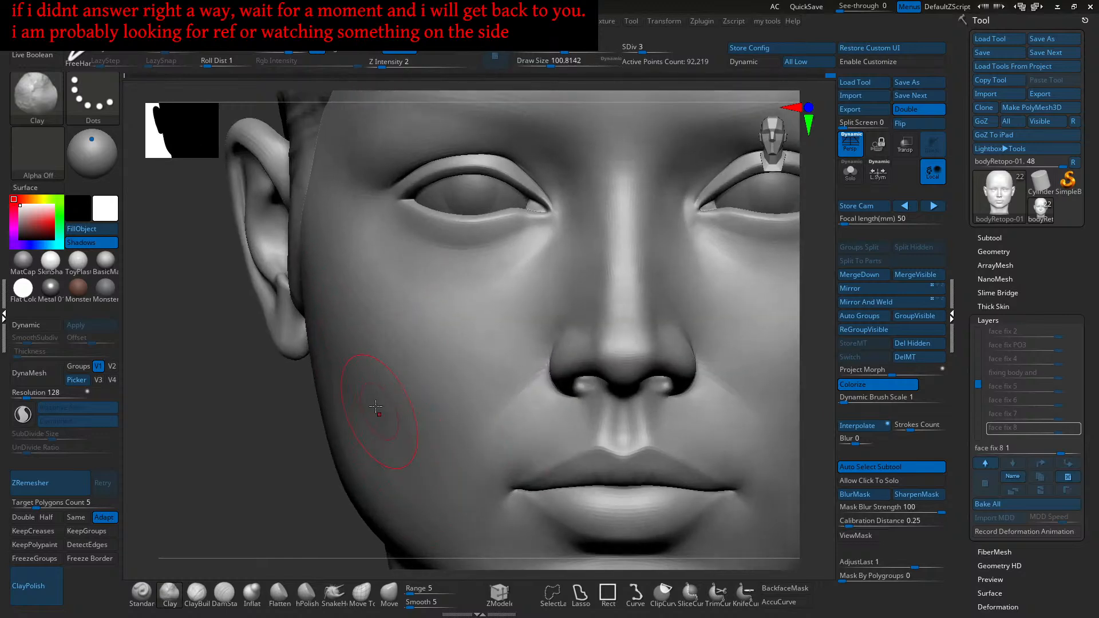
key(s)
alt+right_drag(414, 457, 384, 415)
click(406, 413)
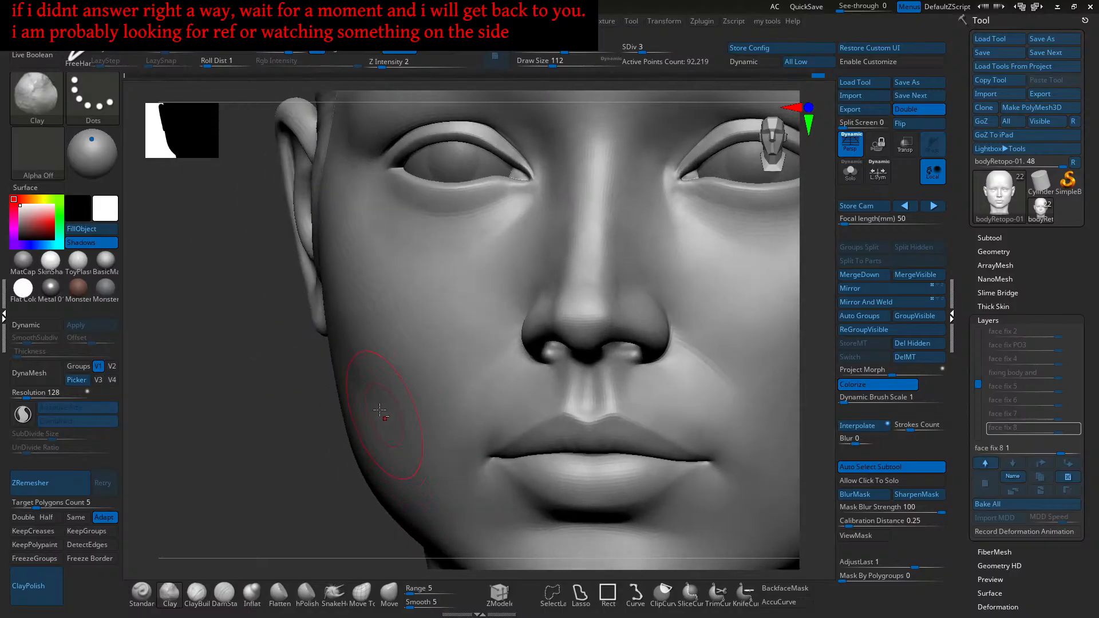
Step: Sculpt the cheek between the ear and mouth corner with Clay strokes at a draw size of about 108, and smooth it
key(f)
mouse_move(531, 492)
alt+right_down()
mouse_move(470, 449)
mouse_move(460, 454)
mouse_move(516, 441)
alt+right_up()
alt+right_drag(423, 395, 516, 409)
drag(519, 346, 461, 356)
drag(457, 358, 516, 329)
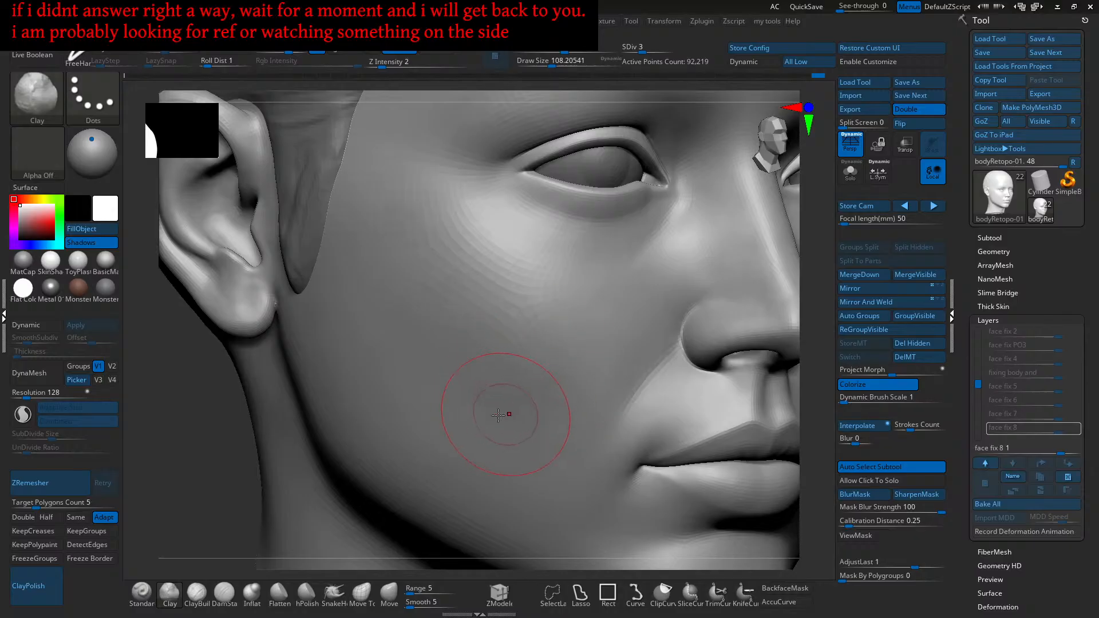
ctrl+right_drag(561, 351, 515, 392)
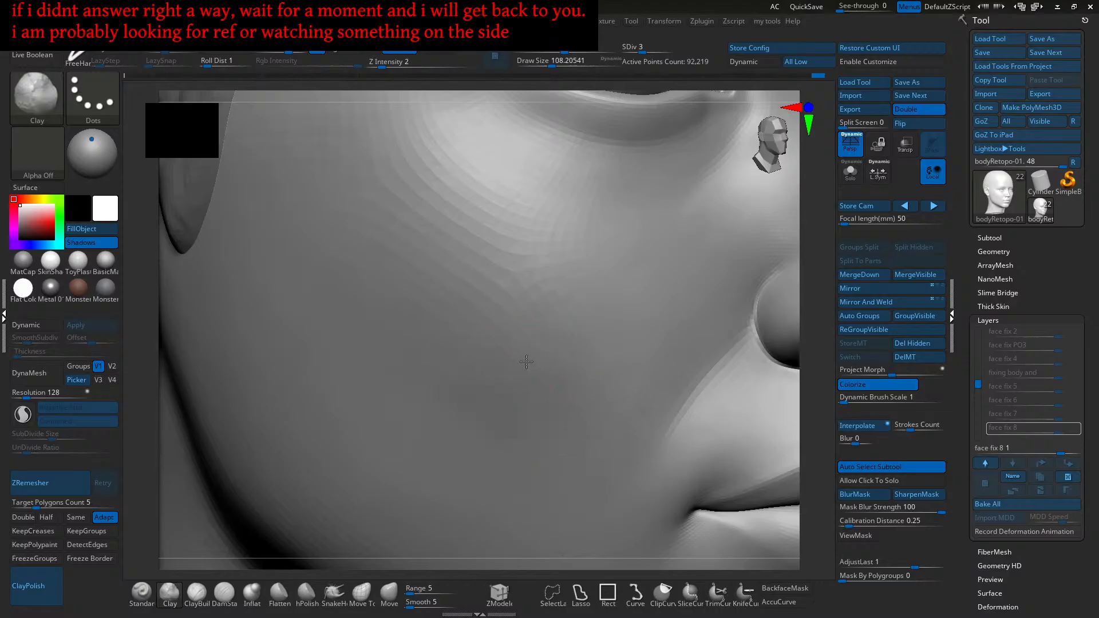
key(shift)
mouse_move(502, 368)
ctrl+right_down()
mouse_move(491, 436)
mouse_move(481, 409)
ctrl+right_up()
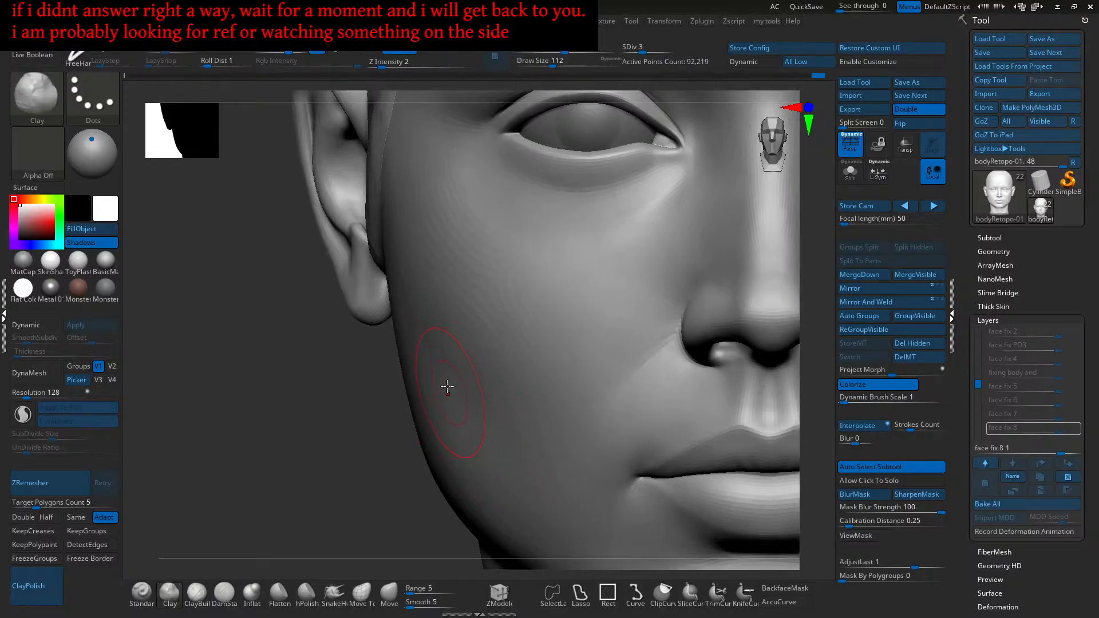
Step: Build up the jawline between the lower cheek and chin with the Clay brush at draw size 112
mouse_move(541, 530)
alt+right_down()
mouse_move(508, 449)
mouse_move(503, 380)
mouse_move(491, 392)
mouse_move(503, 418)
alt+right_up()
key(s)
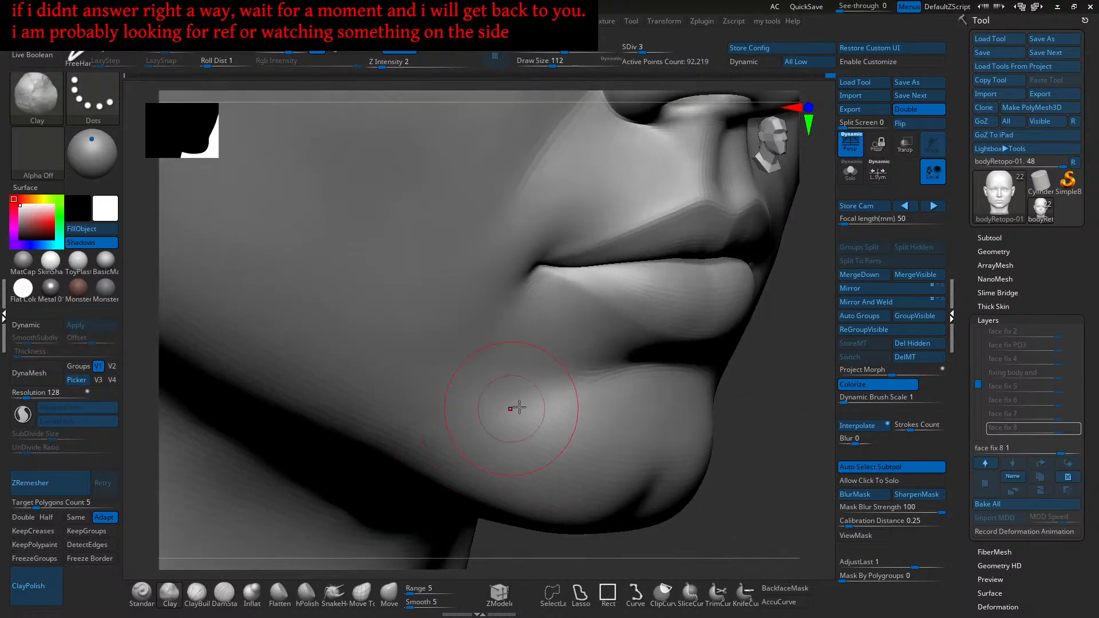
mouse_move(401, 452)
right_down()
mouse_move(479, 422)
mouse_move(490, 397)
mouse_move(454, 386)
mouse_move(471, 355)
right_up()
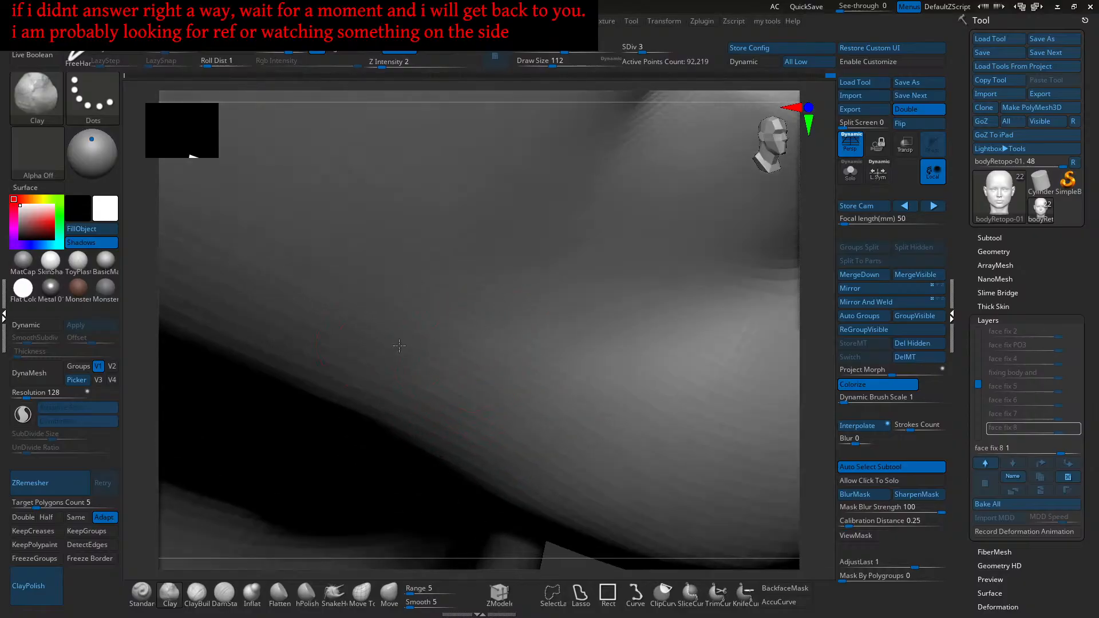
mouse_move(445, 381)
right_down()
mouse_move(471, 382)
mouse_move(459, 378)
right_up()
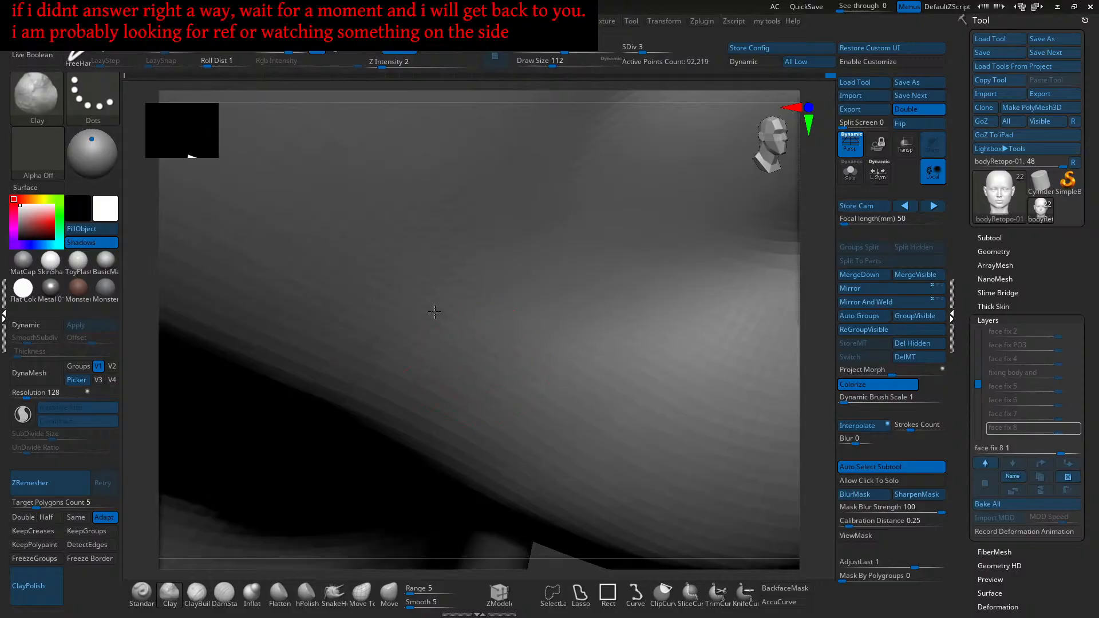
mouse_move(419, 336)
right_down()
mouse_move(429, 358)
mouse_move(420, 379)
right_up()
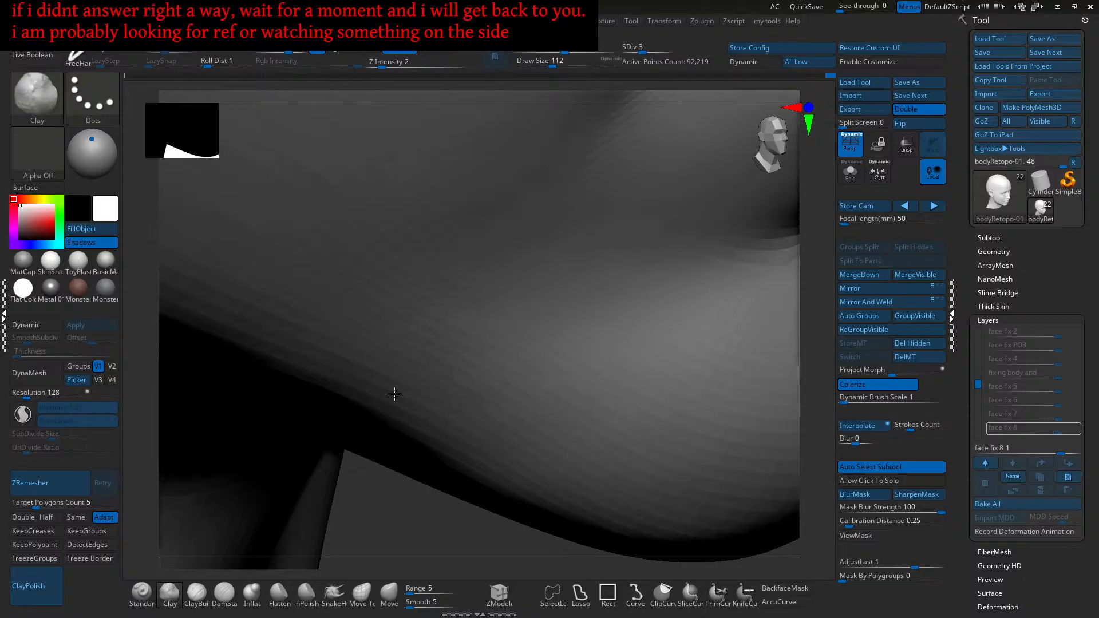
right_drag(446, 353, 527, 342)
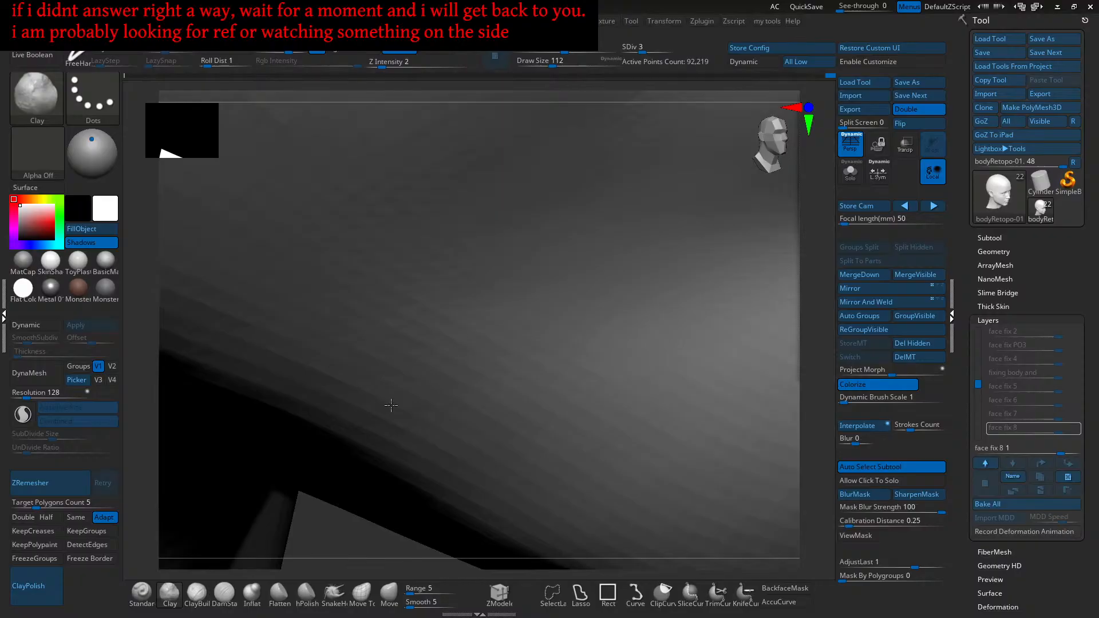
mouse_move(544, 366)
right_down()
mouse_move(546, 387)
mouse_move(560, 388)
right_up()
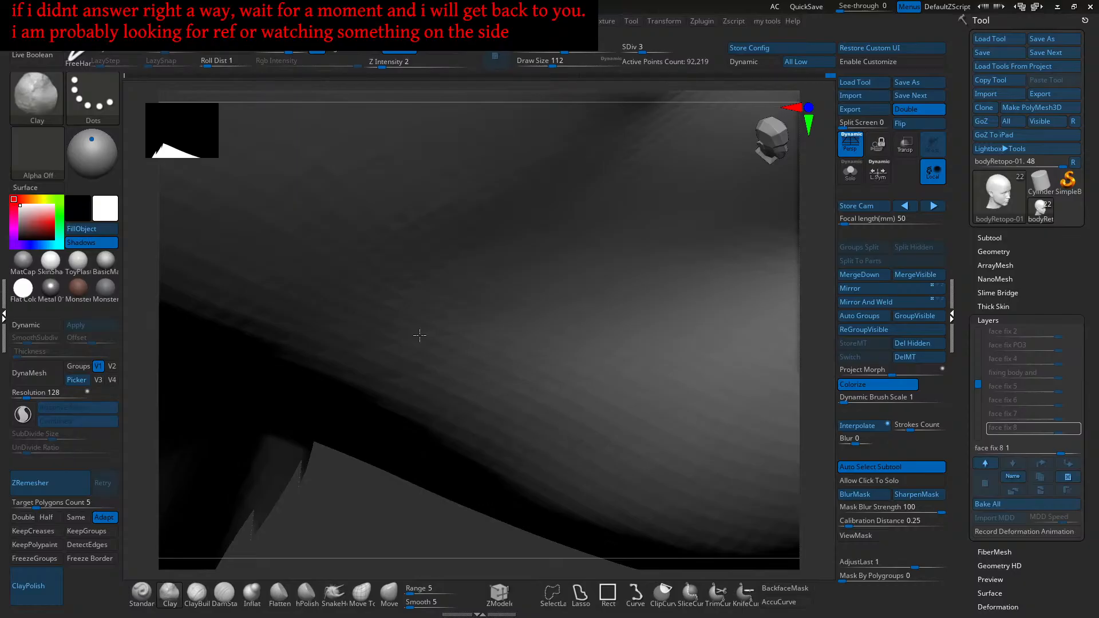
mouse_move(478, 342)
right_down()
mouse_move(449, 309)
mouse_move(500, 357)
right_up()
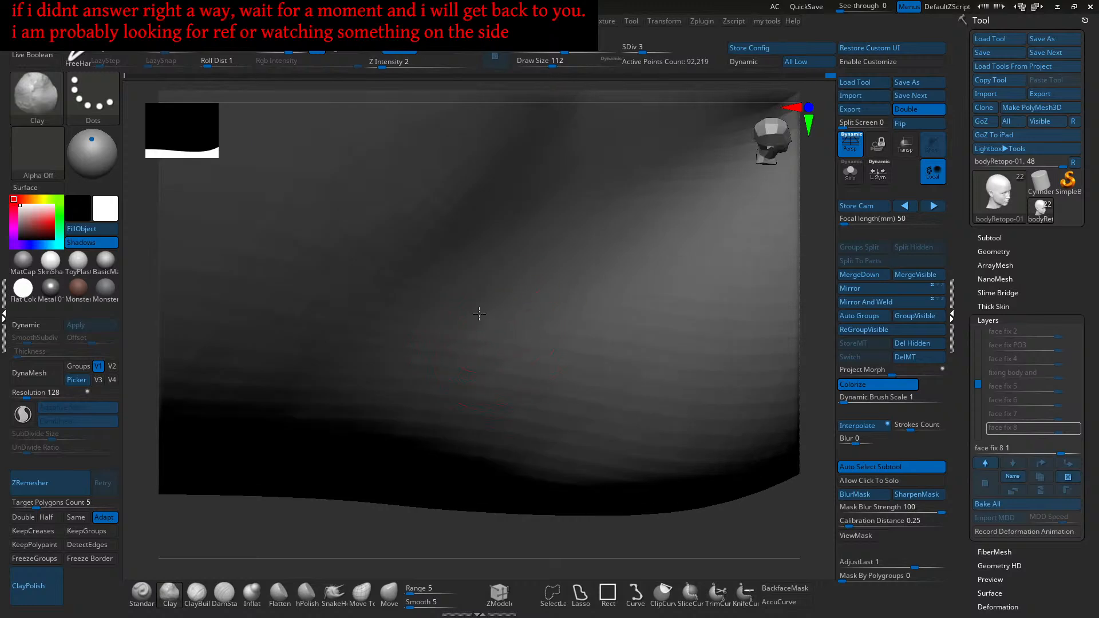
Step: Enlarge the Clay brush to a draw size of about 167, then blend and smooth the jaw surface beside the chin
mouse_move(374, 369)
right_down()
mouse_move(473, 363)
mouse_move(449, 375)
right_up()
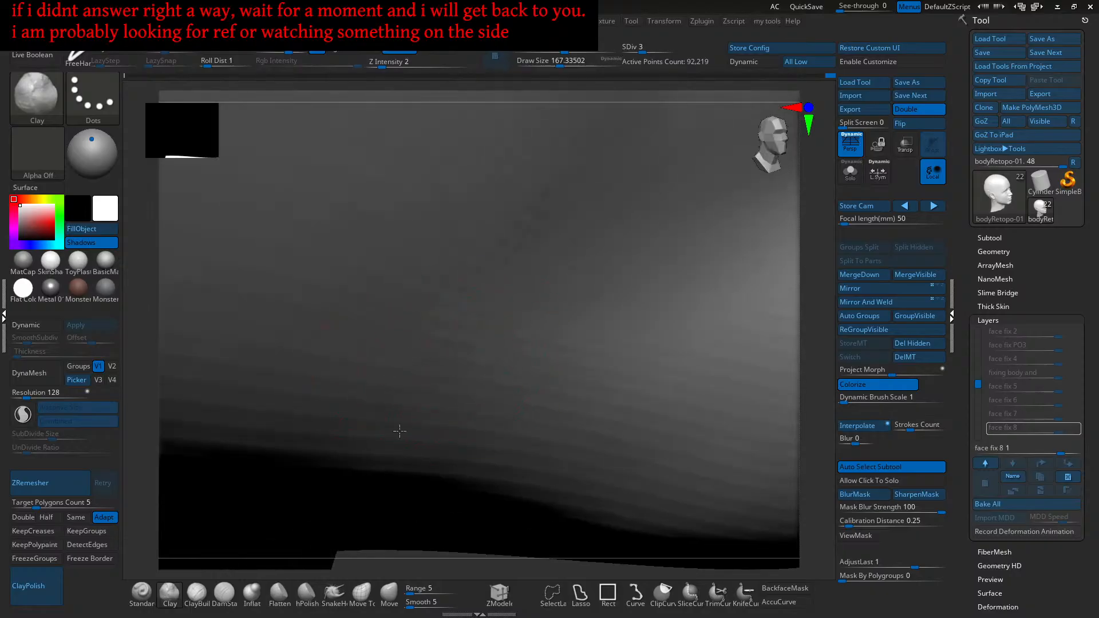
mouse_move(414, 324)
right_down()
mouse_move(454, 345)
mouse_move(406, 333)
right_up()
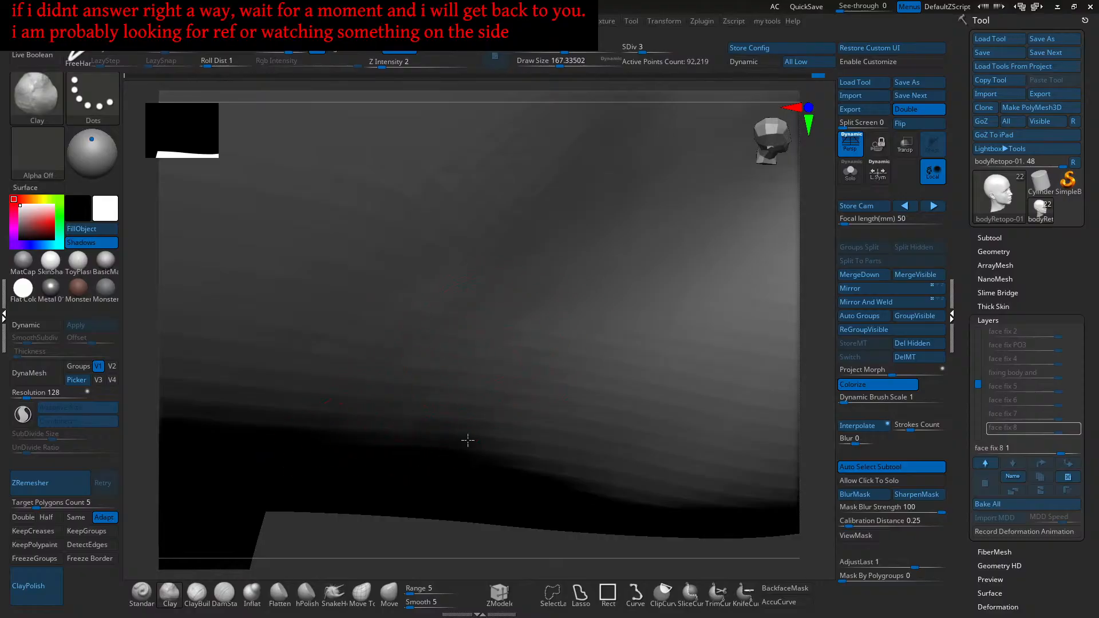
key(shift)
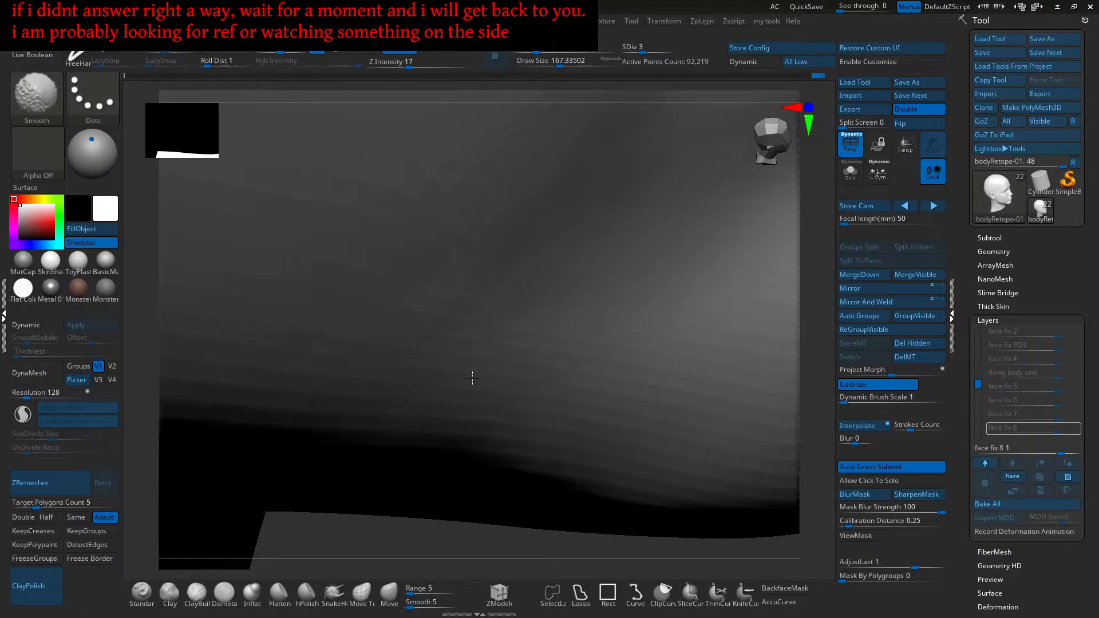
shift+drag(462, 384, 495, 420)
Step: Refine the lower edge of the jaw near the chin with the Clay brush at a draw size of about 140
right_drag(576, 451, 537, 379)
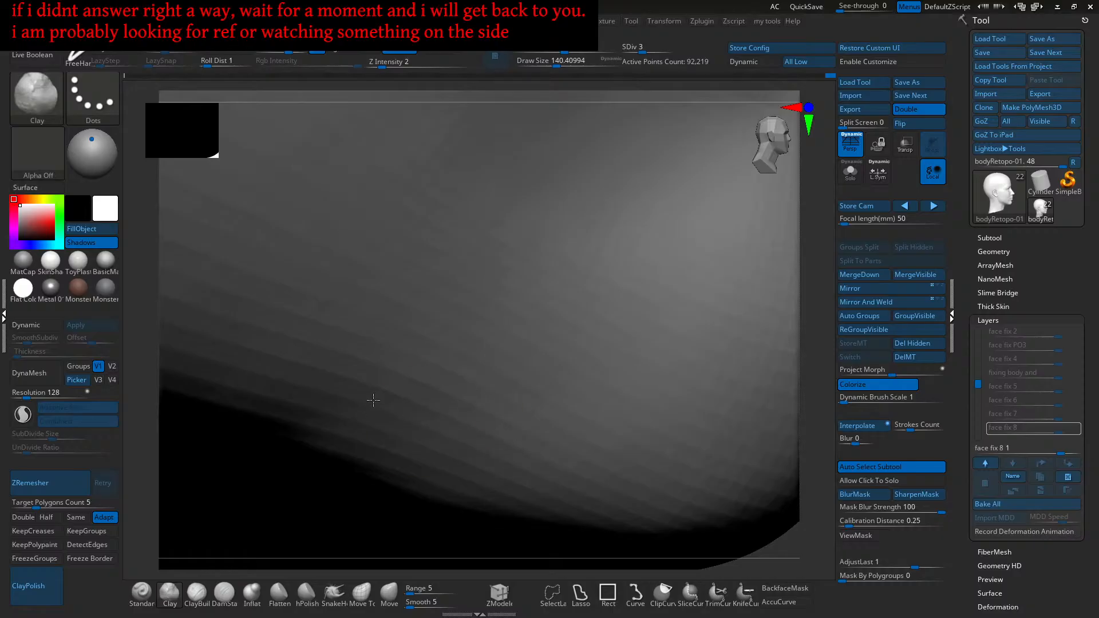
right_drag(392, 369, 433, 347)
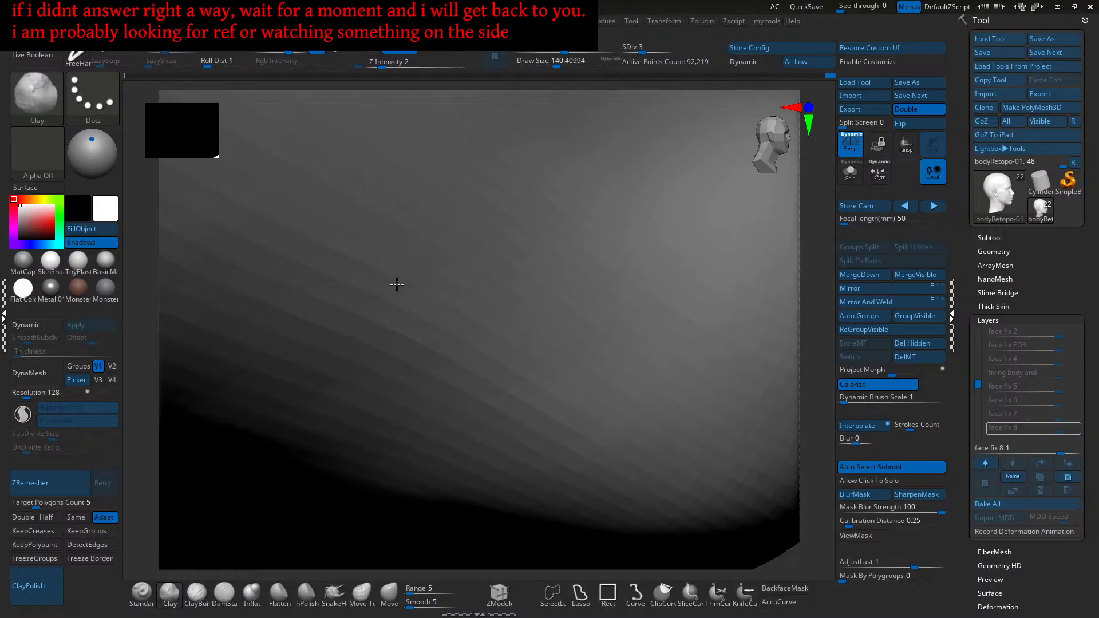
ctrl+right_drag(462, 317, 452, 258)
mouse_move(452, 343)
right_down()
mouse_move(459, 393)
mouse_move(437, 336)
mouse_move(471, 417)
mouse_move(498, 349)
right_up()
mouse_move(513, 449)
ctrl+right_down()
mouse_move(479, 434)
mouse_move(471, 452)
mouse_move(500, 422)
mouse_move(478, 429)
mouse_move(504, 431)
mouse_move(498, 424)
mouse_move(491, 444)
mouse_move(503, 451)
ctrl+right_up()
Step: Switch to the Move brush, set its draw size to about 202 and adjust the form under the jaw
click(389, 607)
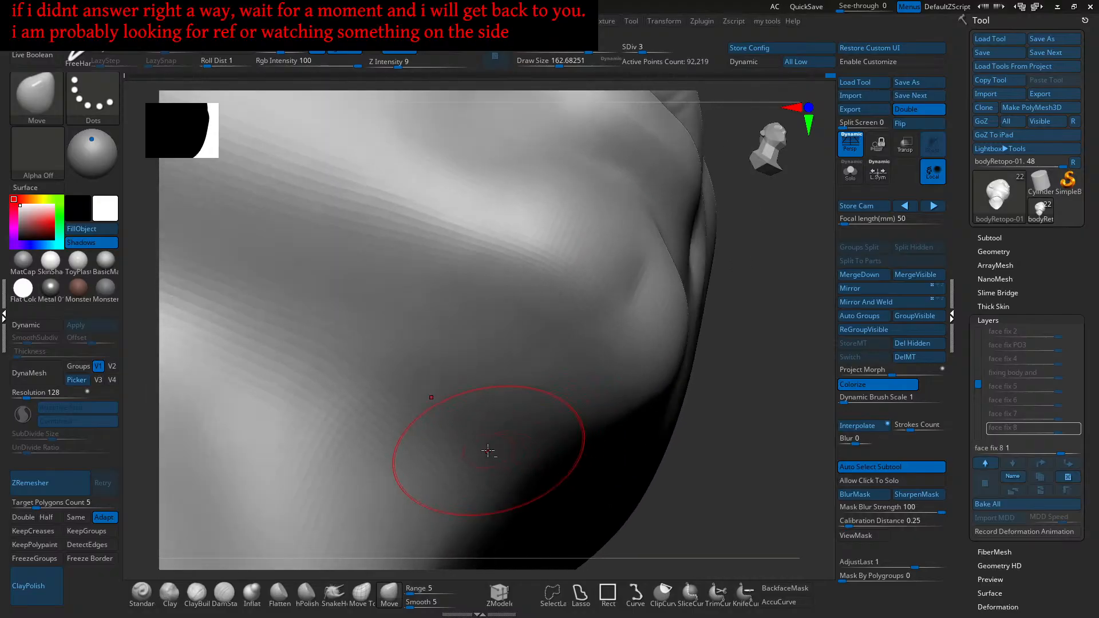
mouse_move(518, 445)
right_down()
mouse_move(503, 417)
mouse_move(571, 446)
mouse_move(595, 387)
mouse_move(550, 350)
mouse_move(574, 373)
right_up()
ctrl+right_drag(545, 335, 578, 373)
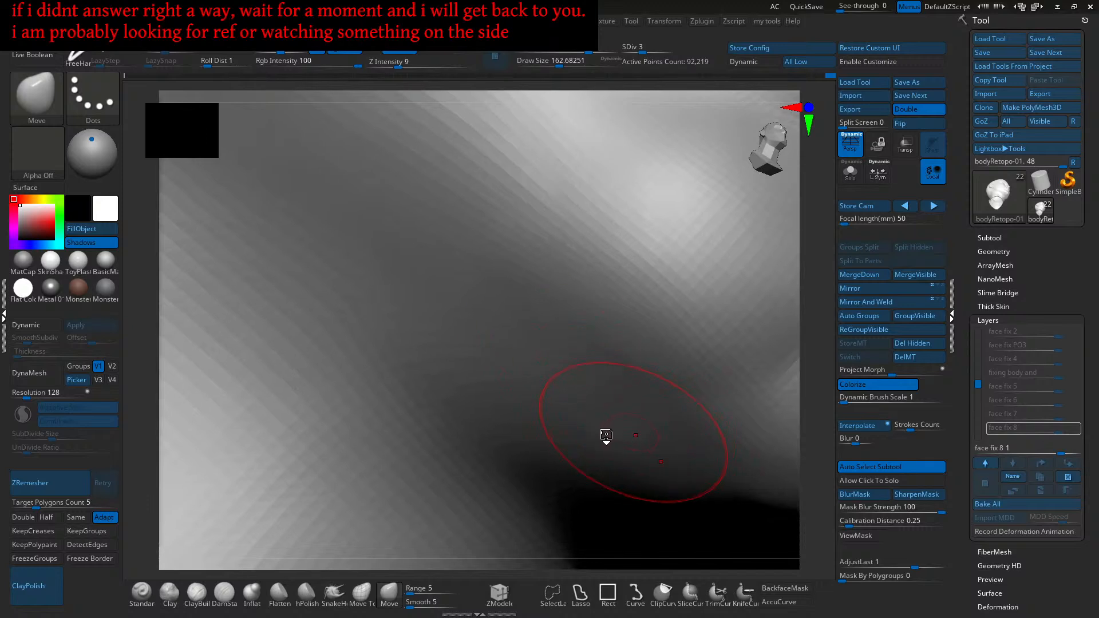
mouse_move(606, 434)
ctrl+right_down()
mouse_move(569, 400)
mouse_move(589, 399)
ctrl+right_up()
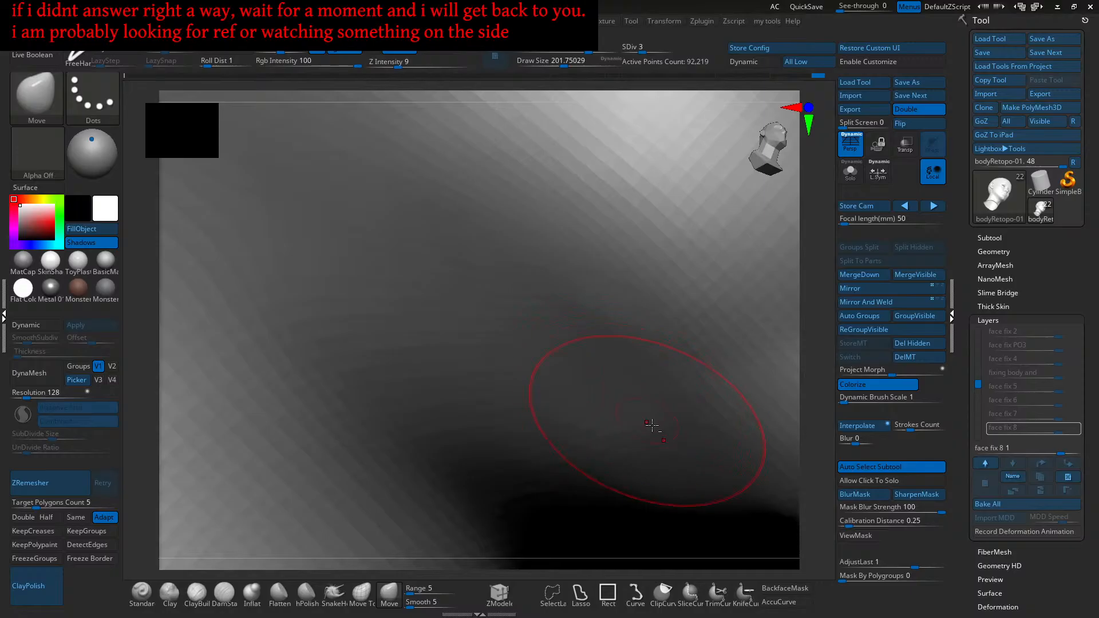
Step: Select the Standard brush and smooth the surface beneath the chin with the Smooth brush at a draw size of about 202
alt+right_drag(647, 421, 656, 418)
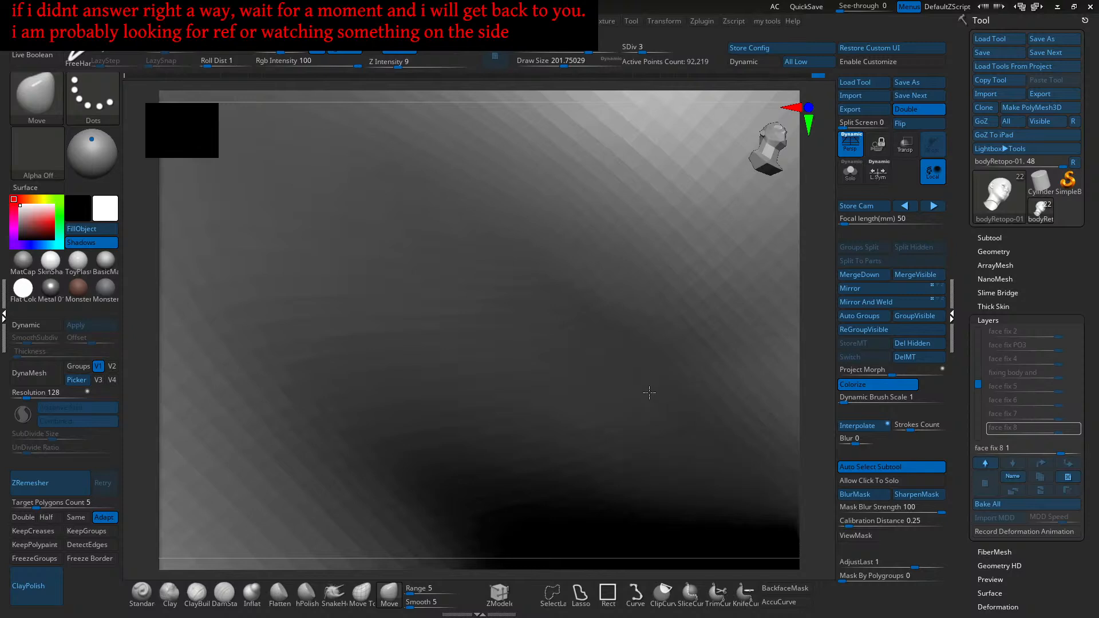
right_drag(637, 445, 385, 496)
click(147, 597)
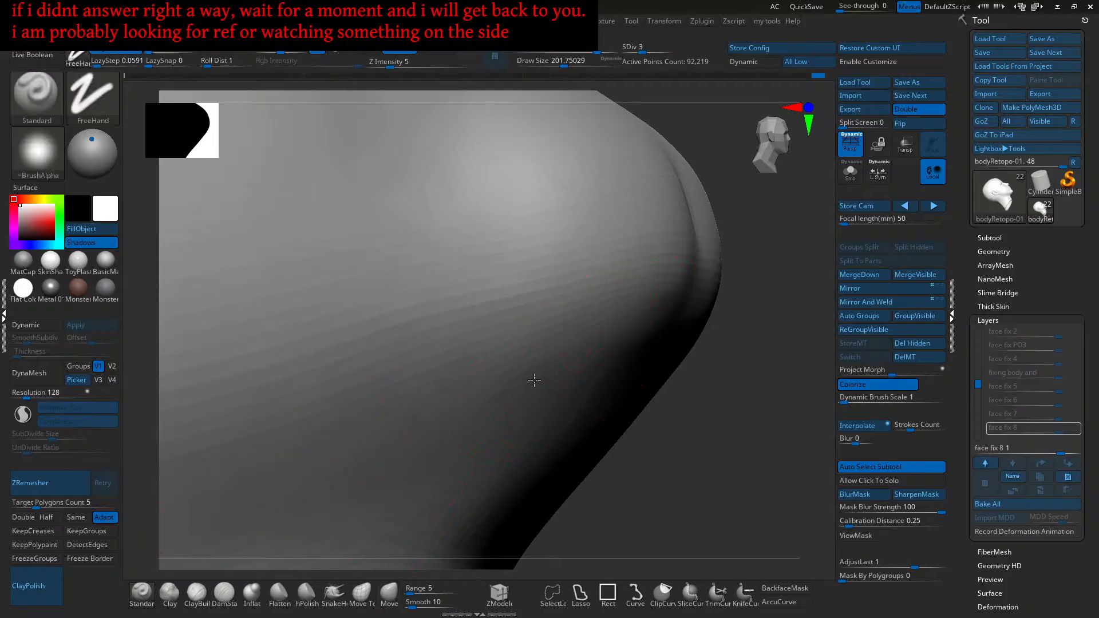
mouse_move(474, 453)
right_down()
mouse_move(441, 422)
mouse_move(458, 441)
mouse_move(465, 381)
mouse_move(485, 441)
mouse_move(551, 351)
right_up()
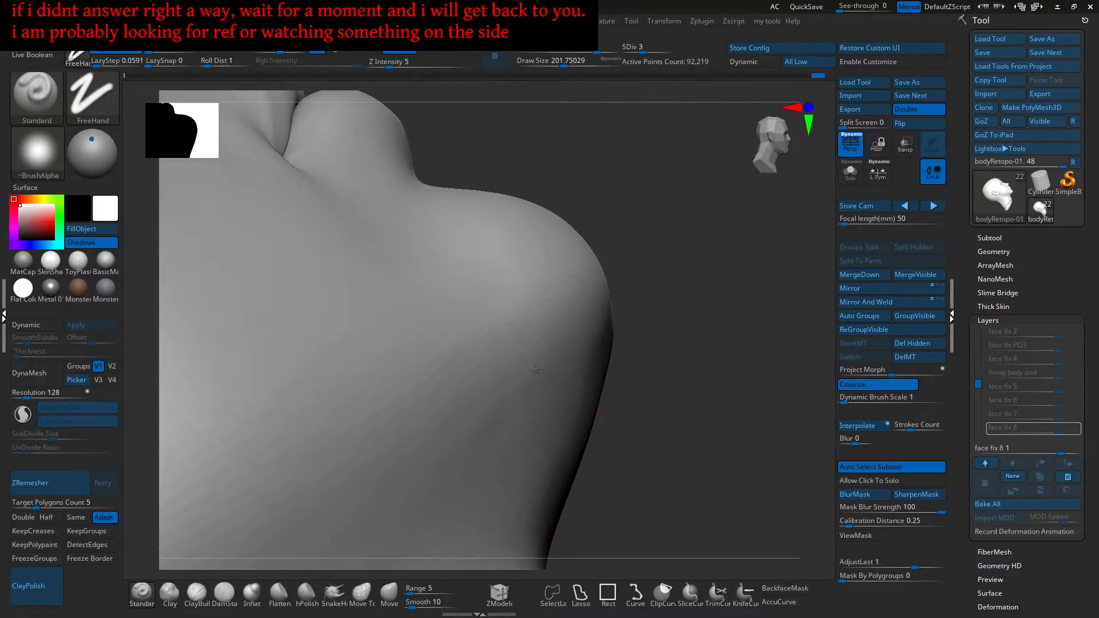
mouse_move(466, 404)
right_down()
mouse_move(505, 414)
mouse_move(535, 389)
right_up()
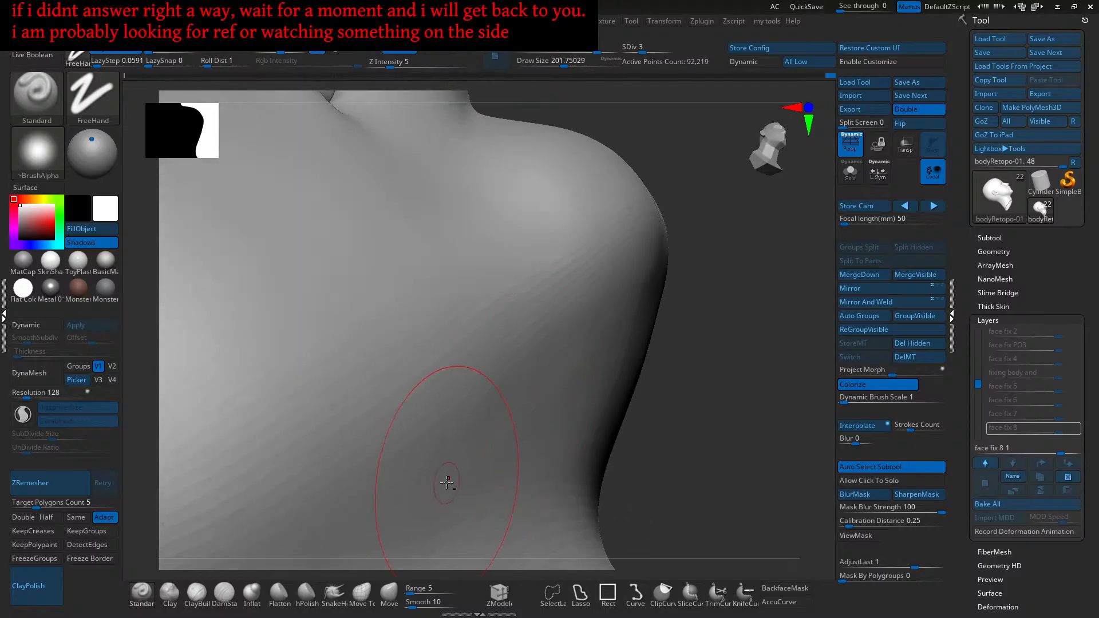
right_drag(599, 326, 571, 368)
right_drag(483, 454, 564, 380)
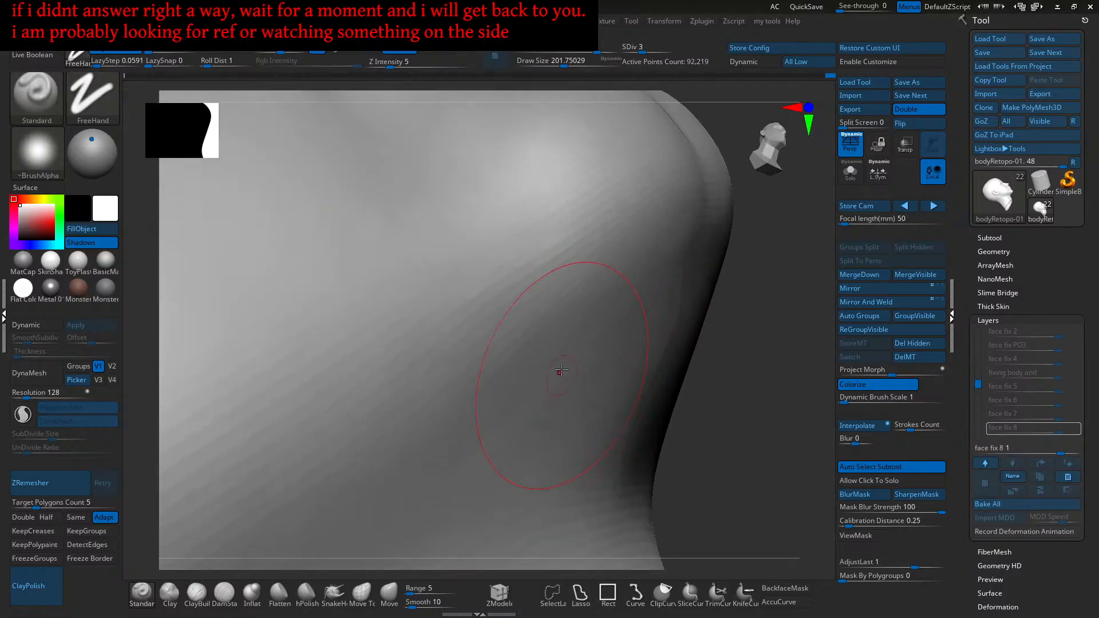
mouse_move(433, 468)
right_down()
mouse_move(527, 403)
mouse_move(567, 364)
mouse_move(571, 342)
mouse_move(581, 376)
right_up()
key(shift)
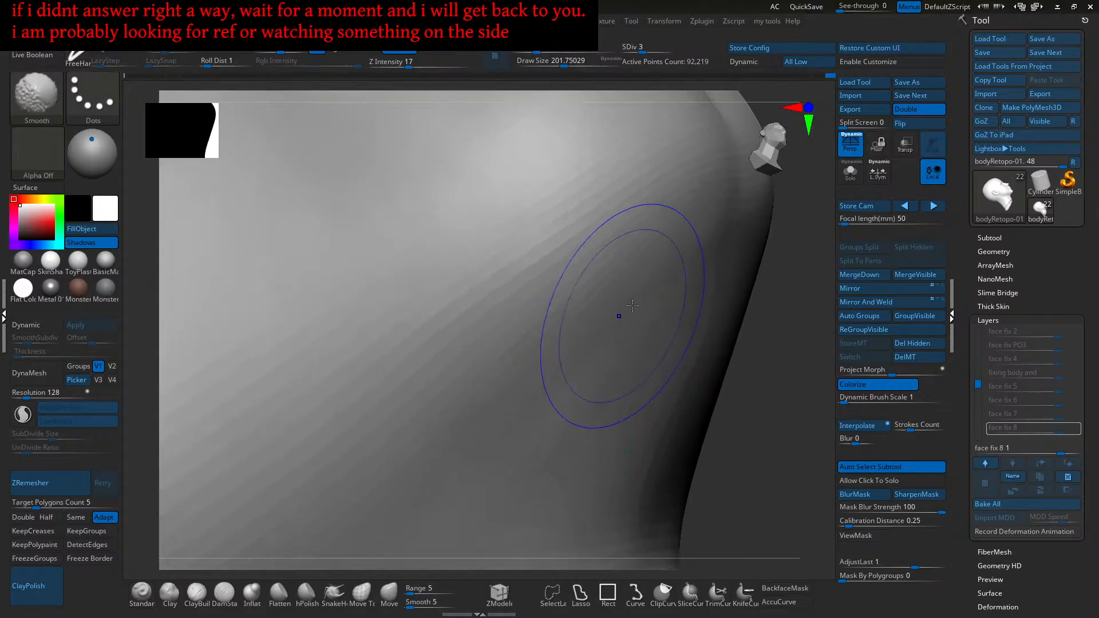
shift+drag(545, 416, 530, 437)
shift+drag(601, 365, 548, 384)
mouse_move(510, 436)
ctrl+right_down()
mouse_move(613, 351)
mouse_move(636, 392)
mouse_move(584, 399)
mouse_move(572, 447)
mouse_move(534, 439)
ctrl+right_up()
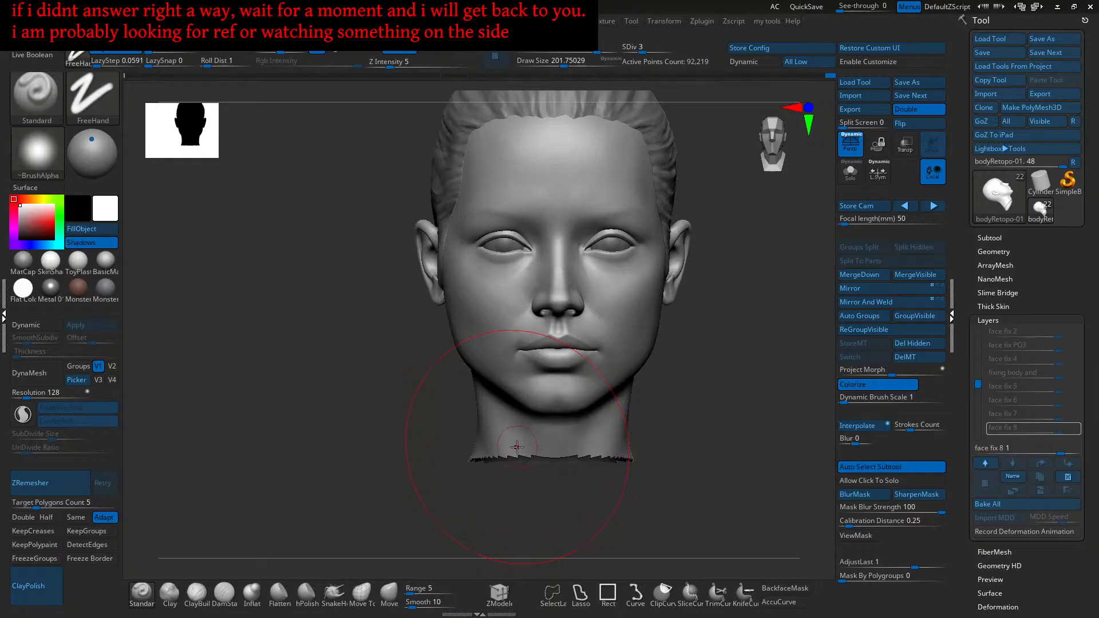
alt+right_drag(617, 373, 538, 466)
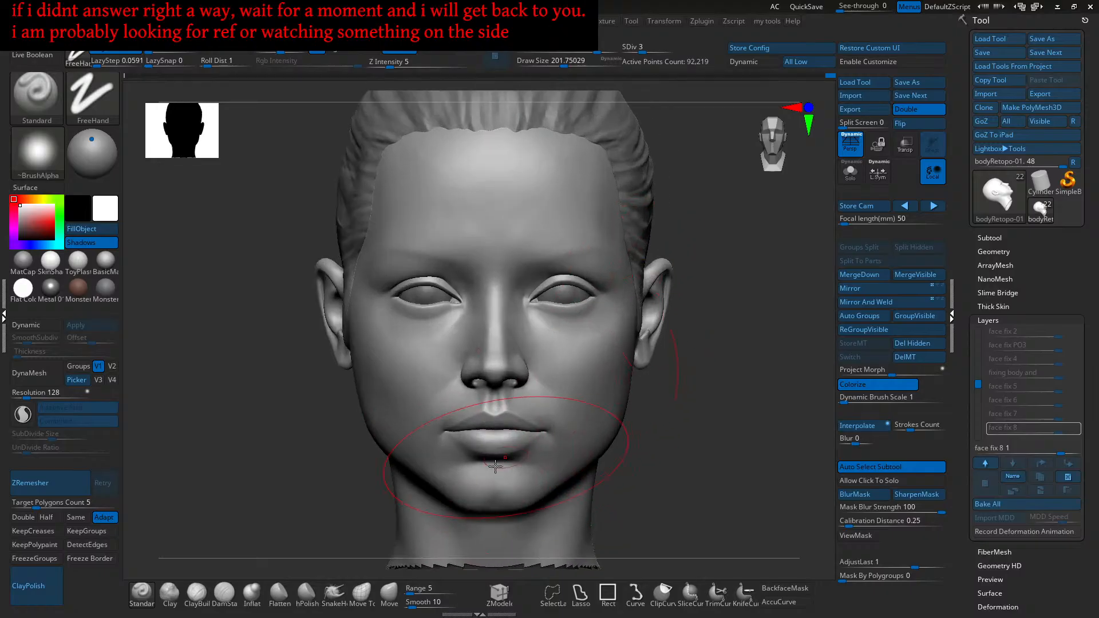
Step: Switch to the Move brush and set its draw size to about 187 for adjusting the face from the front
click(390, 594)
drag(585, 356, 583, 357)
alt+right_drag(583, 358, 593, 396)
ctrl+right_drag(593, 395, 590, 423)
key(s)
drag(590, 333, 559, 321)
key(s)
key(s)
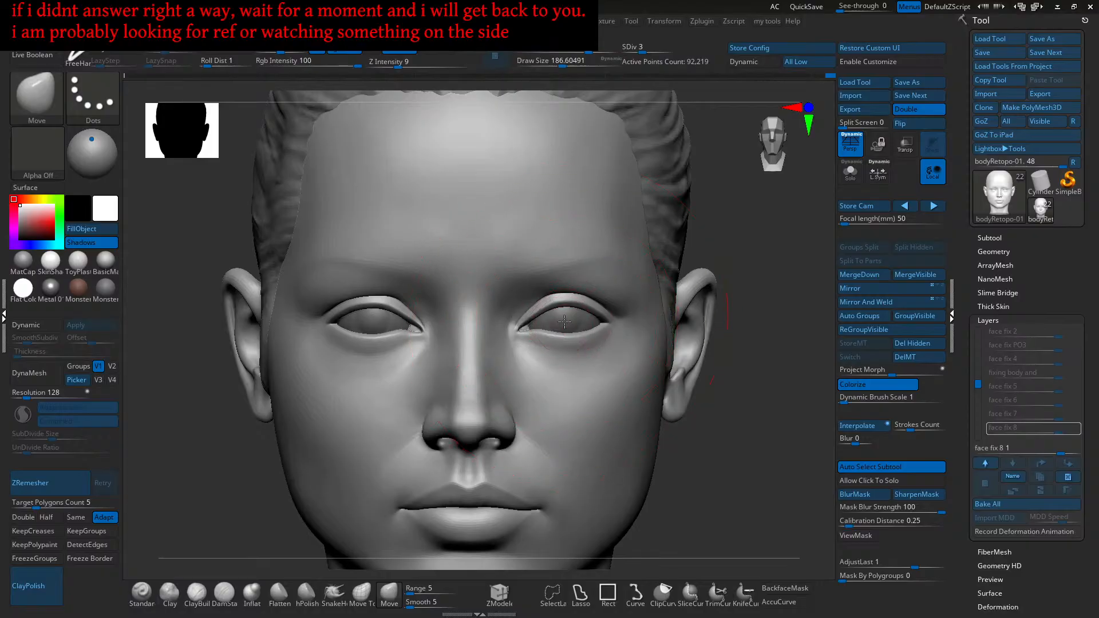
Step: Try raising one eye's upper lid and brow area with the Move brush at a draw size of about 187, and undo it
drag(575, 232, 578, 221)
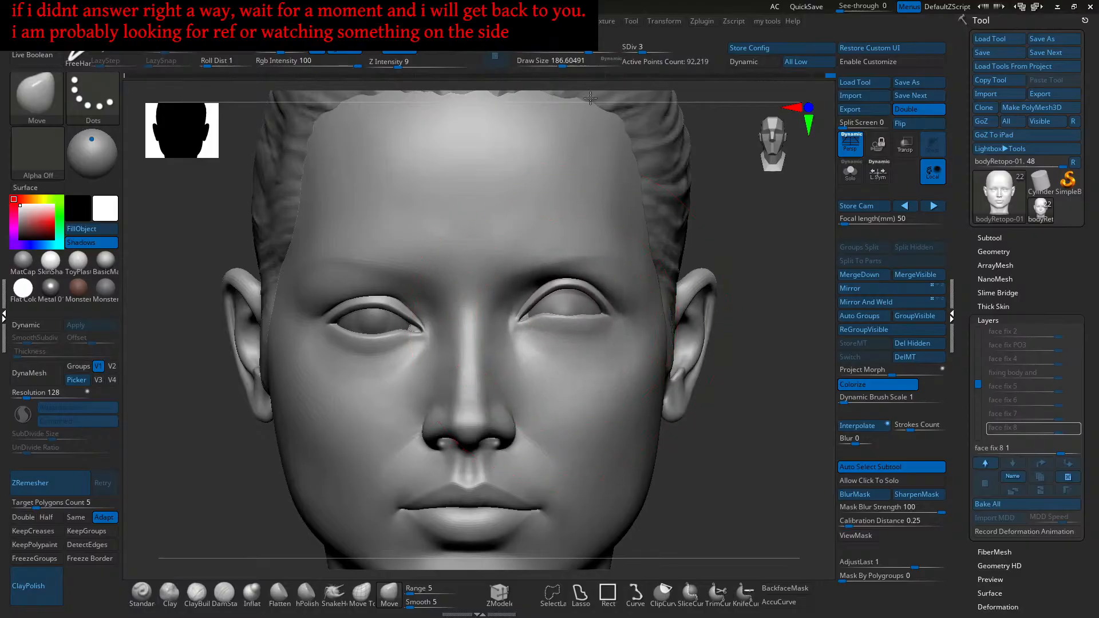
key(ctrl+z)
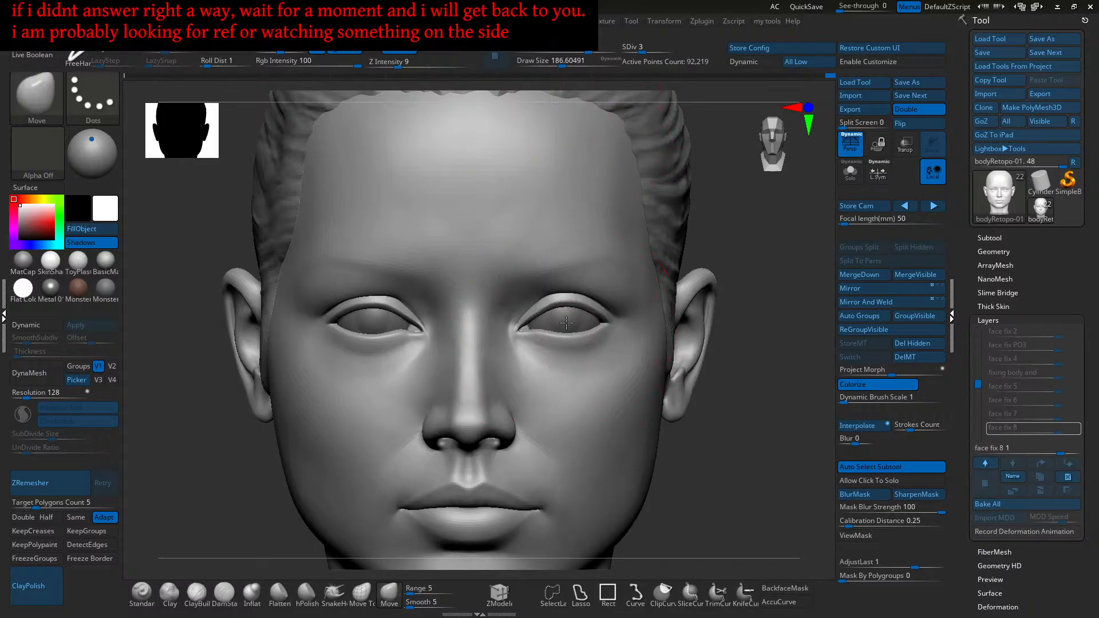
ctrl+right_drag(530, 315, 537, 347)
key(s)
drag(538, 347, 525, 347)
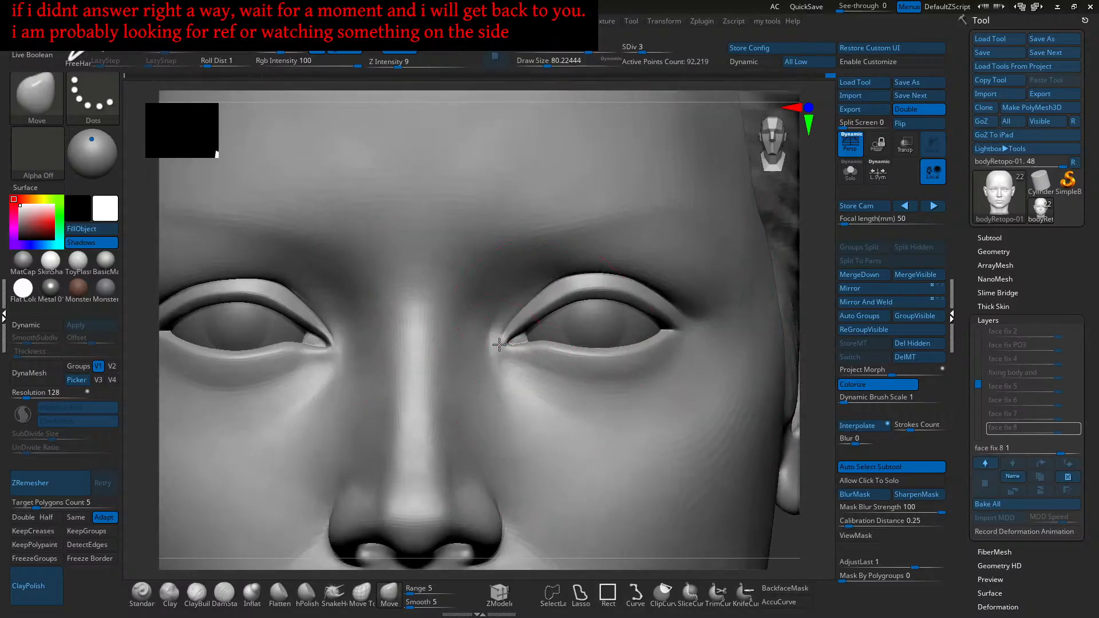
key(ctrl+z)
Step: Try a Move brush draw size of about 62 at the eye and about 145 for the whole face
ctrl+right_drag(526, 339, 549, 297)
mouse_move(606, 350)
alt+right_down()
mouse_move(584, 346)
mouse_move(575, 375)
alt+right_up()
key(s)
drag(574, 364, 570, 363)
right_drag(560, 350, 575, 346)
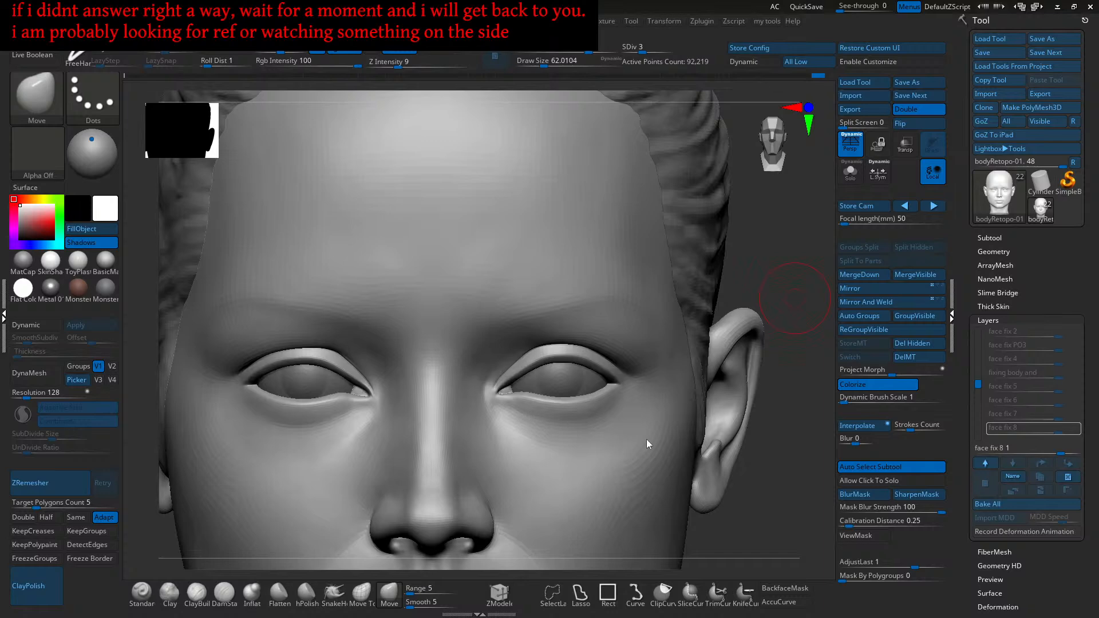
mouse_move(639, 430)
ctrl+right_down()
mouse_move(624, 414)
mouse_move(633, 409)
mouse_move(620, 368)
mouse_move(601, 364)
mouse_move(605, 399)
mouse_move(589, 412)
mouse_move(589, 442)
mouse_move(615, 434)
mouse_move(616, 444)
mouse_move(605, 444)
mouse_move(627, 438)
mouse_move(614, 418)
mouse_move(623, 438)
mouse_move(659, 414)
mouse_move(644, 437)
ctrl+right_up()
key(bracketright)
key(bracketright)
key(bracketright)
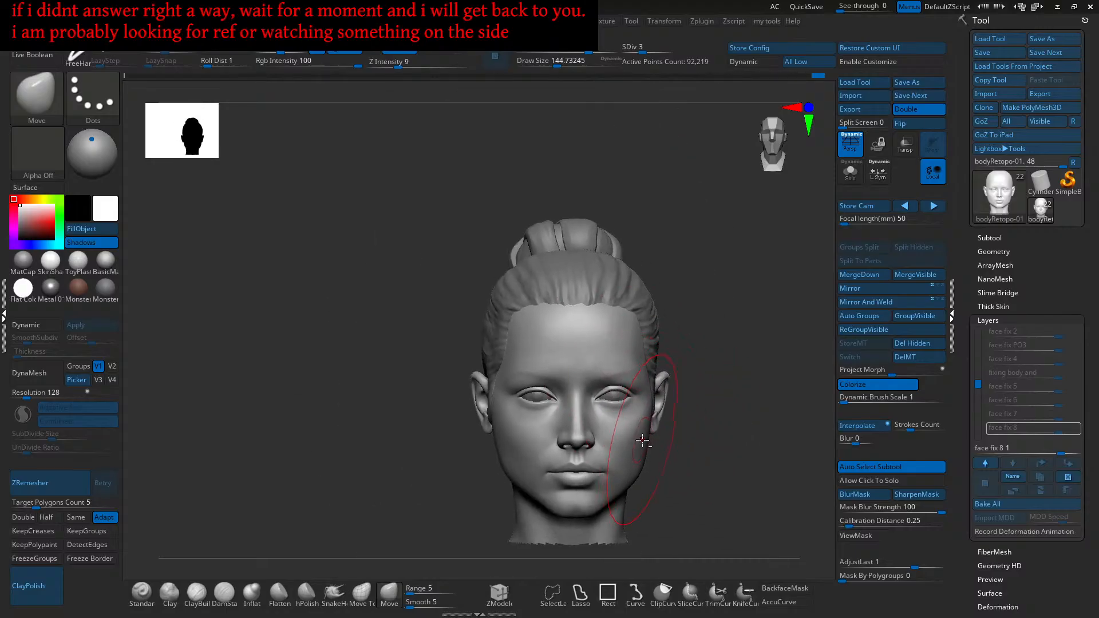
Step: Reduce the Move brush's draw size to about 59 and hide the lower lip's polygroup to expose the upper lip's edge
mouse_move(588, 500)
alt+right_down()
mouse_move(598, 449)
mouse_move(641, 400)
mouse_move(638, 422)
mouse_move(651, 425)
mouse_move(625, 407)
mouse_move(637, 412)
alt+right_up()
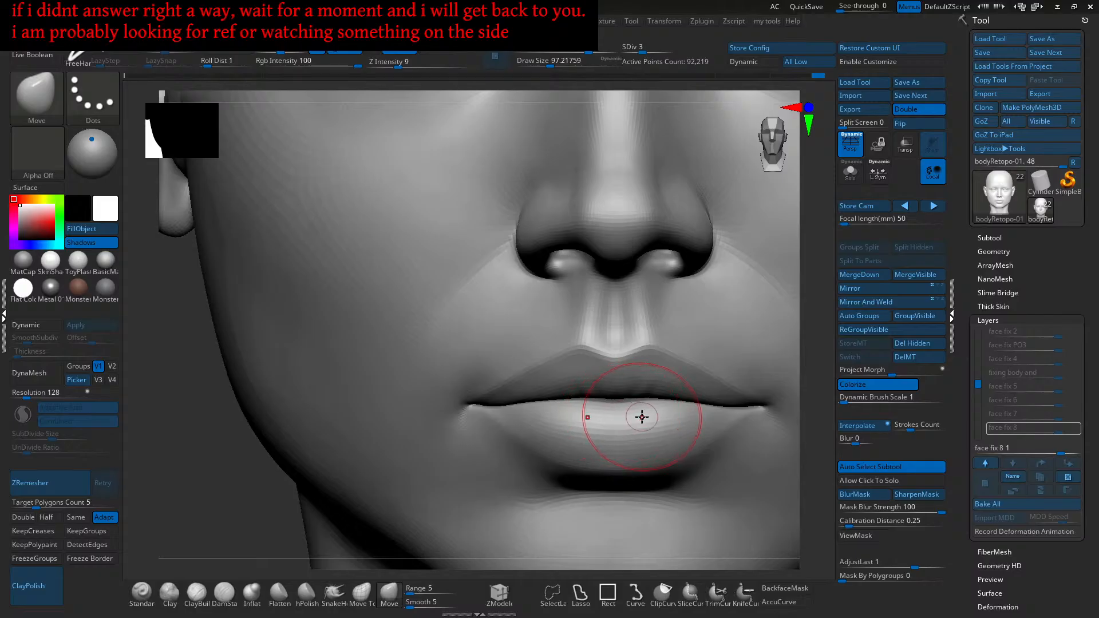
alt+right_drag(584, 405, 611, 400)
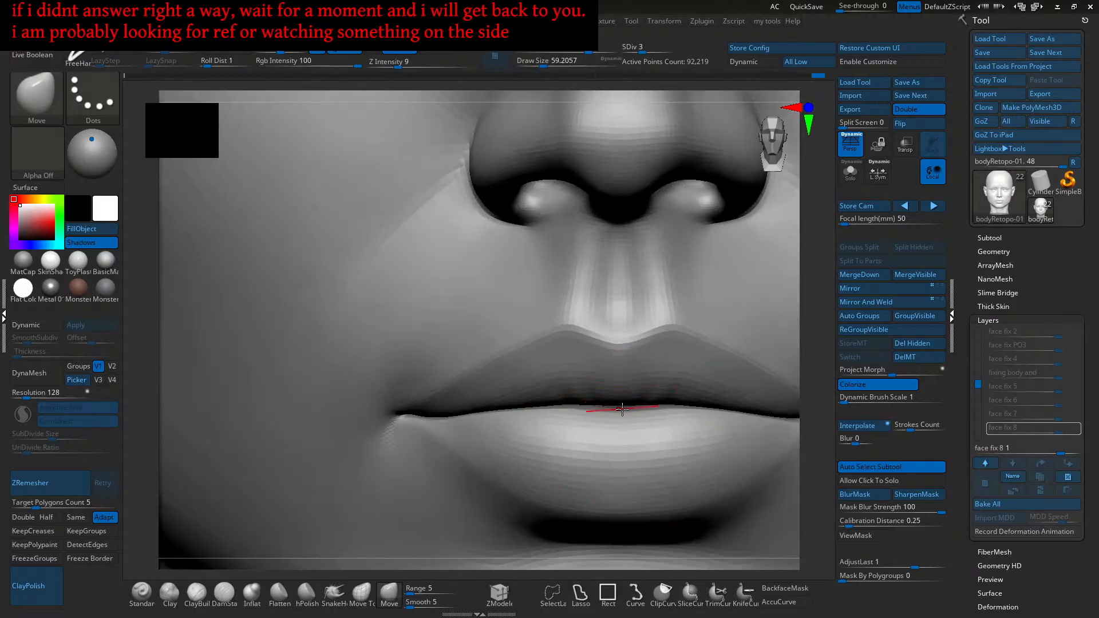
ctrl+alt+shift+click(622, 408)
alt+right_drag(648, 456, 533, 465)
key(ctrl+z)
ctrl+alt+shift+click(627, 474)
alt+right_drag(625, 458, 654, 427)
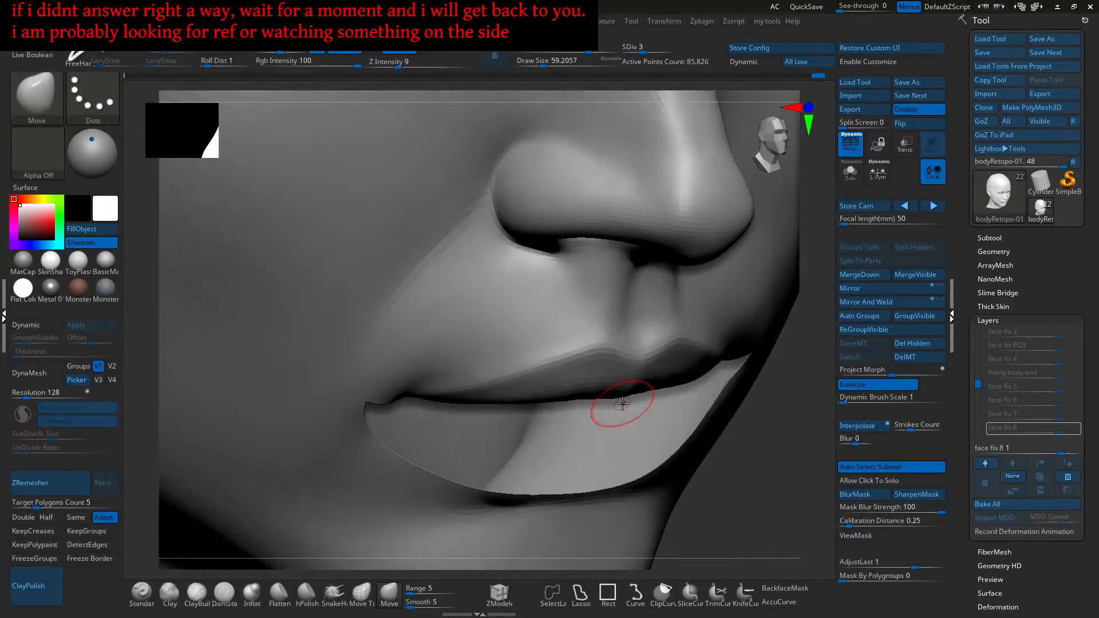
Step: Set the Move brush's draw size to about 74 at the upper lip and restore the visibility of the whole mesh
mouse_move(620, 391)
right_down()
mouse_move(613, 361)
mouse_move(646, 367)
mouse_move(637, 403)
right_up()
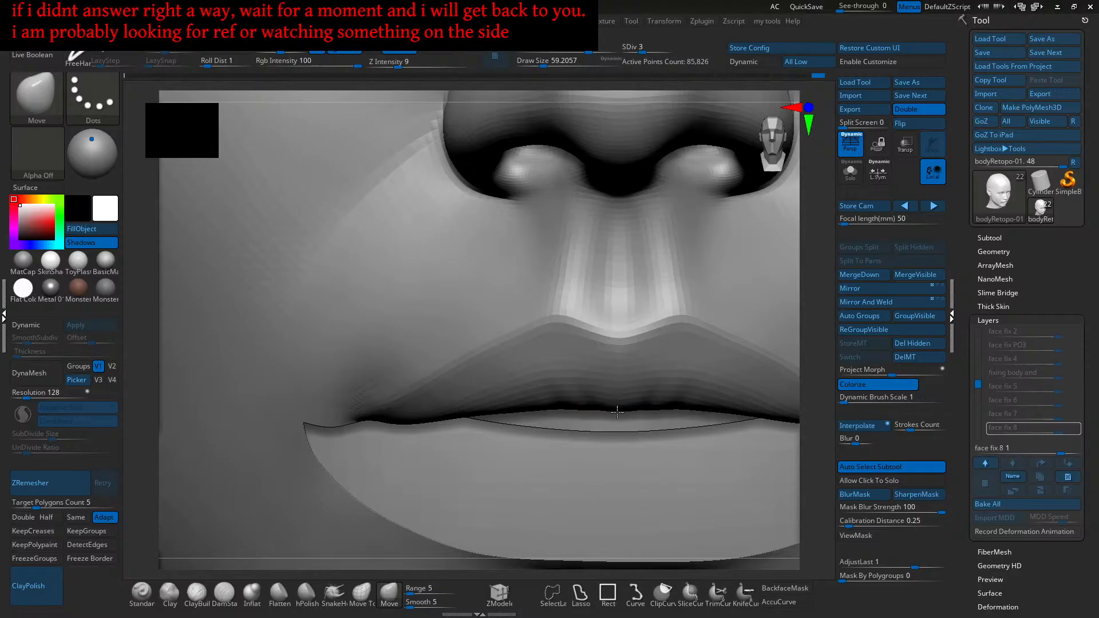
mouse_move(616, 411)
right_down()
mouse_move(555, 434)
mouse_move(627, 418)
right_up()
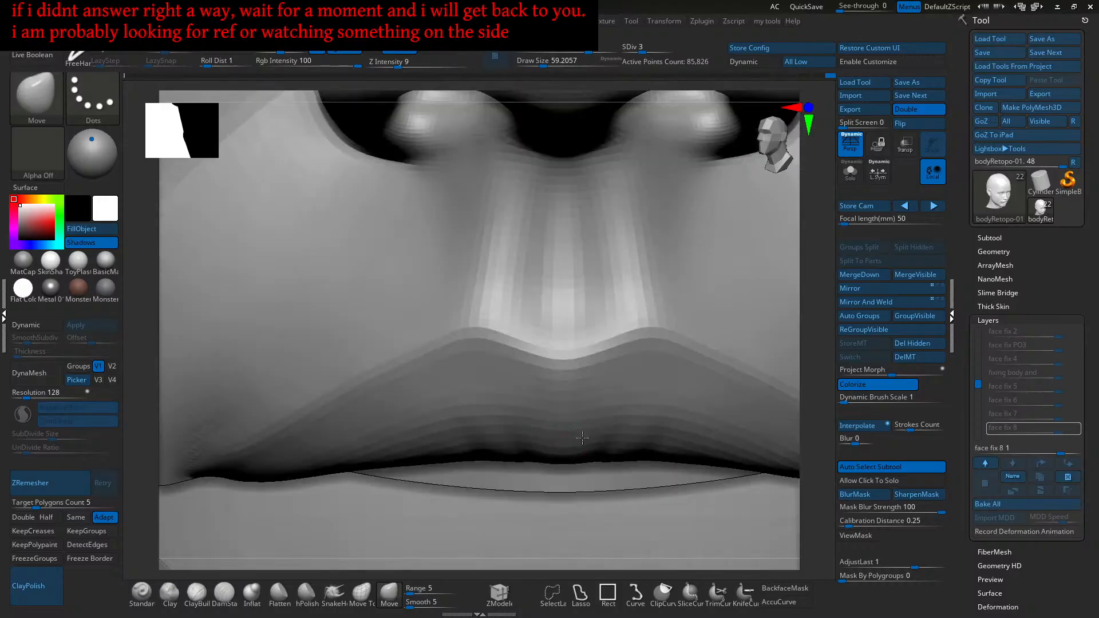
key(bracketright)
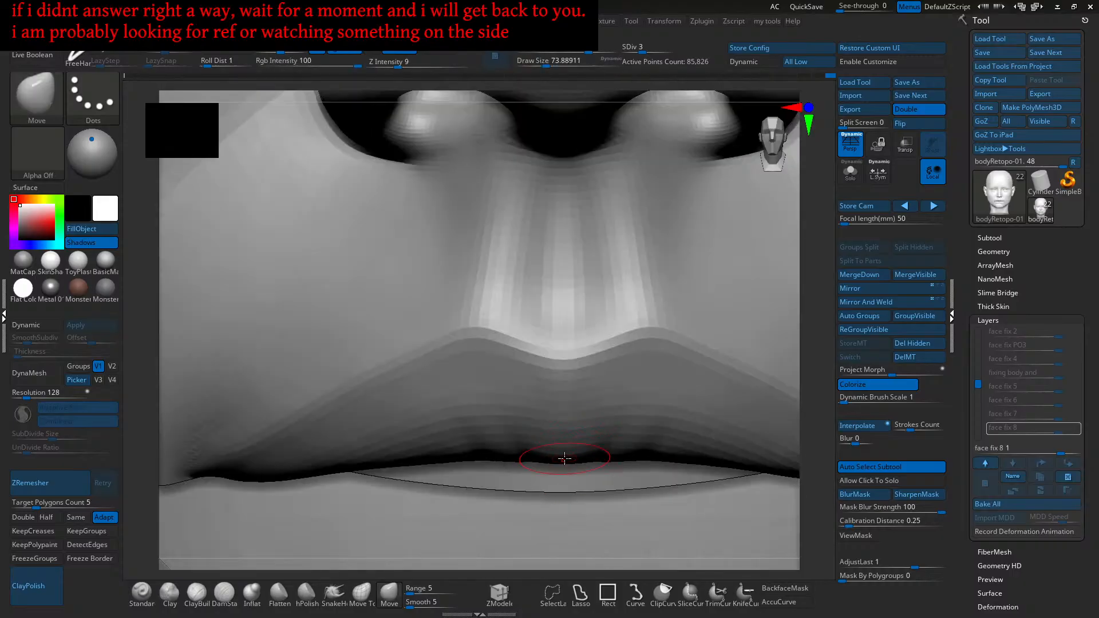
ctrl+right_drag(561, 493, 564, 337)
ctrl+shift+click(768, 520)
Step: Carve the area between the lower lip and the mouth corner with the Standard brush at a draw size of about 140
mouse_move(658, 449)
right_down()
mouse_move(611, 473)
mouse_move(636, 455)
mouse_move(601, 454)
mouse_move(684, 493)
mouse_move(643, 442)
mouse_move(645, 422)
mouse_move(403, 487)
right_up()
click(147, 588)
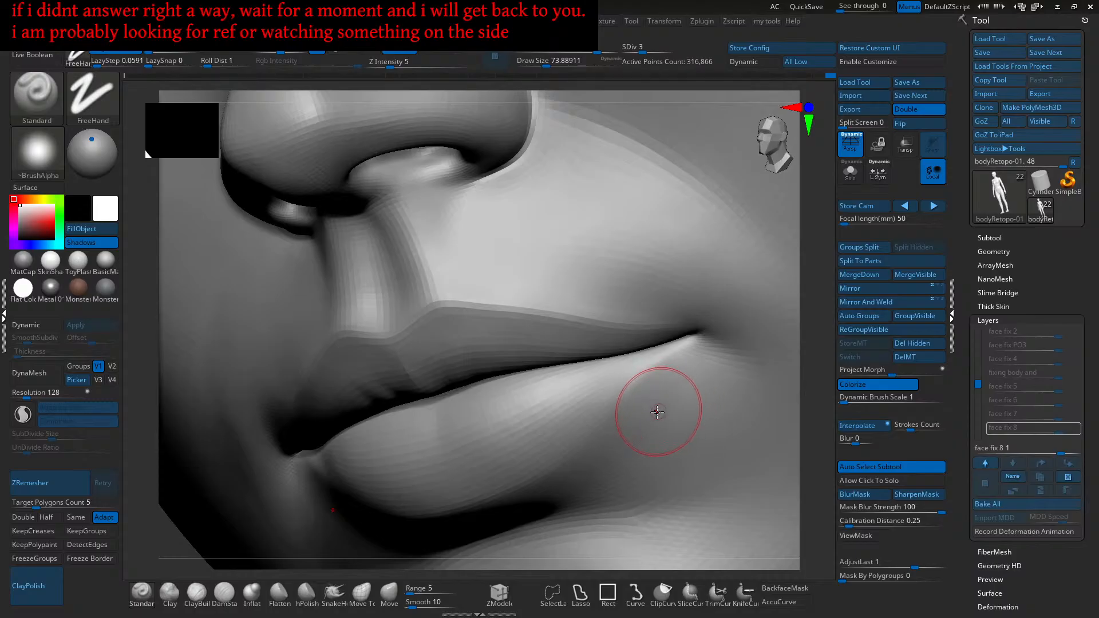
key(bracketright)
key(bracketright)
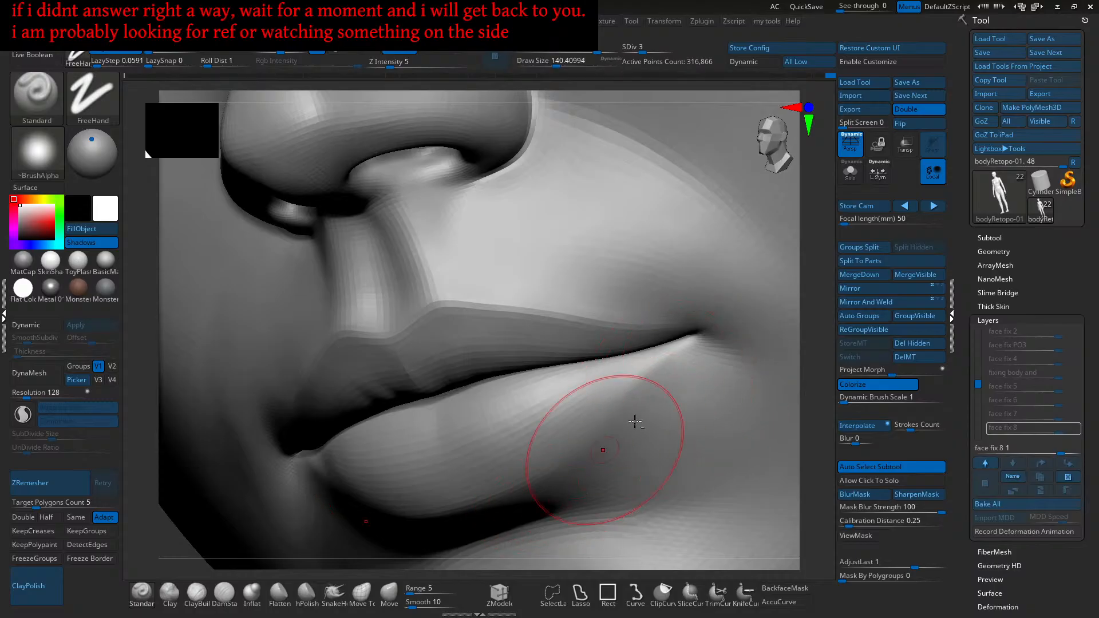
mouse_move(452, 574)
mouse_down()
mouse_move(663, 405)
mouse_move(648, 437)
mouse_move(619, 458)
mouse_move(623, 468)
mouse_move(665, 405)
mouse_move(558, 515)
mouse_up()
alt+drag(638, 434, 545, 527)
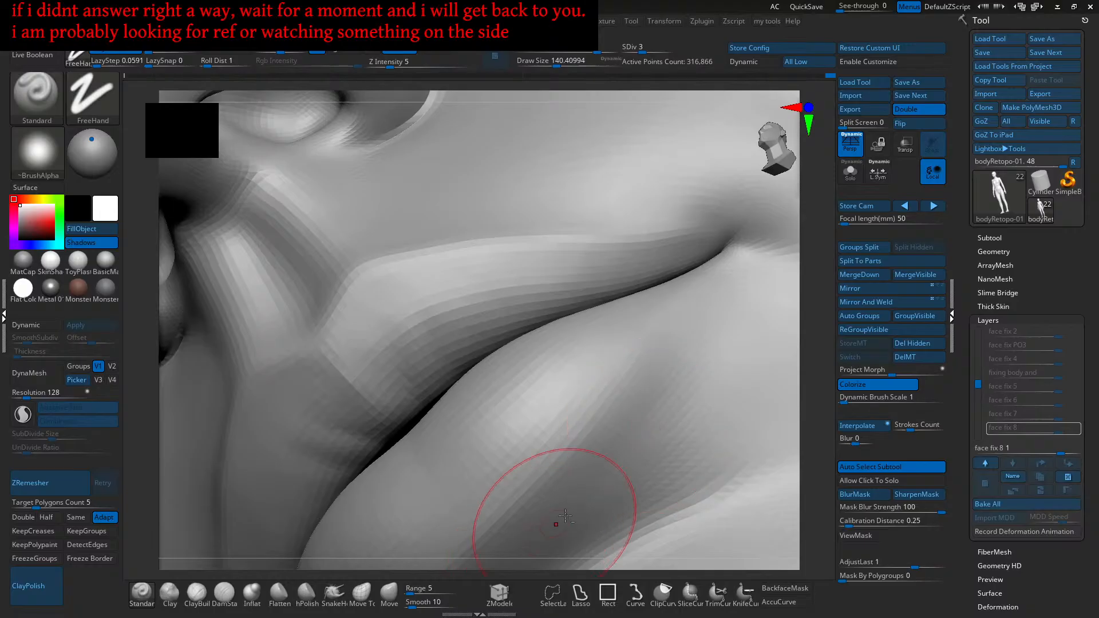
alt+drag(658, 409, 585, 514)
right_drag(699, 376, 667, 450)
alt+drag(666, 449, 575, 513)
right_drag(694, 360, 666, 424)
alt+drag(706, 352, 580, 507)
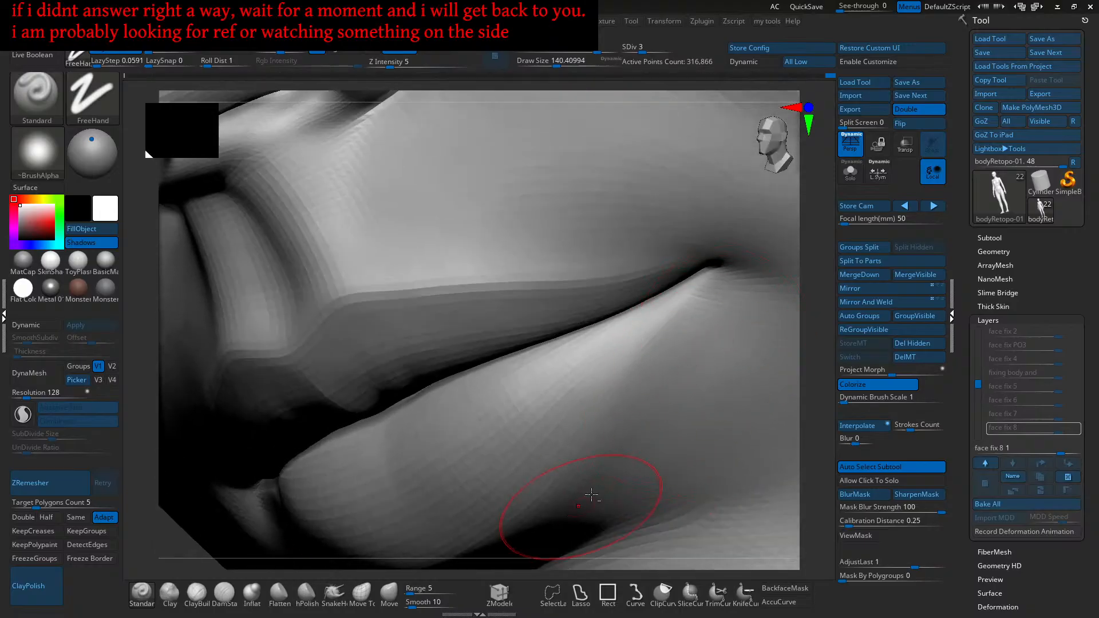
Step: Switch to the Clay brush with a draw size of about 104 for the outer part of the lower lip
click(169, 593)
ctrl+right_drag(635, 435, 641, 423)
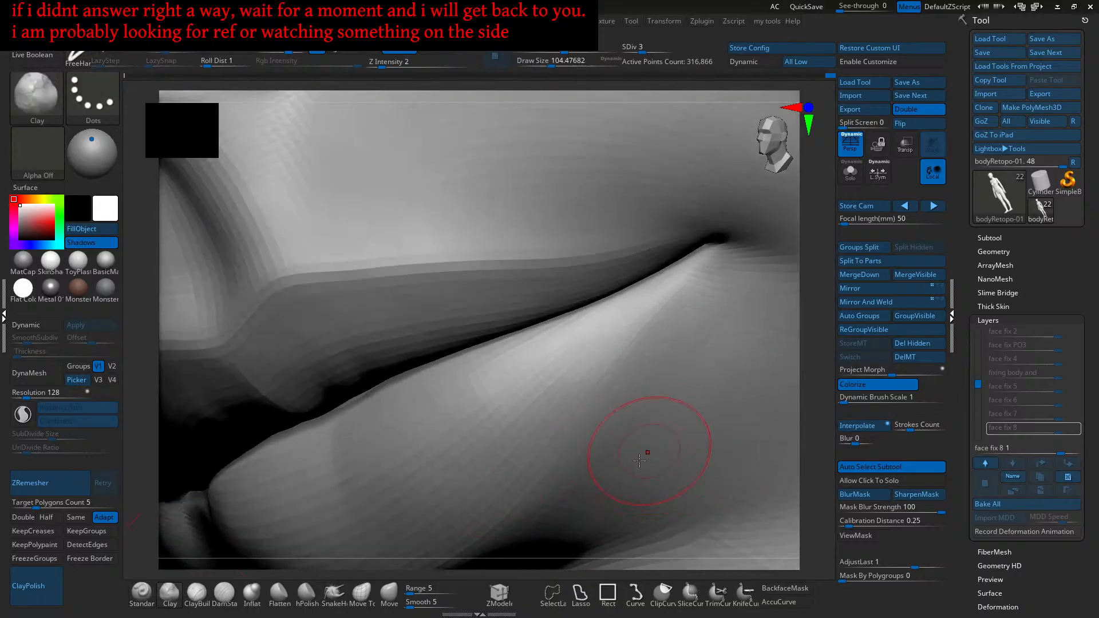
right_drag(645, 471, 619, 479)
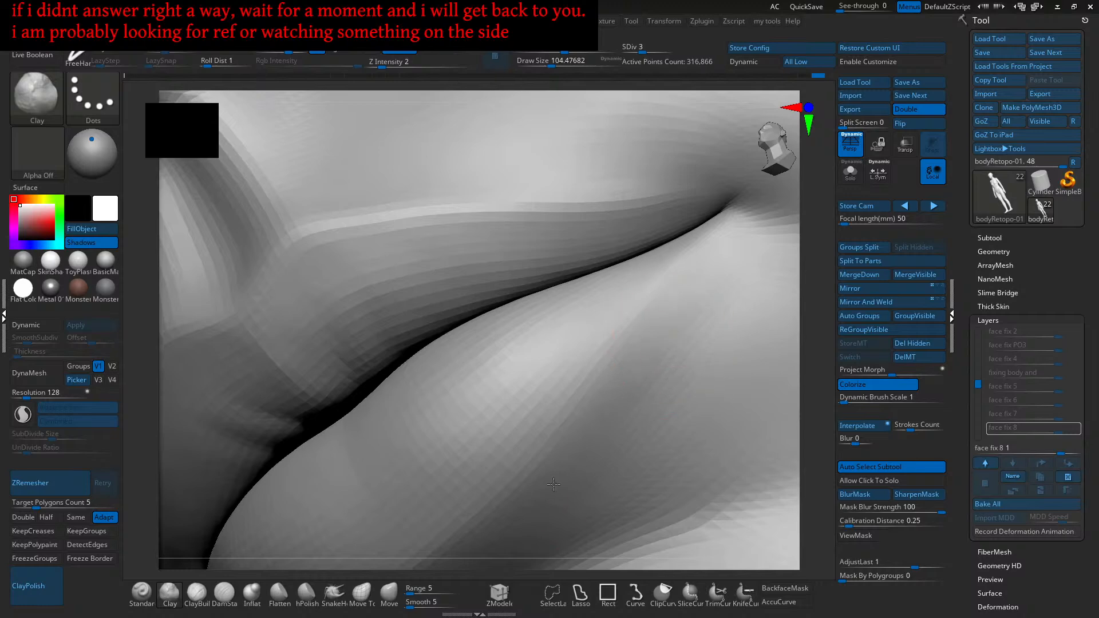
mouse_move(632, 419)
right_down()
mouse_move(657, 397)
mouse_move(624, 441)
right_up()
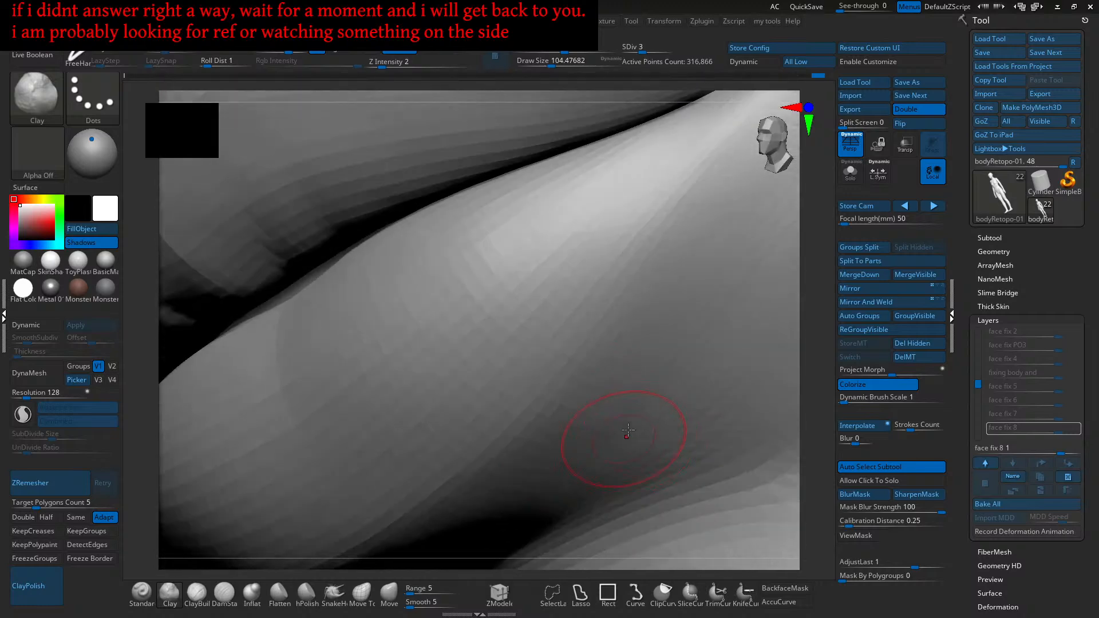
mouse_move(530, 494)
ctrl+right_down()
mouse_move(613, 387)
mouse_move(609, 435)
mouse_move(626, 437)
mouse_move(574, 497)
mouse_move(610, 461)
mouse_move(651, 461)
mouse_move(624, 509)
mouse_move(644, 440)
mouse_move(585, 416)
mouse_move(628, 405)
ctrl+right_up()
Step: Select the Standard brush at a draw size of about 120 and smooth the skin just below the mouth corner
click(141, 594)
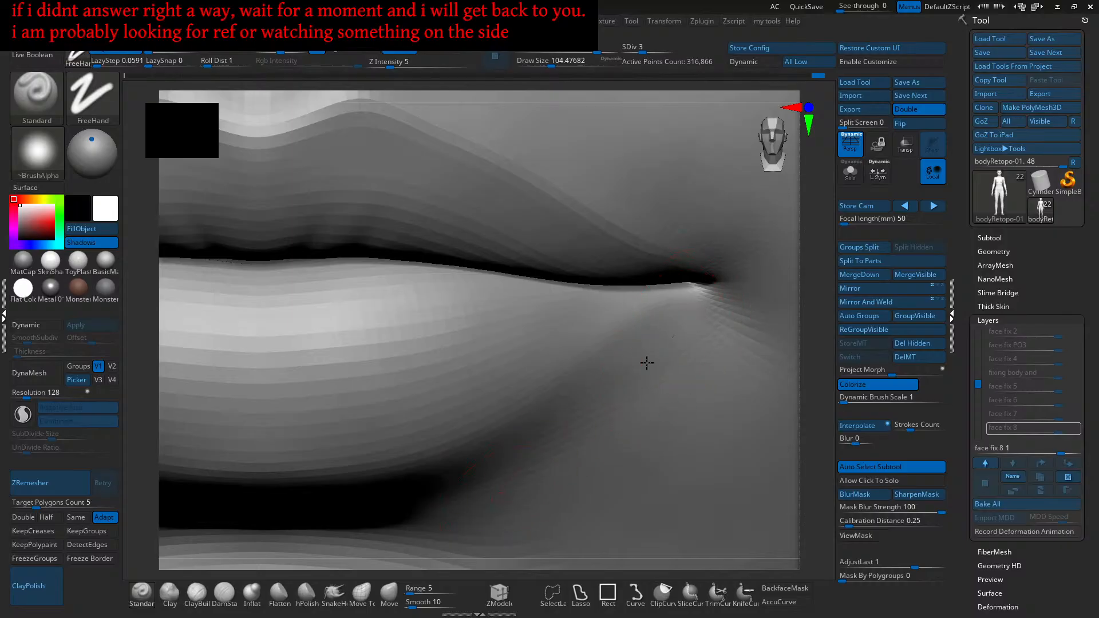
right_drag(526, 482, 609, 400)
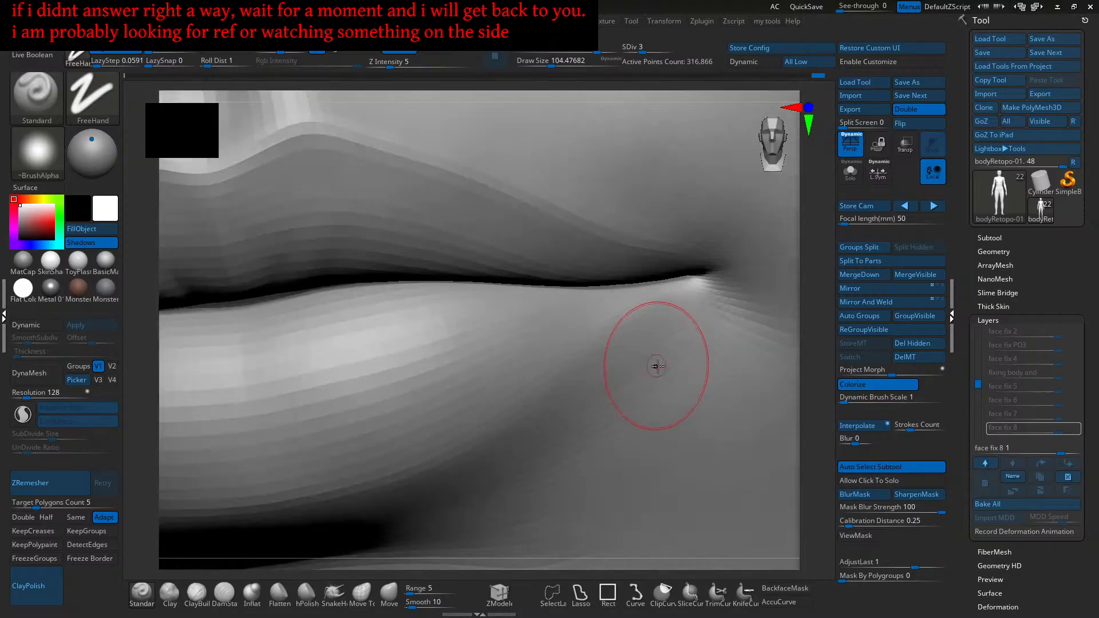
alt+right_drag(572, 468, 646, 407)
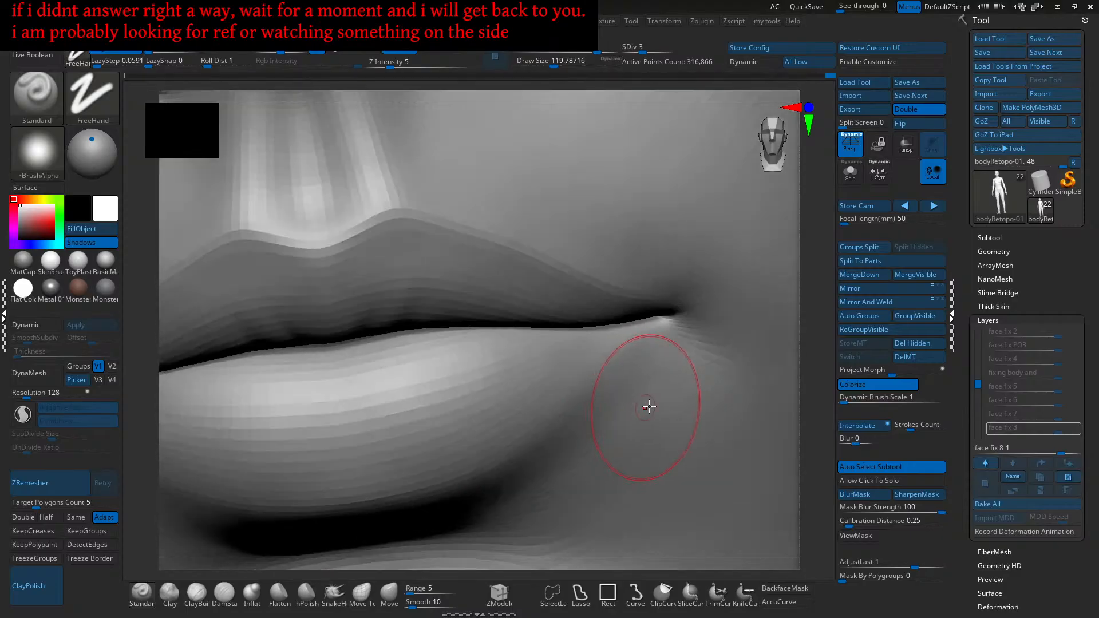
mouse_move(645, 398)
shift+mouse_down()
mouse_move(630, 436)
mouse_move(648, 410)
shift+mouse_up()
mouse_move(649, 410)
right_down()
mouse_move(623, 423)
mouse_move(658, 381)
right_up()
shift+drag(658, 380, 645, 369)
mouse_move(646, 369)
right_down()
mouse_move(611, 422)
mouse_move(626, 404)
right_up()
alt+right_drag(638, 447, 595, 504)
Step: Switch to the Clay brush and build up the surface beside the lower lip below the mouth corner
click(169, 593)
mouse_move(515, 435)
alt+right_down()
mouse_move(608, 408)
mouse_move(596, 417)
mouse_move(604, 399)
alt+right_up()
mouse_move(553, 445)
right_down()
mouse_move(608, 399)
mouse_move(635, 330)
mouse_move(628, 366)
right_up()
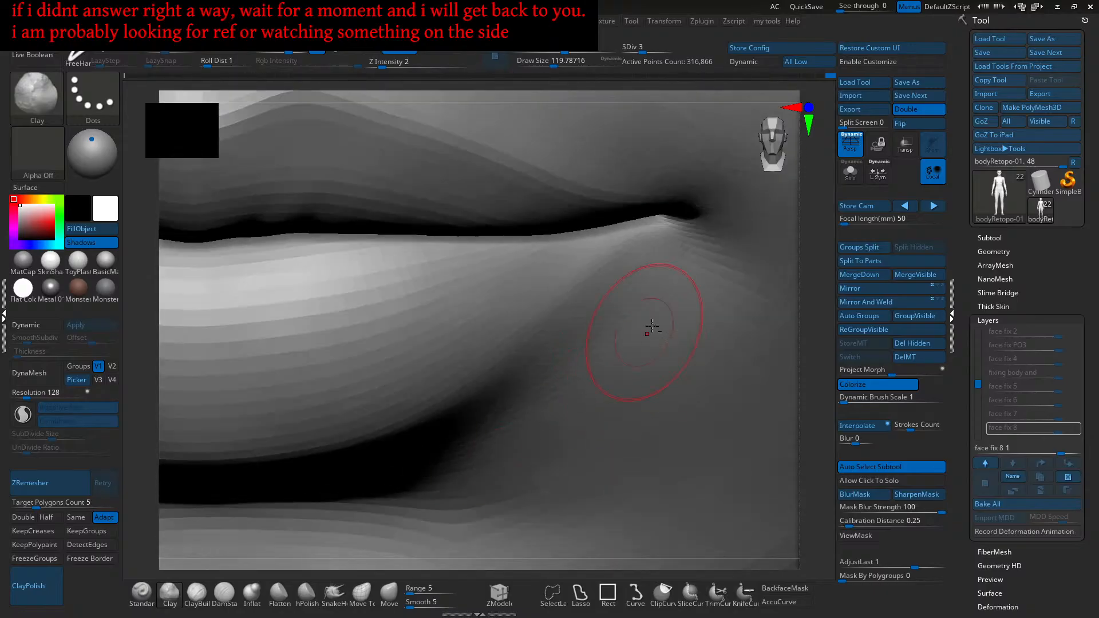
mouse_move(652, 347)
right_down()
mouse_move(613, 393)
mouse_move(601, 355)
mouse_move(598, 395)
right_up()
key(s)
drag(595, 397, 602, 396)
right_drag(614, 413, 584, 407)
mouse_move(502, 390)
right_down()
mouse_move(547, 400)
mouse_move(547, 375)
right_up()
drag(547, 375, 509, 478)
Step: Reduce the Clay brush's draw size to about 104, try a stroke from the mouth corner down beside the lower lip, and undo it
right_drag(529, 372, 574, 346)
key([)
drag(606, 270, 506, 466)
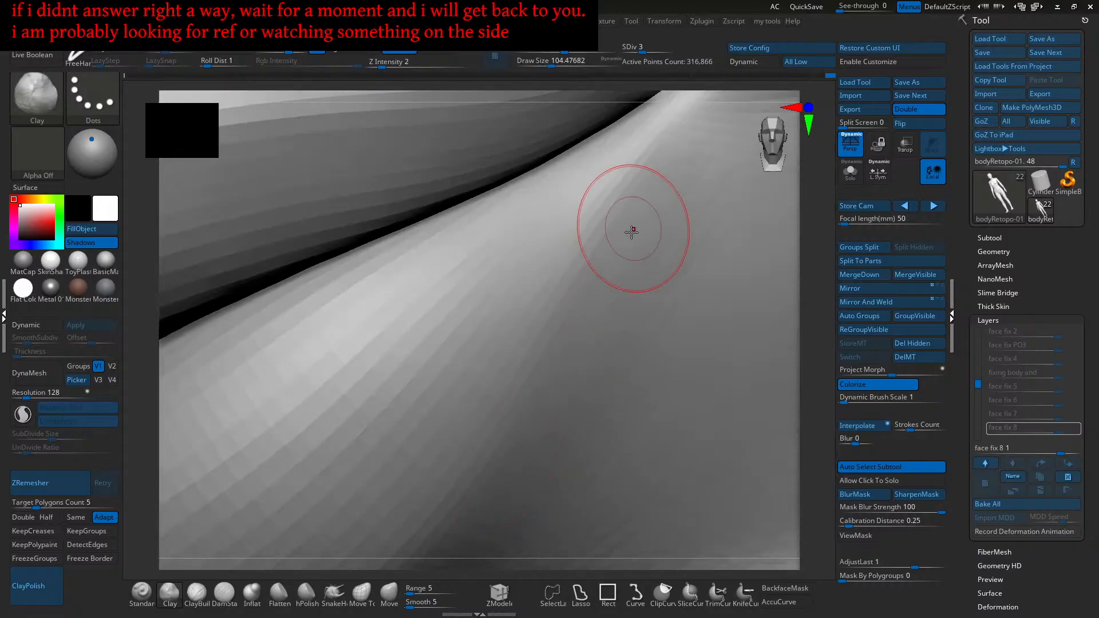
key(ctrl+z)
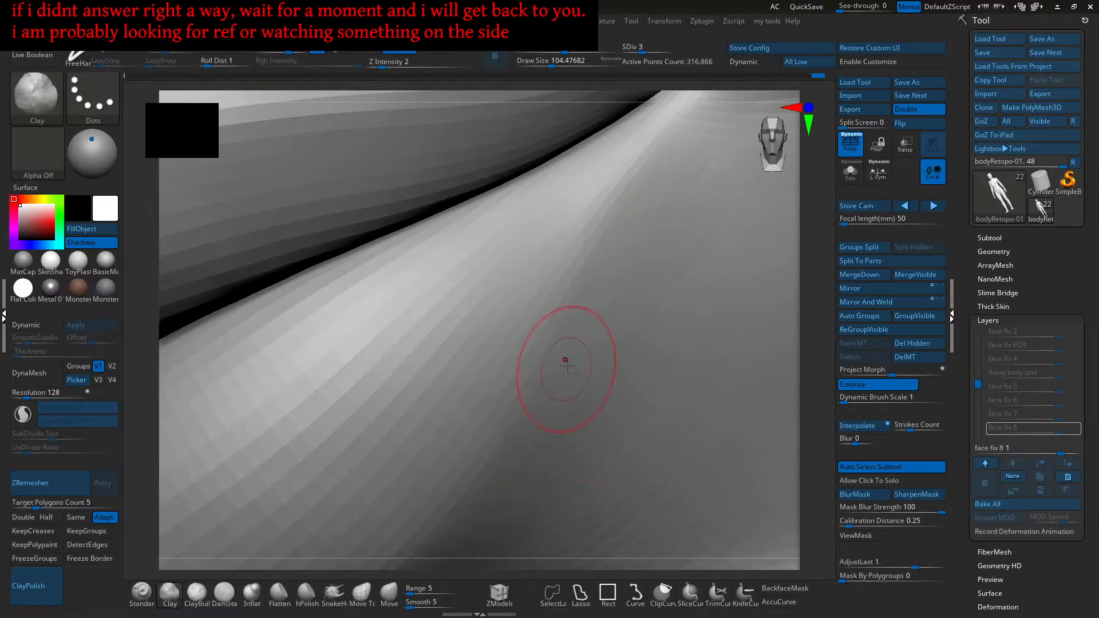
Step: Refine the hollow between the inner brow and the upper eyelid with the Clay brush
mouse_move(515, 516)
right_down()
mouse_move(582, 351)
mouse_move(588, 389)
mouse_move(610, 304)
mouse_move(650, 336)
mouse_move(618, 332)
mouse_move(564, 398)
mouse_move(589, 466)
mouse_move(578, 443)
mouse_move(595, 365)
mouse_move(589, 423)
right_up()
key(f)
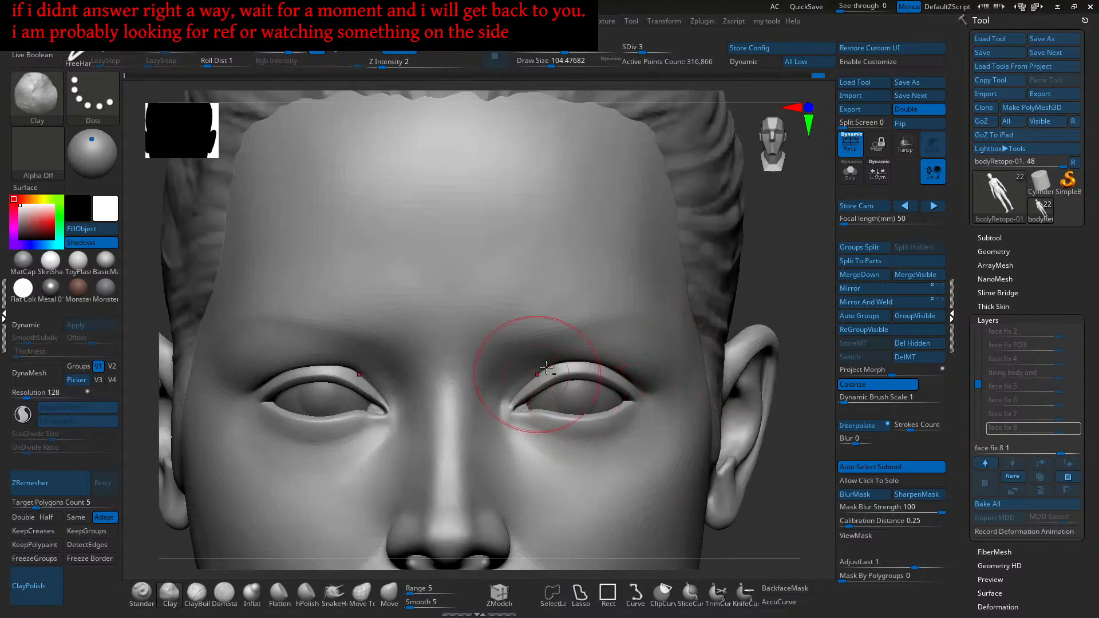
alt+right_drag(537, 374, 541, 398)
mouse_move(583, 347)
alt+right_down()
mouse_move(589, 376)
mouse_move(585, 354)
alt+right_up()
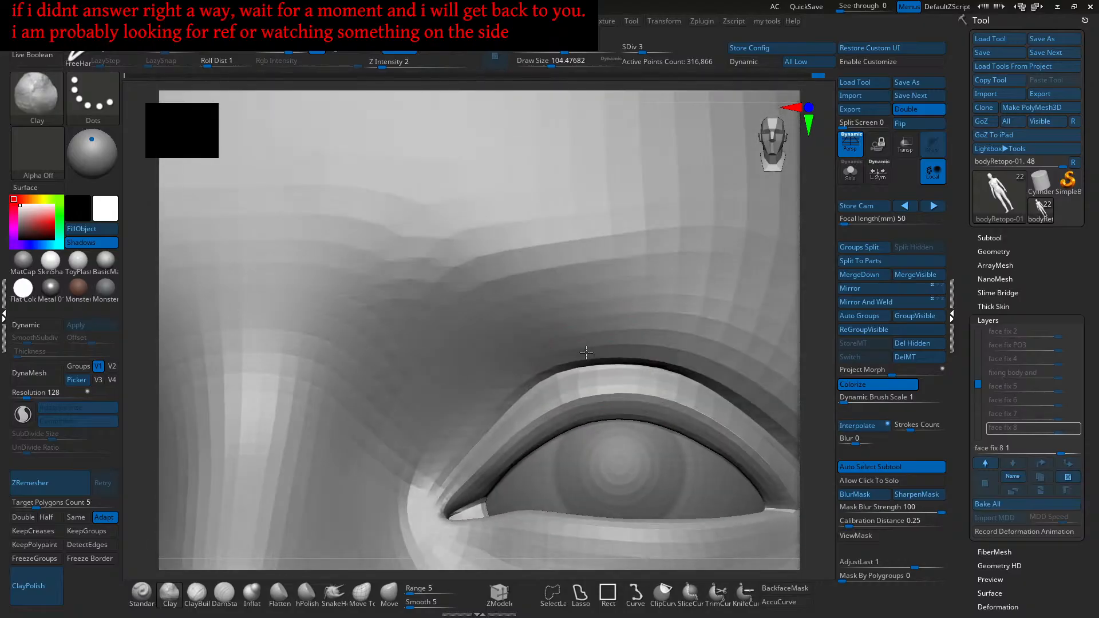
mouse_move(528, 310)
right_down()
mouse_move(582, 327)
mouse_move(596, 290)
mouse_move(598, 314)
right_up()
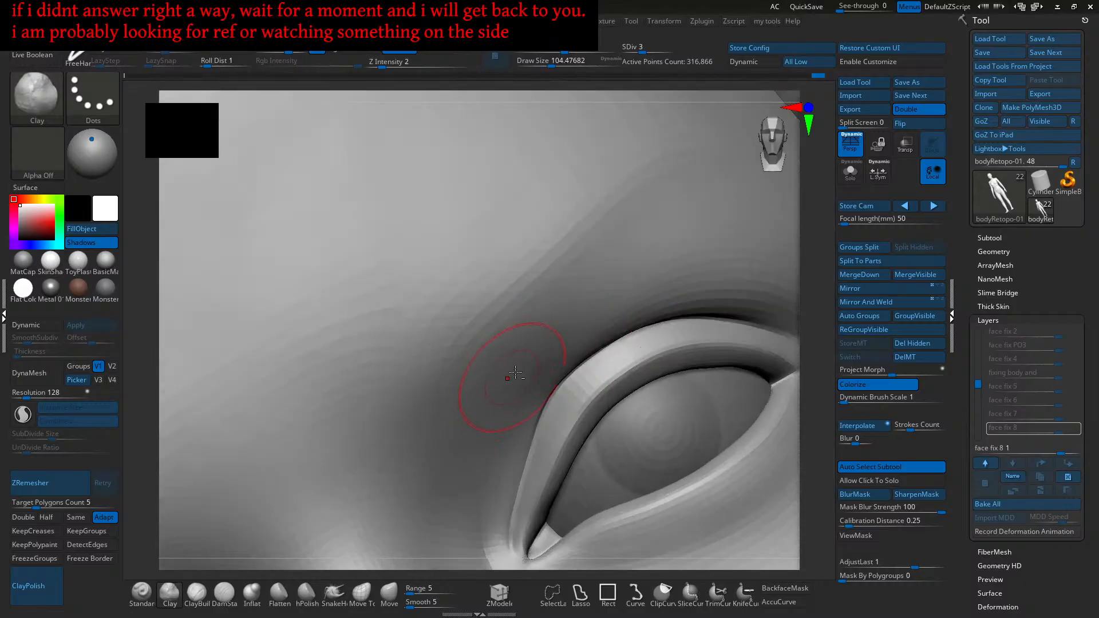
mouse_move(583, 297)
mouse_down()
mouse_move(588, 283)
mouse_move(550, 310)
mouse_up()
mouse_move(542, 316)
ctrl+right_down()
mouse_move(577, 337)
mouse_move(605, 298)
ctrl+right_up()
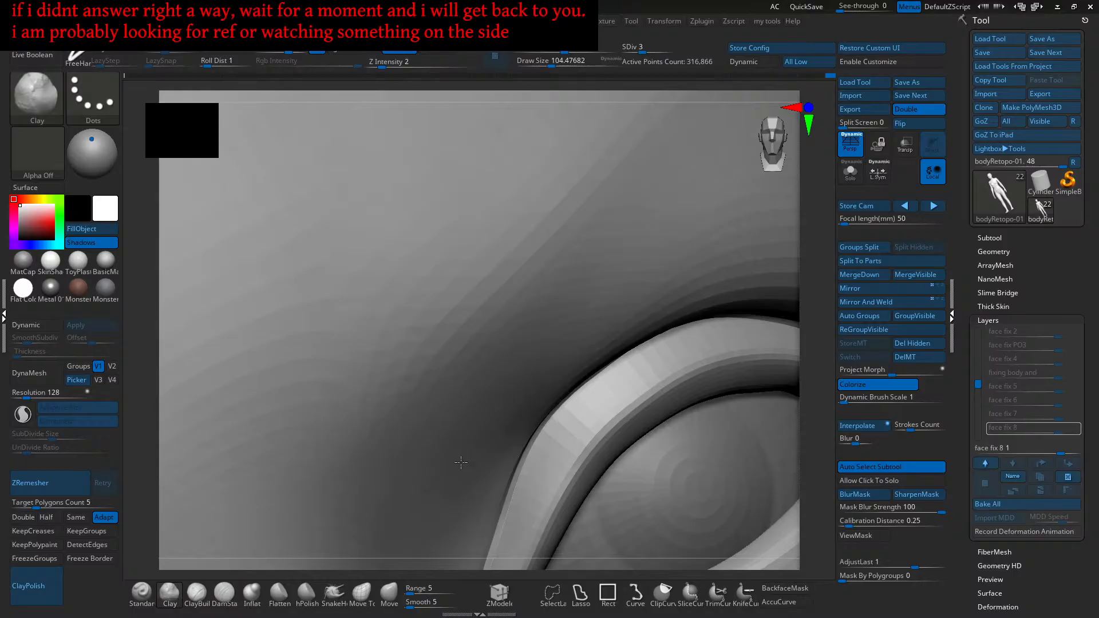
Step: Increase the Clay brush's draw size to about 145 and work over the inner eye socket above the upper eyelid
mouse_move(490, 437)
ctrl+right_down()
mouse_move(545, 400)
mouse_move(549, 372)
ctrl+right_up()
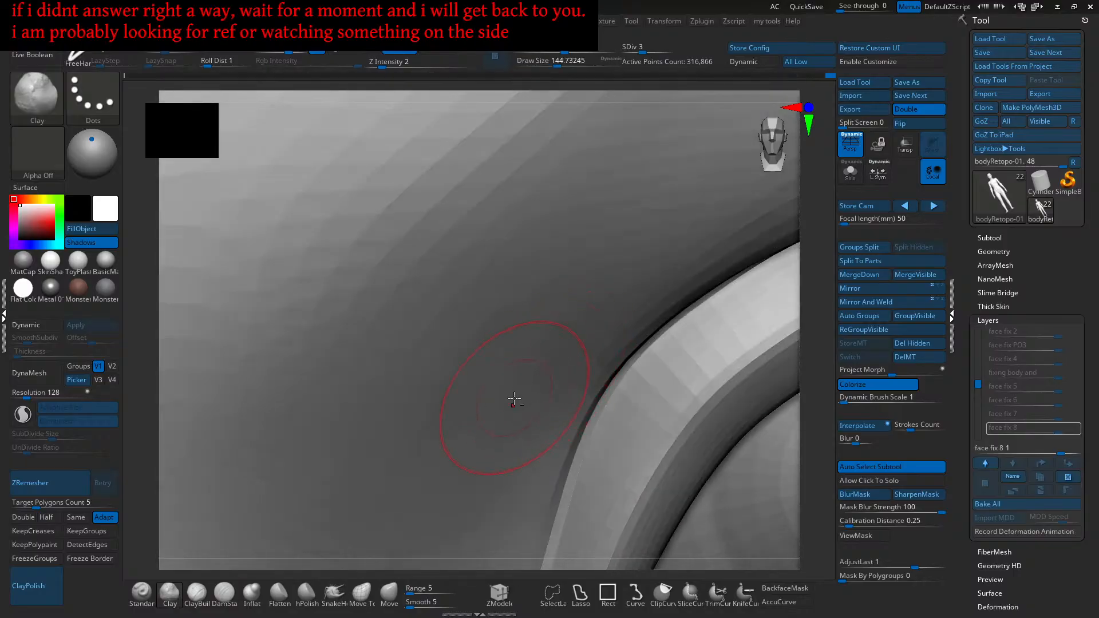
right_drag(493, 402, 498, 395)
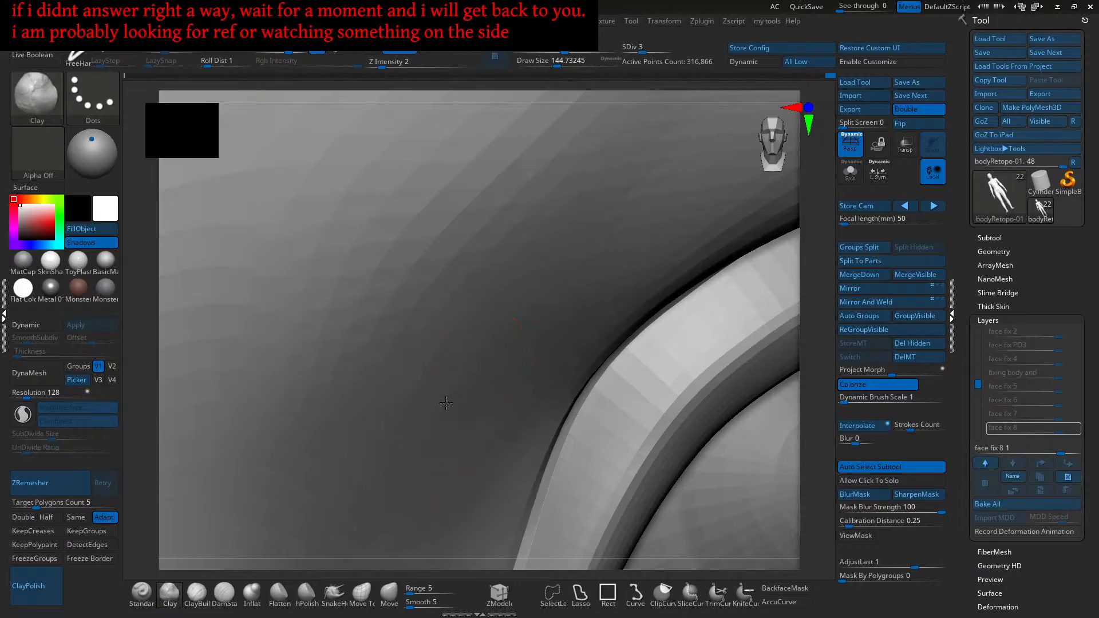
mouse_move(440, 425)
right_down()
mouse_move(491, 387)
mouse_move(535, 375)
right_up()
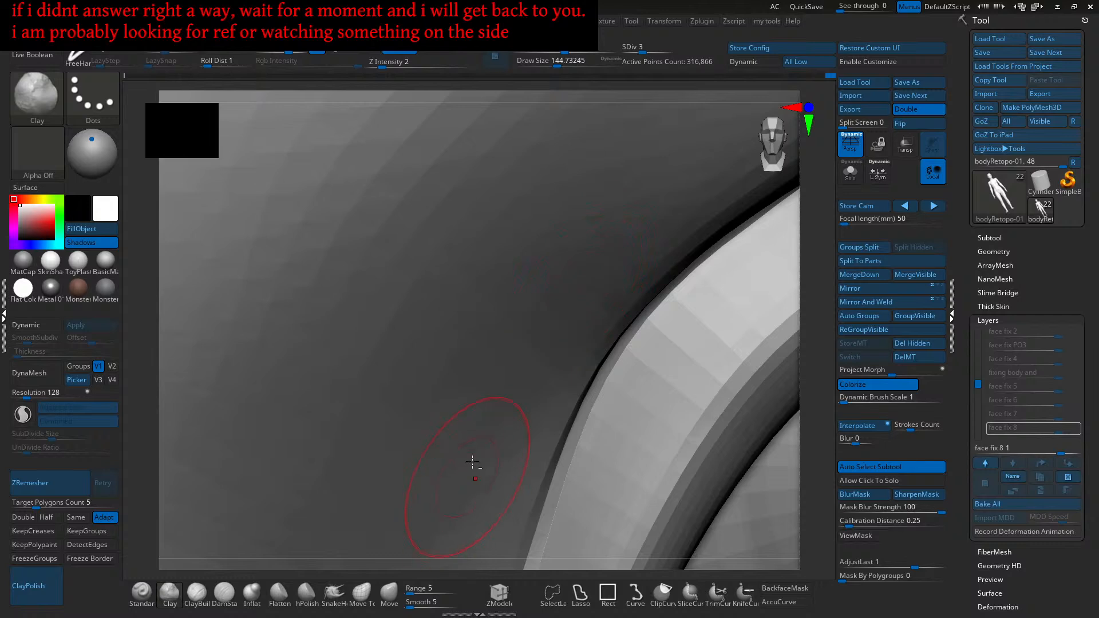
right_drag(430, 488, 508, 390)
mouse_move(480, 494)
right_down()
mouse_move(541, 393)
mouse_move(549, 326)
right_up()
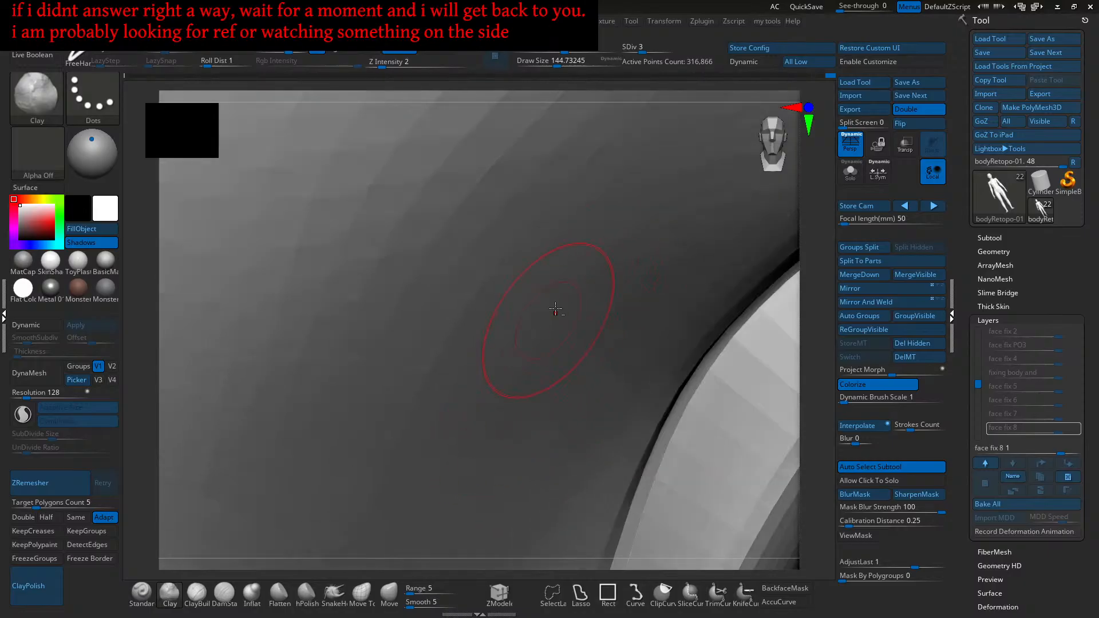
right_drag(447, 452, 539, 280)
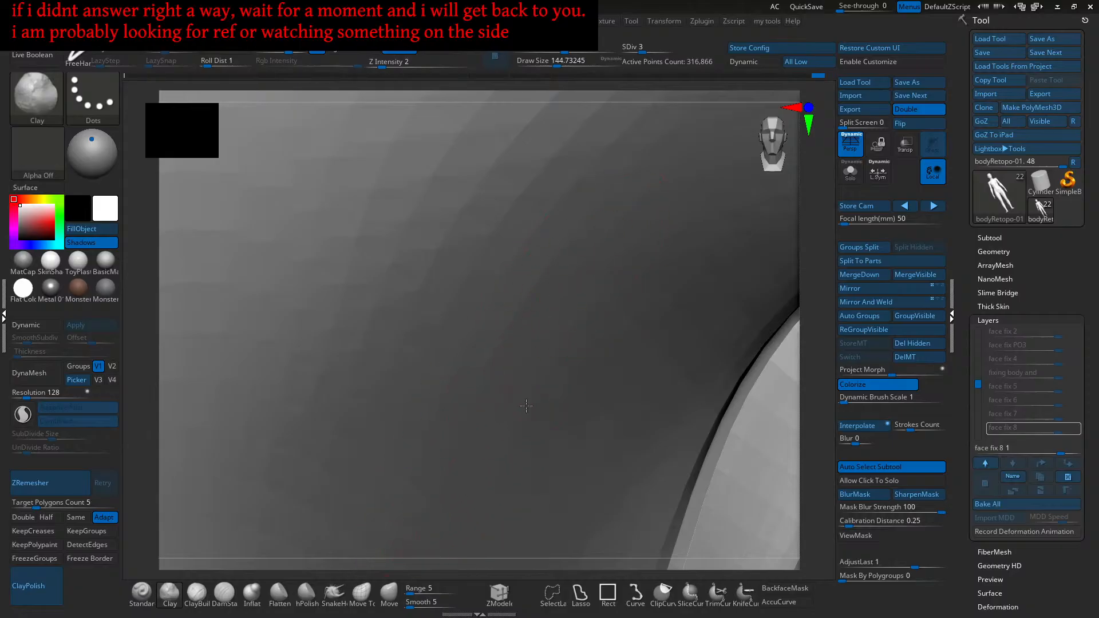
Step: Sculpt the skin between the brow and upper eyelid of the other eye with the Clay brush
key(f)
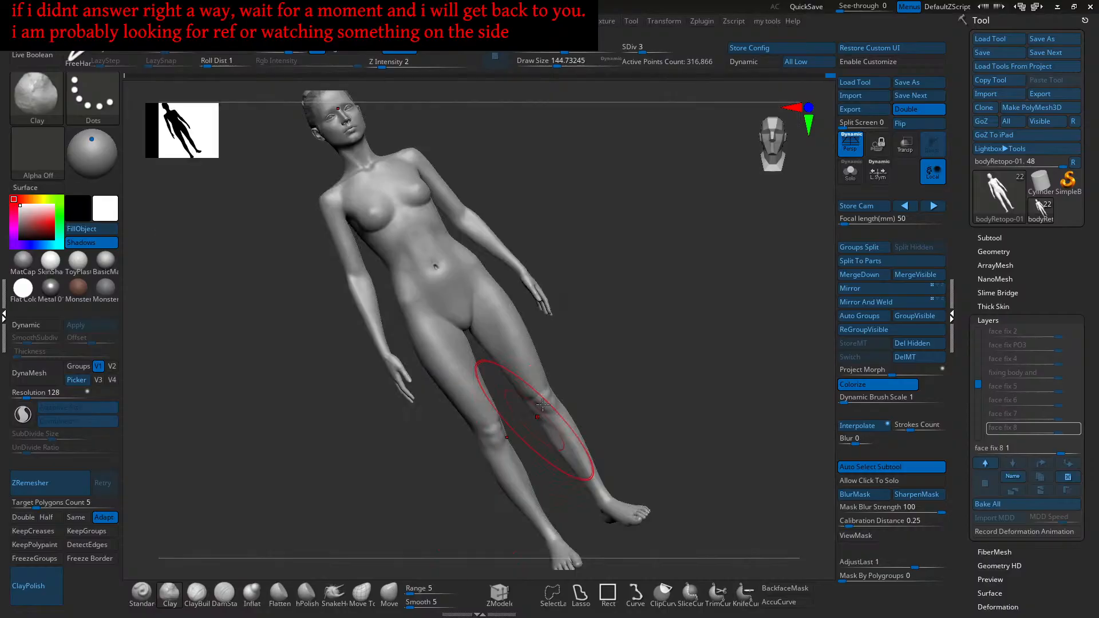
key(shift)
mouse_move(596, 293)
alt+mouse_down()
mouse_move(552, 316)
mouse_move(535, 267)
mouse_move(596, 329)
mouse_move(593, 367)
alt+mouse_up()
alt+right_drag(556, 322, 546, 382)
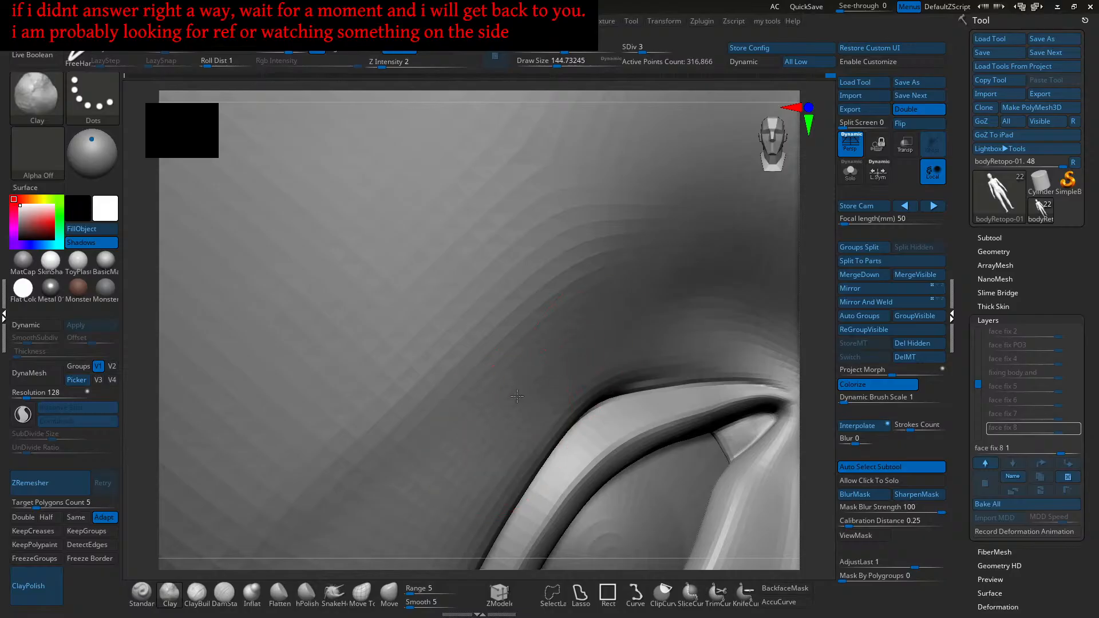
alt+right_drag(543, 374, 538, 380)
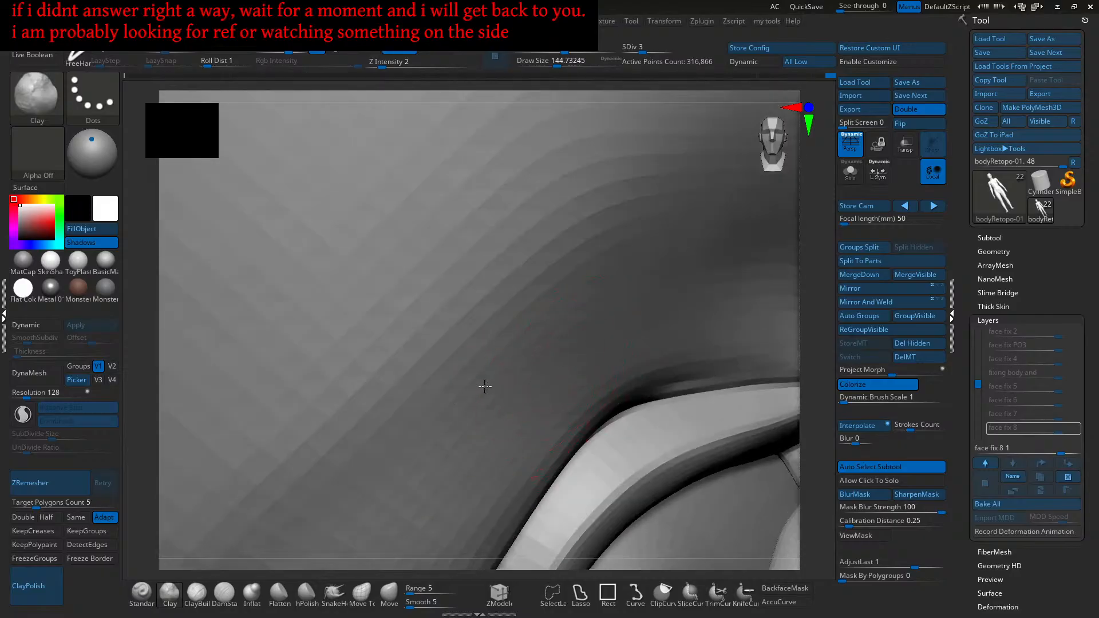
alt+drag(564, 355, 548, 380)
drag(619, 323, 617, 339)
alt+right_drag(593, 342, 592, 349)
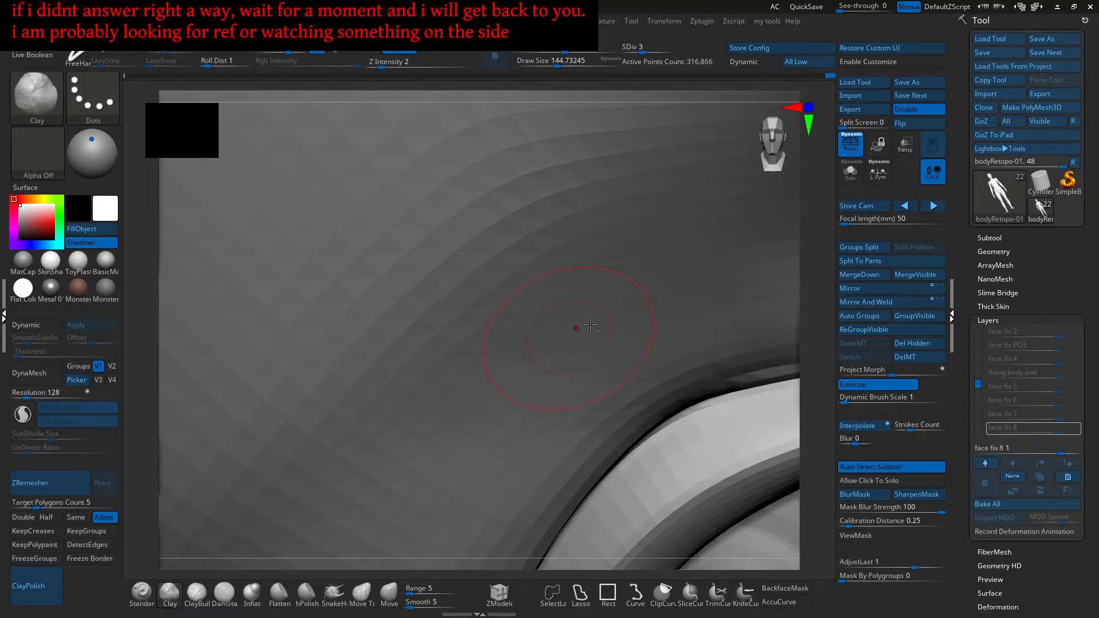
Step: Smooth the clay strokes in the hollow above that upper eyelid
right_drag(514, 381, 555, 376)
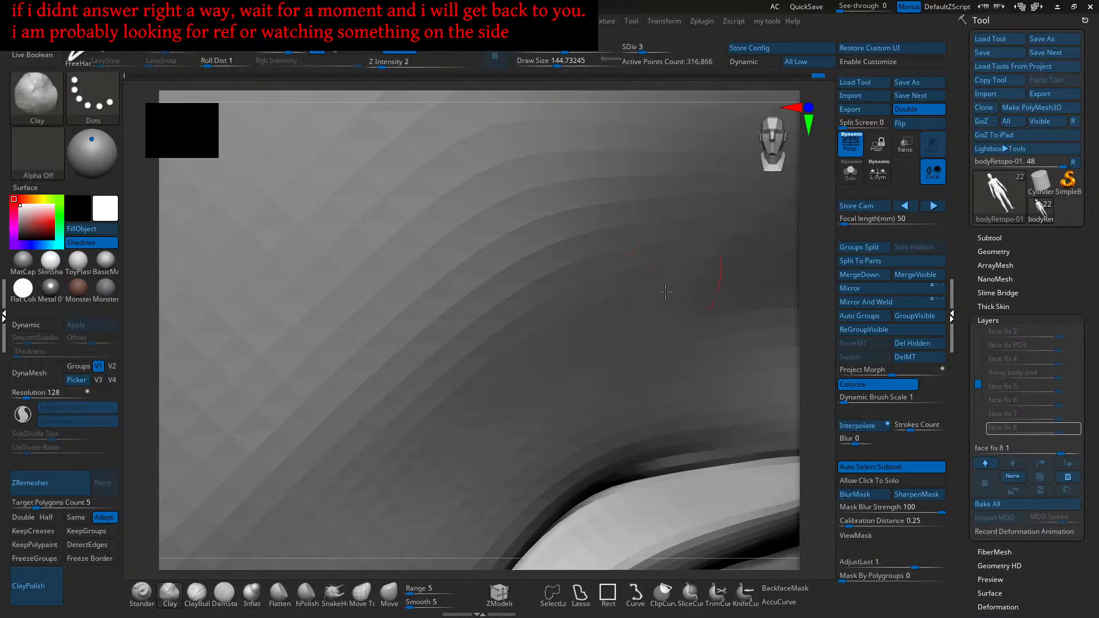
key(shift)
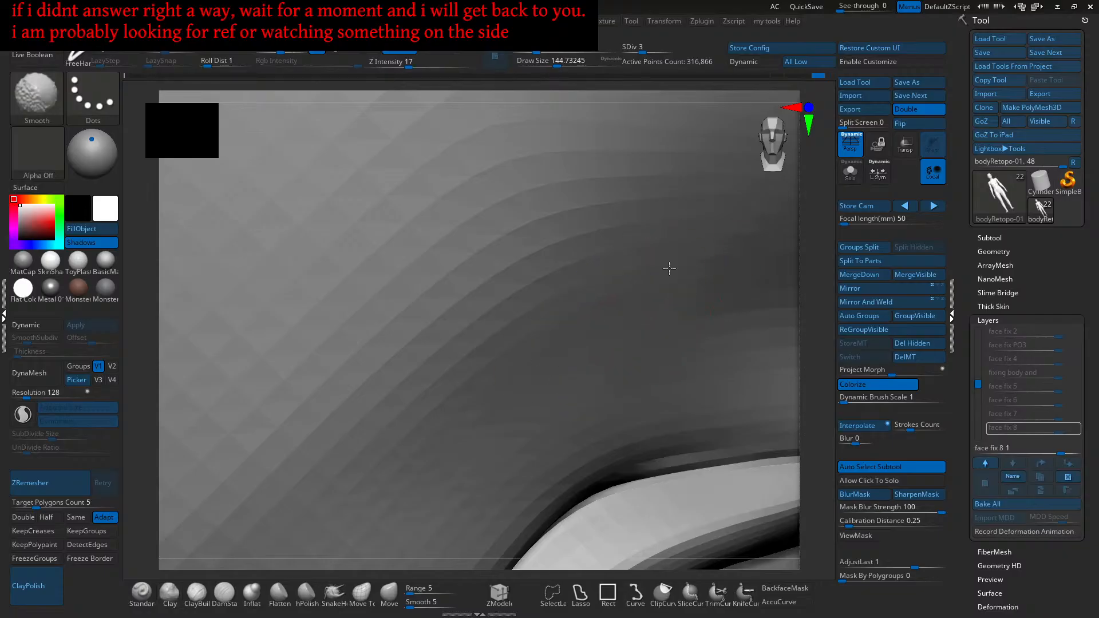
key(shift)
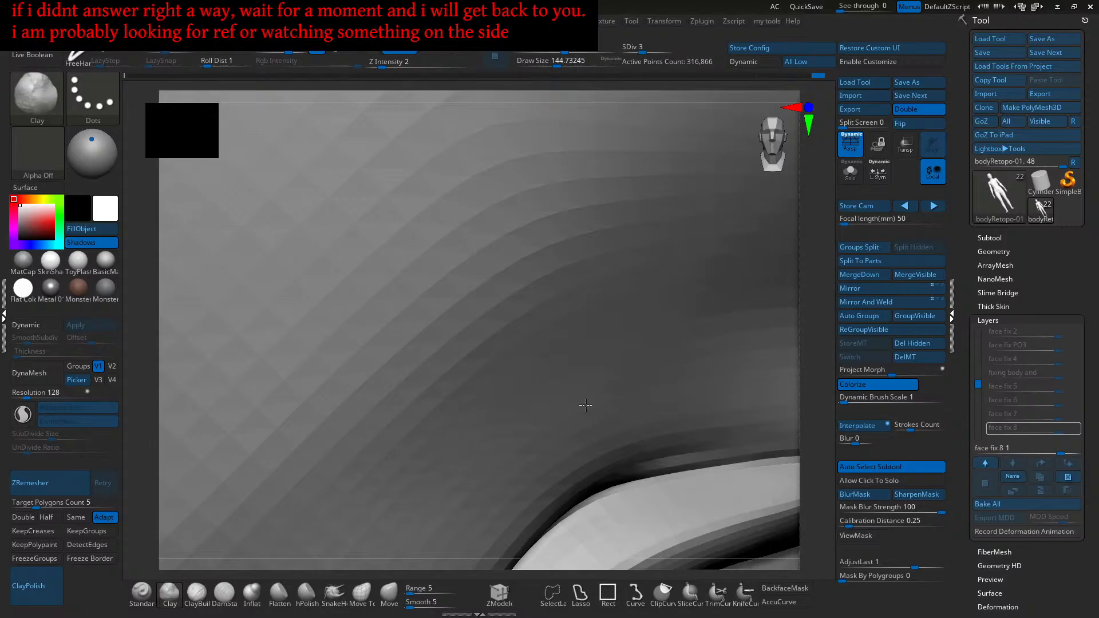
Step: Isolate the head by hiding the rest of the body and frame it from the front
key(f)
drag(565, 393, 552, 465)
key(f)
drag(577, 372, 613, 299)
ctrl+shift+drag(632, 231, 395, 379)
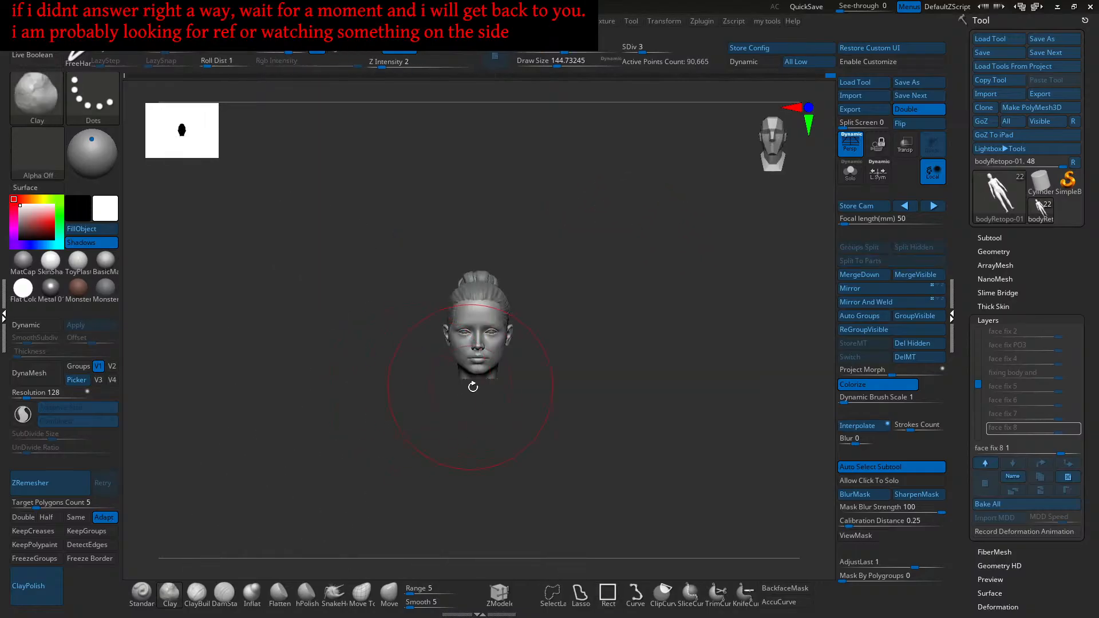
key(f)
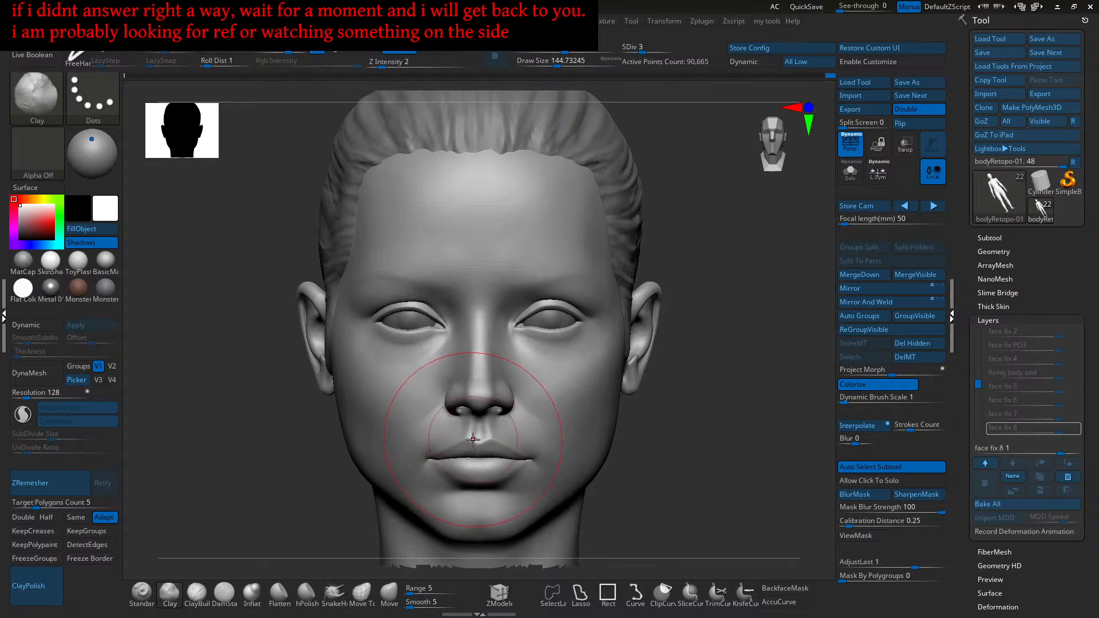
Step: Reduce the Clay brush's draw size to about 83 and refine the lower forehead between the brows
mouse_move(480, 437)
ctrl+right_down()
mouse_move(582, 407)
mouse_move(604, 436)
ctrl+right_up()
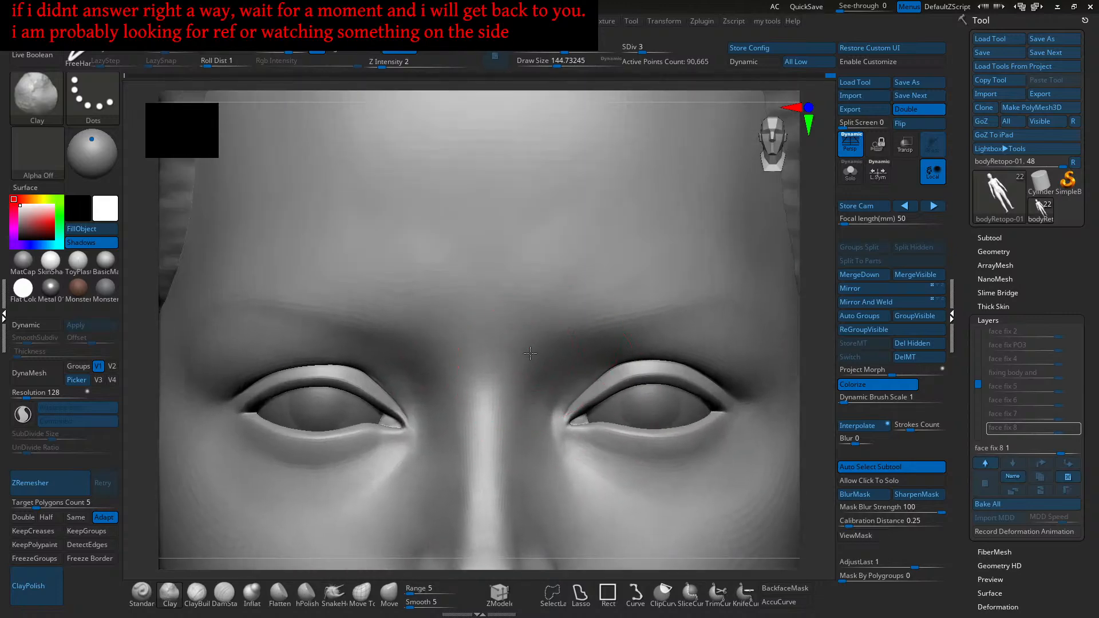
alt+right_drag(532, 329, 552, 395)
key(s)
drag(551, 380, 541, 379)
alt+right_drag(551, 369, 558, 355)
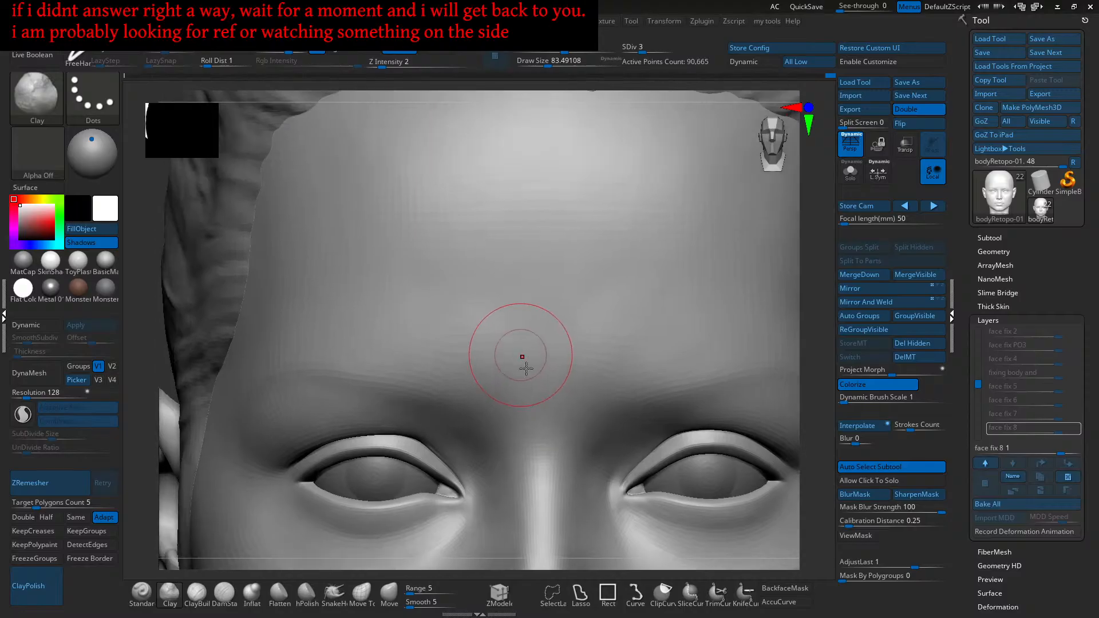
mouse_move(521, 363)
right_down()
mouse_move(545, 363)
mouse_move(551, 383)
mouse_move(549, 440)
right_up()
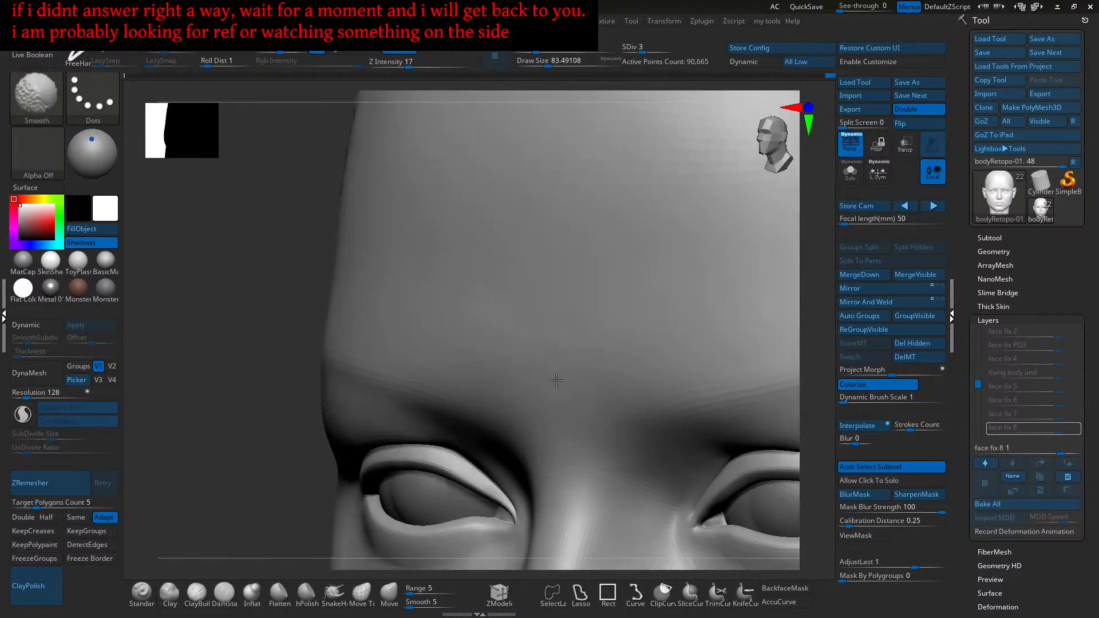
Step: Smooth the lower forehead and the brow ridge above the inner eye
mouse_move(560, 363)
right_down()
mouse_move(578, 356)
mouse_move(581, 365)
right_up()
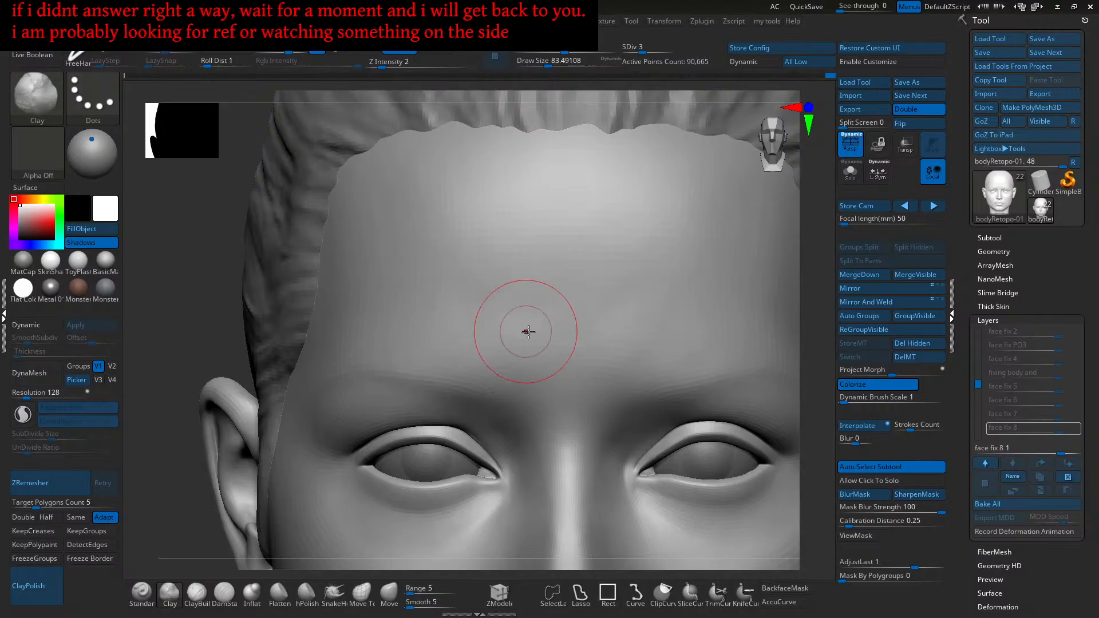
key(shift)
mouse_move(533, 342)
shift+mouse_down()
mouse_move(624, 324)
mouse_move(586, 381)
shift+mouse_up()
ctrl+right_drag(586, 380, 654, 326)
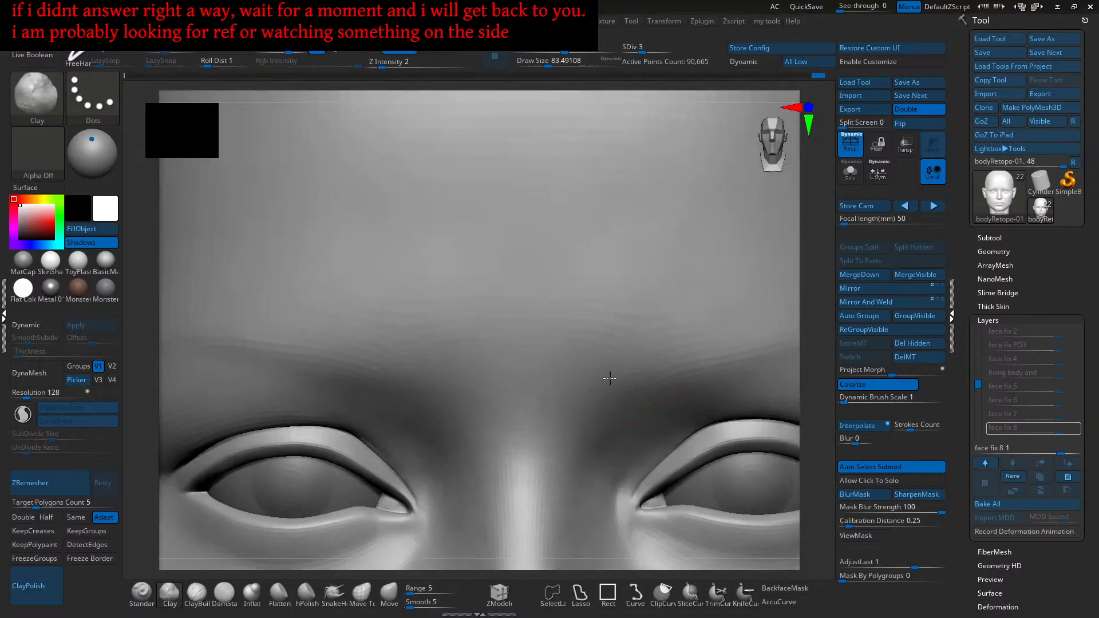
key(shift)
shift+drag(606, 307, 616, 317)
Step: Reduce the Clay brush's draw size to about 80 and shape the area between the inner eye corner and nose bridge
mouse_move(615, 317)
ctrl+right_down()
mouse_move(609, 330)
mouse_move(537, 304)
ctrl+right_up()
ctrl+right_drag(547, 350, 455, 378)
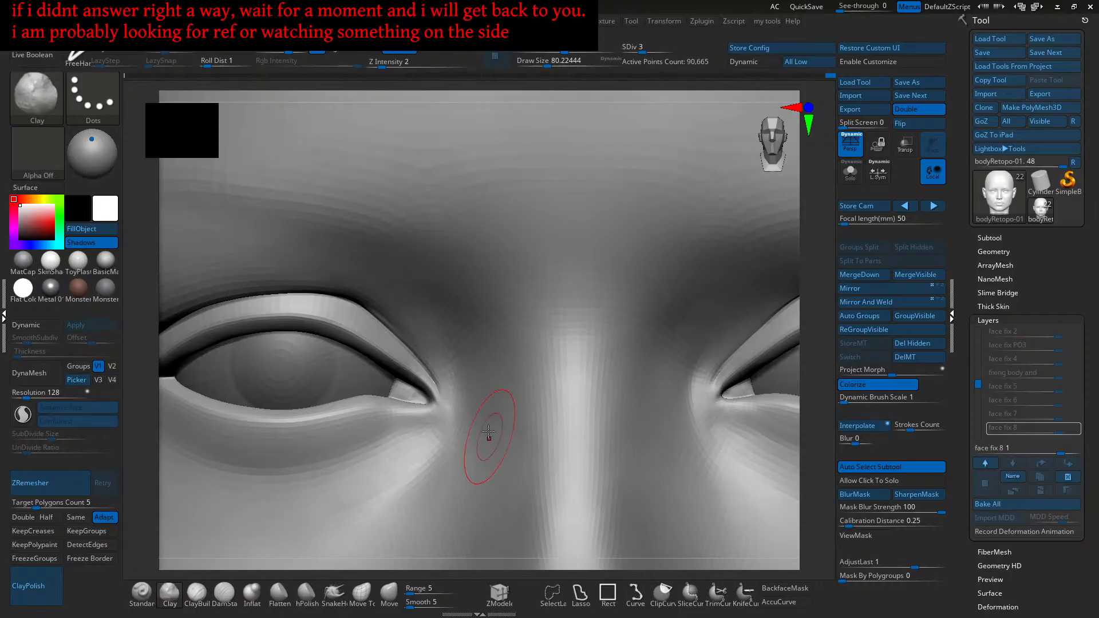
mouse_move(490, 418)
ctrl+right_down()
mouse_move(479, 363)
mouse_move(472, 377)
ctrl+right_up()
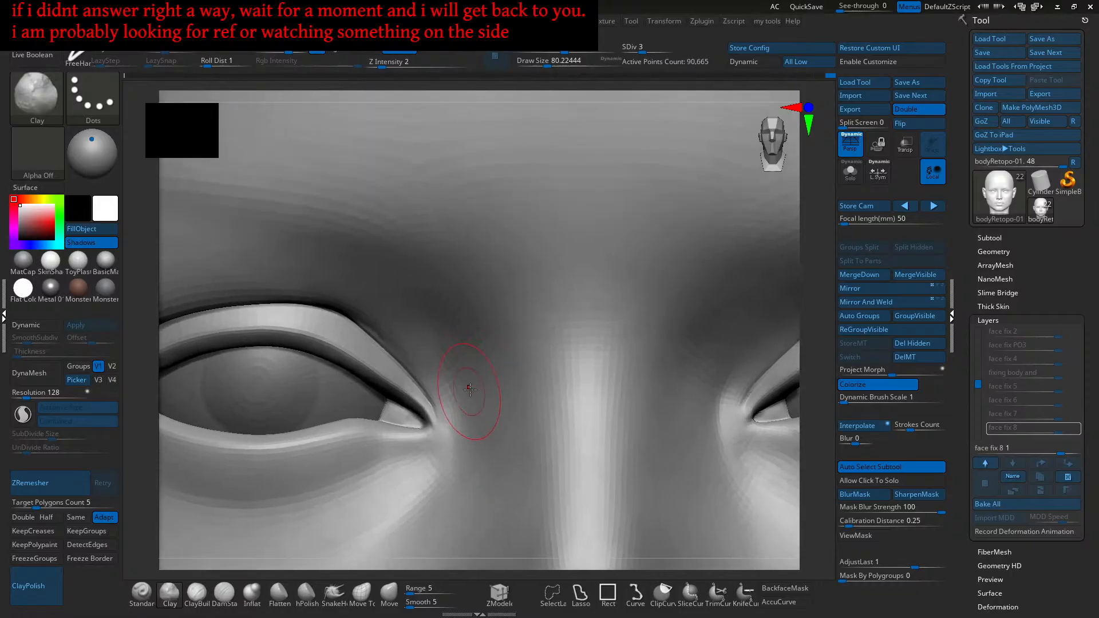
drag(475, 392, 482, 354)
mouse_move(487, 396)
ctrl+right_down()
mouse_move(473, 360)
mouse_move(478, 380)
ctrl+right_up()
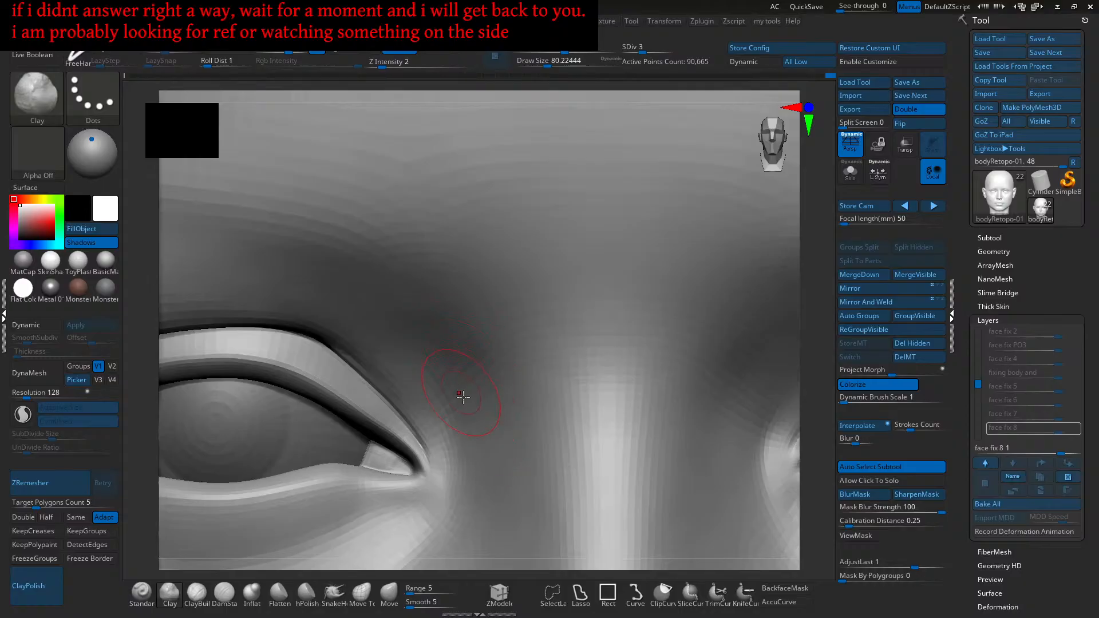
alt+right_drag(456, 396, 465, 410)
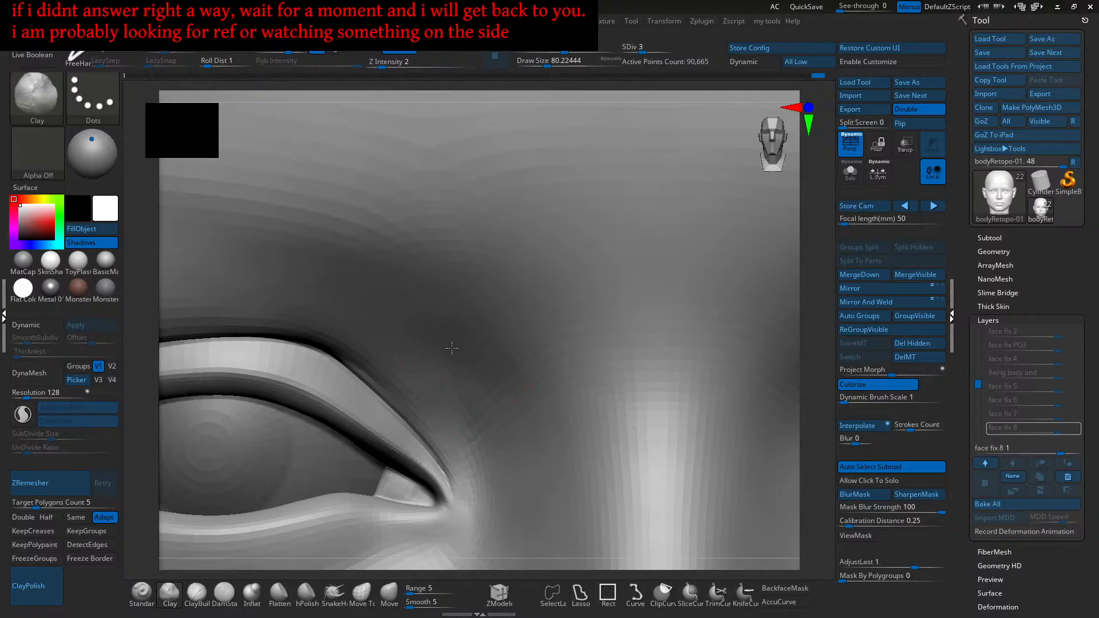
Step: Increase the Clay brush's draw size to about 108 and fill the hollow under the inner end of the brow
key(shift)
right_drag(463, 379, 475, 382)
mouse_move(444, 334)
alt+right_down()
mouse_move(498, 344)
mouse_move(459, 419)
alt+right_up()
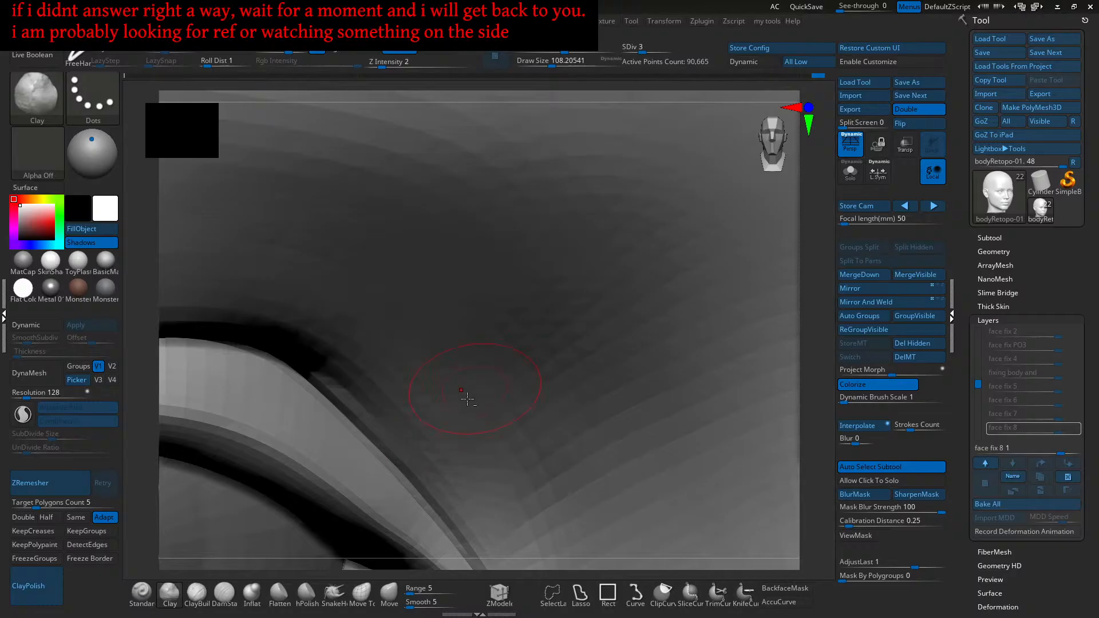
mouse_move(446, 390)
right_down()
mouse_move(495, 380)
mouse_move(501, 398)
mouse_move(542, 401)
mouse_move(562, 486)
mouse_move(497, 430)
right_up()
mouse_move(494, 346)
ctrl+right_down()
mouse_move(428, 328)
mouse_move(441, 388)
mouse_move(482, 449)
ctrl+right_up()
Step: Set the Clay brush's draw size to about 104 and smooth the transition from inner eye socket to nose bridge
key(s)
drag(490, 447, 493, 448)
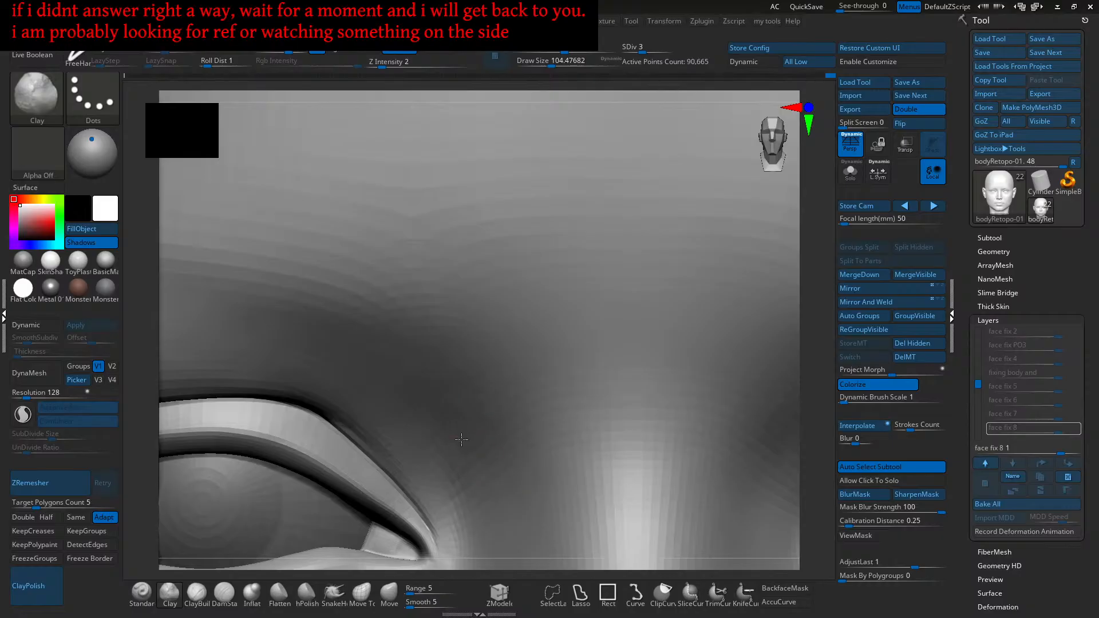
ctrl+right_drag(465, 445, 469, 452)
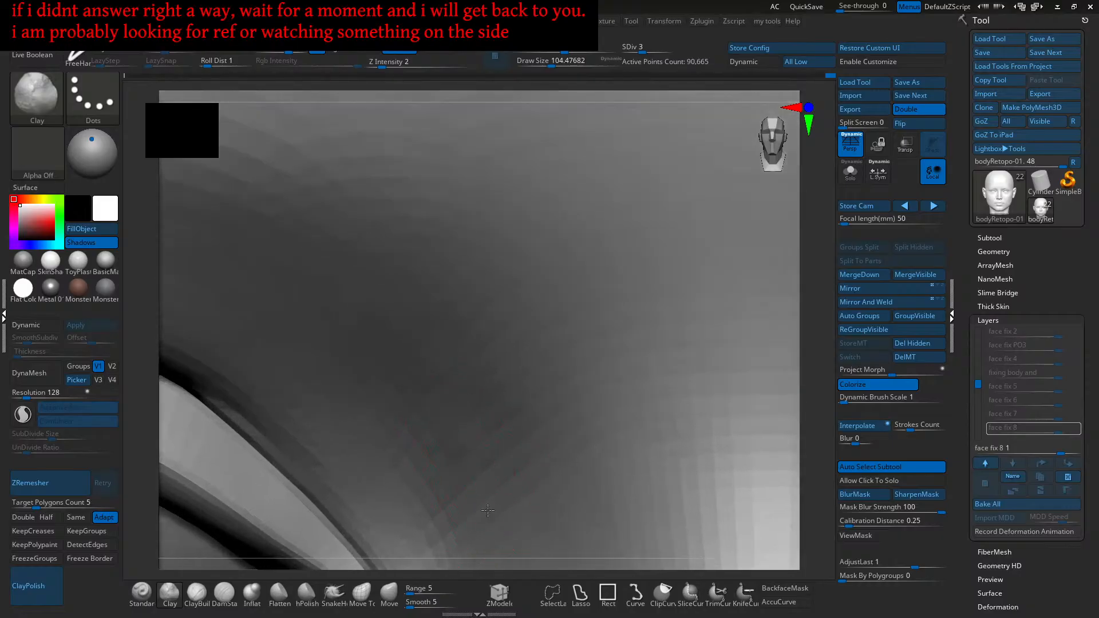
key(shift)
shift+drag(465, 436, 473, 443)
Step: Reduce the Clay brush's draw size to about 74 and refine the side of the nose bridge beside the opposite inner eye corner
key(f)
ctrl+right_drag(549, 418, 567, 469)
mouse_move(505, 383)
ctrl+right_down()
mouse_move(545, 382)
mouse_move(537, 394)
mouse_move(542, 347)
mouse_move(545, 361)
ctrl+right_up()
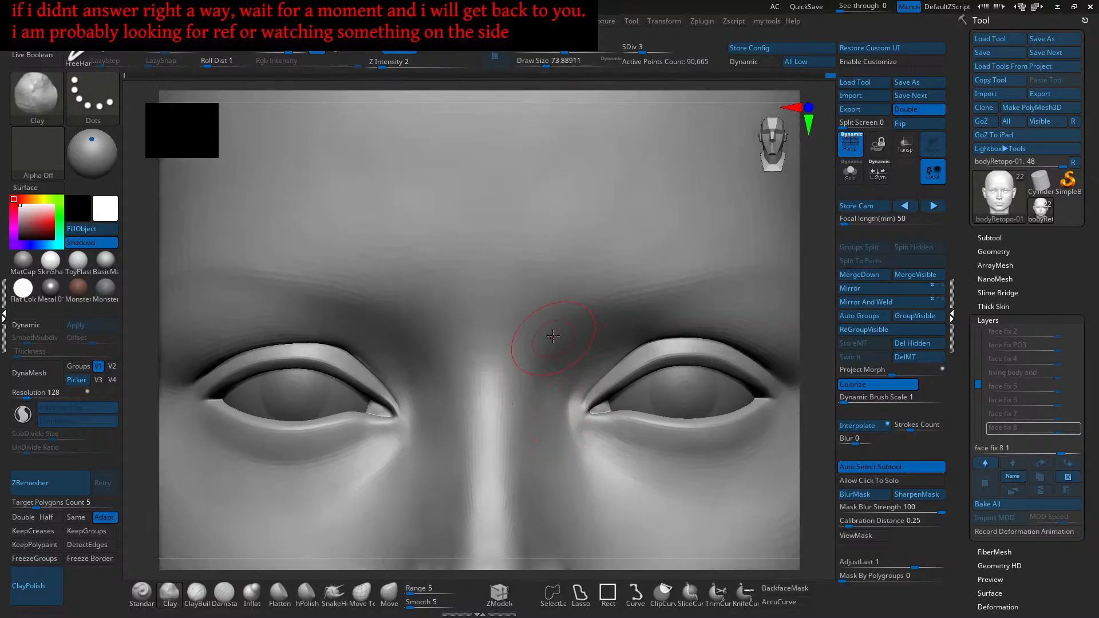
ctrl+right_drag(533, 432, 525, 432)
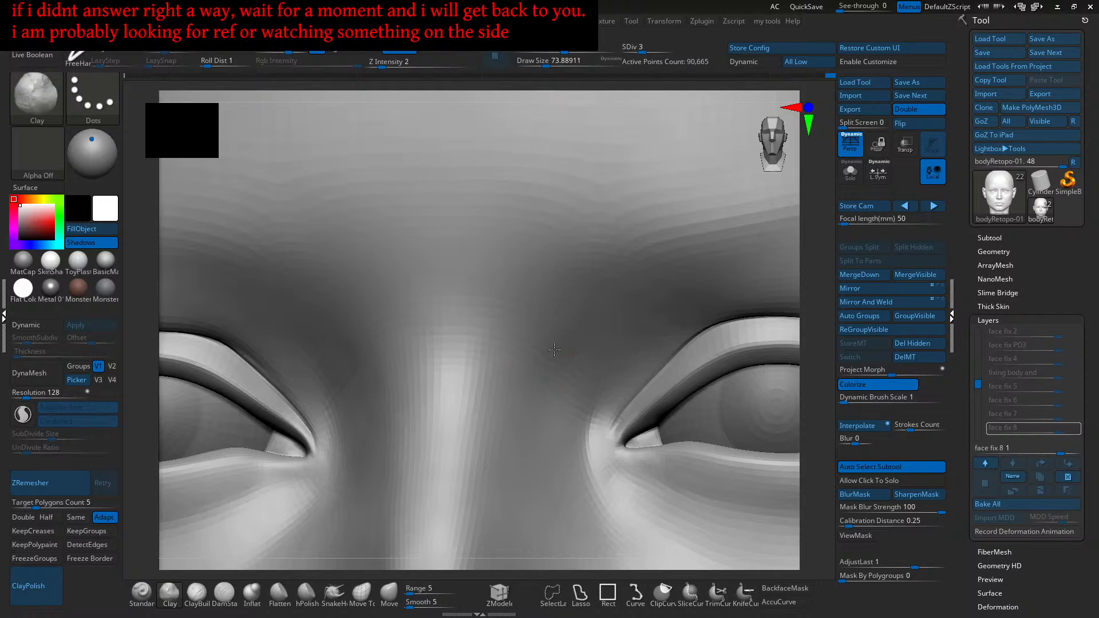
mouse_move(527, 453)
ctrl+right_down()
mouse_move(518, 372)
mouse_move(538, 364)
mouse_move(519, 363)
ctrl+right_up()
Step: Set the Clay brush's draw size to about 83 and refine the cheek below the outer eye corner
mouse_move(598, 352)
alt+right_down()
mouse_move(542, 370)
mouse_move(546, 394)
mouse_move(584, 357)
alt+right_up()
key(s)
drag(585, 356, 588, 354)
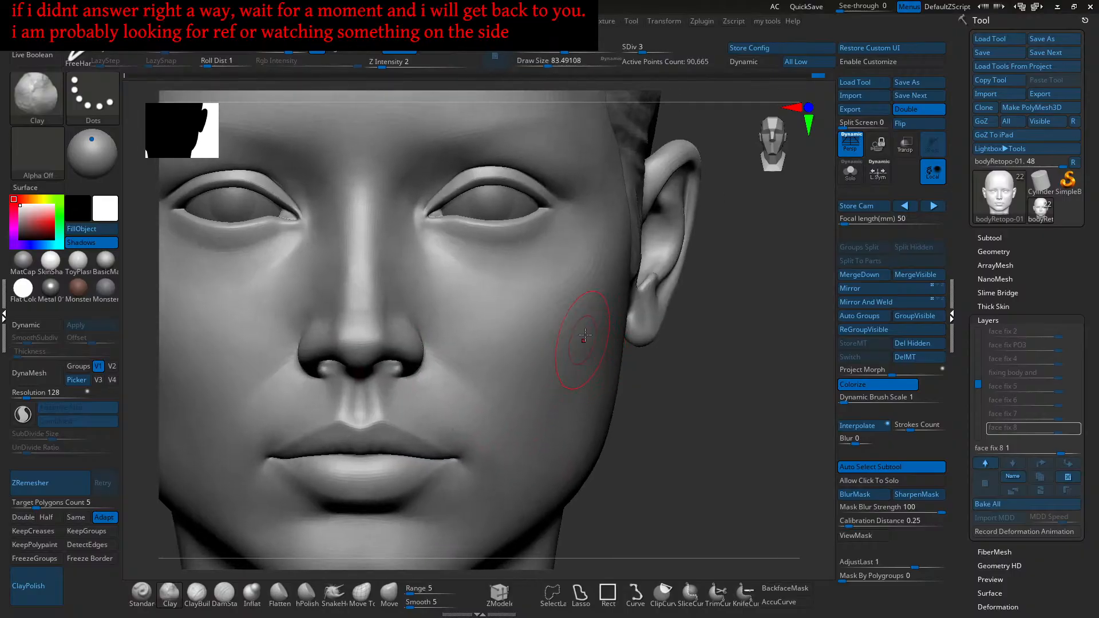
mouse_move(573, 297)
right_down()
mouse_move(579, 326)
mouse_move(566, 363)
right_up()
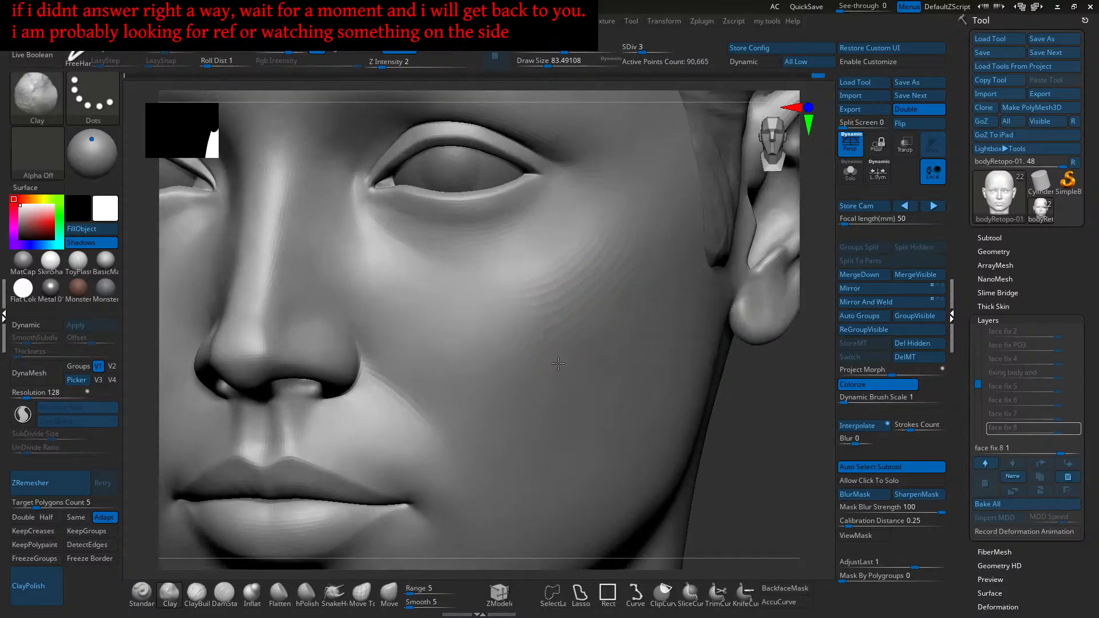
mouse_move(593, 320)
right_down()
mouse_move(578, 359)
mouse_move(553, 312)
right_up()
mouse_move(553, 312)
right_down()
mouse_move(578, 304)
mouse_move(551, 365)
mouse_move(520, 360)
mouse_move(535, 350)
mouse_move(503, 363)
mouse_move(541, 326)
mouse_move(594, 362)
mouse_move(563, 341)
right_up()
Step: Increase the Clay brush's draw size to about 132 for the temple and side of the face near the ear
mouse_move(563, 341)
ctrl+right_down()
mouse_move(567, 366)
mouse_move(547, 409)
ctrl+right_up()
key(s)
drag(533, 359, 541, 358)
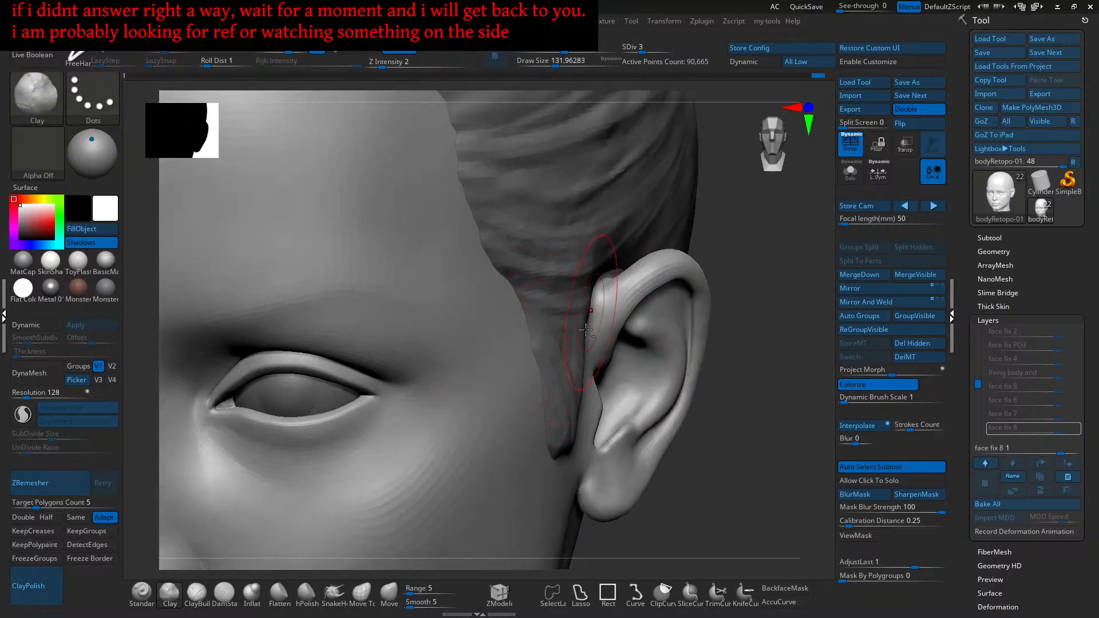
Step: Adjust the upper eyelid crease of the character's left eye with the Move brush
mouse_move(573, 327)
ctrl+right_down()
mouse_move(604, 297)
mouse_move(599, 305)
ctrl+right_up()
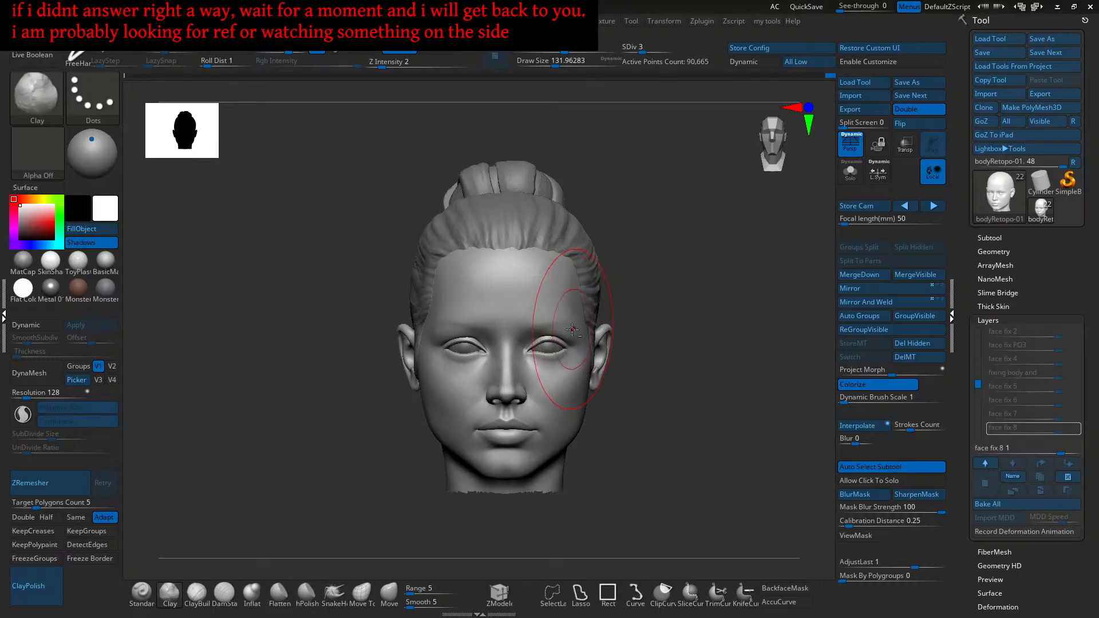
ctrl+right_drag(566, 330, 555, 361)
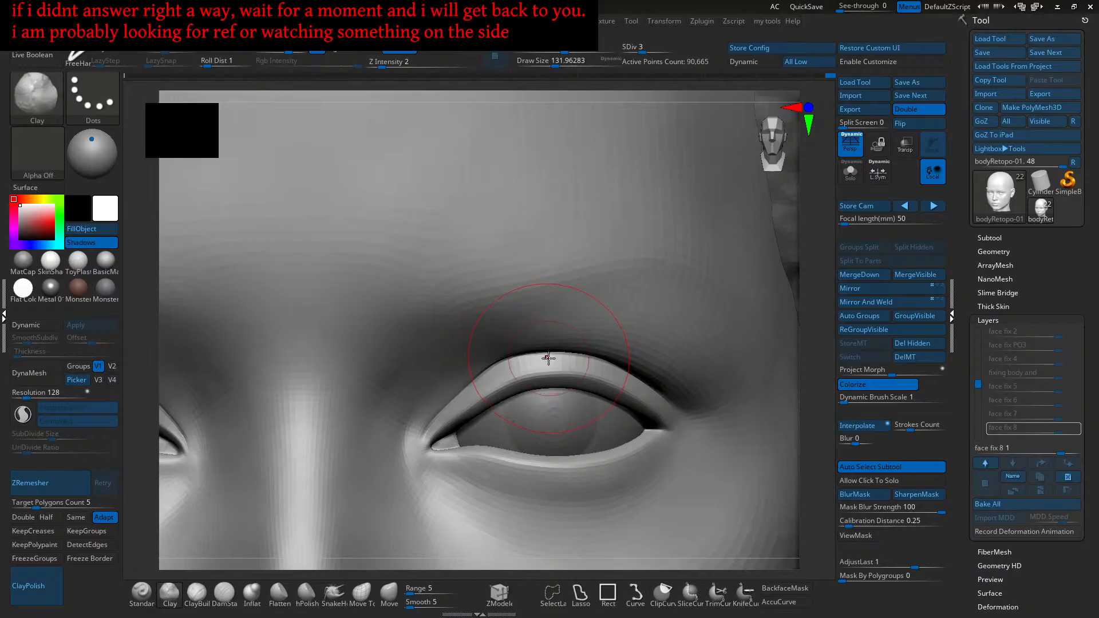
click(389, 593)
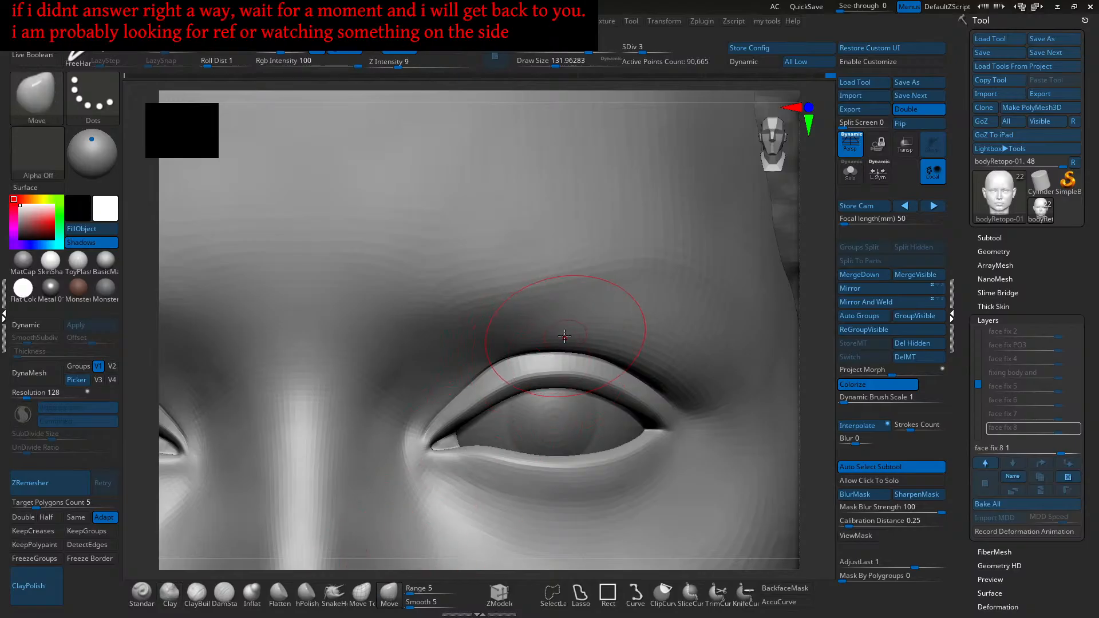
ctrl+right_drag(566, 333, 566, 338)
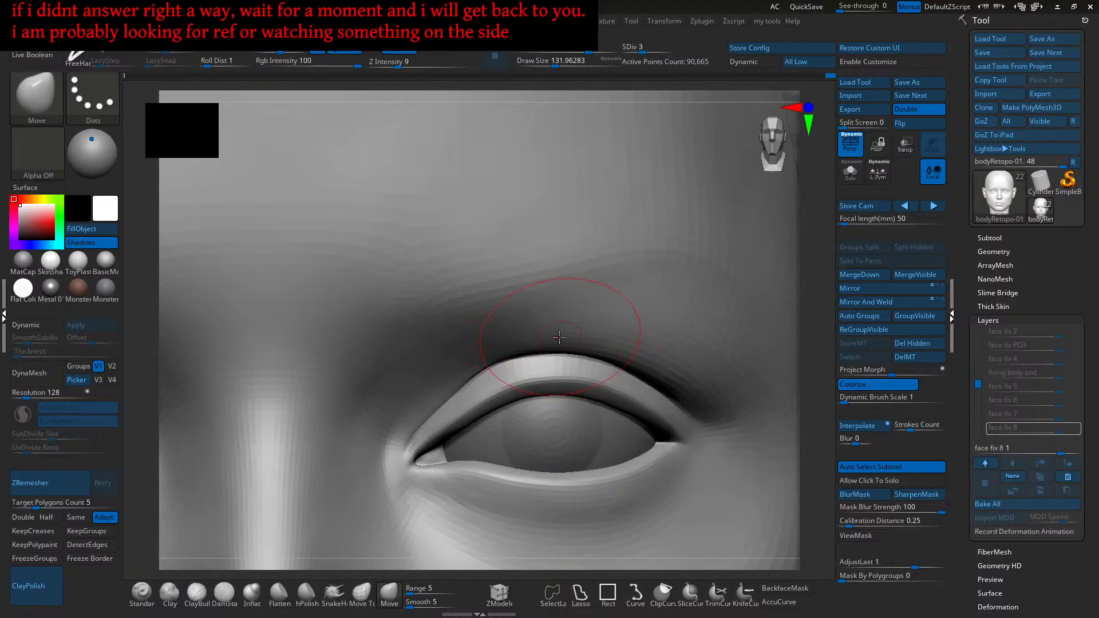
ctrl+right_drag(567, 337, 541, 344)
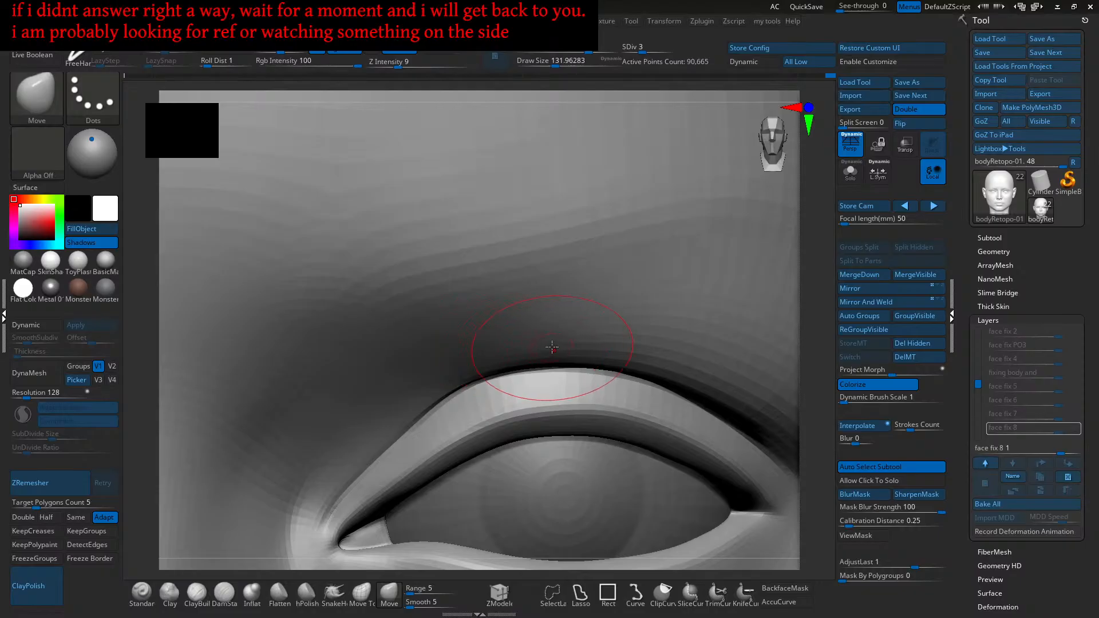
alt+right_drag(643, 362, 607, 358)
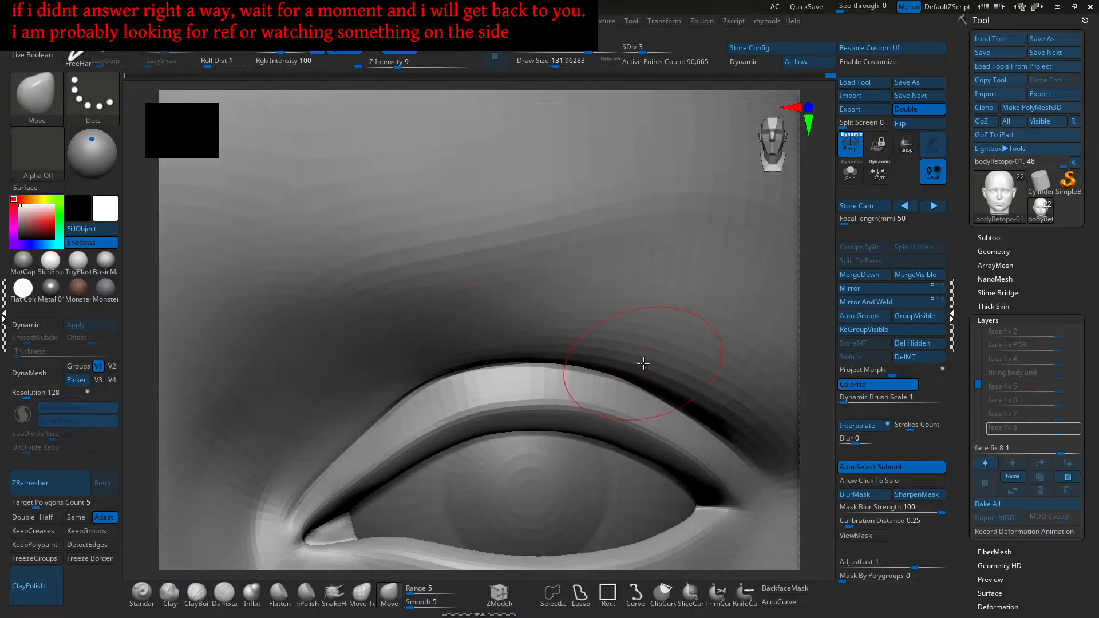
mouse_move(662, 373)
alt+right_down()
mouse_move(613, 366)
mouse_move(625, 363)
alt+right_up()
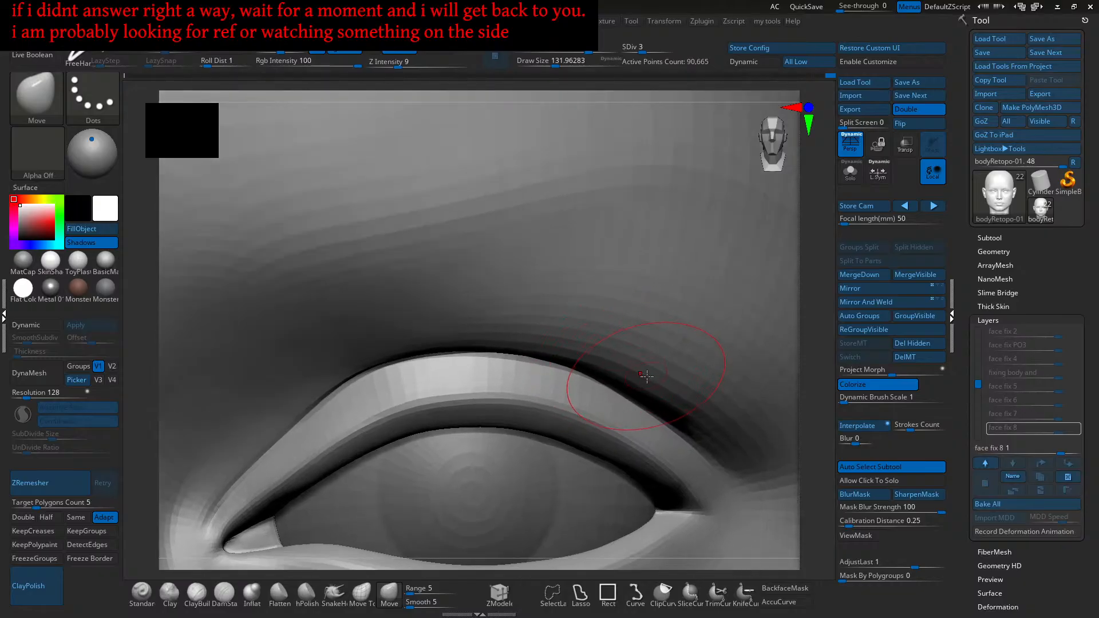
Step: Refine the outer part of the same upper eyelid's fold with the Move brush, checking its shape from the side and front
ctrl+right_drag(596, 346, 573, 339)
mouse_move(573, 339)
alt+right_down()
mouse_move(605, 341)
mouse_move(578, 314)
mouse_move(573, 360)
mouse_move(544, 338)
mouse_move(541, 349)
mouse_move(470, 352)
alt+right_up()
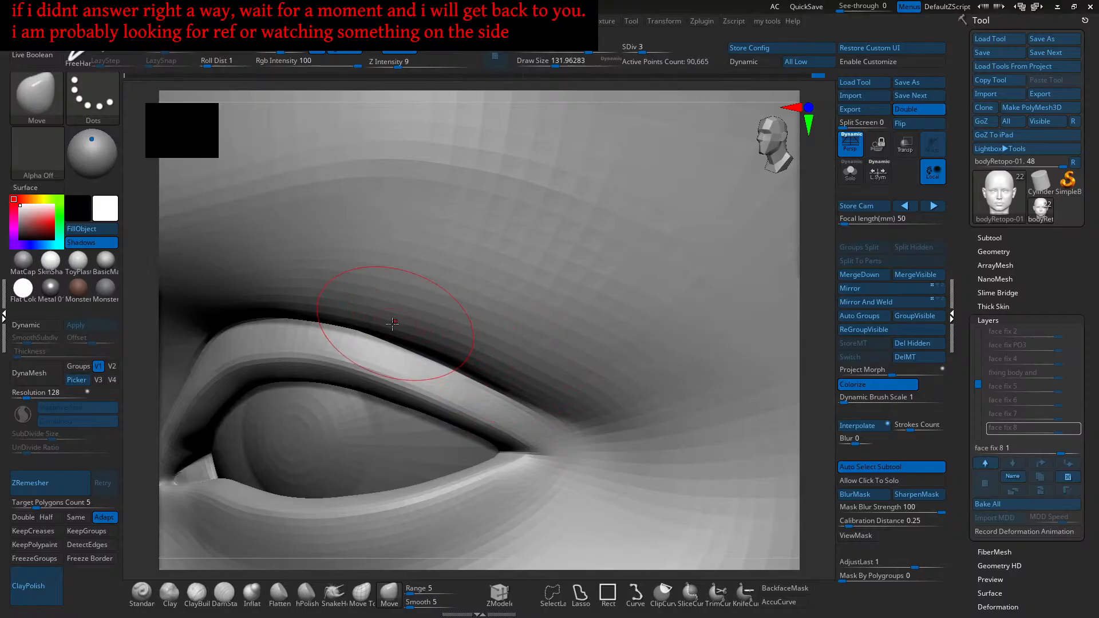
right_drag(496, 377, 550, 358)
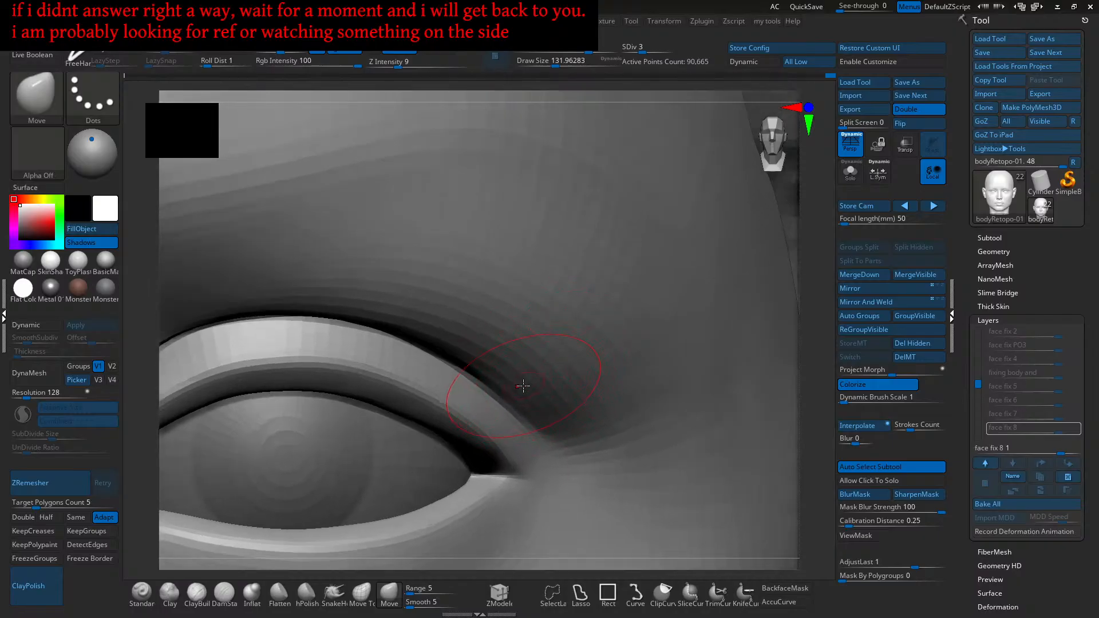
mouse_move(522, 386)
right_down()
mouse_move(469, 375)
mouse_move(487, 375)
right_up()
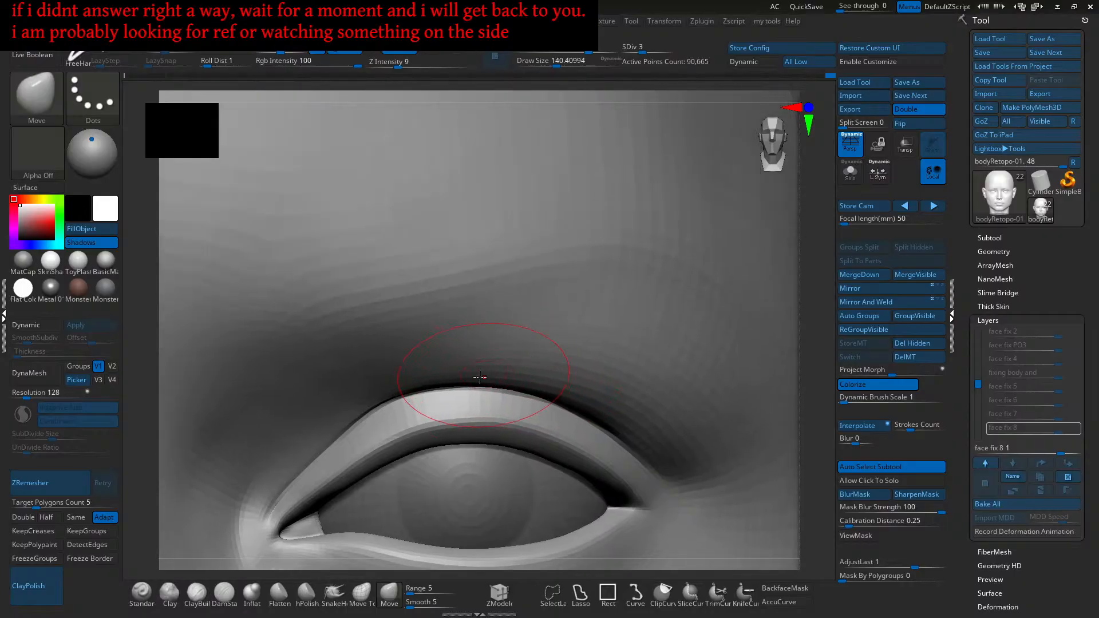
right_drag(445, 387, 465, 380)
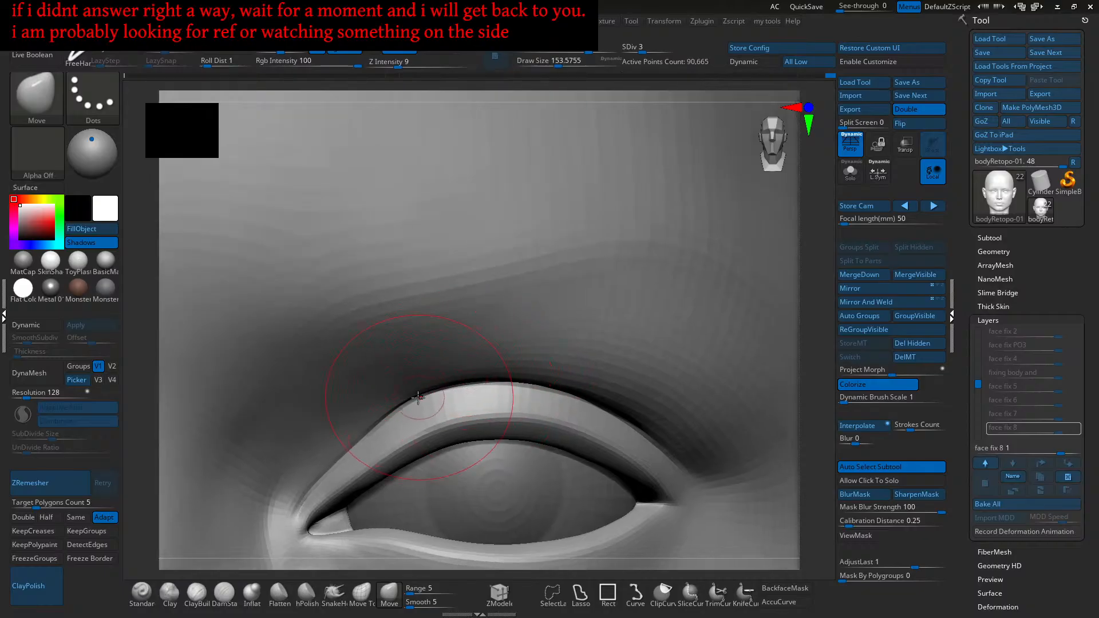
mouse_move(540, 397)
right_down()
mouse_move(481, 273)
mouse_move(567, 400)
mouse_move(541, 393)
right_up()
Step: Select the eyeballs subtool for moving and mask everything except the eyeball on the character's left side
alt+click(541, 393)
key(w)
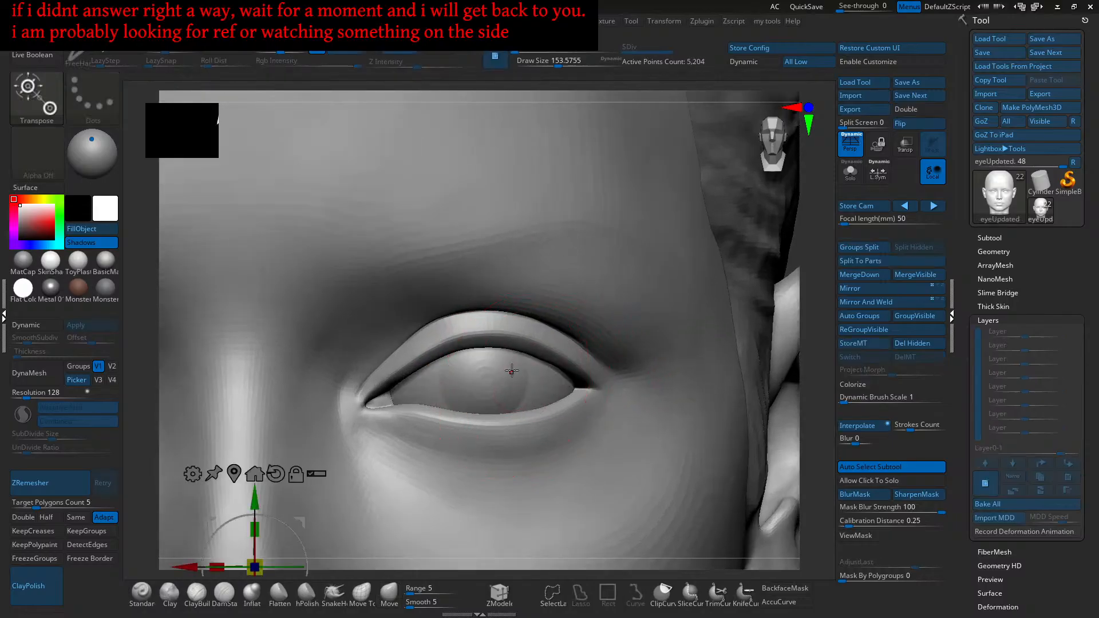
key(f)
right_drag(490, 330, 494, 394)
ctrl+drag(675, 250, 432, 514)
ctrl+click(719, 256)
Step: Center the gizmo on the unmasked eyeball and nudge that eyeball slightly upward
ctrl+right_drag(520, 399, 509, 411)
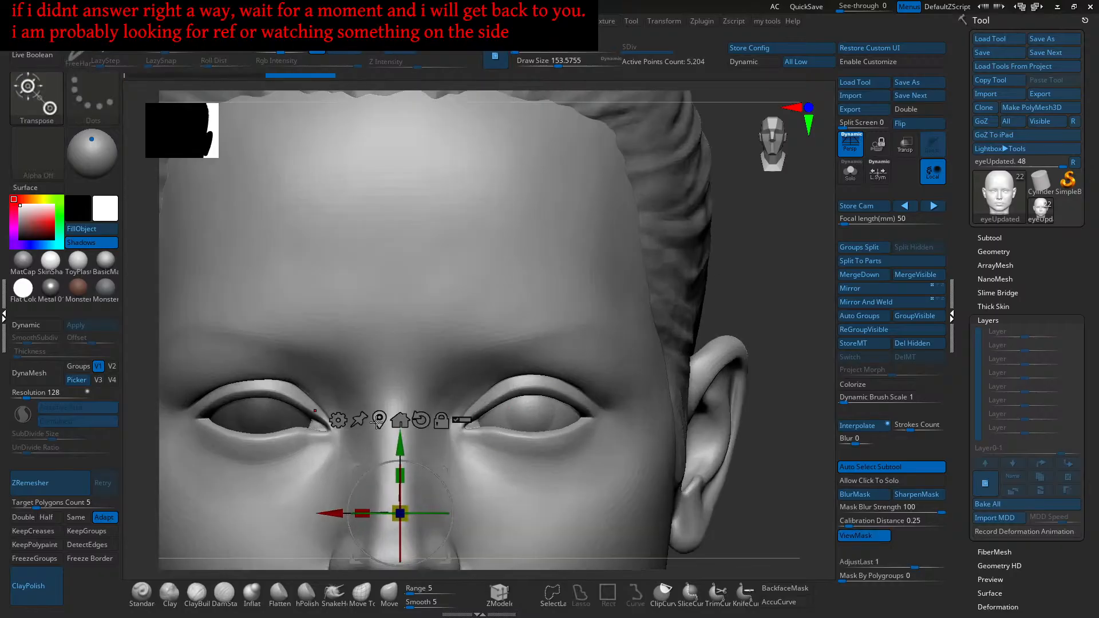
click(520, 405)
ctrl+right_drag(530, 357, 527, 372)
drag(518, 342, 517, 340)
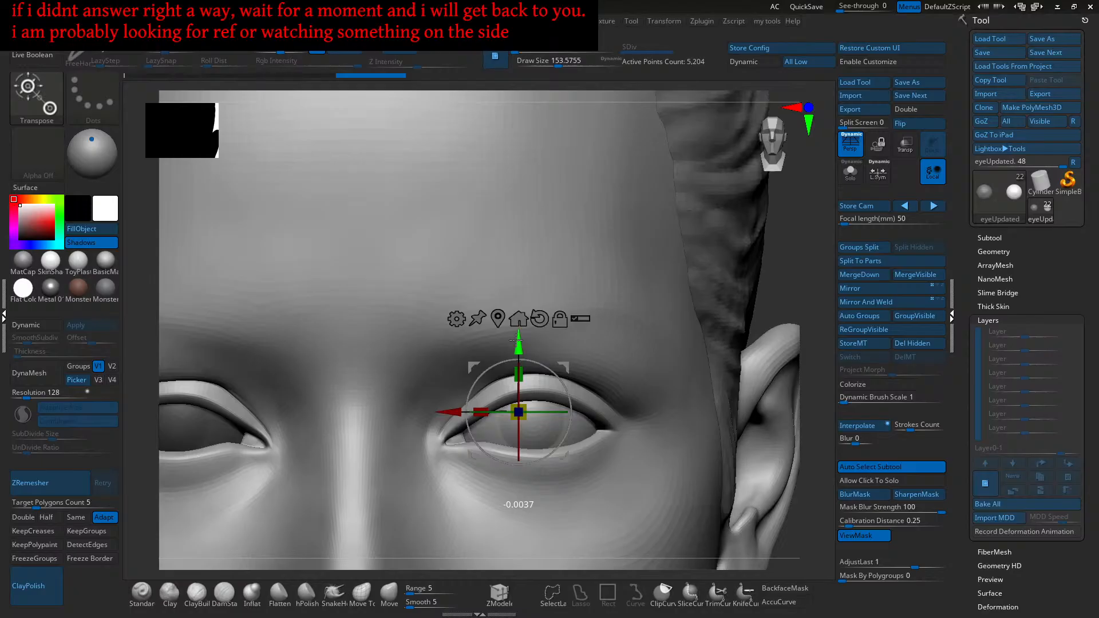
drag(517, 340, 517, 339)
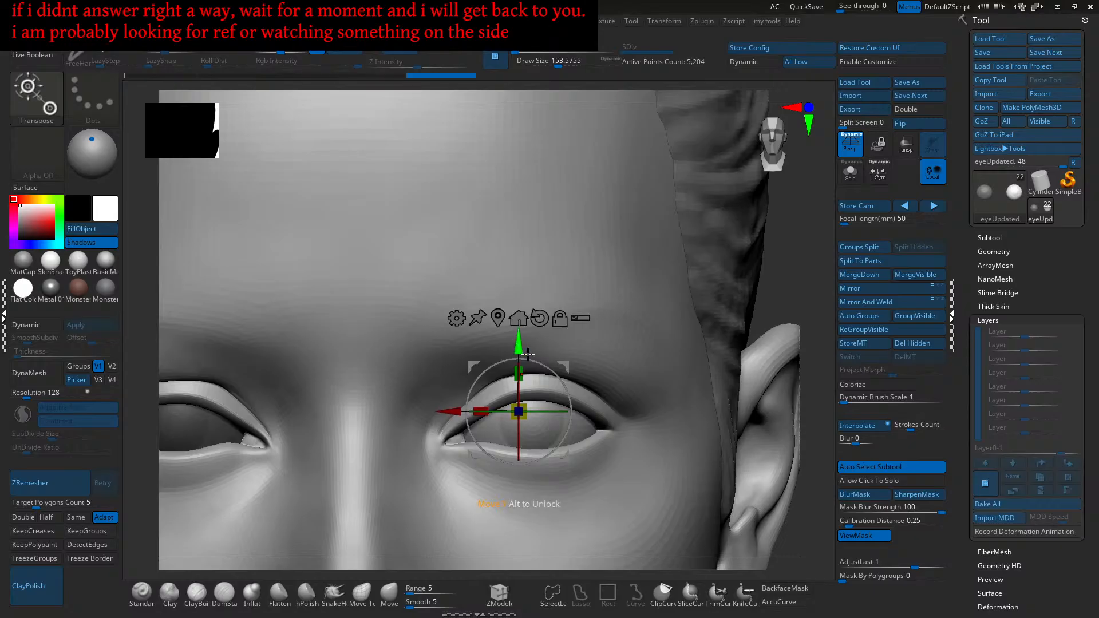
Step: Try reshaping around the character's right eye with a smaller Move brush while the eyeballs subtool is active
key(q)
right_drag(524, 375, 632, 359)
key(f)
mouse_move(736, 392)
right_down()
mouse_move(614, 404)
mouse_move(557, 390)
mouse_move(565, 405)
mouse_move(652, 424)
right_up()
mouse_move(478, 386)
alt+right_down()
mouse_move(566, 433)
mouse_move(539, 394)
mouse_move(551, 396)
alt+right_up()
key([)
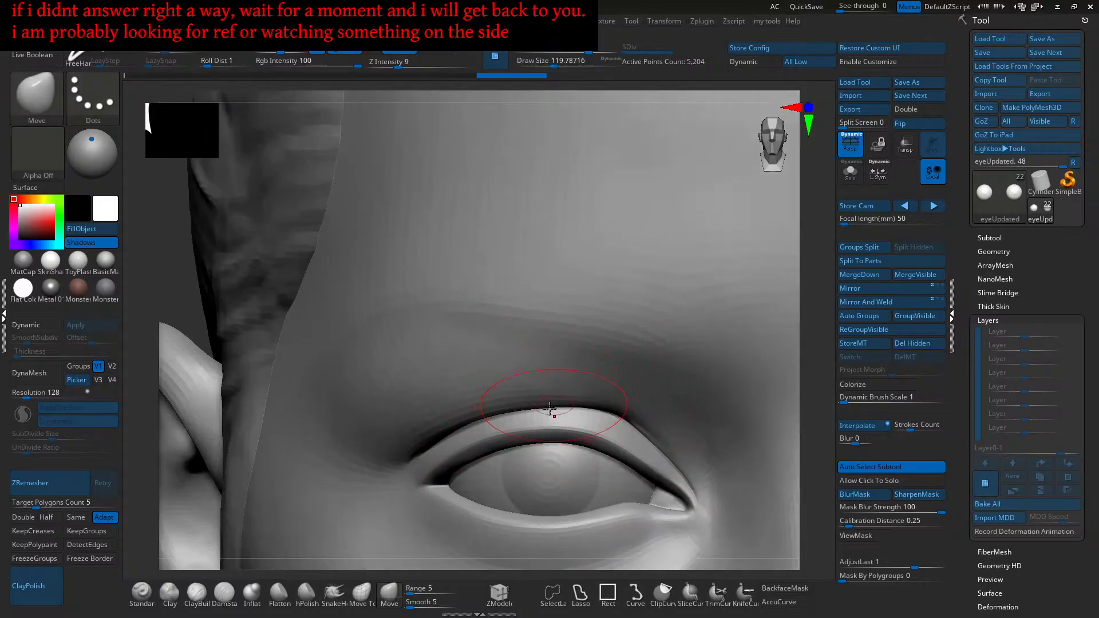
click(390, 594)
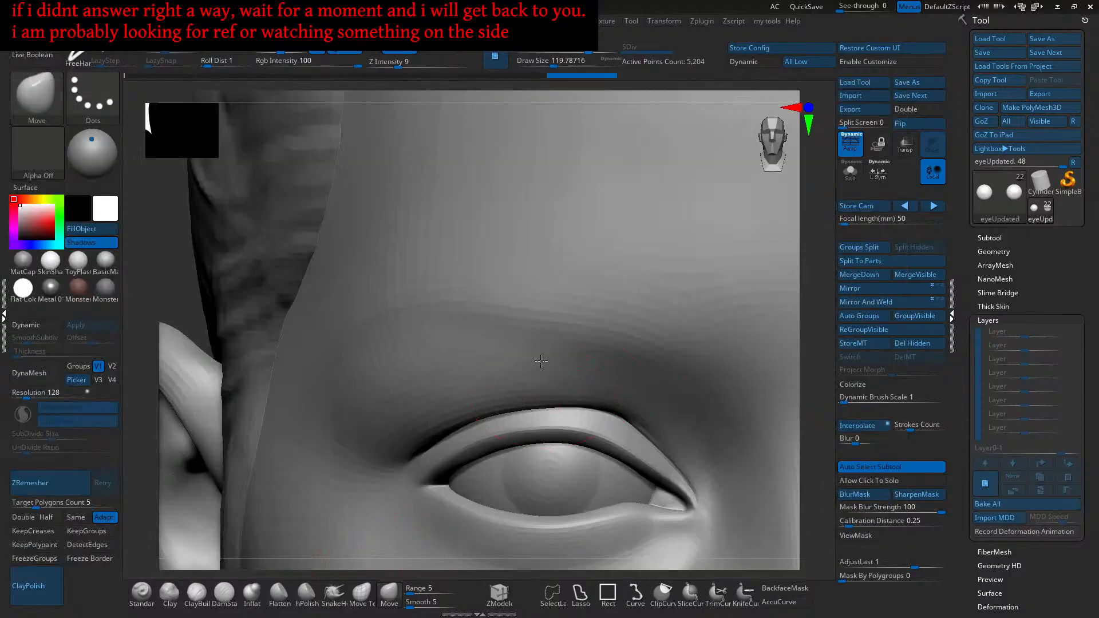
drag(465, 388, 477, 395)
ctrl+right_drag(518, 449, 324, 493)
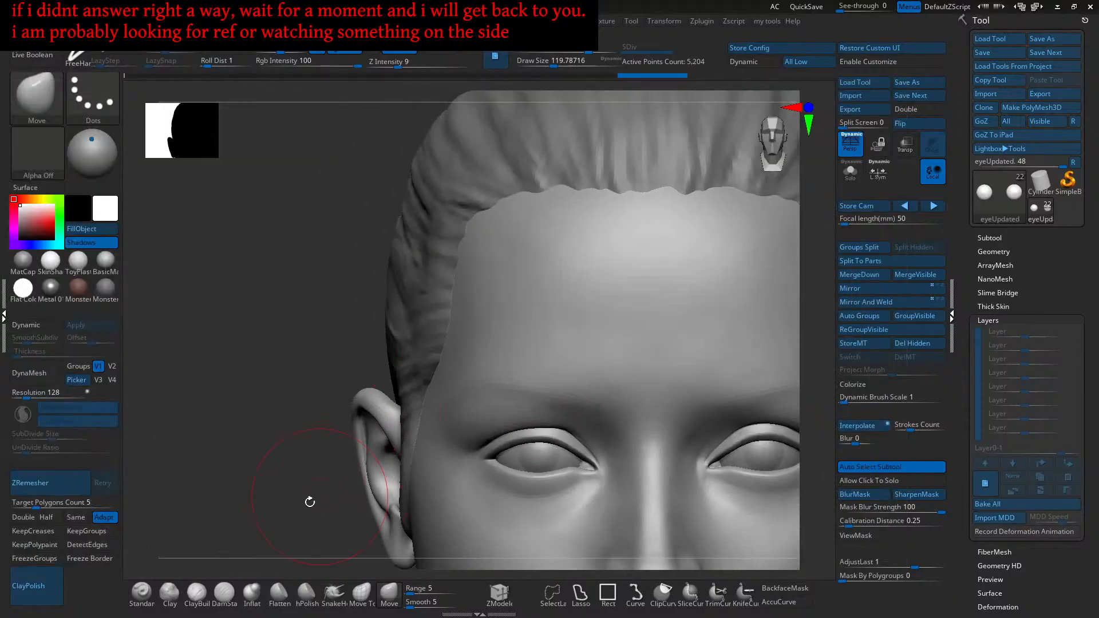
mouse_move(493, 394)
ctrl+right_down()
mouse_move(538, 434)
mouse_move(591, 385)
mouse_move(569, 351)
ctrl+right_up()
Step: Isolate the eyeballs and undo the latest edits made after the eyeball was repositioned
click(850, 173)
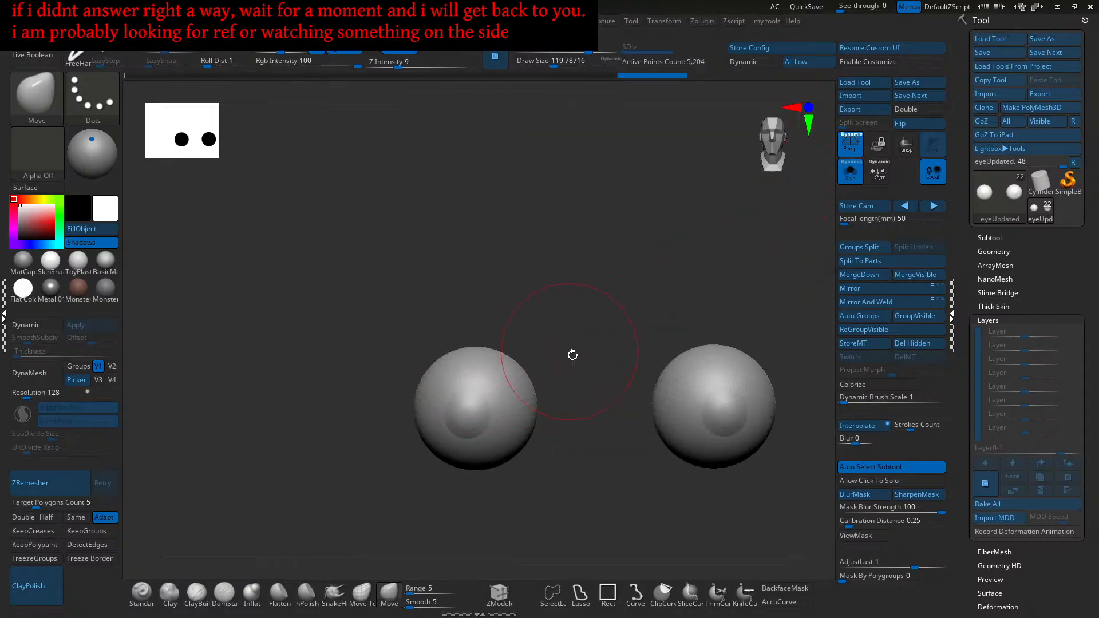
key(ctrl+z)
key(ctrl+z)
key(ctrl+z)
key(ctrl+z)
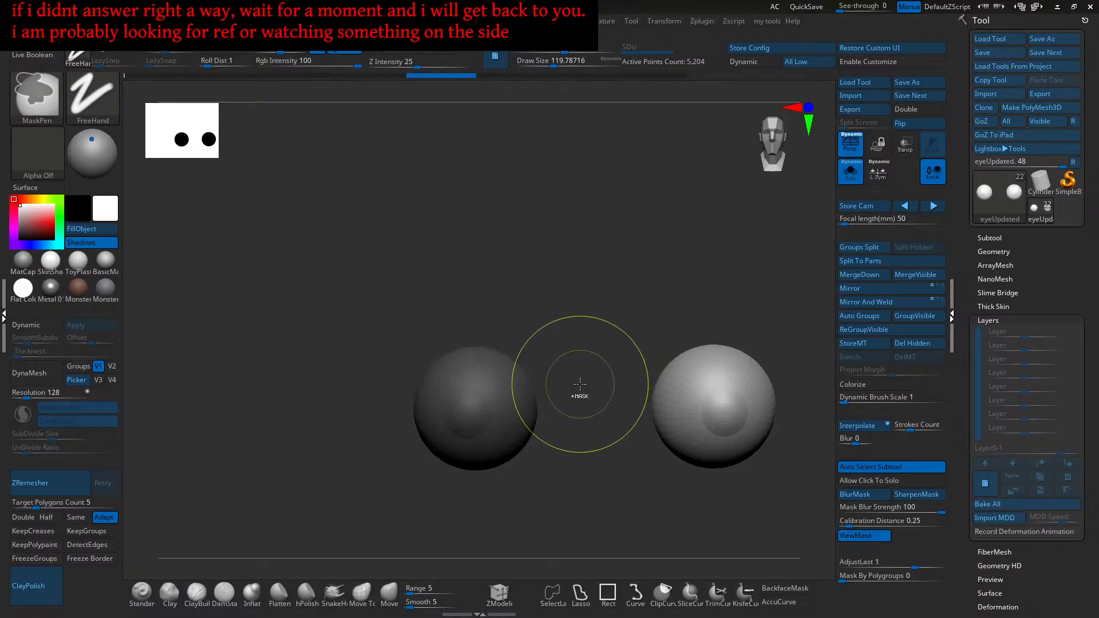
key(ctrl+shift+z)
key(ctrl+shift+z)
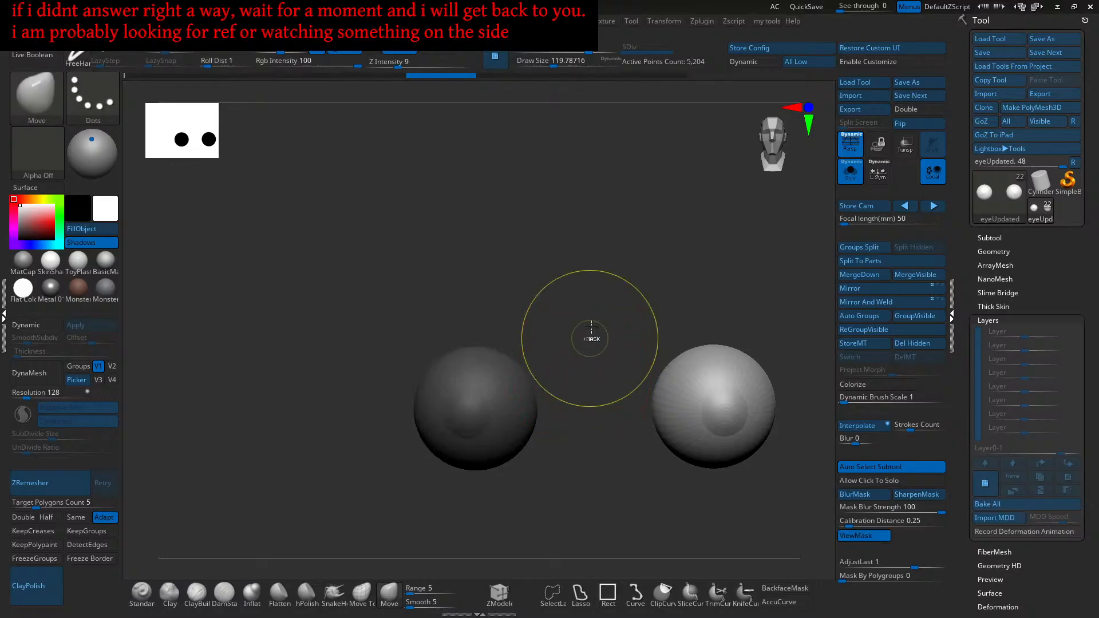
Step: Show the whole head again, select the body subtool and adjust the outer upper eyelid of the character's right eye with the Move brush
click(849, 174)
alt+right_drag(545, 347, 545, 378)
alt+click(558, 370)
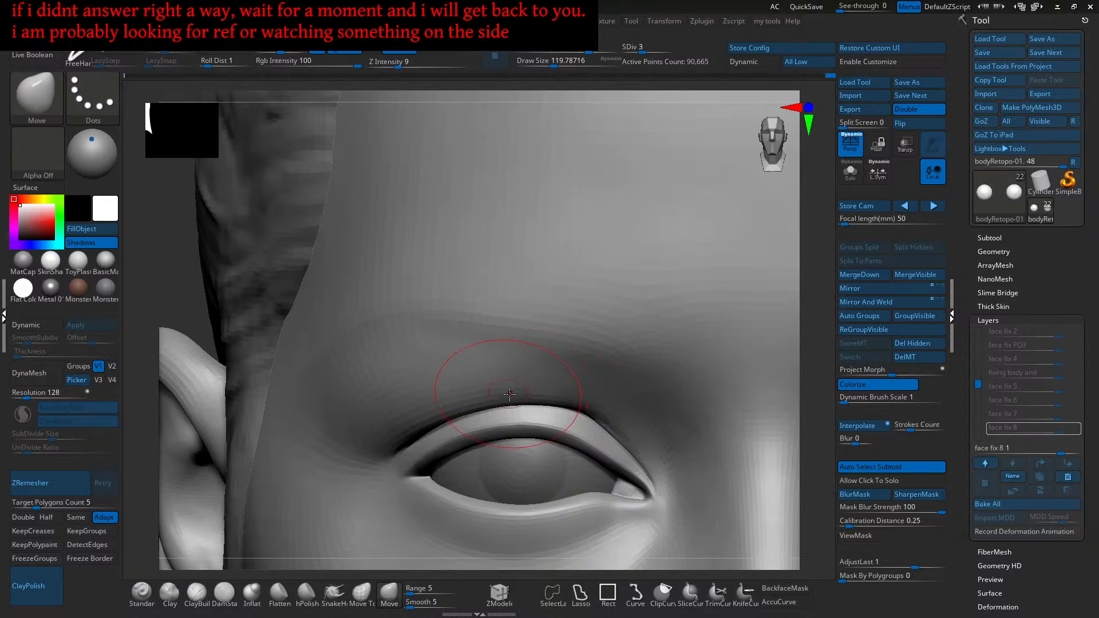
alt+right_drag(525, 390, 548, 395)
key(])
key(])
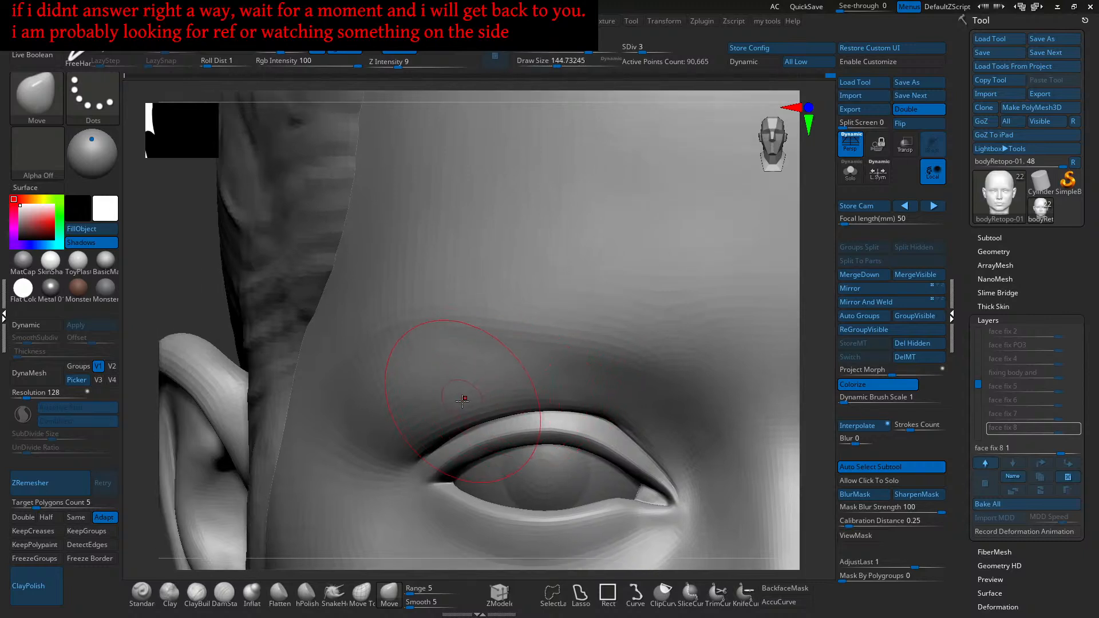
drag(466, 411, 459, 422)
mouse_move(459, 421)
ctrl+right_down()
mouse_move(456, 407)
mouse_move(463, 415)
ctrl+right_up()
key(bracketleft)
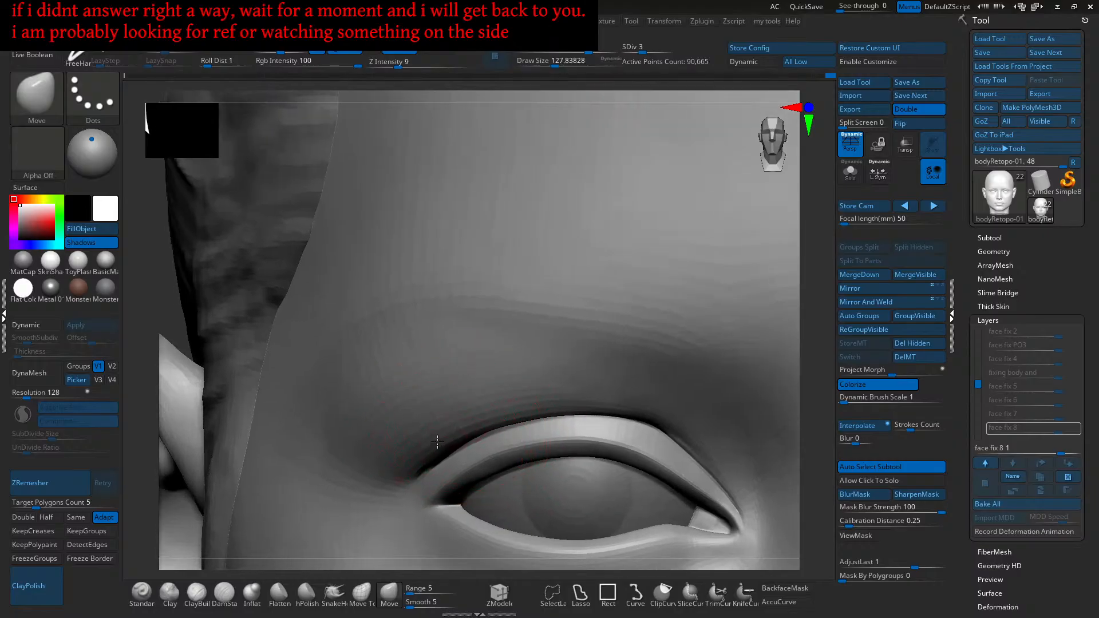
Step: Undo the last eyelid stroke and pull the skin just above the right eye's upper lid slightly upward toward the nose
mouse_move(448, 439)
right_down()
mouse_move(441, 422)
mouse_move(472, 450)
mouse_move(502, 433)
mouse_move(517, 441)
mouse_move(492, 445)
right_up()
key(bracketright)
key(ctrl+z)
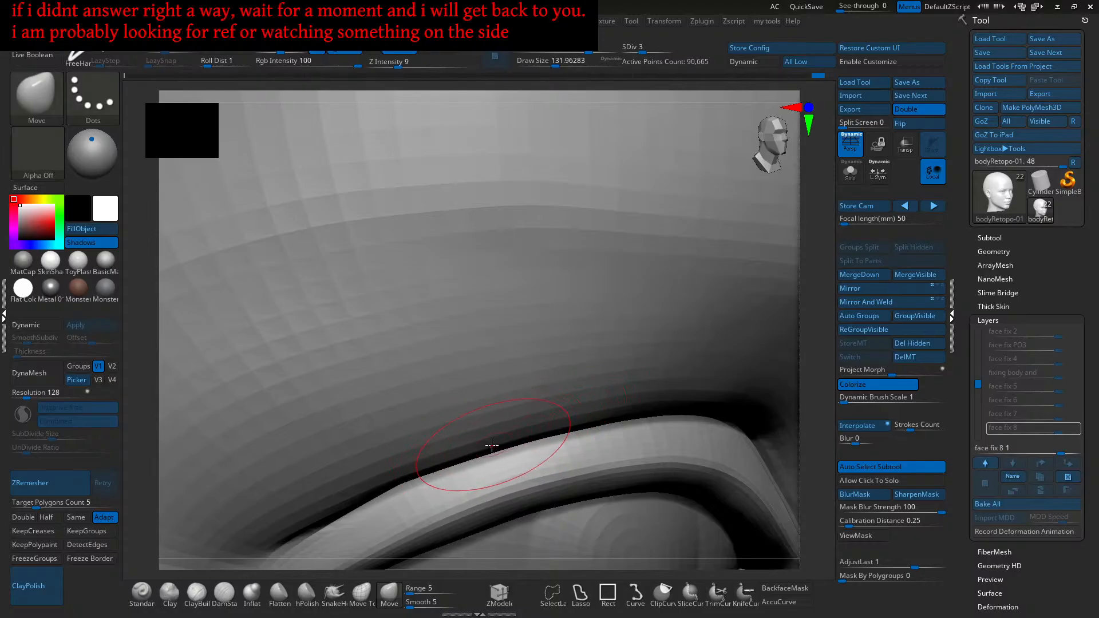
right_drag(498, 447, 558, 430)
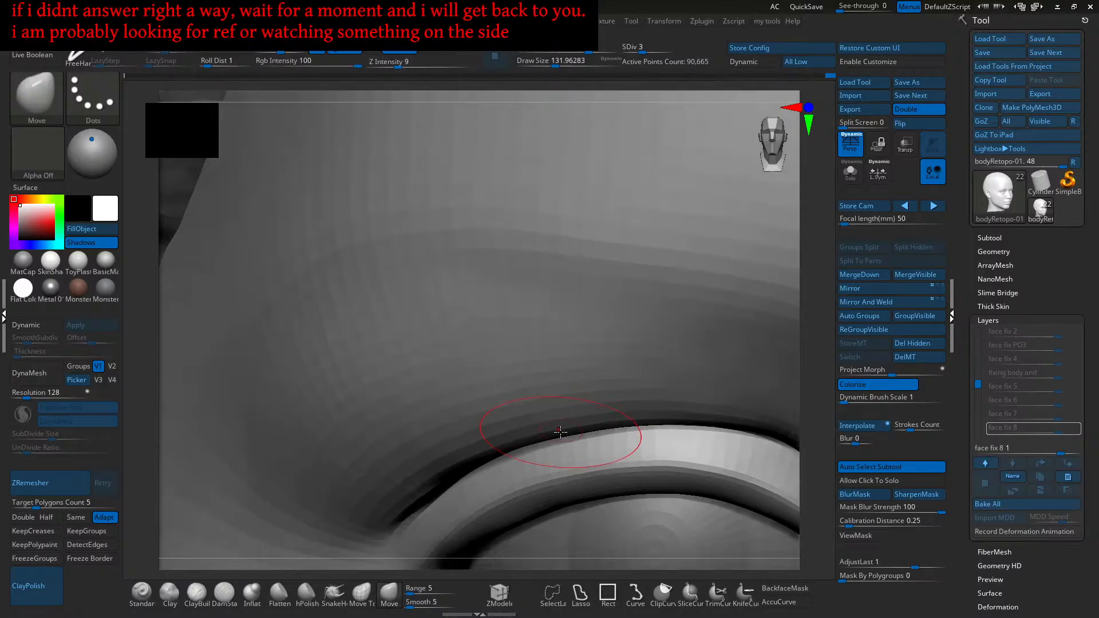
drag(564, 423, 580, 416)
mouse_move(589, 417)
ctrl+right_down()
mouse_move(623, 383)
mouse_move(582, 416)
mouse_move(541, 396)
mouse_move(589, 412)
mouse_move(581, 407)
ctrl+right_up()
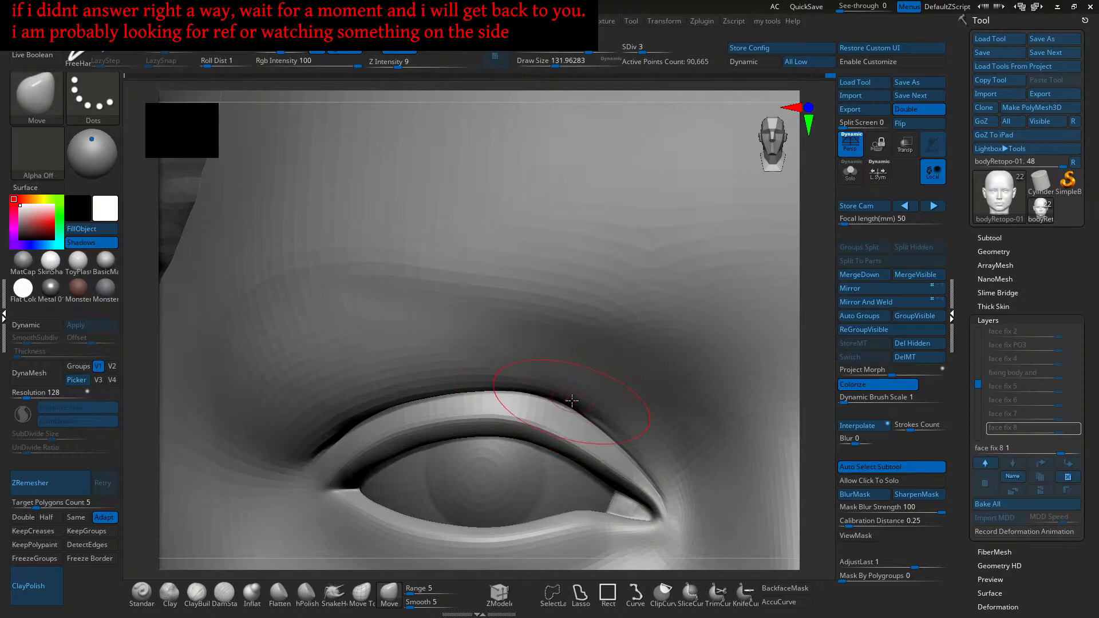
Step: Compare both eyes and shift the outer upper eyelid crease of the character's left eye slightly down and outward with the Move brush
alt+right_drag(545, 394, 560, 397)
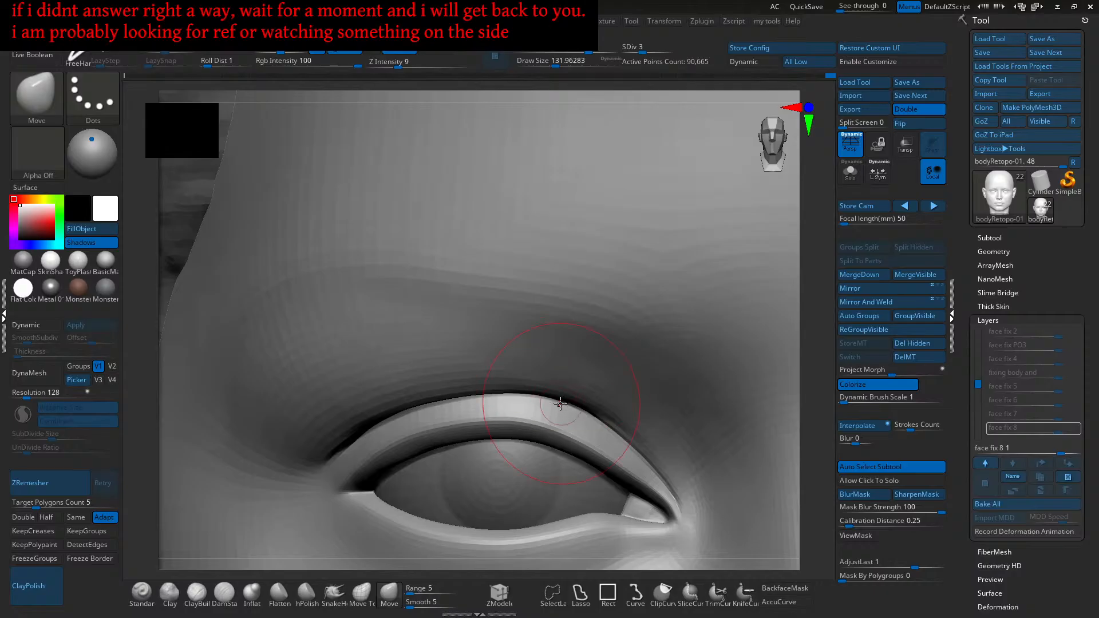
mouse_move(594, 408)
alt+right_down()
mouse_move(555, 395)
mouse_move(468, 402)
alt+right_up()
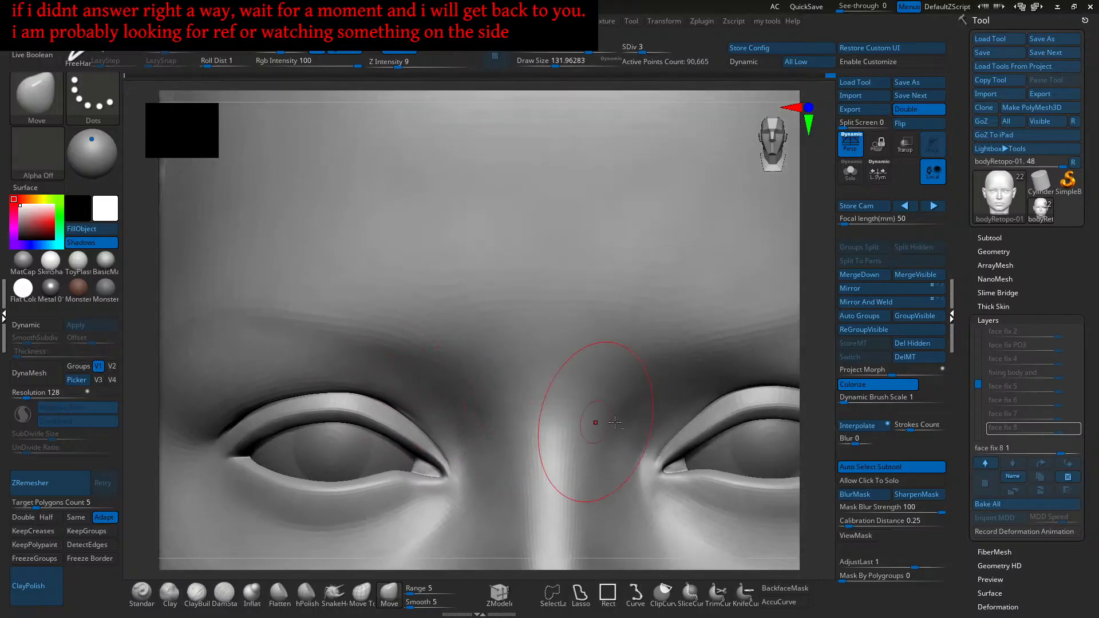
alt+right_drag(565, 418, 447, 416)
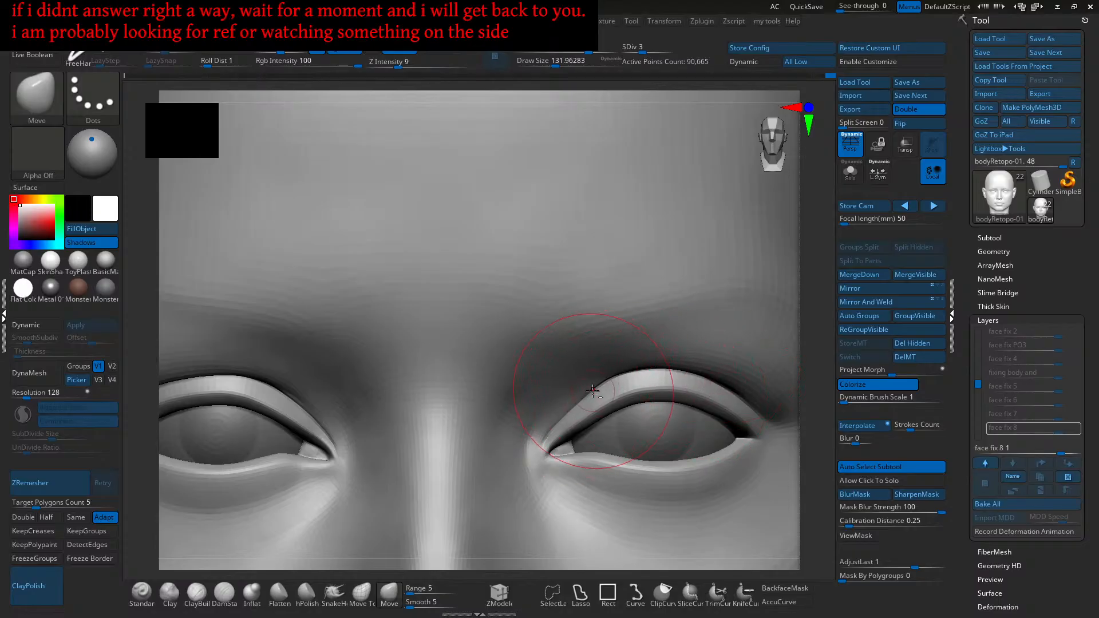
ctrl+right_drag(598, 390, 618, 375)
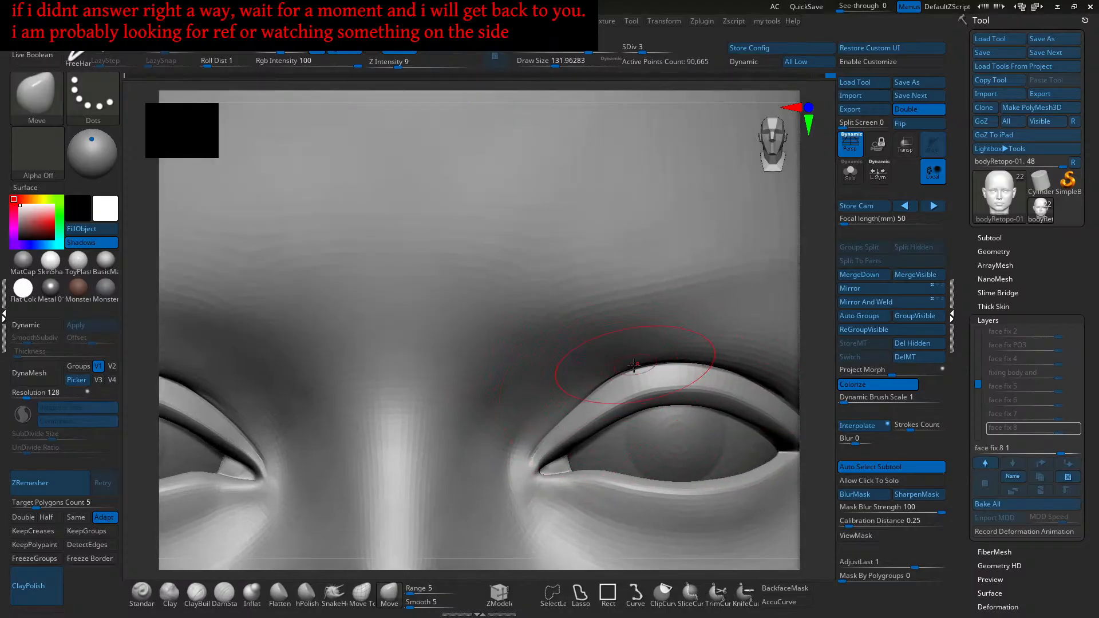
alt+right_drag(710, 375, 635, 372)
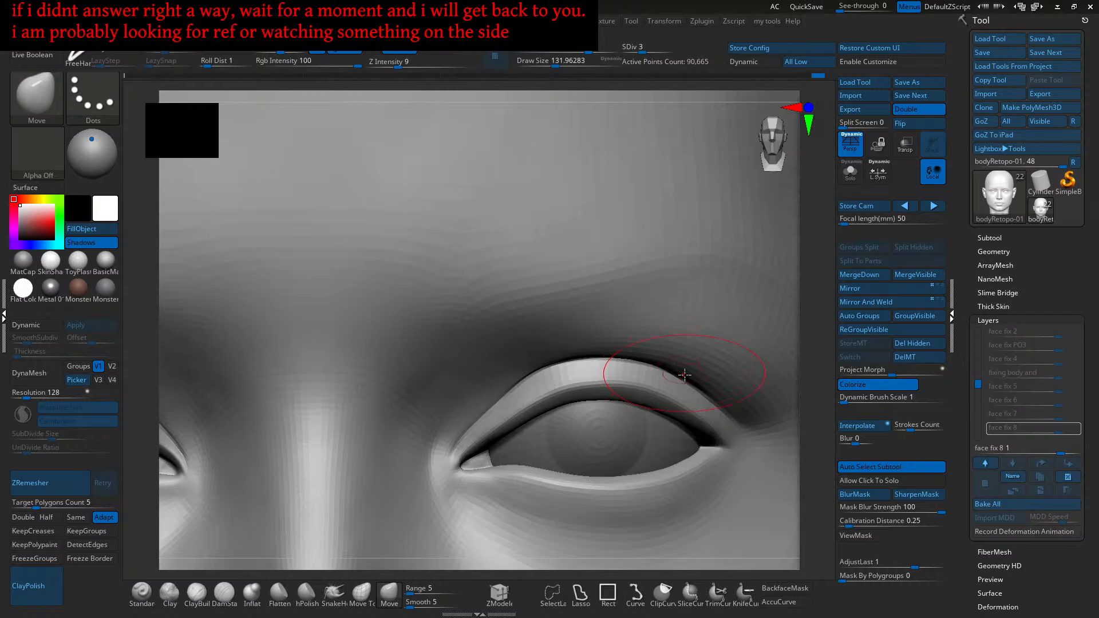
scroll(684, 372, up, 4)
right_drag(681, 369, 660, 388)
drag(659, 377, 662, 380)
mouse_move(690, 406)
right_down()
mouse_move(656, 400)
mouse_move(682, 399)
right_up()
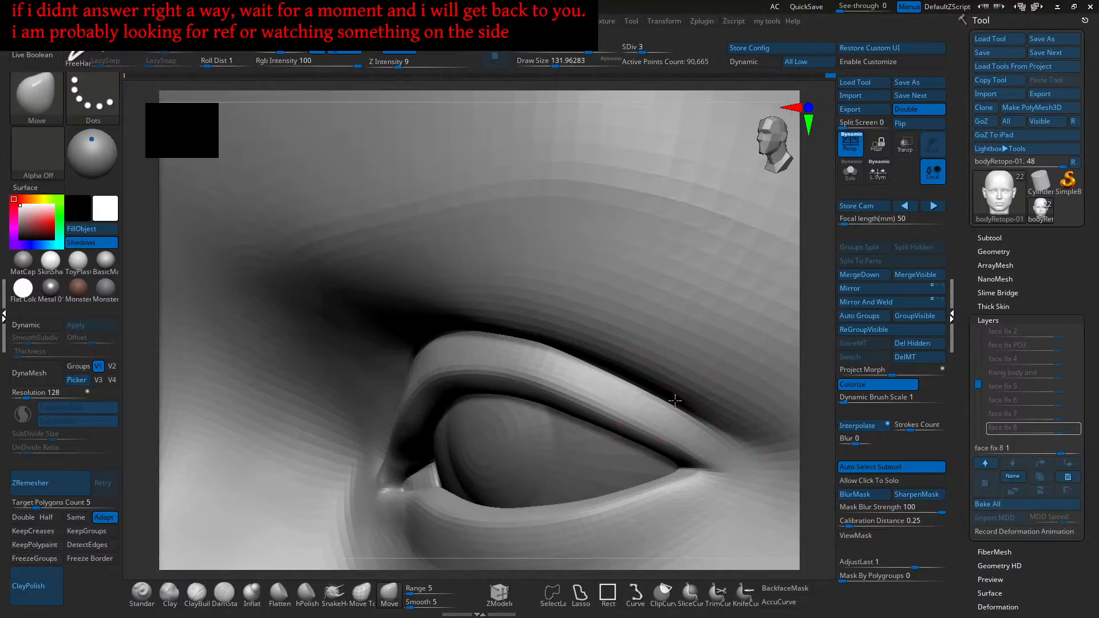
mouse_move(682, 396)
right_down()
mouse_move(651, 360)
mouse_move(659, 364)
mouse_move(625, 375)
mouse_move(606, 389)
mouse_move(618, 432)
mouse_move(602, 452)
right_up()
Step: Switch to the Clay brush and even out the skin along the crease just above the upper eyelid
click(170, 597)
mouse_move(604, 450)
alt+mouse_down()
mouse_move(592, 456)
mouse_move(600, 438)
alt+mouse_up()
alt+right_drag(600, 439, 590, 455)
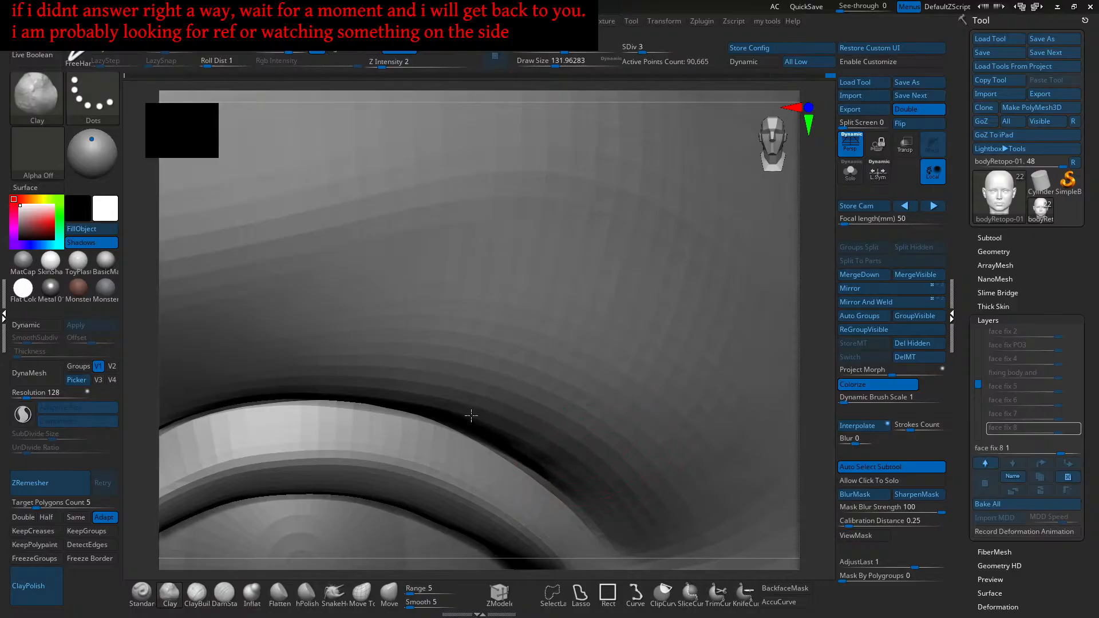
mouse_move(621, 450)
right_down()
mouse_move(589, 417)
mouse_move(593, 434)
mouse_move(617, 420)
mouse_move(620, 451)
right_up()
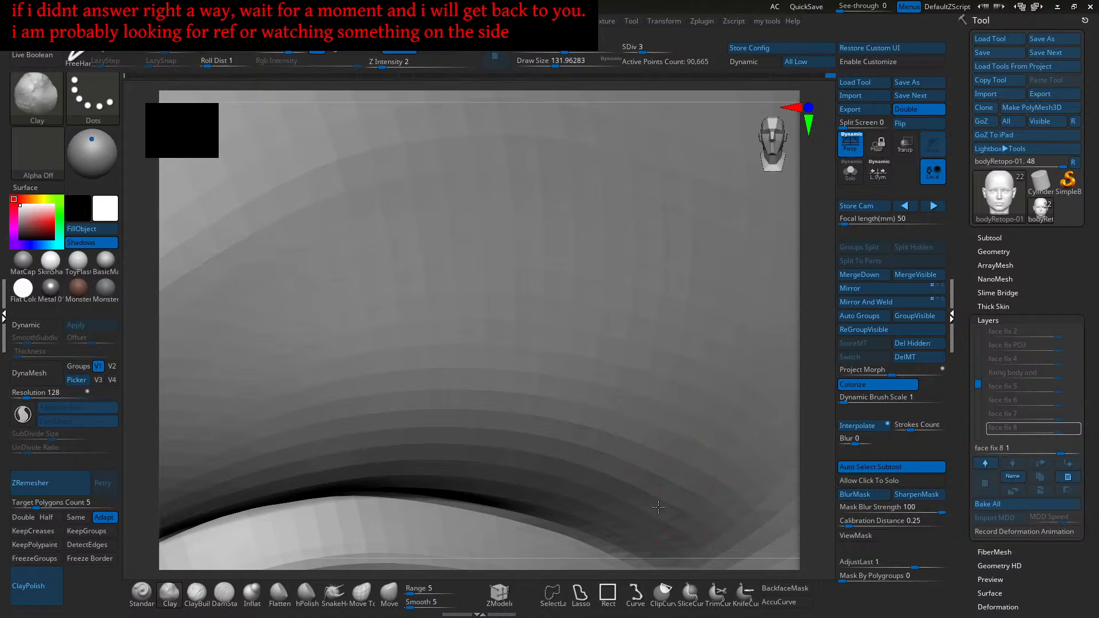
mouse_move(601, 401)
right_down()
mouse_move(600, 413)
mouse_move(632, 435)
mouse_move(614, 405)
mouse_move(601, 416)
mouse_move(540, 373)
mouse_move(592, 409)
mouse_move(633, 387)
right_up()
drag(633, 387, 508, 508)
mouse_move(576, 427)
right_down()
mouse_move(606, 393)
mouse_move(584, 404)
right_up()
drag(584, 403, 514, 426)
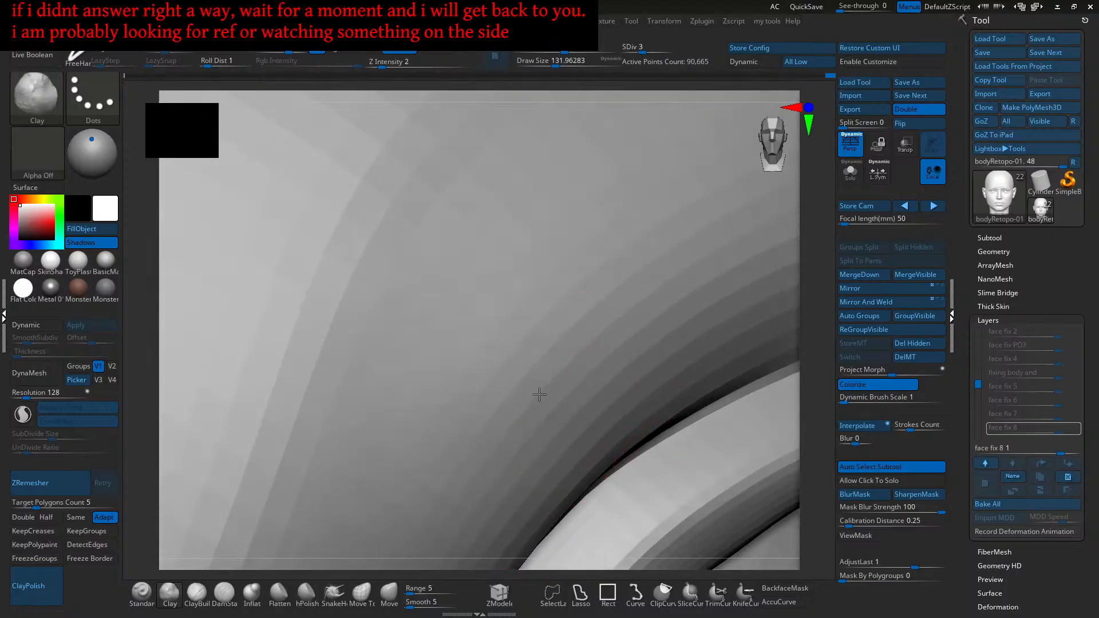
mouse_move(576, 452)
right_down()
mouse_move(608, 354)
mouse_move(622, 347)
right_up()
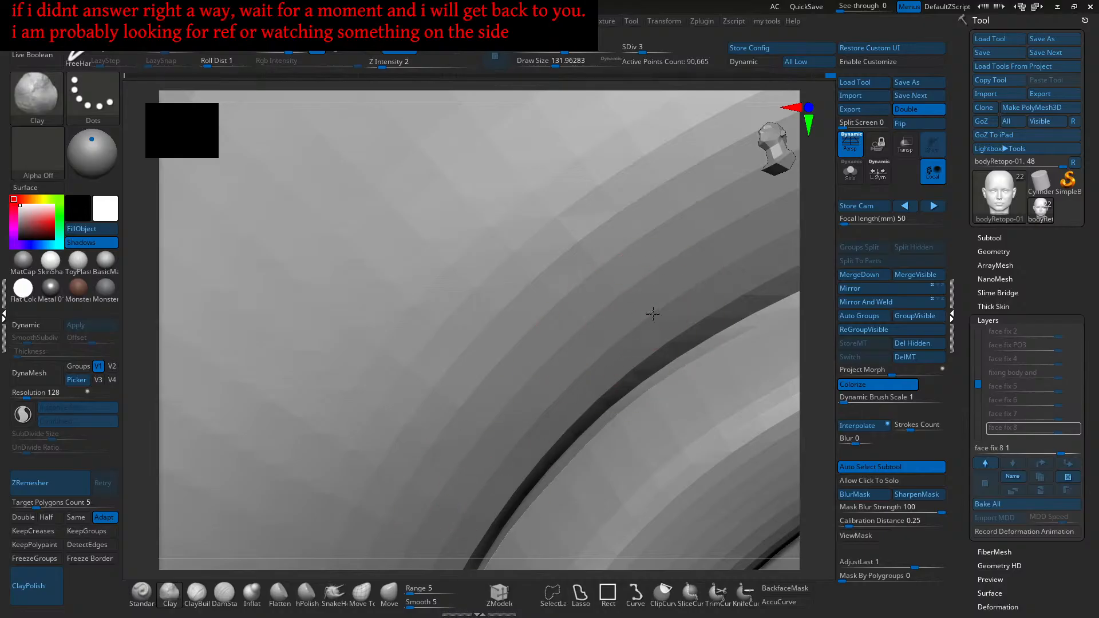
mouse_move(493, 458)
right_down()
mouse_move(560, 437)
mouse_move(575, 354)
right_up()
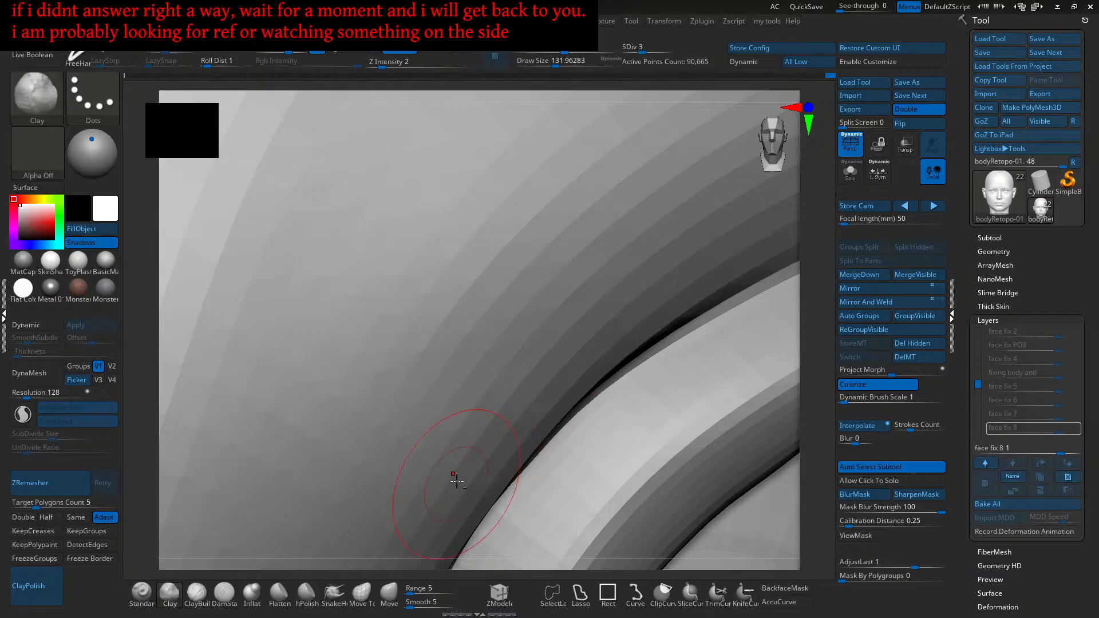
mouse_move(461, 420)
right_down()
mouse_move(578, 321)
mouse_move(613, 363)
mouse_move(567, 370)
mouse_move(622, 399)
right_up()
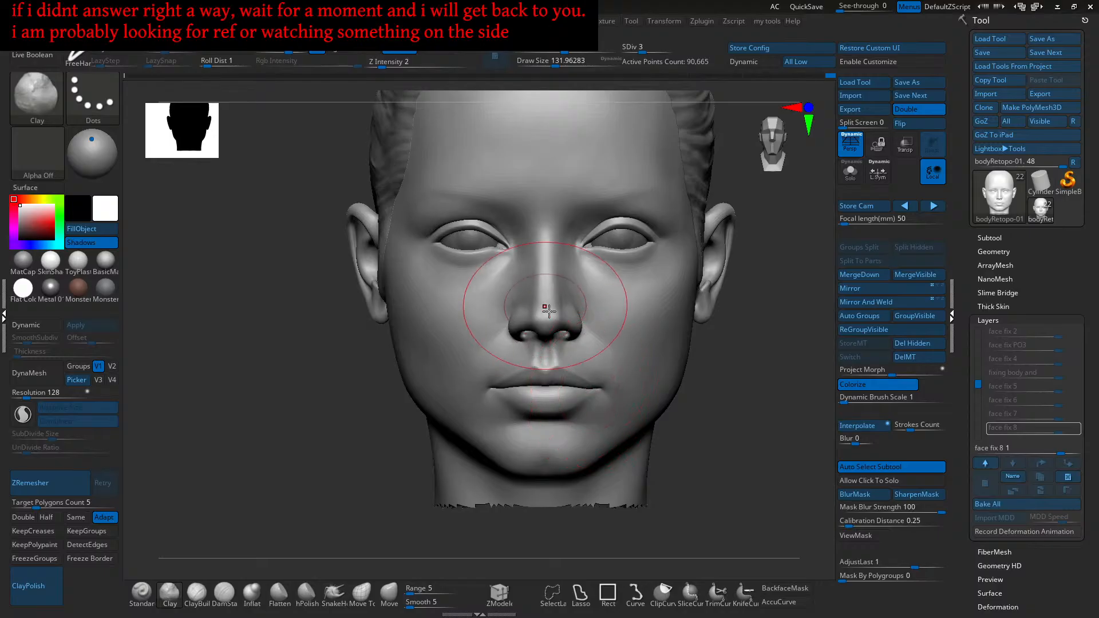
Step: Reduce the Clay draw size to about 94 and rework the skin between the character's right inner brow and the nose bridge
scroll(535, 366, up, 5)
scroll(540, 378, up, 2)
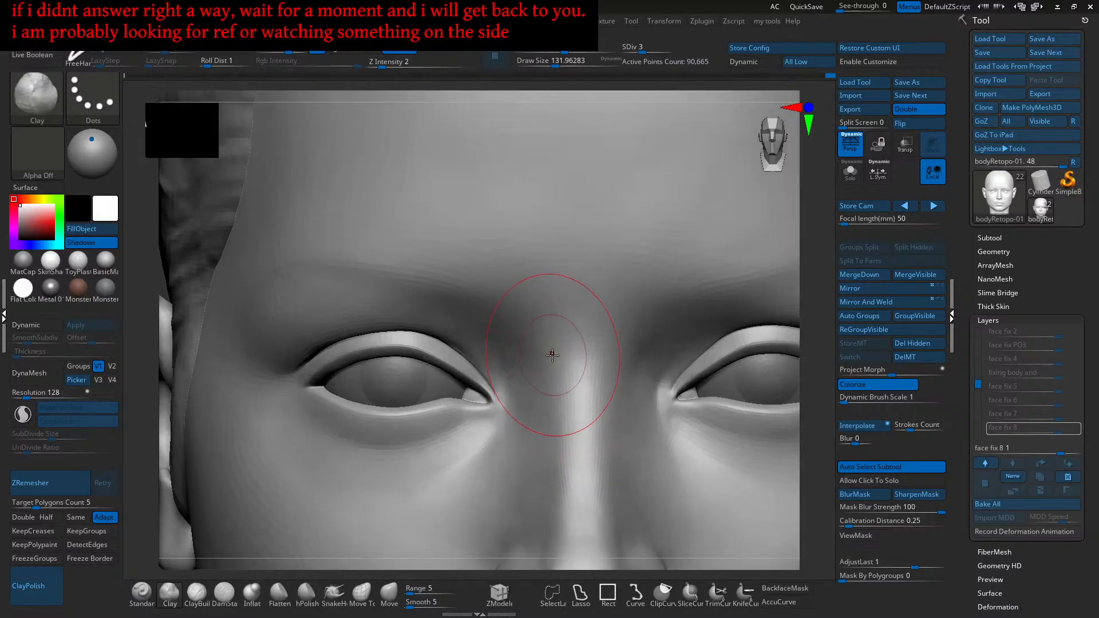
scroll(532, 368, up, 4)
mouse_move(561, 411)
alt+right_down()
mouse_move(535, 385)
mouse_move(540, 361)
alt+right_up()
key(bracketleft)
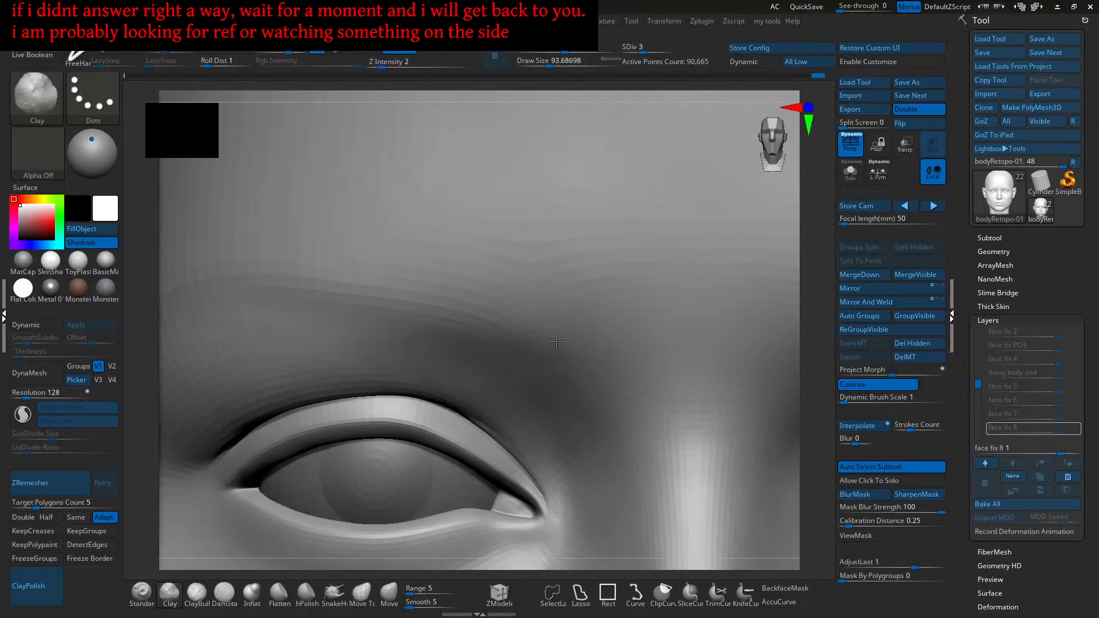
mouse_move(573, 338)
mouse_down()
mouse_move(567, 363)
mouse_move(593, 368)
mouse_up()
mouse_move(592, 366)
alt+right_down()
mouse_move(586, 344)
mouse_move(563, 351)
alt+right_up()
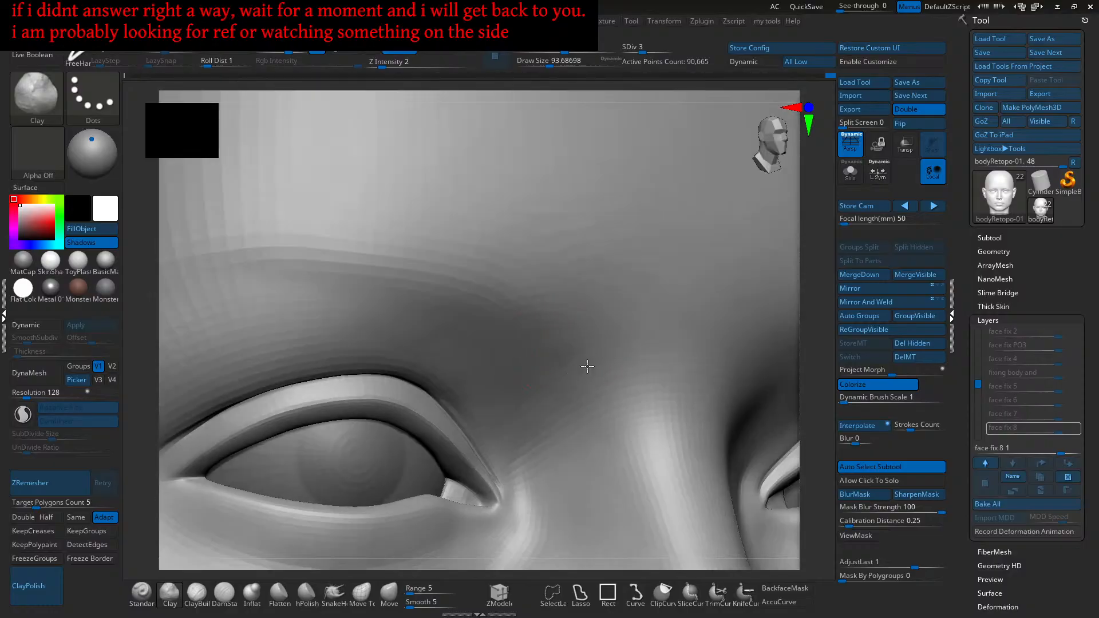
Step: Set the draw size to about 108 and refine the hollow above the inner corner of the character's right eye
mouse_move(580, 351)
right_down()
mouse_move(577, 327)
mouse_move(579, 366)
right_up()
key(s)
drag(578, 367, 581, 367)
shift+right_drag(581, 367, 590, 351)
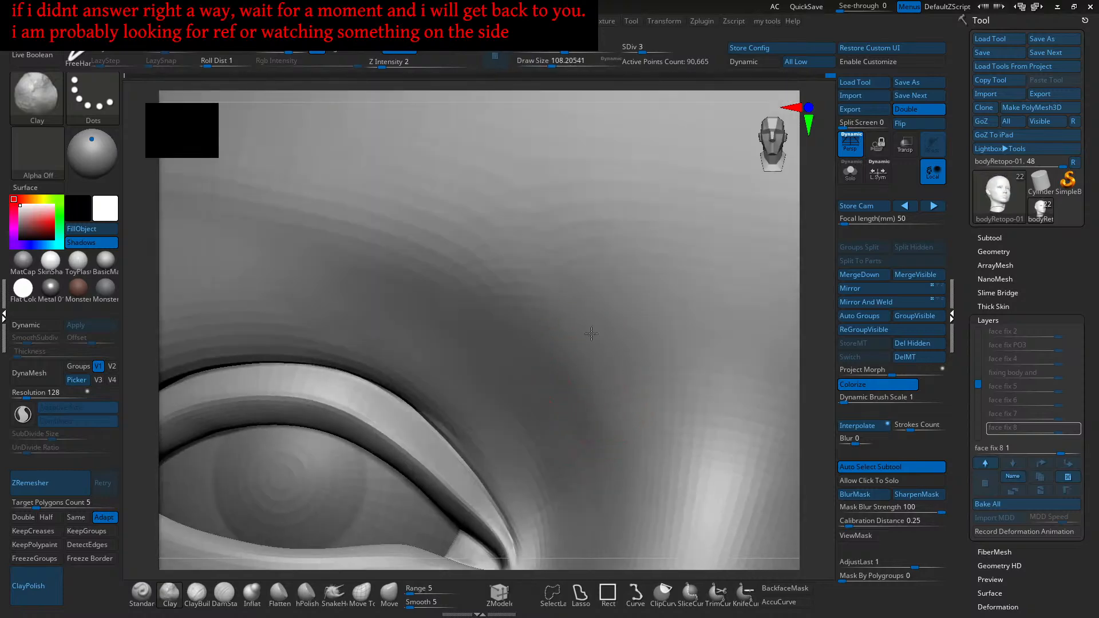
mouse_move(613, 462)
ctrl+right_down()
mouse_move(599, 382)
mouse_move(609, 404)
mouse_move(581, 396)
mouse_move(561, 409)
ctrl+right_up()
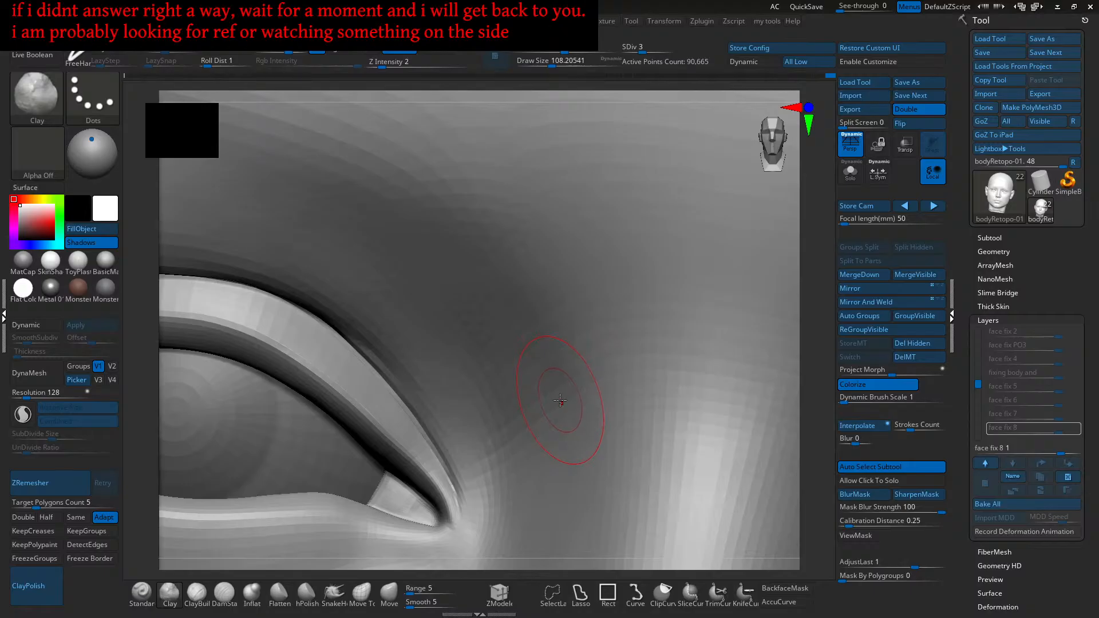
Step: Undo the last Clay strokes beside the nose bridge and smooth that skin with a draw size of about 124
key(ctrl+z)
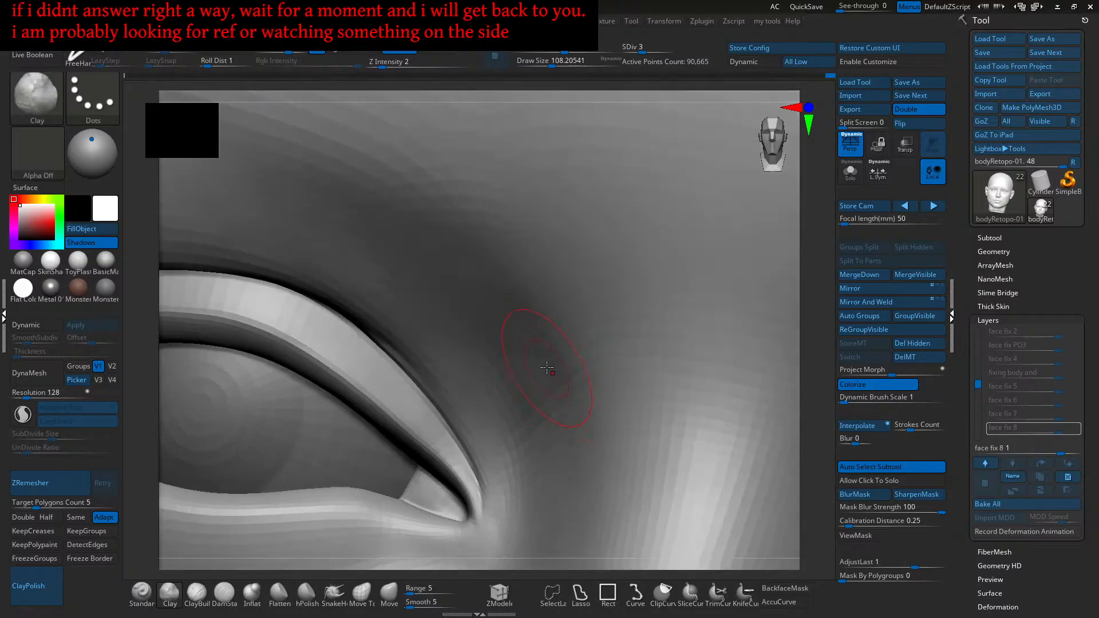
key(ctrl+z)
key(s)
drag(548, 395, 557, 396)
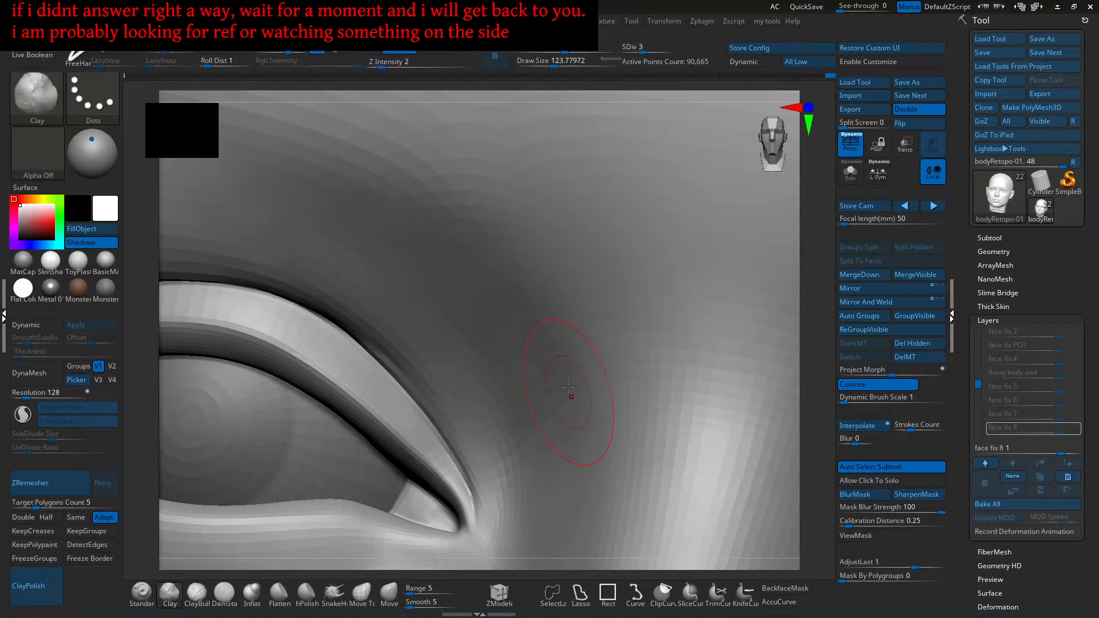
key(ctrl+z)
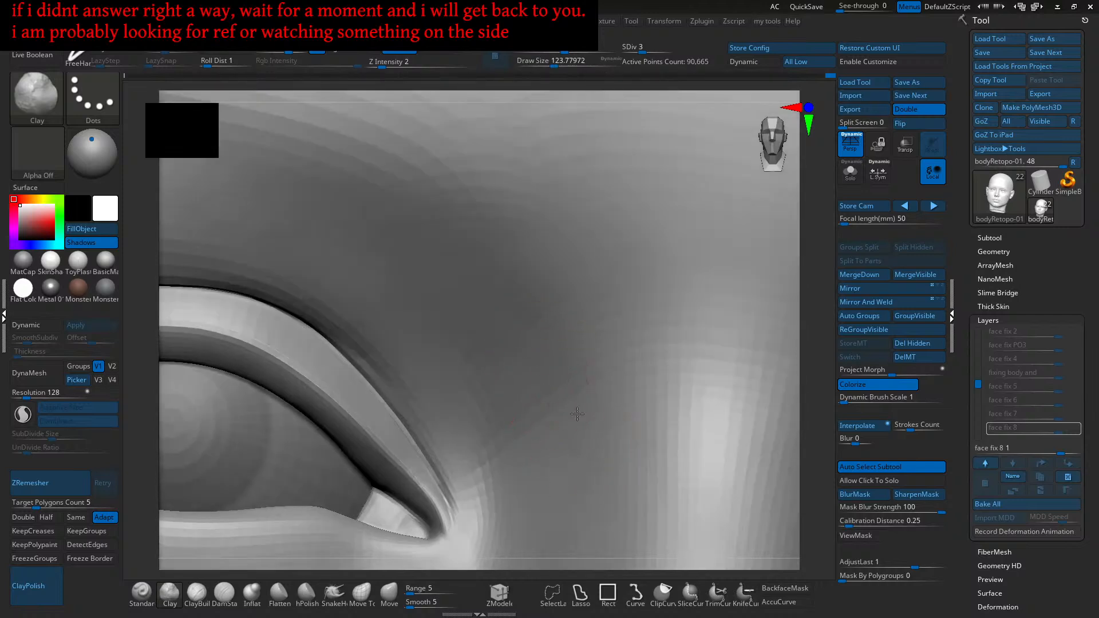
key(ctrl+z)
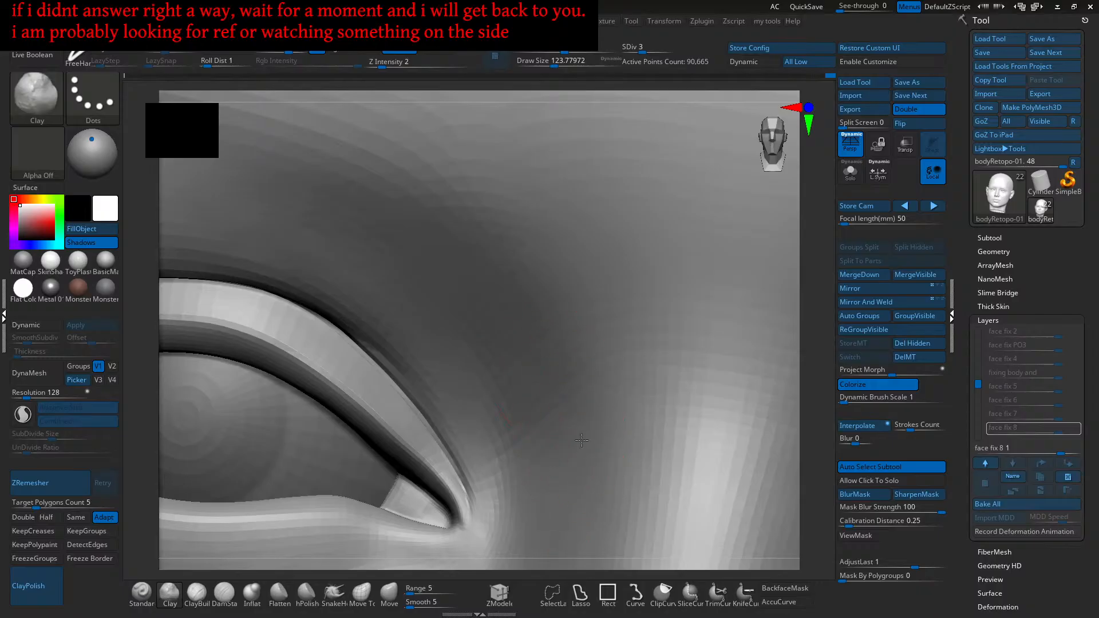
shift+drag(561, 429, 573, 393)
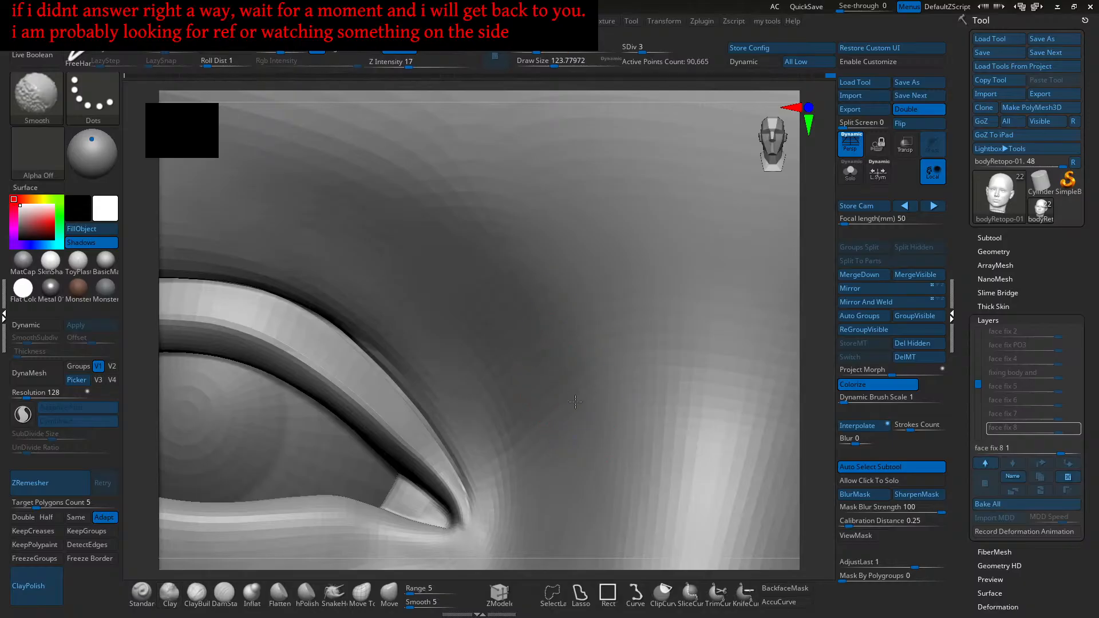
key(f)
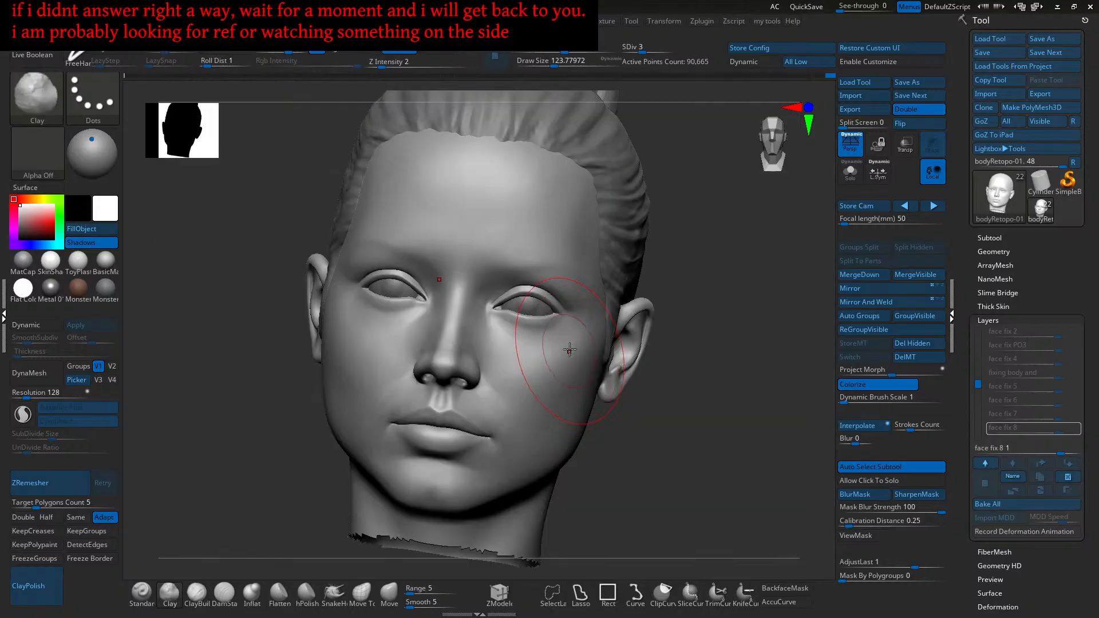
Step: Sculpt the inner socket between the character's right eye and nose bridge with Clay at draw sizes of about 104 and 97
ctrl+right_drag(495, 331, 608, 395)
mouse_move(534, 360)
alt+right_down()
mouse_move(555, 364)
mouse_move(558, 381)
alt+right_up()
mouse_move(500, 356)
alt+right_down()
mouse_move(549, 403)
mouse_move(536, 377)
alt+right_up()
key(s)
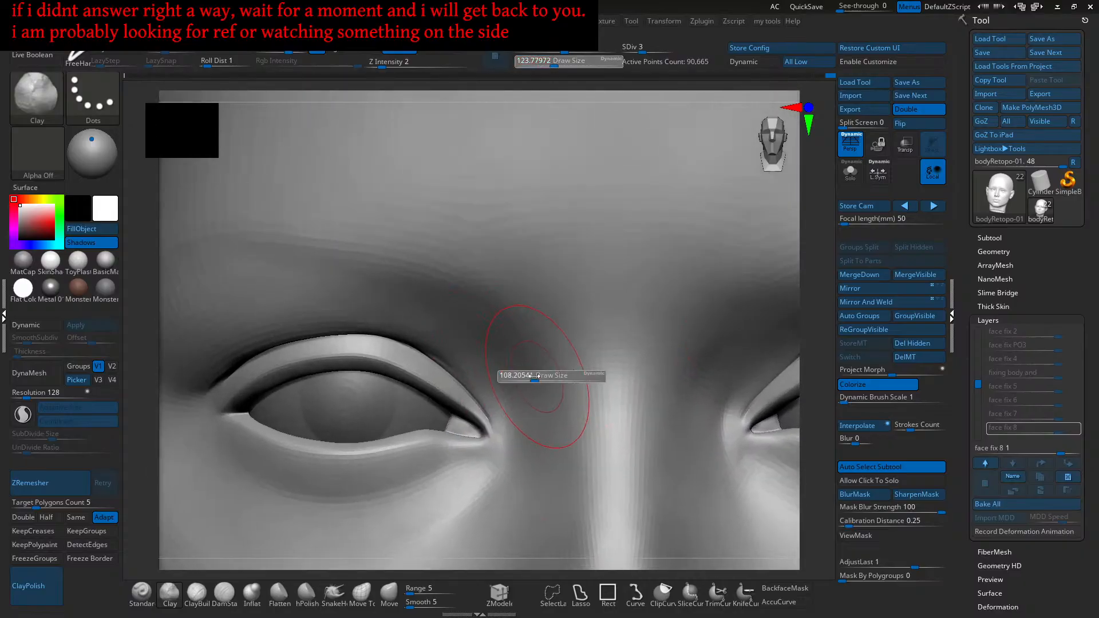
drag(536, 375, 512, 347)
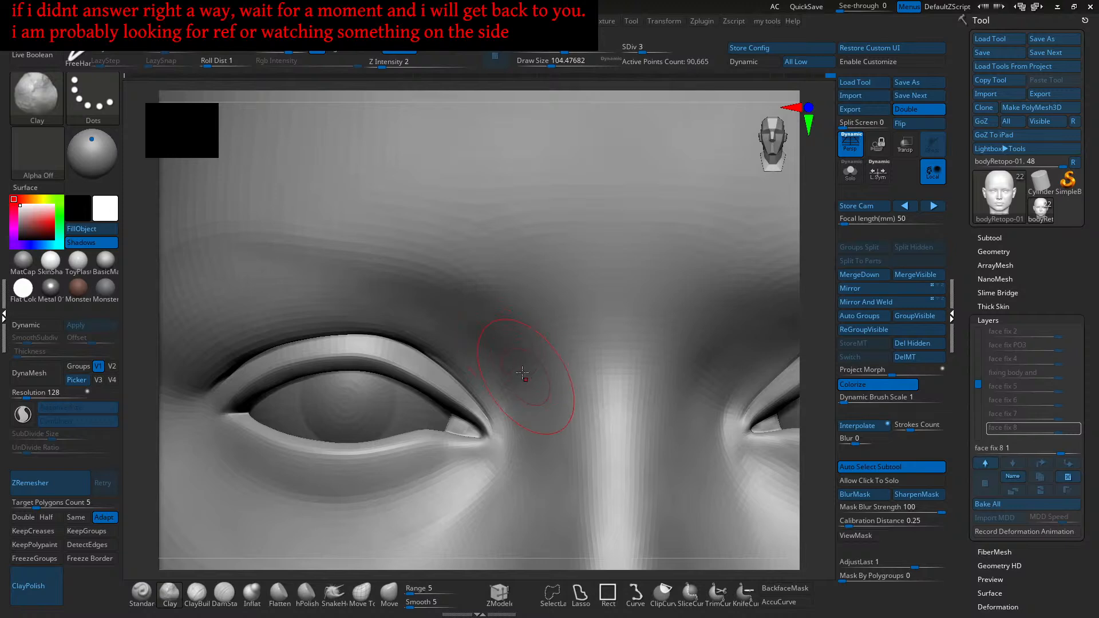
alt+right_drag(536, 395, 538, 421)
ctrl+right_drag(510, 369, 522, 383)
key(s)
drag(518, 378, 500, 366)
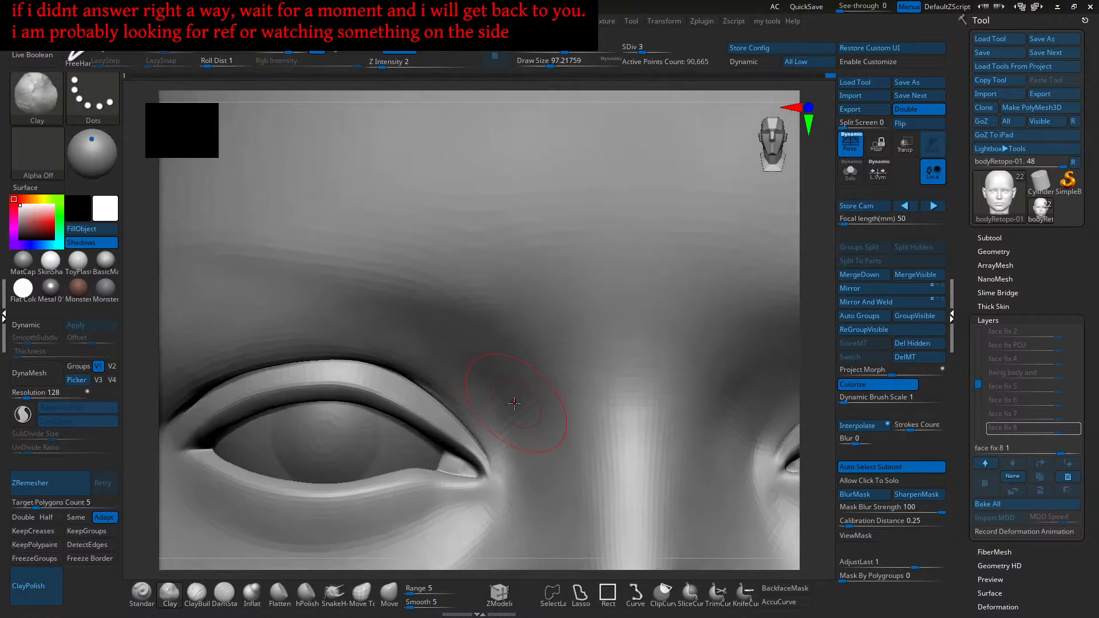
Step: Enlarge the draw size to about 136 and even out the skin above the inner upper eyelid of the character's right eye
right_drag(531, 429, 515, 399)
key(s)
drag(517, 398, 545, 371)
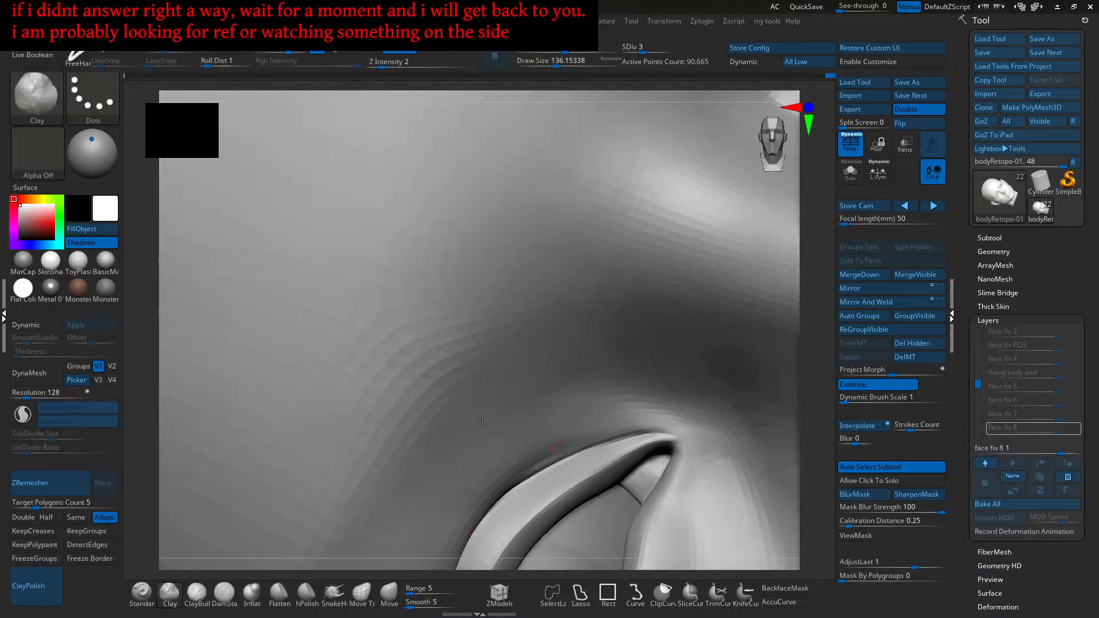
right_drag(530, 359, 515, 429)
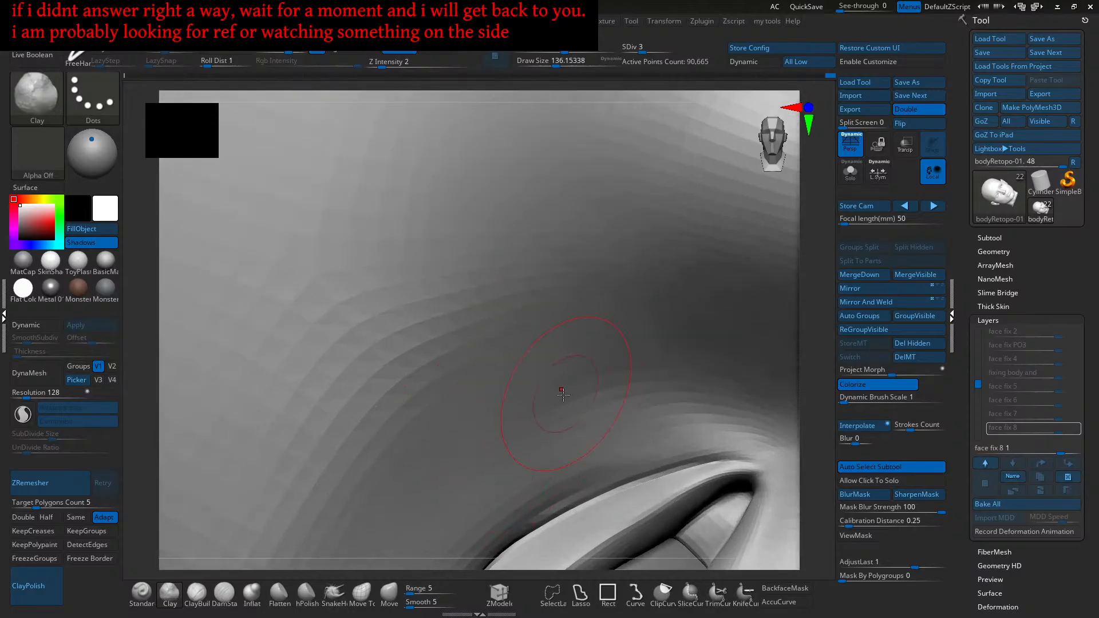
mouse_move(558, 398)
ctrl+right_down()
mouse_move(515, 343)
mouse_move(521, 435)
mouse_move(554, 383)
mouse_move(568, 400)
ctrl+right_up()
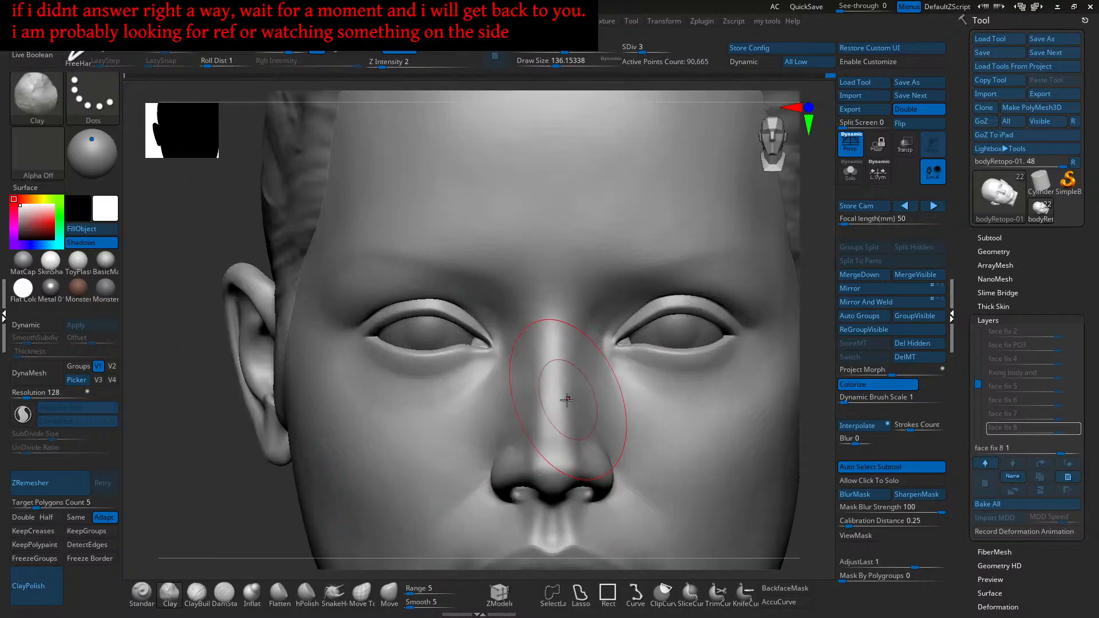
Step: Blend the skin above the outer upper eyelid of the character's right eye with soft Clay strokes
alt+right_drag(432, 352, 518, 393)
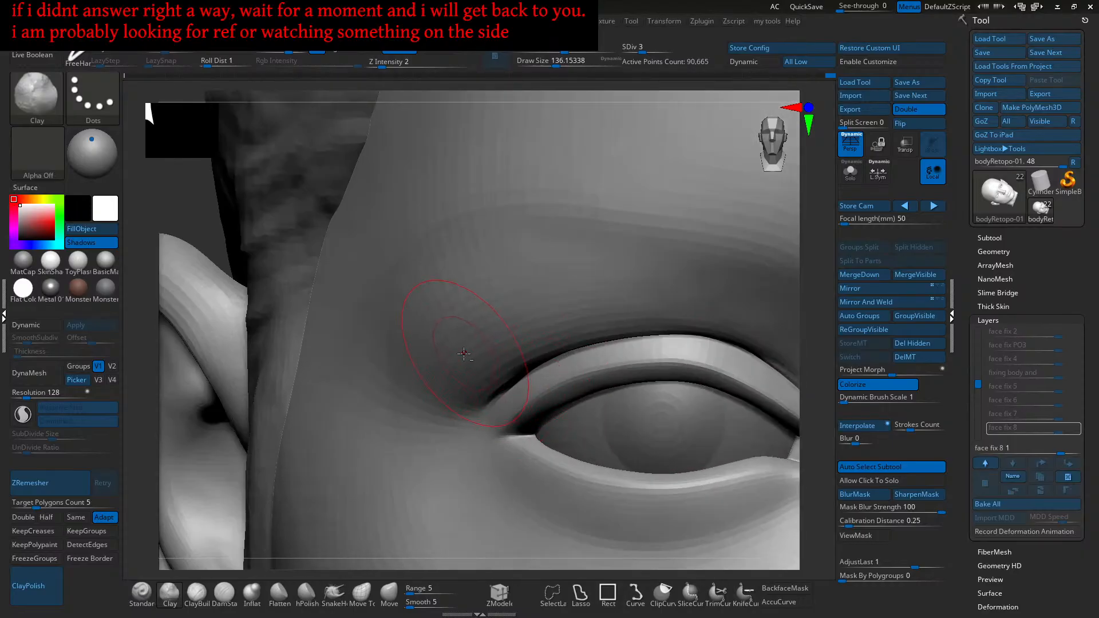
right_drag(390, 356, 429, 378)
right_drag(499, 368, 454, 355)
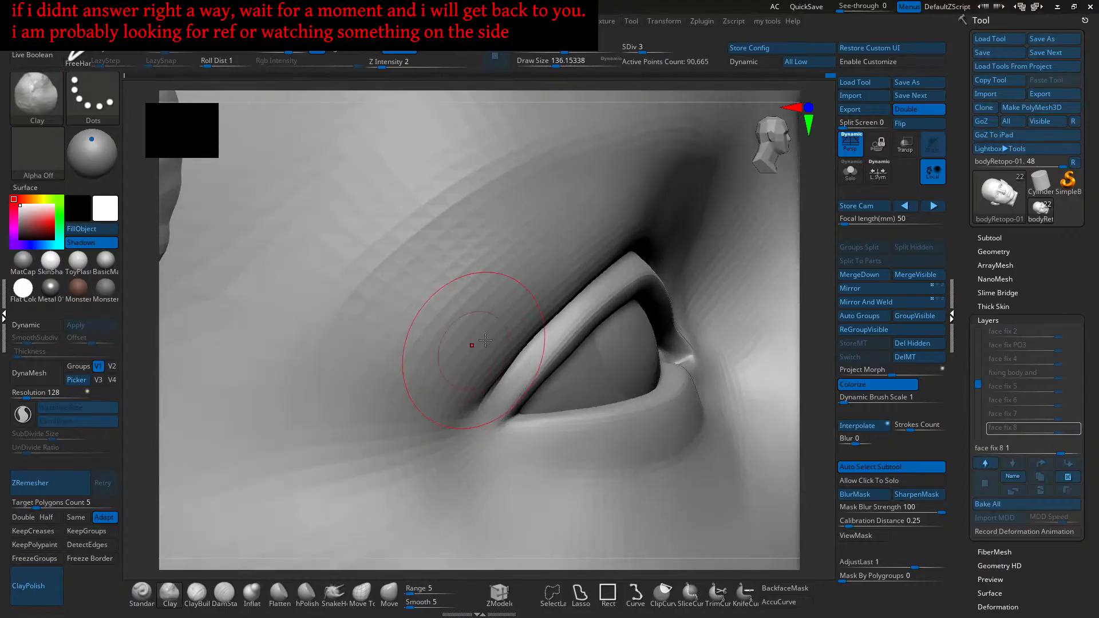
ctrl+right_drag(481, 254, 552, 319)
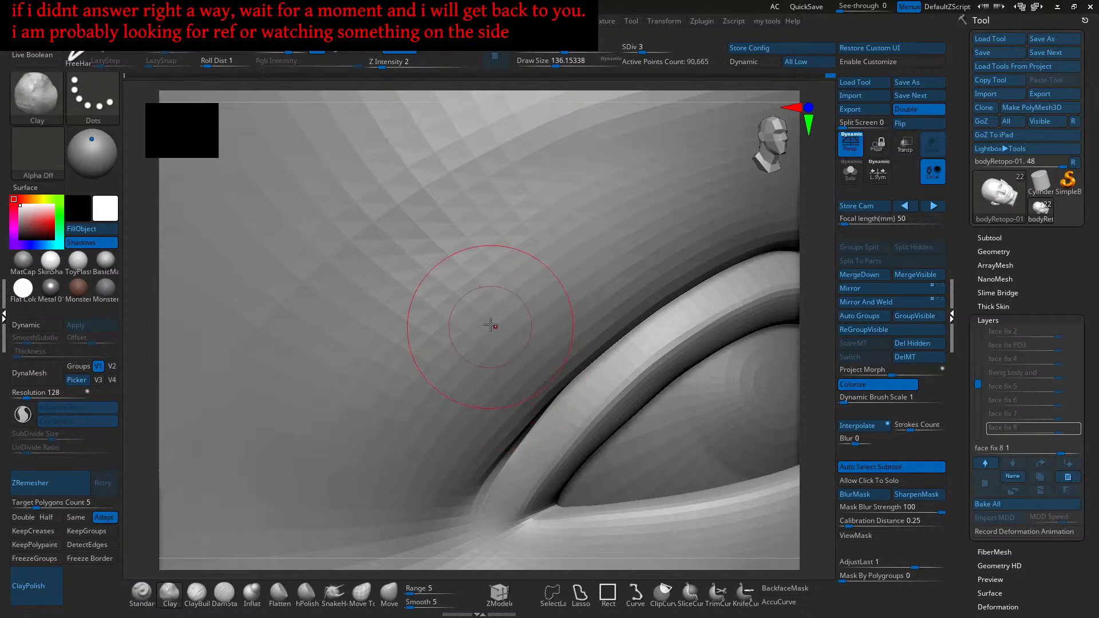
ctrl+right_drag(503, 325, 492, 396)
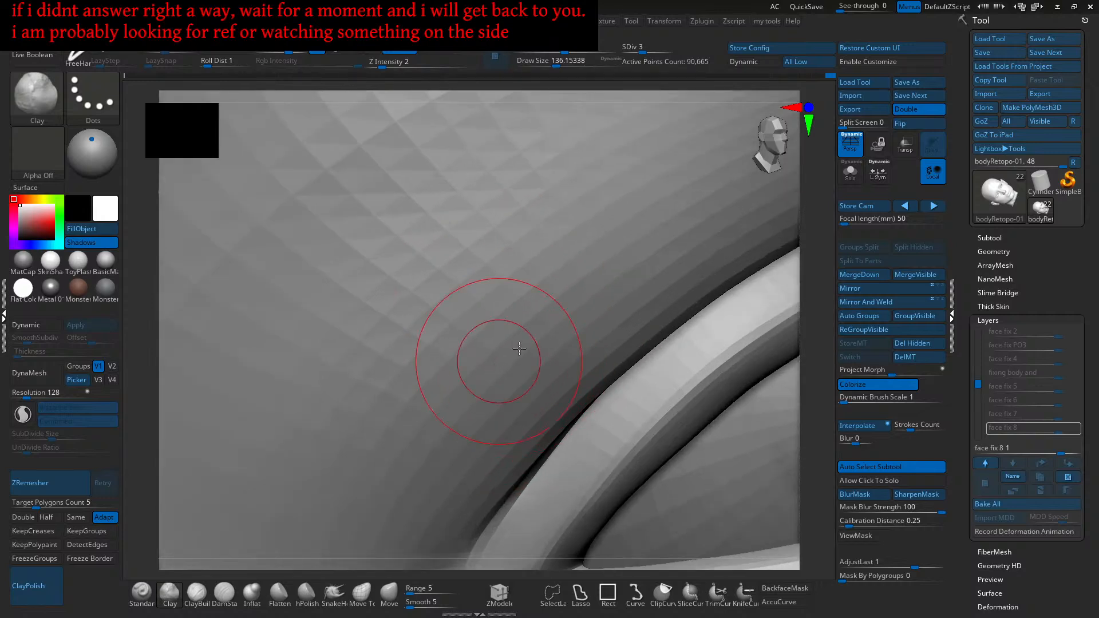
mouse_move(596, 292)
right_down()
mouse_move(528, 361)
mouse_move(493, 324)
mouse_move(504, 338)
right_up()
mouse_move(566, 390)
right_down()
mouse_move(503, 329)
mouse_move(490, 372)
mouse_move(509, 356)
mouse_move(494, 372)
right_up()
drag(493, 373, 387, 321)
mouse_move(467, 339)
right_down()
mouse_move(489, 319)
mouse_move(491, 358)
right_up()
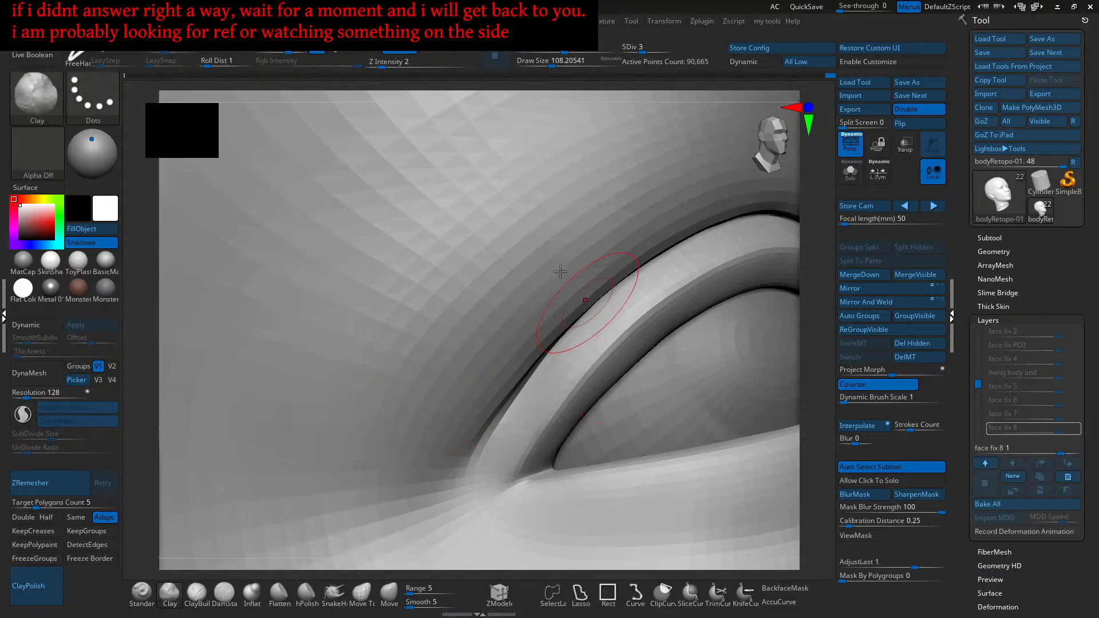
Step: Enlarge the draw size to about 140 and even out the character's right cheek beside the nose with Clay
key(f)
right_drag(644, 341, 618, 346)
ctrl+right_drag(598, 264, 590, 366)
mouse_move(590, 366)
alt+right_down()
mouse_move(638, 370)
mouse_move(655, 349)
mouse_move(642, 337)
mouse_move(650, 303)
mouse_move(620, 323)
mouse_move(618, 354)
alt+right_up()
key(s)
drag(608, 346, 612, 346)
mouse_move(628, 307)
mouse_down()
mouse_move(557, 424)
mouse_move(587, 412)
mouse_up()
right_drag(586, 412, 576, 375)
key(s)
drag(577, 375, 582, 334)
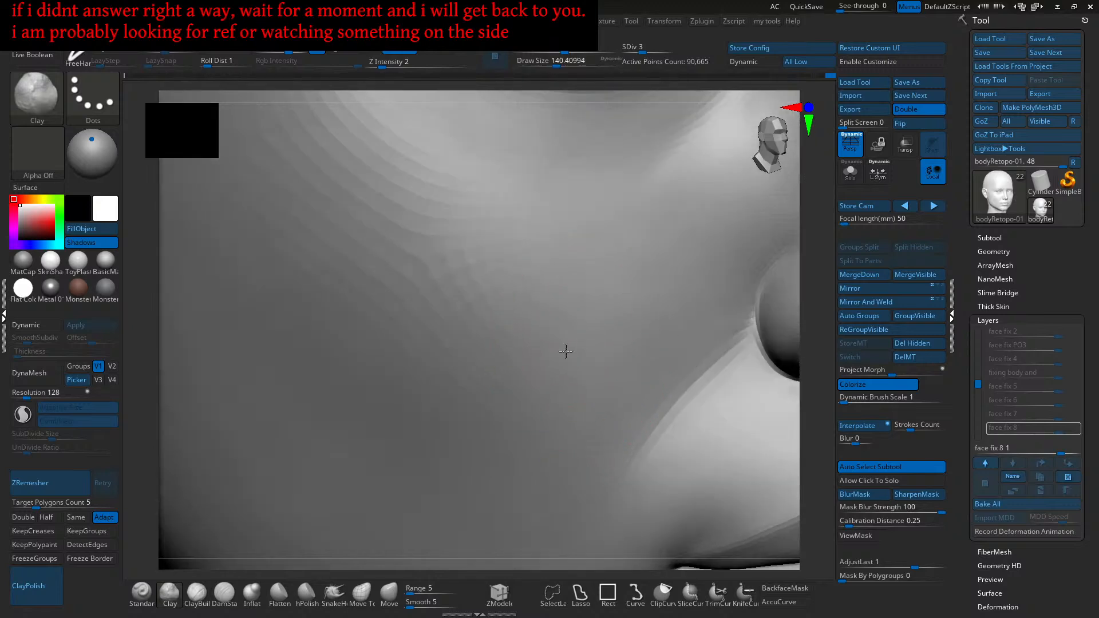
mouse_move(534, 359)
right_down()
mouse_move(564, 393)
mouse_move(595, 361)
mouse_move(574, 355)
mouse_move(570, 382)
right_up()
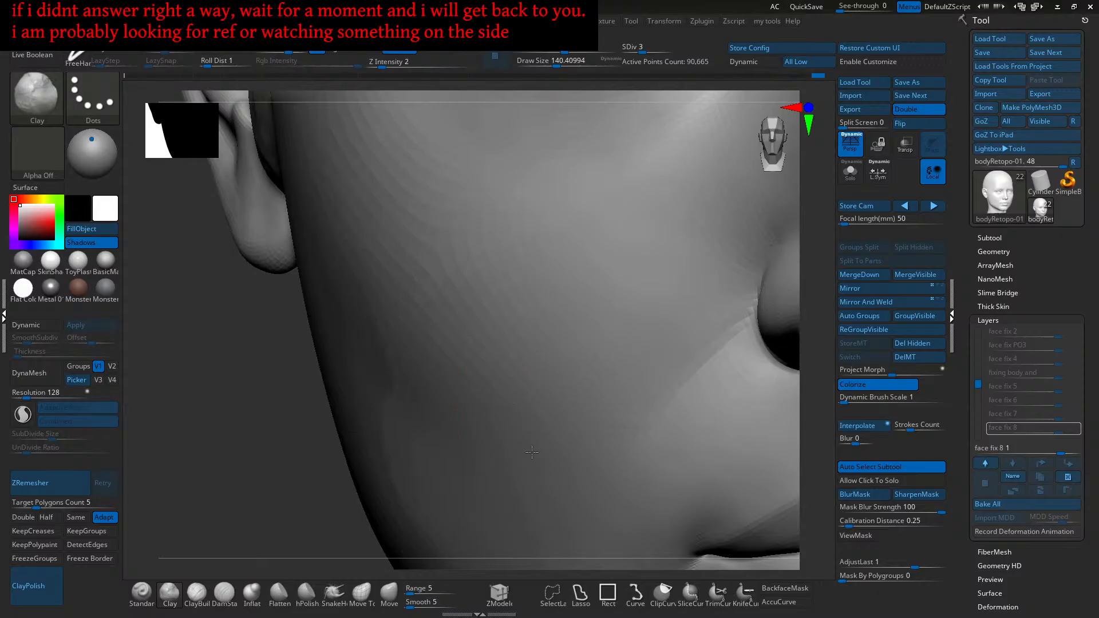
Step: Build diagonal Clay strokes across the character's right cheek outside the nasolabial fold
right_drag(541, 349, 611, 368)
mouse_move(611, 368)
mouse_down()
mouse_move(518, 458)
mouse_move(511, 451)
mouse_up()
mouse_move(603, 346)
mouse_down()
mouse_move(542, 442)
mouse_move(589, 369)
mouse_up()
drag(518, 475, 603, 351)
drag(514, 422, 573, 349)
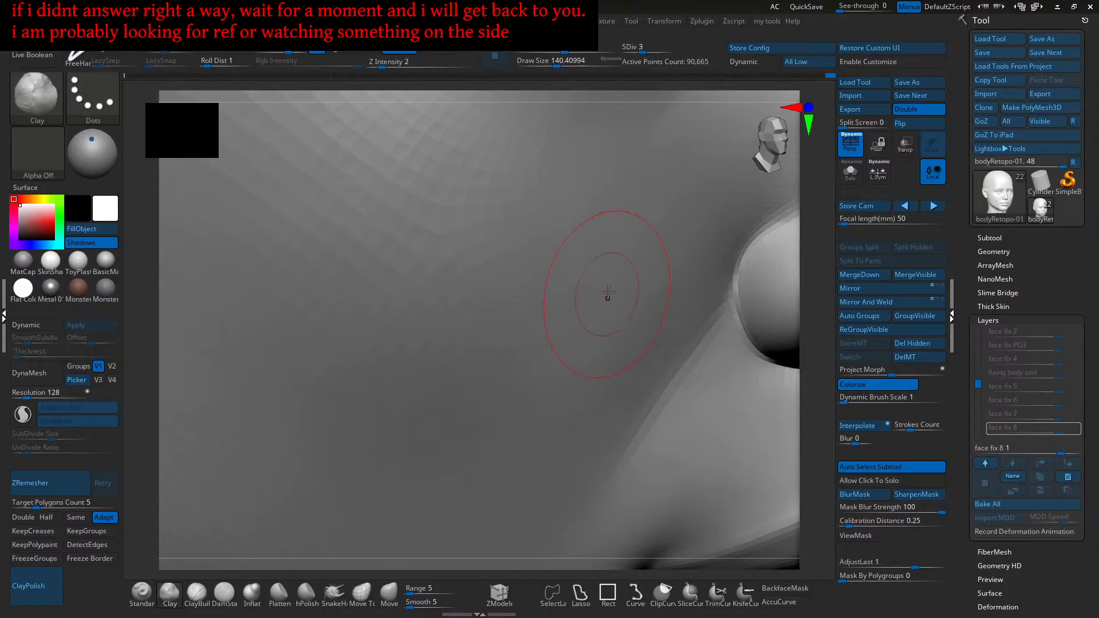
right_drag(586, 295, 490, 343)
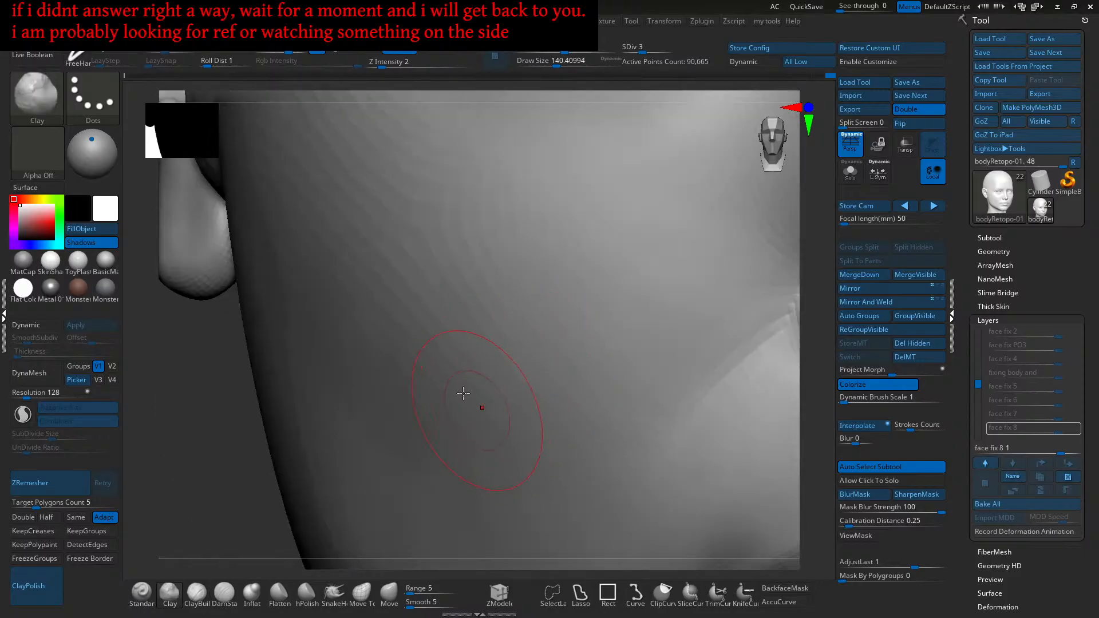
Step: Set the draw size to about 158 and blend the lower part of the character's right cheek with broad Clay strokes
mouse_move(483, 446)
alt+right_down()
mouse_move(519, 380)
mouse_move(498, 380)
mouse_move(466, 319)
mouse_move(492, 350)
mouse_move(488, 361)
alt+right_up()
mouse_move(533, 387)
mouse_down()
mouse_move(436, 356)
mouse_move(449, 391)
mouse_up()
mouse_move(462, 393)
right_down()
mouse_move(486, 365)
mouse_move(487, 379)
right_up()
key(s)
drag(487, 378, 479, 375)
mouse_move(479, 374)
right_down()
mouse_move(523, 356)
mouse_move(498, 363)
mouse_move(515, 270)
right_up()
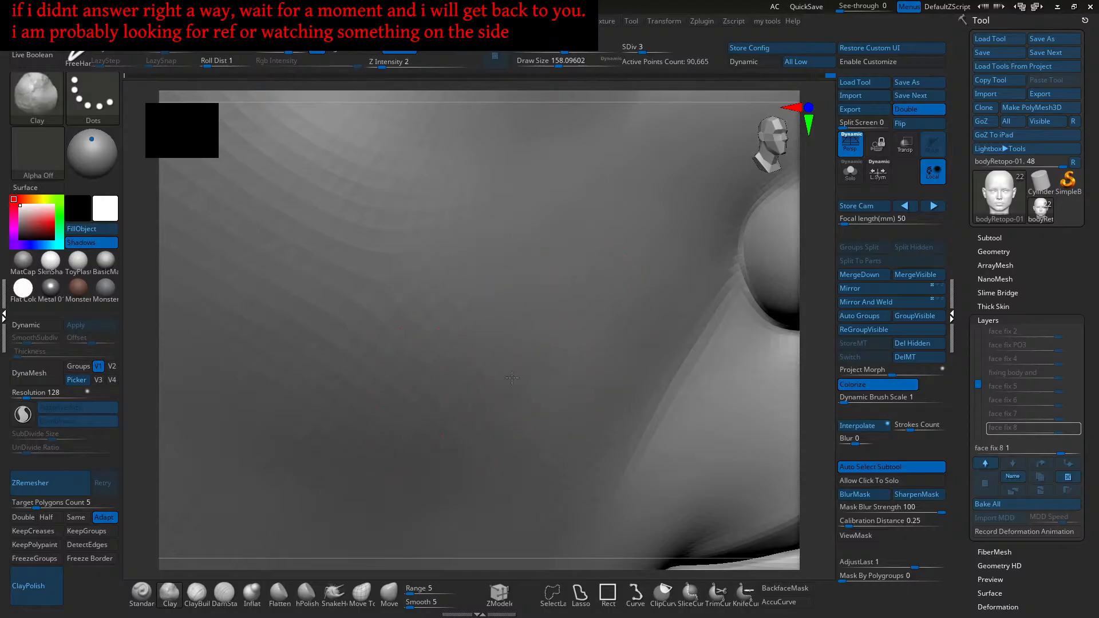
Step: Return to a front view of the whole head and raise the body's subdivision level to 6
mouse_move(510, 350)
alt+right_down()
mouse_move(527, 275)
mouse_move(539, 378)
mouse_move(536, 329)
mouse_move(486, 389)
mouse_move(465, 396)
alt+right_up()
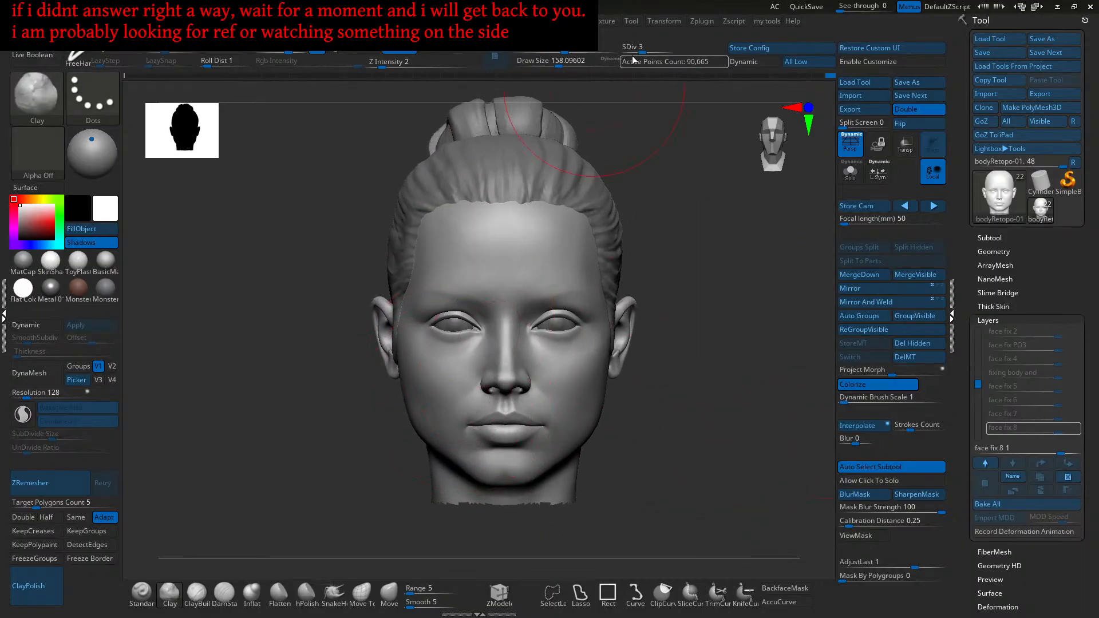
key(d)
drag(641, 51, 683, 52)
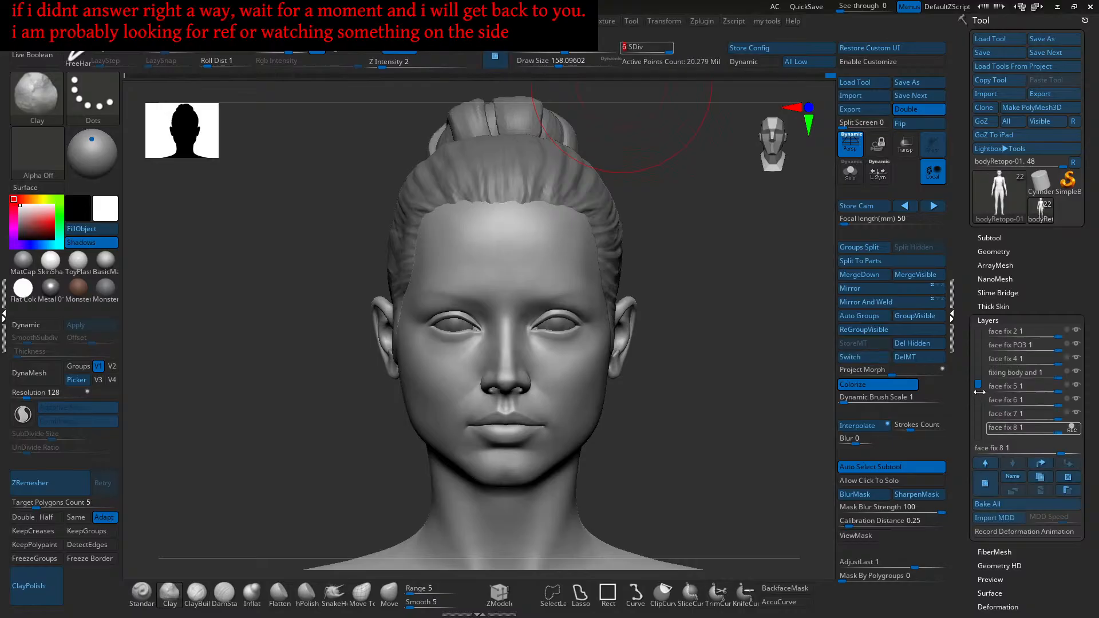
Step: Stop recording the face fix 8 layer and compare the face with that layer hidden and shown
drag(979, 387, 980, 396)
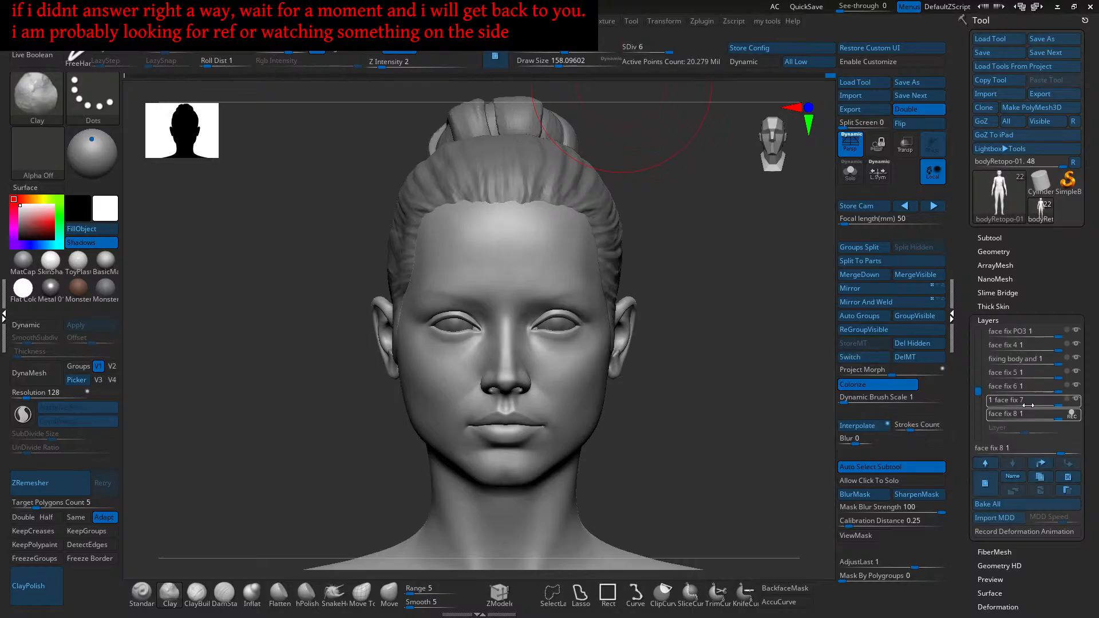
click(1076, 414)
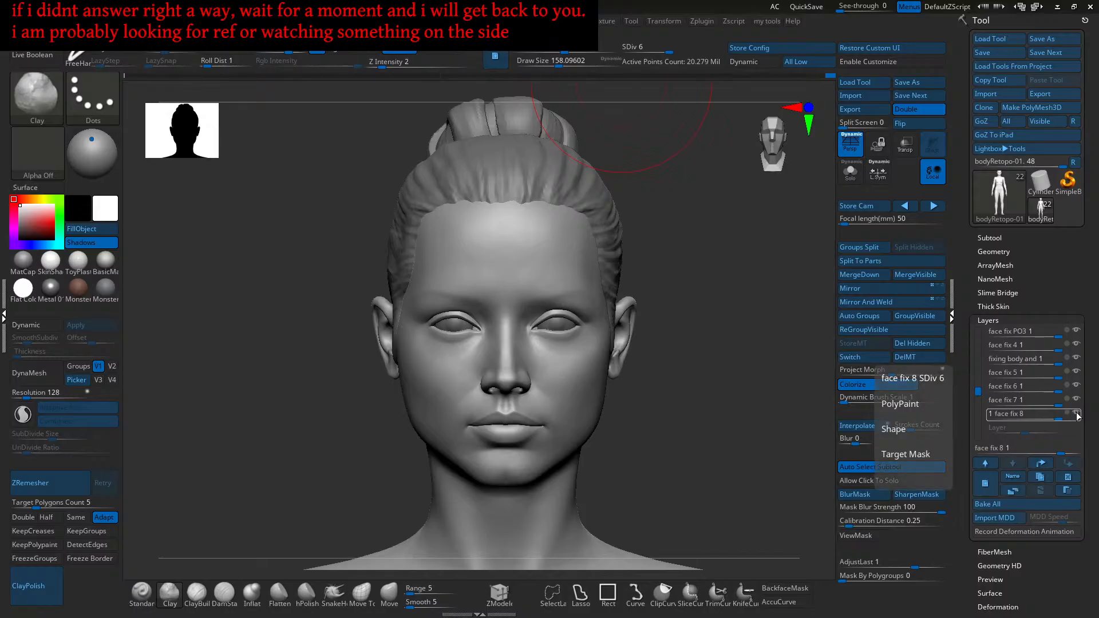
click(1077, 415)
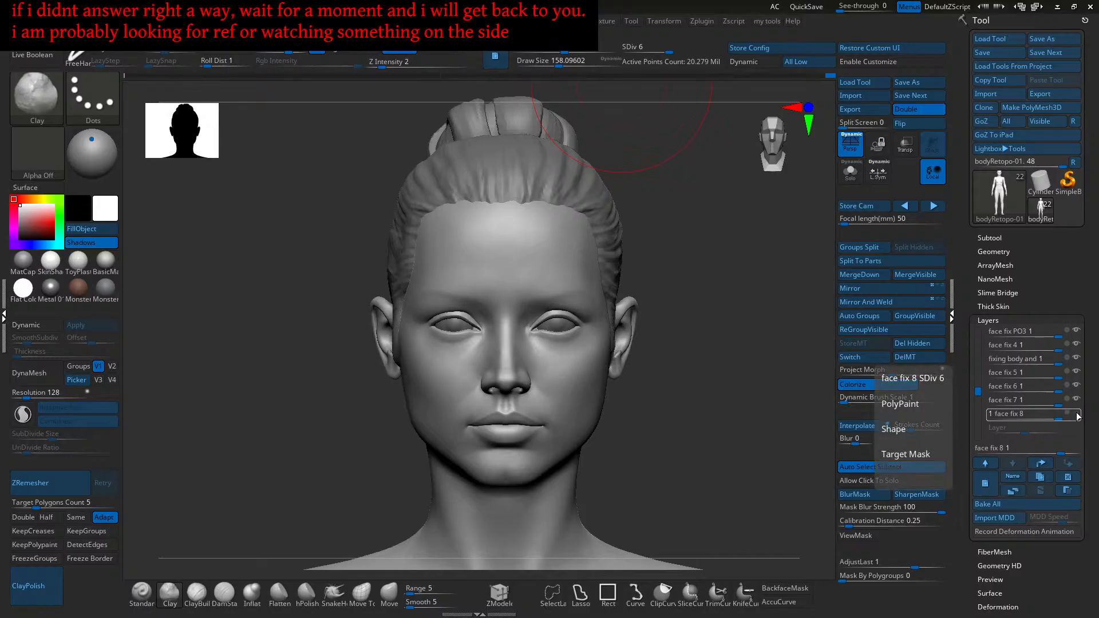
click(1077, 414)
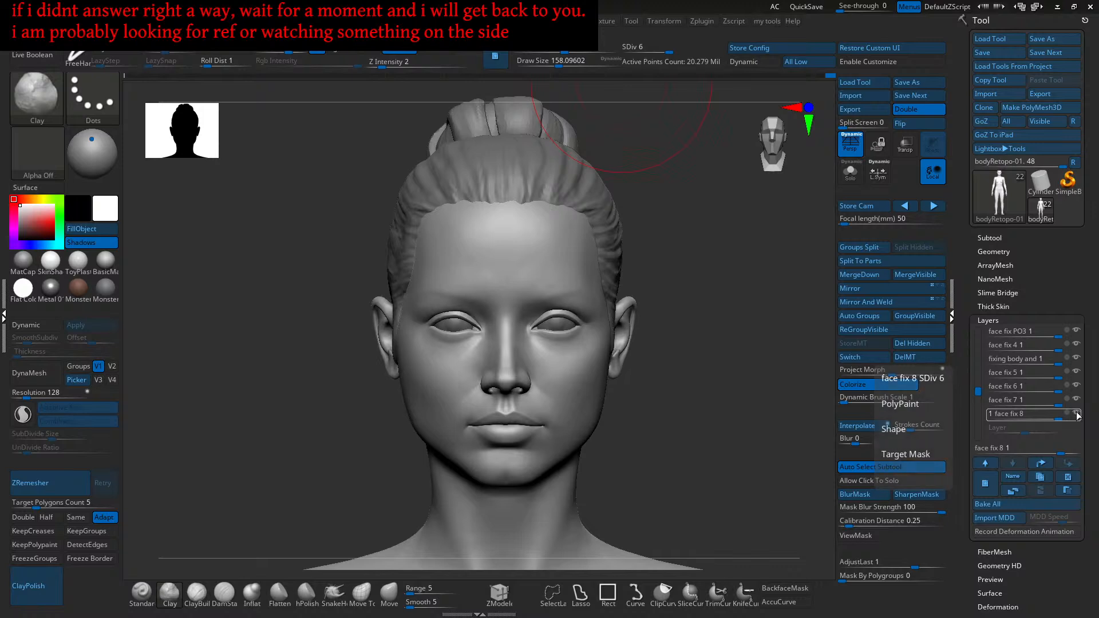
click(1077, 414)
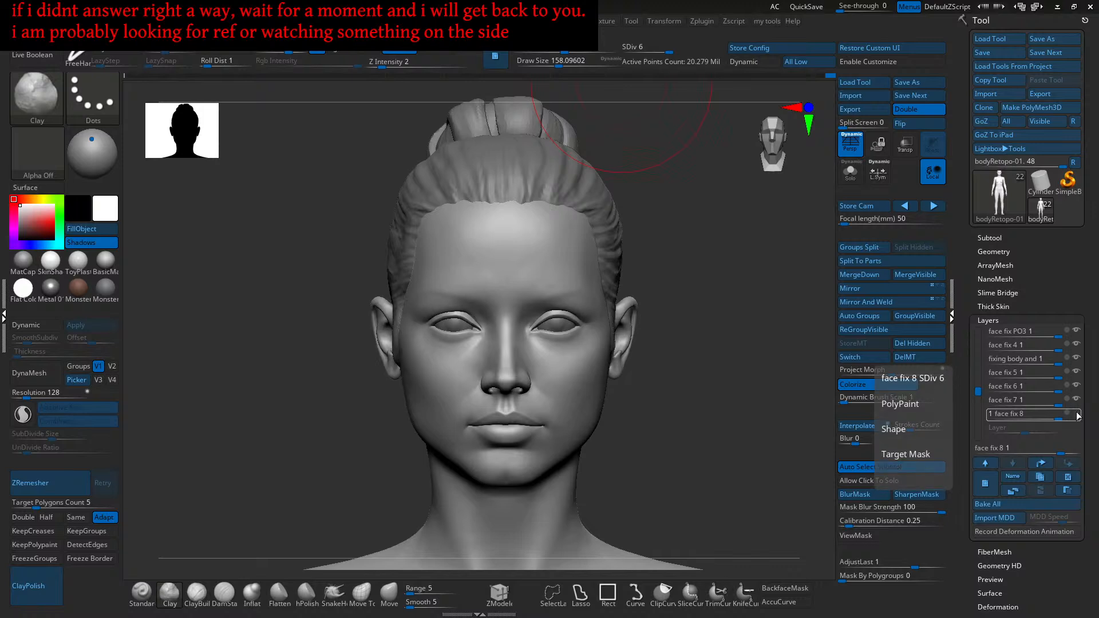
click(1077, 414)
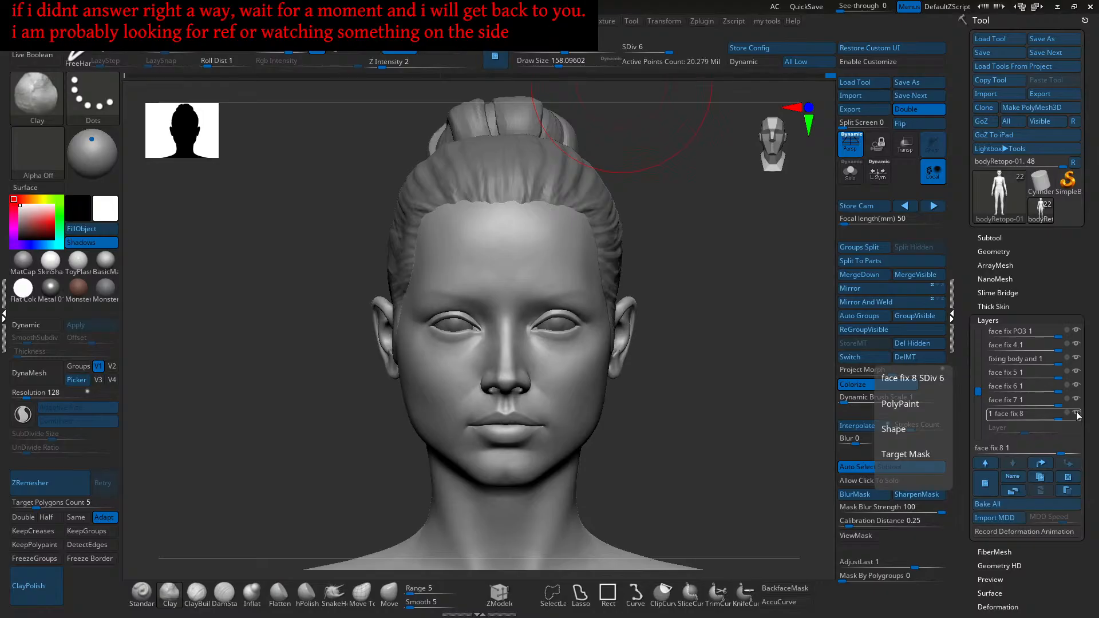
click(1077, 414)
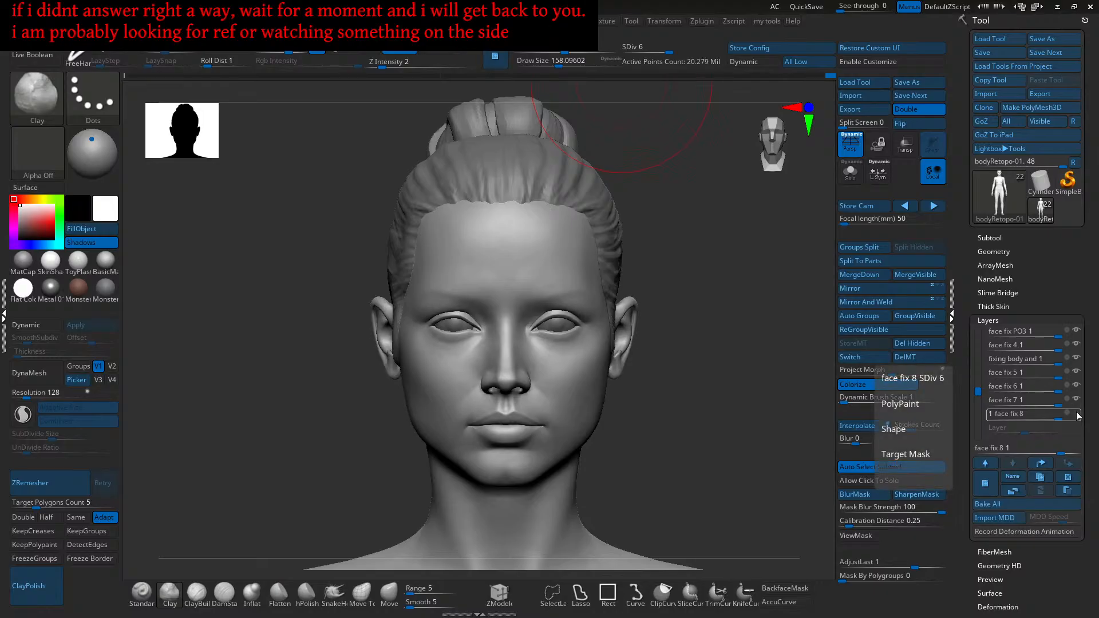
click(1077, 415)
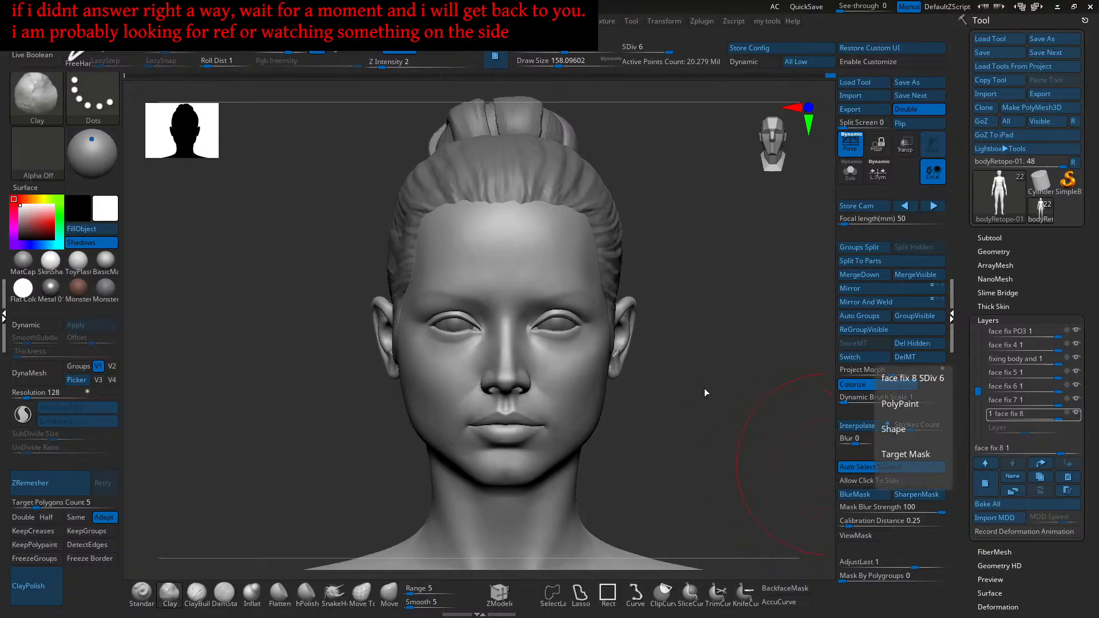
Step: Isolate the head from the rest of the body and lower the subdivision level to 3
drag(704, 390, 669, 397)
mouse_move(715, 137)
ctrl+shift+mouse_down()
mouse_move(544, 324)
mouse_move(292, 504)
ctrl+shift+mouse_up()
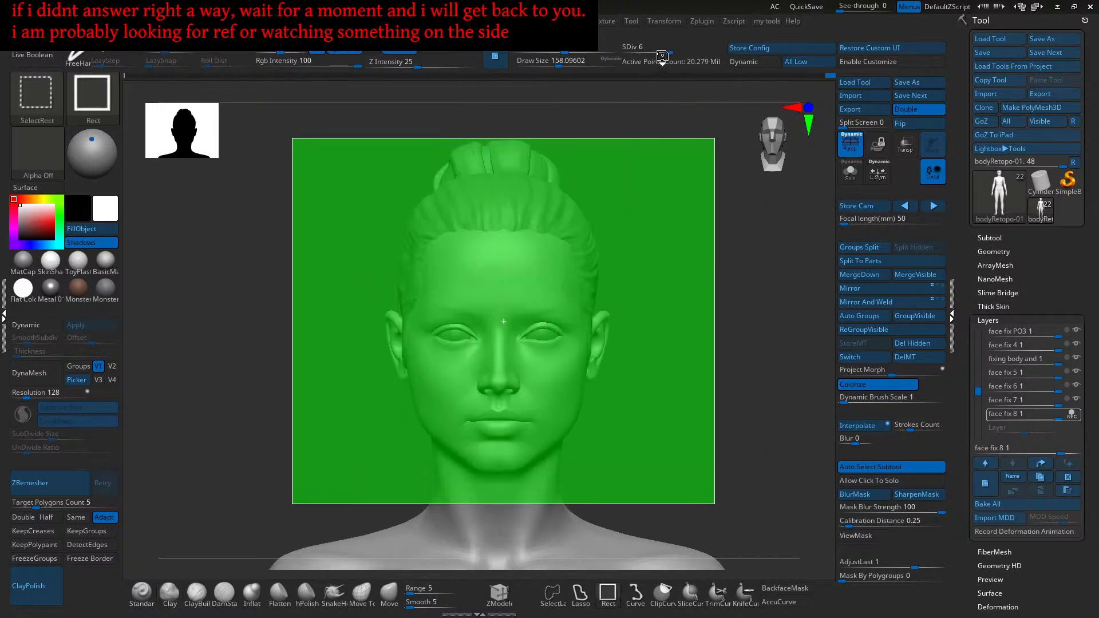
drag(662, 53, 648, 52)
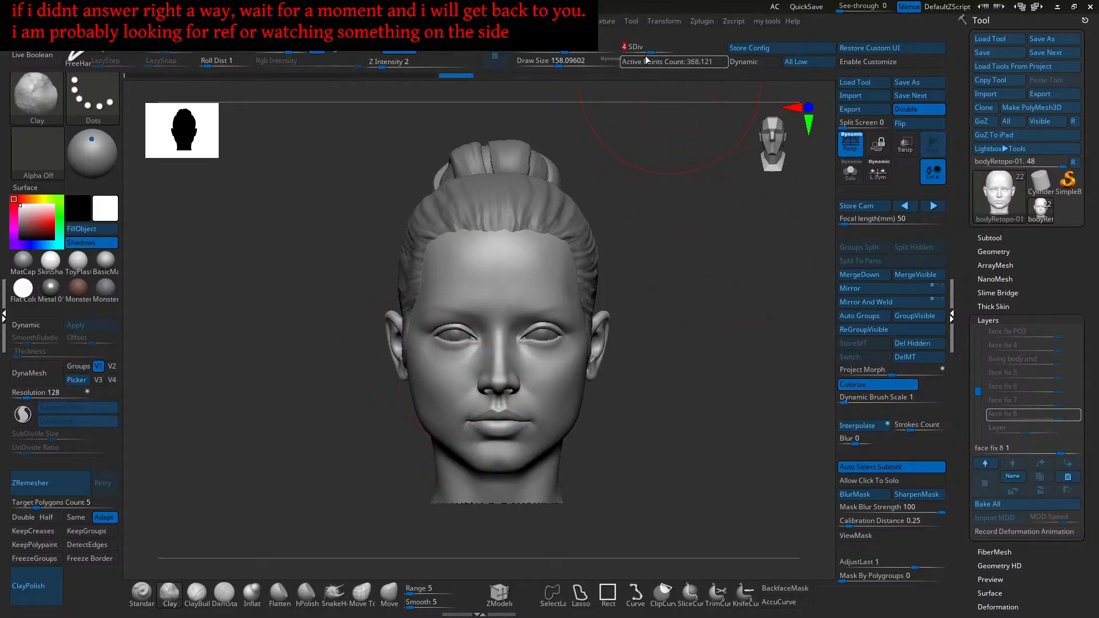
click(642, 49)
alt+drag(329, 398, 329, 428)
alt+drag(233, 505, 280, 495)
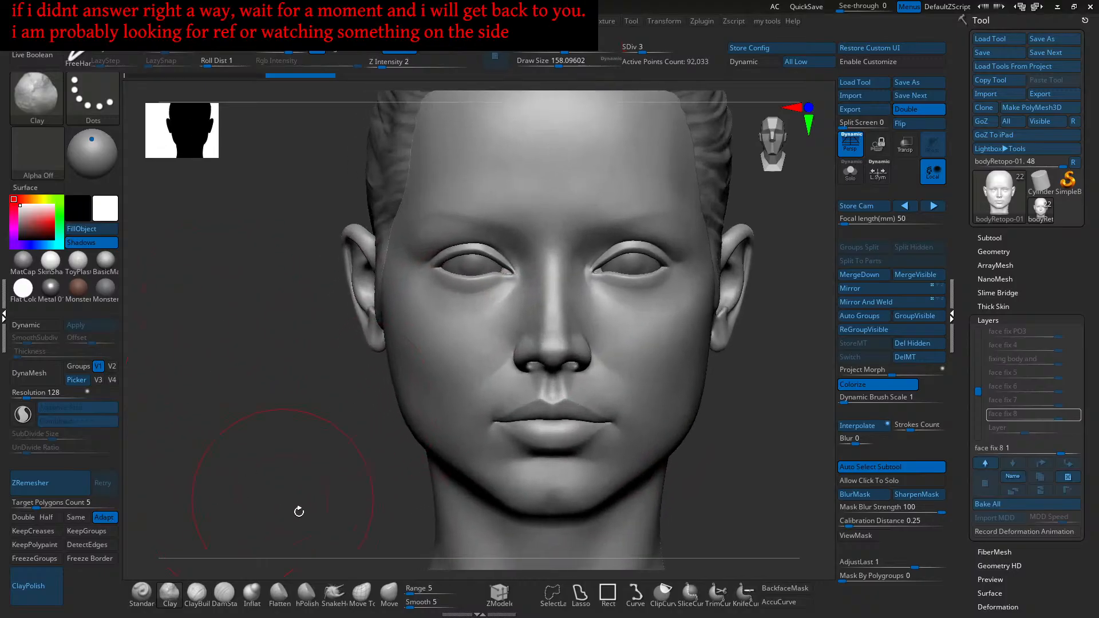
Step: Adjust the outer contour of the character's right cheek and jaw with the Move brush, using a draw size of about 197
click(384, 601)
alt+drag(405, 456, 405, 432)
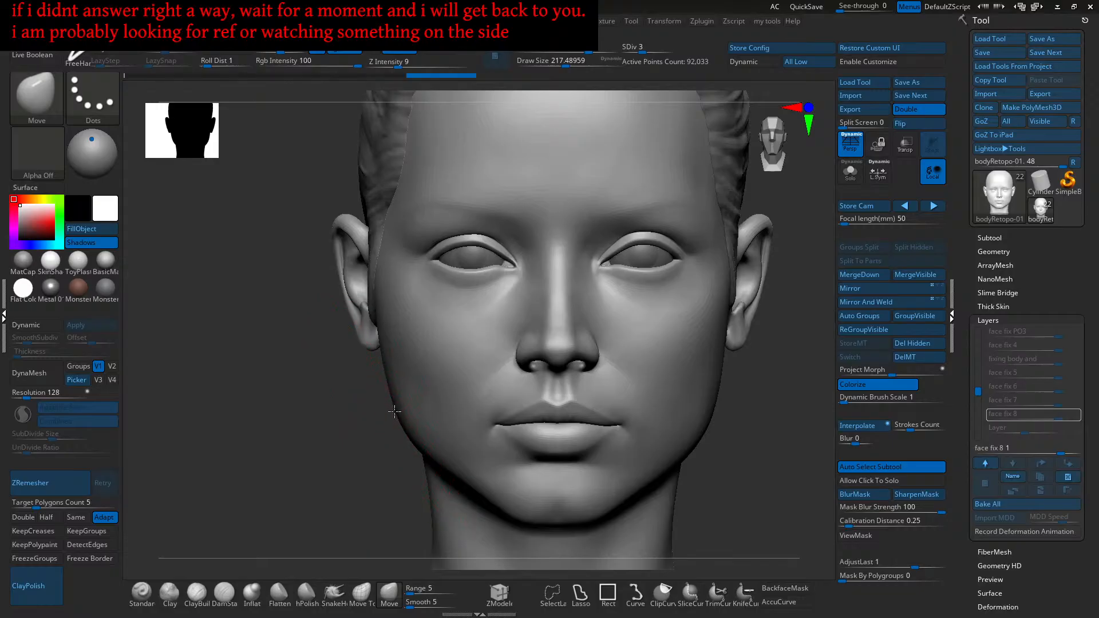
alt+drag(398, 416, 407, 424)
mouse_move(384, 325)
alt+right_down()
mouse_move(391, 361)
mouse_move(378, 352)
mouse_move(386, 360)
mouse_move(384, 339)
mouse_move(412, 387)
mouse_move(443, 401)
mouse_move(447, 384)
mouse_move(490, 396)
mouse_move(448, 363)
alt+right_up()
mouse_move(446, 422)
right_down()
mouse_move(462, 384)
mouse_move(448, 410)
mouse_move(435, 410)
right_up()
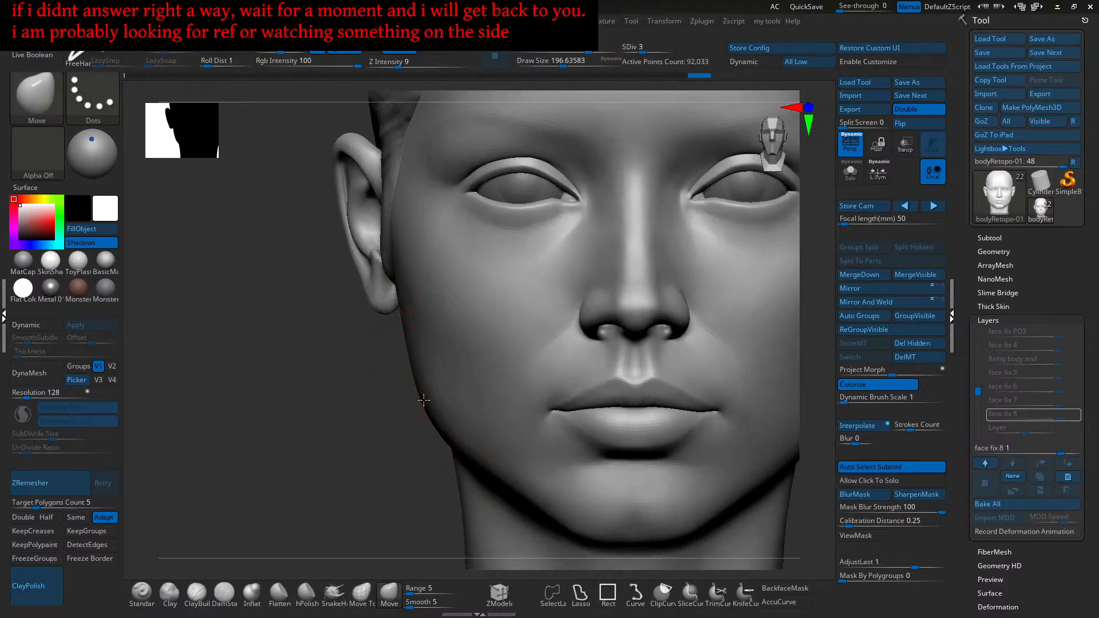
Step: Reduce the draw size to about 154 and refine the character's right jaw angle below the earlobe with the Move brush
ctrl+right_drag(453, 427, 402, 393)
right_drag(434, 447, 439, 403)
key(s)
drag(439, 403, 435, 403)
right_drag(435, 403, 401, 435)
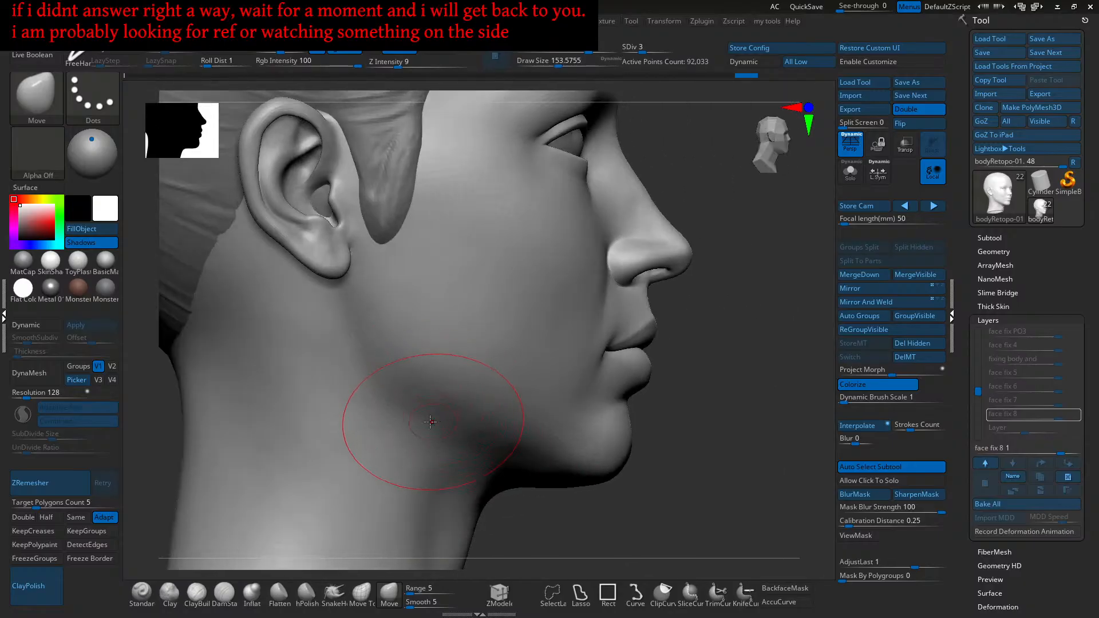
right_drag(449, 438, 353, 362)
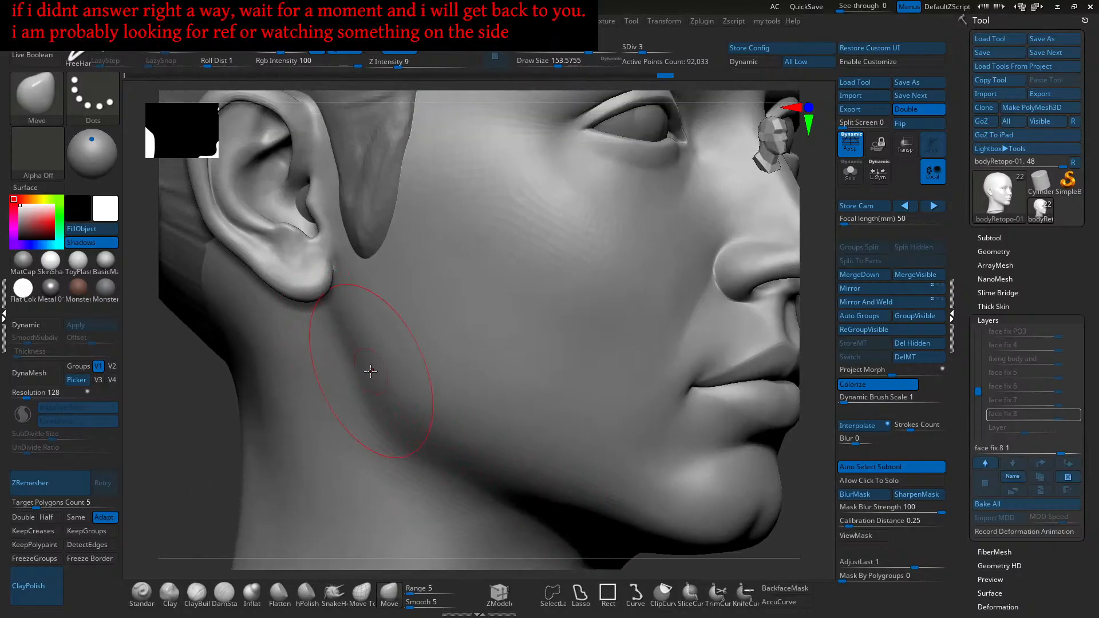
right_drag(355, 317, 385, 372)
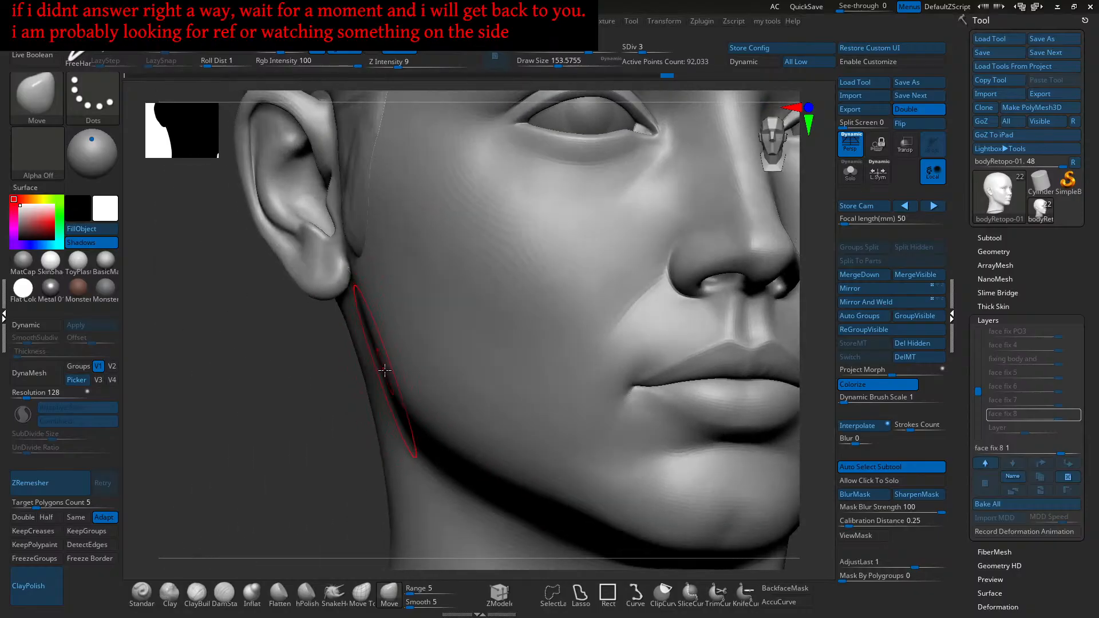
mouse_move(379, 330)
ctrl+right_down()
mouse_move(392, 292)
mouse_move(363, 318)
mouse_move(398, 296)
mouse_move(395, 328)
mouse_move(368, 318)
ctrl+right_up()
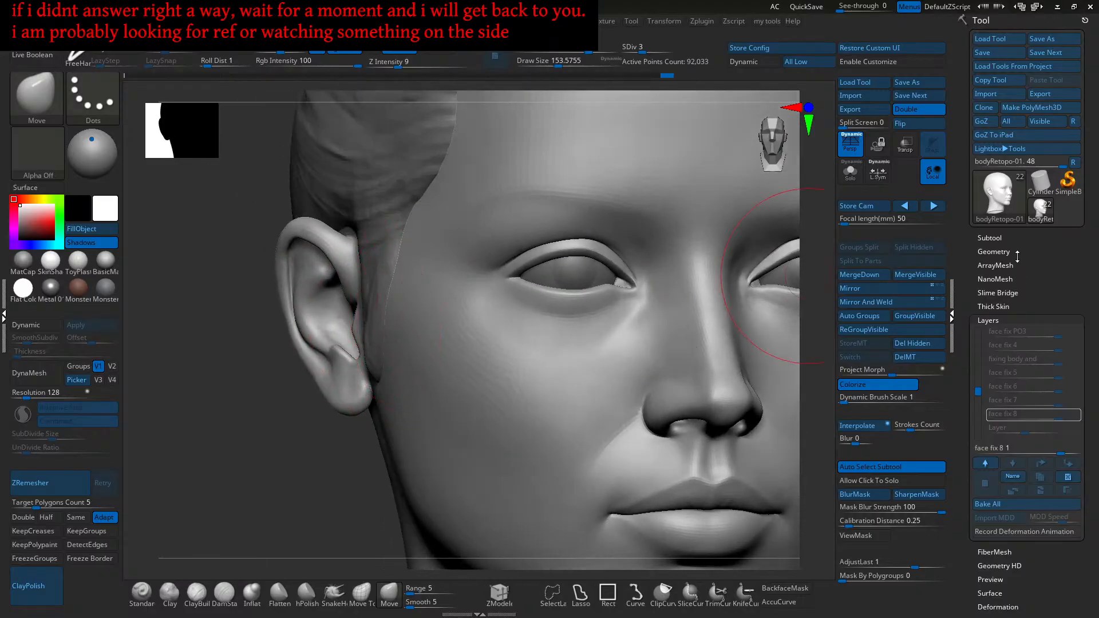
Step: Solo the body subtool and even out the area in front of the character's right ear with Clay
click(850, 172)
mouse_move(744, 269)
right_down()
mouse_move(442, 330)
mouse_move(439, 362)
right_up()
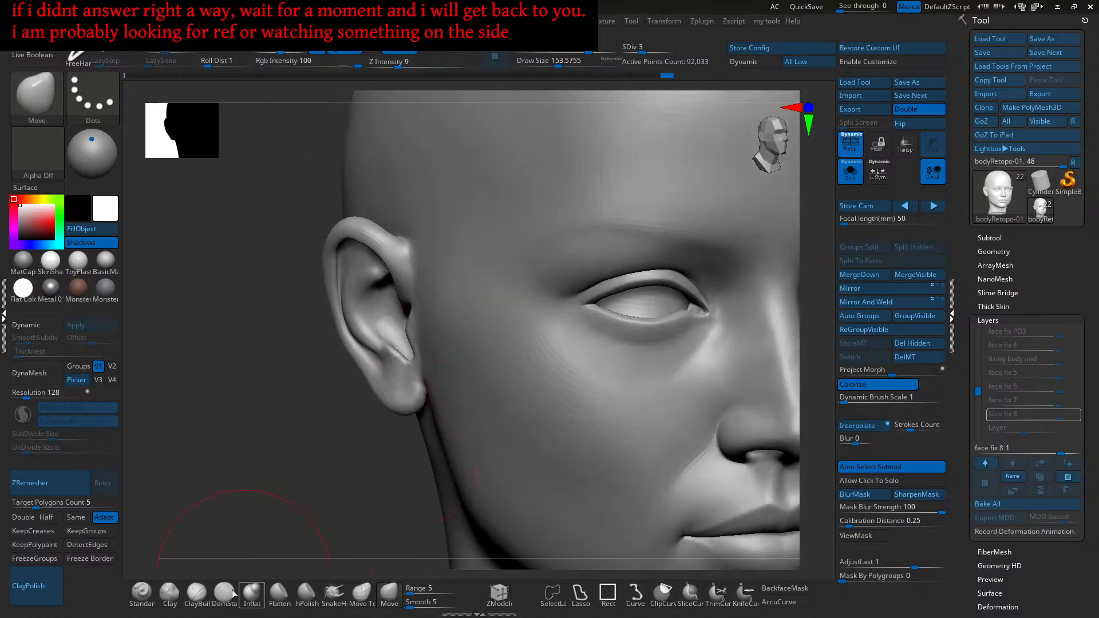
click(199, 593)
click(170, 594)
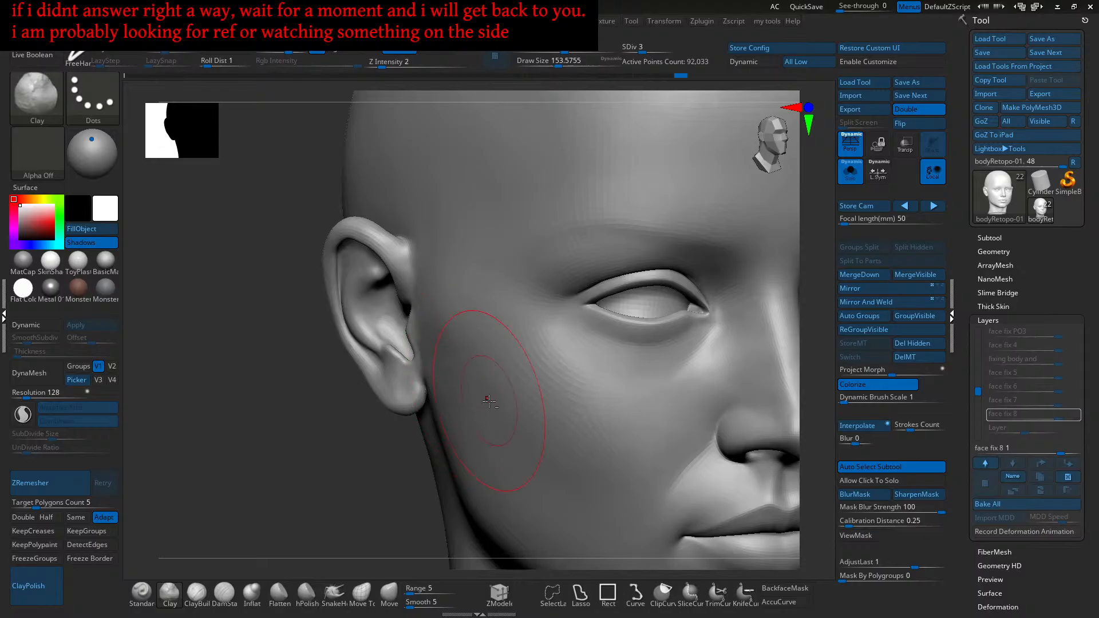
scroll(446, 313, up, 4)
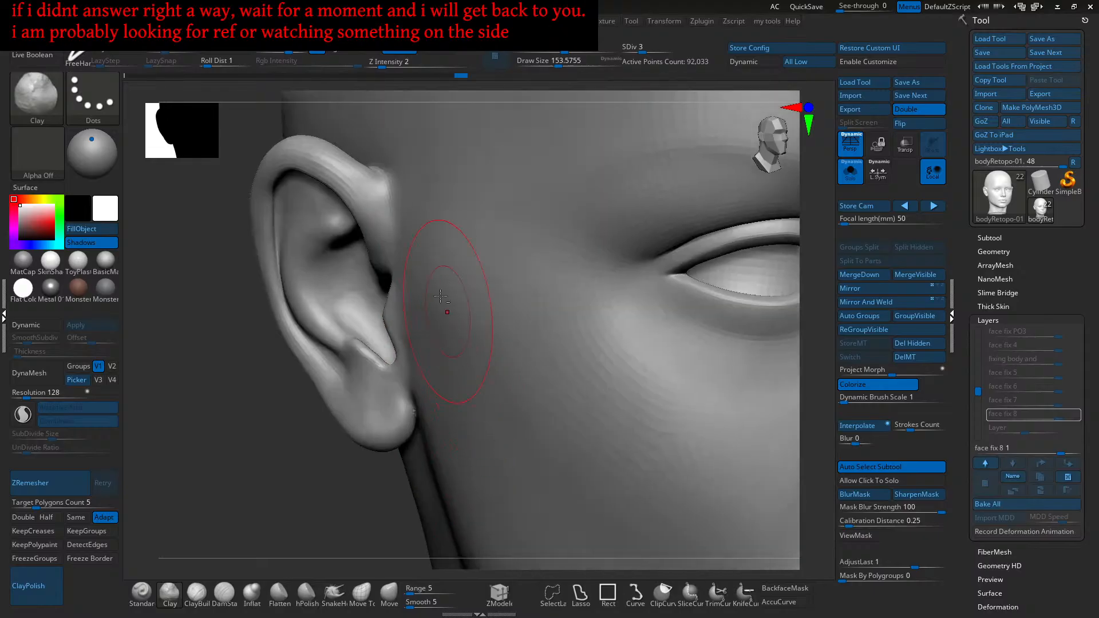
mouse_move(434, 355)
right_down()
mouse_move(467, 364)
mouse_move(487, 330)
mouse_move(444, 378)
mouse_move(488, 353)
mouse_move(466, 397)
mouse_move(528, 360)
right_up()
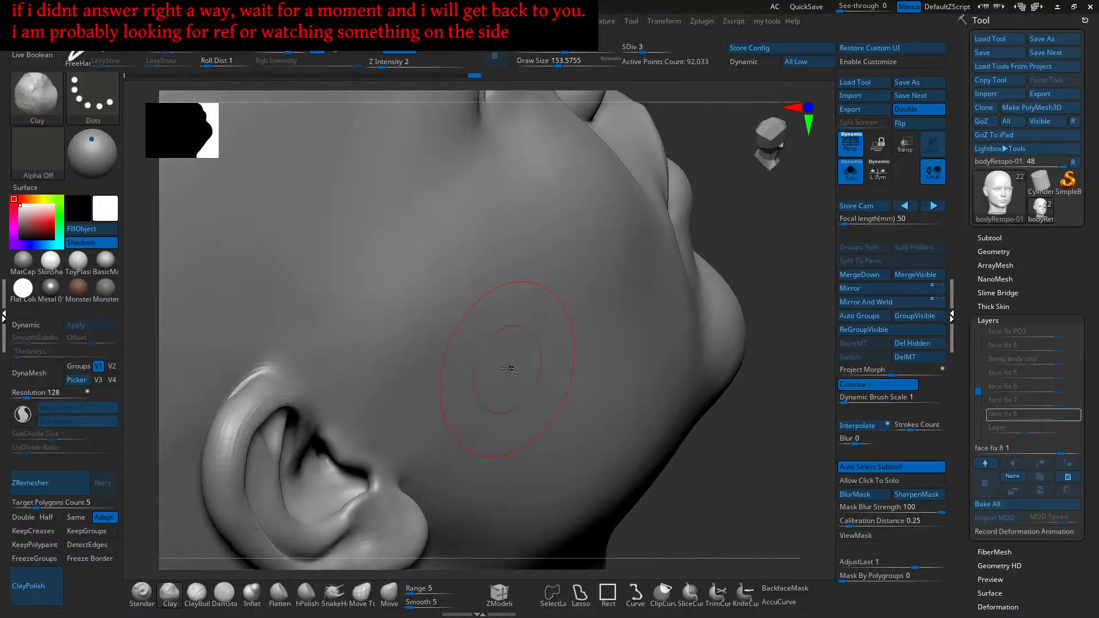
mouse_move(372, 427)
right_down()
mouse_move(471, 432)
mouse_move(448, 383)
right_up()
mouse_move(436, 313)
right_down()
mouse_move(426, 286)
mouse_move(418, 319)
right_up()
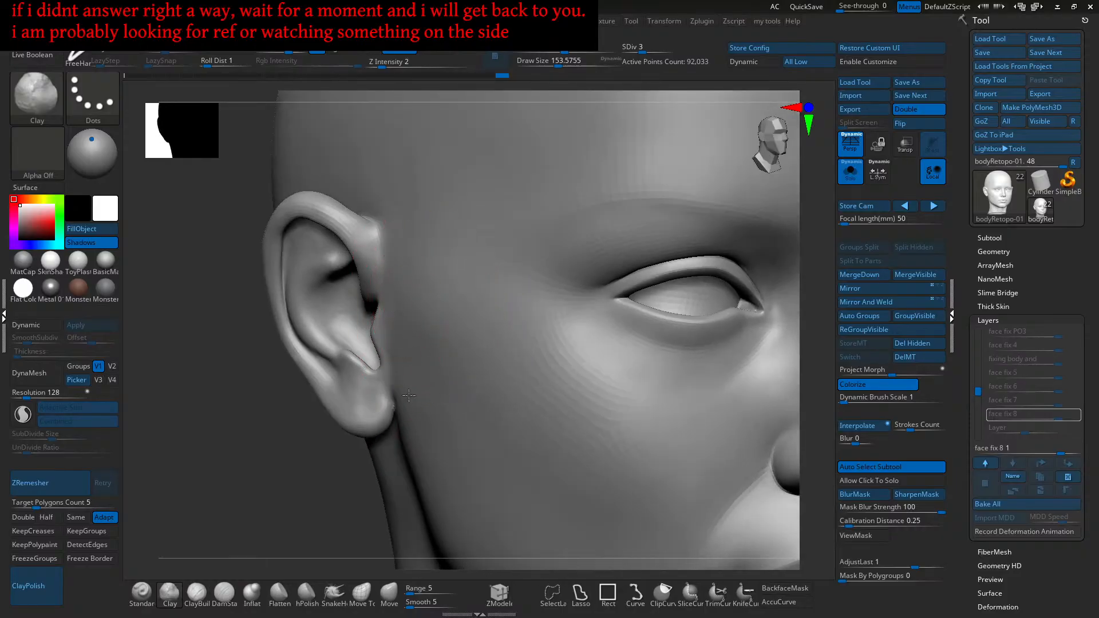
Step: Carve and blend the character's right temple above and in front of the ear with Clay strokes
mouse_move(446, 332)
right_down()
mouse_move(461, 359)
mouse_move(461, 252)
mouse_move(454, 395)
mouse_move(491, 360)
mouse_move(472, 398)
mouse_move(486, 376)
mouse_move(480, 360)
right_up()
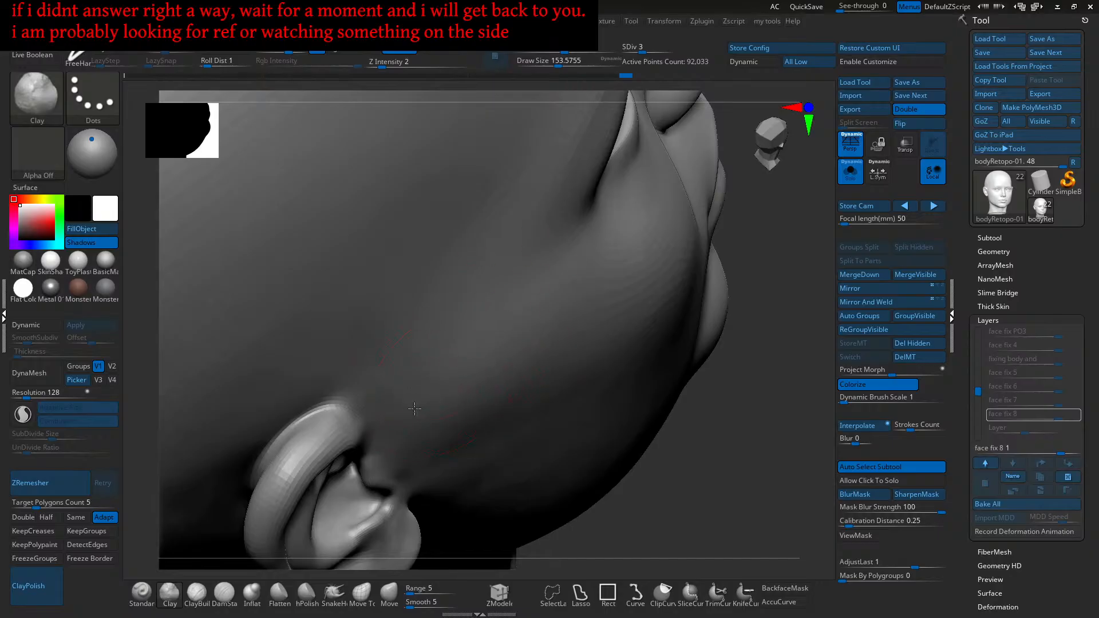
right_drag(445, 367, 486, 380)
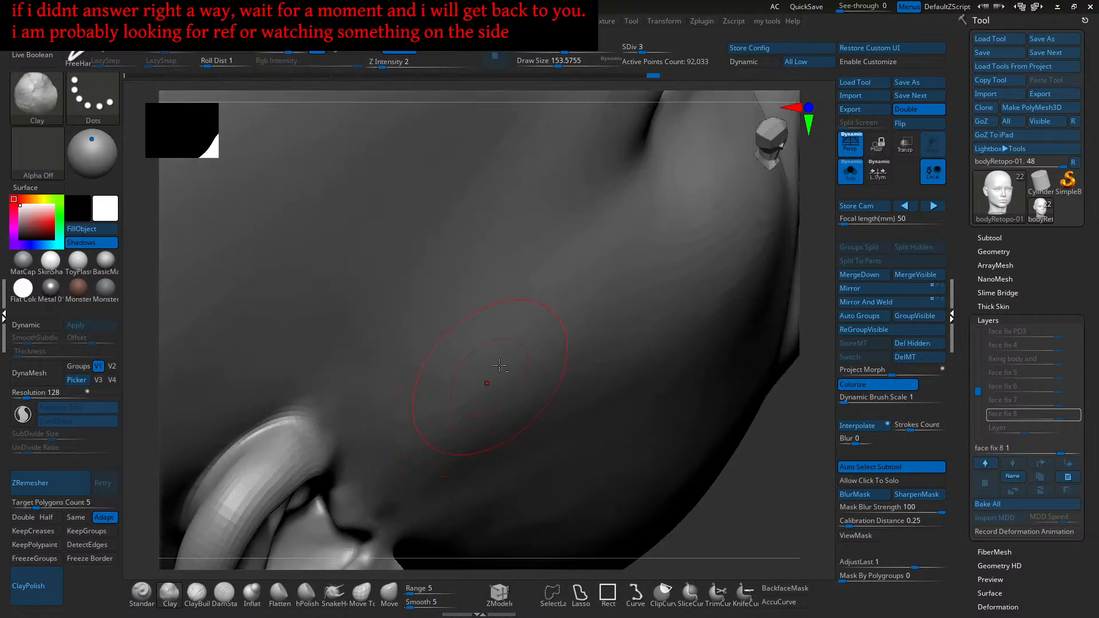
right_drag(436, 355, 437, 381)
mouse_move(443, 332)
right_down()
mouse_move(491, 314)
mouse_move(467, 394)
mouse_move(448, 341)
mouse_move(455, 361)
mouse_move(442, 383)
mouse_move(461, 378)
mouse_move(465, 344)
right_up()
mouse_move(481, 433)
right_down()
mouse_move(444, 395)
mouse_move(442, 309)
mouse_move(474, 328)
mouse_move(429, 295)
mouse_move(515, 208)
mouse_move(453, 283)
mouse_move(507, 313)
right_up()
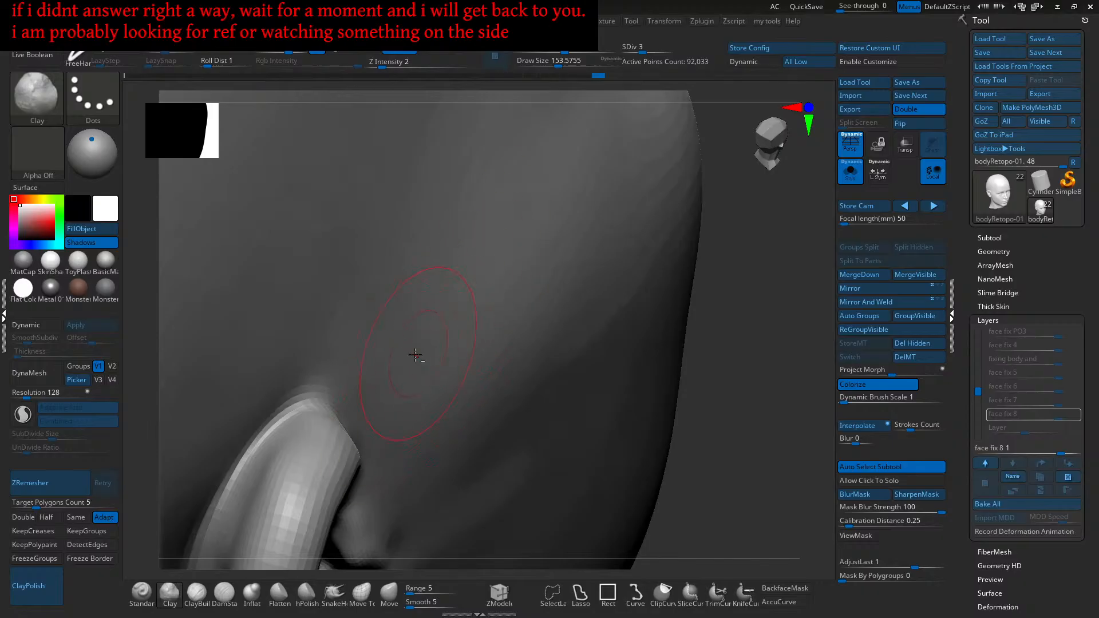
alt+drag(450, 298, 385, 429)
mouse_move(385, 429)
right_down()
mouse_move(496, 400)
mouse_move(473, 359)
mouse_move(414, 378)
right_up()
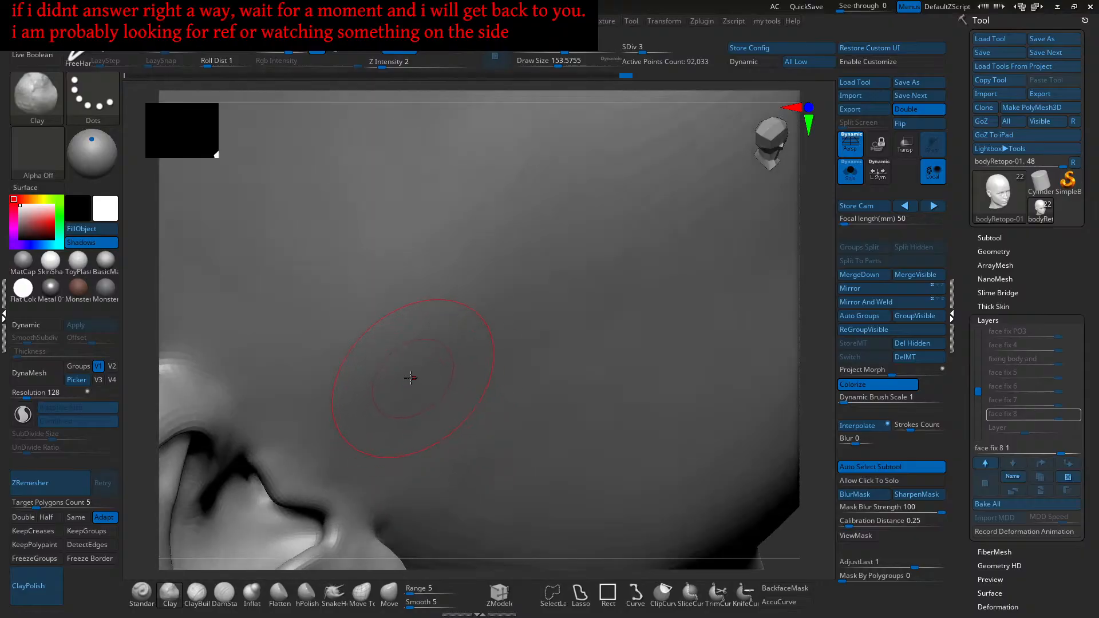
right_drag(356, 407, 385, 395)
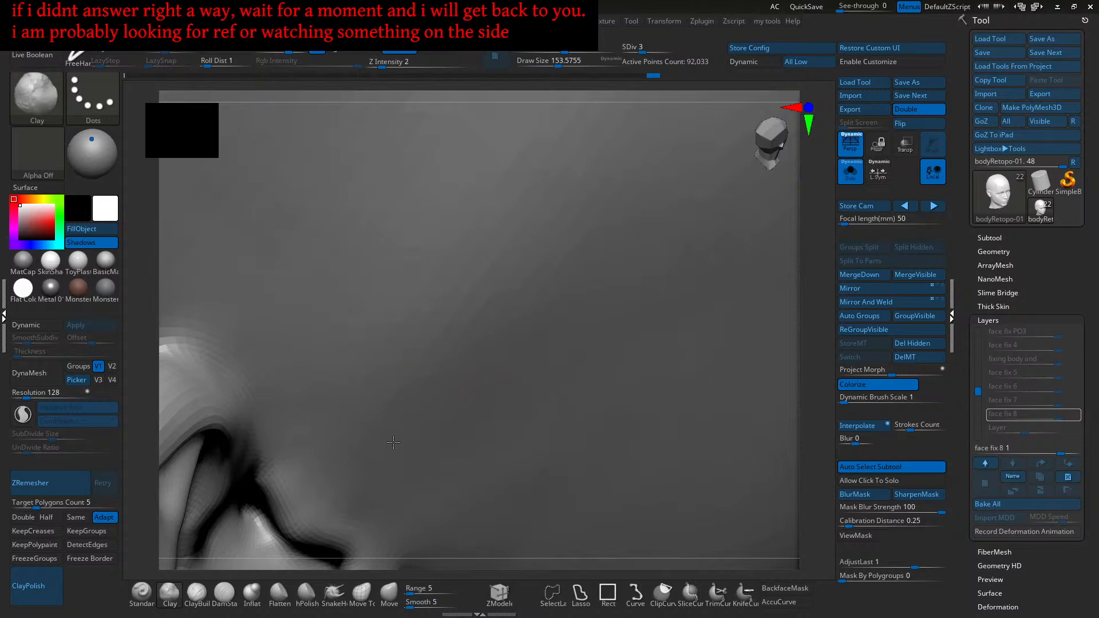
right_drag(469, 335, 360, 407)
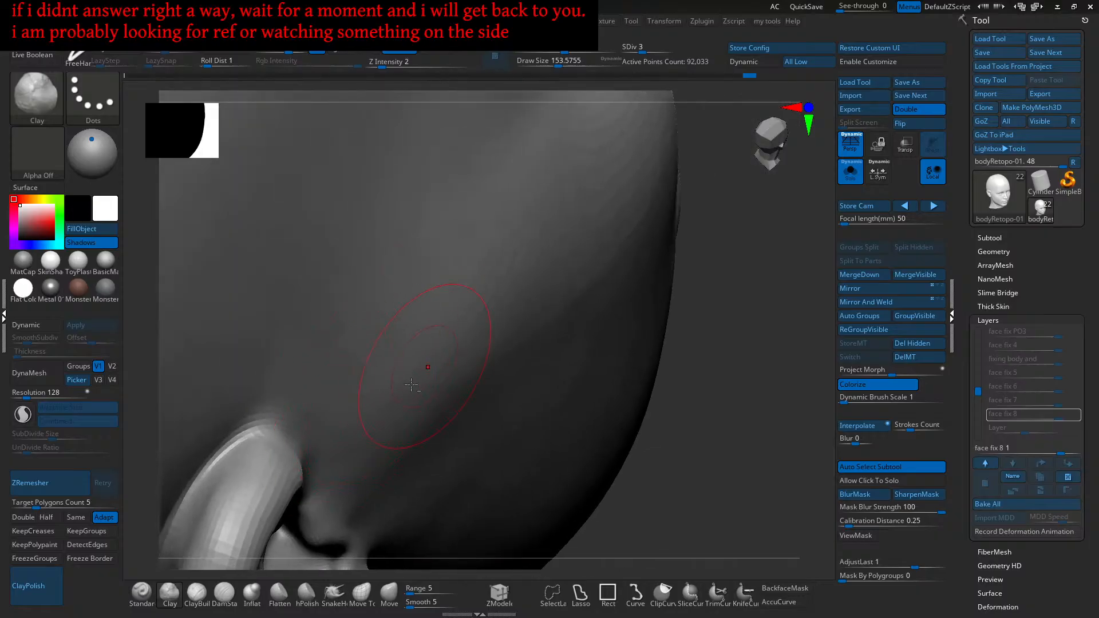
Step: Smooth the transition between the character's right temple and the upper root of the ear
scroll(425, 367, up, 3)
scroll(421, 372, up, 2)
alt+right_drag(420, 374, 421, 402)
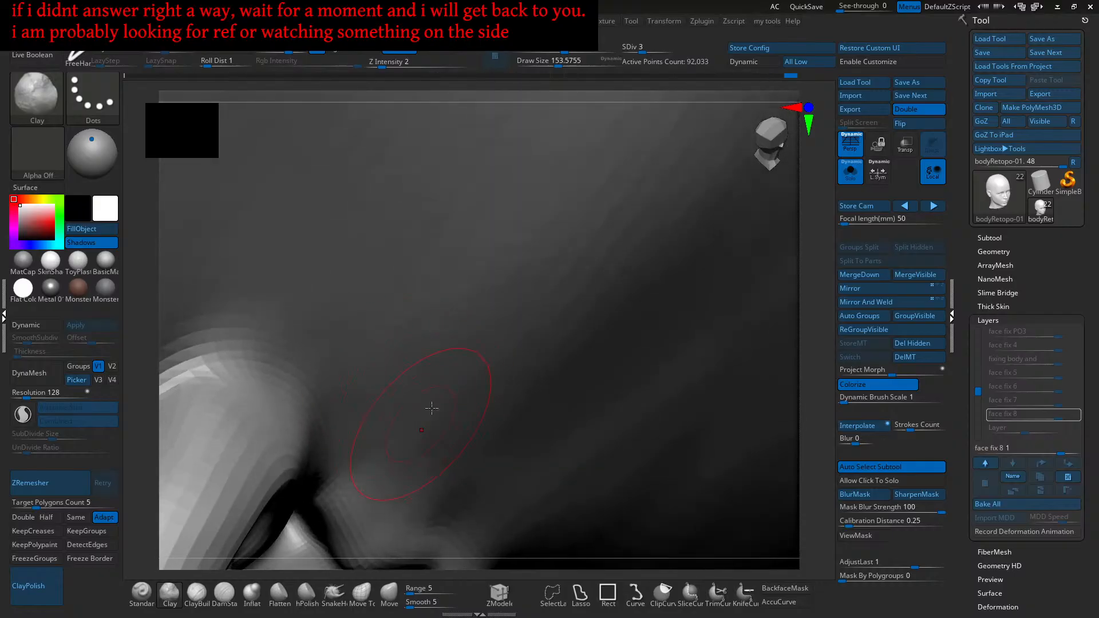
mouse_move(459, 413)
alt+right_down()
mouse_move(419, 400)
mouse_move(417, 373)
mouse_move(430, 404)
mouse_move(402, 358)
alt+right_up()
shift+drag(402, 357, 432, 376)
mouse_move(431, 376)
alt+right_down()
mouse_move(447, 446)
mouse_move(423, 403)
mouse_move(349, 384)
mouse_move(358, 422)
alt+right_up()
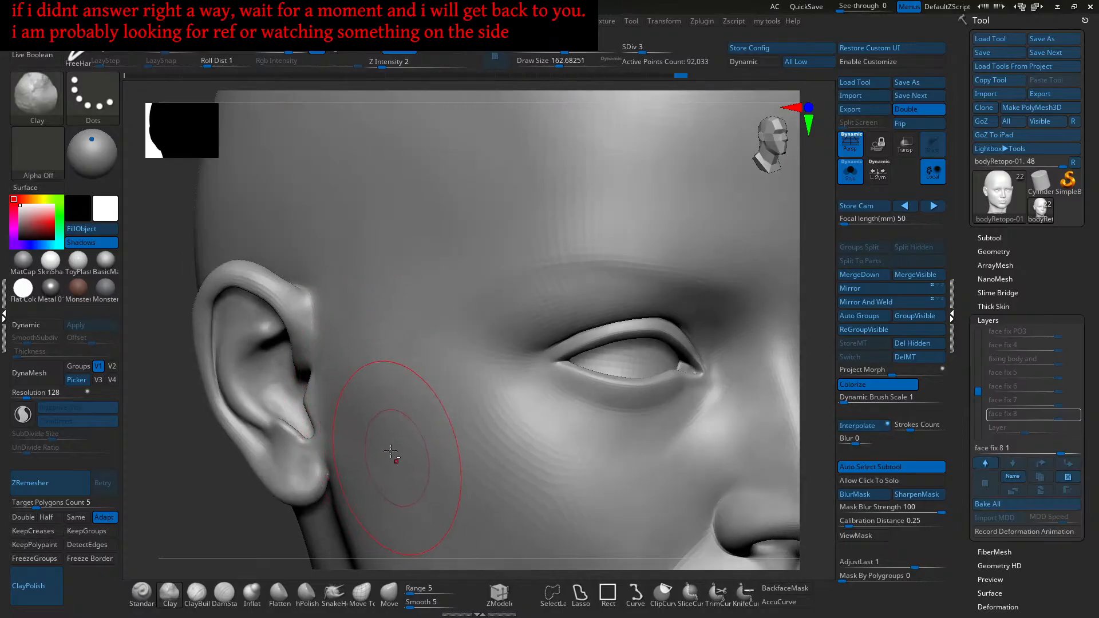
Step: Blend the side of the face between the character's right ear and cheekbone with Clay at a draw size of about 163
right_drag(394, 458, 370, 397)
right_drag(375, 335, 368, 330)
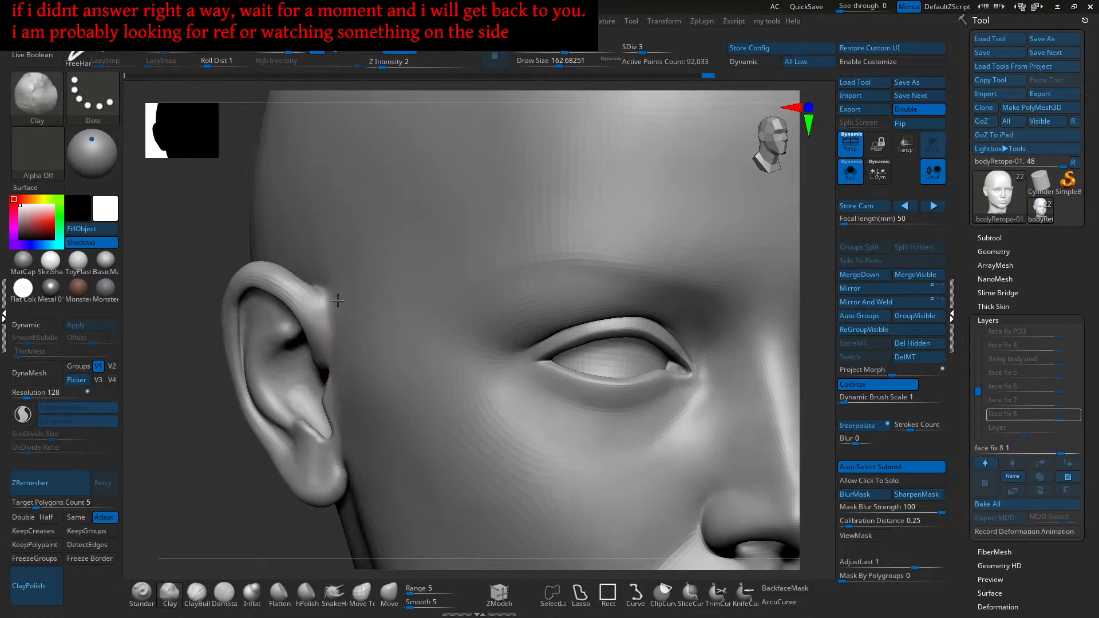
mouse_move(344, 294)
right_down()
mouse_move(352, 285)
mouse_move(350, 347)
right_up()
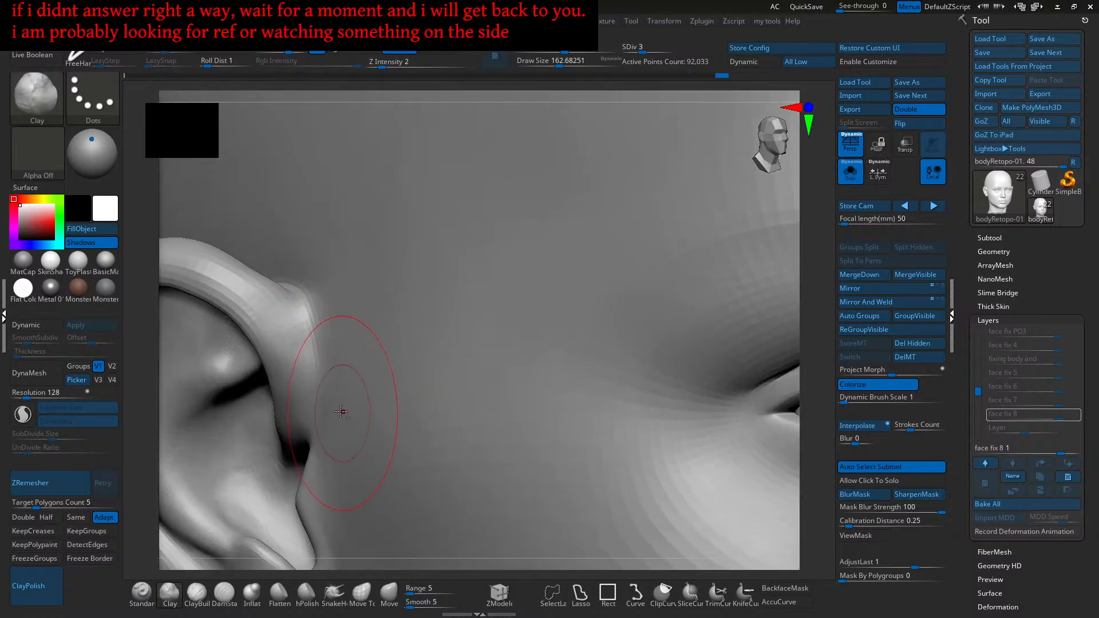
mouse_move(332, 416)
right_down()
mouse_move(332, 454)
mouse_move(336, 398)
mouse_move(359, 382)
mouse_move(348, 440)
mouse_move(314, 360)
mouse_move(358, 304)
mouse_move(379, 336)
mouse_move(393, 424)
mouse_move(393, 405)
right_up()
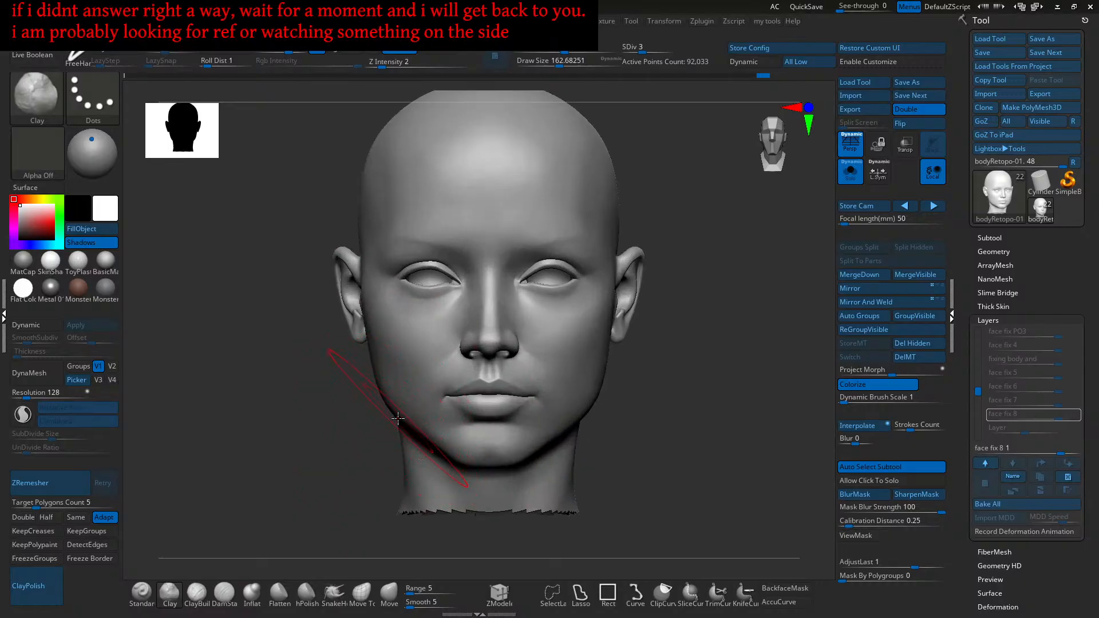
Step: Undo the last stroke and even out the area below the character's left mouth corner with Clay at a draw size of about 120
ctrl+right_drag(395, 418, 479, 302)
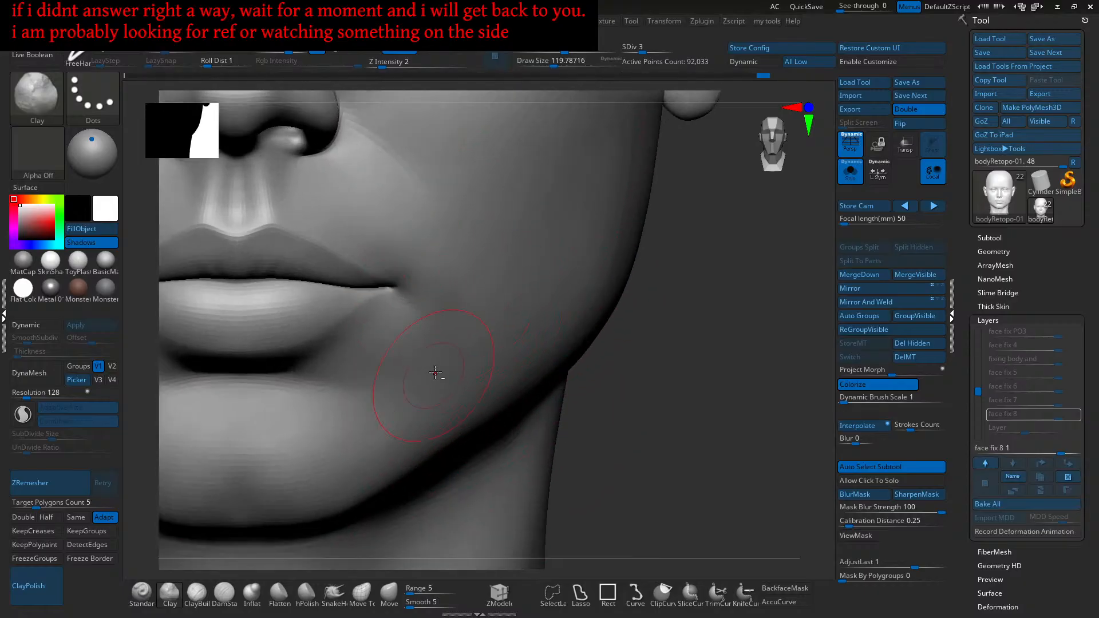
right_drag(454, 327, 481, 299)
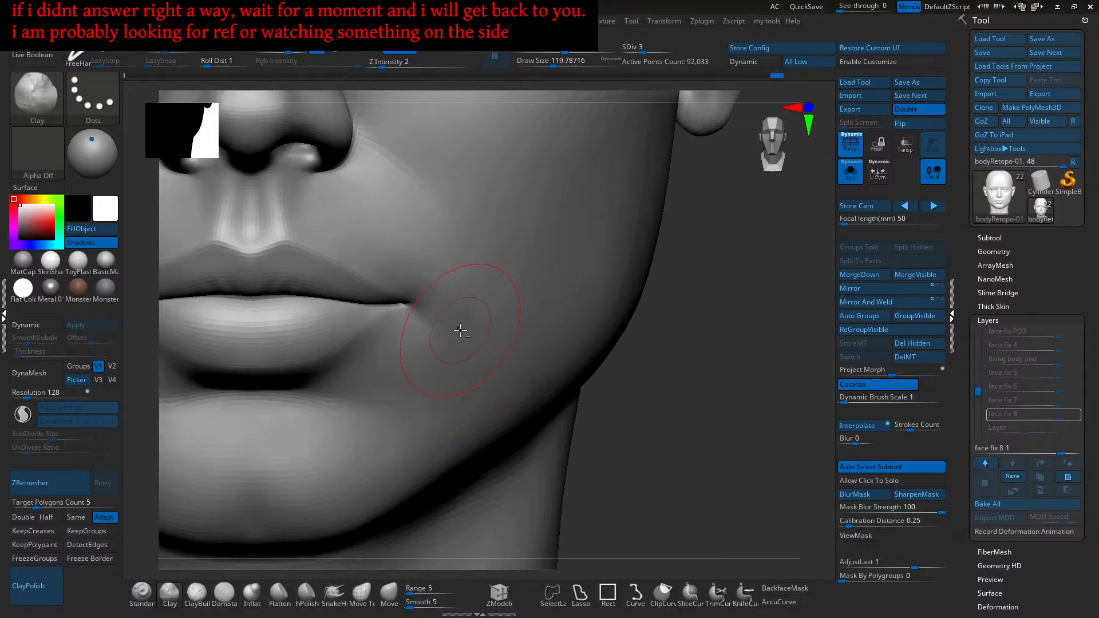
mouse_move(319, 397)
right_down()
mouse_move(441, 363)
mouse_move(429, 343)
mouse_move(443, 369)
mouse_move(450, 345)
right_up()
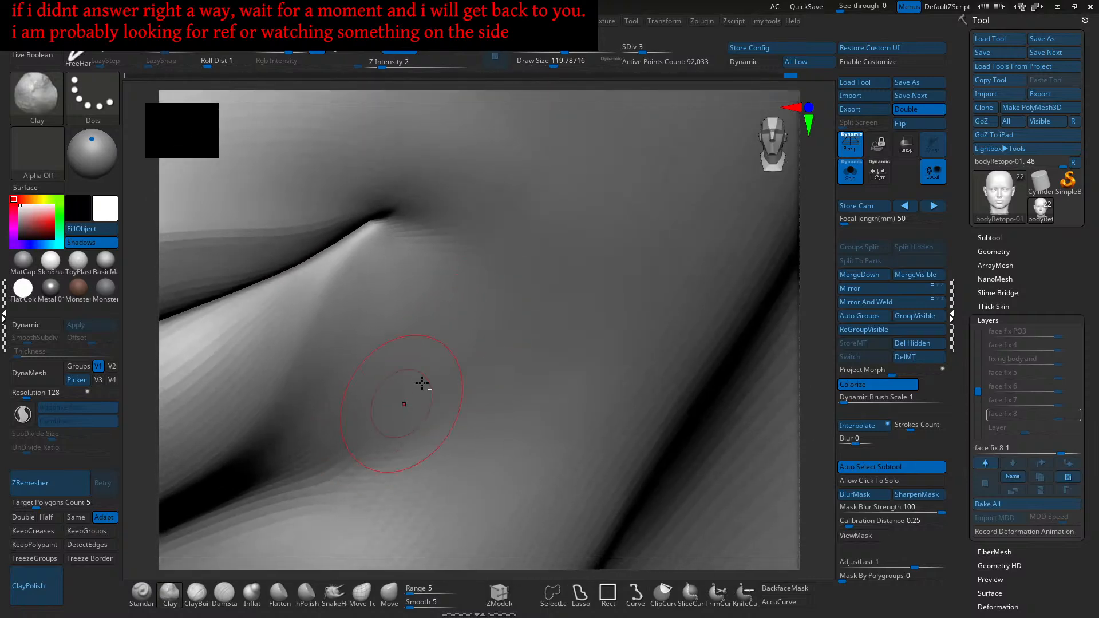
key(ctrl+z)
right_drag(314, 456, 424, 376)
mouse_move(331, 410)
mouse_down()
mouse_move(381, 407)
mouse_move(343, 403)
mouse_up()
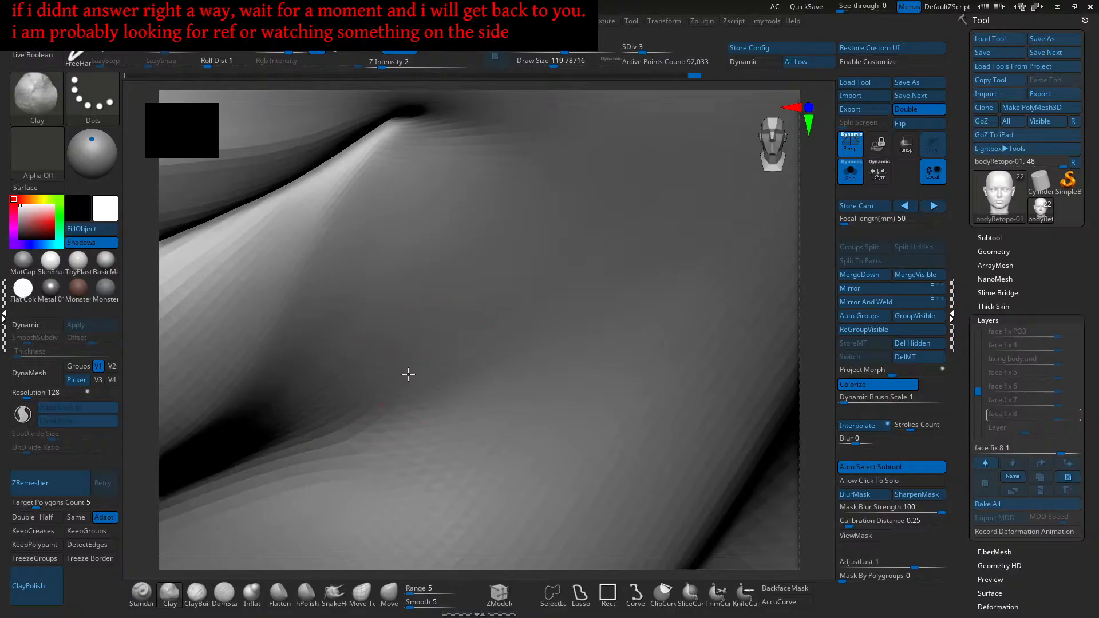
drag(474, 350, 385, 344)
Step: Blend the surface between the chin and the character's right jawline with Clay and Smooth, reducing the draw size to about 101
key(f)
mouse_move(366, 395)
shift+right_down()
mouse_move(344, 440)
mouse_move(413, 395)
mouse_move(410, 411)
mouse_move(387, 392)
mouse_move(384, 431)
mouse_move(386, 420)
shift+right_up()
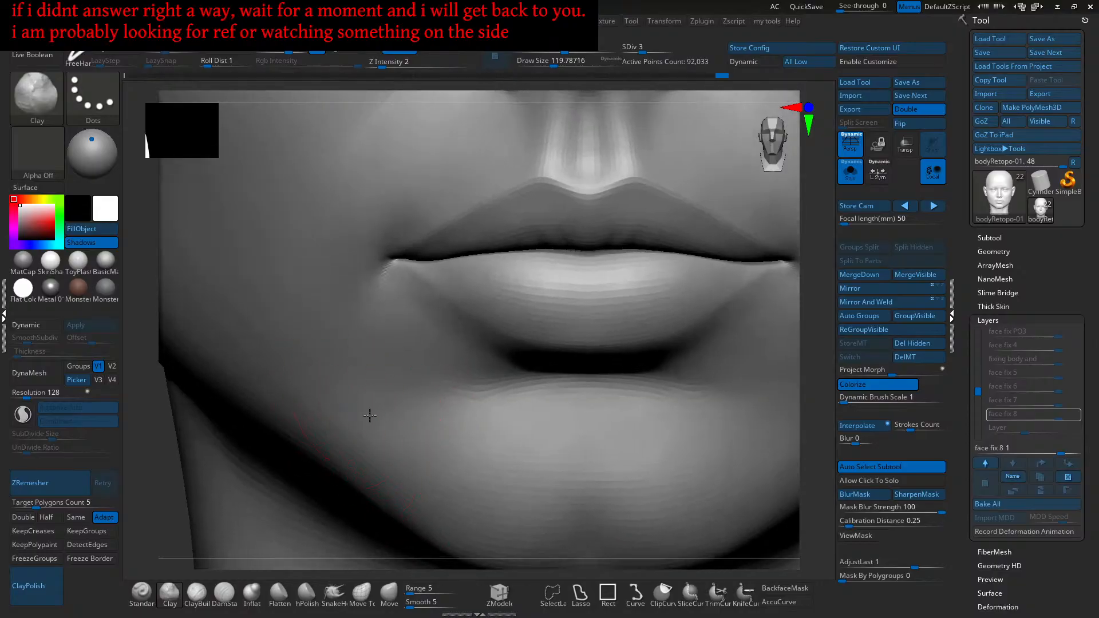
mouse_move(298, 401)
mouse_down()
mouse_move(290, 386)
mouse_move(356, 427)
mouse_up()
alt+right_drag(356, 425, 332, 416)
key(bracketleft)
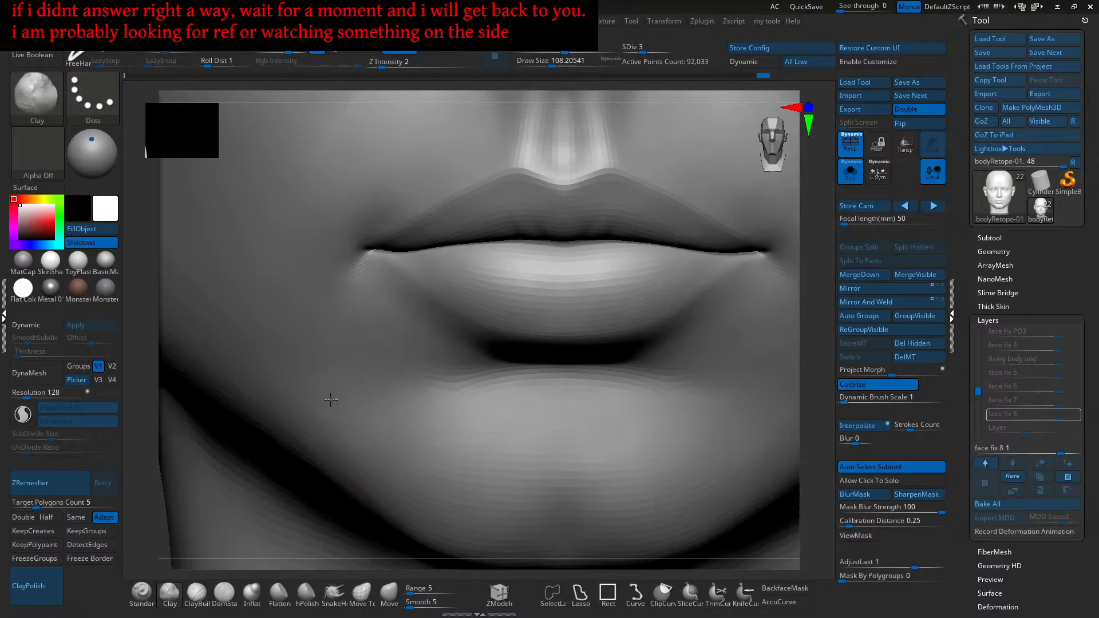
alt+right_drag(359, 421, 367, 398)
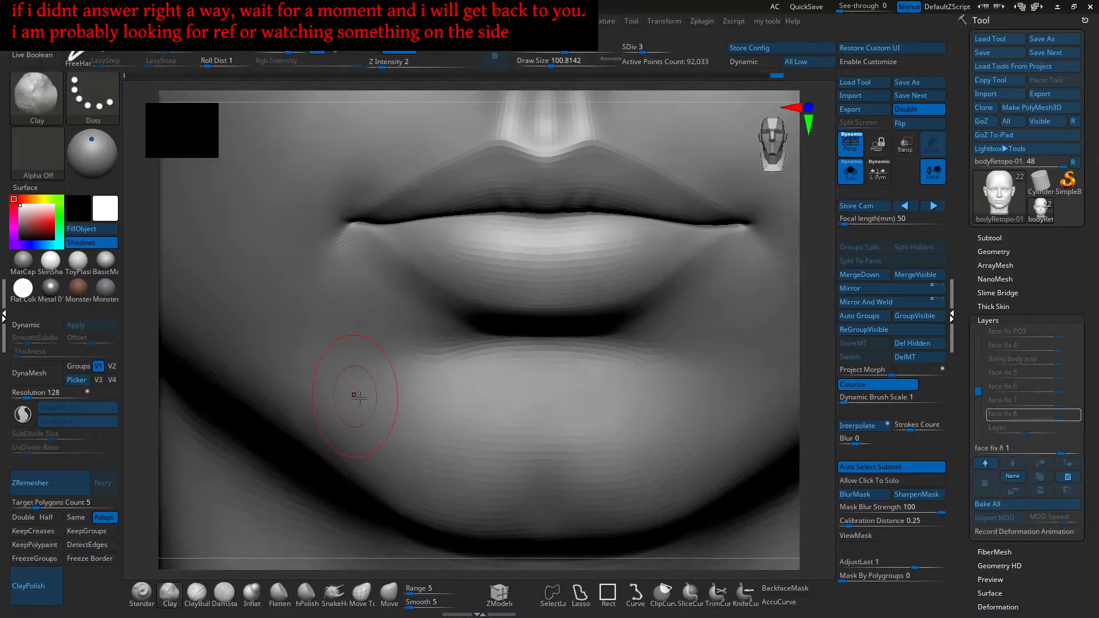
drag(320, 391, 354, 422)
key(shift)
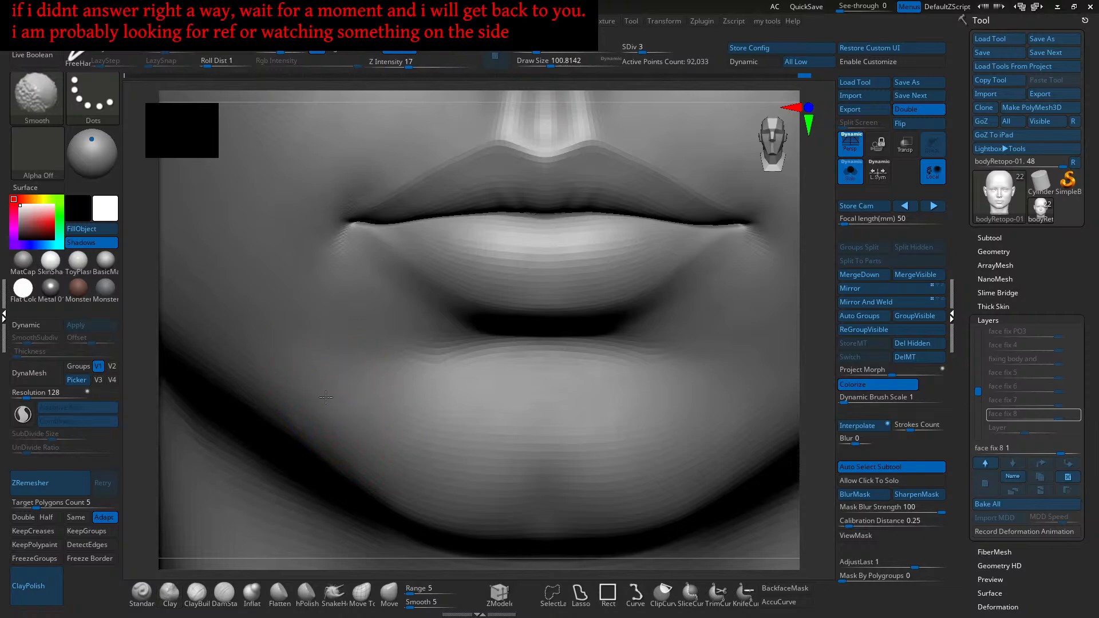
Step: Soften the chin's upper edge below the character's right mouth corner with Clay at a draw size of about 97
key(f)
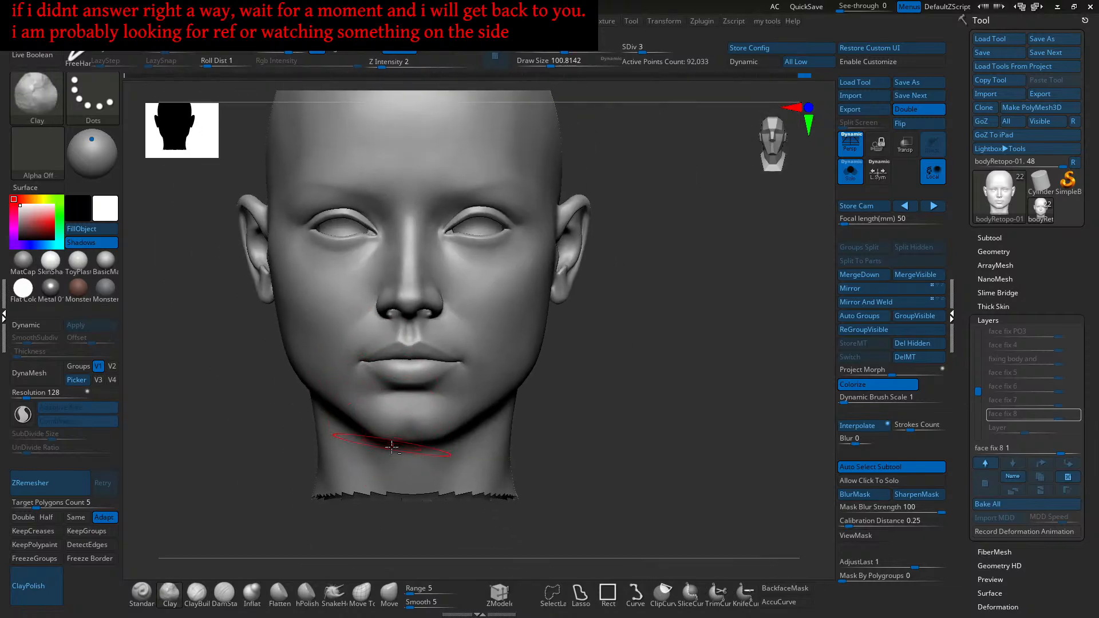
alt+right_drag(399, 419, 421, 350)
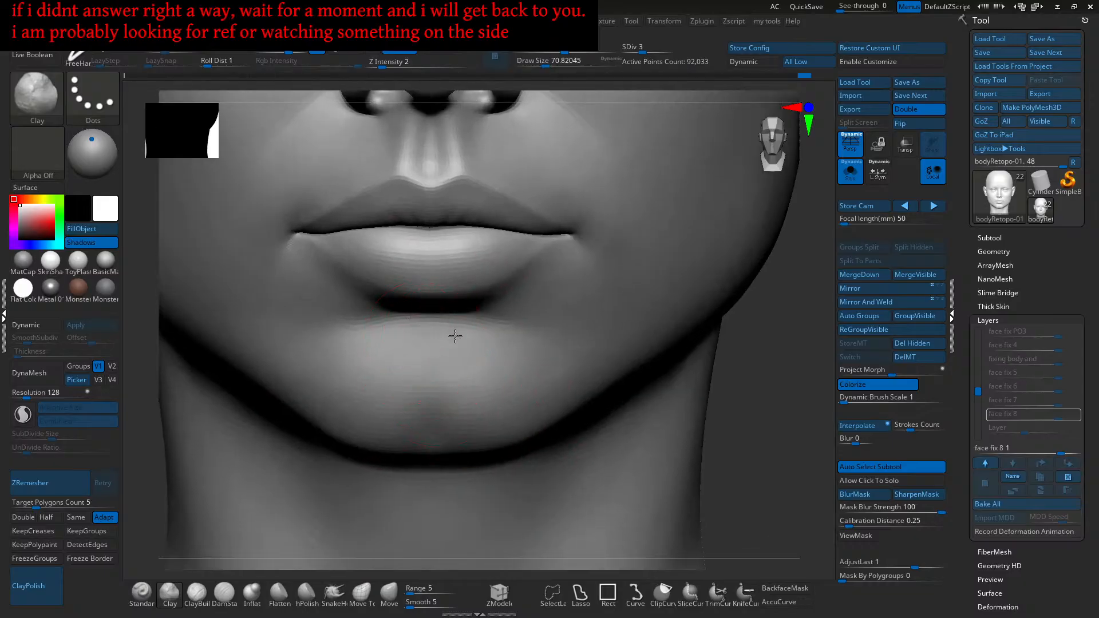
mouse_move(432, 326)
right_down()
mouse_move(404, 355)
mouse_move(453, 370)
mouse_move(446, 320)
mouse_move(442, 333)
right_up()
mouse_move(438, 330)
mouse_down()
mouse_move(366, 345)
mouse_move(400, 366)
mouse_move(385, 369)
mouse_up()
mouse_move(416, 328)
alt+right_down()
mouse_move(444, 336)
mouse_move(426, 329)
alt+right_up()
key(s)
mouse_move(393, 332)
mouse_down()
mouse_move(316, 318)
mouse_move(339, 294)
mouse_move(359, 340)
mouse_up()
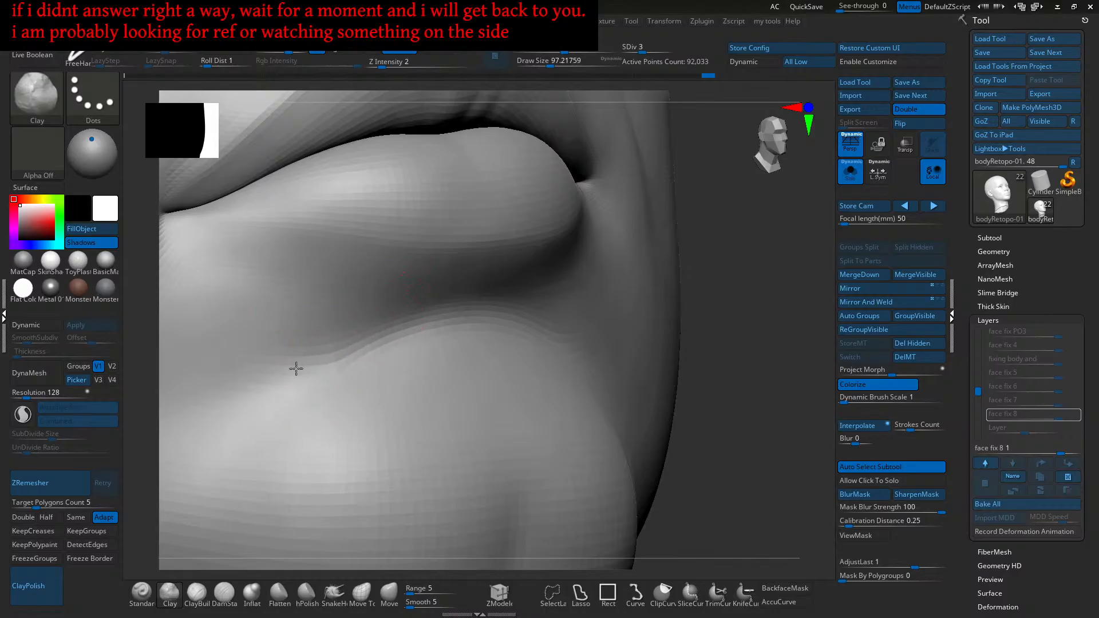
right_drag(297, 363, 313, 376)
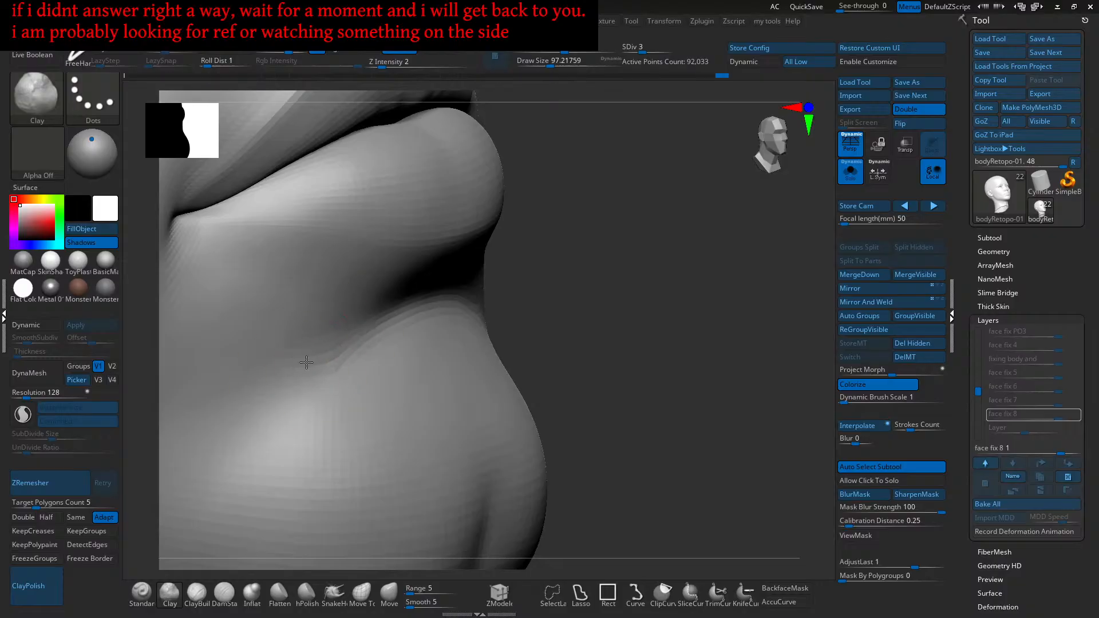
right_drag(277, 378, 383, 342)
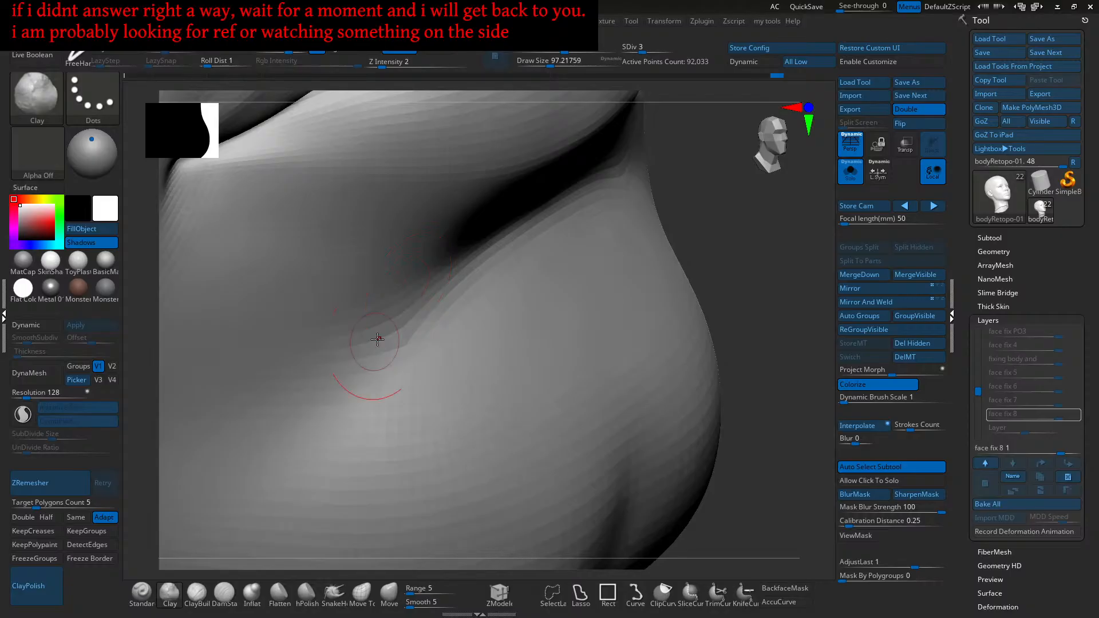
drag(377, 339, 261, 401)
Step: Even out the area between the character's left mouth corner and the chin with short Clay strokes
mouse_move(260, 402)
right_down()
mouse_move(391, 351)
mouse_move(452, 287)
mouse_move(464, 291)
mouse_move(455, 355)
right_up()
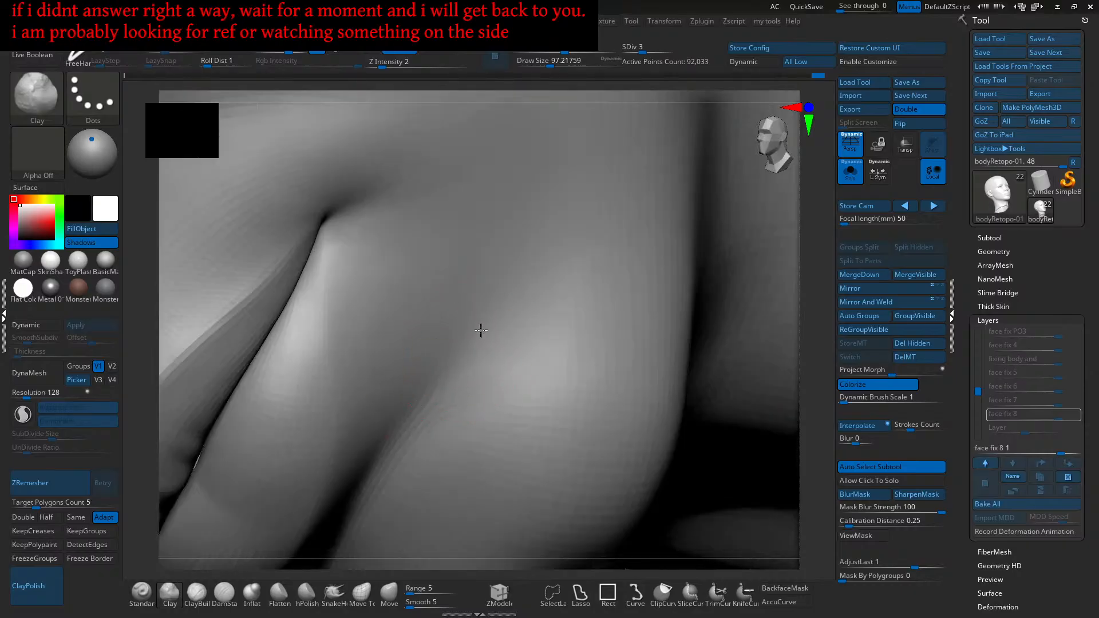
drag(455, 340, 469, 327)
drag(447, 382, 479, 352)
drag(436, 393, 464, 369)
mouse_move(457, 341)
mouse_down()
mouse_move(457, 330)
mouse_move(467, 338)
mouse_move(476, 328)
mouse_up()
mouse_move(456, 395)
ctrl+right_down()
mouse_move(432, 314)
mouse_move(437, 363)
mouse_move(471, 365)
mouse_move(427, 487)
mouse_move(454, 449)
mouse_move(532, 440)
mouse_move(422, 373)
mouse_move(464, 332)
ctrl+right_up()
mouse_move(465, 332)
ctrl+right_down()
mouse_move(434, 351)
mouse_move(449, 397)
ctrl+right_up()
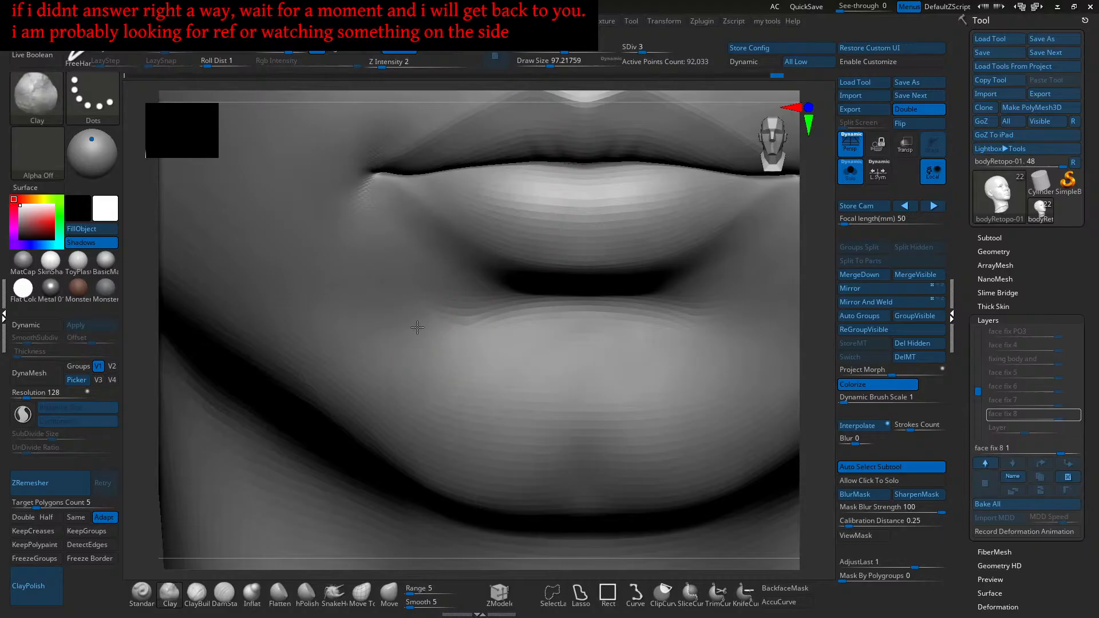
Step: Refine the crease between the lower lip and the chin from several angles with Clay at a draw size of about 65
right_drag(473, 369, 548, 345)
right_drag(603, 318, 653, 321)
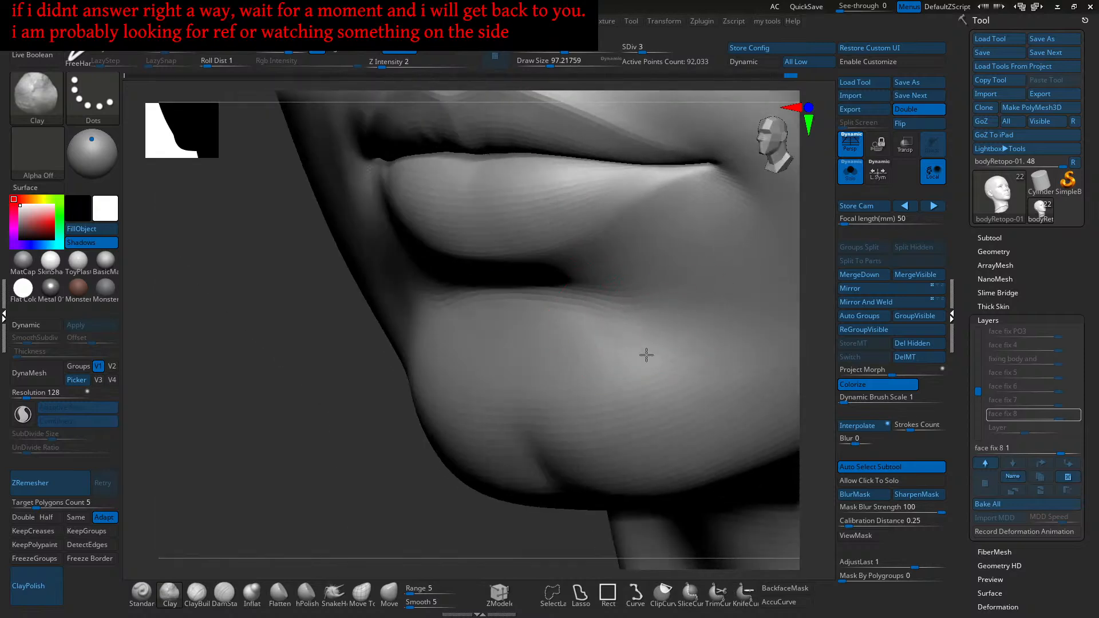
mouse_move(620, 373)
right_down()
mouse_move(572, 314)
mouse_move(590, 322)
right_up()
mouse_move(538, 296)
right_down()
mouse_move(582, 265)
mouse_move(578, 252)
right_up()
key(s)
drag(553, 267, 547, 266)
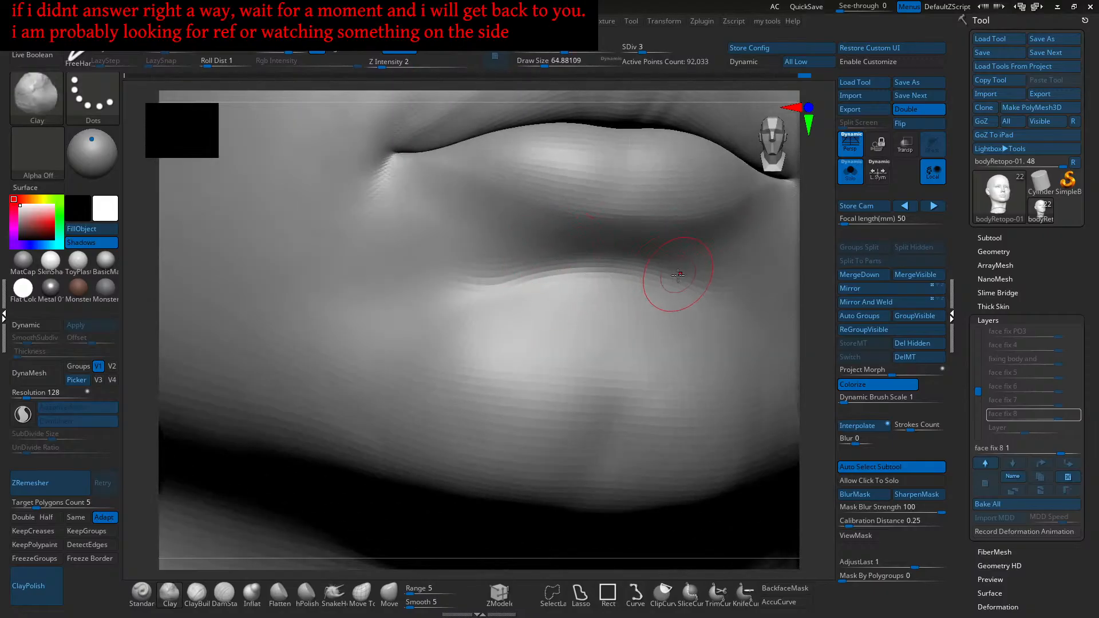
right_drag(670, 277, 658, 276)
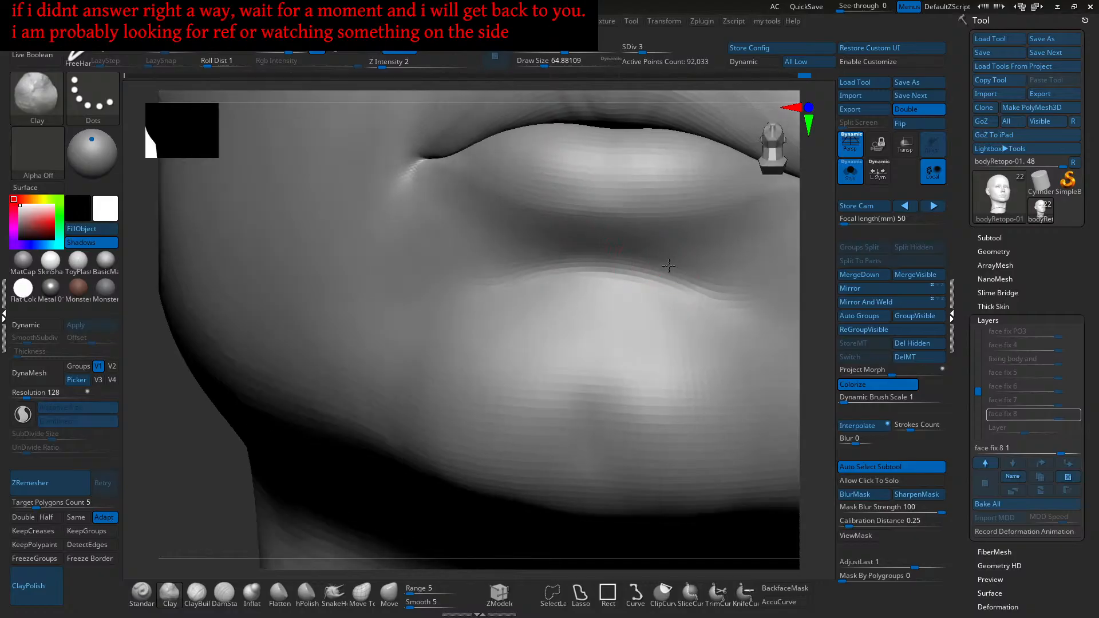
right_drag(591, 254, 603, 259)
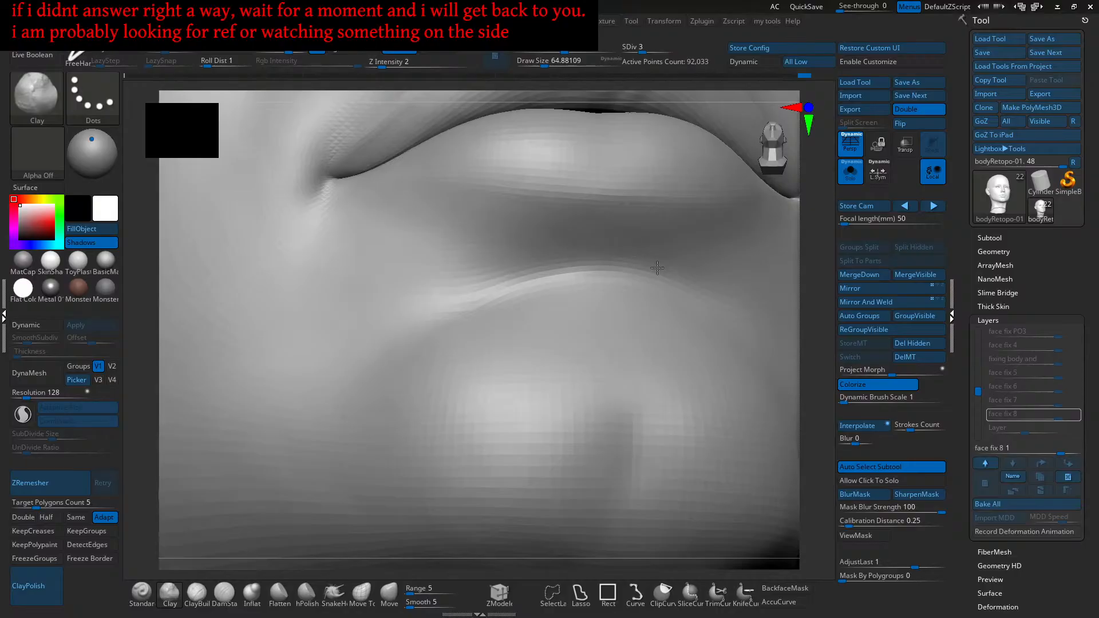
mouse_move(473, 303)
right_down()
mouse_move(495, 302)
mouse_move(483, 298)
right_up()
right_drag(579, 246, 601, 277)
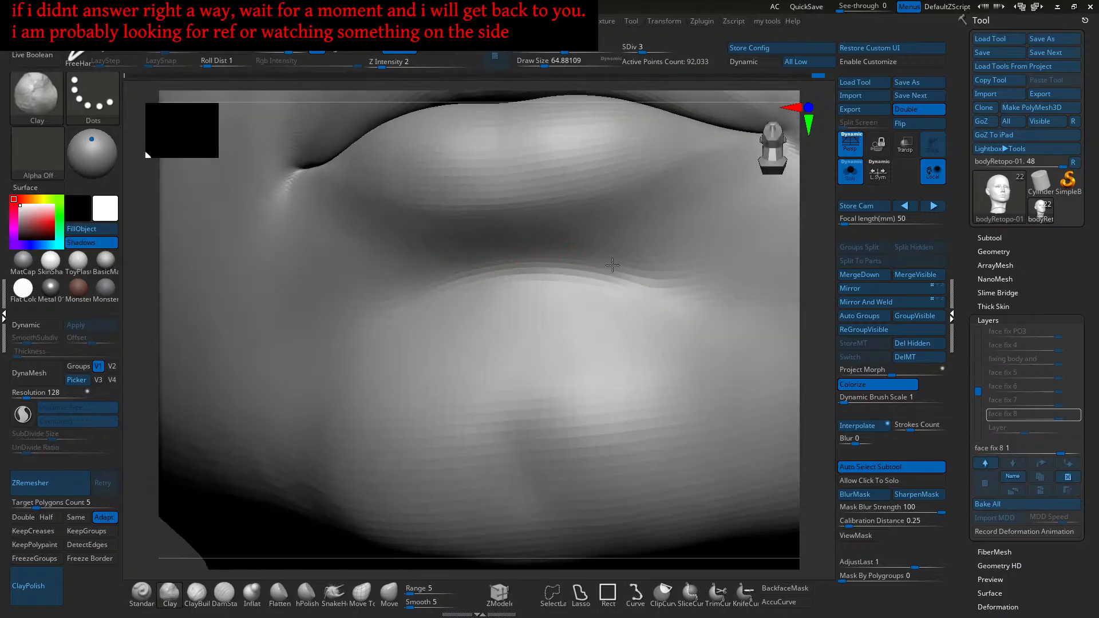
right_drag(621, 286, 508, 266)
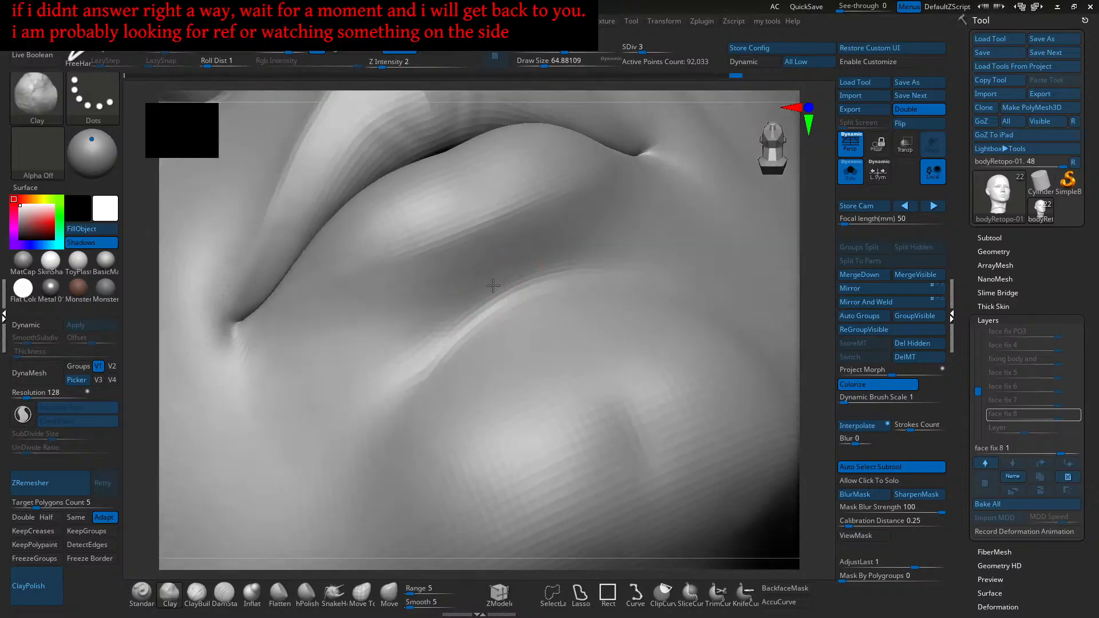
mouse_move(405, 400)
right_down()
mouse_move(476, 356)
mouse_move(523, 388)
mouse_move(539, 343)
mouse_move(552, 343)
right_up()
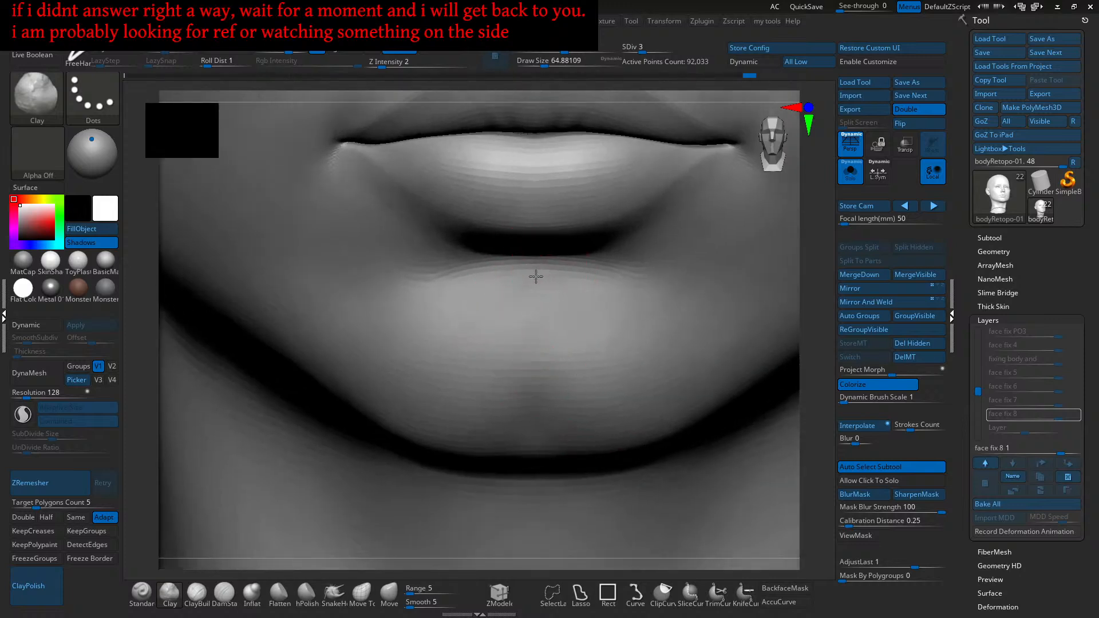
Step: Blend and smooth both sides of the chin ridge just under the lower-lip crease
mouse_move(571, 281)
right_down()
mouse_move(543, 304)
mouse_move(503, 259)
mouse_move(525, 252)
mouse_move(535, 270)
right_up()
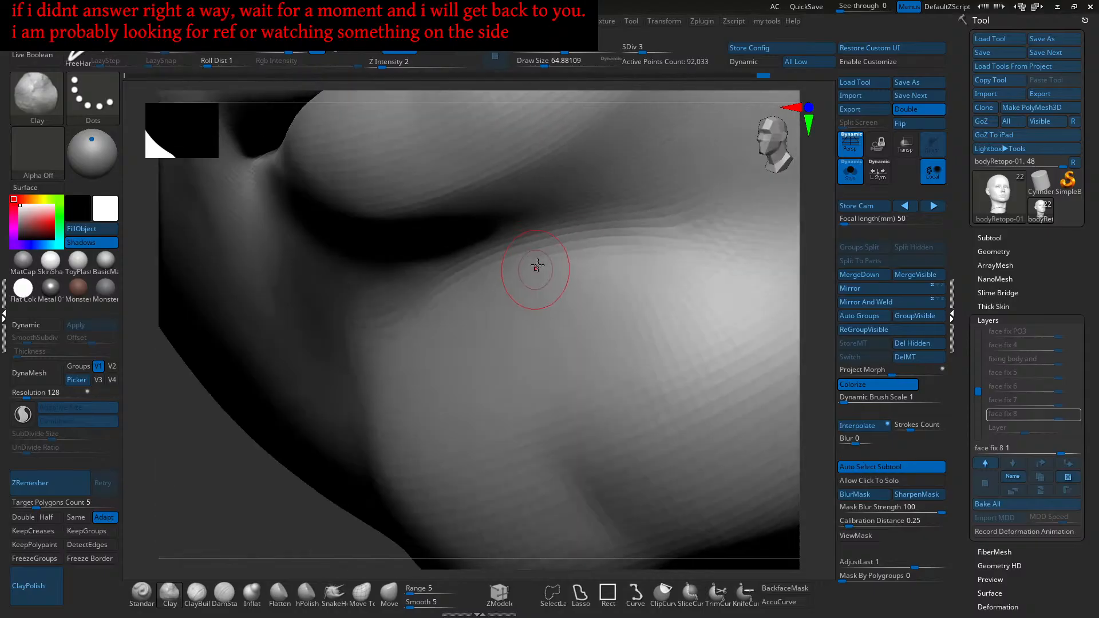
mouse_move(450, 303)
right_down()
mouse_move(511, 276)
mouse_move(474, 277)
mouse_move(533, 269)
mouse_move(545, 290)
mouse_move(536, 263)
mouse_move(515, 295)
mouse_move(483, 312)
mouse_move(550, 231)
mouse_move(524, 298)
mouse_move(555, 309)
right_up()
key(shift)
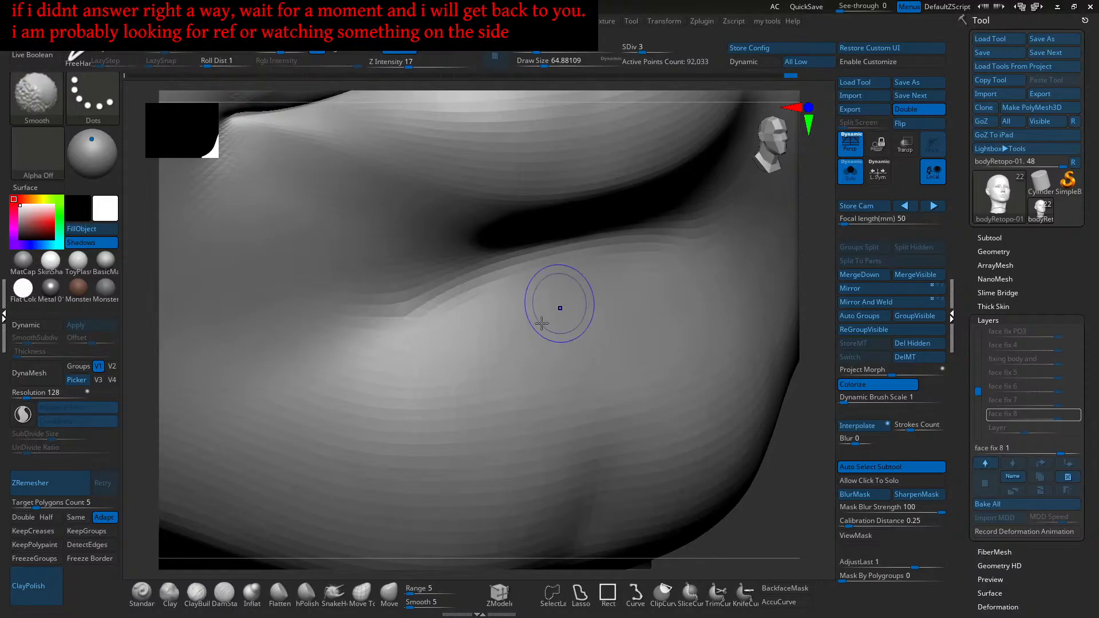
key(f)
mouse_move(575, 320)
shift+right_down()
mouse_move(547, 309)
mouse_move(539, 358)
mouse_move(555, 370)
mouse_move(541, 348)
shift+right_up()
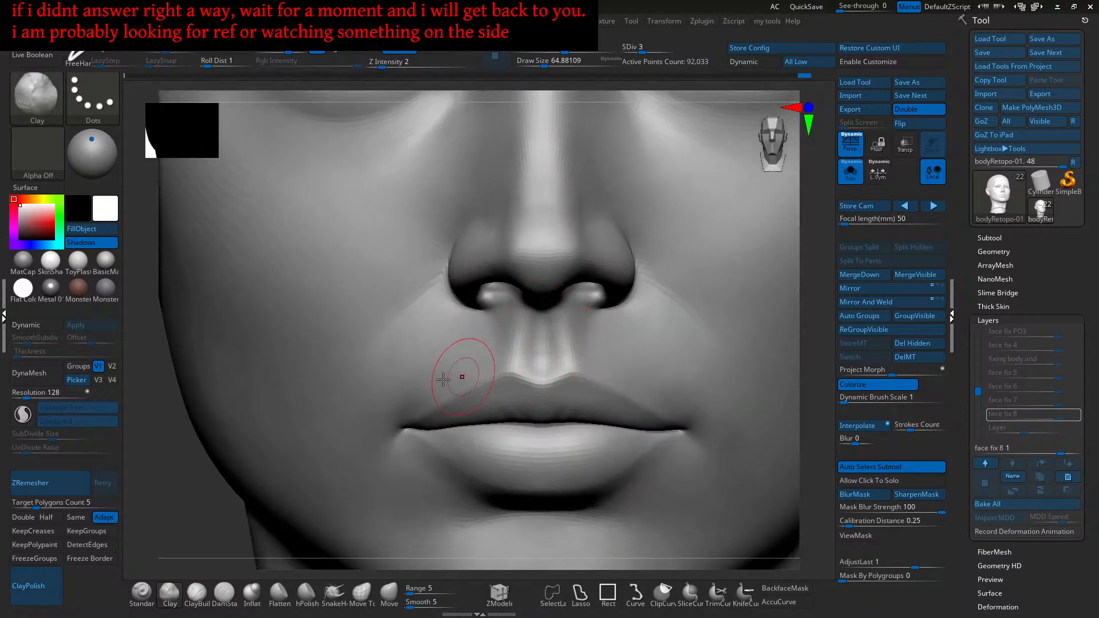
Step: Switch to the Standard brush and work the skin on both sides of the philtrum at a draw size of about 197
click(142, 592)
mouse_move(532, 367)
alt+right_down()
mouse_move(527, 336)
mouse_move(564, 347)
alt+right_up()
key(s)
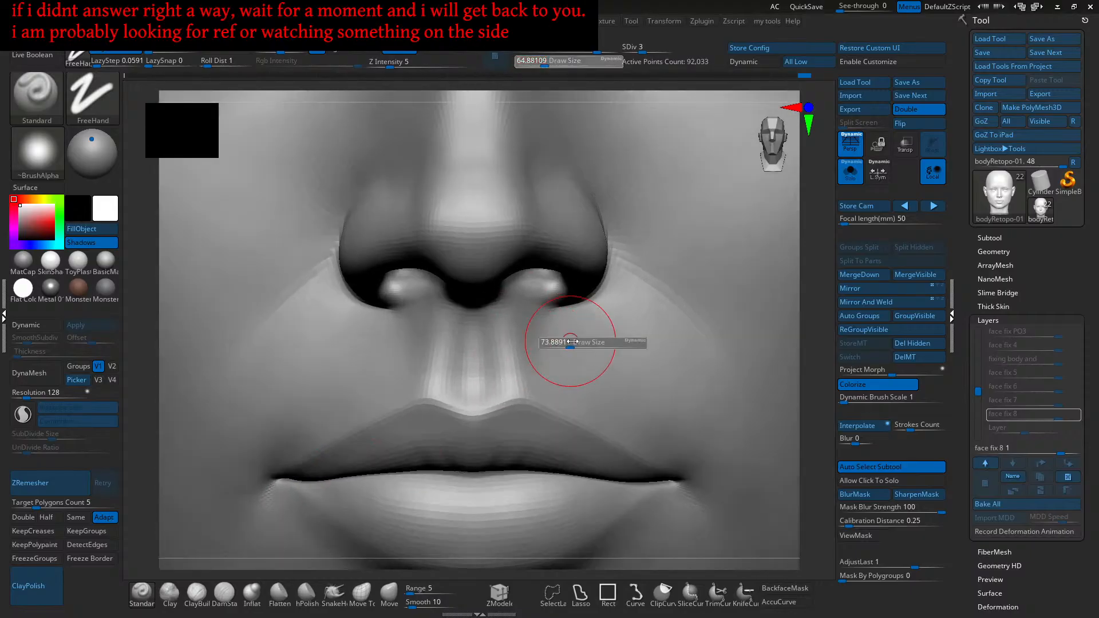
drag(575, 328, 578, 327)
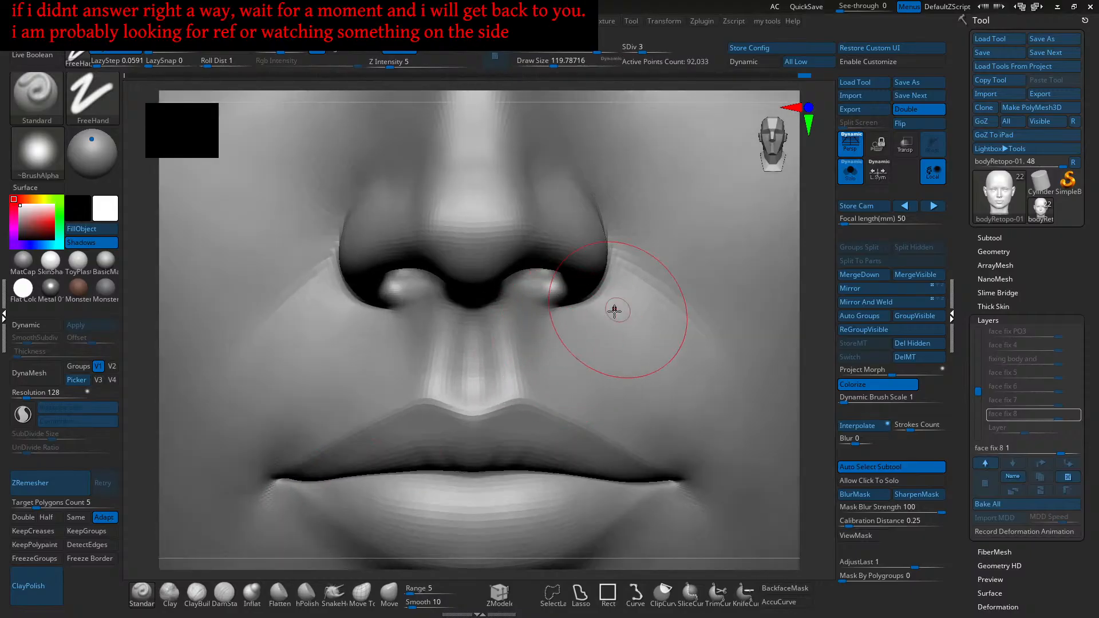
alt+right_drag(596, 341, 586, 344)
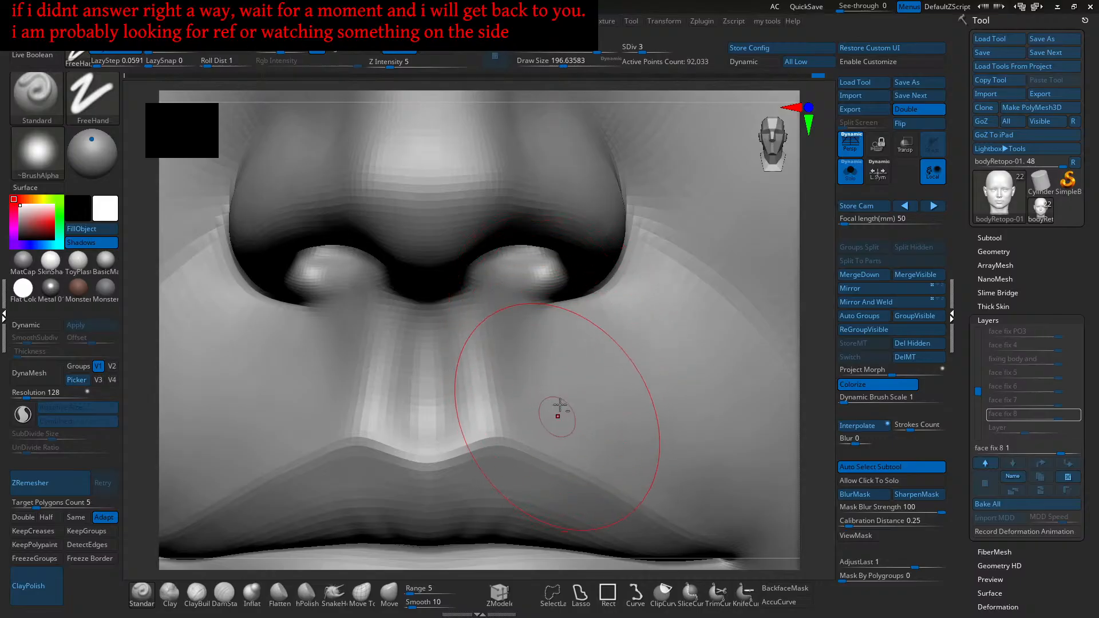
alt+right_drag(574, 412, 709, 400)
alt+right_drag(458, 347, 481, 349)
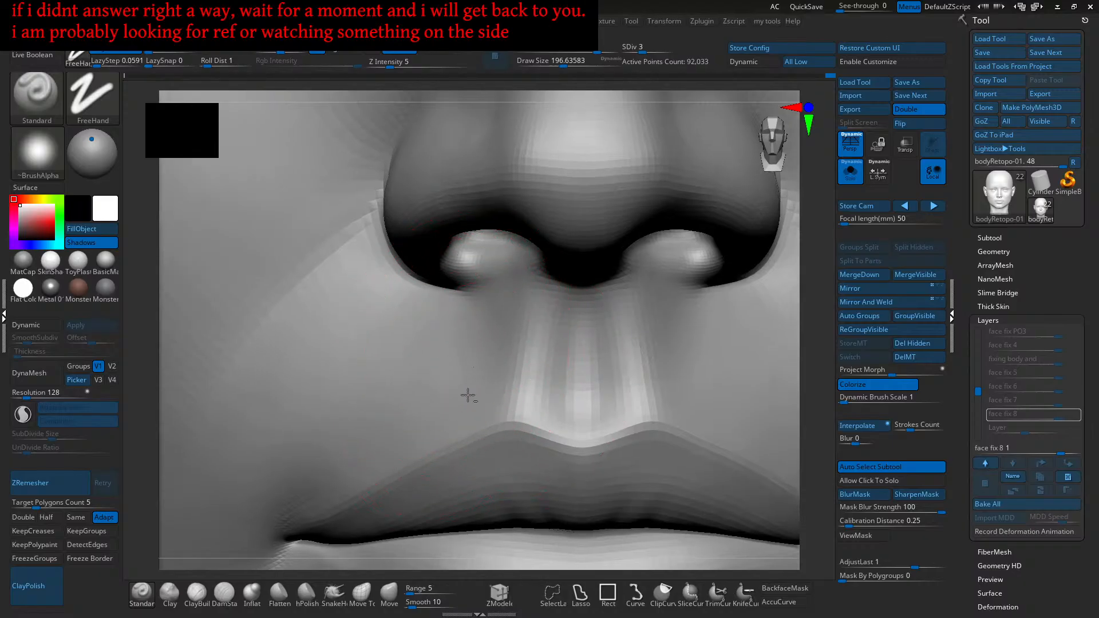
mouse_move(468, 376)
ctrl+right_down()
mouse_move(503, 344)
mouse_move(488, 386)
mouse_move(536, 401)
mouse_move(535, 380)
ctrl+right_up()
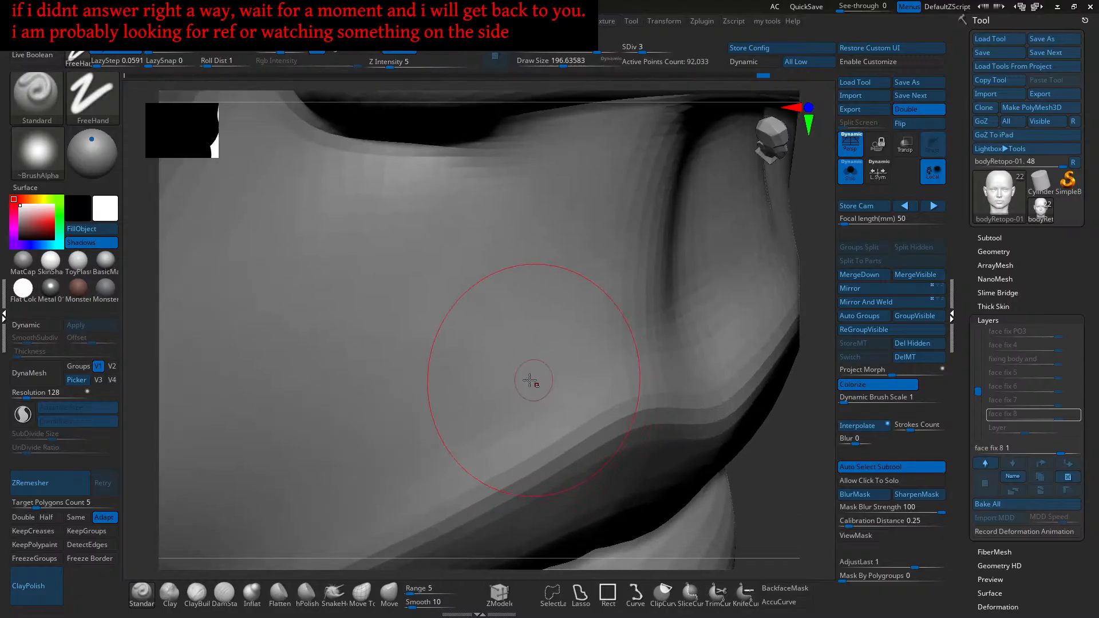
Step: Switch back to Clay and even out the area beside the philtrum on the character's right at a draw size of about 136
key(b)
click(169, 593)
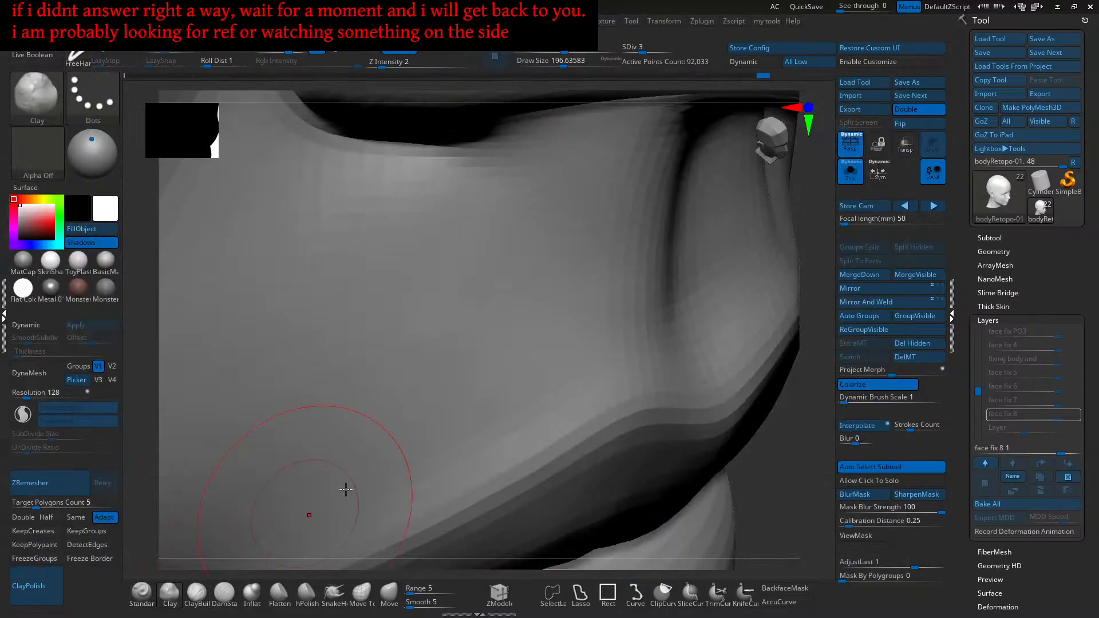
right_drag(554, 400, 530, 394)
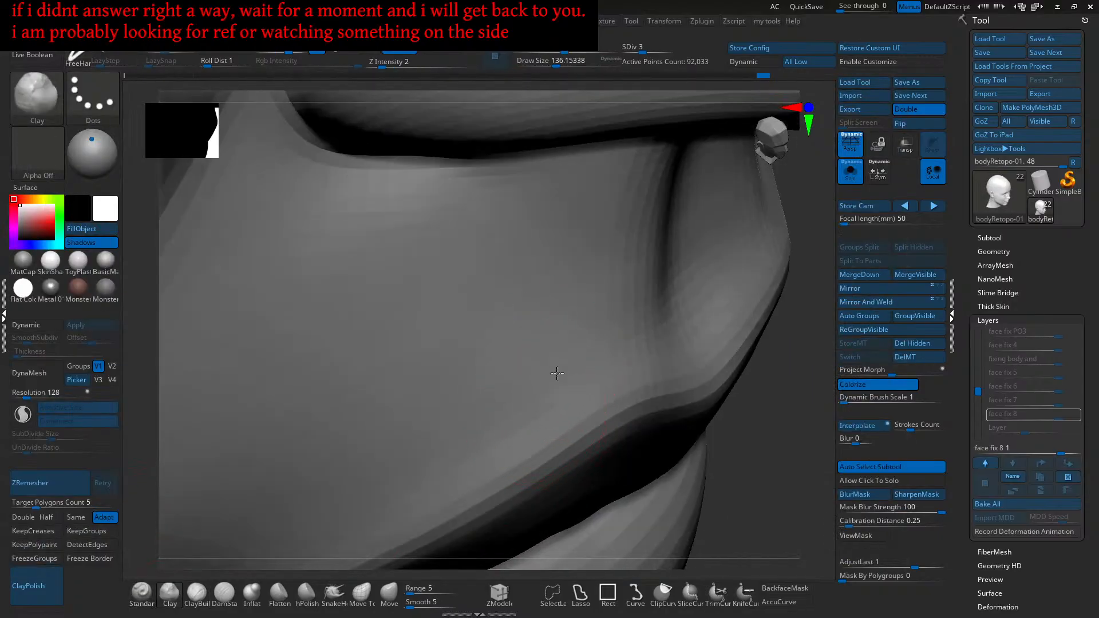
right_drag(555, 319, 508, 368)
mouse_move(541, 363)
mouse_down()
mouse_move(520, 302)
mouse_move(516, 229)
mouse_up()
drag(567, 287, 554, 293)
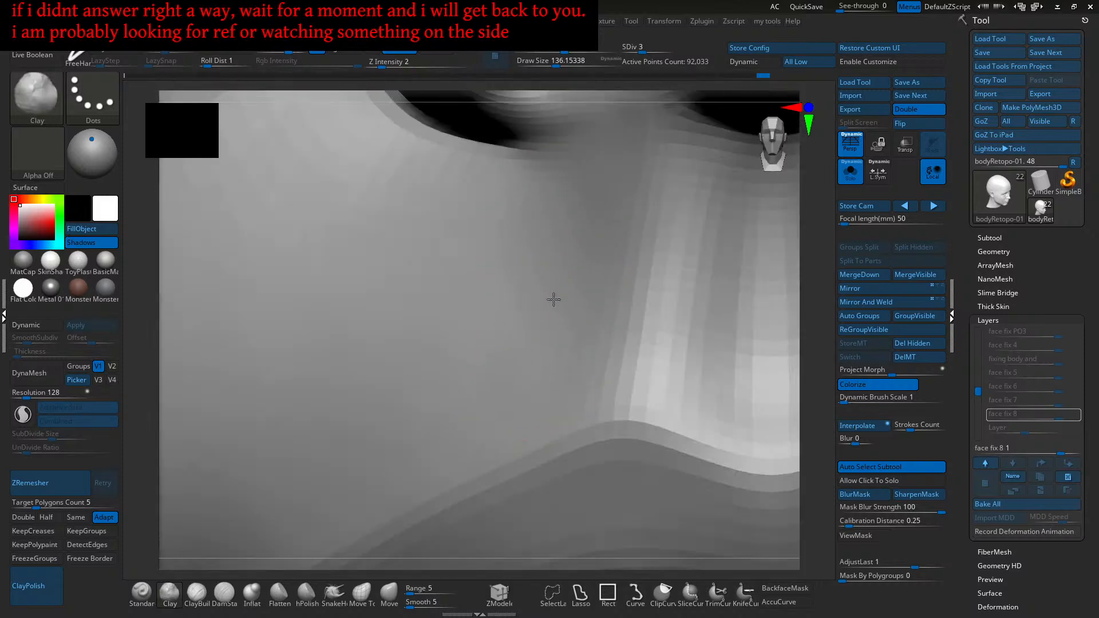
drag(514, 360, 529, 405)
Step: Blend the skin between the character's right nostril, nasolabial fold and upper lip border with Clay strokes
ctrl+right_drag(542, 366, 505, 353)
drag(506, 350, 504, 294)
mouse_move(497, 278)
right_down()
mouse_move(510, 353)
mouse_move(506, 344)
mouse_move(572, 370)
right_up()
drag(630, 360, 607, 380)
alt+right_drag(539, 425, 595, 385)
drag(606, 361, 600, 305)
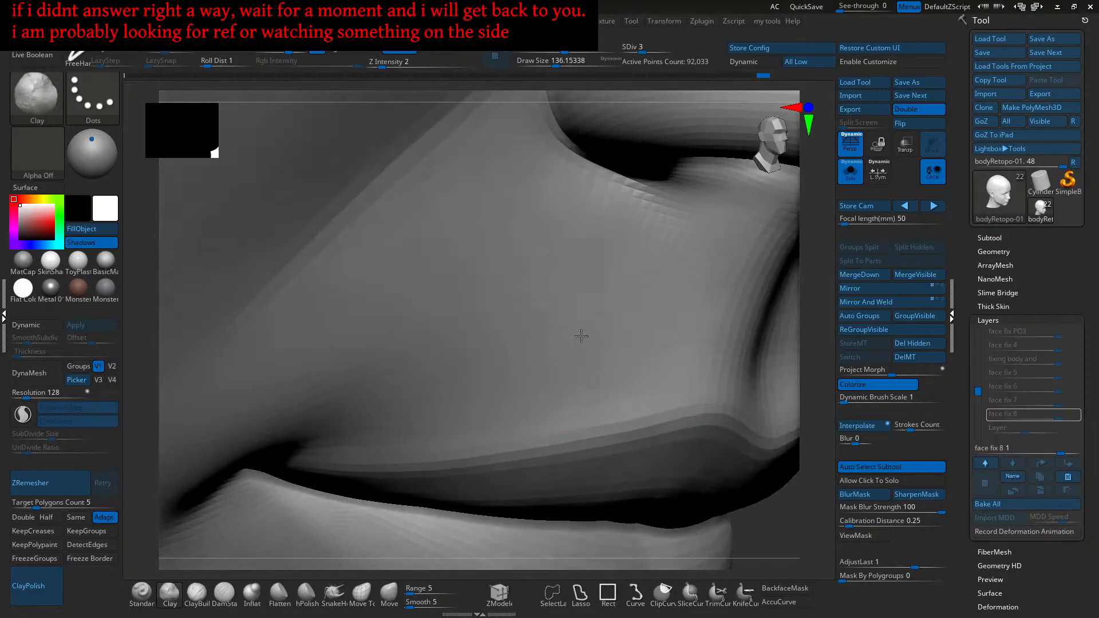
drag(602, 376, 602, 356)
right_drag(607, 365, 577, 367)
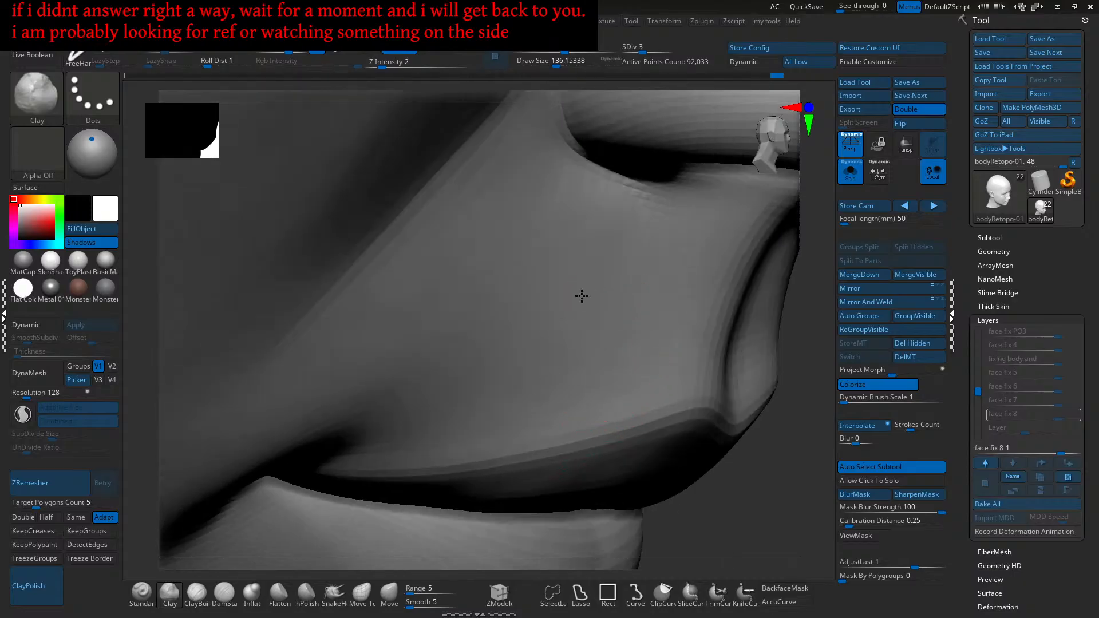
Step: Blend the skin between the upper lip border and the mouth corner on the character's right with Clay strokes
drag(583, 244, 584, 240)
mouse_move(590, 348)
right_down()
mouse_move(605, 349)
mouse_move(597, 367)
right_up()
drag(586, 347, 586, 374)
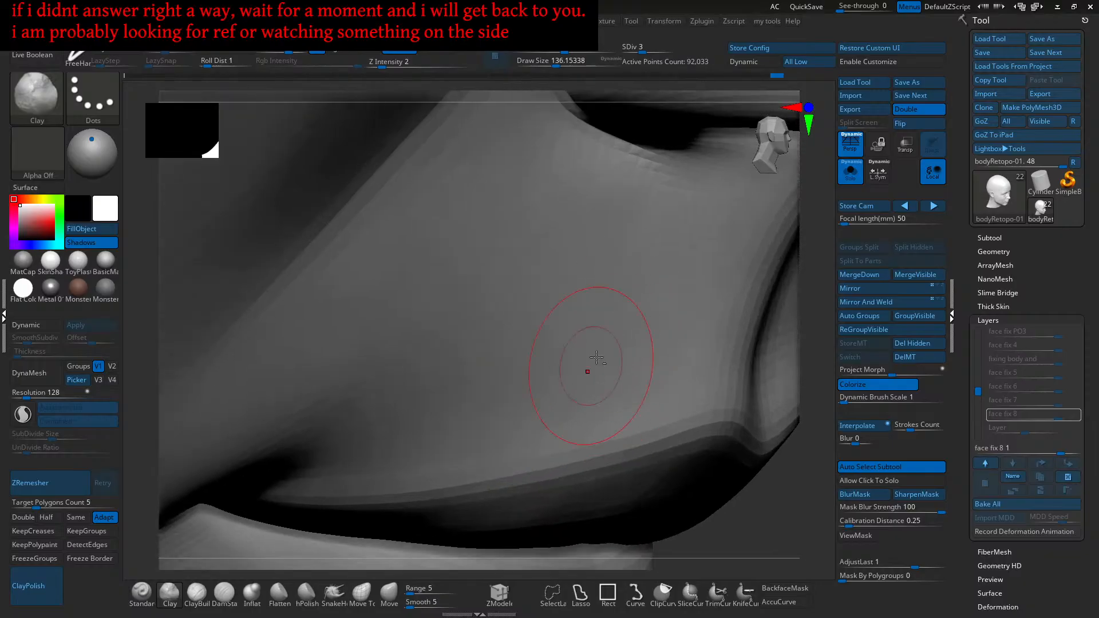
ctrl+right_drag(593, 402, 609, 368)
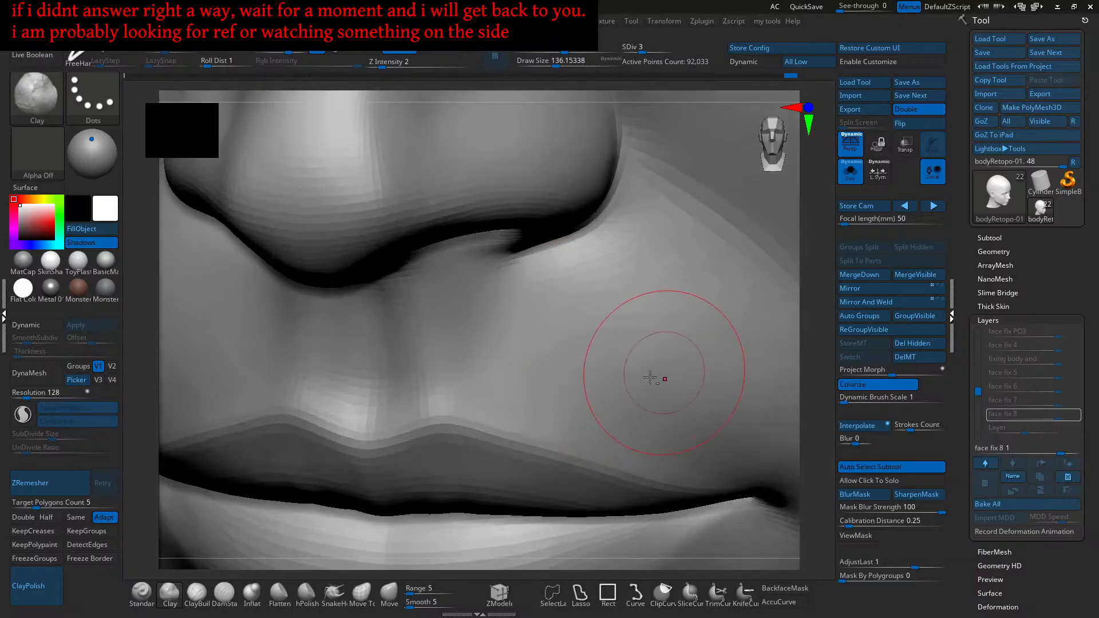
Step: Even out the skin between the character's left mouth corner and nostril with Clay at a draw size of about 136
right_drag(579, 318, 526, 332)
mouse_move(507, 393)
right_down()
mouse_move(549, 257)
mouse_move(559, 312)
mouse_move(602, 285)
right_up()
mouse_move(648, 389)
right_down()
mouse_move(603, 363)
mouse_move(618, 363)
mouse_move(624, 410)
mouse_move(606, 265)
mouse_move(613, 326)
mouse_move(589, 351)
mouse_move(642, 337)
right_up()
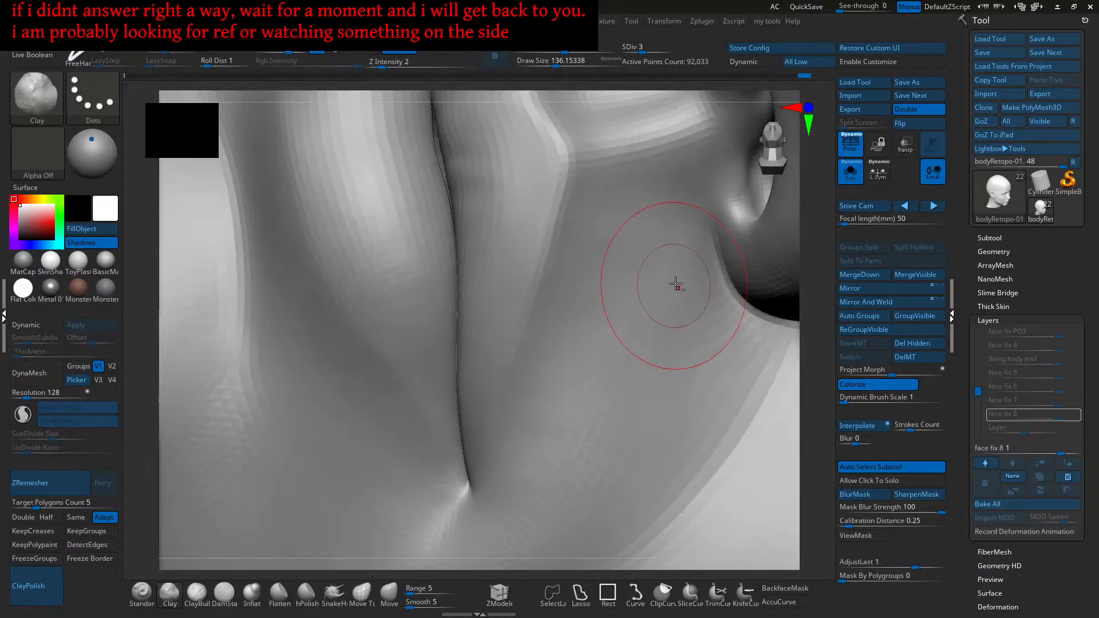
mouse_move(610, 341)
mouse_down()
mouse_move(566, 432)
mouse_move(562, 380)
mouse_move(562, 408)
mouse_up()
ctrl+right_drag(562, 410, 557, 456)
drag(547, 421, 520, 437)
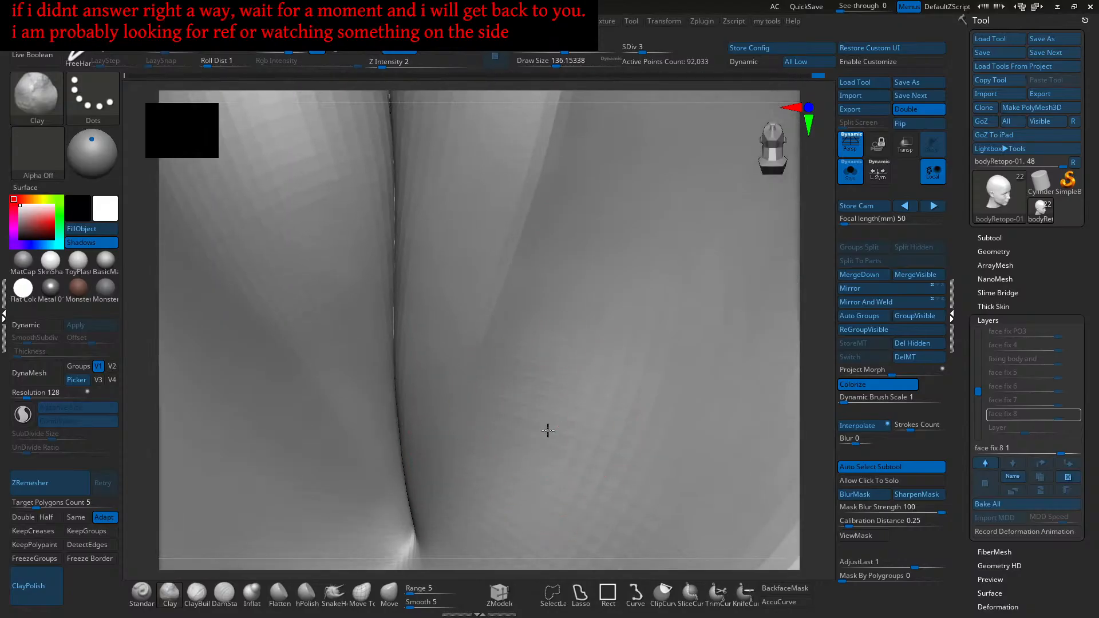
mouse_move(656, 296)
right_down()
mouse_move(589, 363)
mouse_move(613, 331)
right_up()
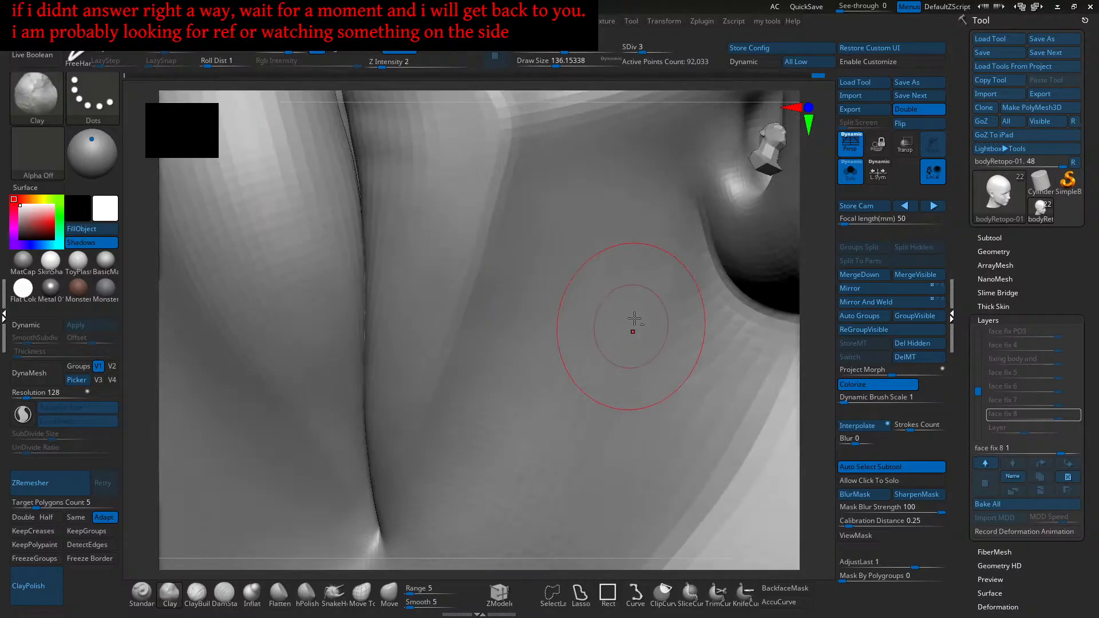
mouse_move(595, 385)
right_down()
mouse_move(649, 303)
mouse_move(641, 330)
right_up()
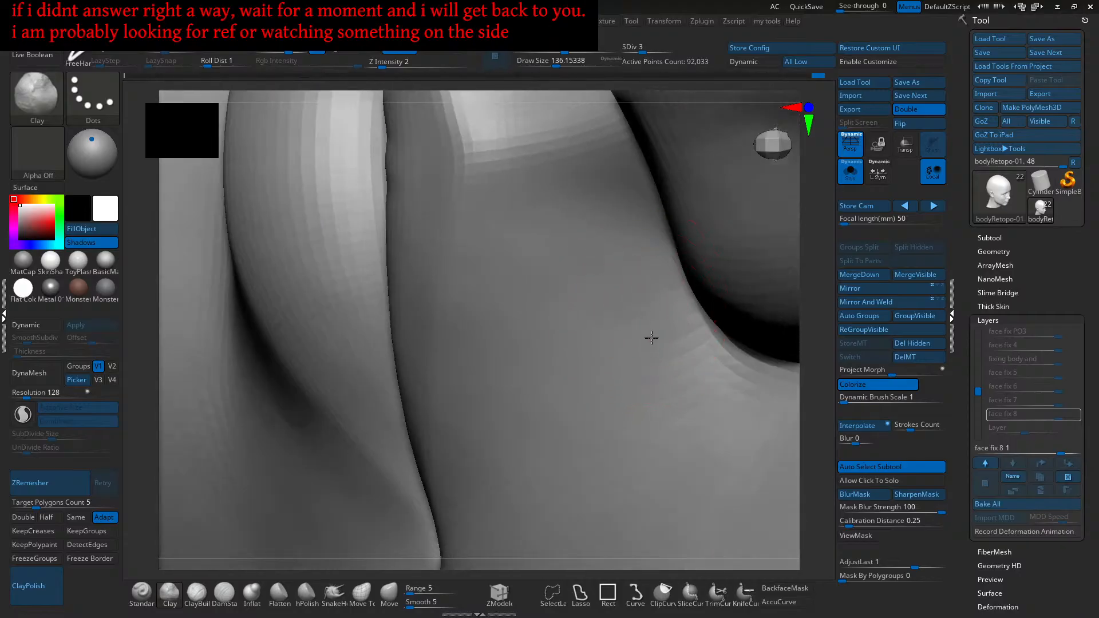
right_drag(660, 393, 658, 356)
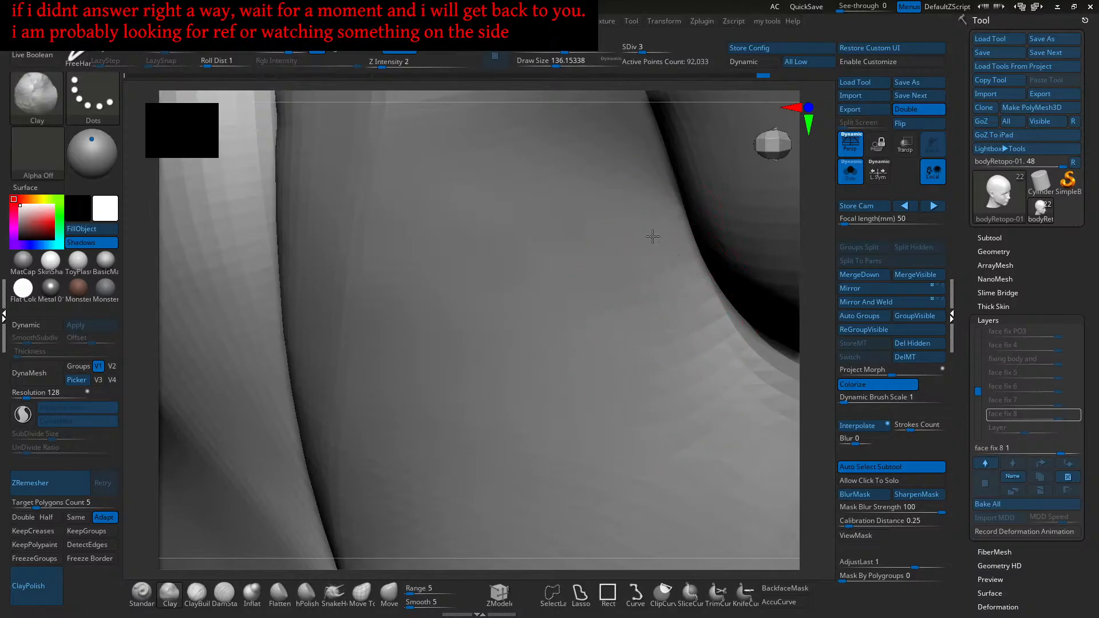
Step: Blend the transition just below the character's left nostril wing into the upper lip area with Clay
drag(637, 236, 644, 344)
mouse_move(626, 375)
alt+right_down()
mouse_move(600, 341)
mouse_move(634, 369)
mouse_move(643, 300)
mouse_move(664, 280)
alt+right_up()
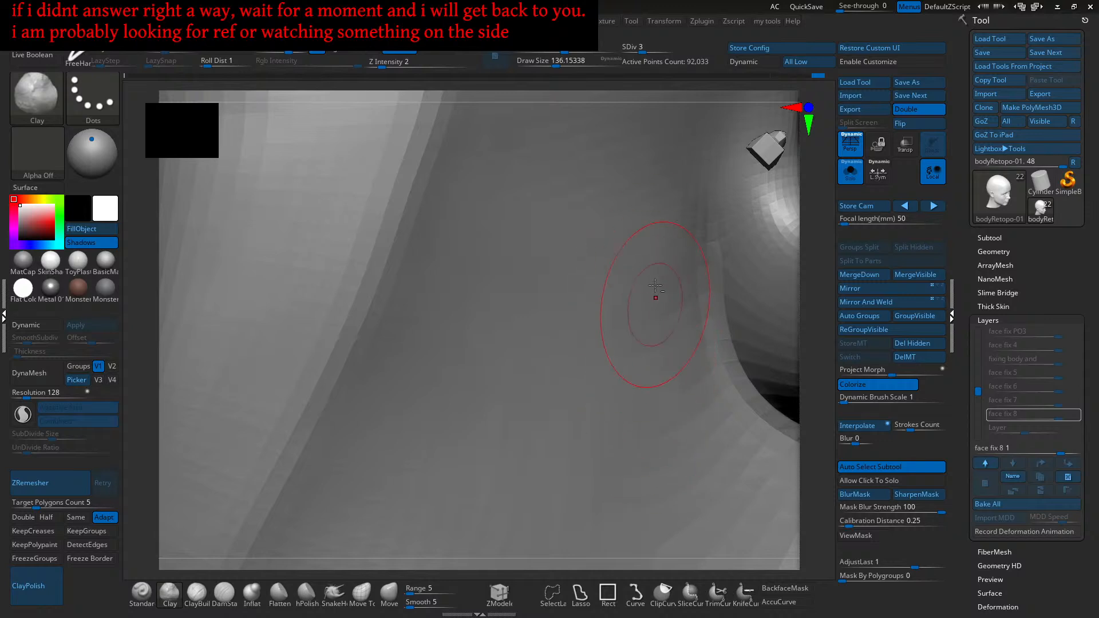
right_drag(677, 236, 677, 310)
mouse_move(645, 261)
mouse_down()
mouse_move(637, 281)
mouse_move(626, 266)
mouse_move(650, 438)
mouse_up()
drag(640, 358, 652, 442)
mouse_move(651, 442)
ctrl+right_down()
mouse_move(607, 361)
mouse_move(612, 337)
ctrl+right_up()
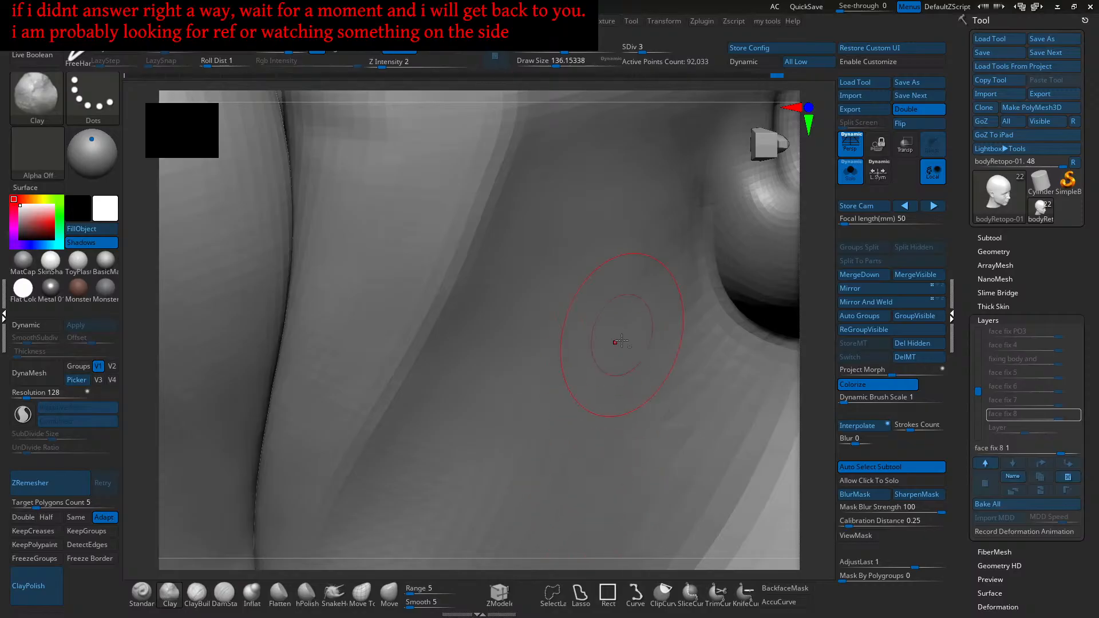
right_drag(604, 358, 631, 362)
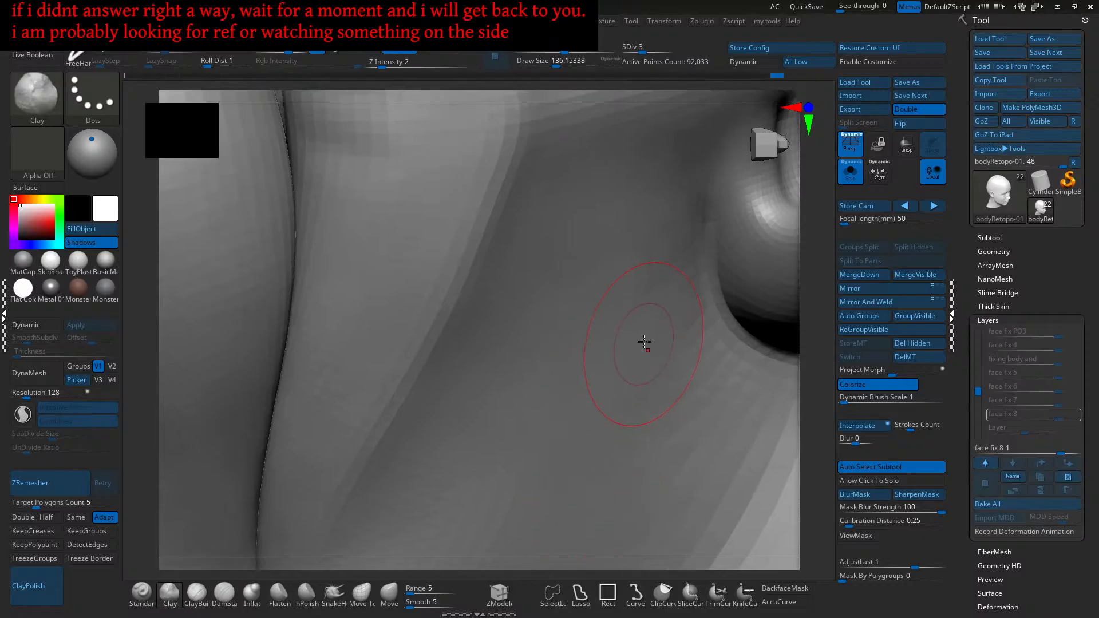
right_drag(658, 304, 336, 344)
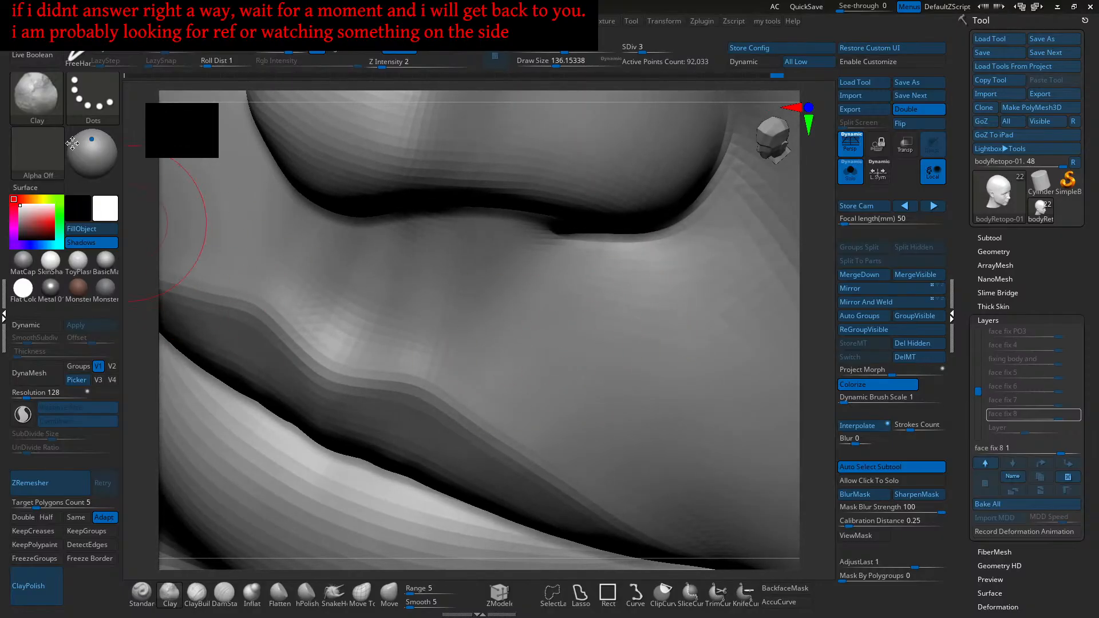
Step: Switch to the glossy Metal material and refine the planes between the philtrum and the character's left nasolabial fold
click(63, 287)
mouse_move(572, 343)
right_down()
mouse_move(623, 344)
mouse_move(623, 391)
mouse_move(595, 379)
right_up()
mouse_move(596, 336)
right_down()
mouse_move(625, 344)
mouse_move(613, 363)
mouse_move(559, 334)
right_up()
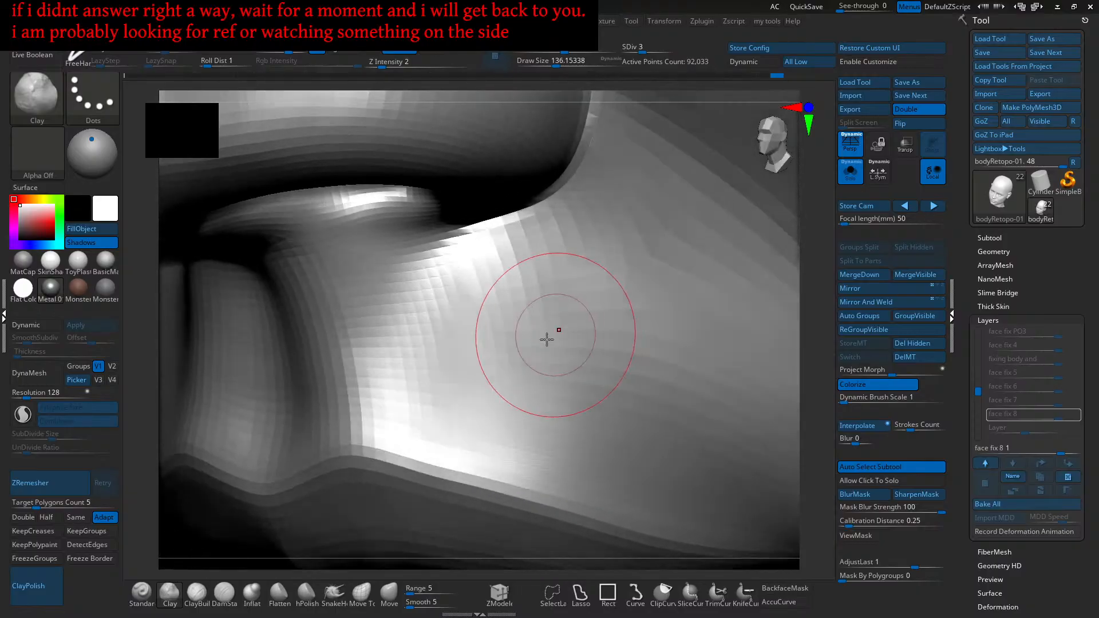
mouse_move(520, 404)
right_down()
mouse_move(545, 339)
mouse_move(584, 338)
mouse_move(602, 320)
mouse_move(584, 337)
right_up()
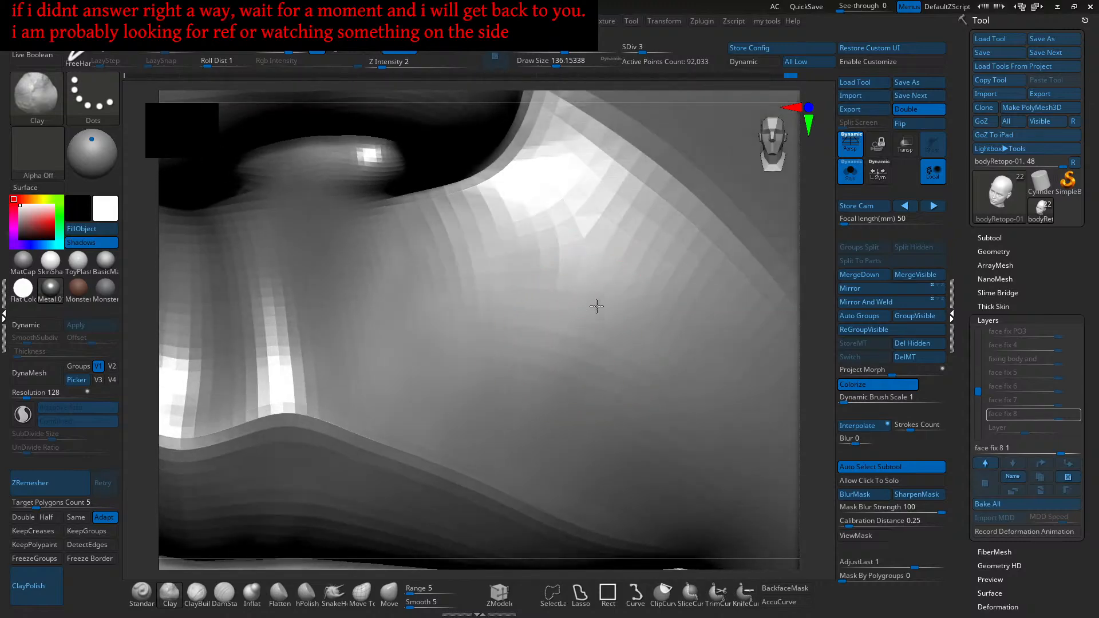
Step: Refine the cheek below the character's left eye and beside the nose with Clay under the glossy material
mouse_move(559, 396)
right_down()
mouse_move(604, 277)
mouse_move(542, 372)
mouse_move(554, 343)
mouse_move(611, 322)
mouse_move(608, 337)
mouse_move(583, 332)
mouse_move(574, 347)
mouse_move(679, 322)
mouse_move(672, 376)
mouse_move(641, 375)
right_up()
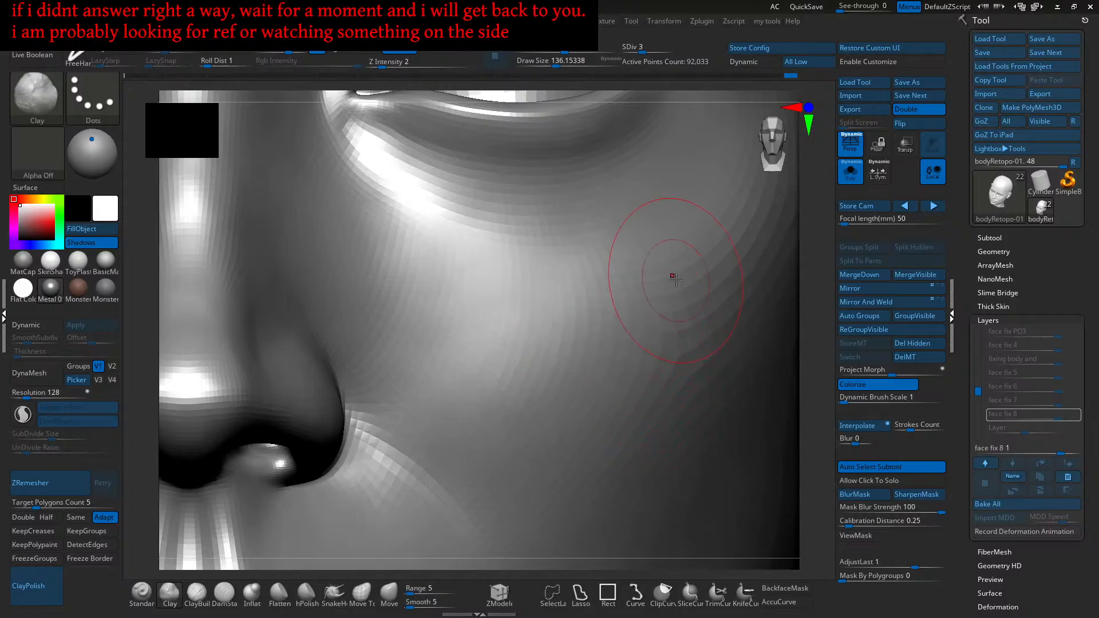
mouse_move(635, 373)
right_down()
mouse_move(610, 362)
mouse_move(644, 301)
right_up()
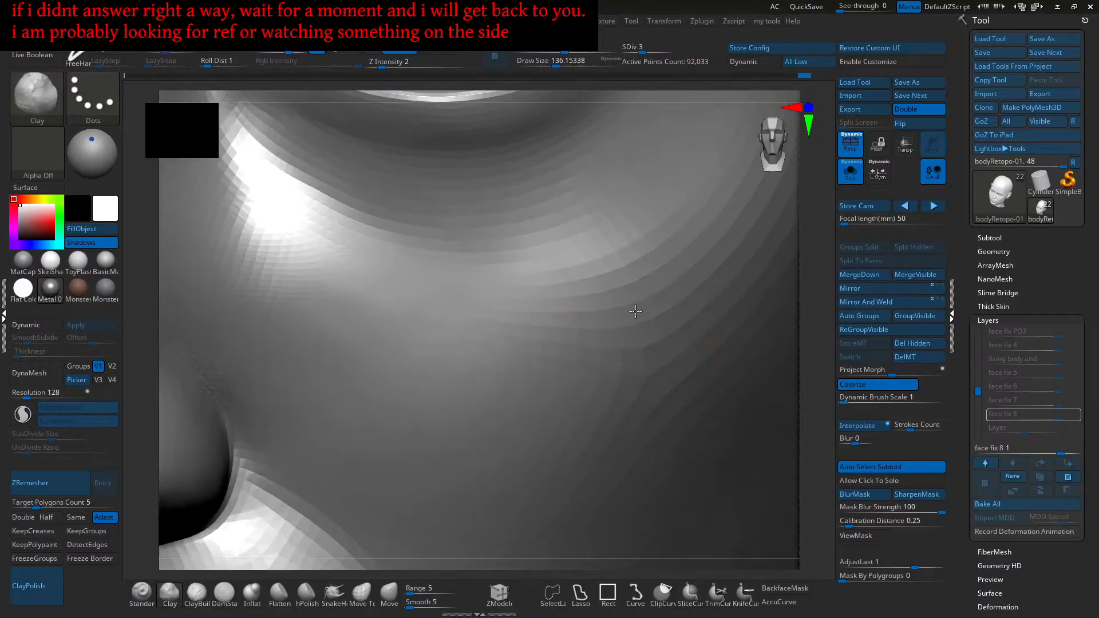
mouse_move(574, 380)
right_down()
mouse_move(616, 316)
mouse_move(635, 316)
mouse_move(628, 285)
mouse_move(581, 307)
mouse_move(616, 306)
mouse_move(588, 295)
mouse_move(589, 260)
right_up()
mouse_move(572, 303)
right_down()
mouse_move(607, 309)
mouse_move(601, 335)
mouse_move(569, 314)
mouse_move(540, 321)
mouse_move(558, 329)
mouse_move(574, 304)
right_up()
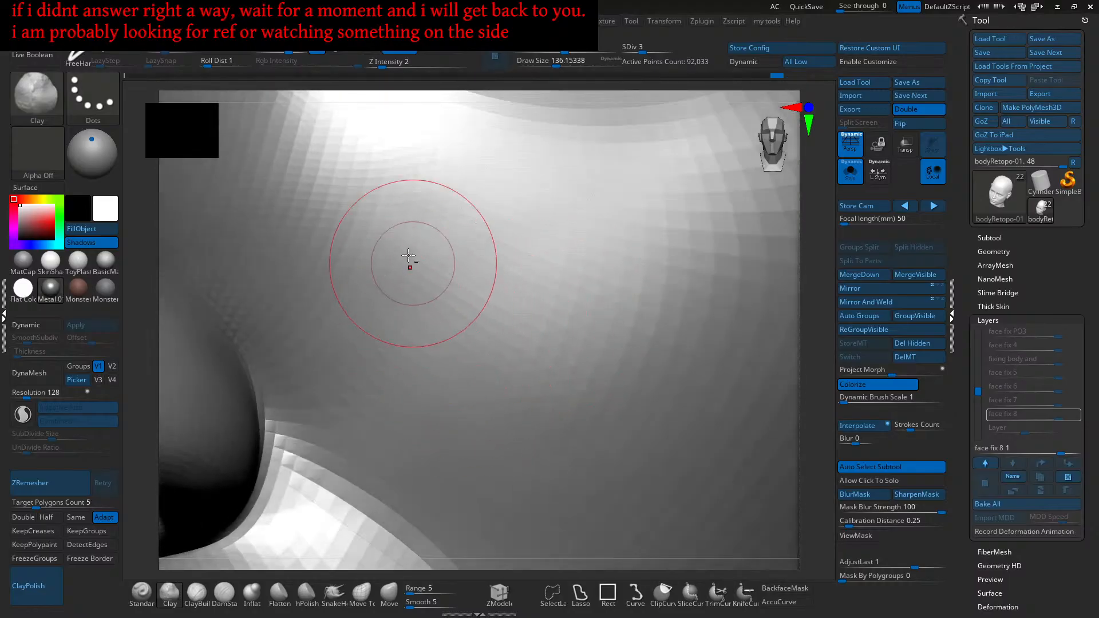
mouse_move(439, 262)
right_down()
mouse_move(464, 334)
mouse_move(508, 344)
mouse_move(474, 338)
mouse_move(469, 372)
mouse_move(506, 279)
mouse_move(535, 312)
right_up()
ctrl+right_drag(540, 361, 507, 338)
mouse_move(507, 338)
alt+right_down()
mouse_move(546, 330)
mouse_move(471, 363)
alt+right_up()
mouse_move(472, 362)
right_down()
mouse_move(506, 359)
mouse_move(470, 354)
right_up()
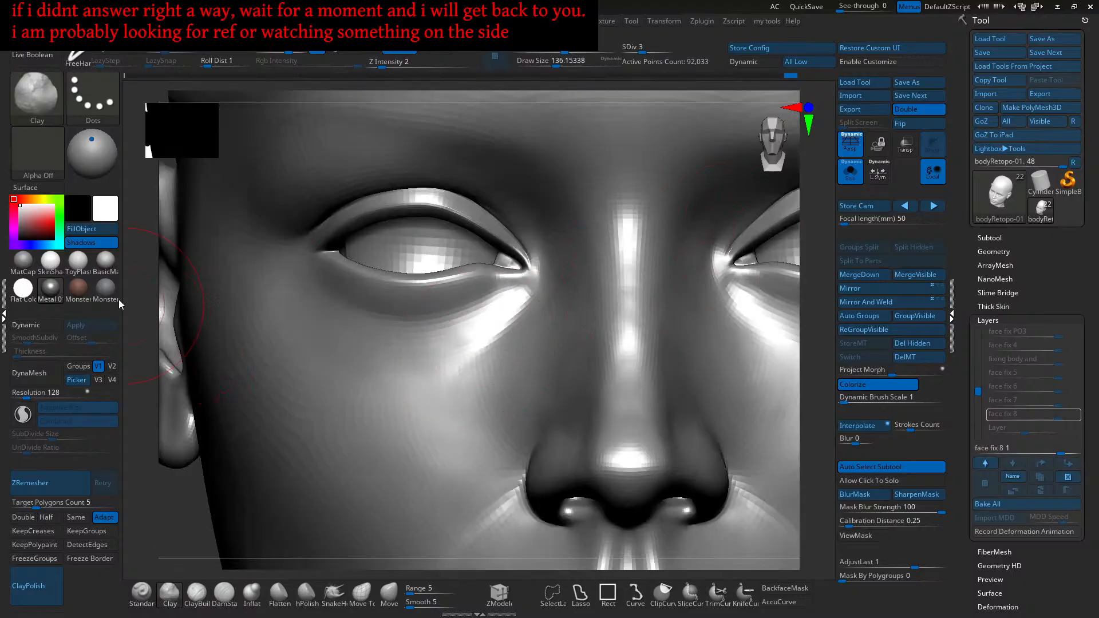
Step: Restore the MatCap material and blend the cheek below the character's right inner eye corner with Clay at about 124 draw size
click(31, 269)
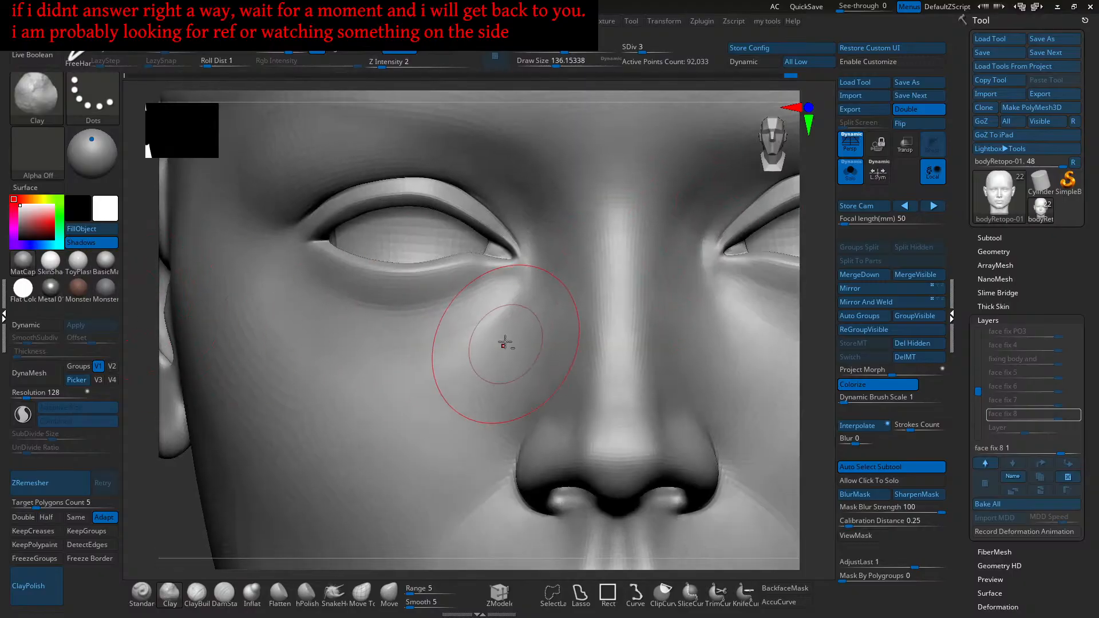
key(bracketleft)
mouse_move(488, 363)
right_down()
mouse_move(479, 350)
mouse_move(486, 385)
mouse_move(466, 383)
right_up()
drag(389, 403, 397, 398)
mouse_move(451, 347)
ctrl+right_down()
mouse_move(450, 372)
mouse_move(447, 361)
ctrl+right_up()
drag(445, 379, 426, 382)
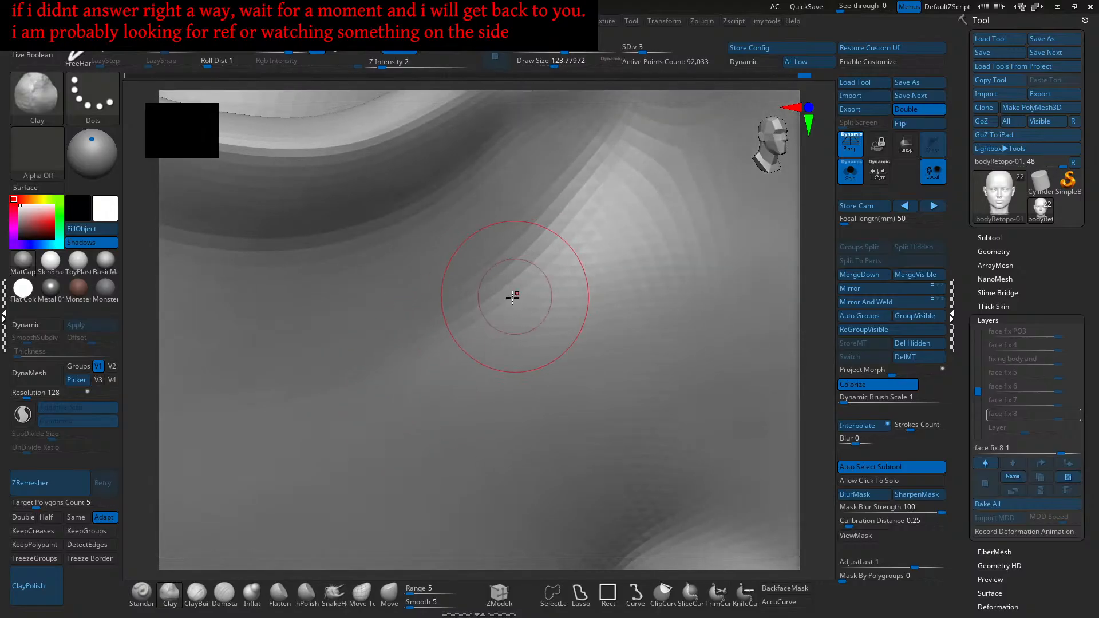
right_drag(464, 364, 474, 345)
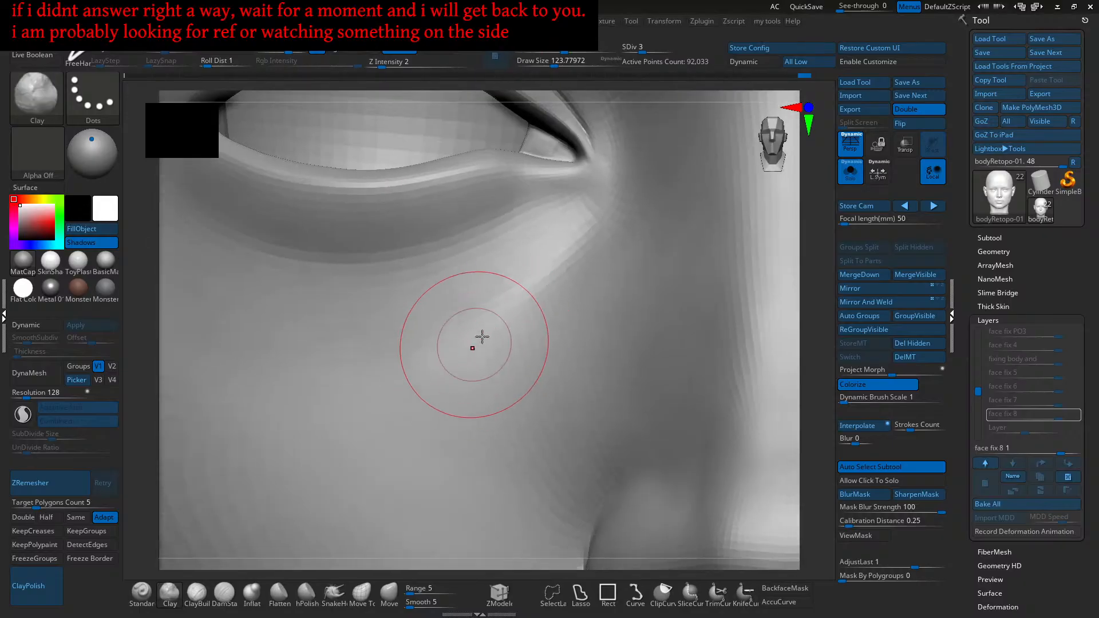
mouse_move(365, 424)
ctrl+right_down()
mouse_move(475, 353)
mouse_move(528, 363)
ctrl+right_up()
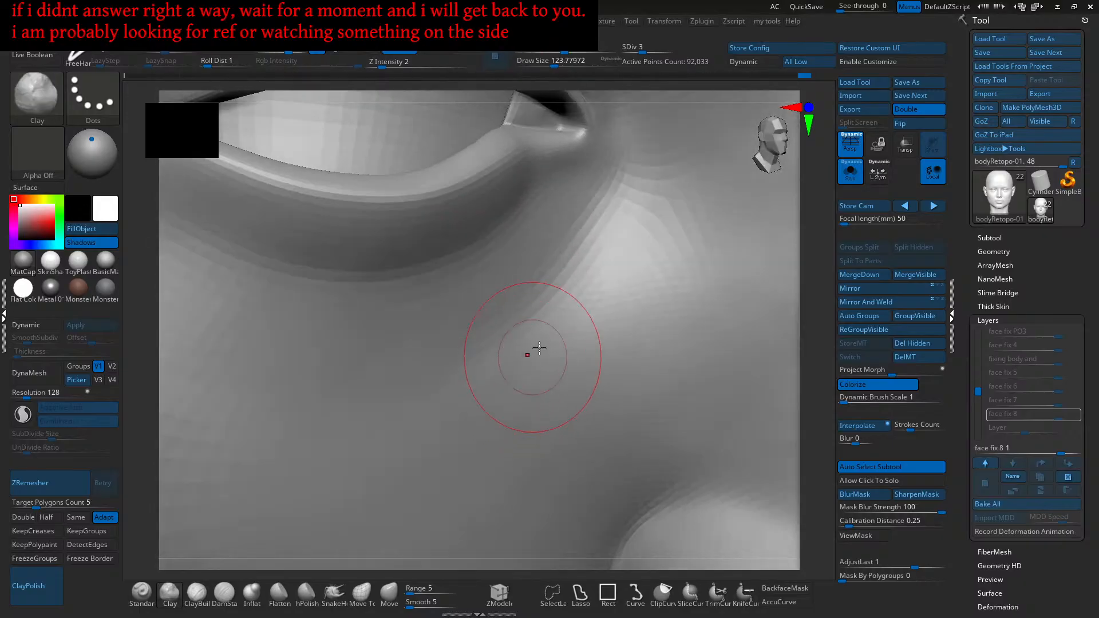
drag(449, 454, 471, 462)
ctrl+right_drag(536, 343, 518, 361)
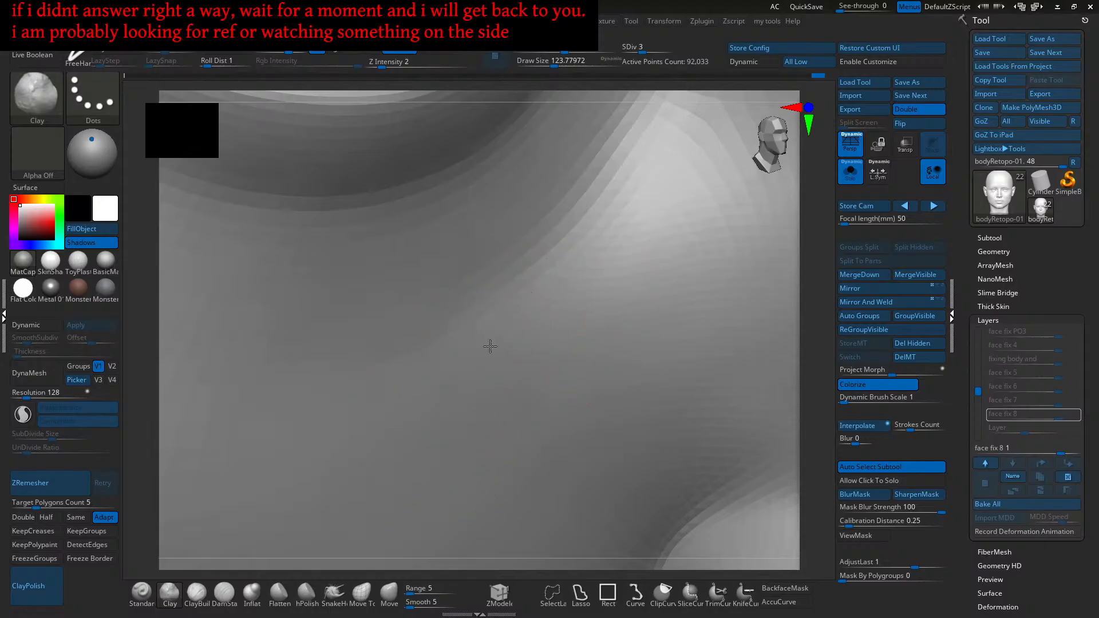
Step: Soften the tear trough edge under the character's right eye with Clay at a draw size of about 128
mouse_move(504, 342)
right_down()
mouse_move(492, 321)
mouse_move(512, 338)
mouse_move(539, 331)
right_up()
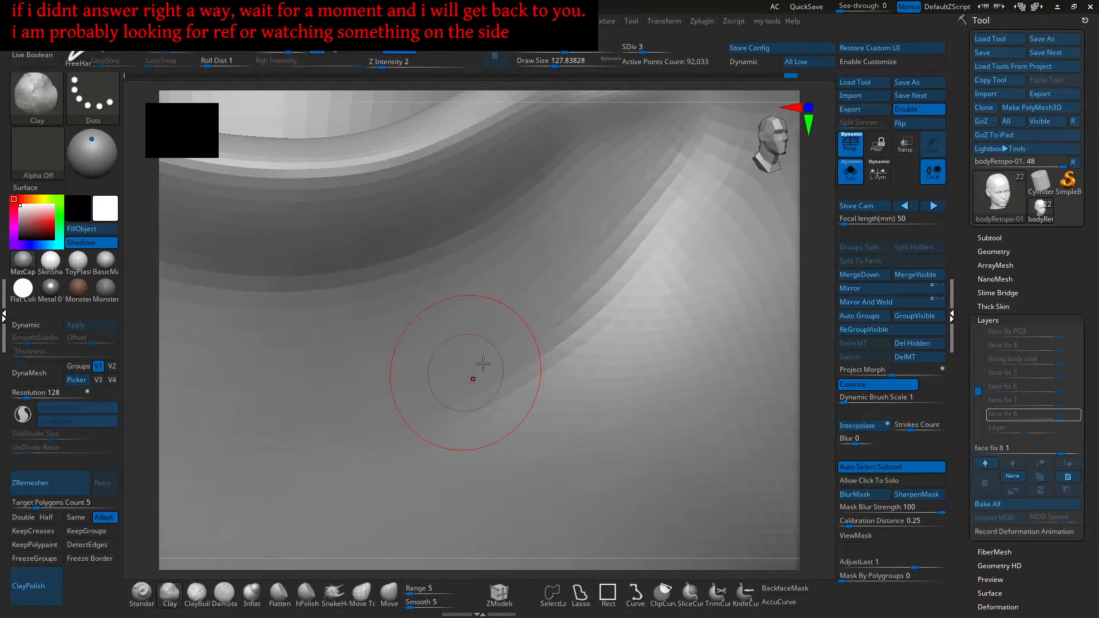
mouse_move(465, 381)
right_down()
mouse_move(549, 331)
mouse_move(548, 319)
mouse_move(589, 311)
right_up()
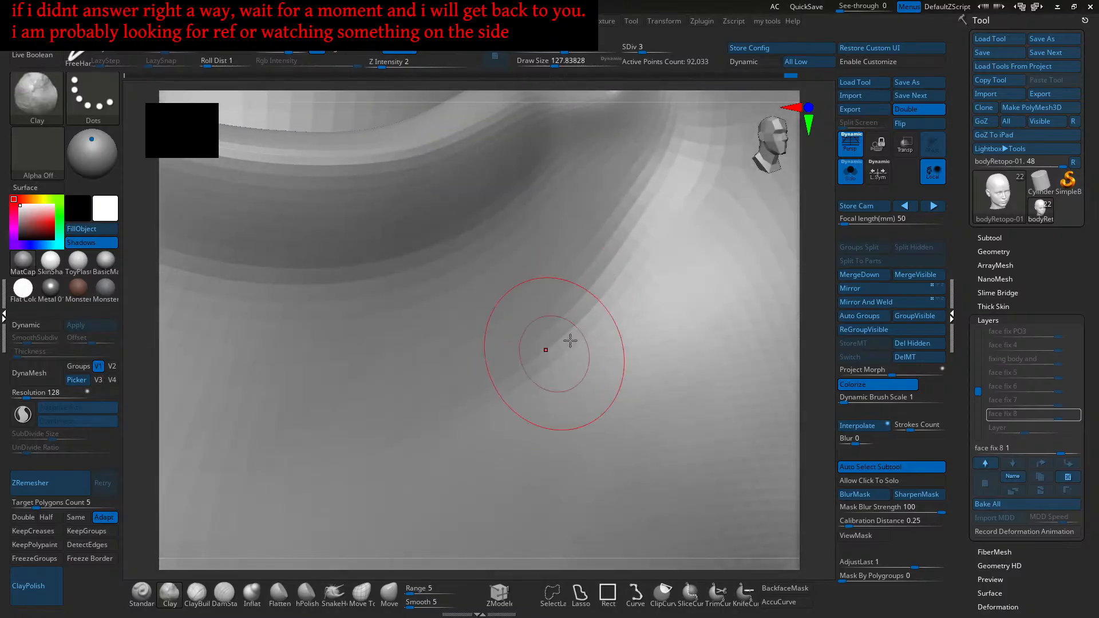
mouse_move(516, 383)
right_down()
mouse_move(540, 319)
mouse_move(545, 349)
right_up()
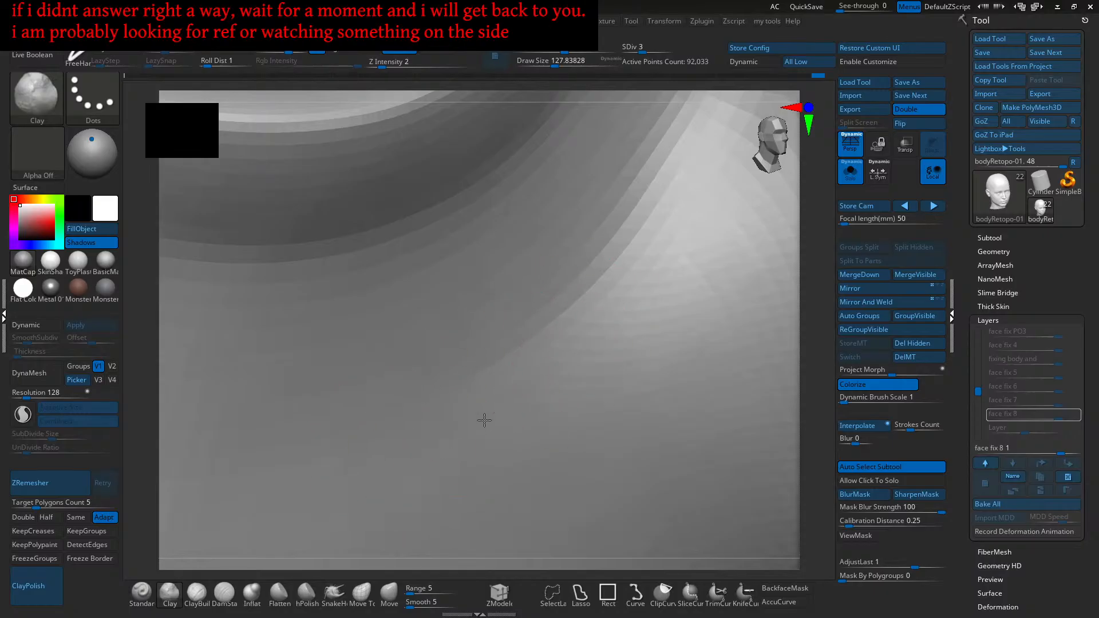
mouse_move(545, 353)
right_down()
mouse_move(540, 360)
mouse_move(562, 273)
mouse_move(562, 292)
right_up()
mouse_move(466, 319)
right_down()
mouse_move(557, 300)
mouse_move(534, 314)
right_up()
mouse_move(437, 385)
right_down()
mouse_move(530, 331)
mouse_move(520, 363)
mouse_move(538, 380)
mouse_move(515, 360)
mouse_move(503, 370)
mouse_move(518, 311)
mouse_move(517, 380)
mouse_move(524, 366)
mouse_move(461, 395)
mouse_move(510, 346)
mouse_move(557, 265)
right_up()
right_drag(518, 311, 542, 297)
Step: Reduce the Clay draw size to about 97 and work the end of the lower-lip crease on the character's right
key(f)
mouse_move(513, 355)
shift+right_down()
mouse_move(503, 339)
mouse_move(518, 335)
mouse_move(442, 380)
mouse_move(527, 380)
shift+right_up()
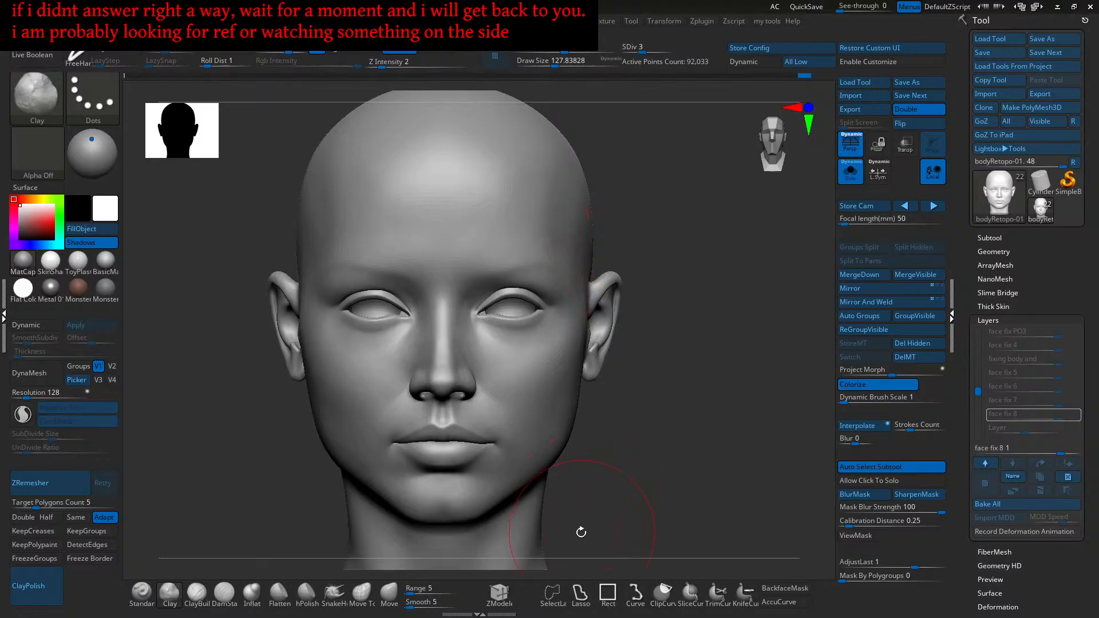
ctrl+right_drag(558, 503, 555, 403)
key(s)
drag(556, 403, 532, 395)
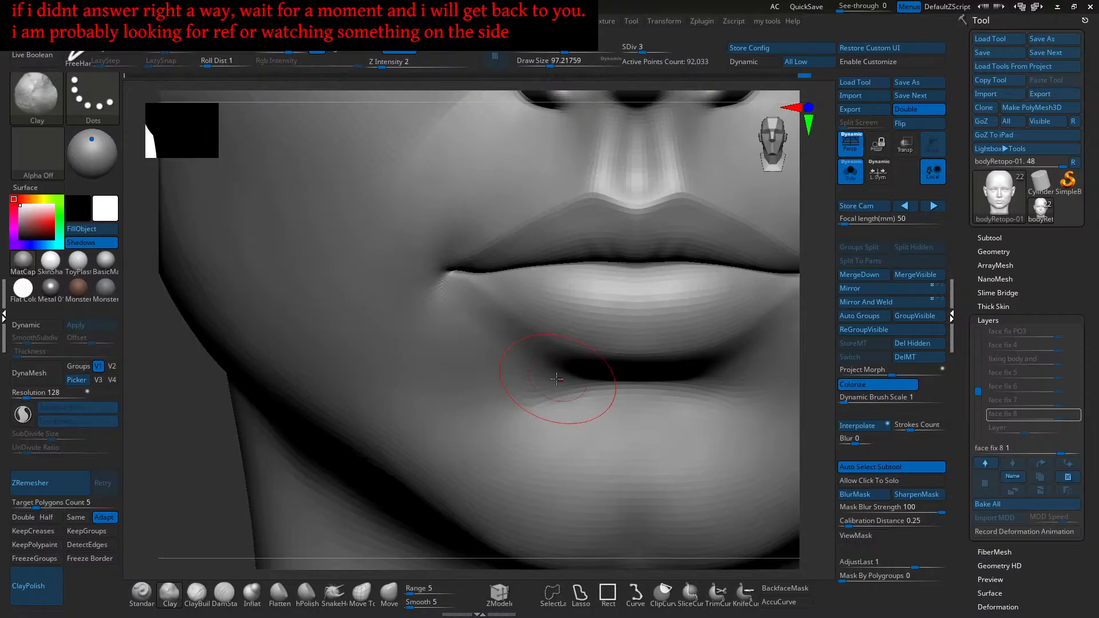
mouse_move(504, 395)
mouse_down()
mouse_move(500, 404)
mouse_move(540, 392)
mouse_up()
right_drag(637, 412, 605, 371)
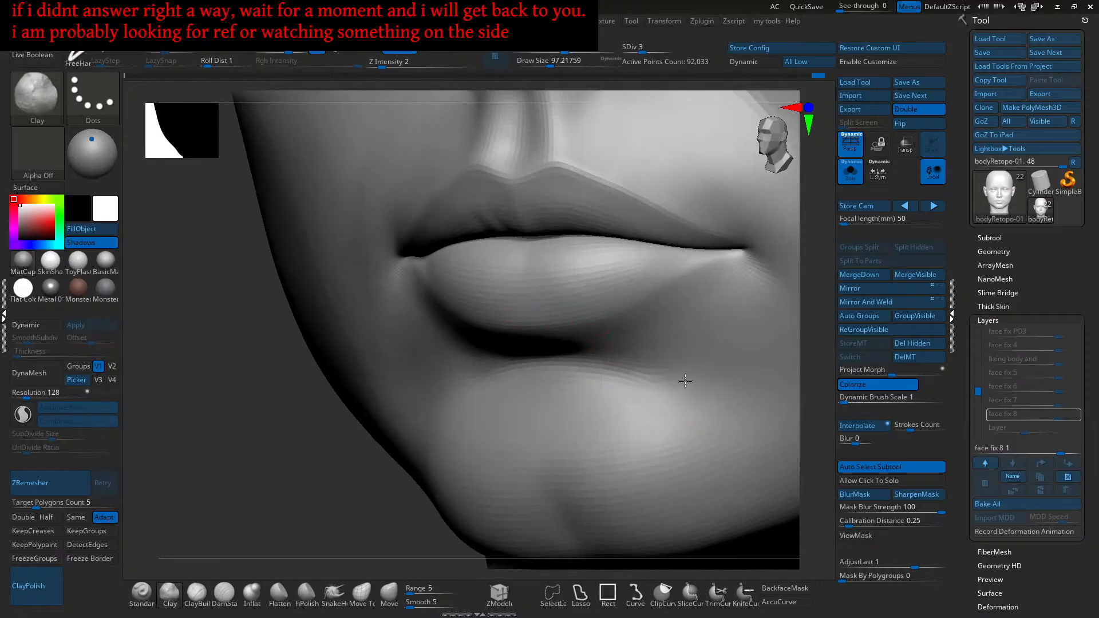
Step: Refine both outer ends of the chin ridge below the lower lip with Clay at a draw size of about 94
key([)
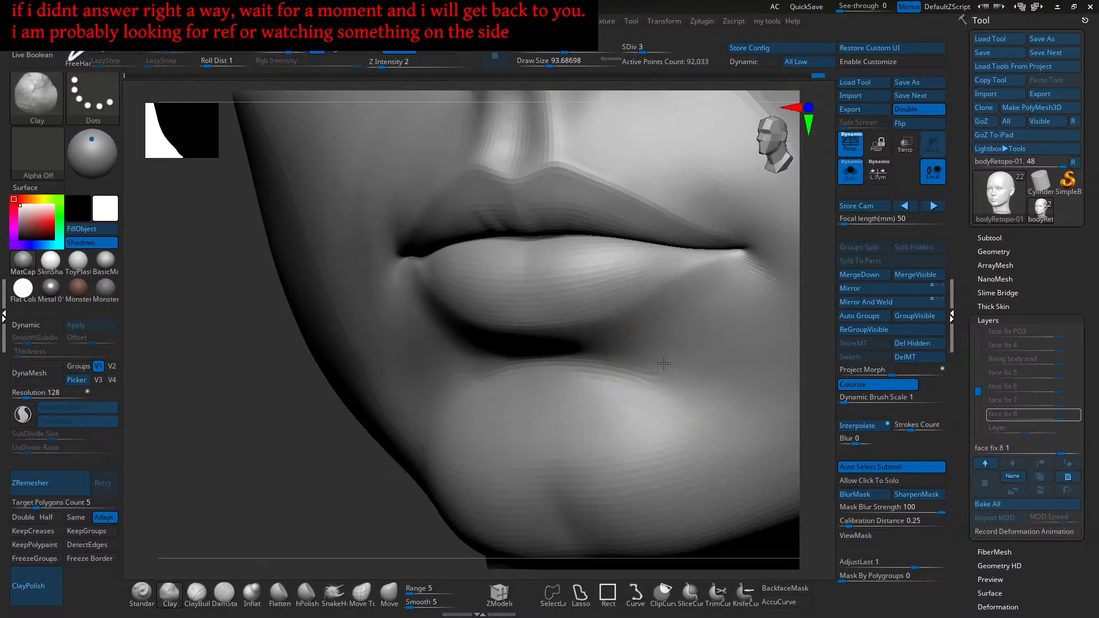
right_drag(640, 373, 535, 344)
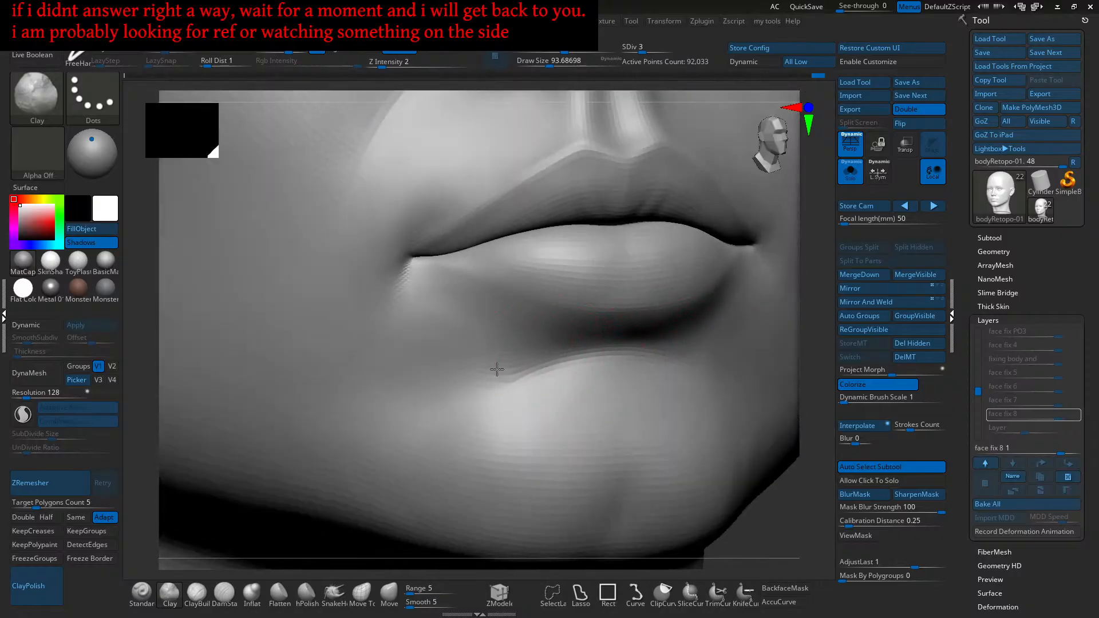
mouse_move(479, 412)
shift+right_down()
mouse_move(496, 401)
mouse_move(487, 385)
mouse_move(533, 414)
shift+right_up()
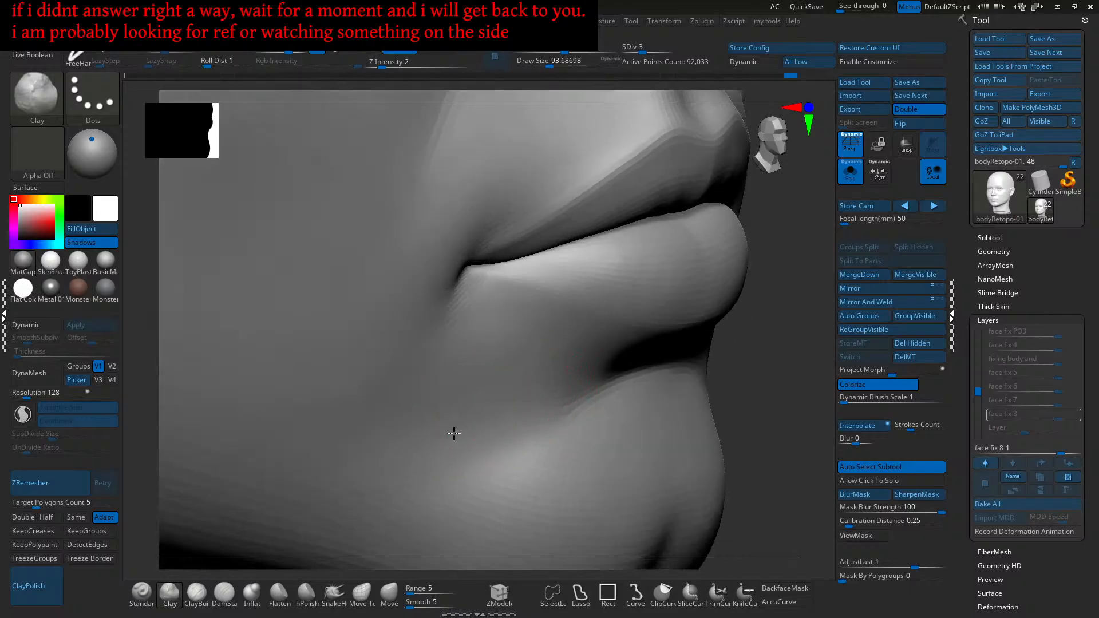
right_drag(567, 404, 532, 403)
mouse_move(601, 409)
ctrl+right_down()
mouse_move(625, 448)
mouse_move(579, 464)
mouse_move(577, 455)
ctrl+right_up()
mouse_move(653, 521)
alt+right_down()
mouse_move(630, 512)
mouse_move(659, 524)
alt+right_up()
alt+right_drag(640, 457, 647, 494)
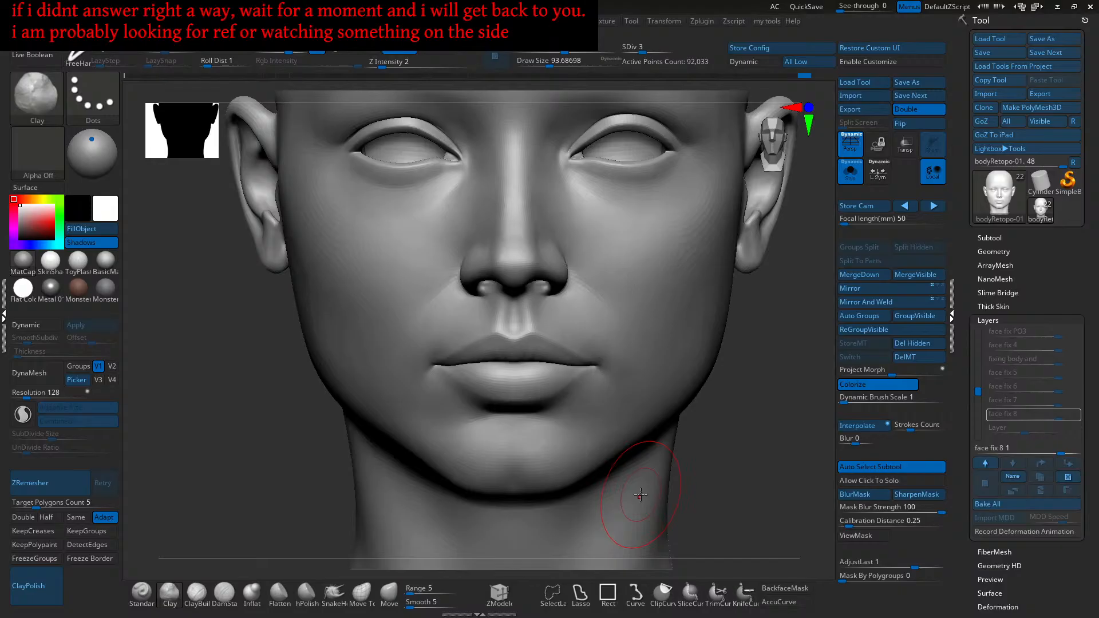
Step: Switch to the Move brush and adjust the centre of the upper lip at a draw size of about 154
click(389, 593)
scroll(485, 365, up, 3)
mouse_move(486, 366)
mouse_down()
mouse_move(481, 356)
mouse_move(497, 357)
mouse_move(483, 367)
mouse_up()
key(s)
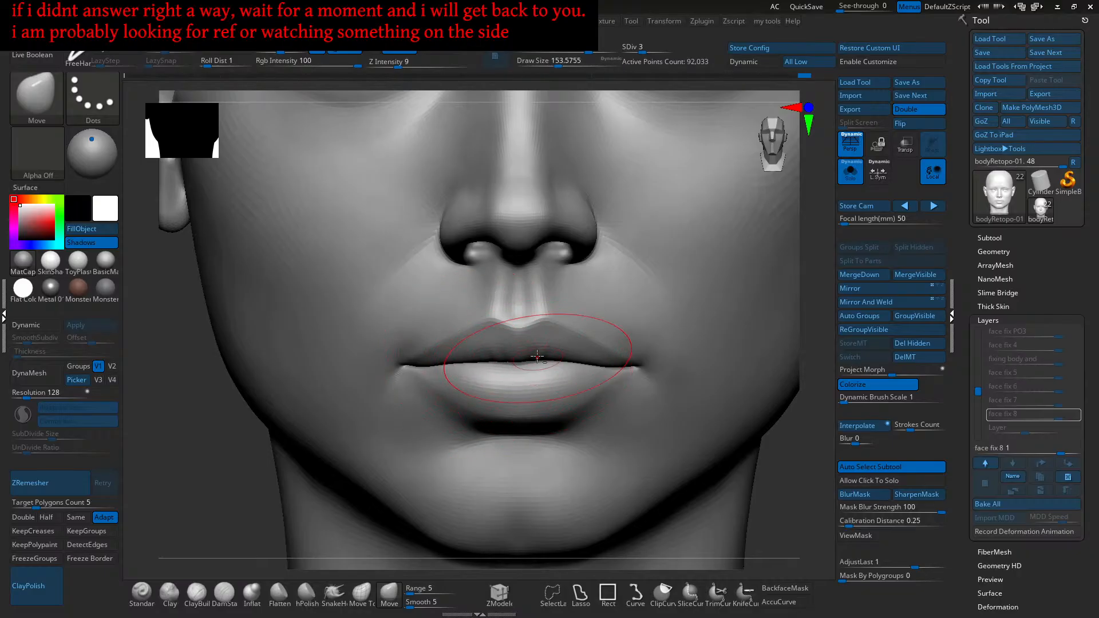
scroll(537, 361, up, 1)
key(s)
drag(540, 356, 535, 355)
Step: Reduce the Move draw size to about 97 and reshape the upper lip border beside the cupid's bow on the character's left
ctrl+right_drag(542, 316, 564, 350)
key(s)
drag(581, 351, 577, 337)
key(s)
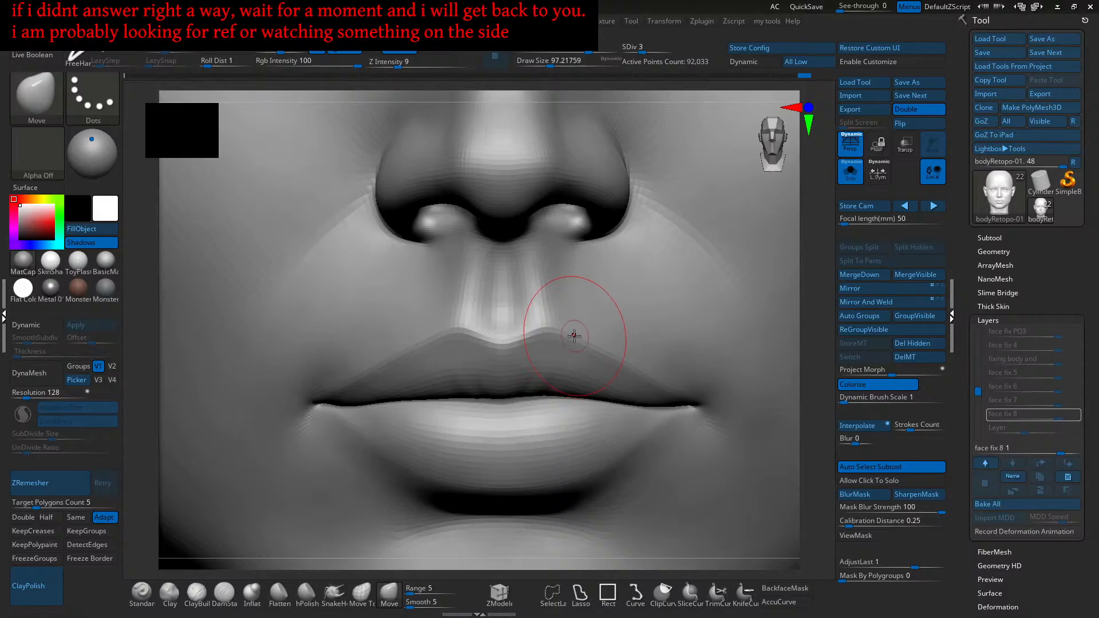
scroll(563, 326, up, 2)
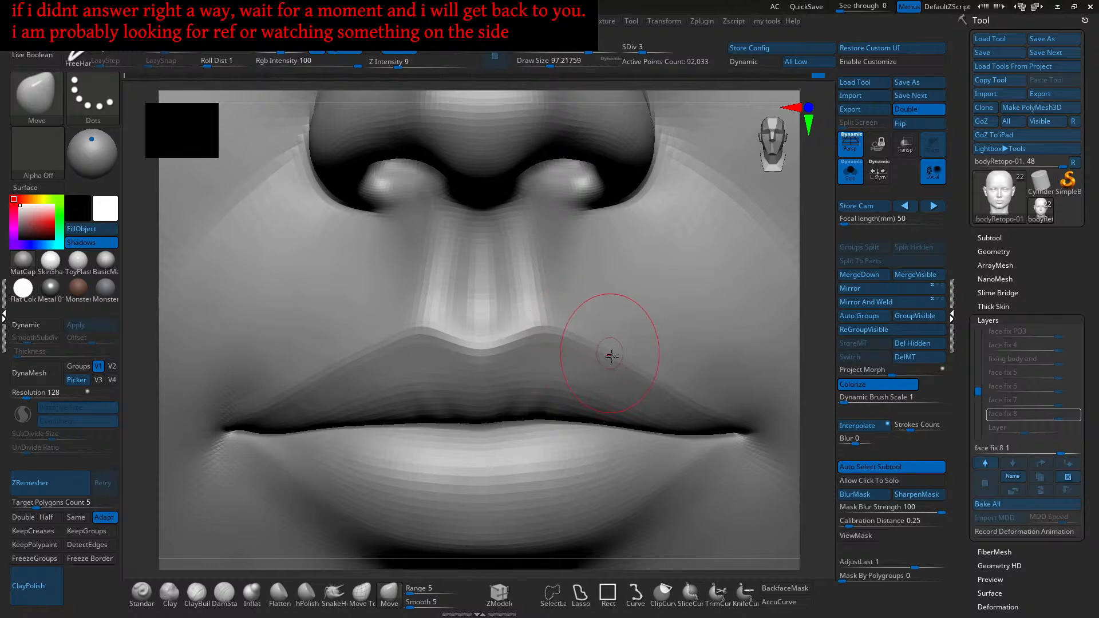
scroll(615, 364, up, 1)
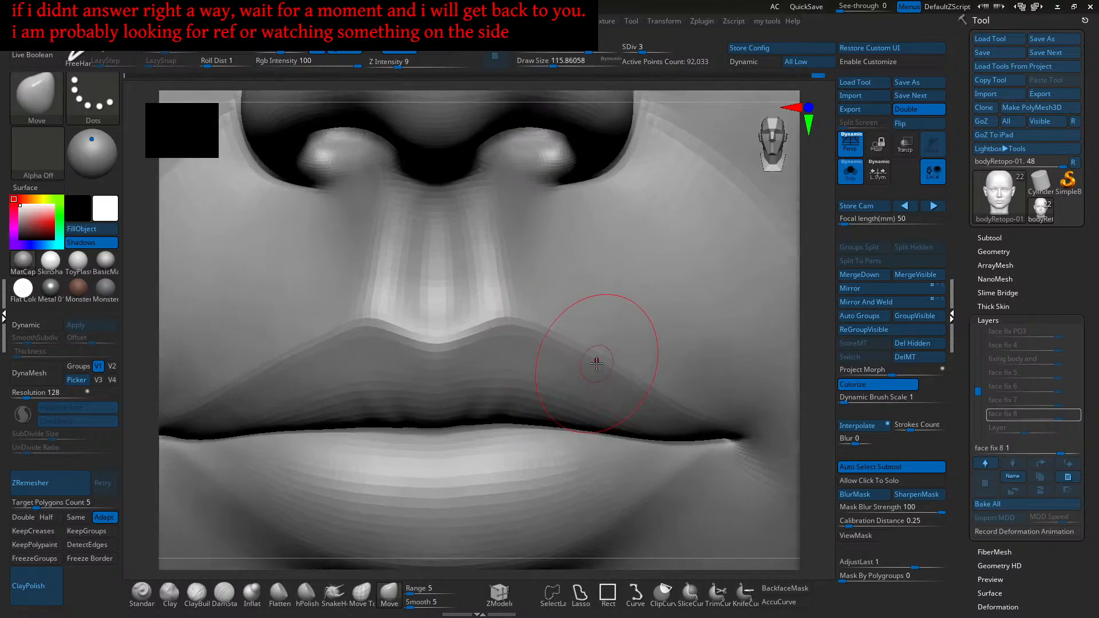
Step: Refine the upper lip border toward the character's left mouth corner with Move at a draw size of about 116
right_drag(597, 349, 577, 359)
drag(577, 359, 580, 355)
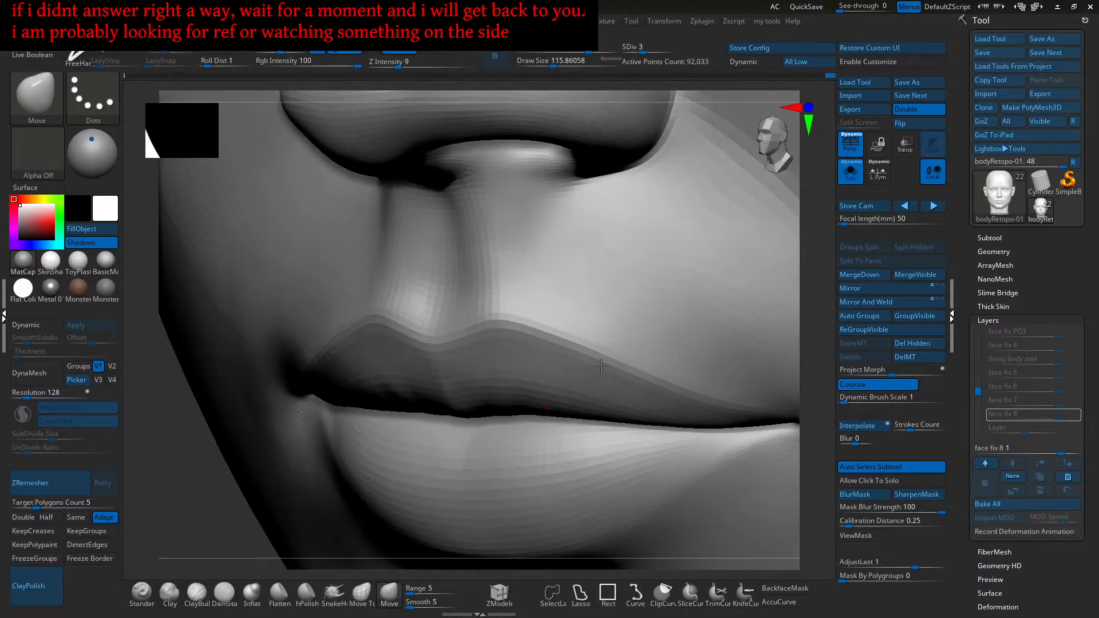
shift+right_drag(601, 366, 603, 356)
drag(575, 360, 569, 347)
drag(612, 379, 612, 378)
mouse_move(618, 383)
alt+right_down()
mouse_move(606, 363)
mouse_move(614, 383)
alt+right_up()
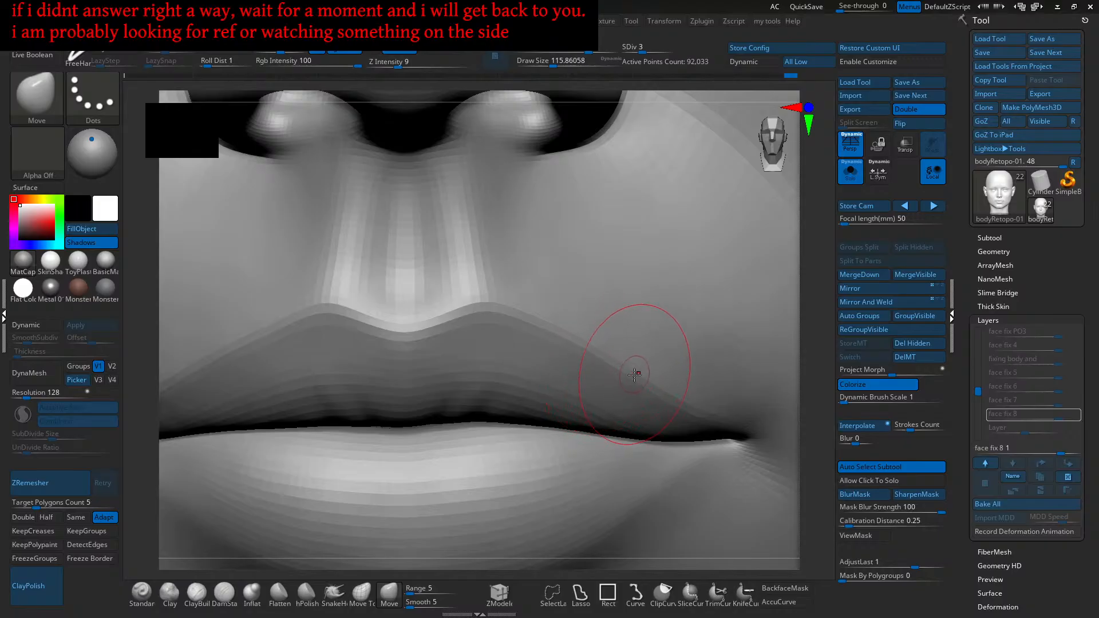
drag(634, 384, 692, 413)
Step: Lift the upper lip border on the character's right with Move at a draw size of about 145
alt+right_drag(482, 325, 624, 375)
alt+right_drag(480, 376, 558, 385)
key(bracketright)
drag(488, 381, 486, 360)
mouse_move(498, 375)
mouse_down()
mouse_move(494, 360)
mouse_move(489, 371)
mouse_up()
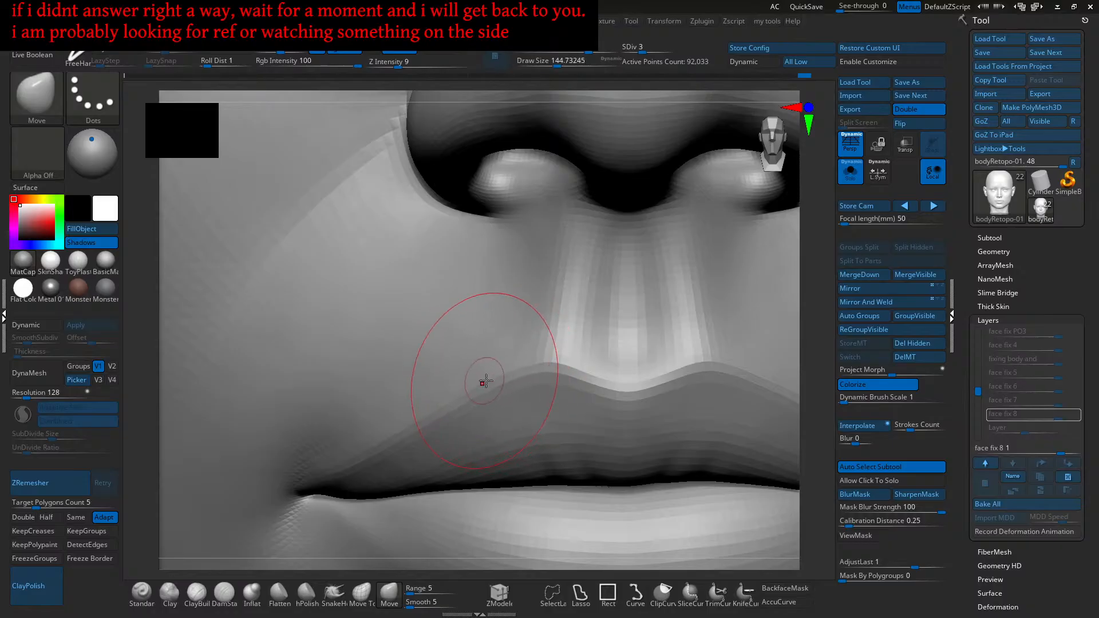
Step: Reduce the Move draw size to about 124 and reshape the upper lip border toward the character's right mouth corner
ctrl+right_drag(513, 375, 520, 378)
key(bracketleft)
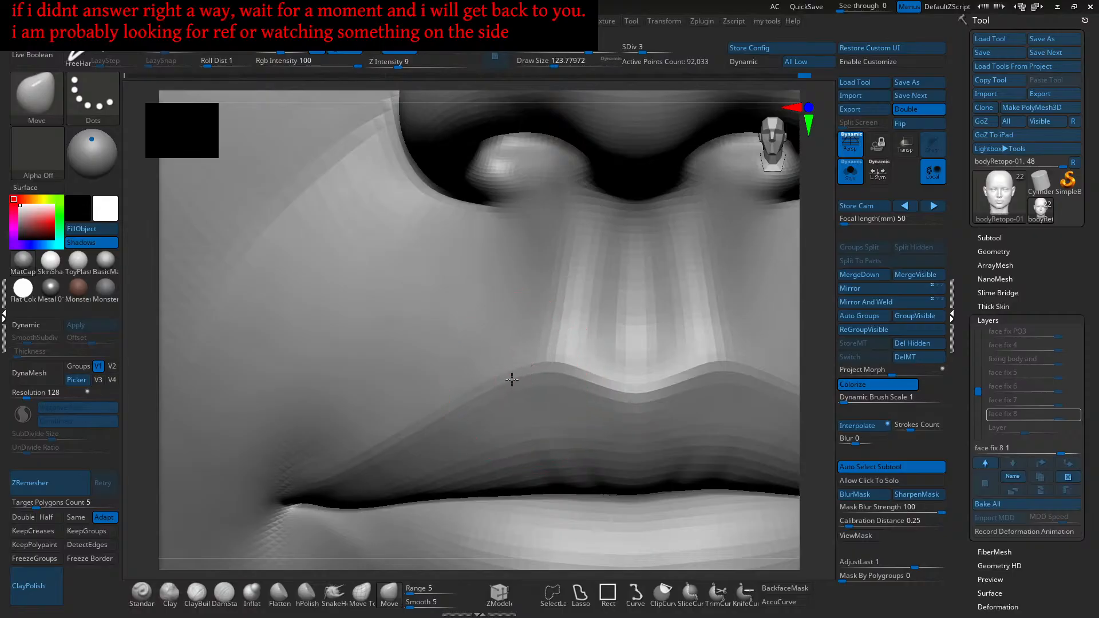
drag(487, 390, 452, 416)
key(bracketright)
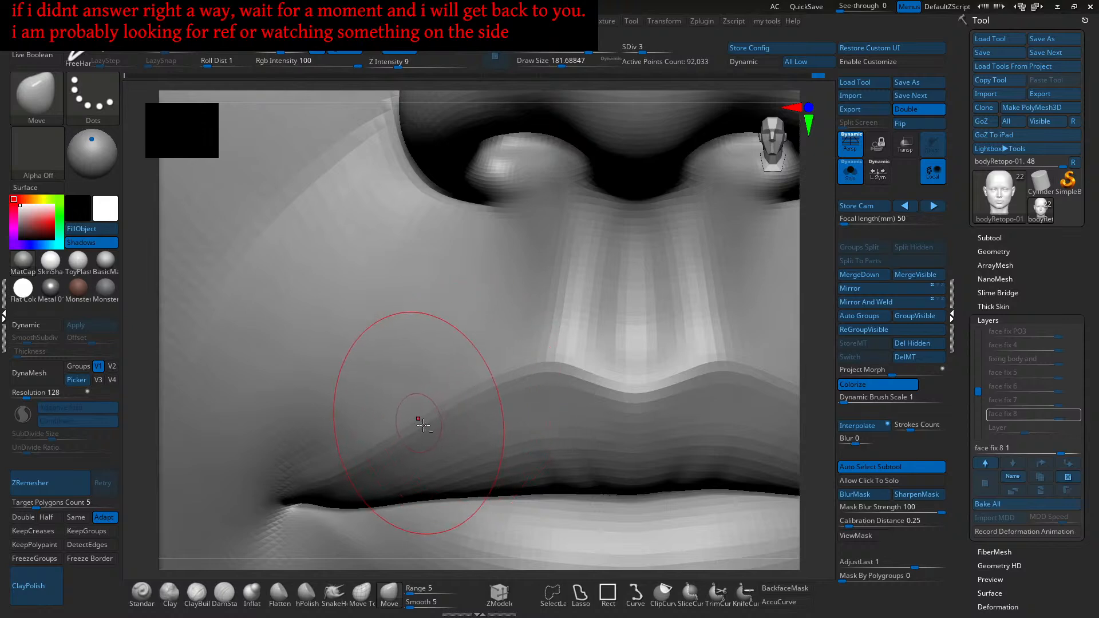
alt+right_drag(417, 420, 445, 409)
key(bracketleft)
key(bracketleft)
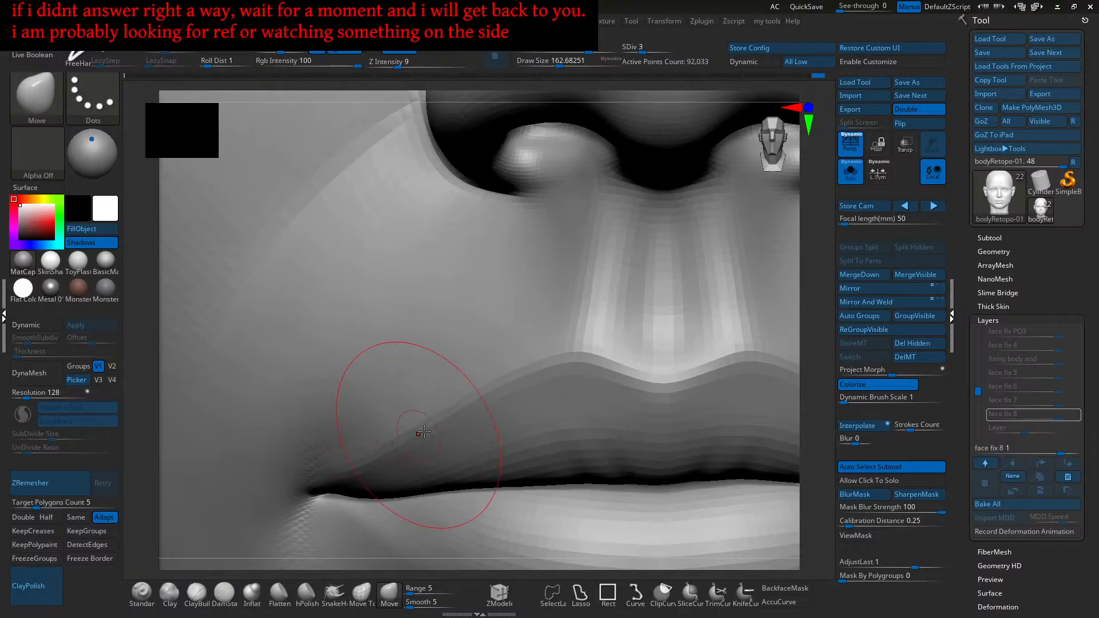
Step: Switch to the Clay brush and examine the upper lip border from the side
right_drag(490, 412, 589, 389)
mouse_move(538, 295)
alt+right_down()
mouse_move(547, 223)
mouse_move(525, 387)
mouse_move(548, 395)
alt+right_up()
click(170, 593)
alt+right_drag(453, 439, 460, 389)
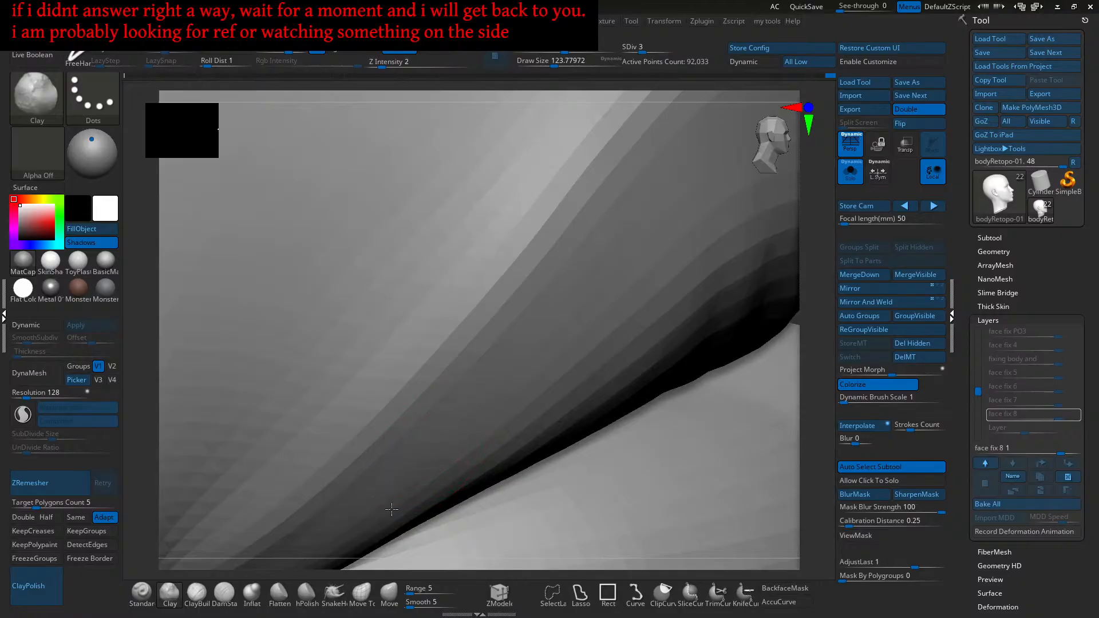
right_drag(570, 336, 490, 393)
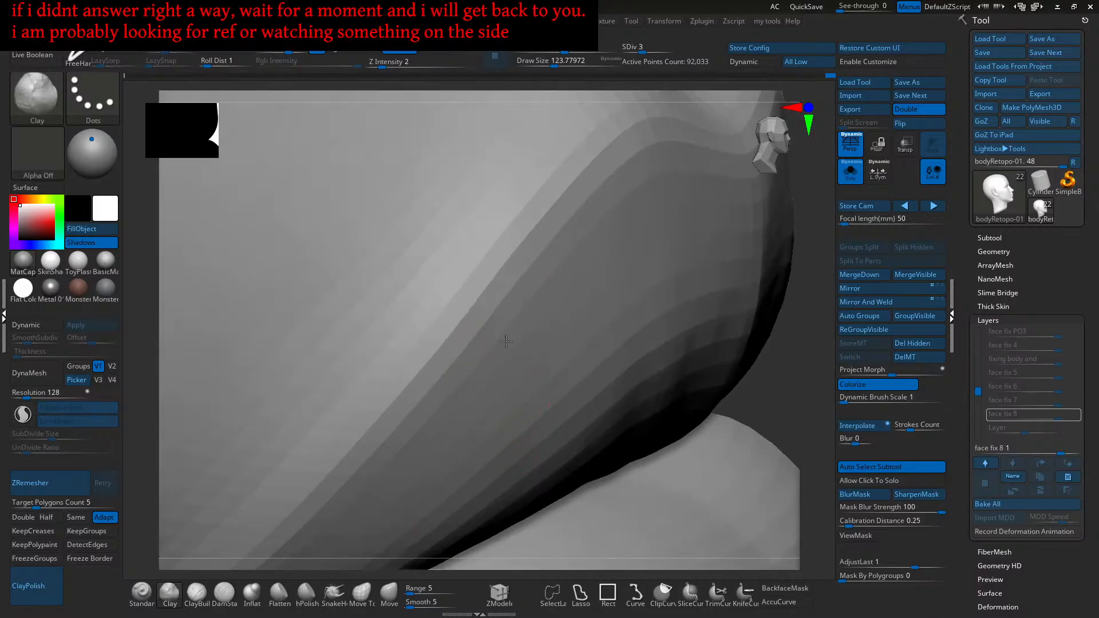
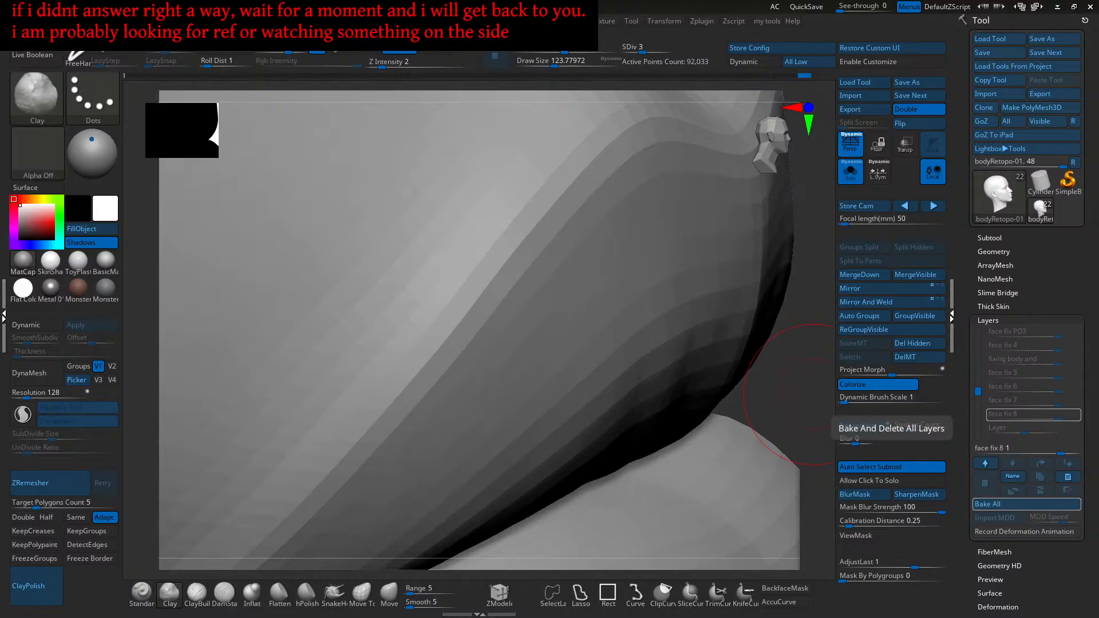
Step: Frame the whole head from the front and turn off Solo to show the hair and other subtools
key(f)
mouse_move(590, 351)
shift+right_down()
mouse_move(570, 386)
mouse_move(528, 398)
shift+right_up()
key(f)
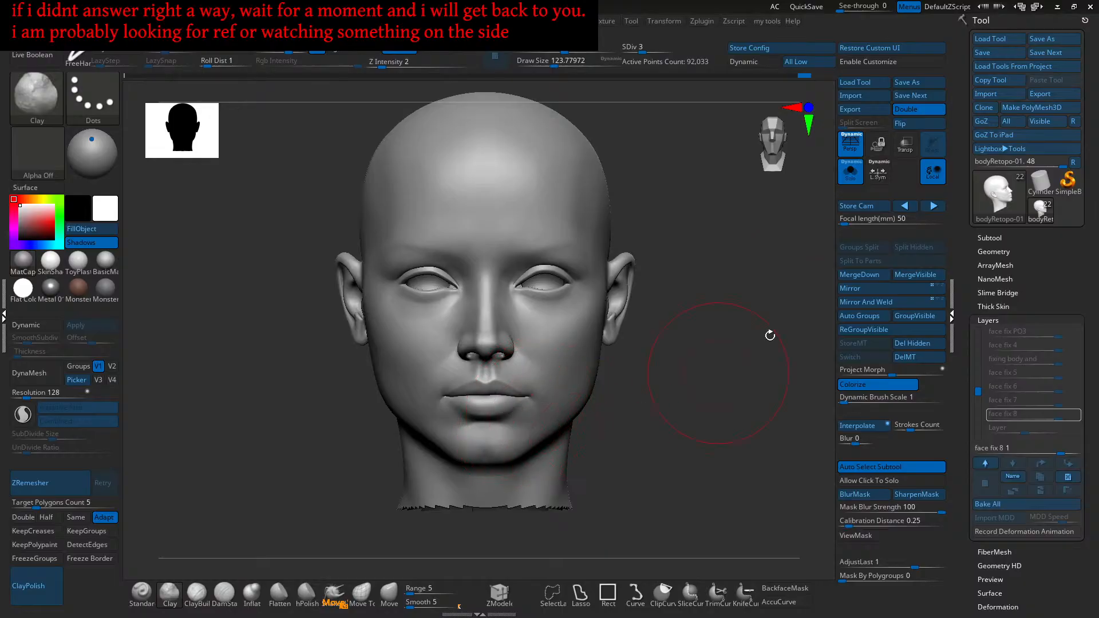
click(851, 171)
ctrl+right_drag(734, 250, 741, 294)
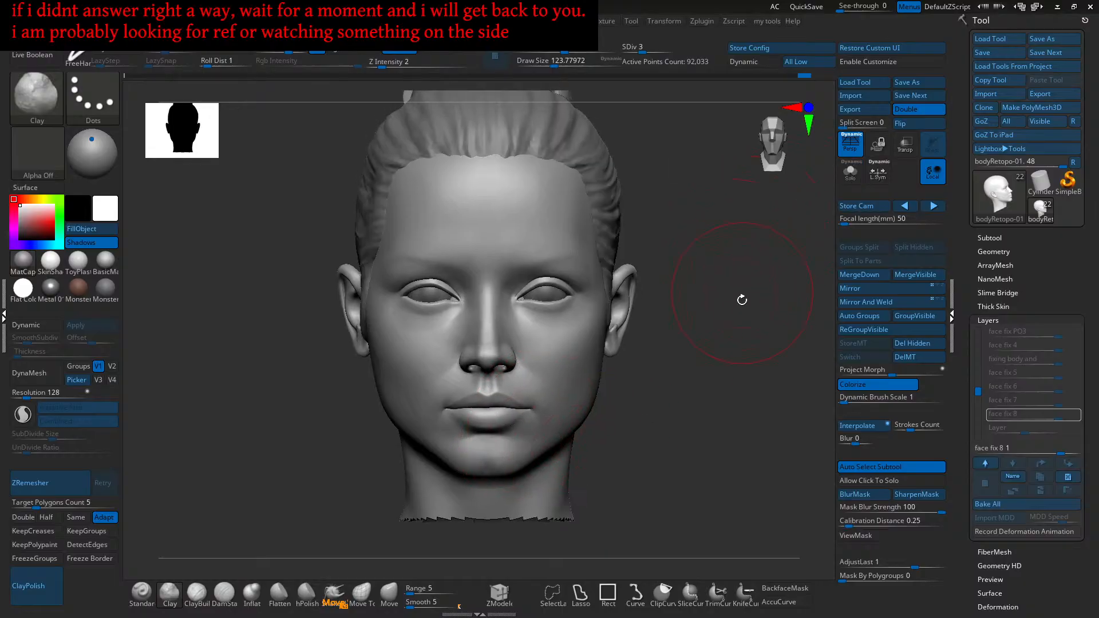
Step: Unhide the rest of the body mesh and isolate only its head and shoulders
ctrl+shift+click(709, 401)
ctrl+right_drag(710, 400, 706, 356)
alt+right_drag(706, 356, 685, 358)
mouse_move(660, 181)
ctrl+shift+mouse_down()
mouse_move(608, 255)
mouse_move(363, 508)
mouse_move(338, 518)
ctrl+shift+mouse_up()
mouse_move(571, 452)
ctrl+right_down()
mouse_move(695, 412)
mouse_move(702, 394)
ctrl+right_up()
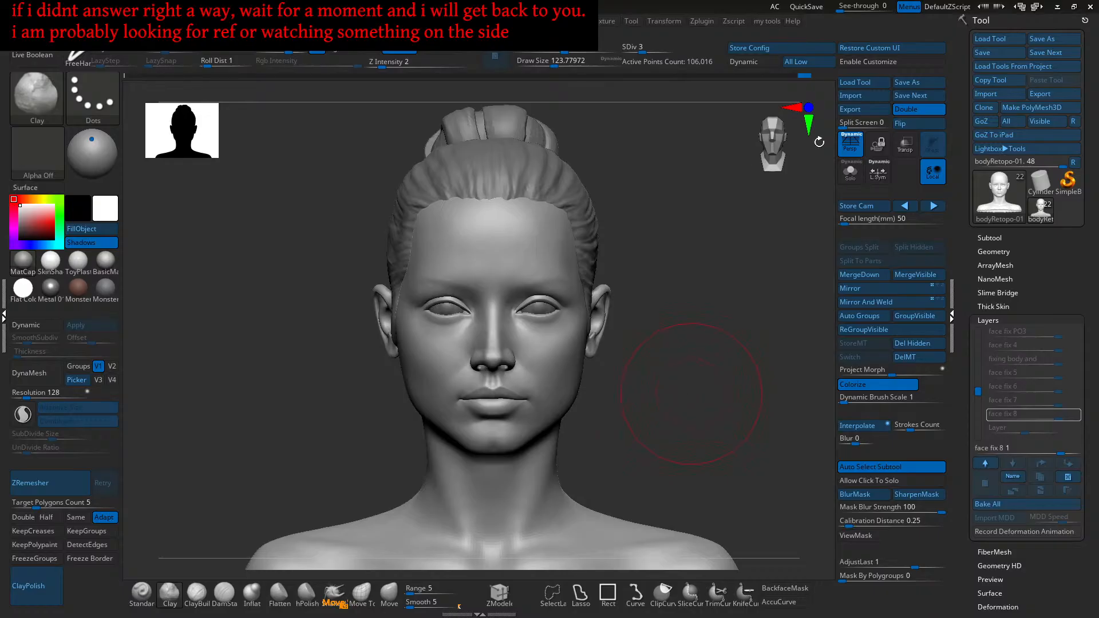
Step: Raise the body mesh to subdivision level 4 and export it over headRef4.obj in the fromZ folder
key(d)
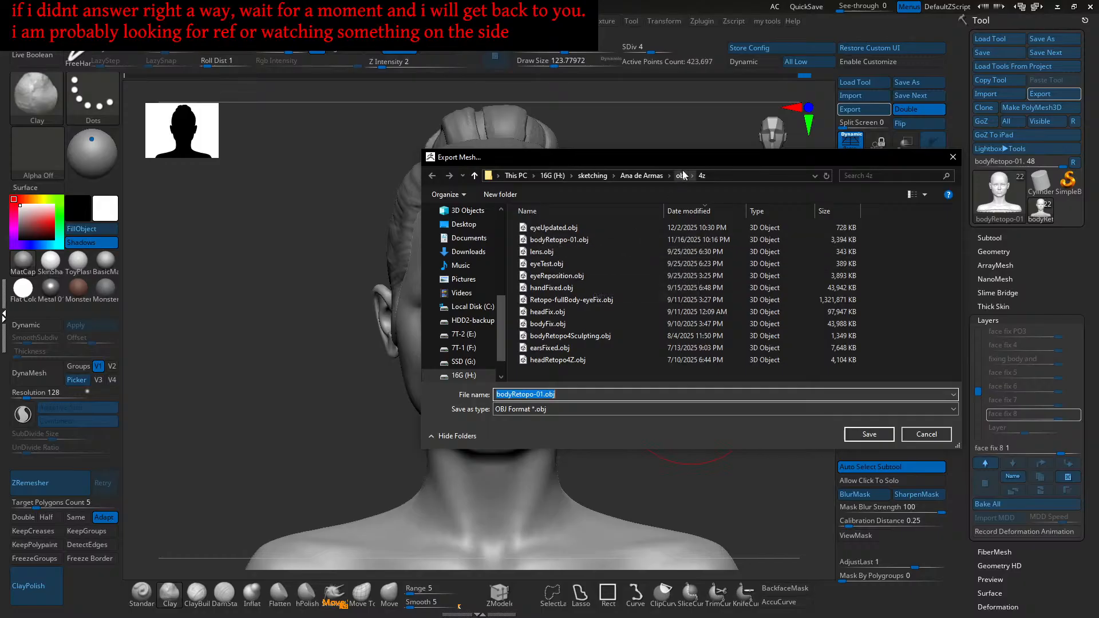
key(alt+Up)
double_click(553, 289)
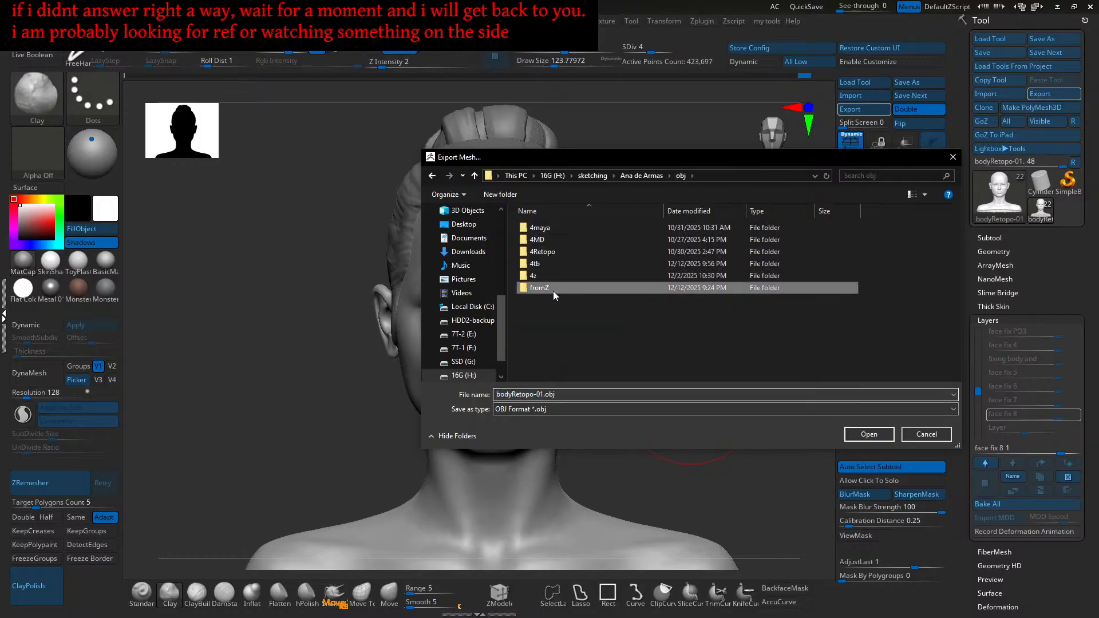
click(573, 229)
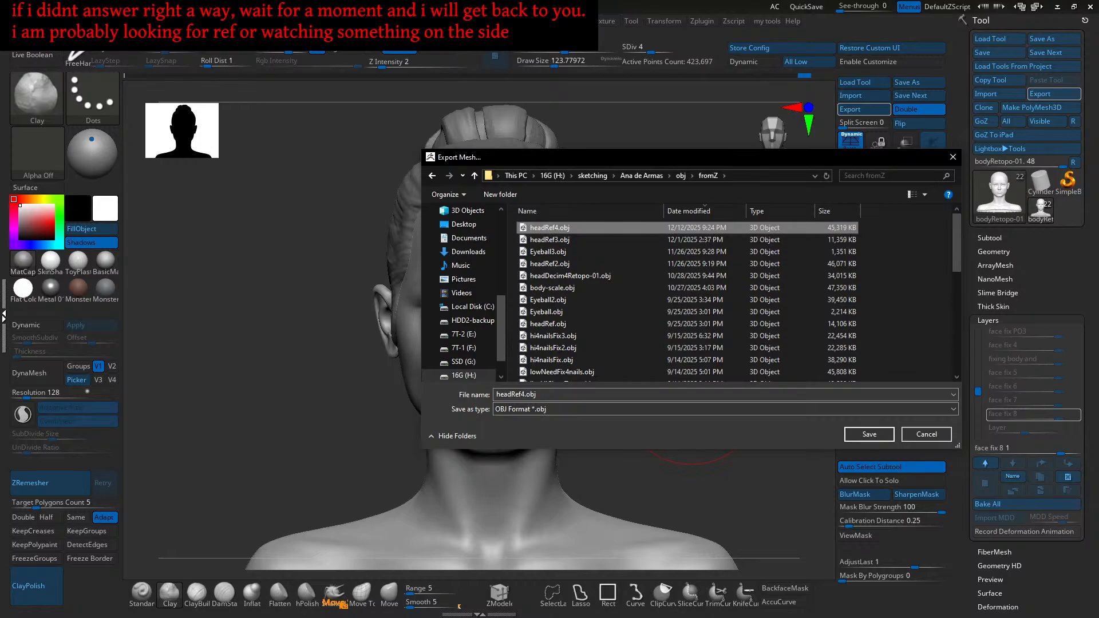
key(alt+Tab)
click(570, 213)
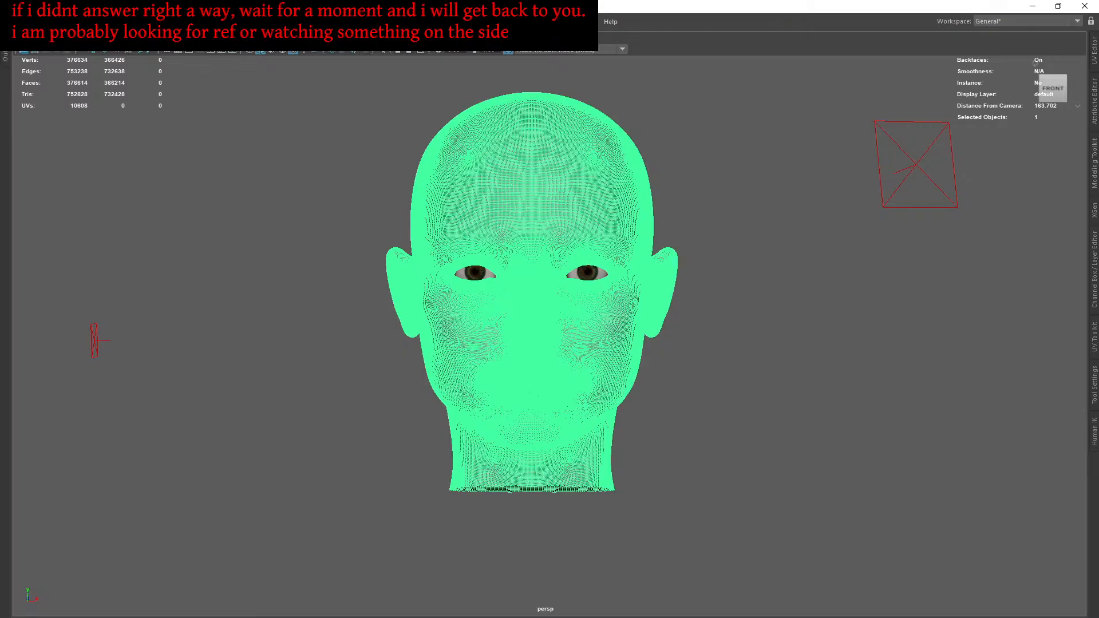
key(alt+Tab)
double_click(578, 226)
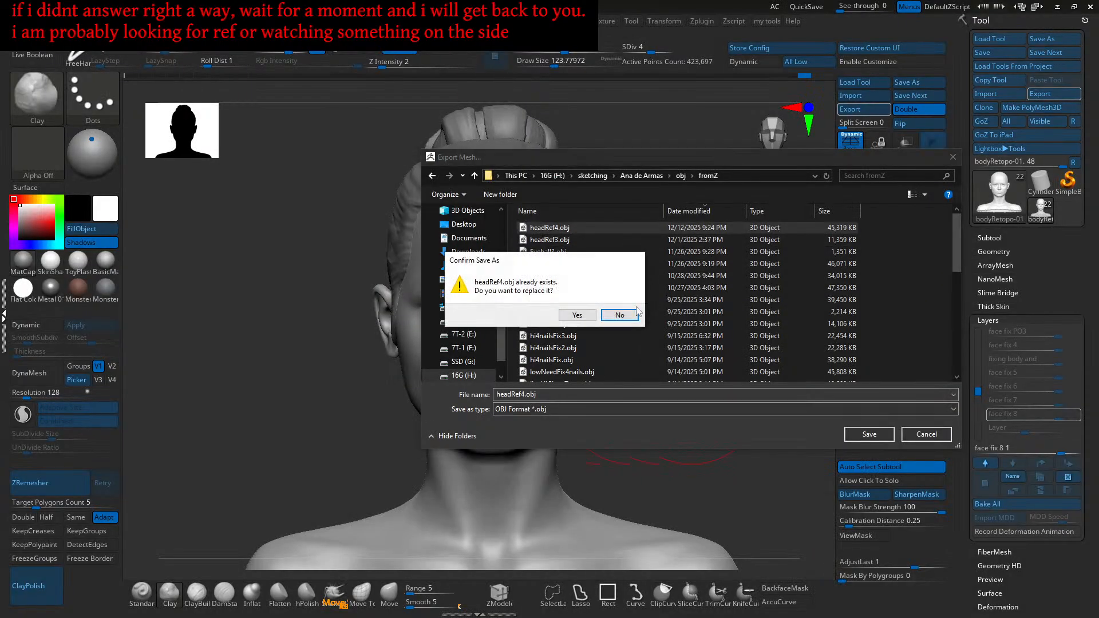
click(579, 315)
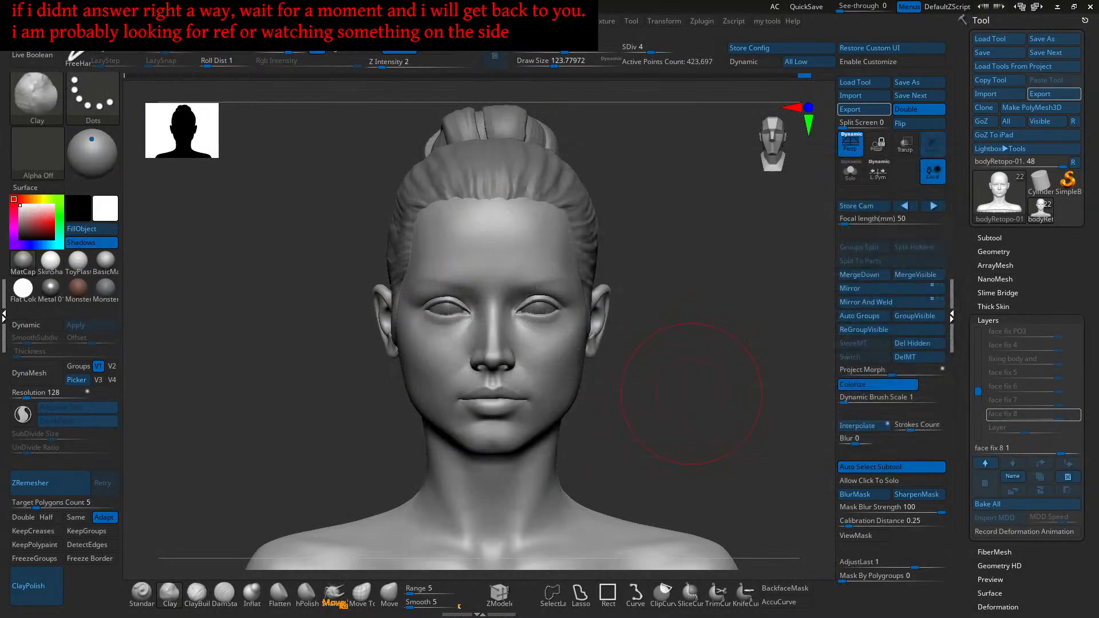
Step: Export the eyeUpdated subtool as an OBJ file into the fromZ folder
key(alt+Tab)
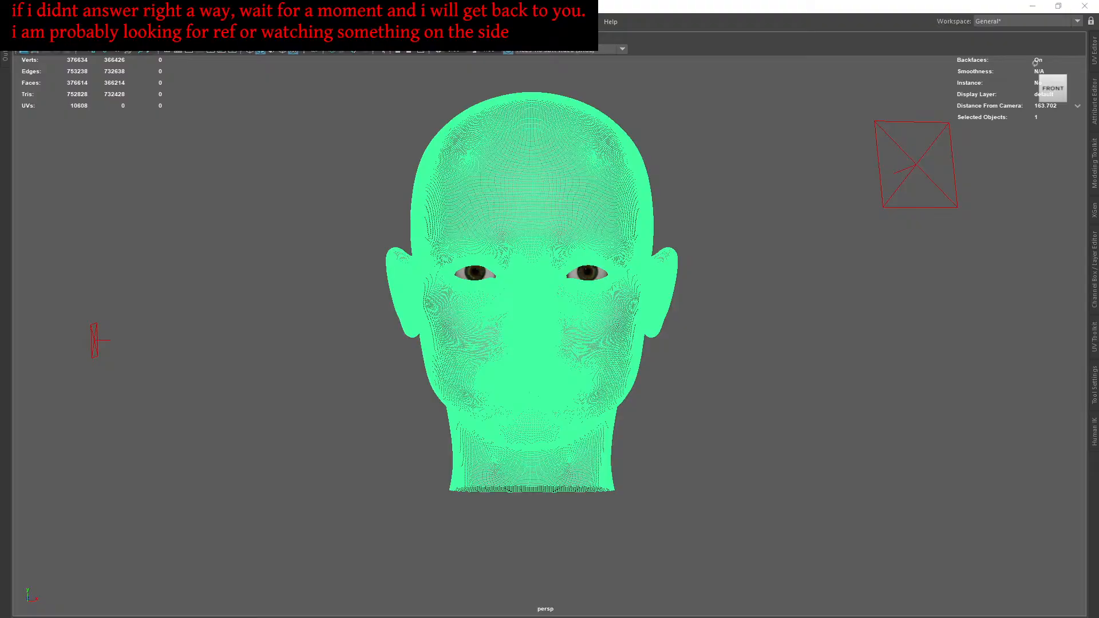
key(alt+Tab)
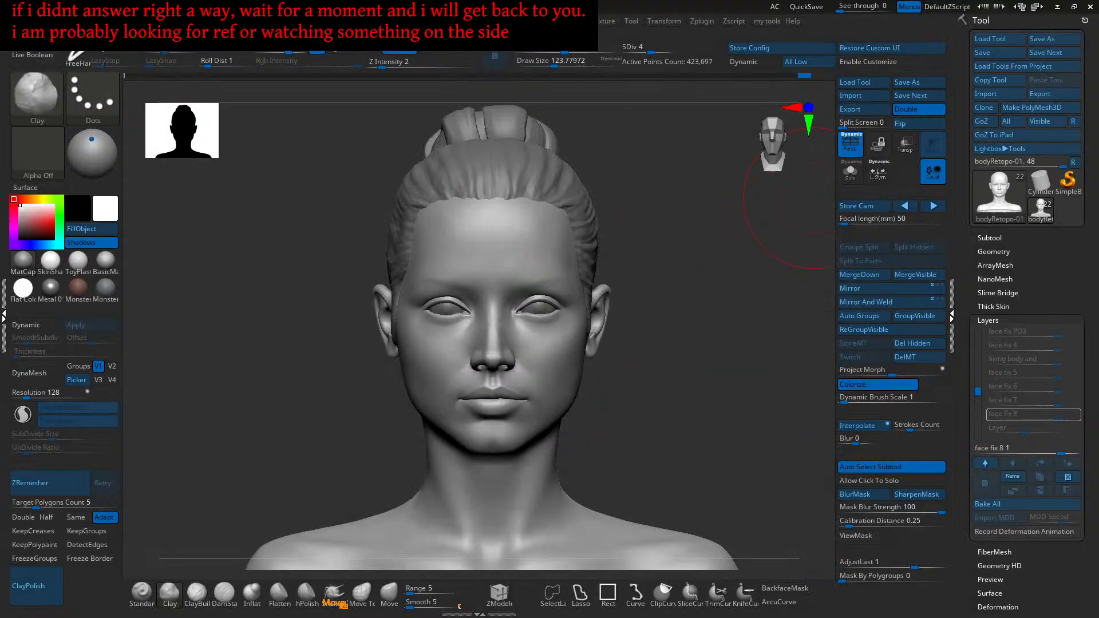
key(alt+Tab)
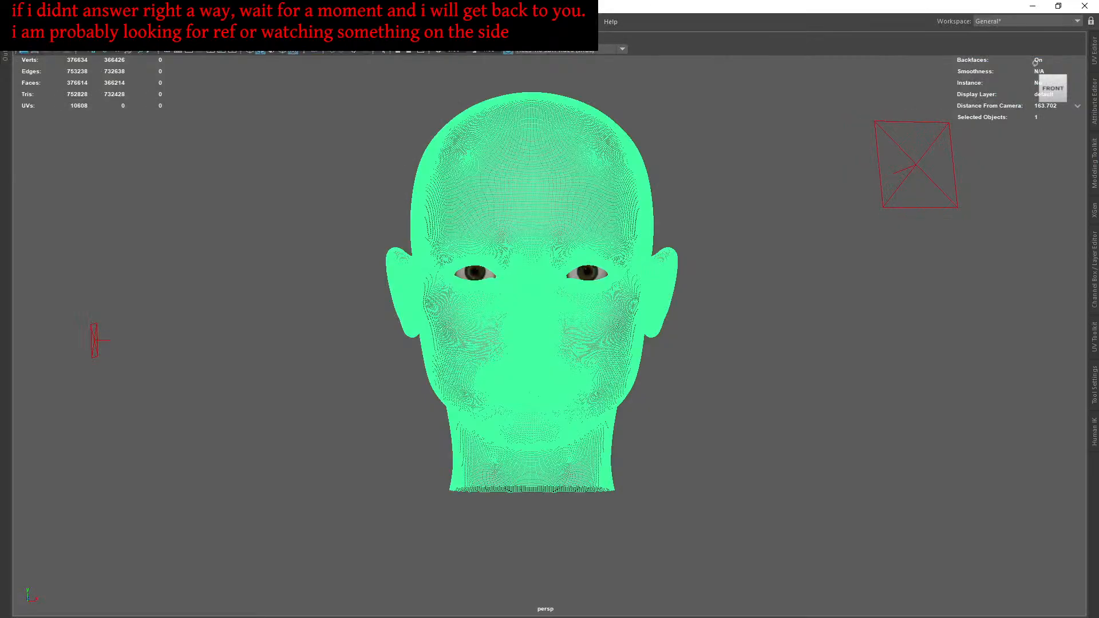
click(23, 21)
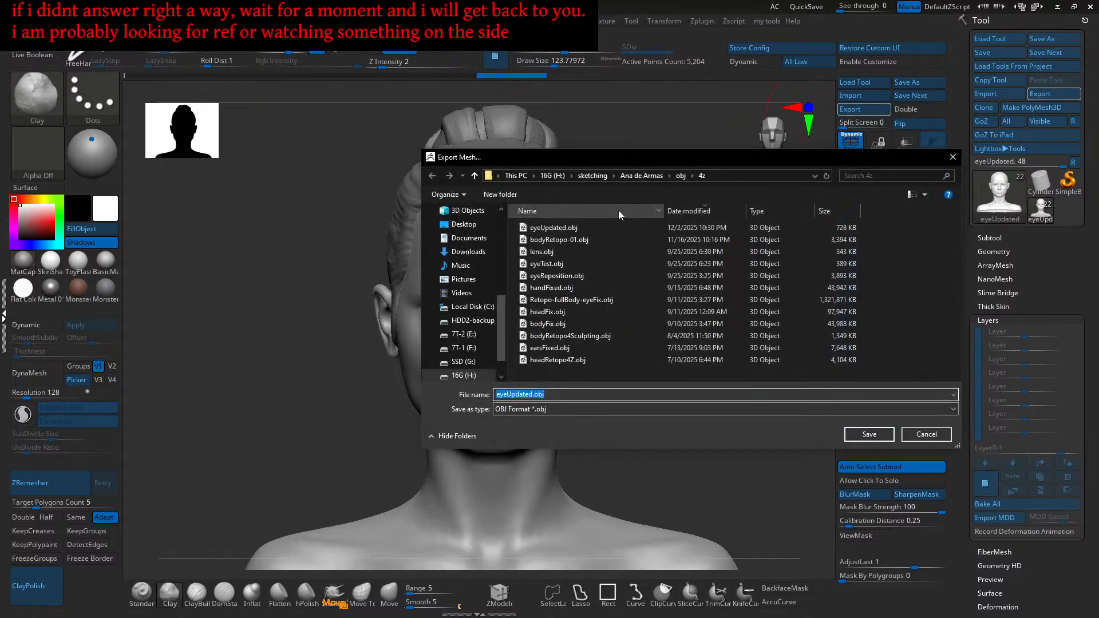
click(680, 175)
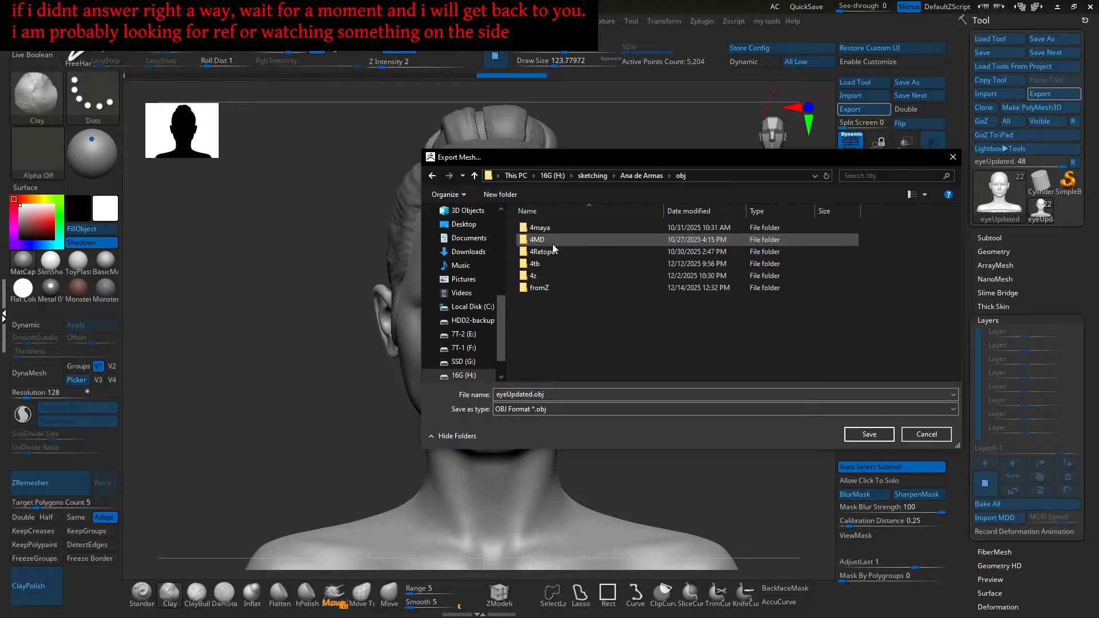
double_click(551, 288)
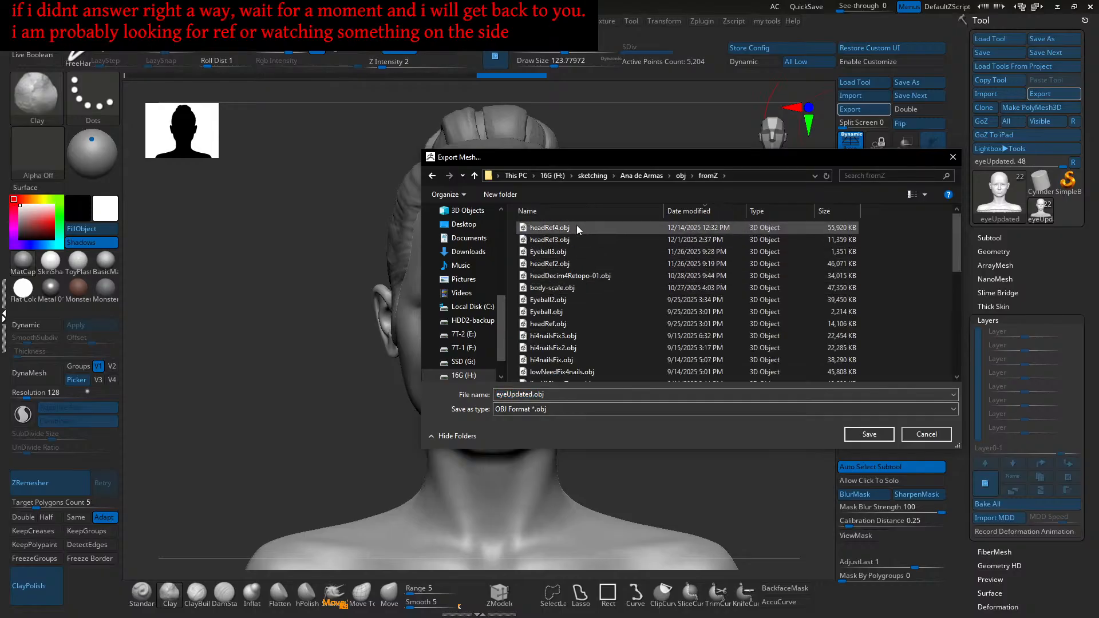
double_click(543, 396)
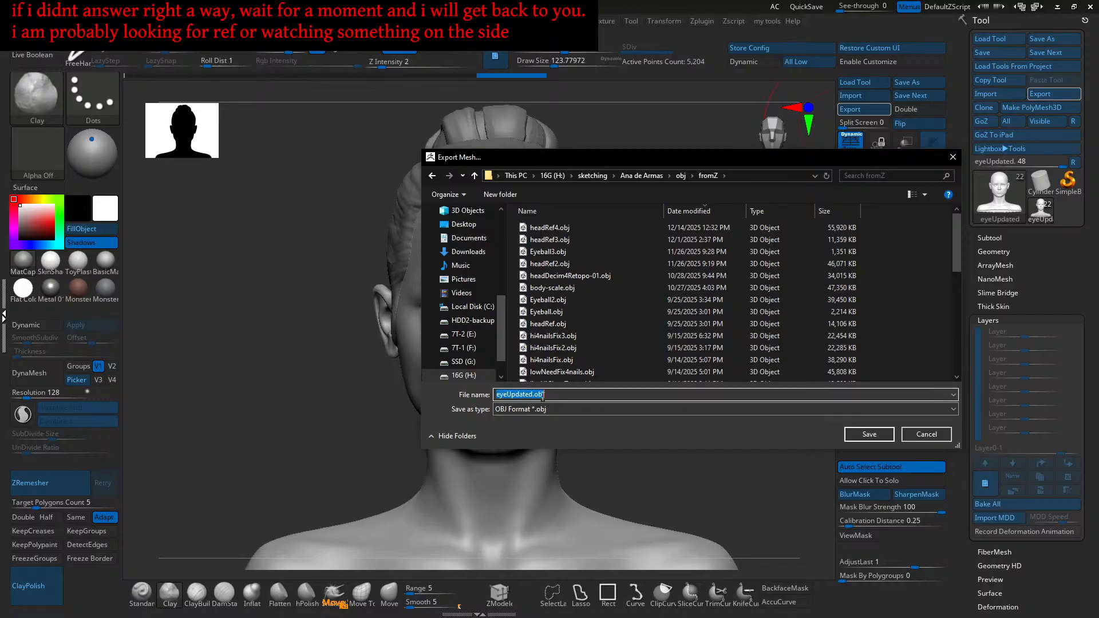
click(868, 435)
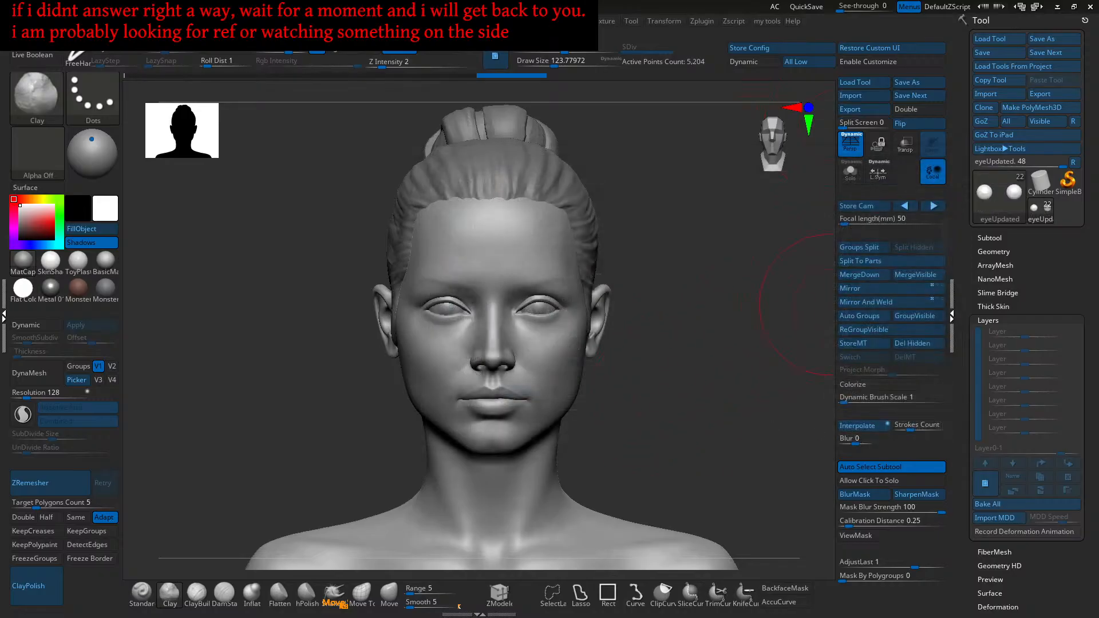
Step: Switch to Maya and delete the old head mesh from the scene
key(alt+Tab)
click(304, 117)
click(439, 160)
key(Delete)
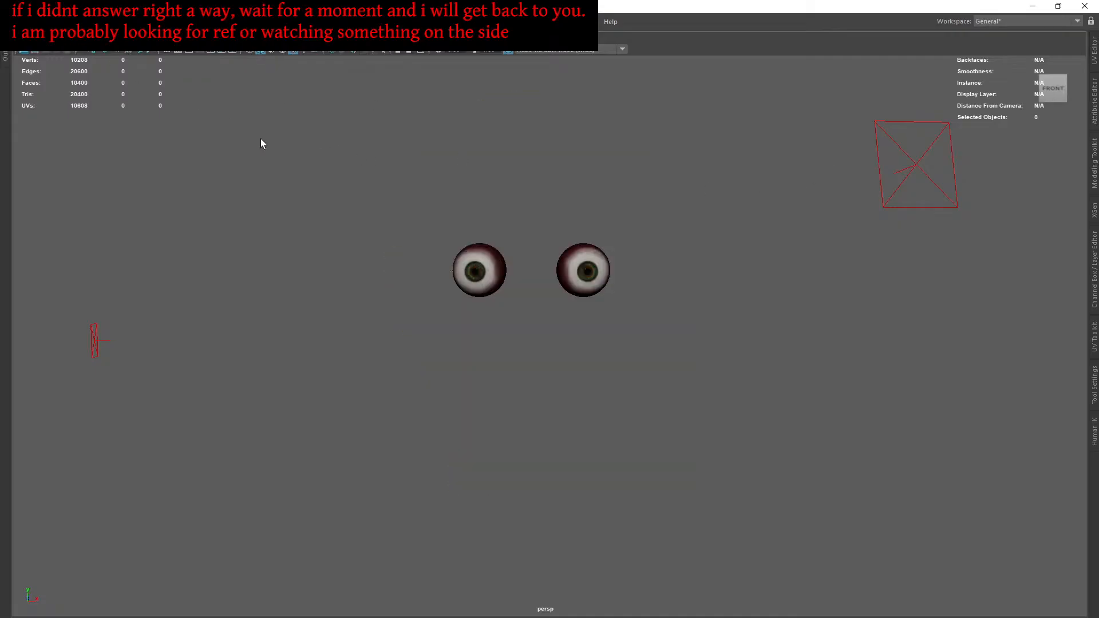
Step: Bring back the full interface and import headRef4.obj from the project's obj/fromZ folder
key(space)
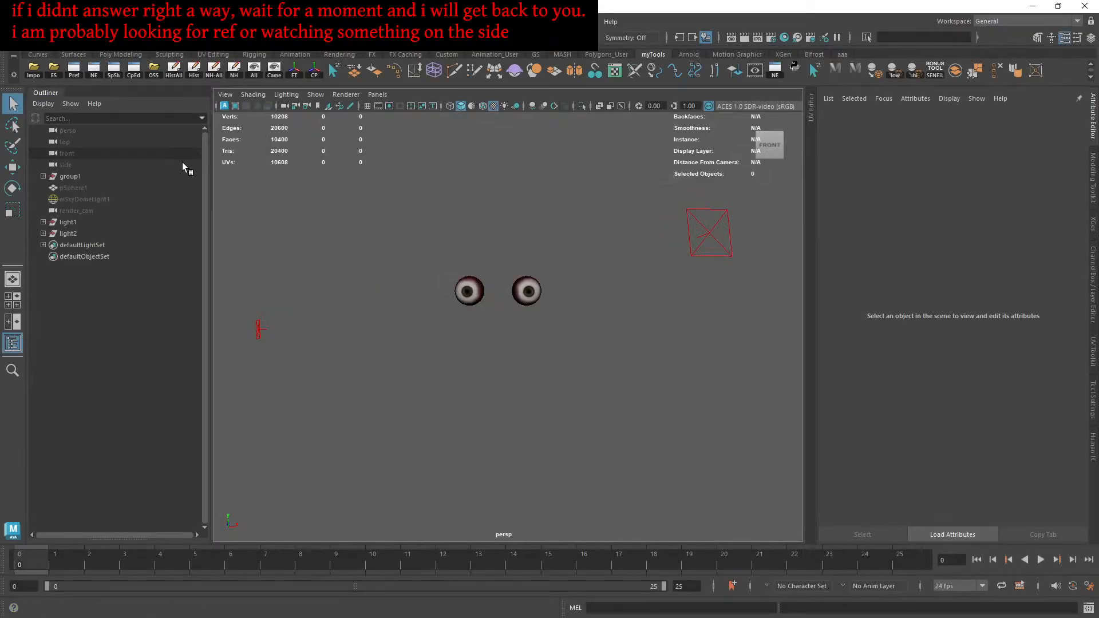
click(33, 69)
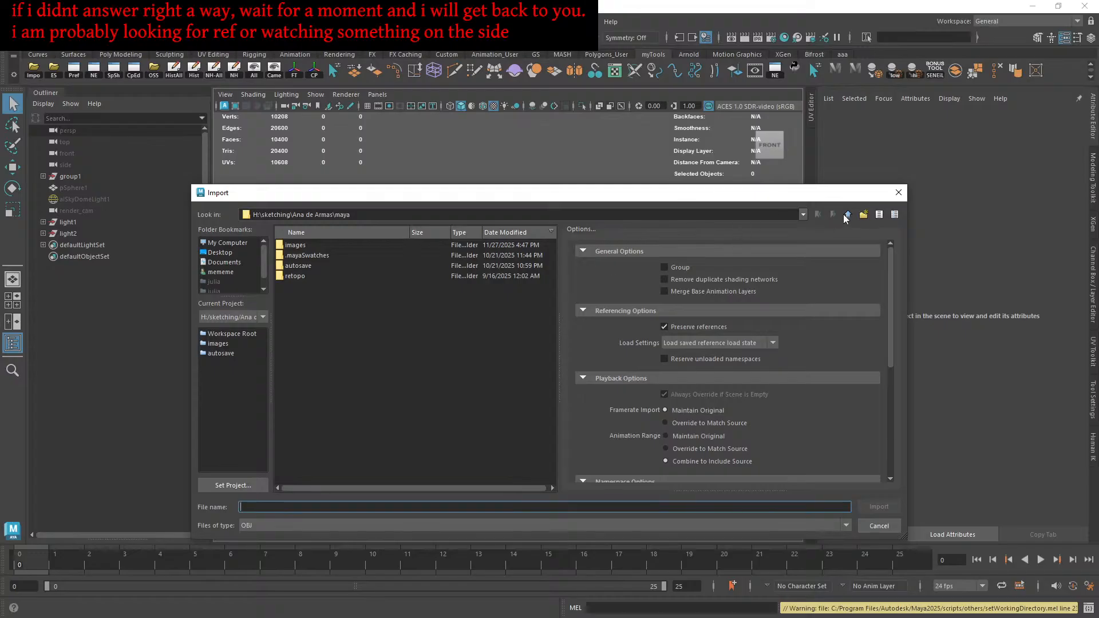
click(848, 216)
double_click(304, 261)
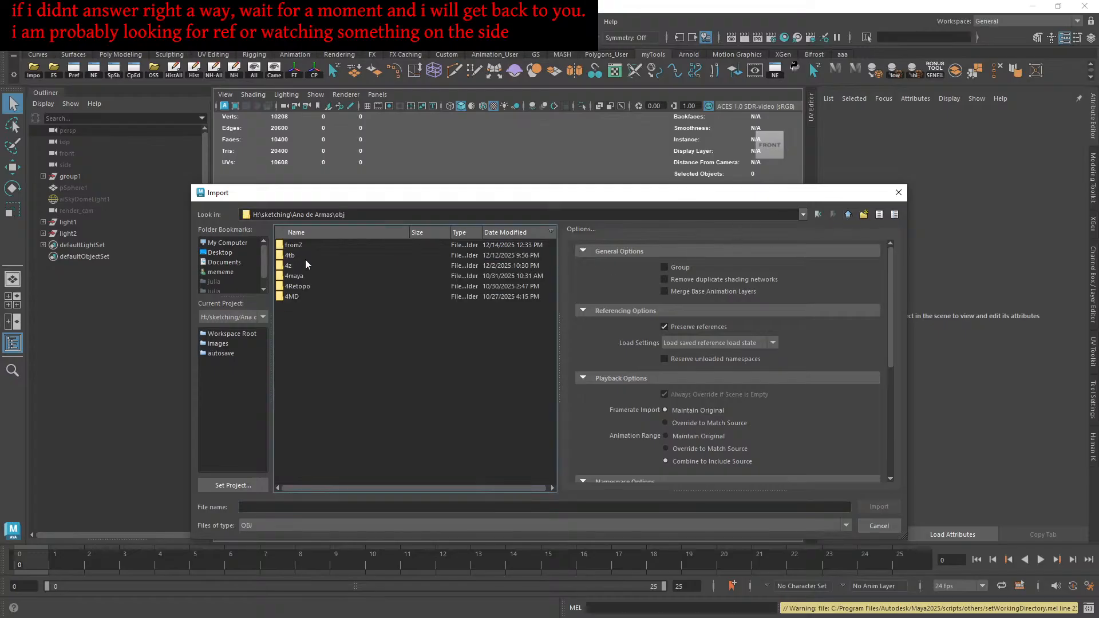
double_click(312, 246)
double_click(316, 257)
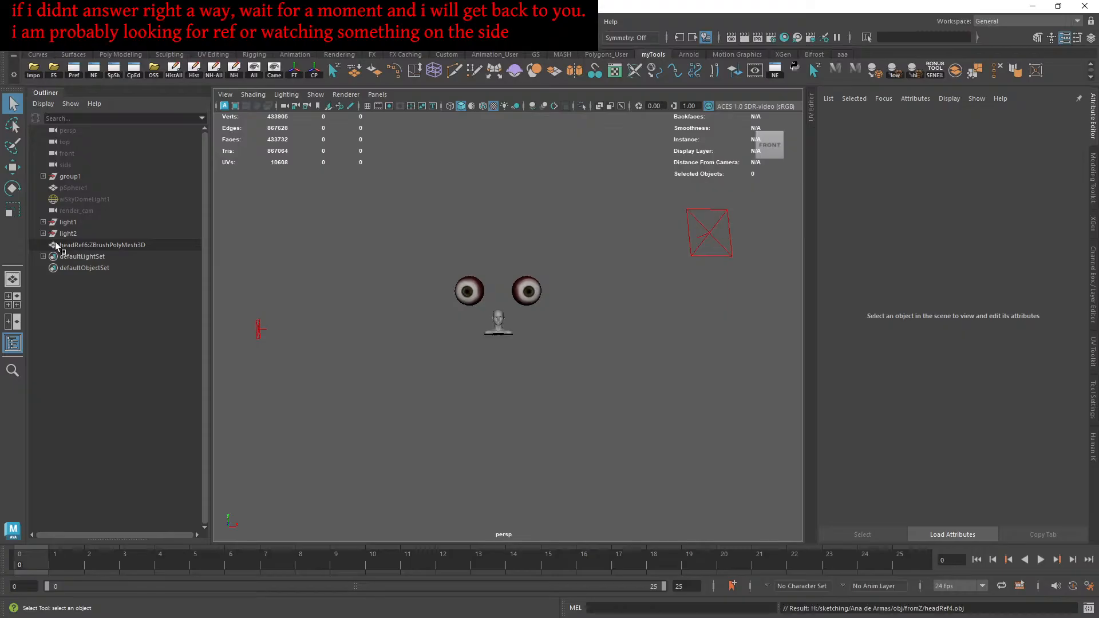
Step: Select the imported head mesh and lock all of its translate, rotate and scale channels
click(80, 246)
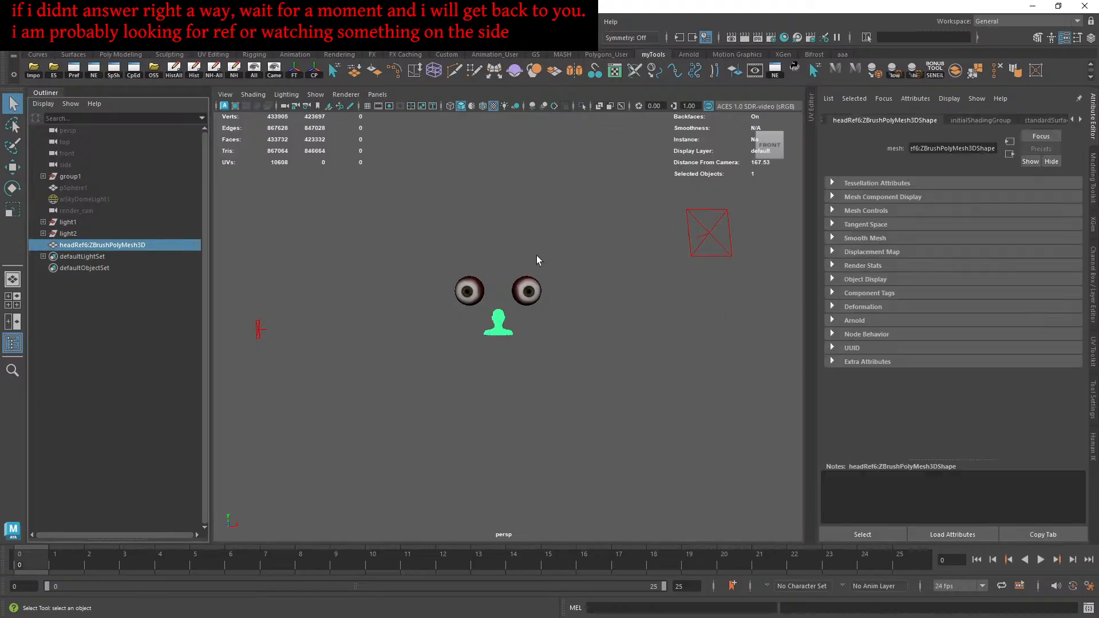
click(1090, 39)
drag(1028, 129, 1032, 202)
right_click(1032, 203)
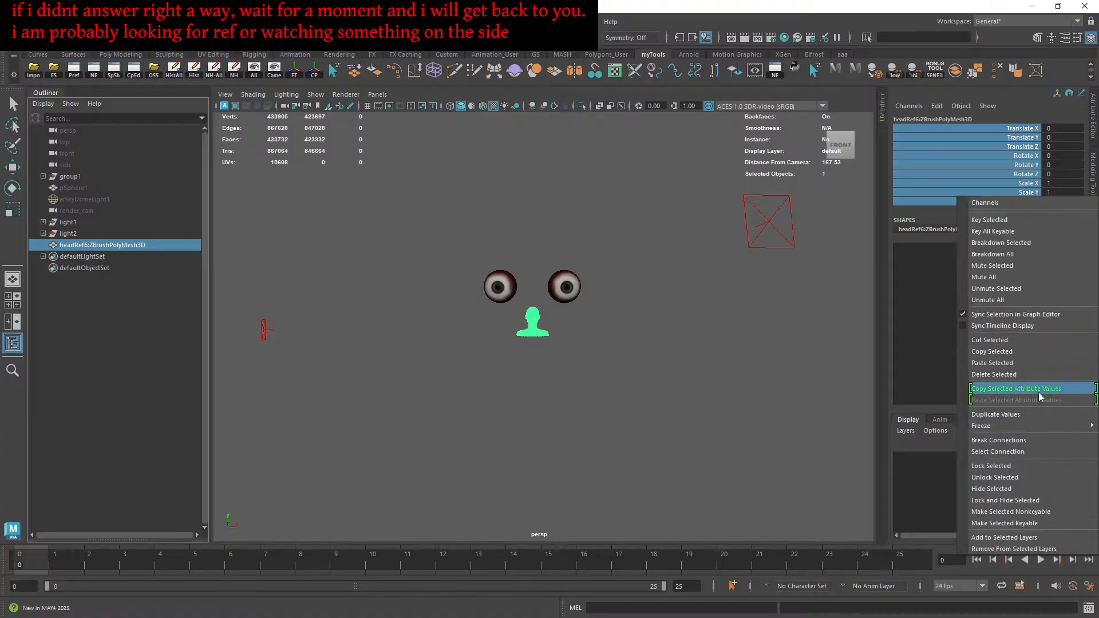
click(1006, 466)
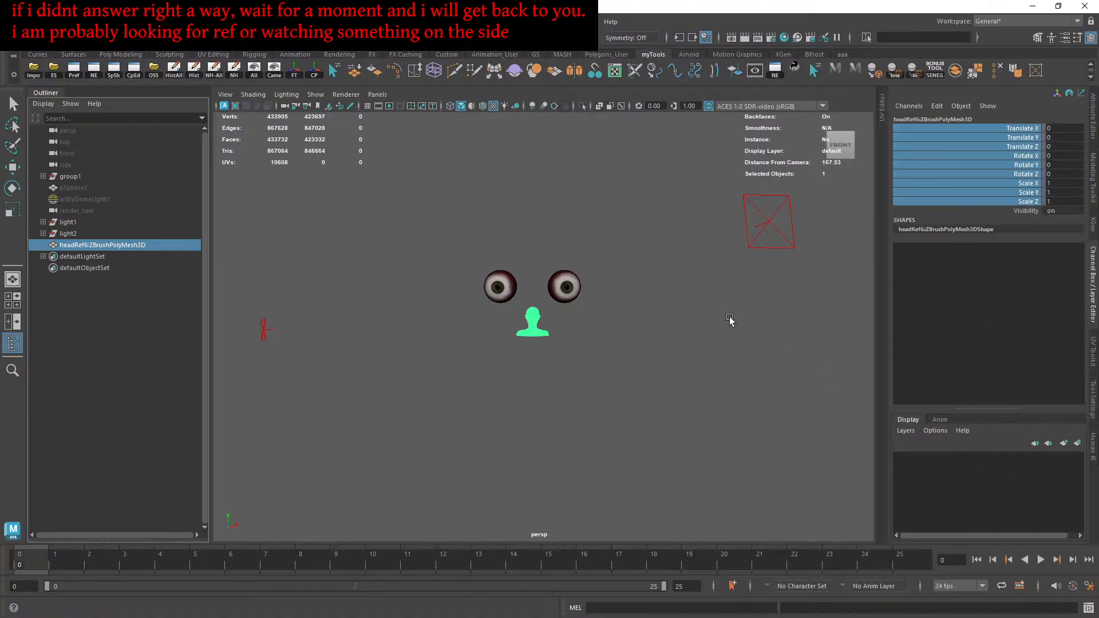
Step: Parent the imported head mesh under group1, deselect it, and check its fit with the eyes
middle_drag(107, 242, 102, 176)
key(q)
click(720, 337)
alt+right_drag(544, 303, 655, 328)
alt+middle_drag(659, 330, 651, 321)
alt+right_drag(568, 321, 583, 322)
alt+middle_drag(621, 307, 621, 318)
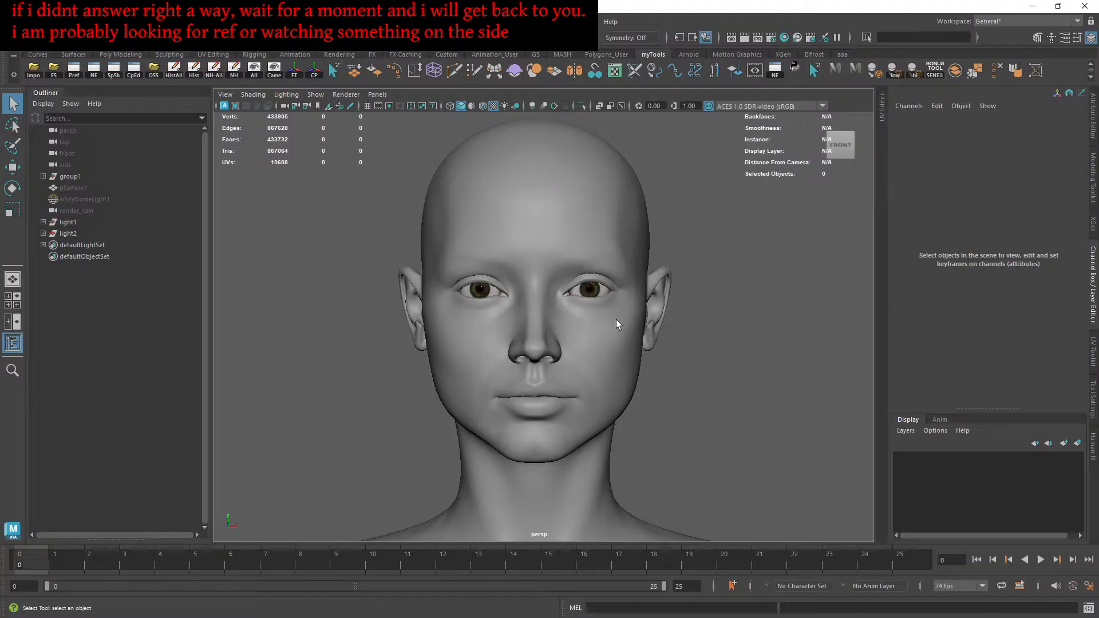
alt+drag(592, 369, 695, 388)
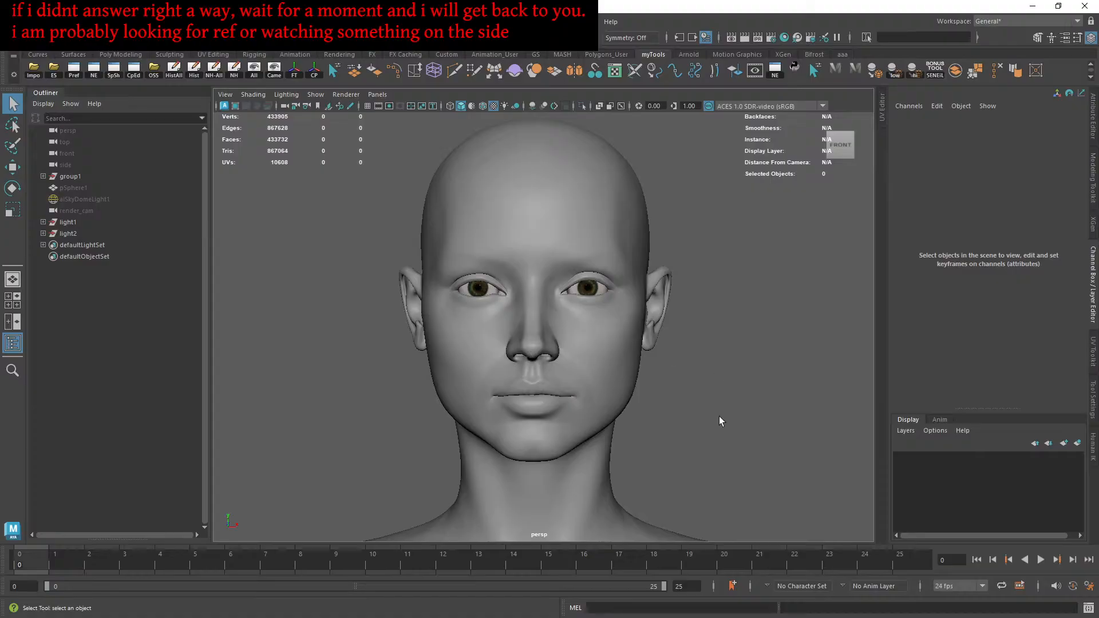
Step: Switch to ZBrush and make the bodyRetopo-01 subtool active at subdivision level 3
key(alt+Tab)
alt+drag(602, 409, 614, 353)
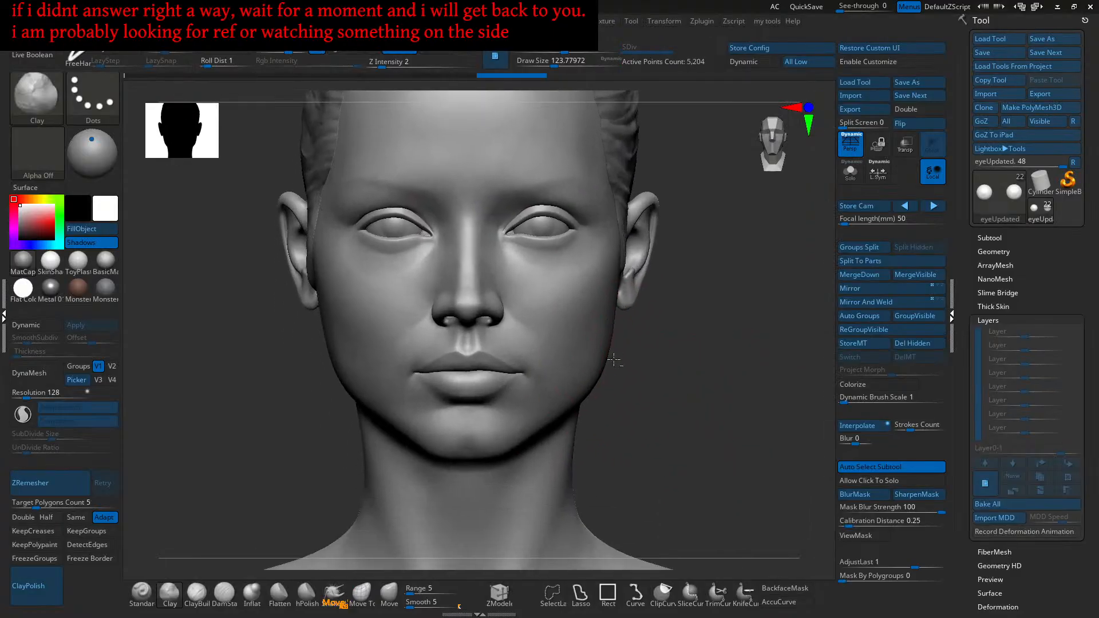
mouse_move(613, 307)
shift+mouse_down()
mouse_move(611, 376)
mouse_move(584, 403)
shift+mouse_up()
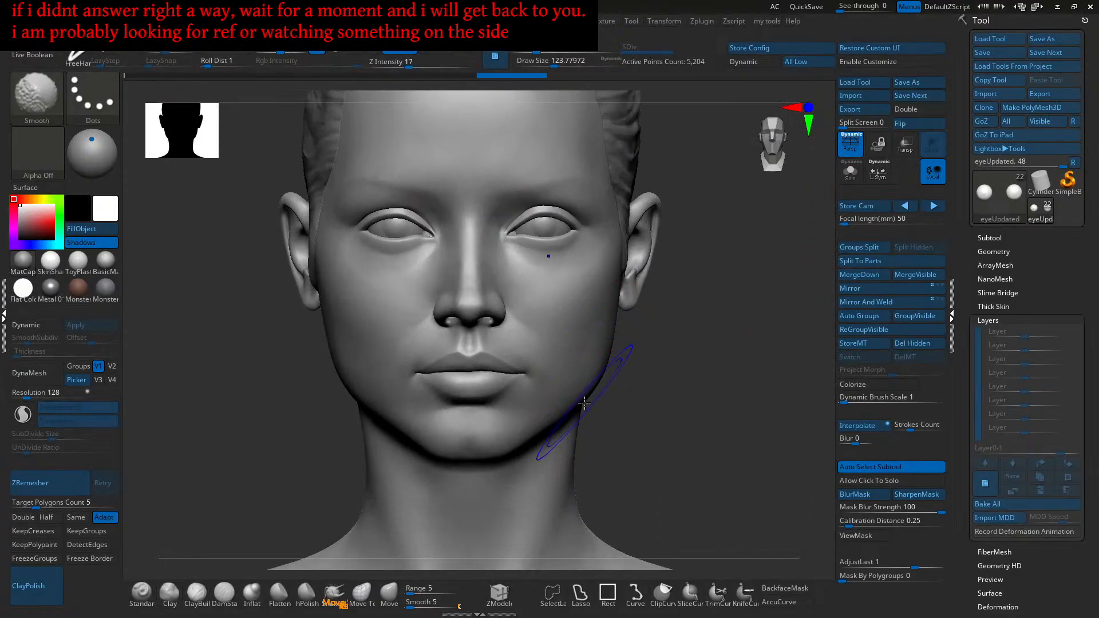
alt+click(564, 382)
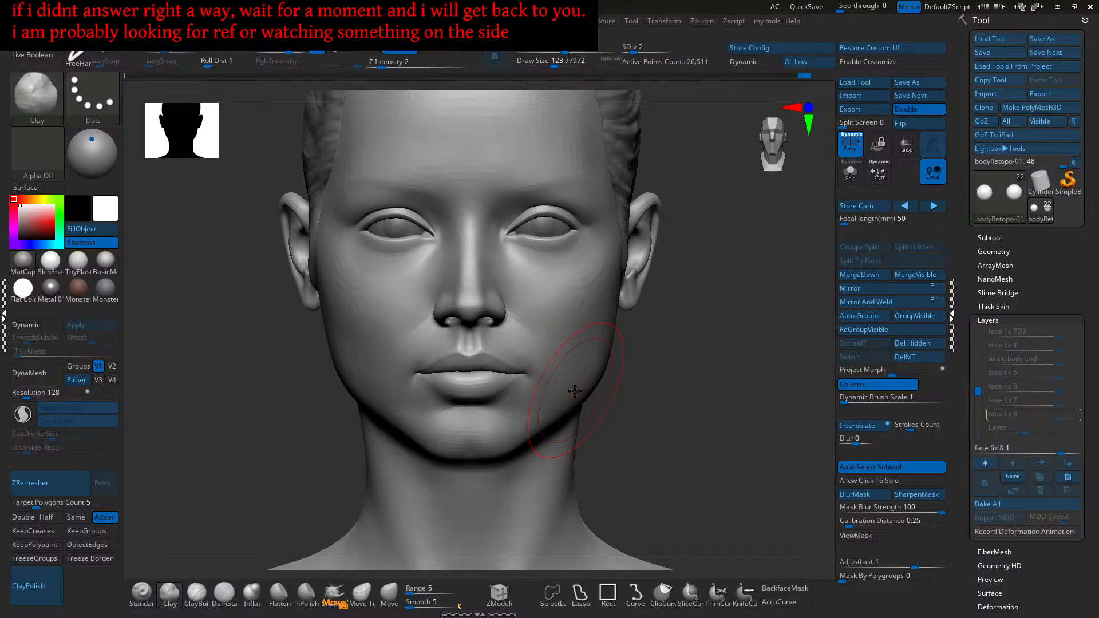
drag(580, 399, 565, 318)
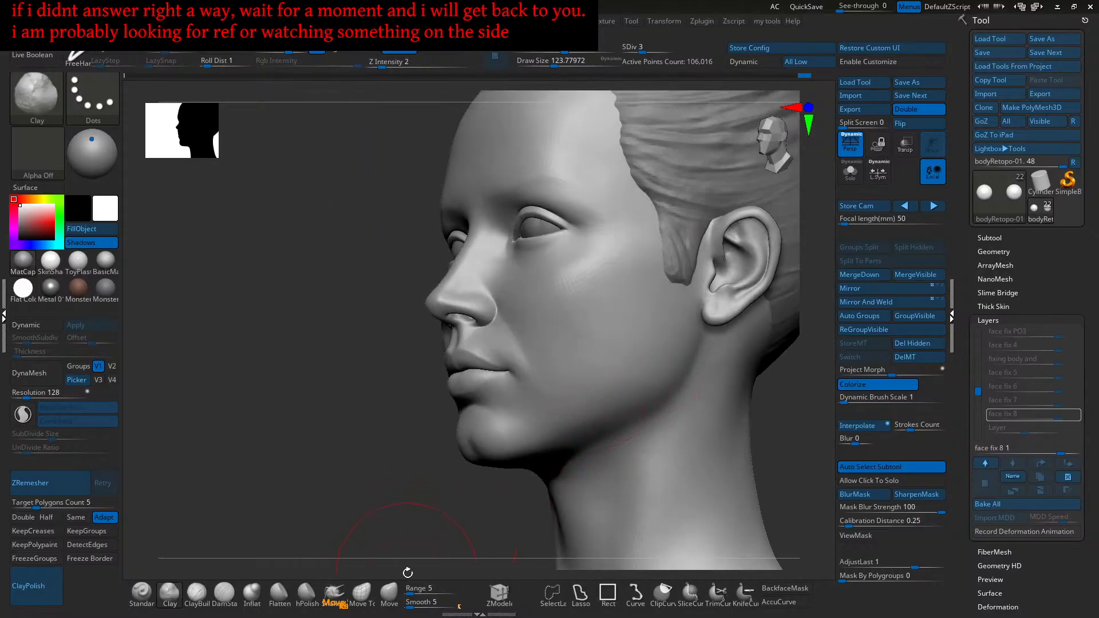
Step: Reshape the jawline and lower cheek with the Move brush at draw sizes of about 318 and 262
key(ctrl)
click(391, 593)
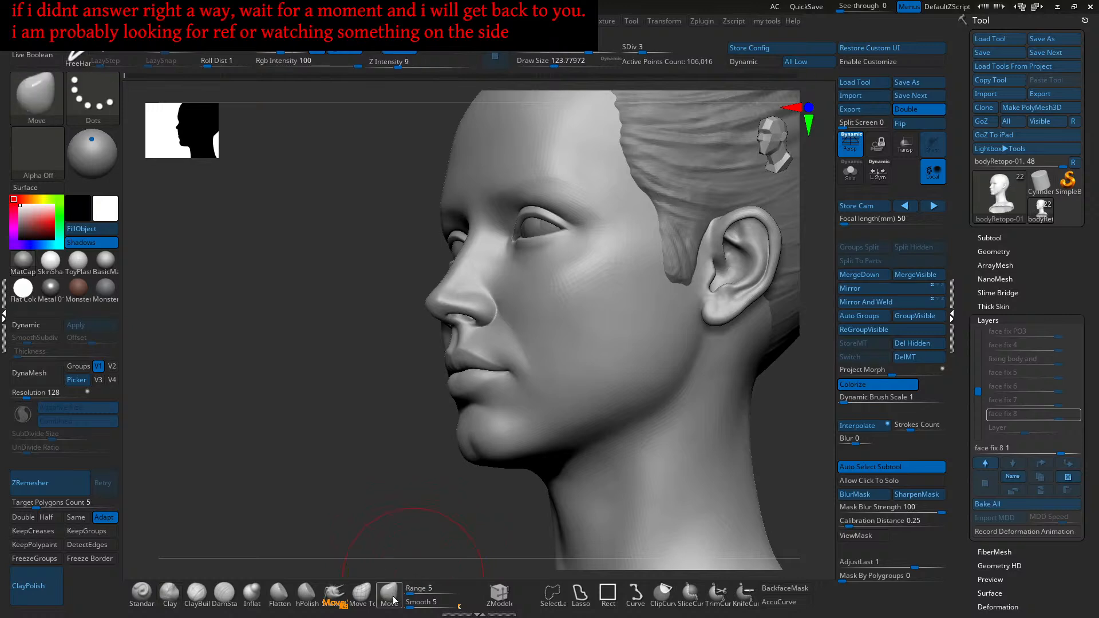
drag(400, 521, 664, 355)
drag(639, 411, 663, 405)
mouse_move(618, 421)
shift+right_down()
mouse_move(573, 395)
mouse_move(622, 438)
mouse_move(608, 430)
shift+right_up()
key(s)
mouse_move(608, 430)
mouse_down()
mouse_move(618, 431)
mouse_move(587, 458)
mouse_up()
key(s)
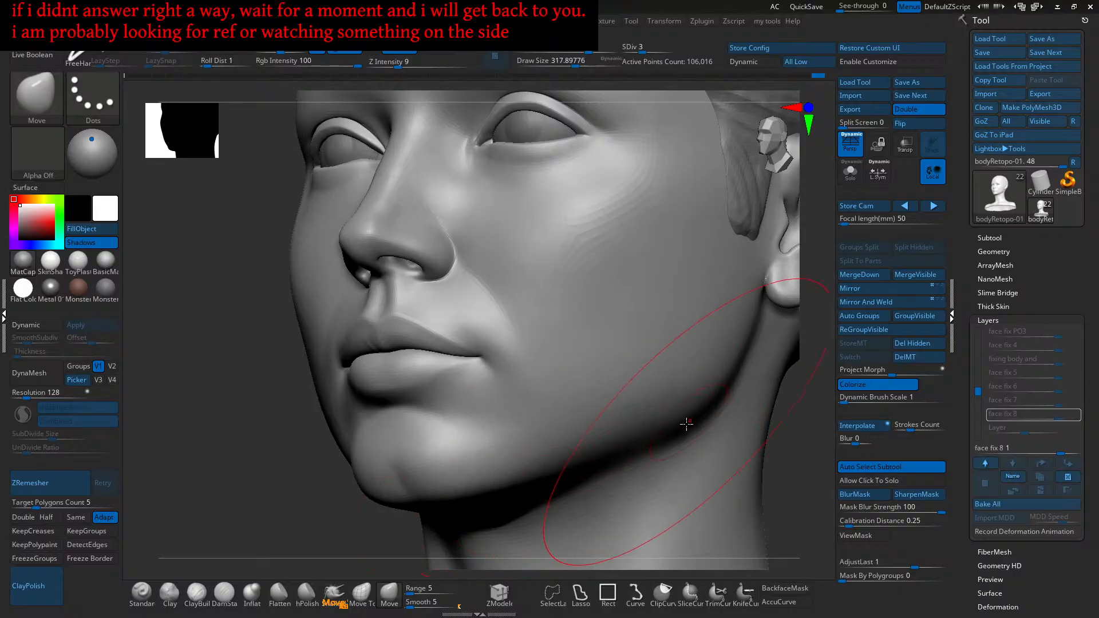
shift+right_drag(704, 414, 681, 416)
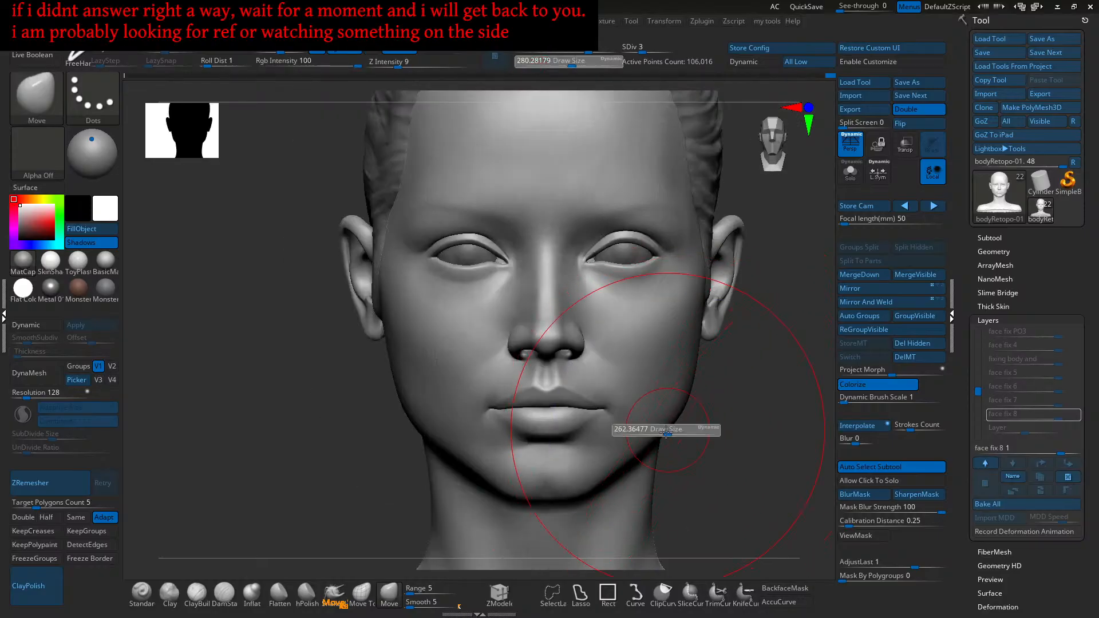
alt+right_drag(491, 453, 577, 466)
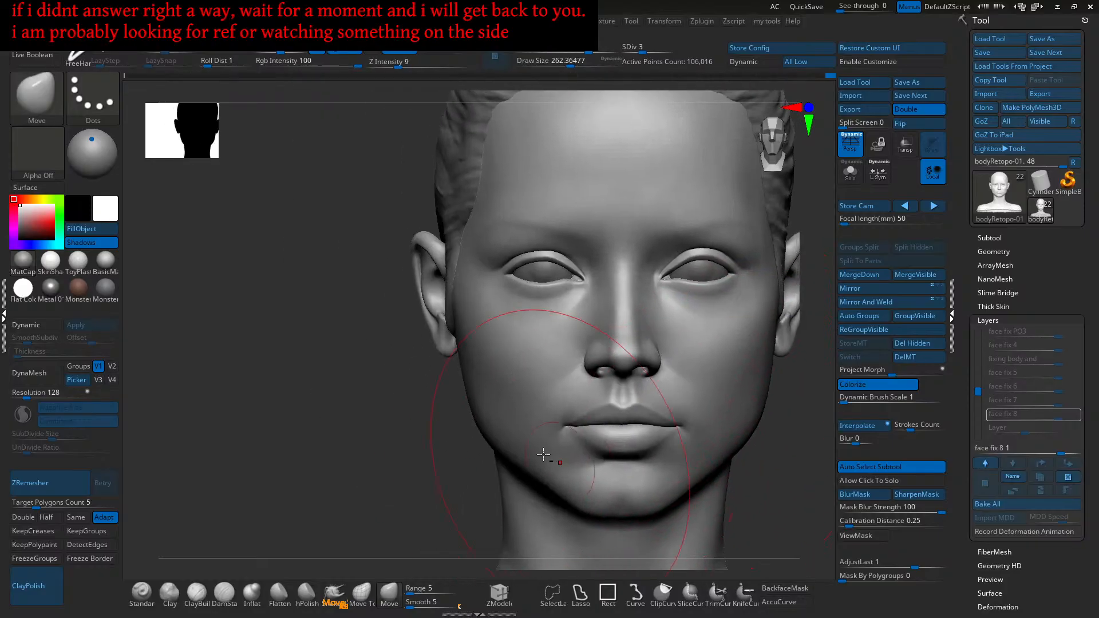
Step: Adjust the contour of the rear jaw and the side of the cheek around the earlobe with the Move brush
mouse_move(466, 385)
ctrl+right_down()
mouse_move(477, 422)
mouse_move(452, 382)
mouse_move(509, 403)
mouse_move(490, 418)
ctrl+right_up()
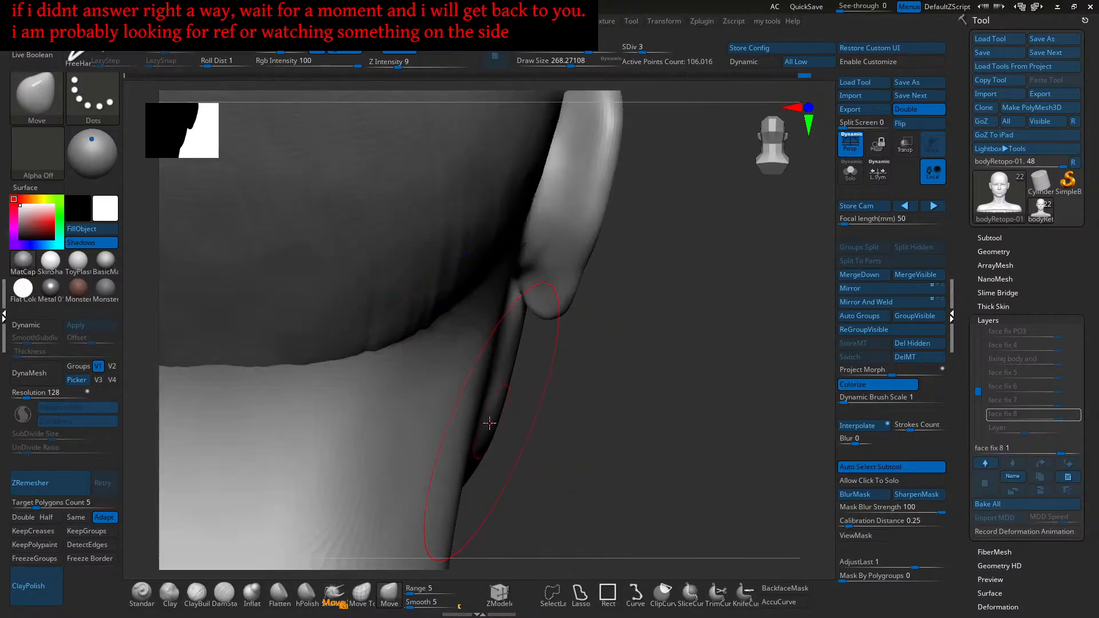
mouse_move(515, 357)
right_down()
mouse_move(527, 392)
mouse_move(483, 373)
mouse_move(547, 391)
mouse_move(511, 352)
right_up()
ctrl+right_drag(544, 417, 462, 412)
ctrl+right_drag(484, 386, 515, 435)
ctrl+right_drag(474, 404, 488, 399)
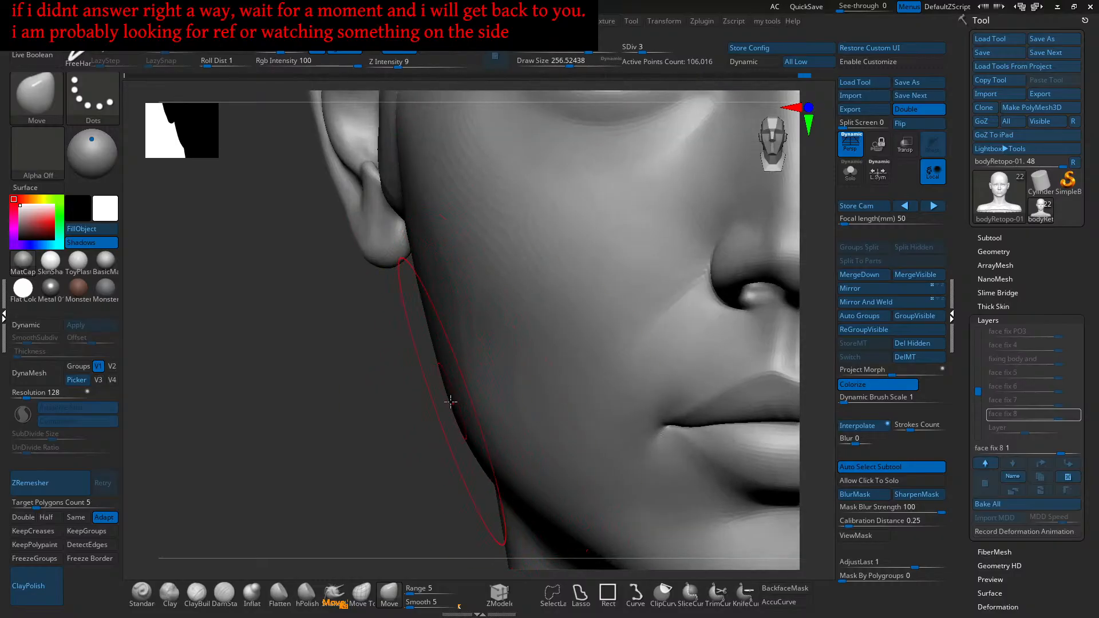
ctrl+right_drag(473, 385, 474, 355)
right_drag(442, 299, 455, 290)
mouse_move(455, 291)
ctrl+right_down()
mouse_move(465, 311)
mouse_move(442, 318)
mouse_move(470, 374)
ctrl+right_up()
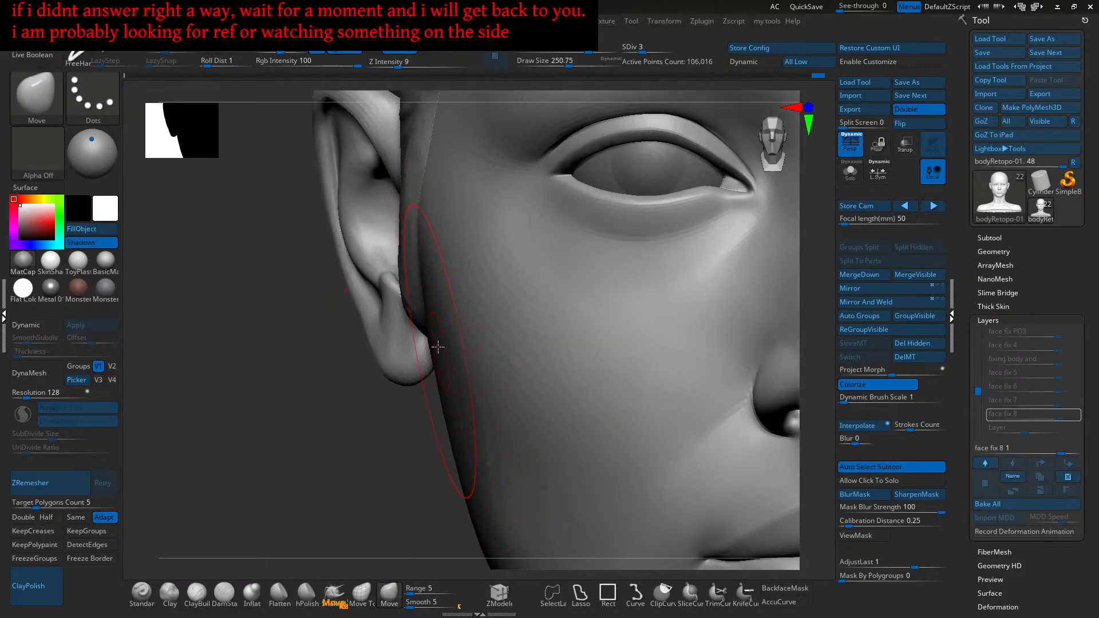
Step: Isolate the body subtool in Solo mode and refine the jaw silhouette from the jaw corner up to the ear
click(850, 182)
mouse_move(435, 331)
alt+right_down()
mouse_move(459, 341)
mouse_move(430, 352)
mouse_move(436, 371)
mouse_move(382, 379)
mouse_move(462, 350)
mouse_move(435, 404)
alt+right_up()
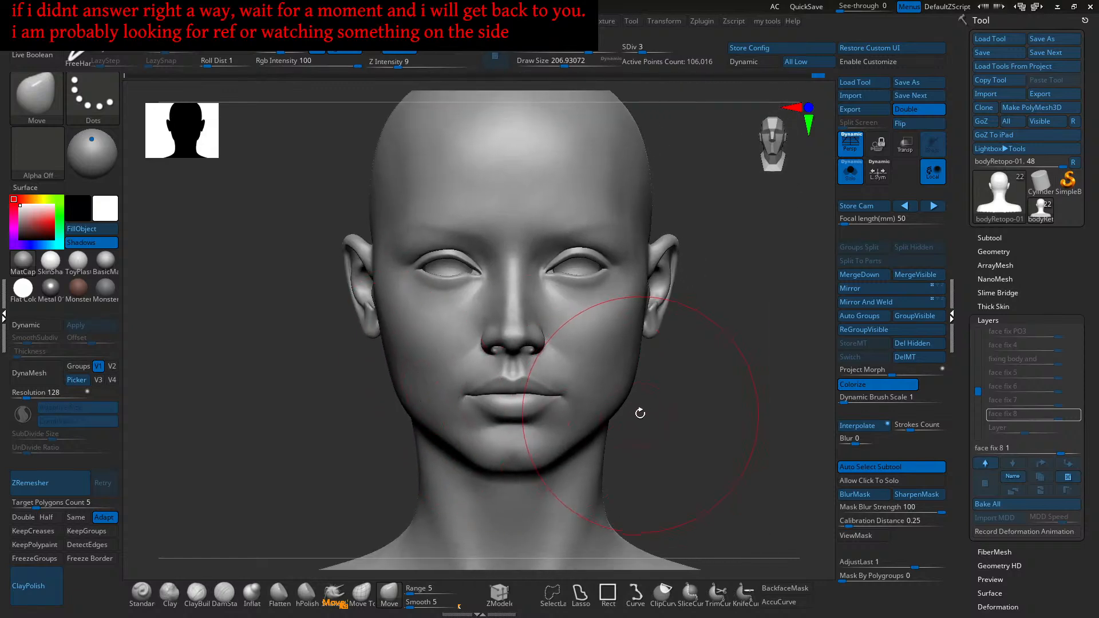
alt+right_drag(633, 389, 633, 409)
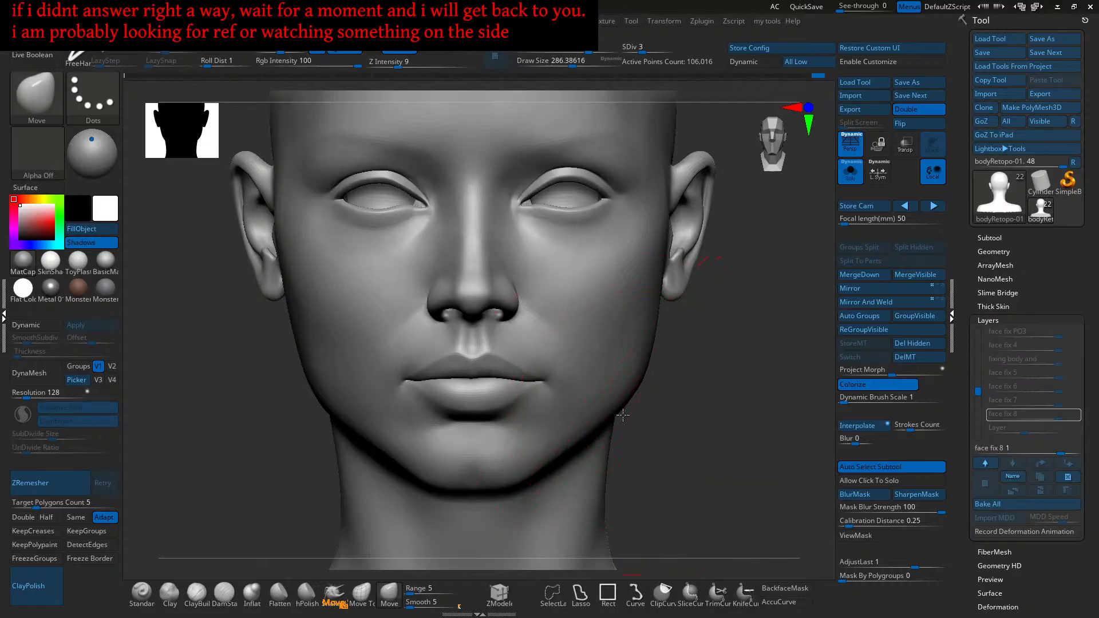
right_drag(620, 414, 637, 413)
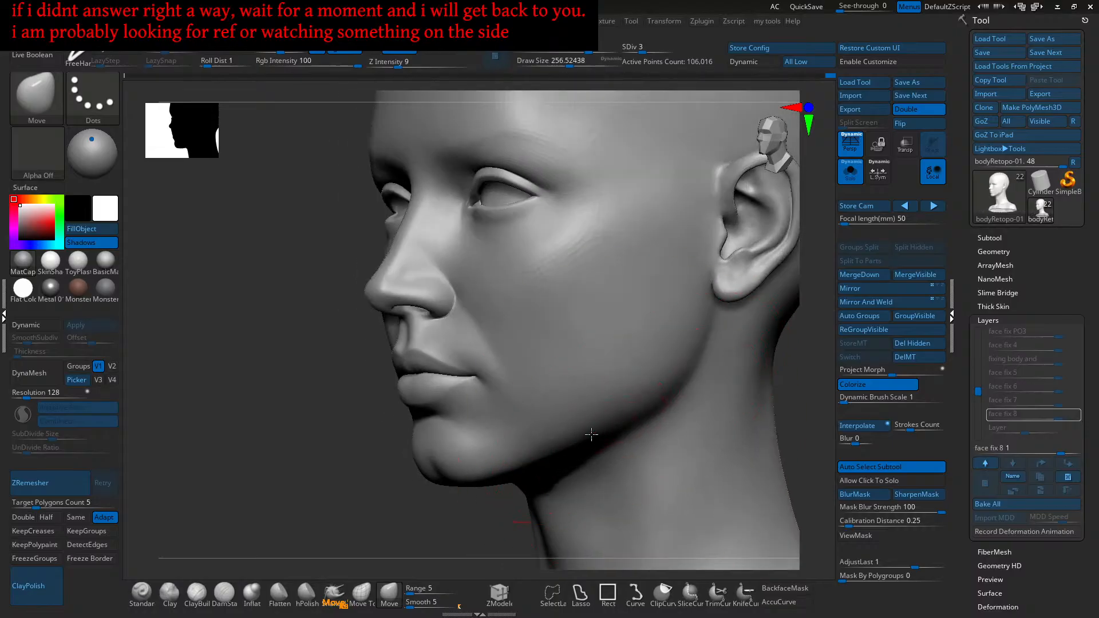
mouse_move(633, 422)
shift+right_down()
mouse_move(664, 404)
mouse_move(643, 398)
mouse_move(655, 388)
shift+right_up()
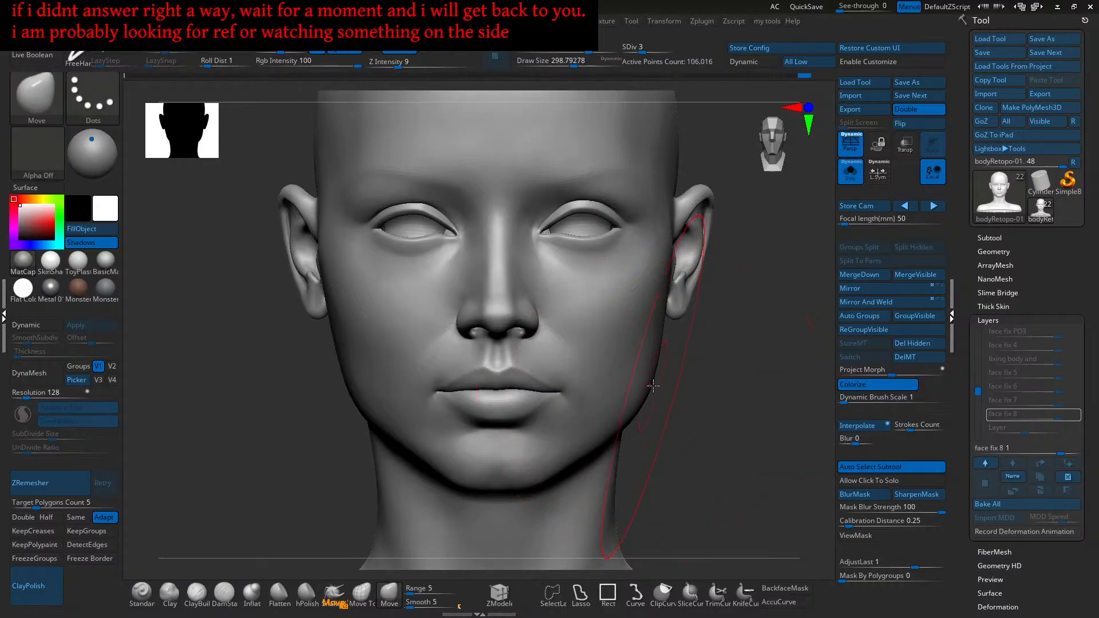
ctrl+right_drag(652, 387, 657, 382)
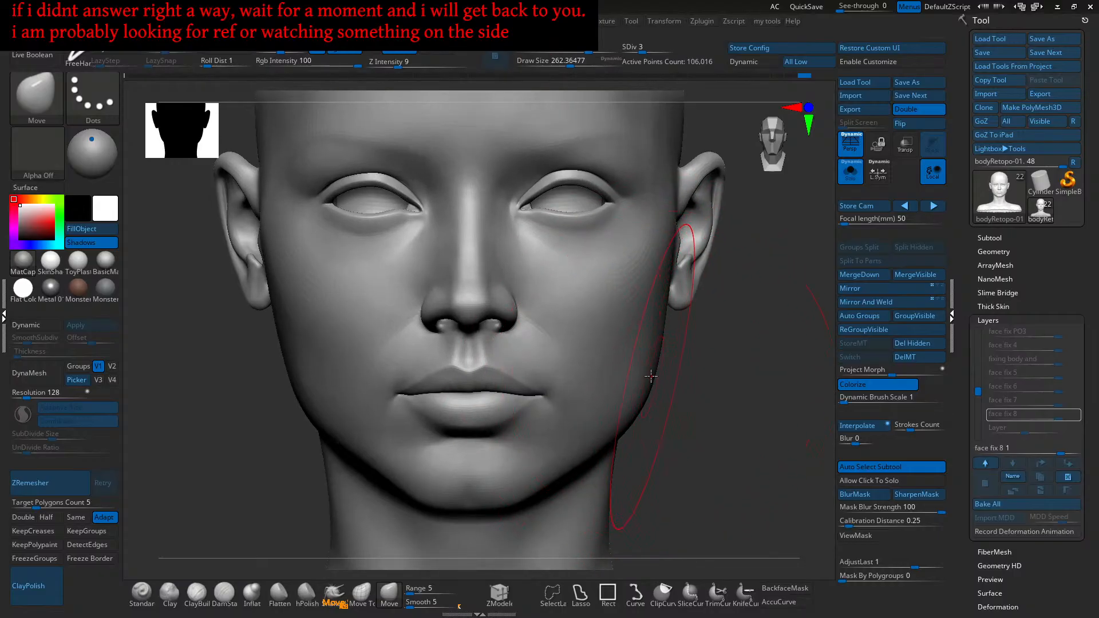
mouse_move(657, 377)
right_down()
mouse_move(638, 409)
mouse_move(668, 385)
mouse_move(676, 317)
mouse_move(630, 341)
right_up()
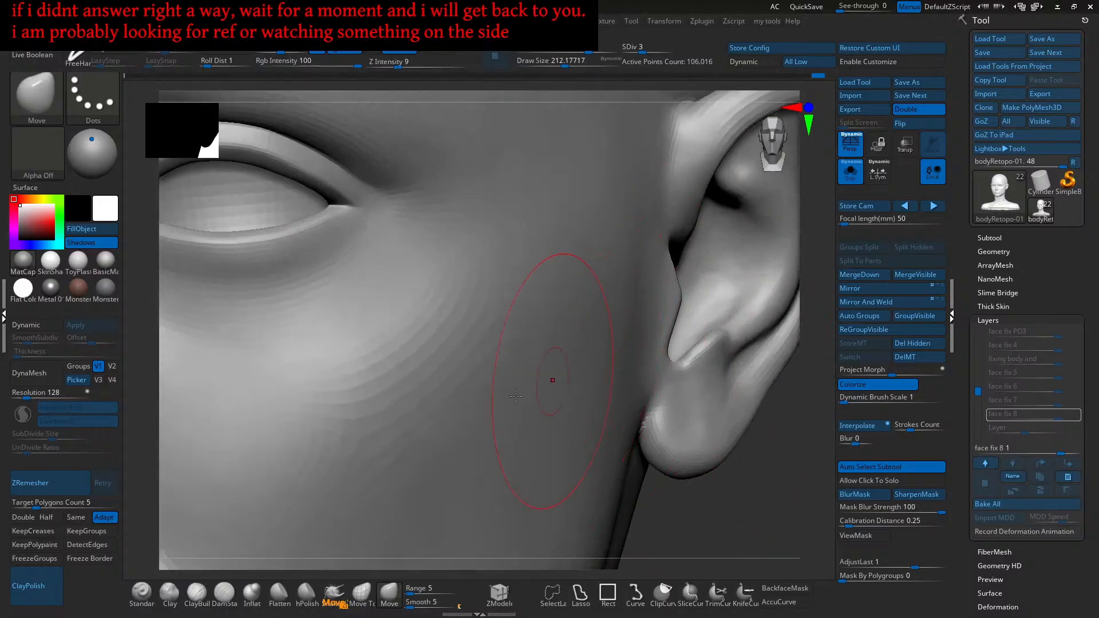
Step: Refine the cheek surface in front of the ear and earlobe with the Clay brush at intensity 2
click(169, 593)
mouse_move(559, 397)
ctrl+right_down()
mouse_move(561, 370)
mouse_move(541, 366)
ctrl+right_up()
mouse_move(596, 321)
mouse_down()
mouse_move(560, 350)
mouse_move(601, 241)
mouse_up()
right_drag(567, 320, 591, 330)
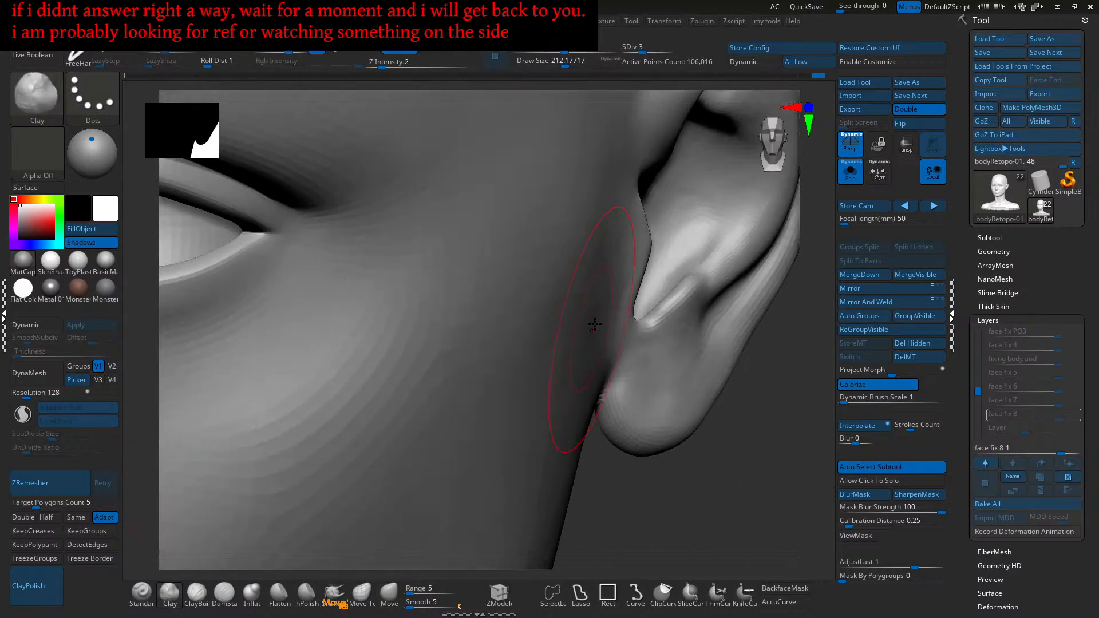
mouse_move(569, 373)
right_down()
mouse_move(581, 326)
mouse_move(569, 294)
mouse_move(549, 321)
mouse_move(573, 315)
mouse_move(564, 282)
mouse_move(636, 310)
right_up()
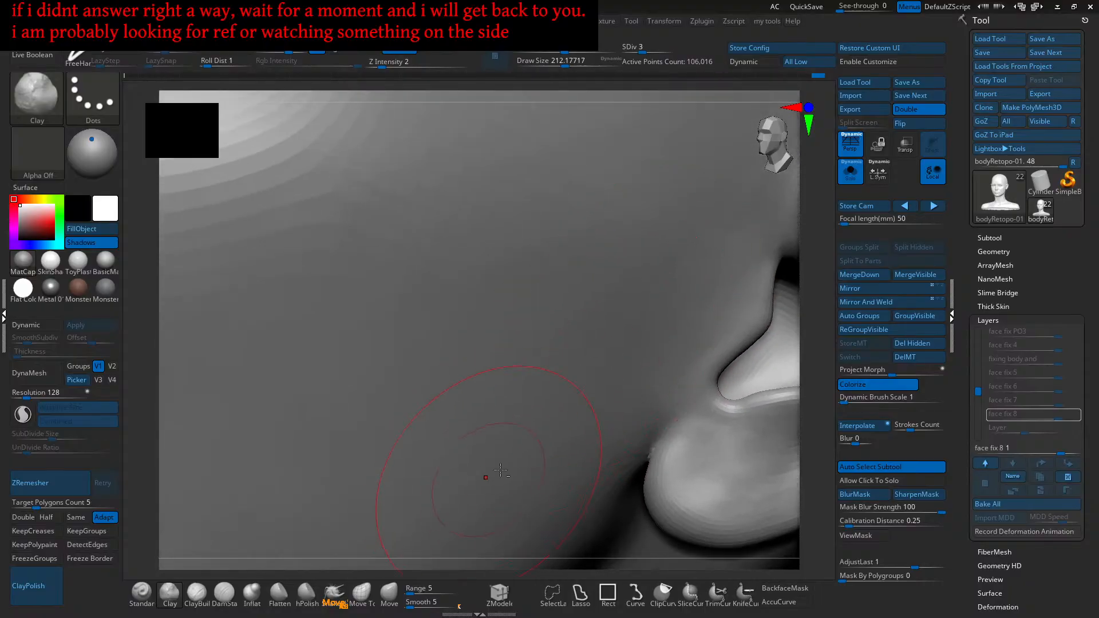
mouse_move(523, 457)
right_down()
mouse_move(564, 368)
mouse_move(634, 357)
right_up()
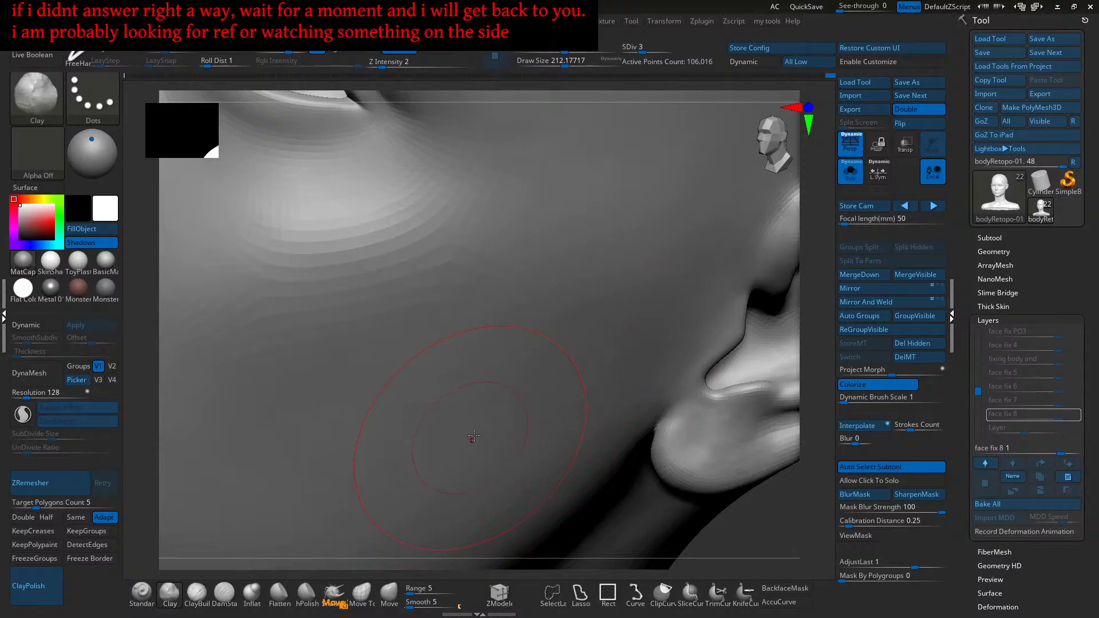
Step: Refine the transition under the jaw towards the neck with the Clay brush at a draw size of about 124
key(f)
shift+right_drag(468, 439, 452, 424)
mouse_move(452, 367)
ctrl+right_down()
mouse_move(452, 412)
mouse_move(491, 380)
mouse_move(513, 408)
mouse_move(481, 388)
mouse_move(441, 400)
mouse_move(478, 361)
mouse_move(428, 433)
mouse_move(500, 376)
mouse_move(499, 357)
mouse_move(552, 397)
ctrl+right_up()
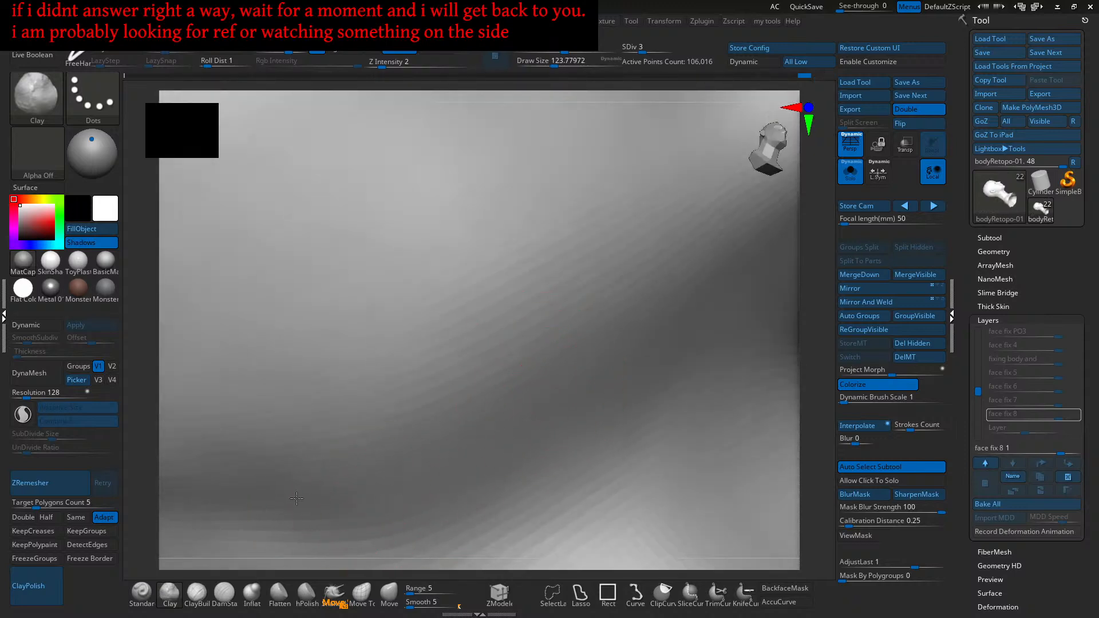
right_drag(338, 528, 364, 475)
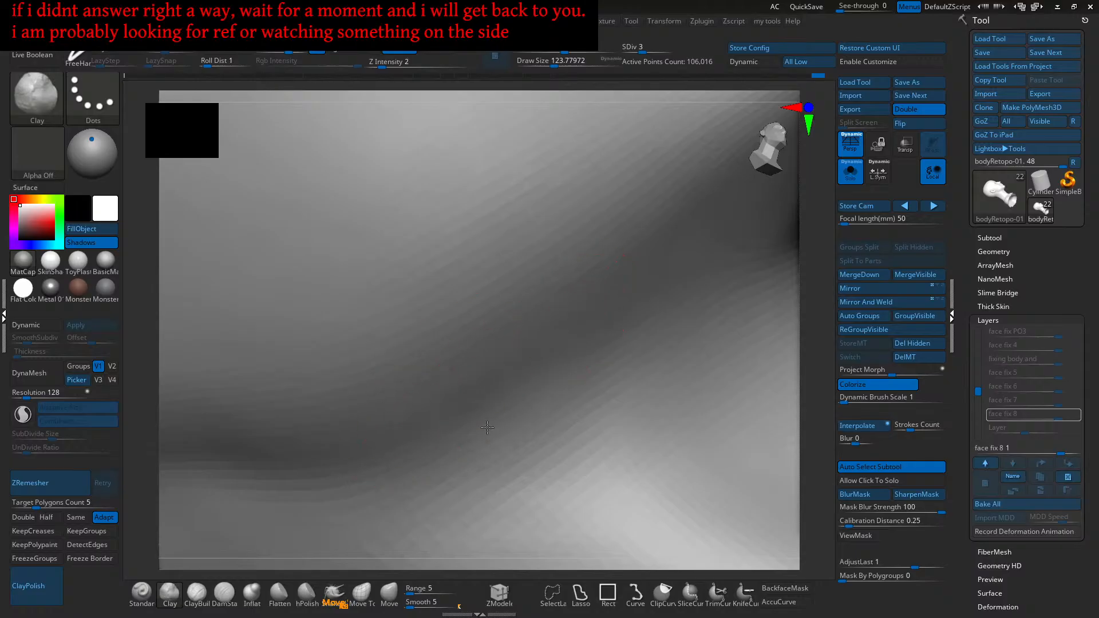
shift+right_drag(579, 392, 502, 425)
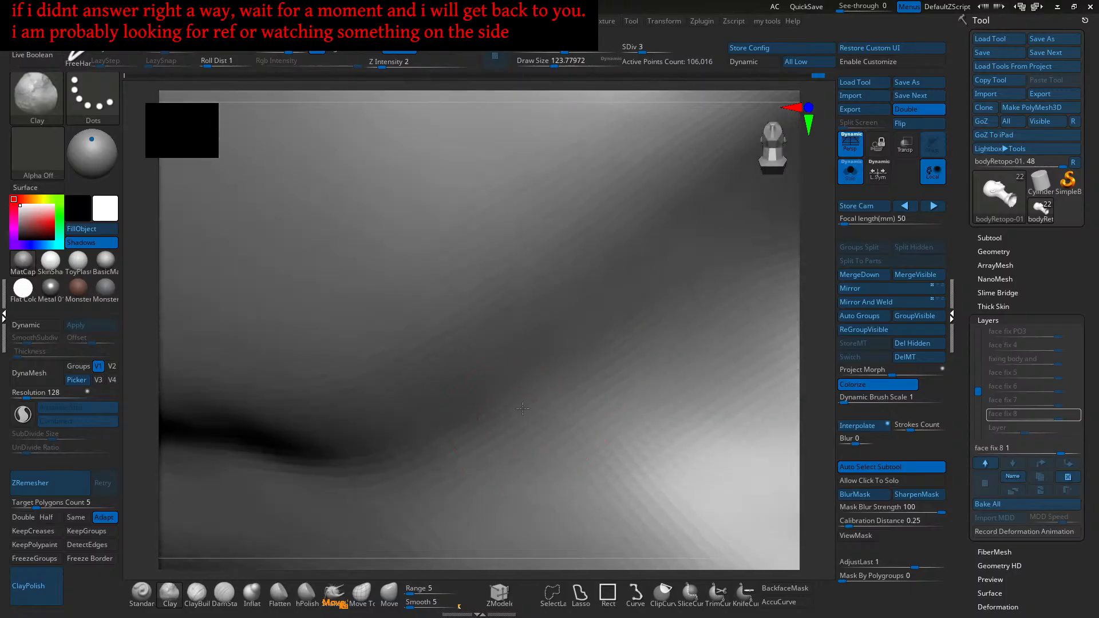
alt+right_drag(579, 347, 494, 427)
alt+drag(362, 477, 456, 396)
alt+drag(471, 402, 410, 447)
mouse_move(628, 257)
ctrl+right_down()
mouse_move(549, 494)
mouse_move(483, 429)
ctrl+right_up()
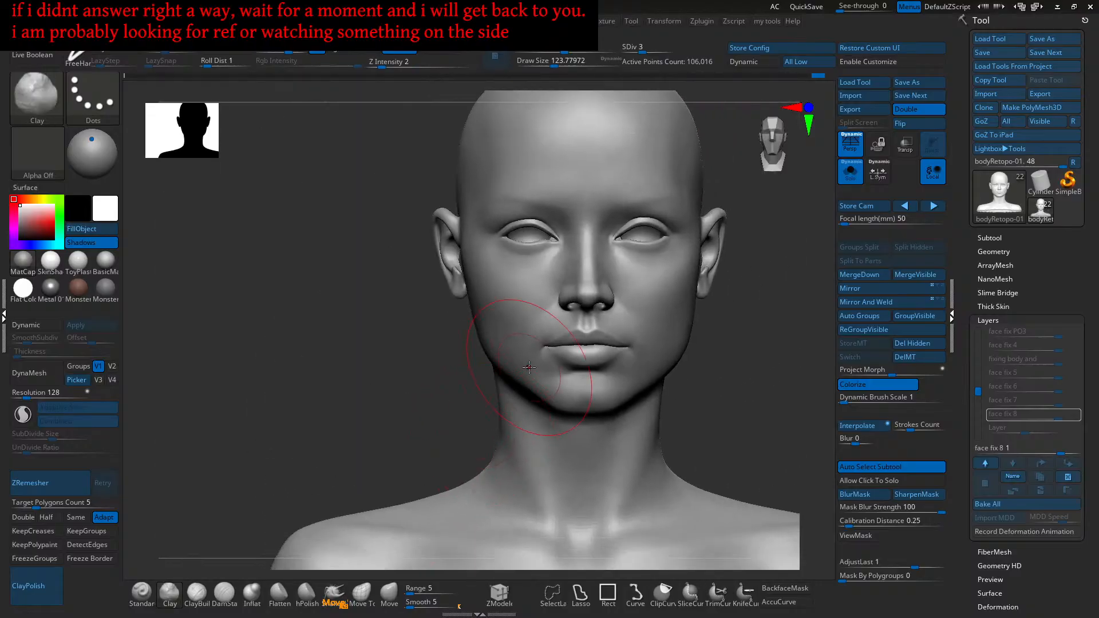
Step: Raise the body mesh to subdivision level 4 and export it over headRef4.obj in the fromZ folder
right_drag(788, 418, 706, 380)
key(d)
click(881, 107)
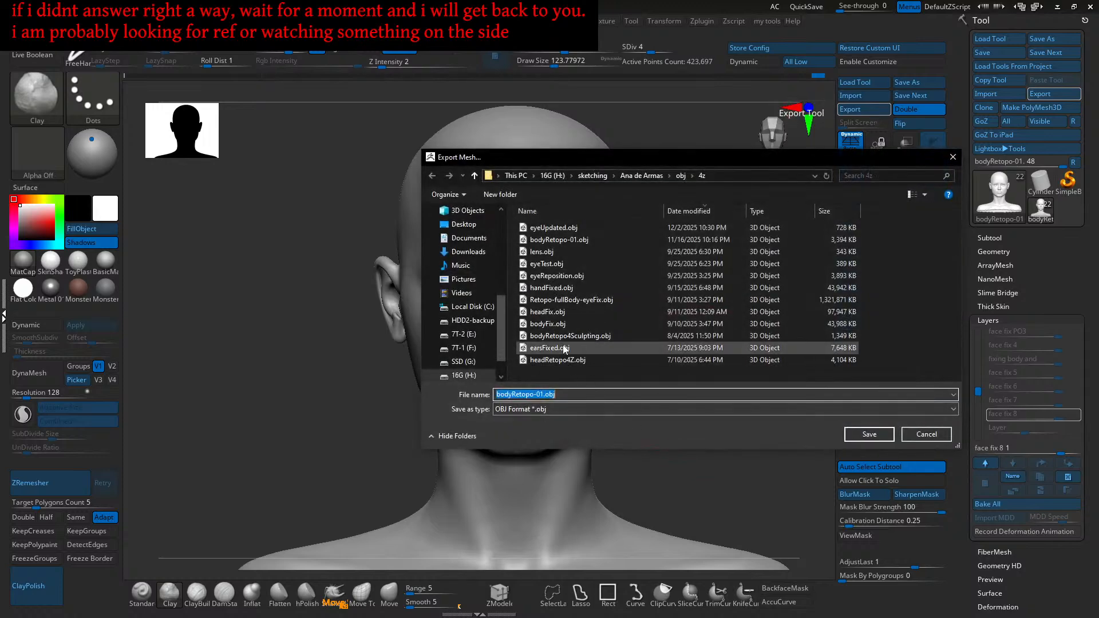
double_click(558, 239)
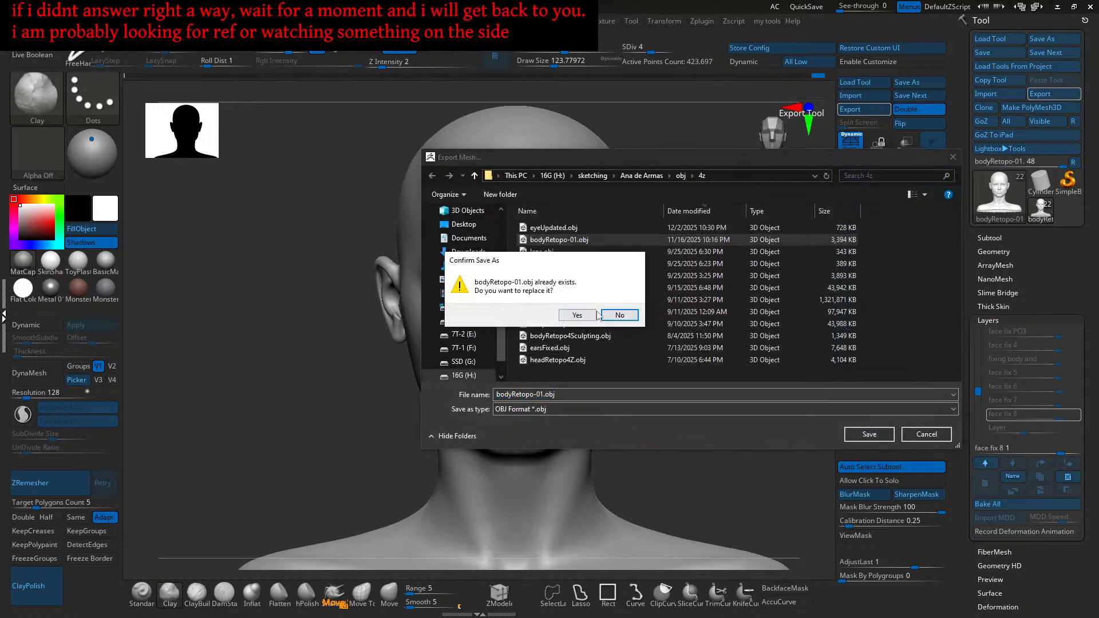
click(621, 315)
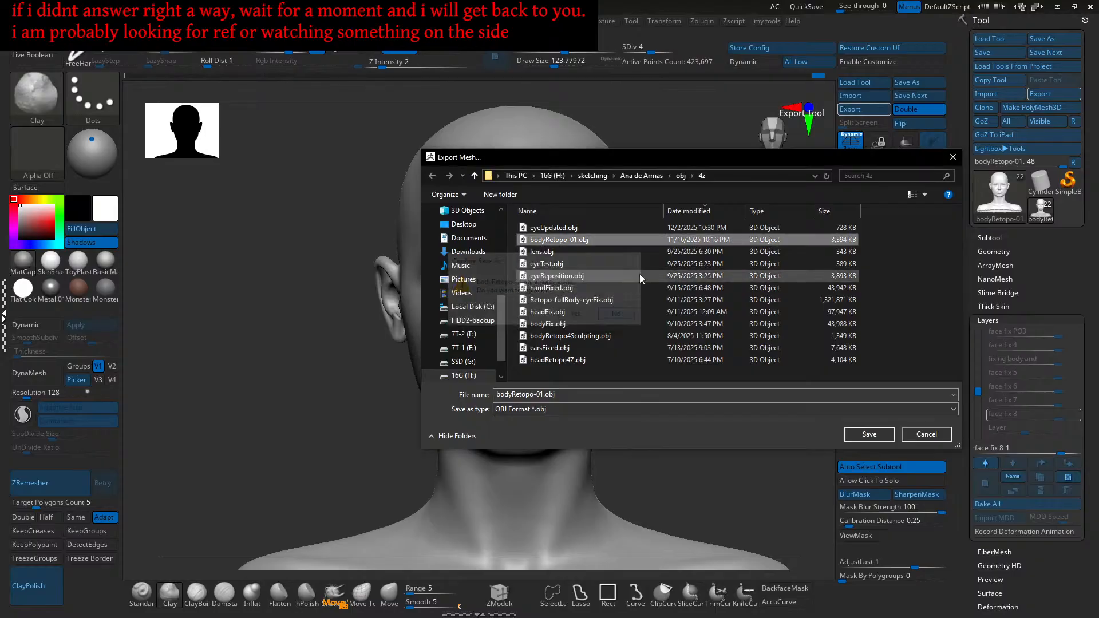
click(680, 176)
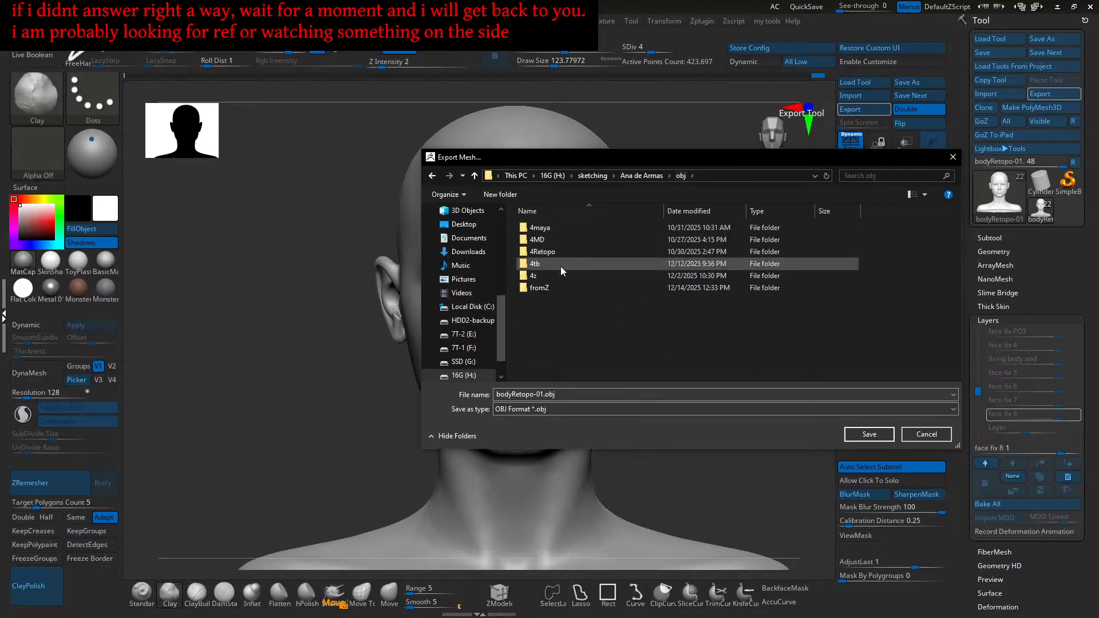
double_click(558, 286)
double_click(564, 241)
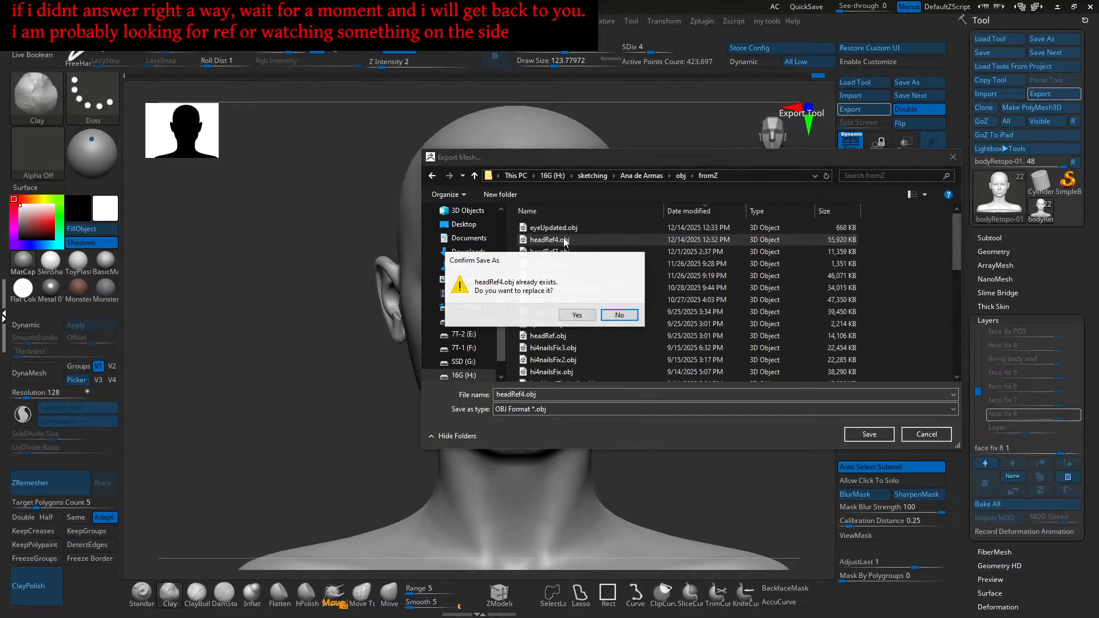
click(577, 315)
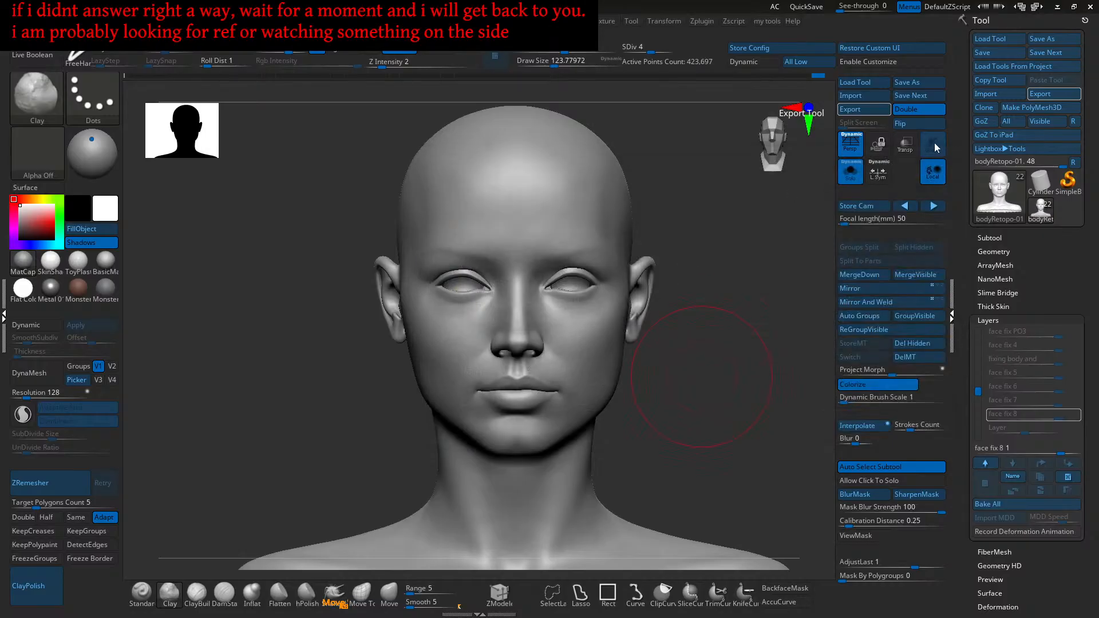
Step: Switch to Maya, delete the old head mesh and import headRef4.obj from the fromZ folder
key(alt+Tab)
click(583, 197)
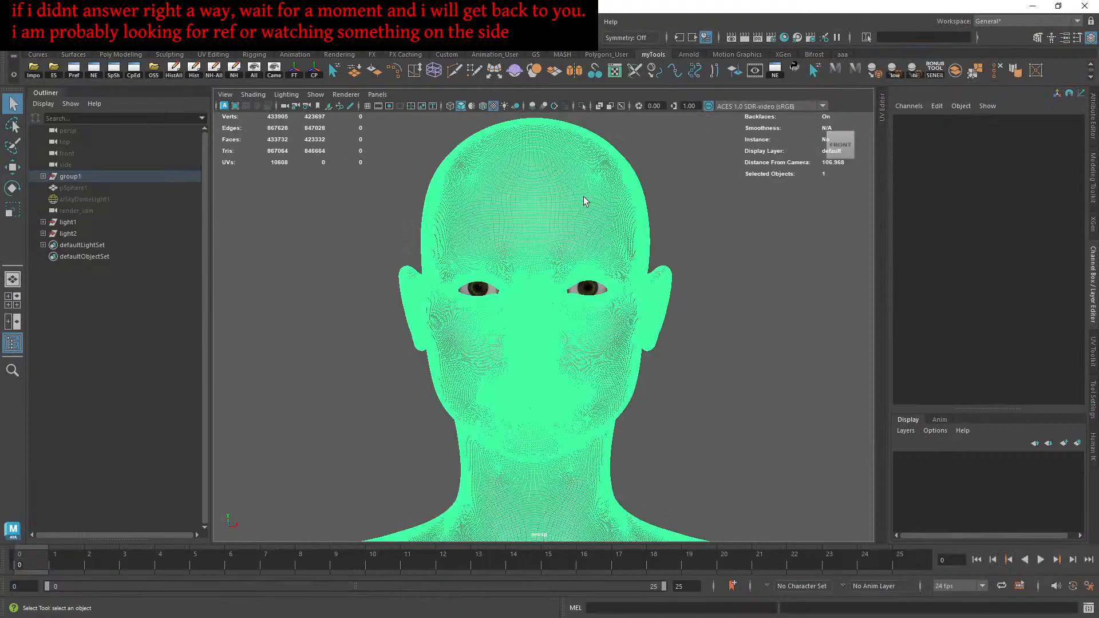
key(Delete)
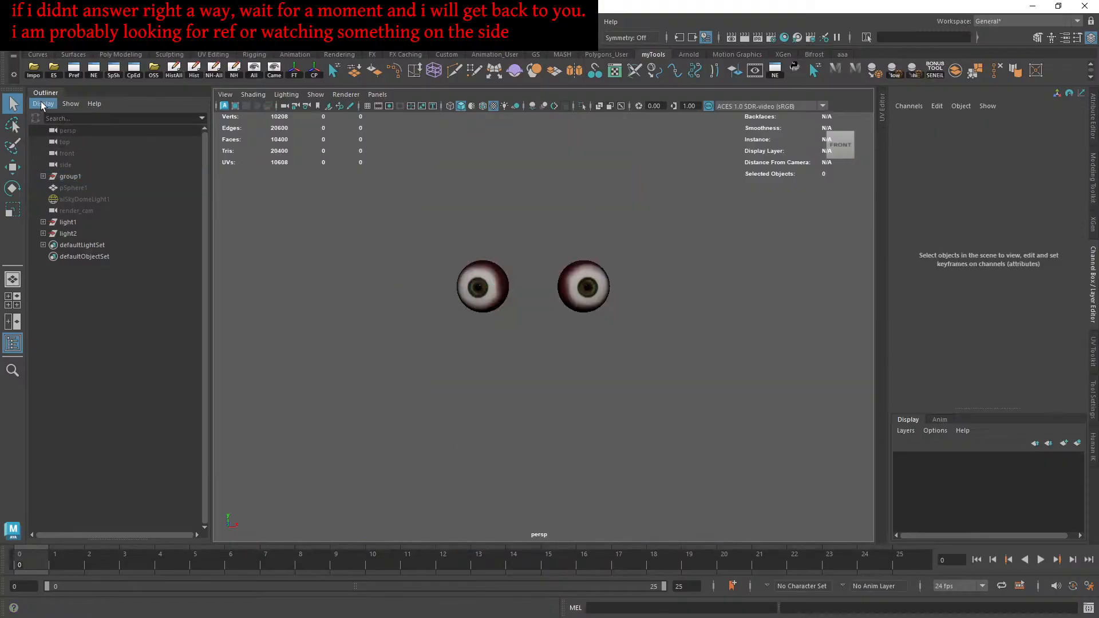
click(33, 70)
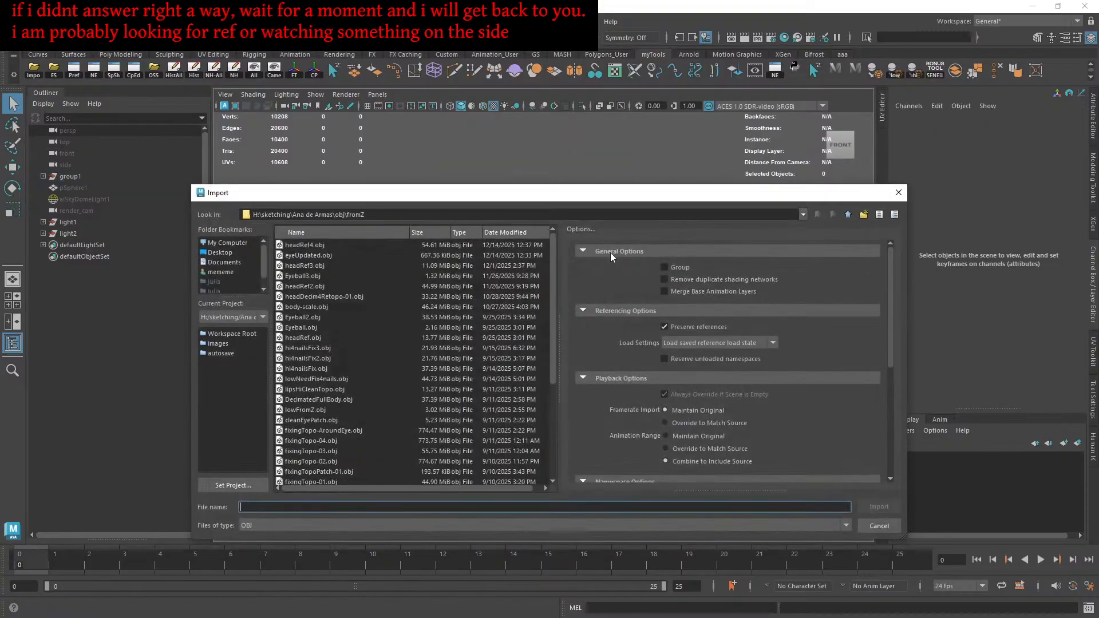
double_click(315, 248)
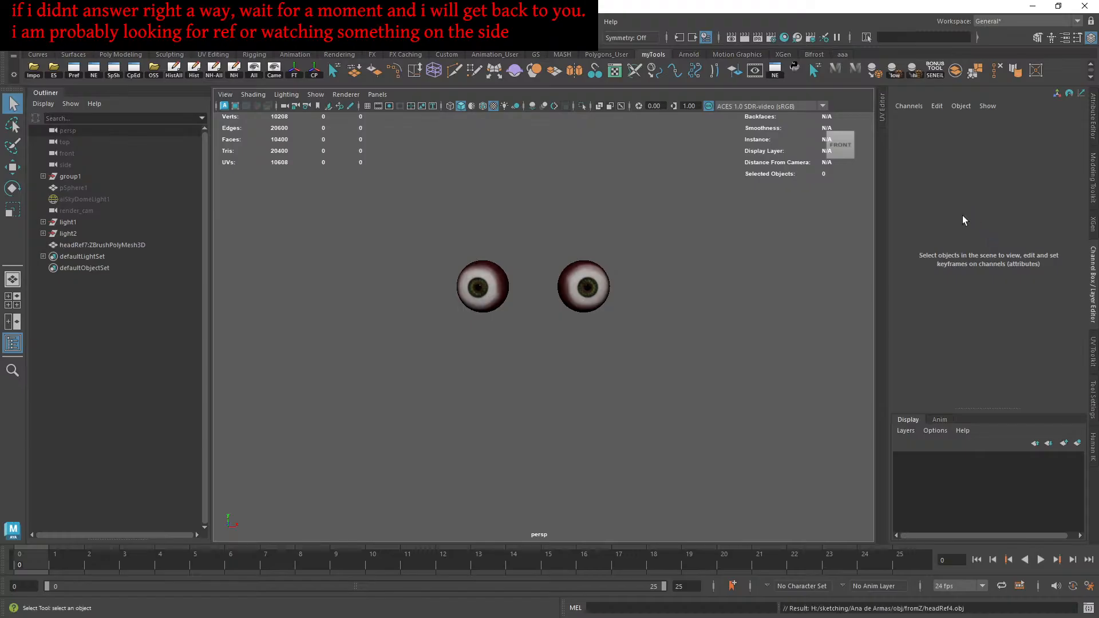
key(alt+Tab)
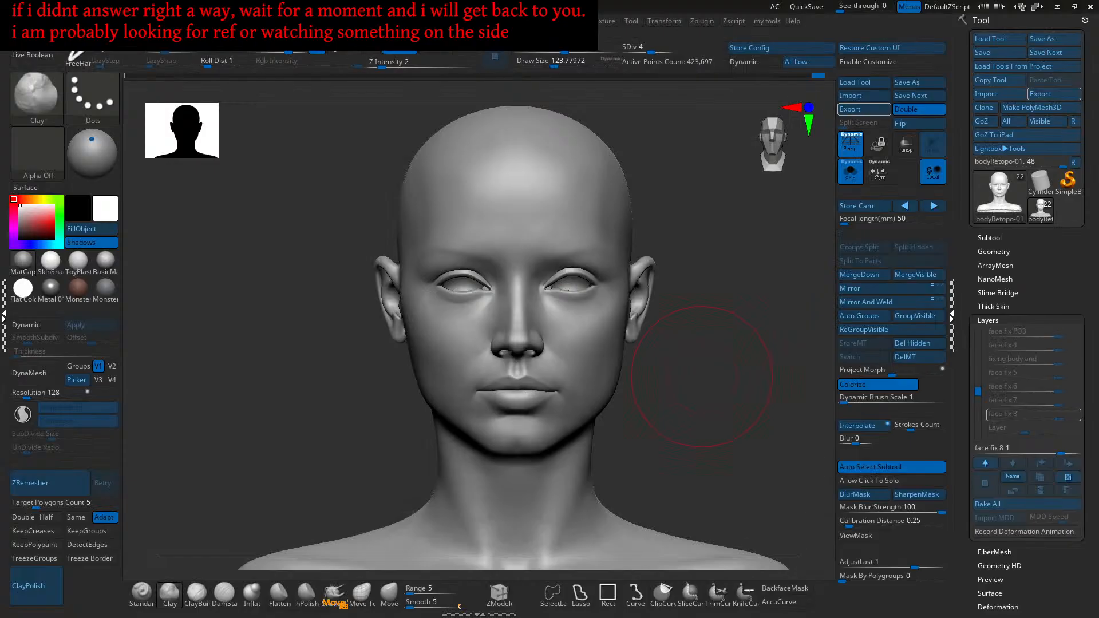
key(alt+Tab)
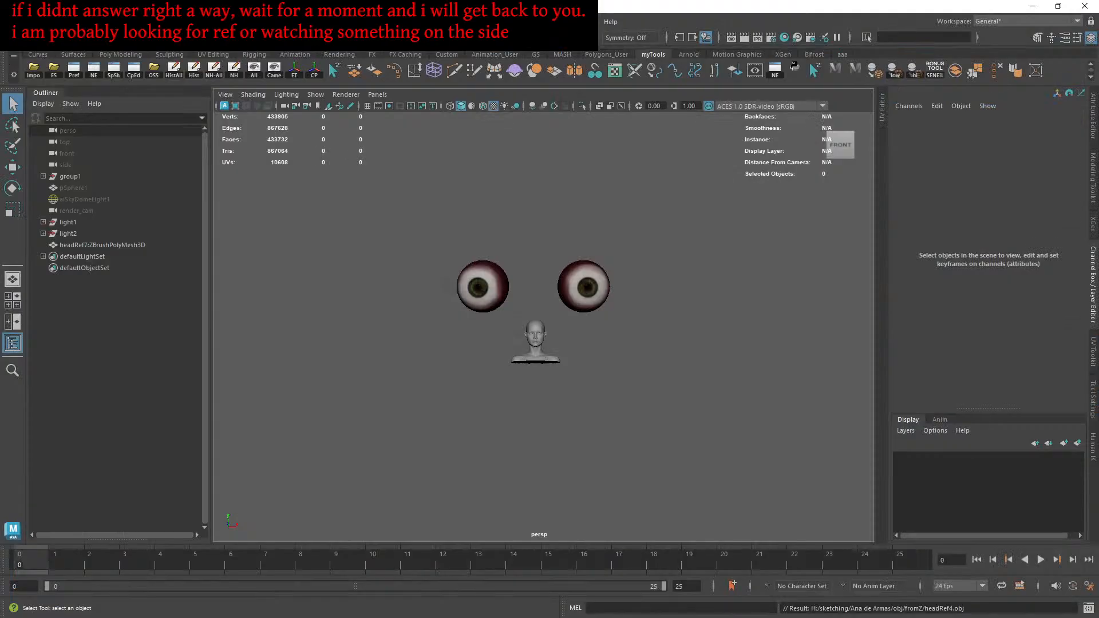
Step: Lock the imported head's translate, rotate and scale channels, and parent the mesh under group1
click(559, 357)
drag(1022, 129, 1031, 210)
right_click(1028, 200)
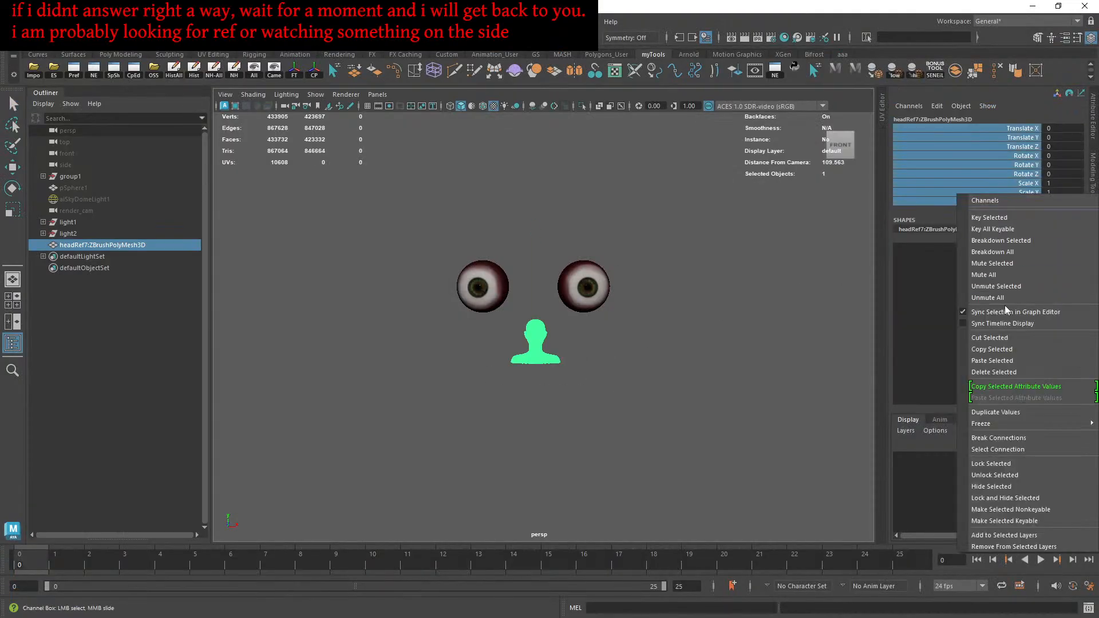
click(995, 465)
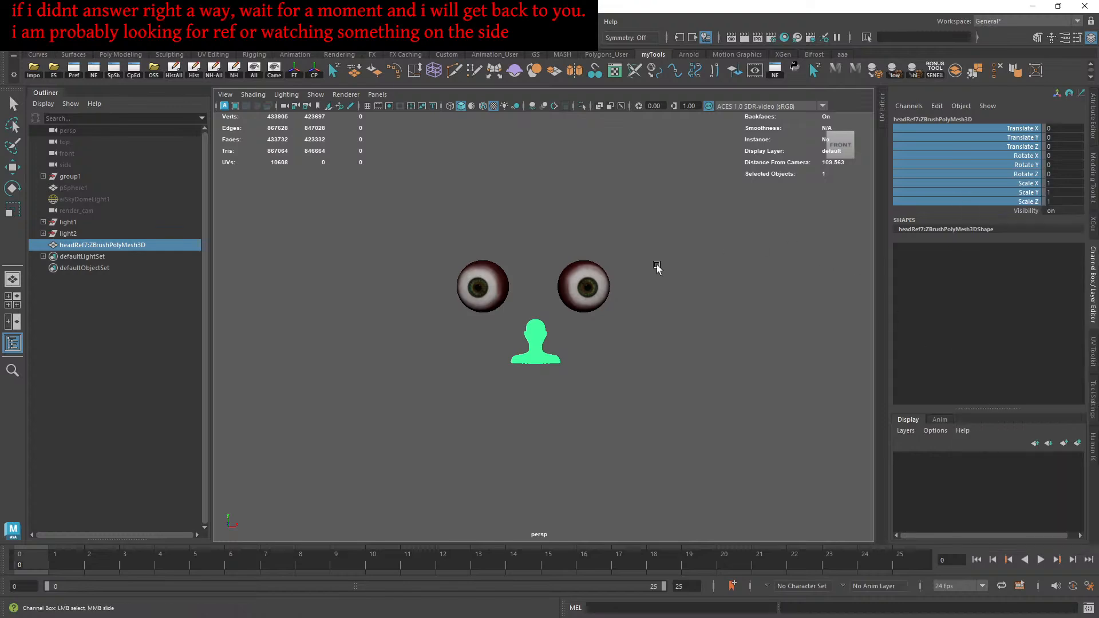
drag(96, 252, 71, 177)
key(q)
click(726, 360)
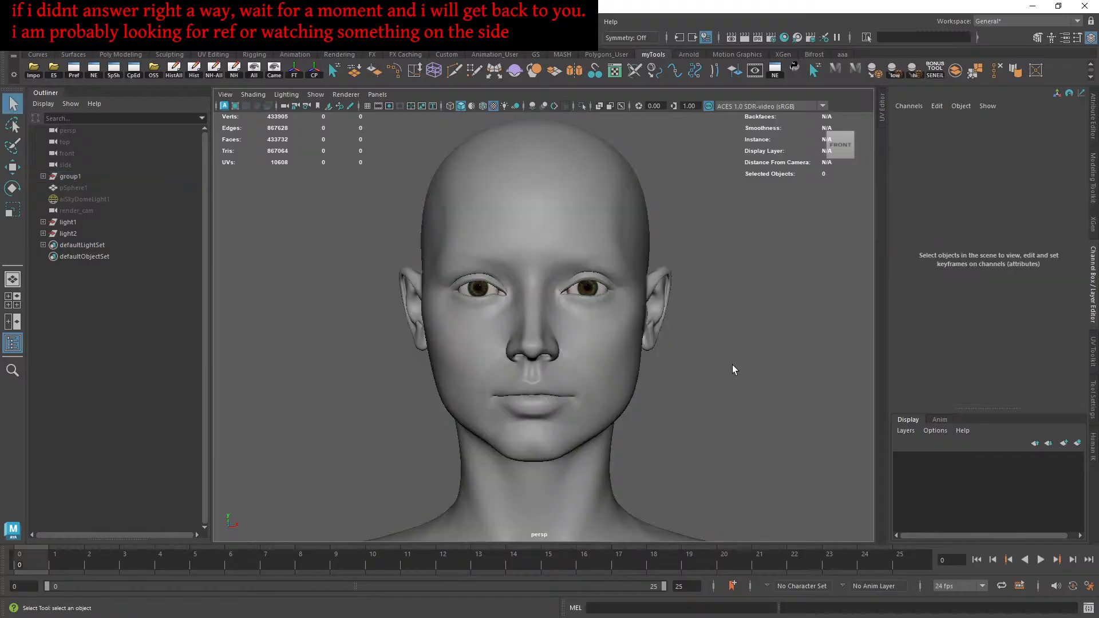
Step: Frame the head from the front and save a screenshot of the Maya viewport area
alt+drag(752, 397, 758, 403)
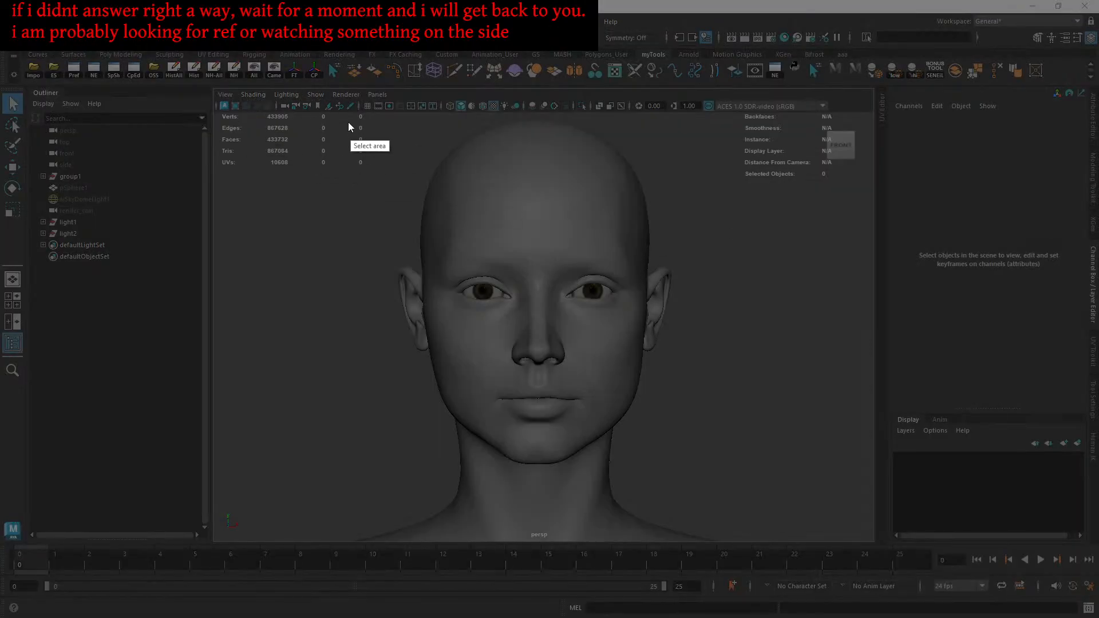
drag(77, 31, 964, 581)
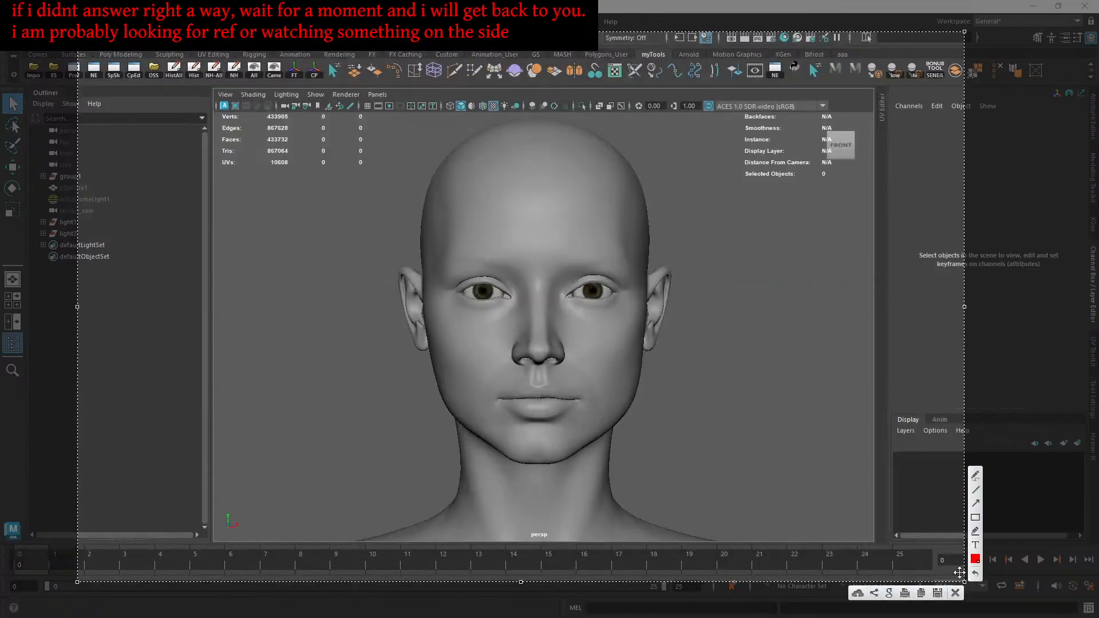
click(937, 593)
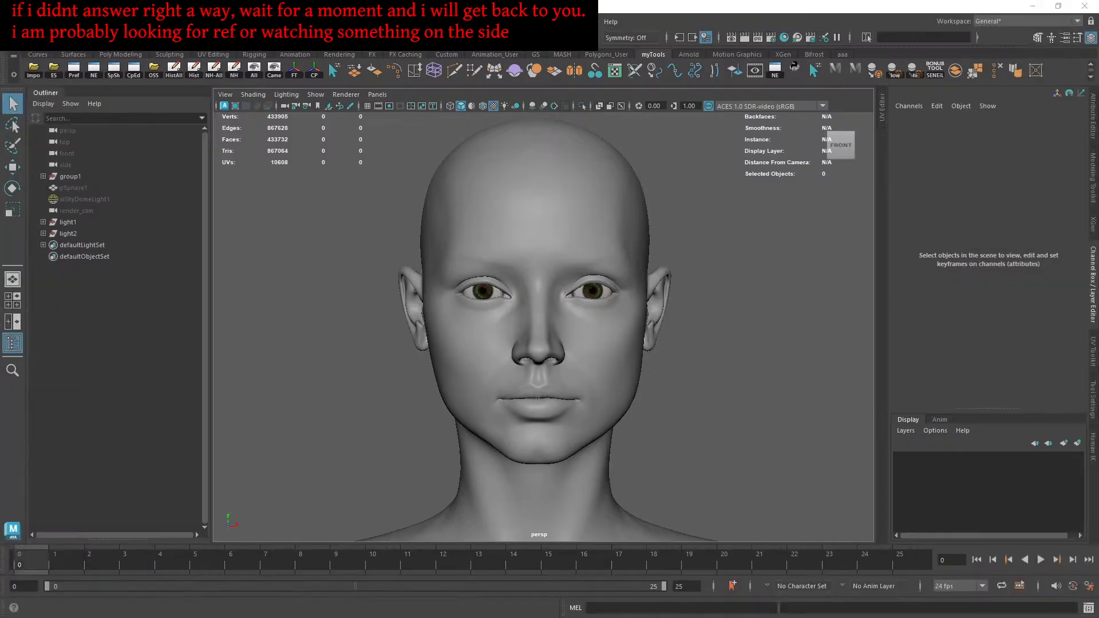
Step: Switch to Photoshop and open Screenshot_28.png from the Desktop, framing the face closely
key(alt+Tab)
right_click(252, 43)
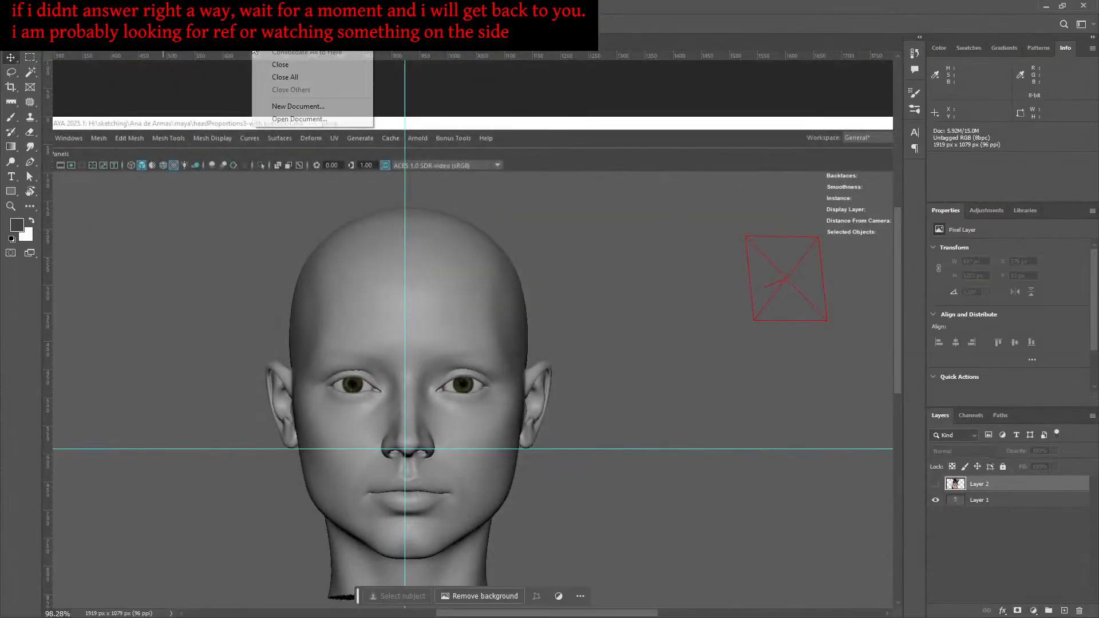
click(300, 118)
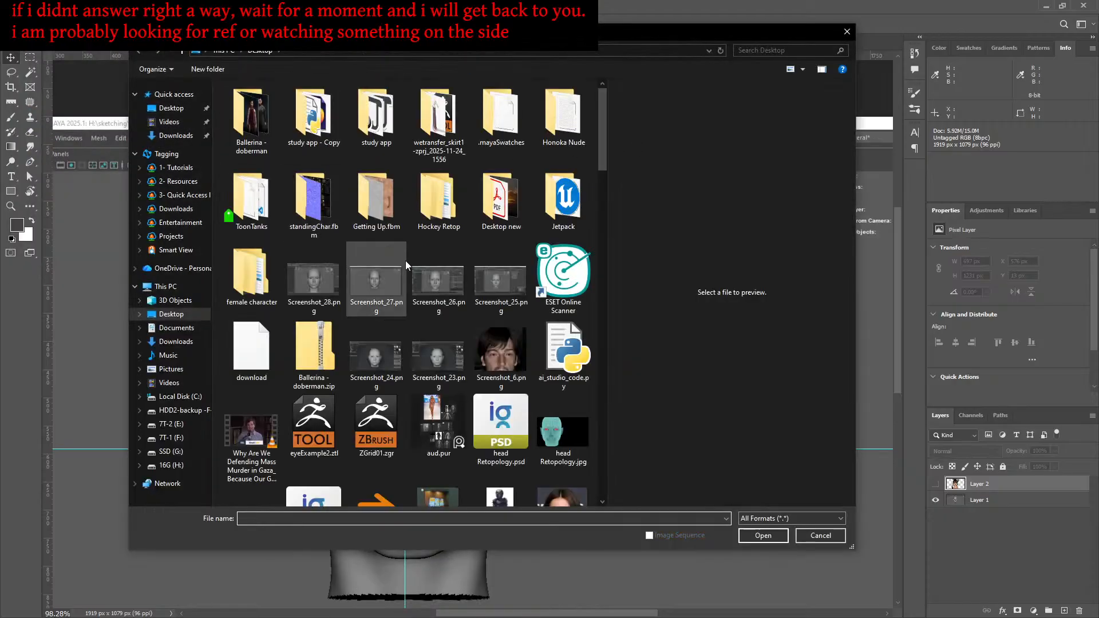
double_click(319, 276)
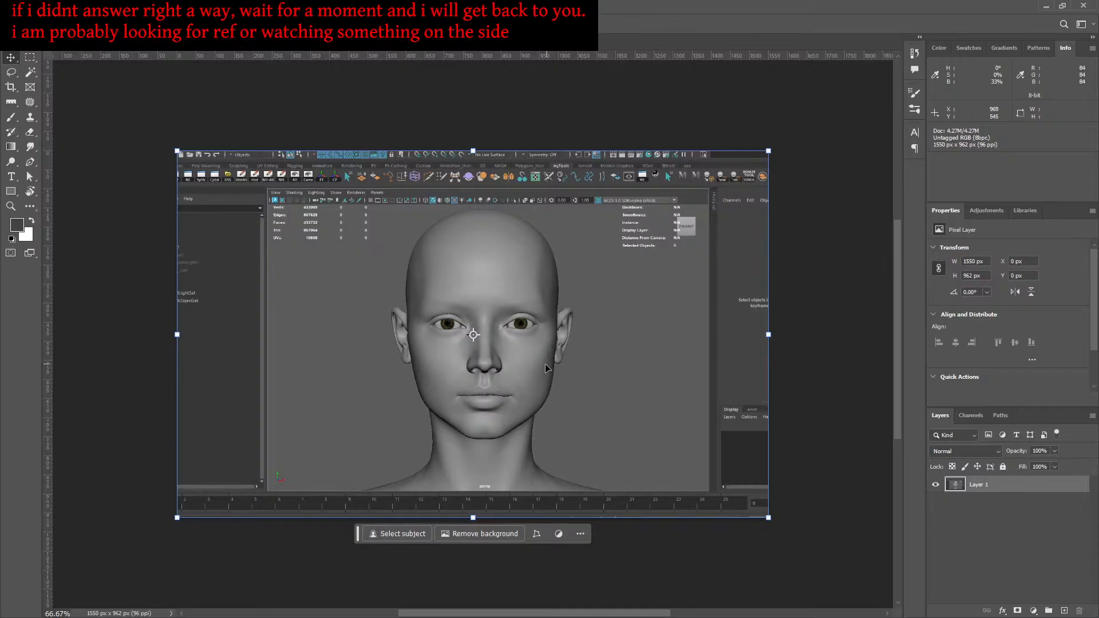
ctrl+drag(456, 354, 511, 368)
drag(606, 397, 538, 380)
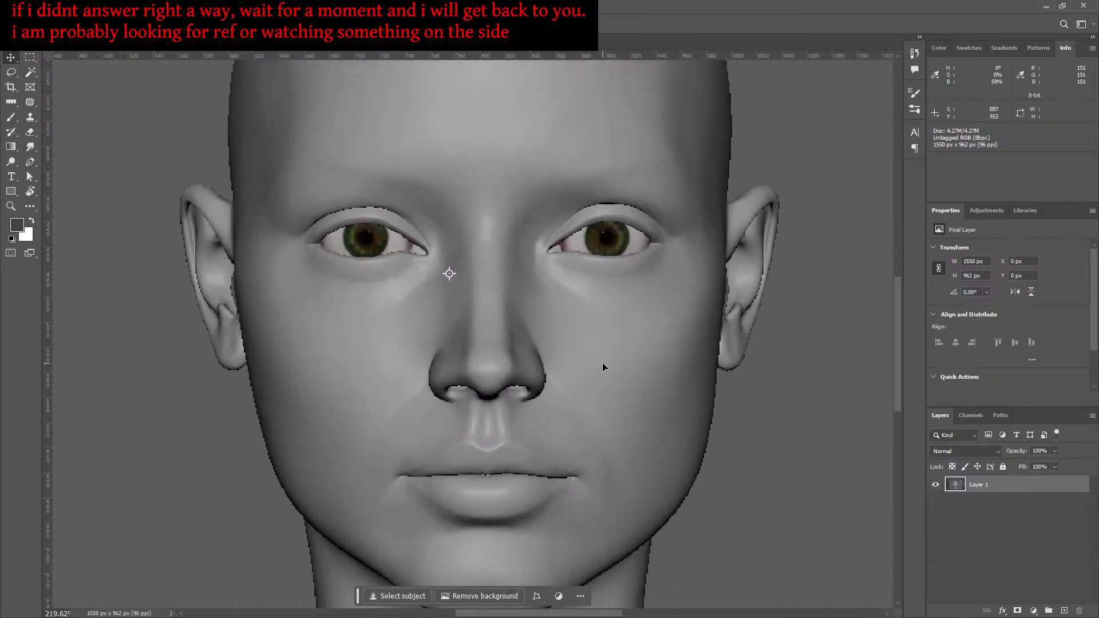
Step: Add a new layer above the screenshot and set the Brush foreground colour to dark red #960000
key(b)
click(1064, 611)
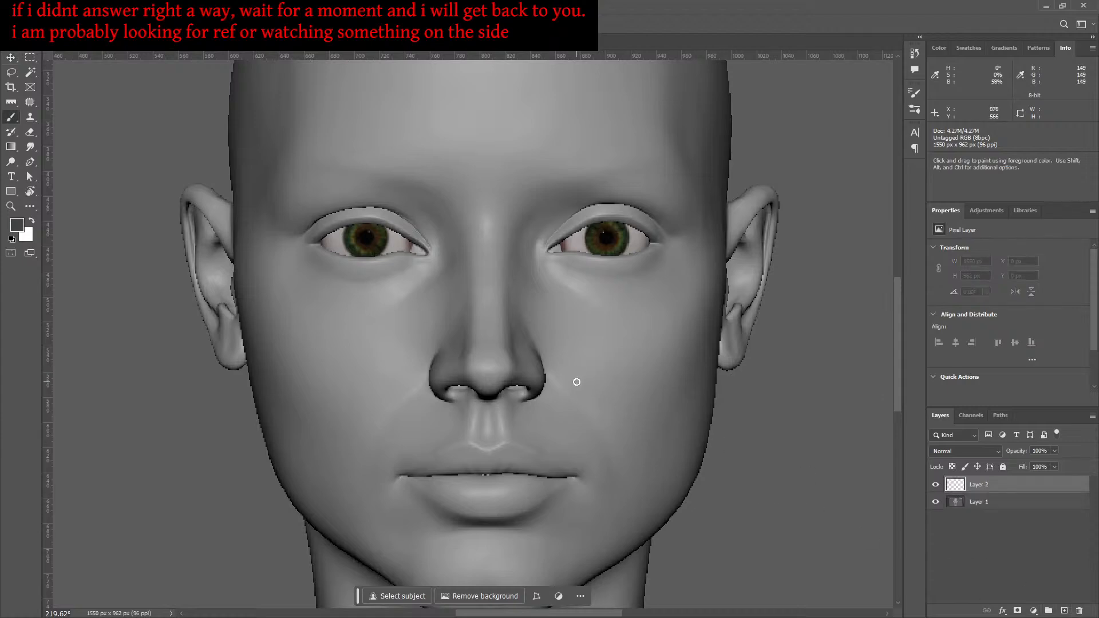
drag(601, 369, 542, 404)
key(ctrl+z)
click(17, 225)
click(690, 256)
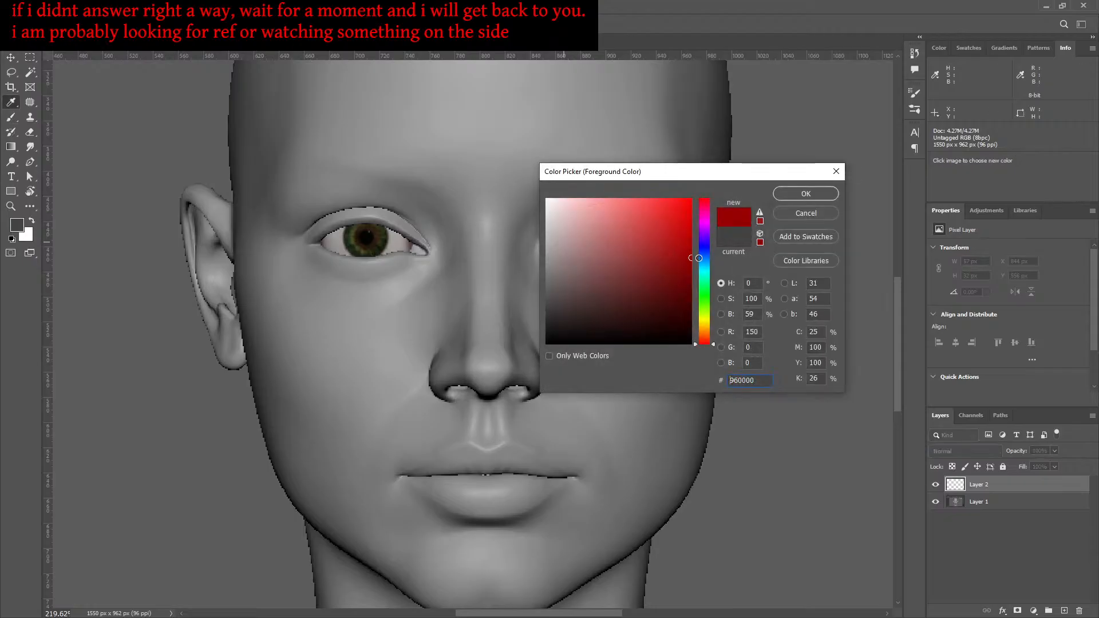
click(800, 196)
key(b)
Step: Paint a red arrow on the cheek pointing at the outer base of the nostril
mouse_move(616, 365)
mouse_down()
mouse_move(542, 399)
mouse_move(550, 393)
mouse_up()
drag(613, 363, 549, 394)
drag(615, 364, 559, 394)
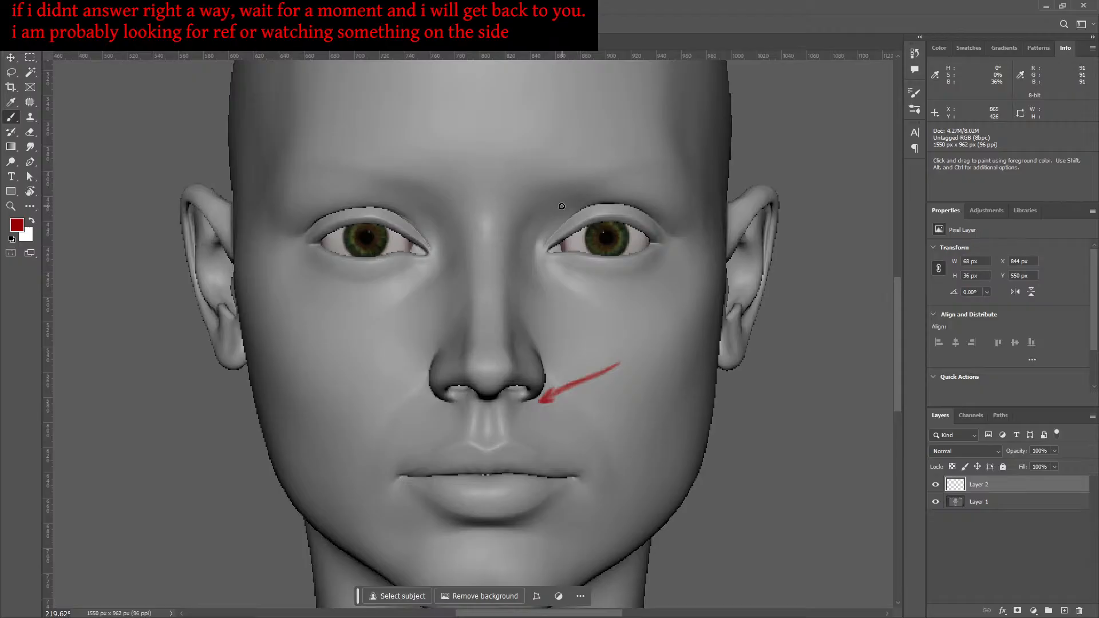
Step: Mark both upper eyelid creases with red curves and arrows, and point another arrow at the inner corner of one eye
mouse_move(657, 207)
mouse_down()
mouse_move(616, 188)
mouse_move(561, 213)
mouse_up()
drag(627, 120, 619, 168)
mouse_move(458, 157)
mouse_down()
mouse_move(411, 215)
mouse_move(423, 208)
mouse_up()
mouse_move(334, 210)
mouse_down()
mouse_move(375, 209)
mouse_move(422, 236)
mouse_move(395, 213)
mouse_move(407, 217)
mouse_move(326, 213)
mouse_up()
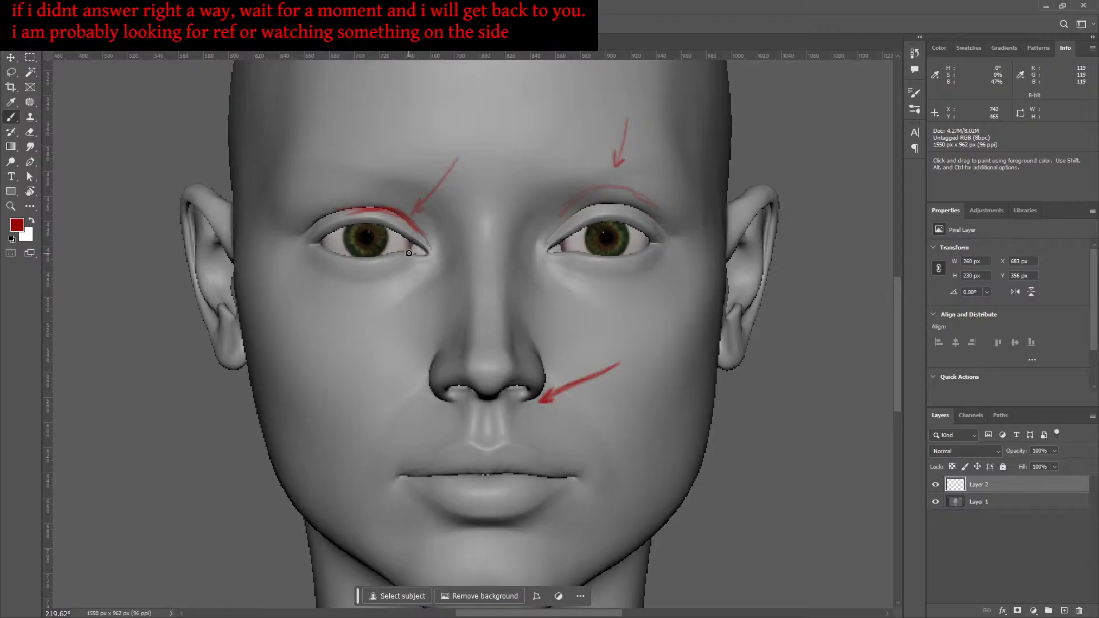
mouse_move(401, 298)
mouse_down()
mouse_move(407, 256)
mouse_move(410, 266)
mouse_up()
Step: Number the arrows: 1 at the nostril, 2 and 3 at the upper eyelids, and 4 at the inner eye corner
drag(599, 347, 602, 359)
mouse_move(603, 115)
mouse_down()
mouse_move(605, 129)
mouse_move(619, 126)
mouse_up()
drag(427, 146, 429, 164)
drag(381, 311, 390, 322)
drag(388, 317, 390, 339)
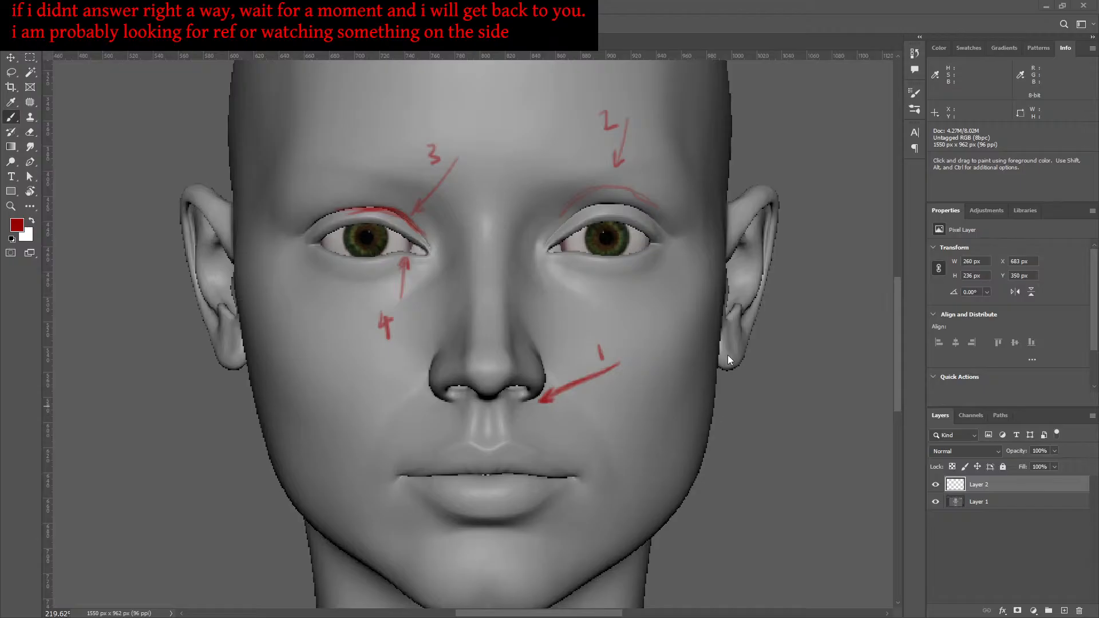
click(752, 415)
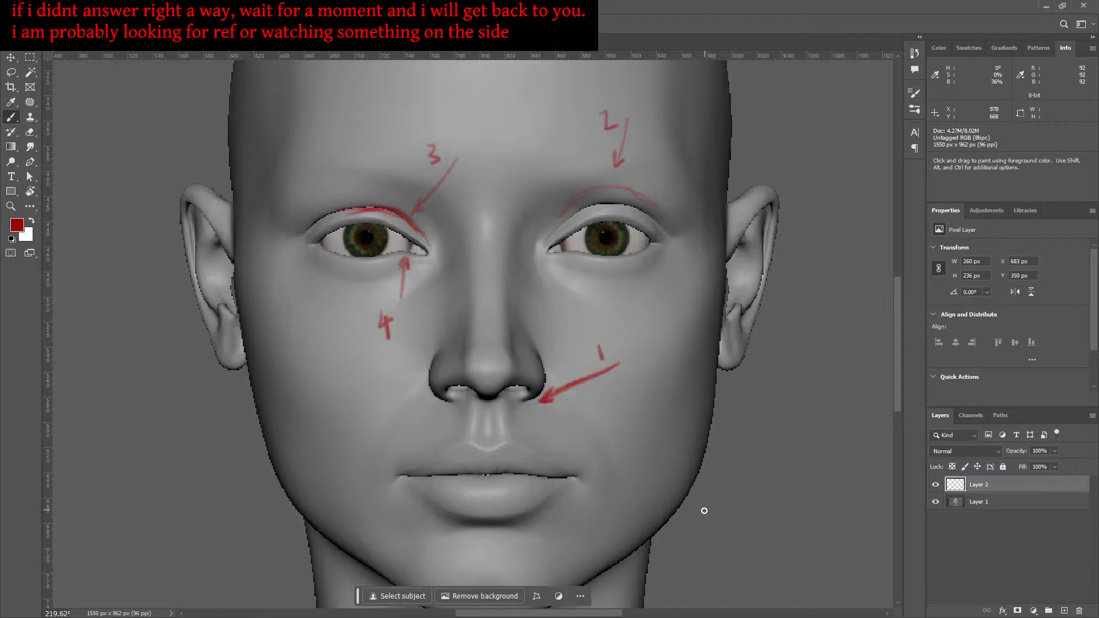
Step: Trace a straight red line along the jaw edge and label it with an underlined "5 straighten" note
scroll(698, 515, down, 3)
drag(687, 448, 596, 517)
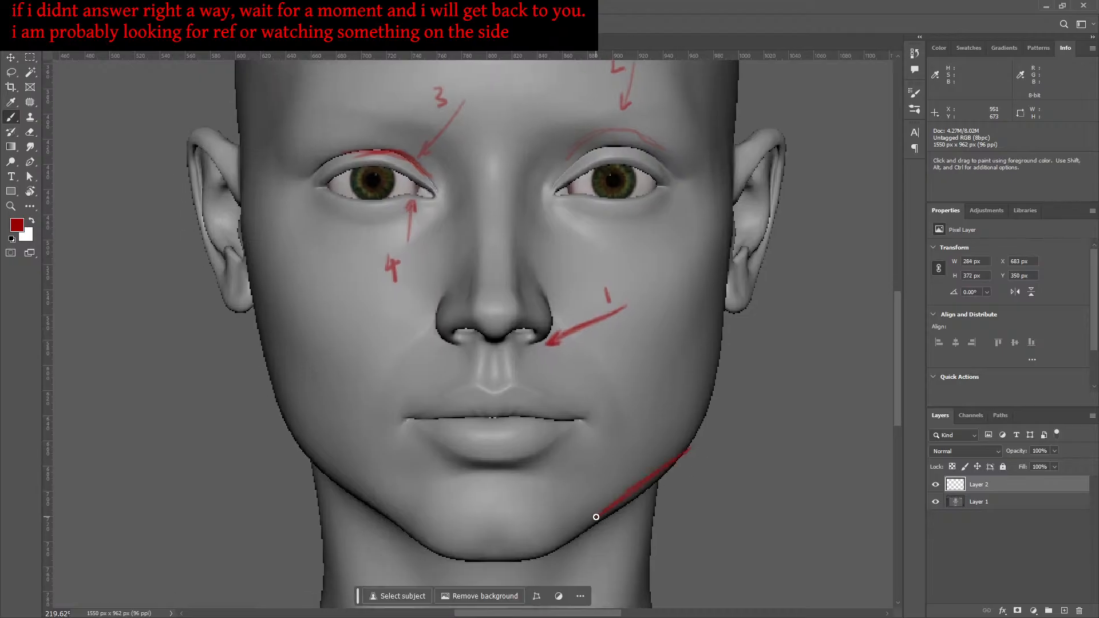
mouse_move(687, 498)
mouse_down()
mouse_move(676, 522)
mouse_move(709, 513)
mouse_move(730, 486)
mouse_move(743, 495)
mouse_move(752, 477)
mouse_move(772, 482)
mouse_up()
mouse_move(777, 466)
mouse_down()
mouse_move(777, 479)
mouse_move(790, 461)
mouse_move(793, 484)
mouse_up()
mouse_move(792, 423)
mouse_down()
mouse_move(830, 434)
mouse_move(862, 413)
mouse_up()
drag(867, 452, 666, 561)
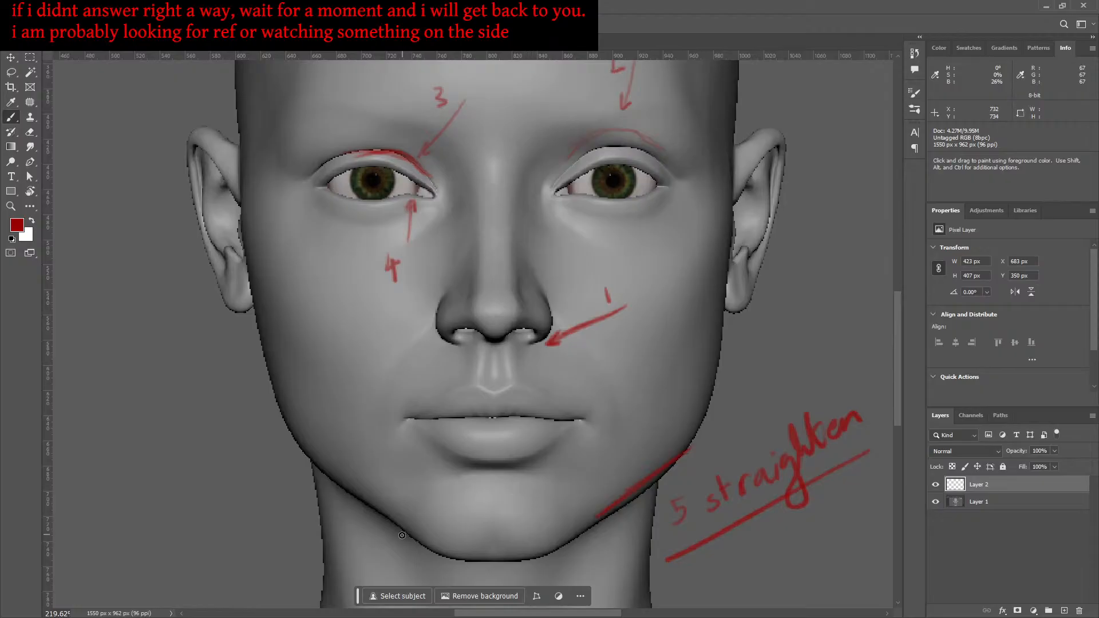
Step: Draw red arrows towards both sides of the chin, bracket them underneath and write a note to narrow the chin
mouse_move(353, 561)
mouse_down()
mouse_move(400, 536)
mouse_move(469, 437)
mouse_up()
drag(398, 468, 468, 425)
mouse_move(449, 427)
mouse_down()
mouse_move(467, 424)
mouse_move(460, 439)
mouse_up()
drag(684, 461, 652, 433)
drag(652, 433, 671, 437)
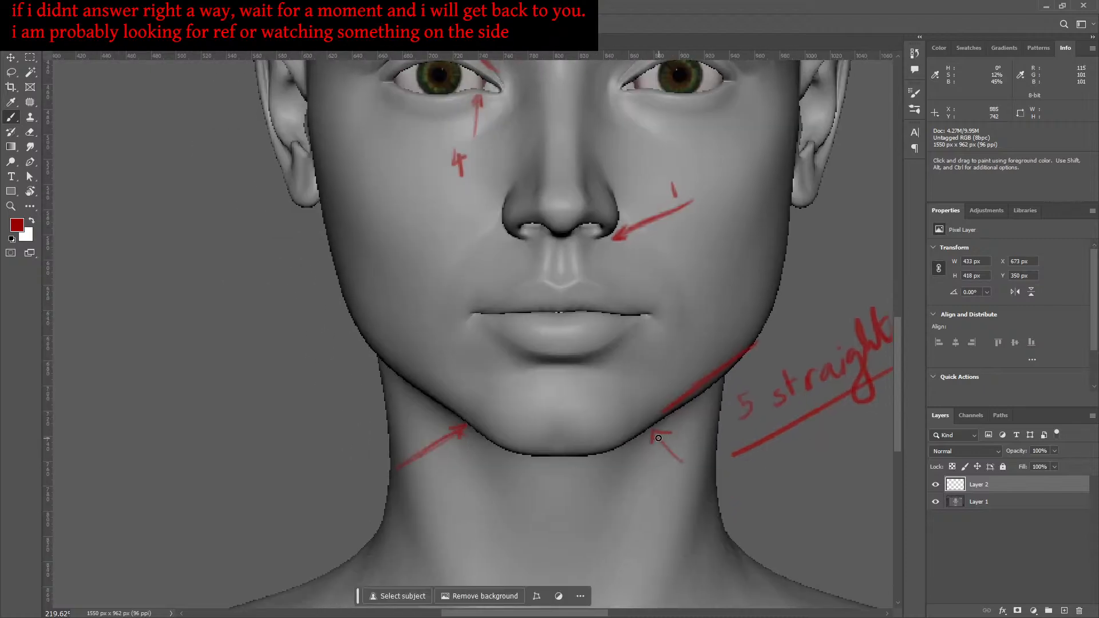
mouse_move(384, 487)
mouse_down()
mouse_move(418, 502)
mouse_move(559, 511)
mouse_move(672, 500)
mouse_move(682, 480)
mouse_up()
mouse_move(396, 559)
mouse_down()
mouse_move(465, 521)
mouse_move(458, 583)
mouse_move(525, 535)
mouse_up()
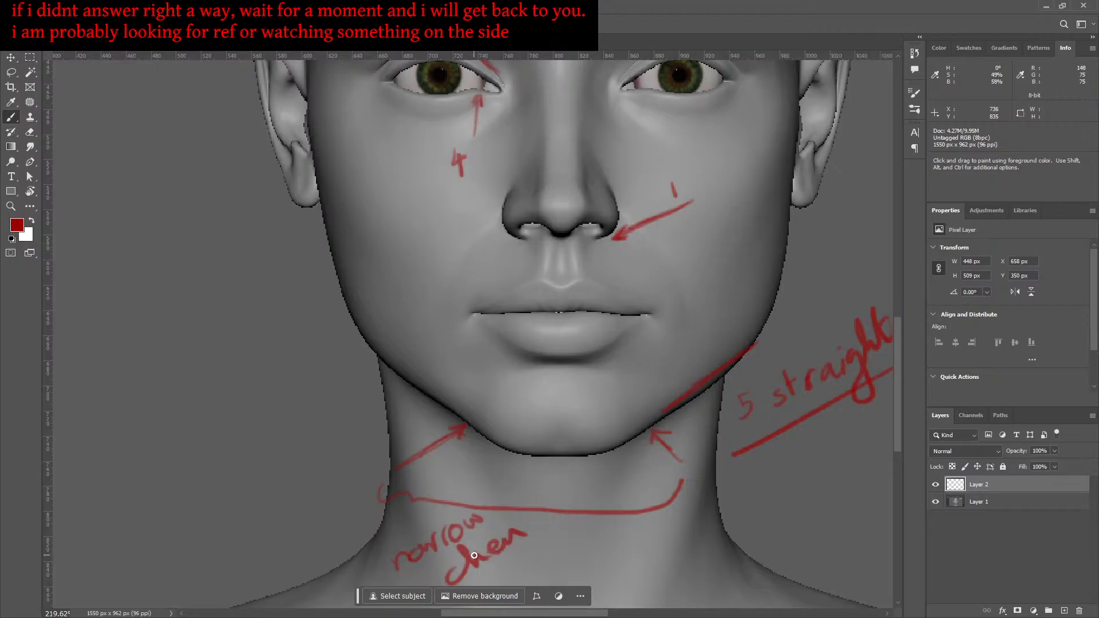
drag(546, 536, 553, 548)
drag(534, 461, 557, 454)
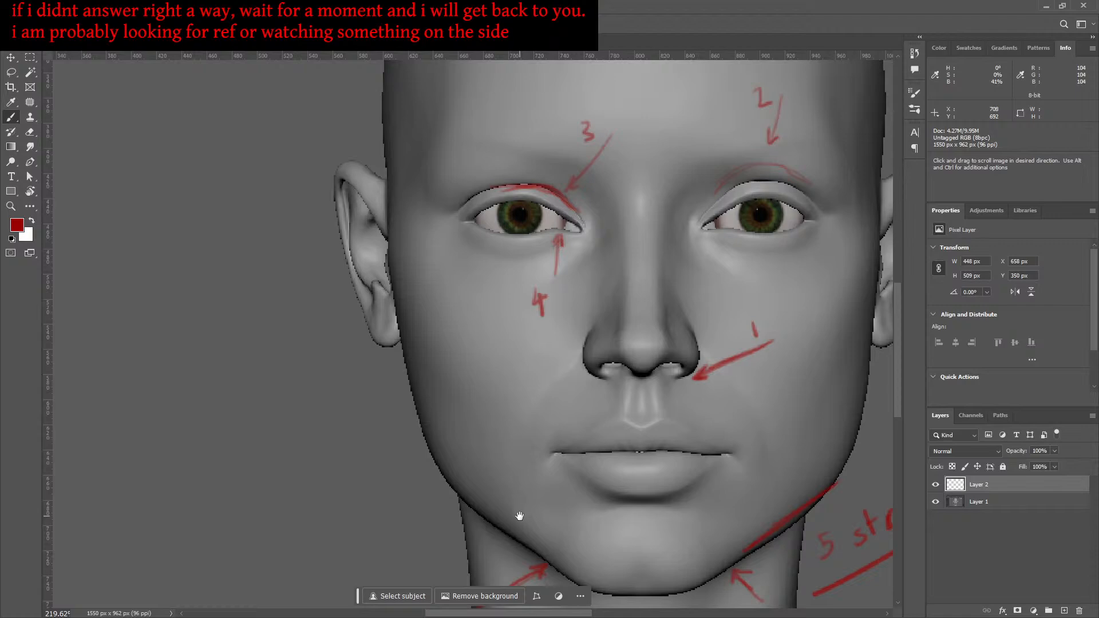
Step: Save the annotated image as Screenshot_28.psd on the Desktop with Maximize Compatibility enabled
drag(633, 417, 599, 418)
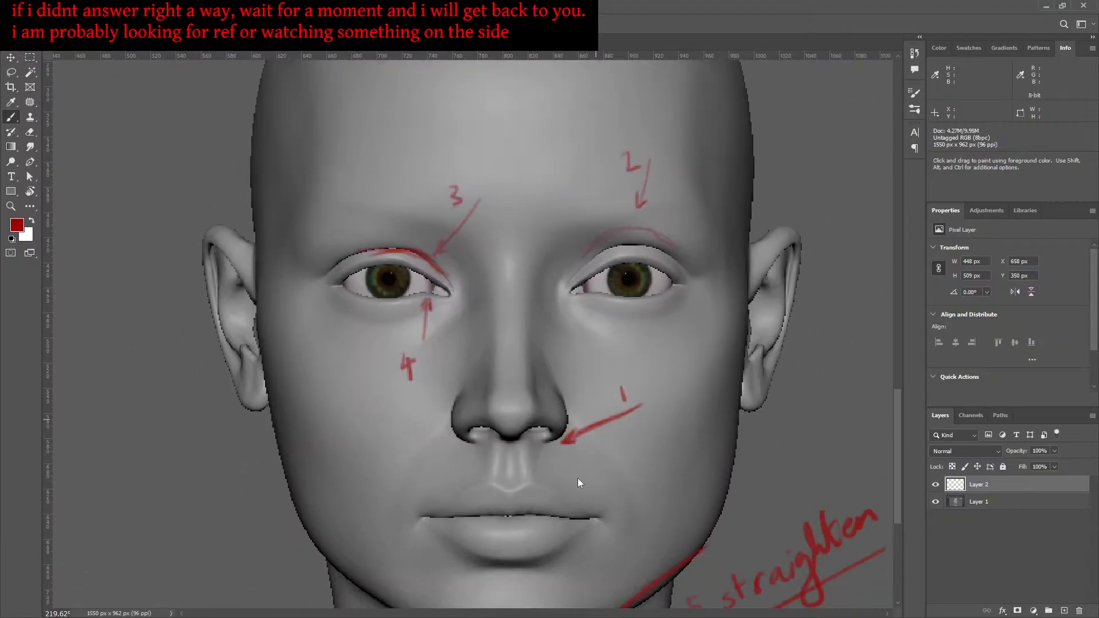
key(ctrl+s)
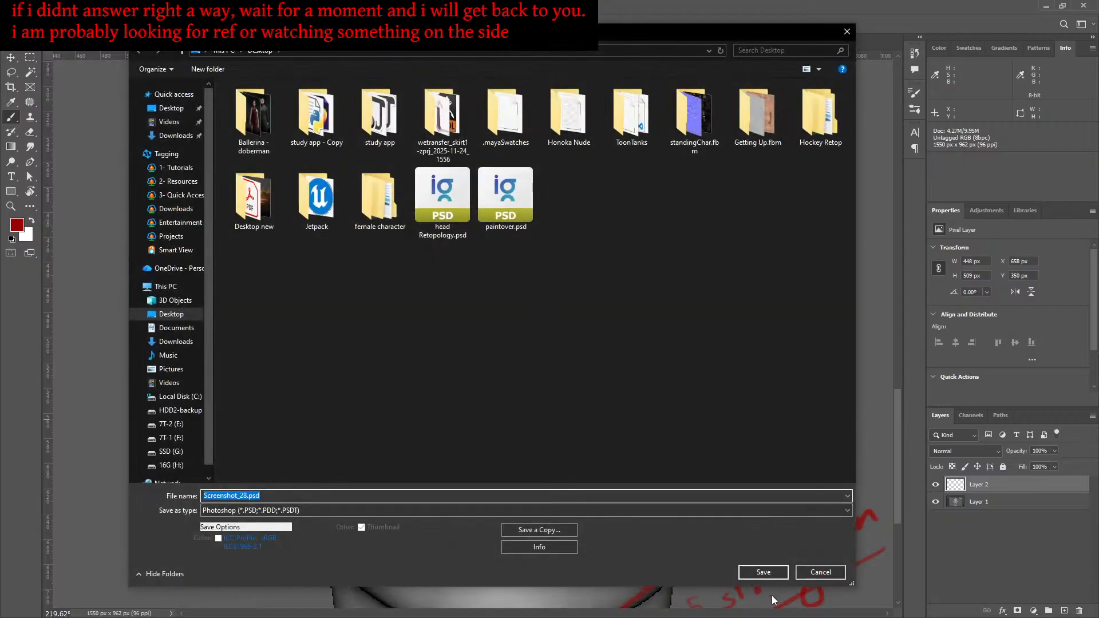
click(763, 572)
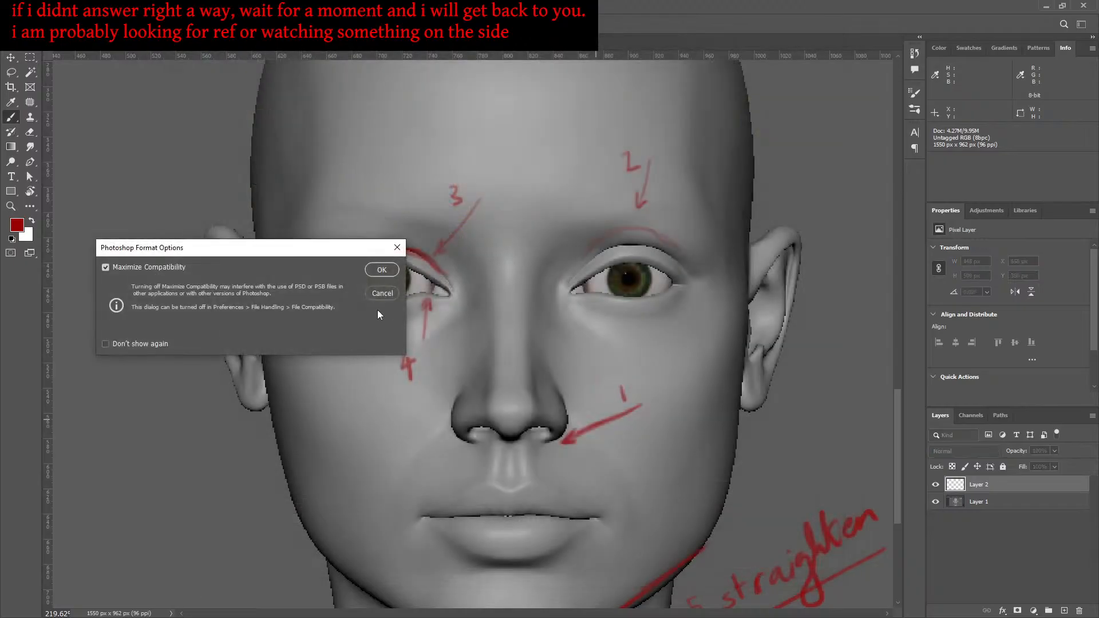
click(382, 270)
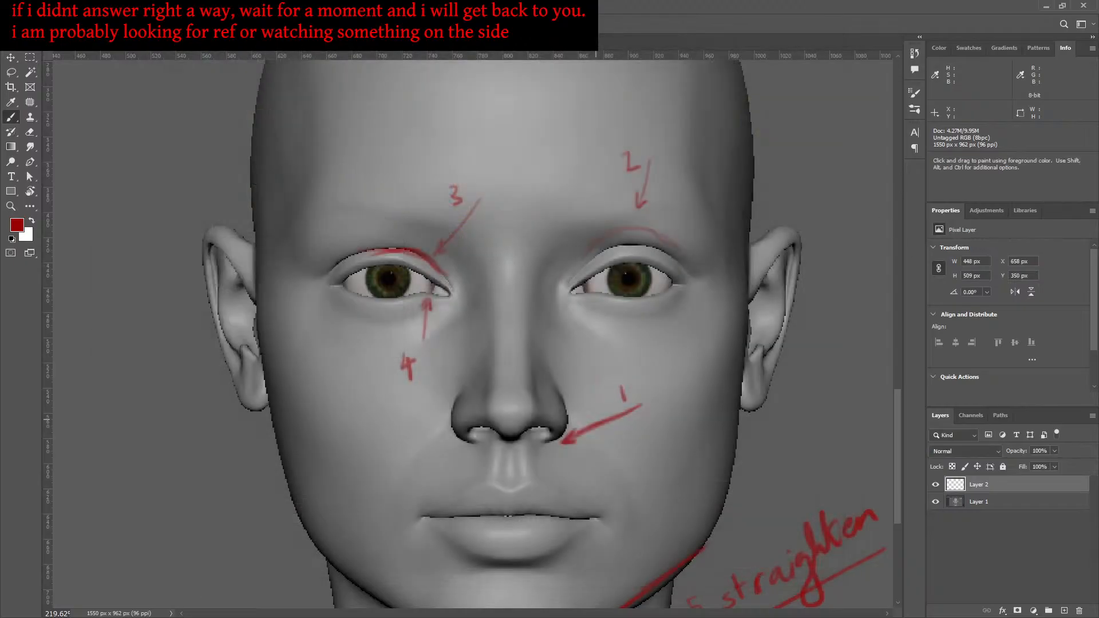